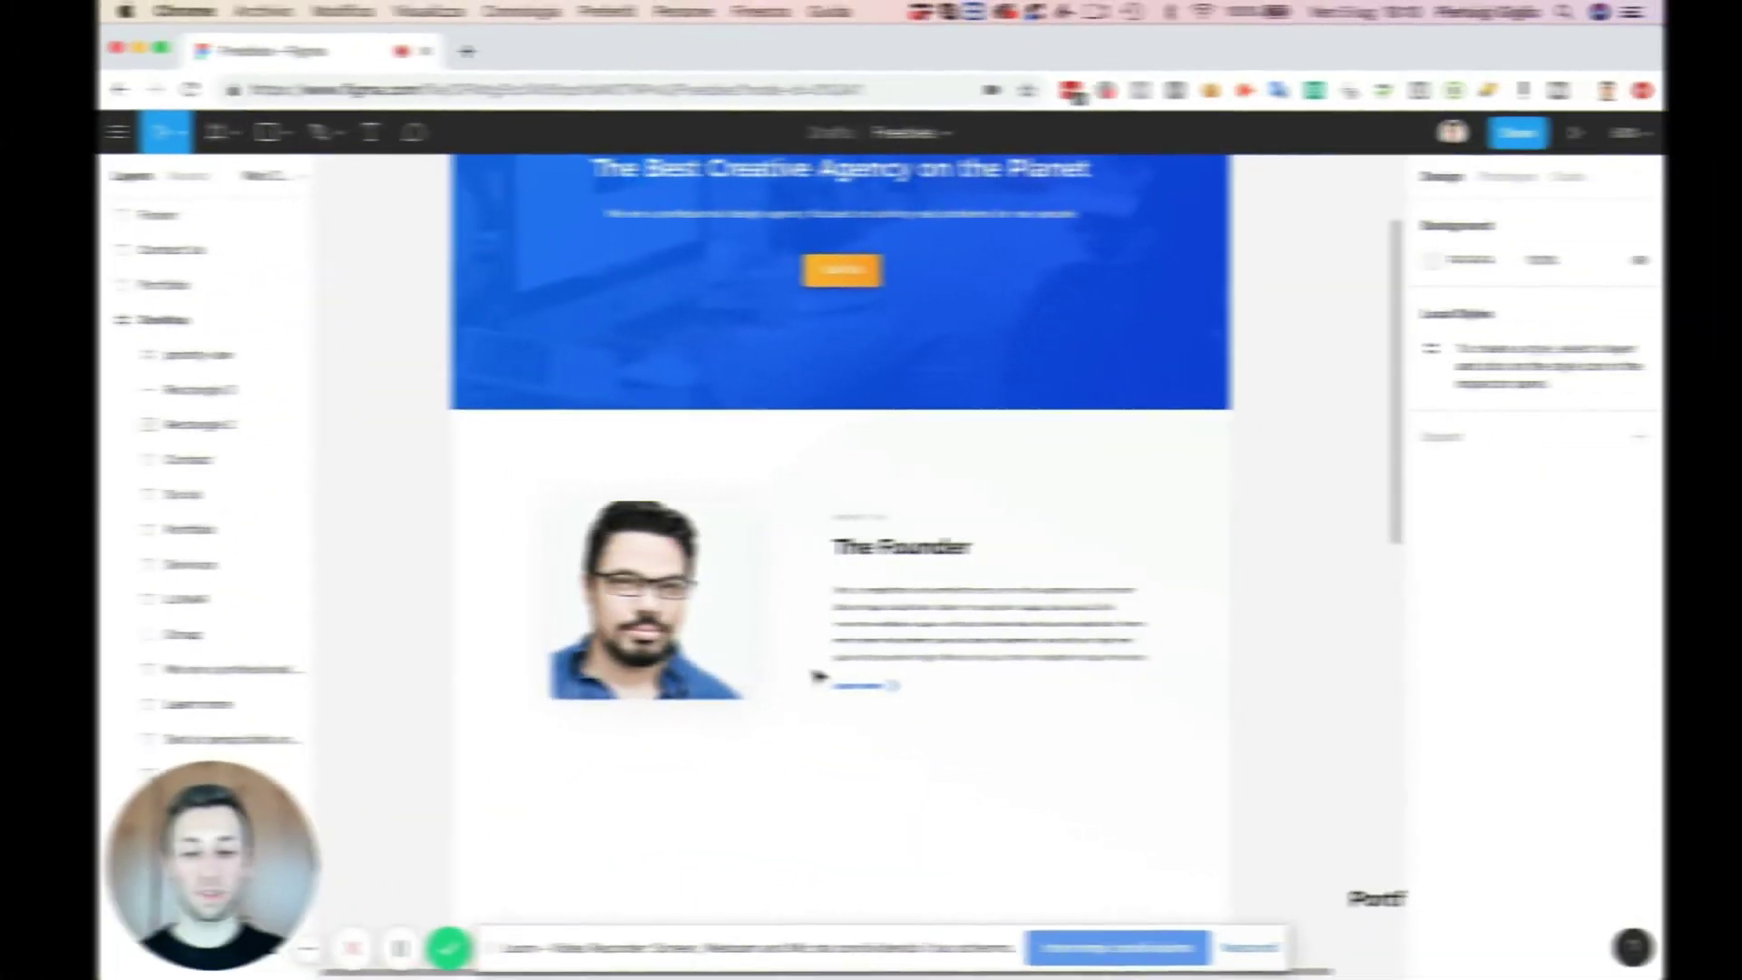
- Duplicate the founder photo below itself and check the gap between the two
scroll(806, 676, "down", 2)
scroll(806, 676, "down", 3)
scroll(806, 676, "down", 2)
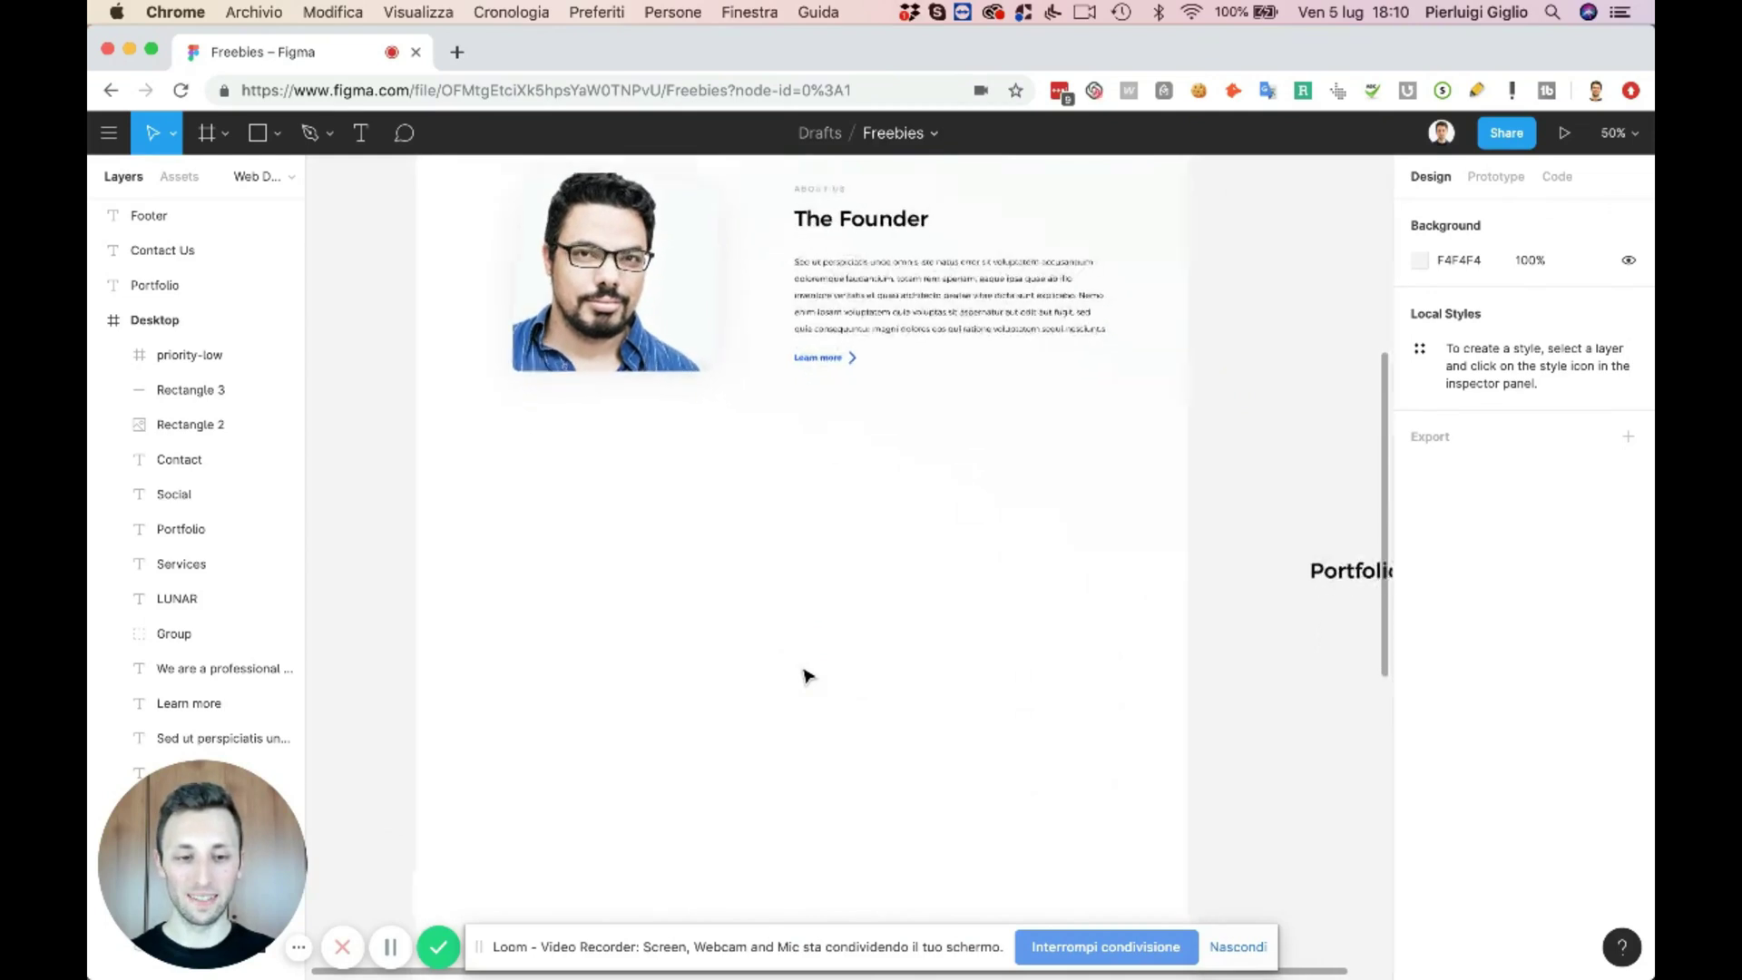
scroll(806, 676, "down", 5)
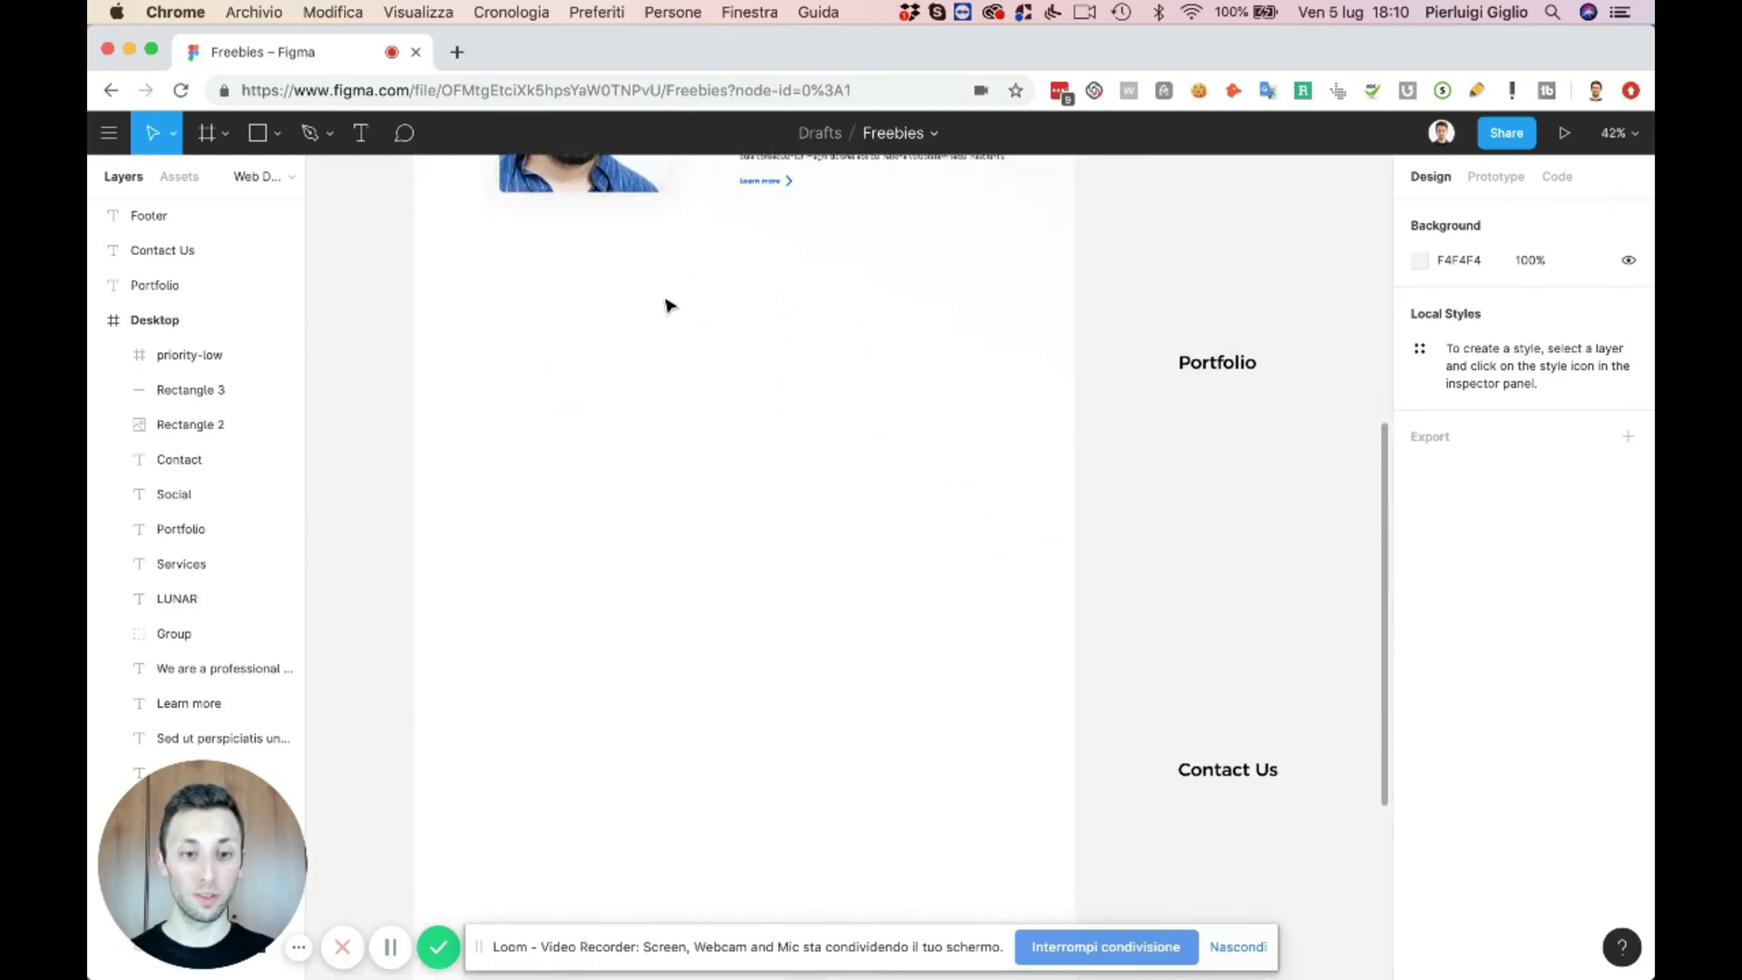
scroll(786, 402, "down", 3)
scroll(786, 402, "down", 1)
scroll(786, 402, "down", 3)
scroll(684, 454, "down", 5)
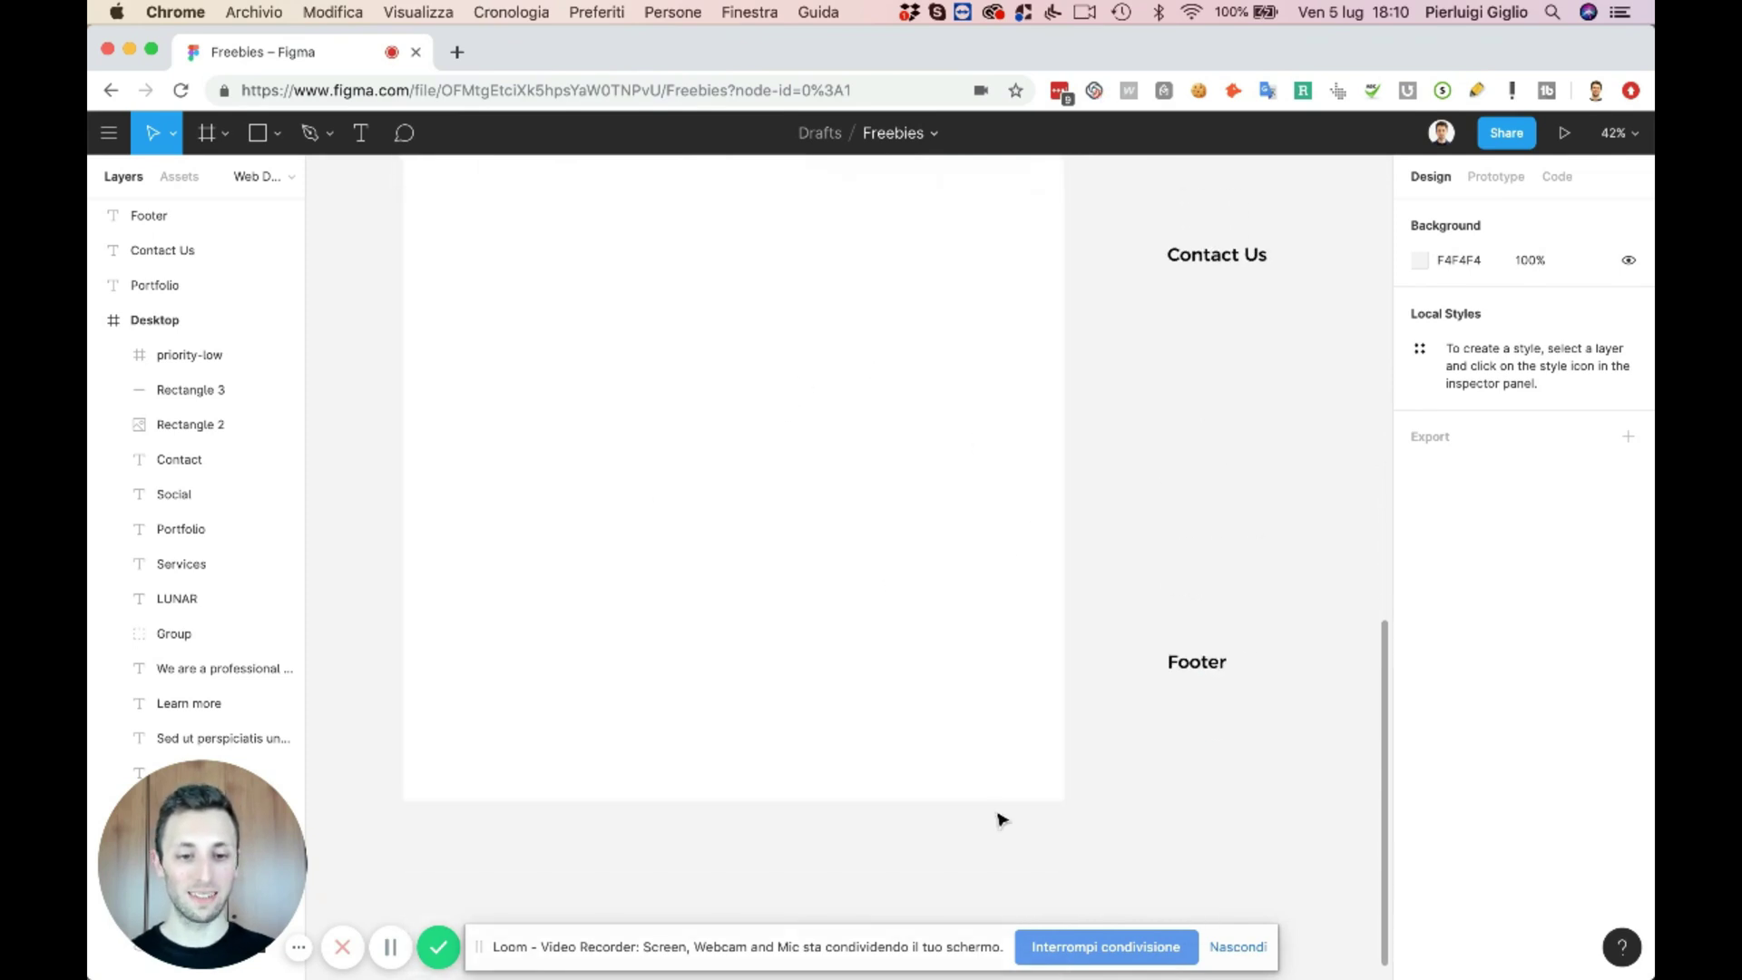
scroll(858, 595, "up", 7)
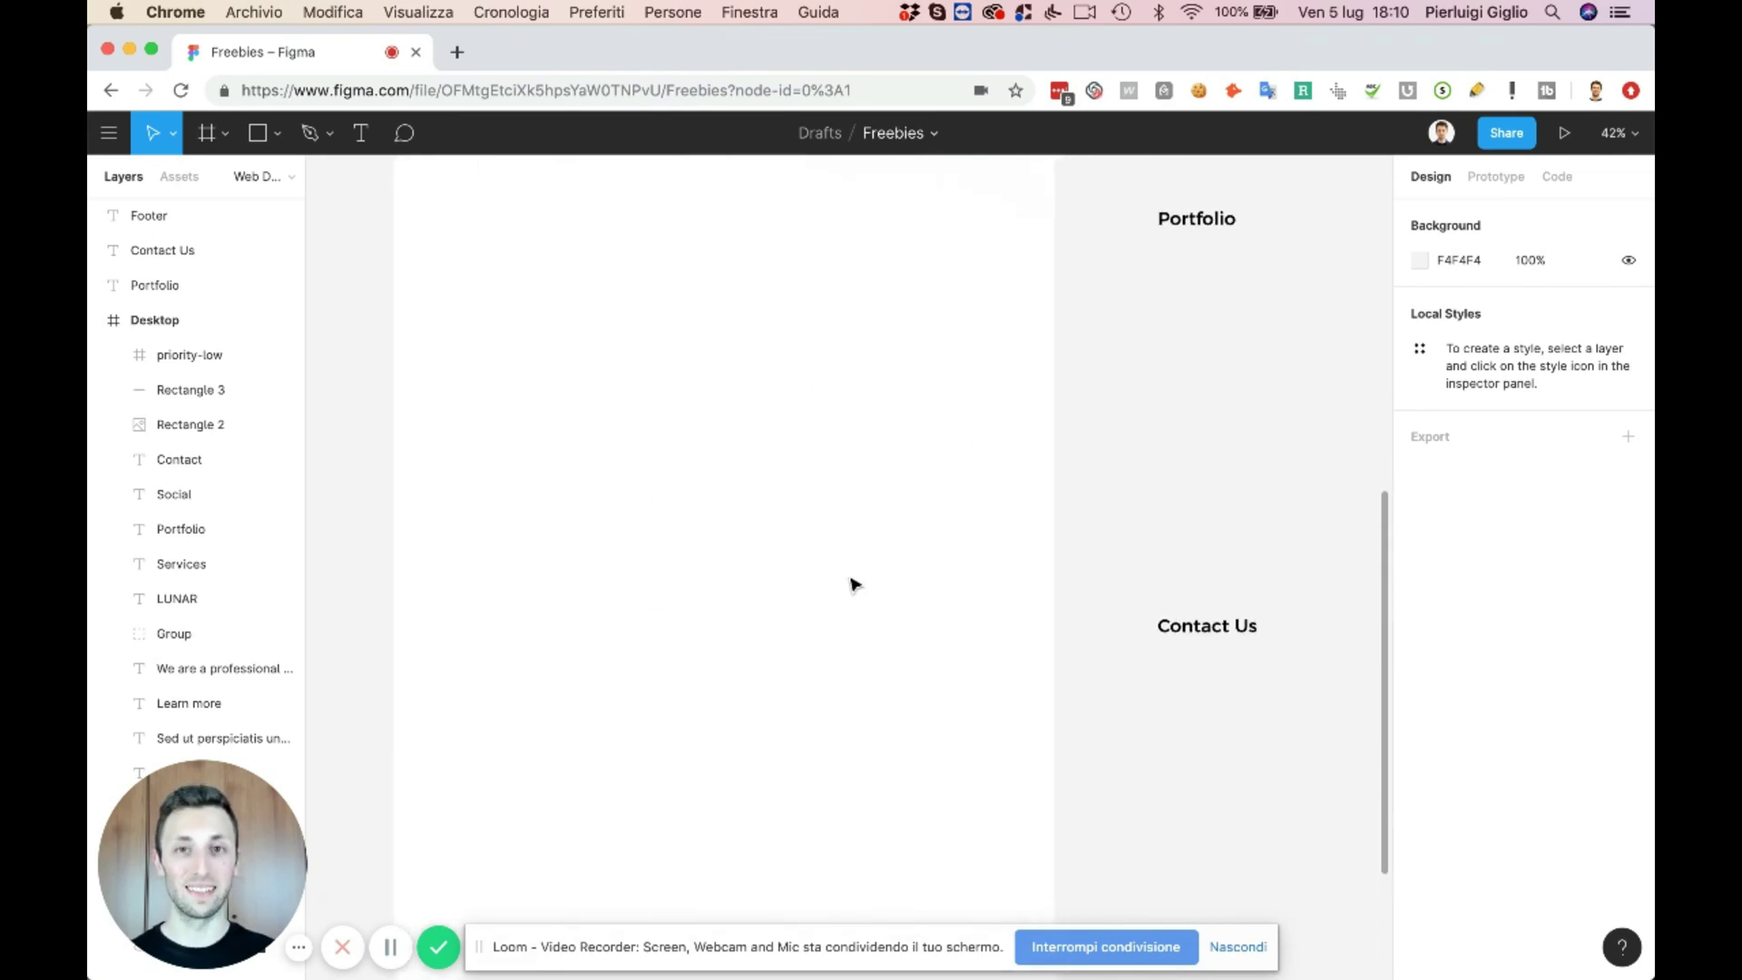
scroll(814, 546, "up", 6)
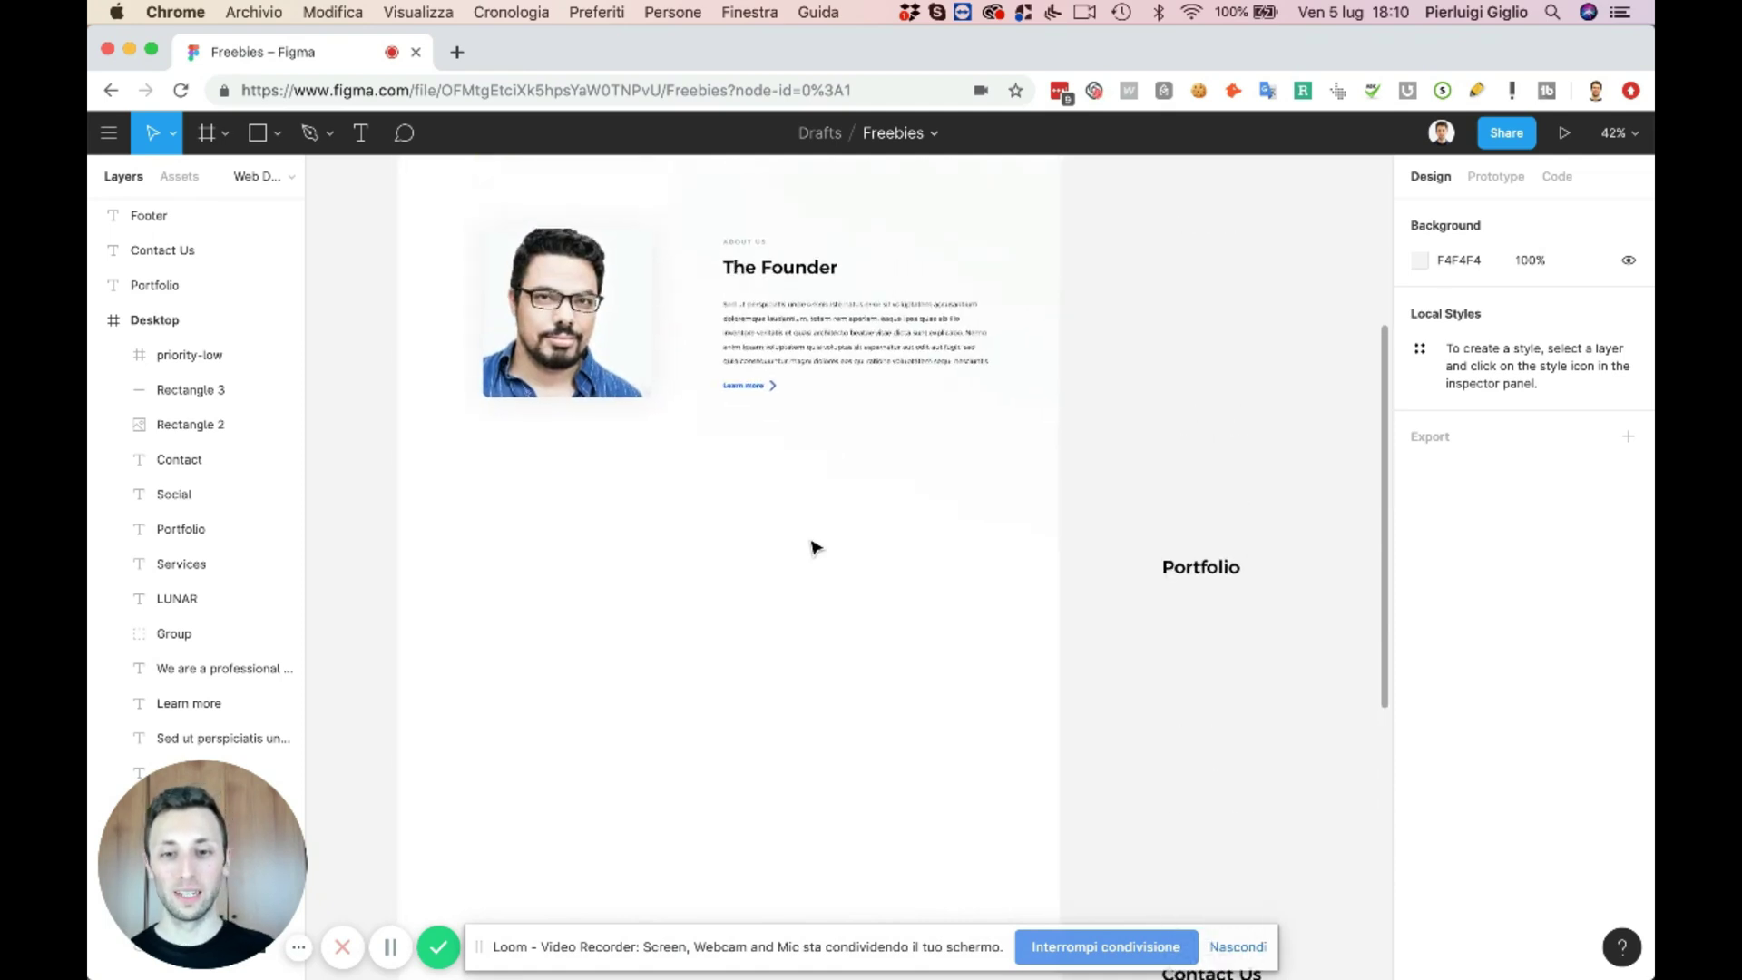
scroll(814, 547, "up", 5)
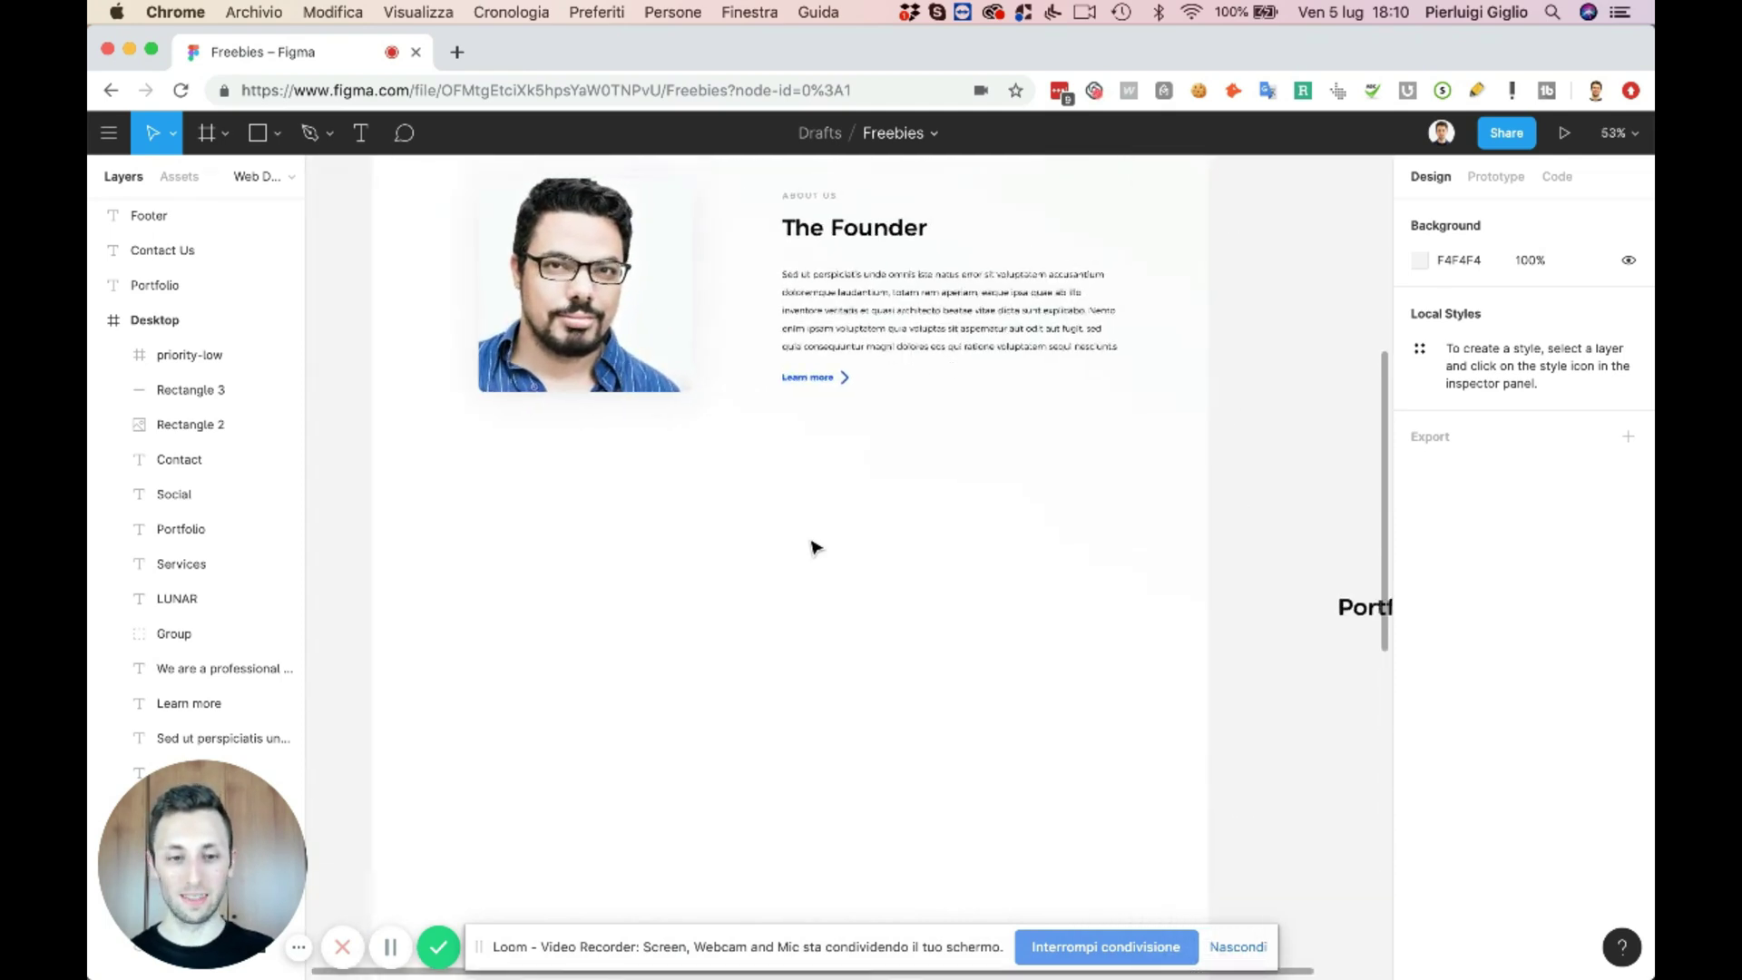
left_click_drag(542, 238, 555, 609, "alt")
scroll(554, 610, "left", 3)
scroll(553, 610, "up", 2)
scroll(554, 610, "right", 2)
scroll(759, 444, "down", 3)
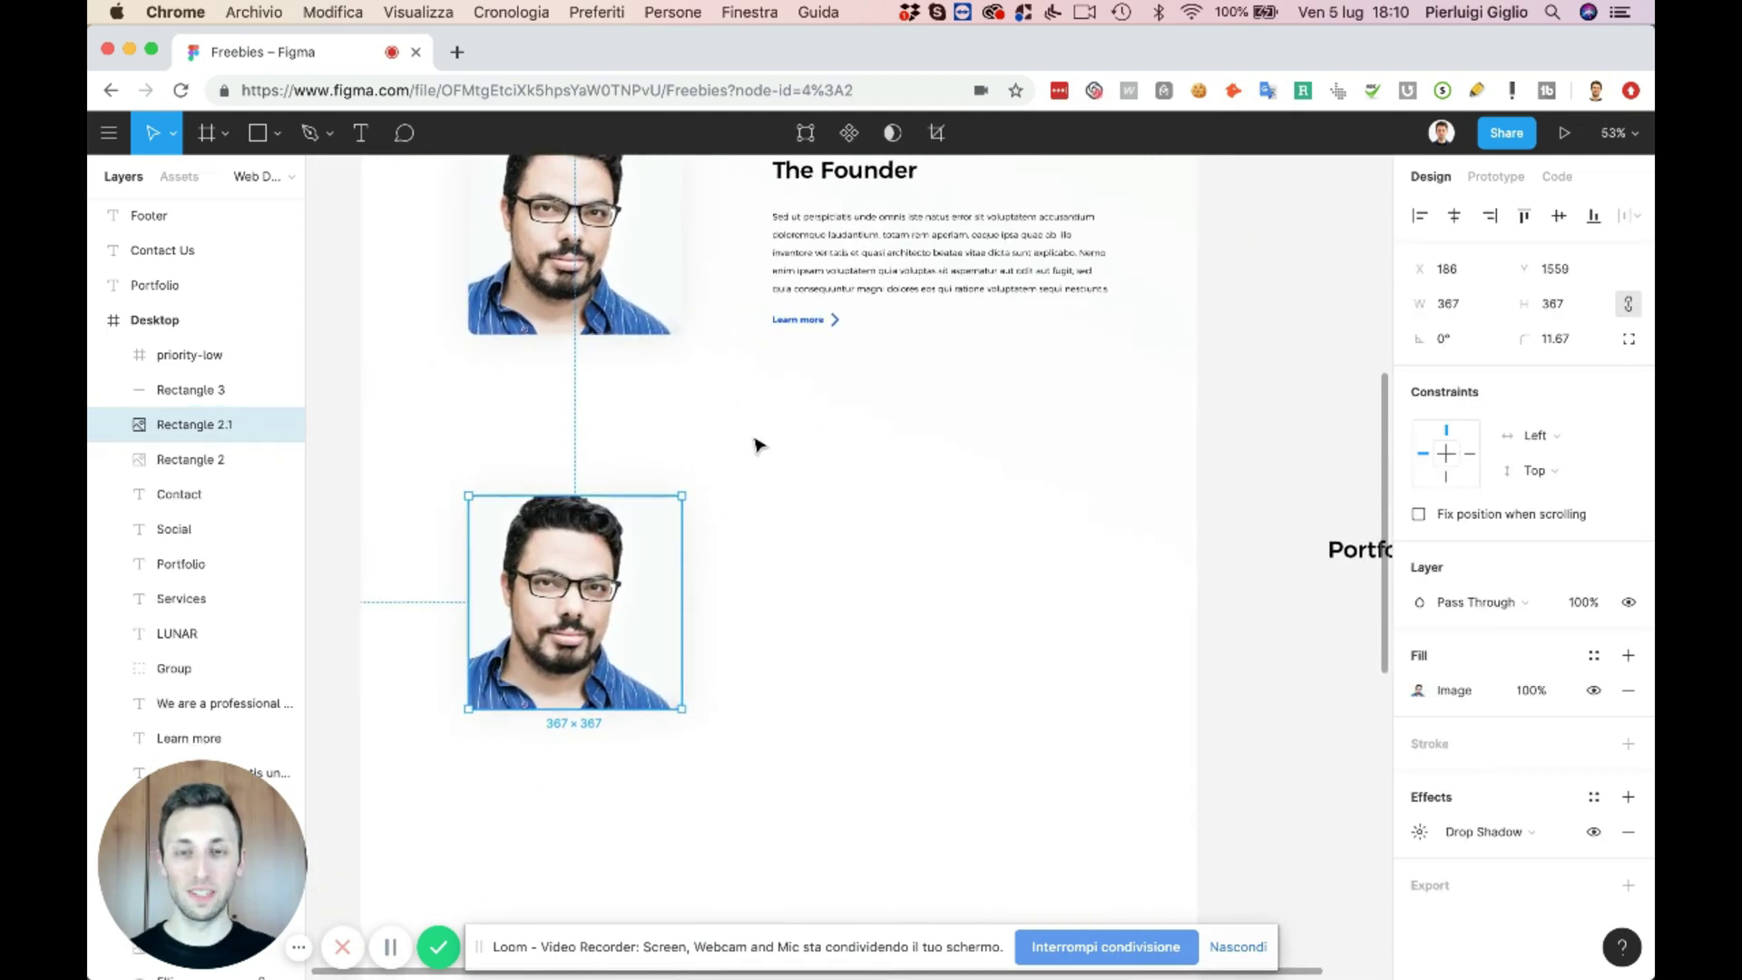
key("alt")
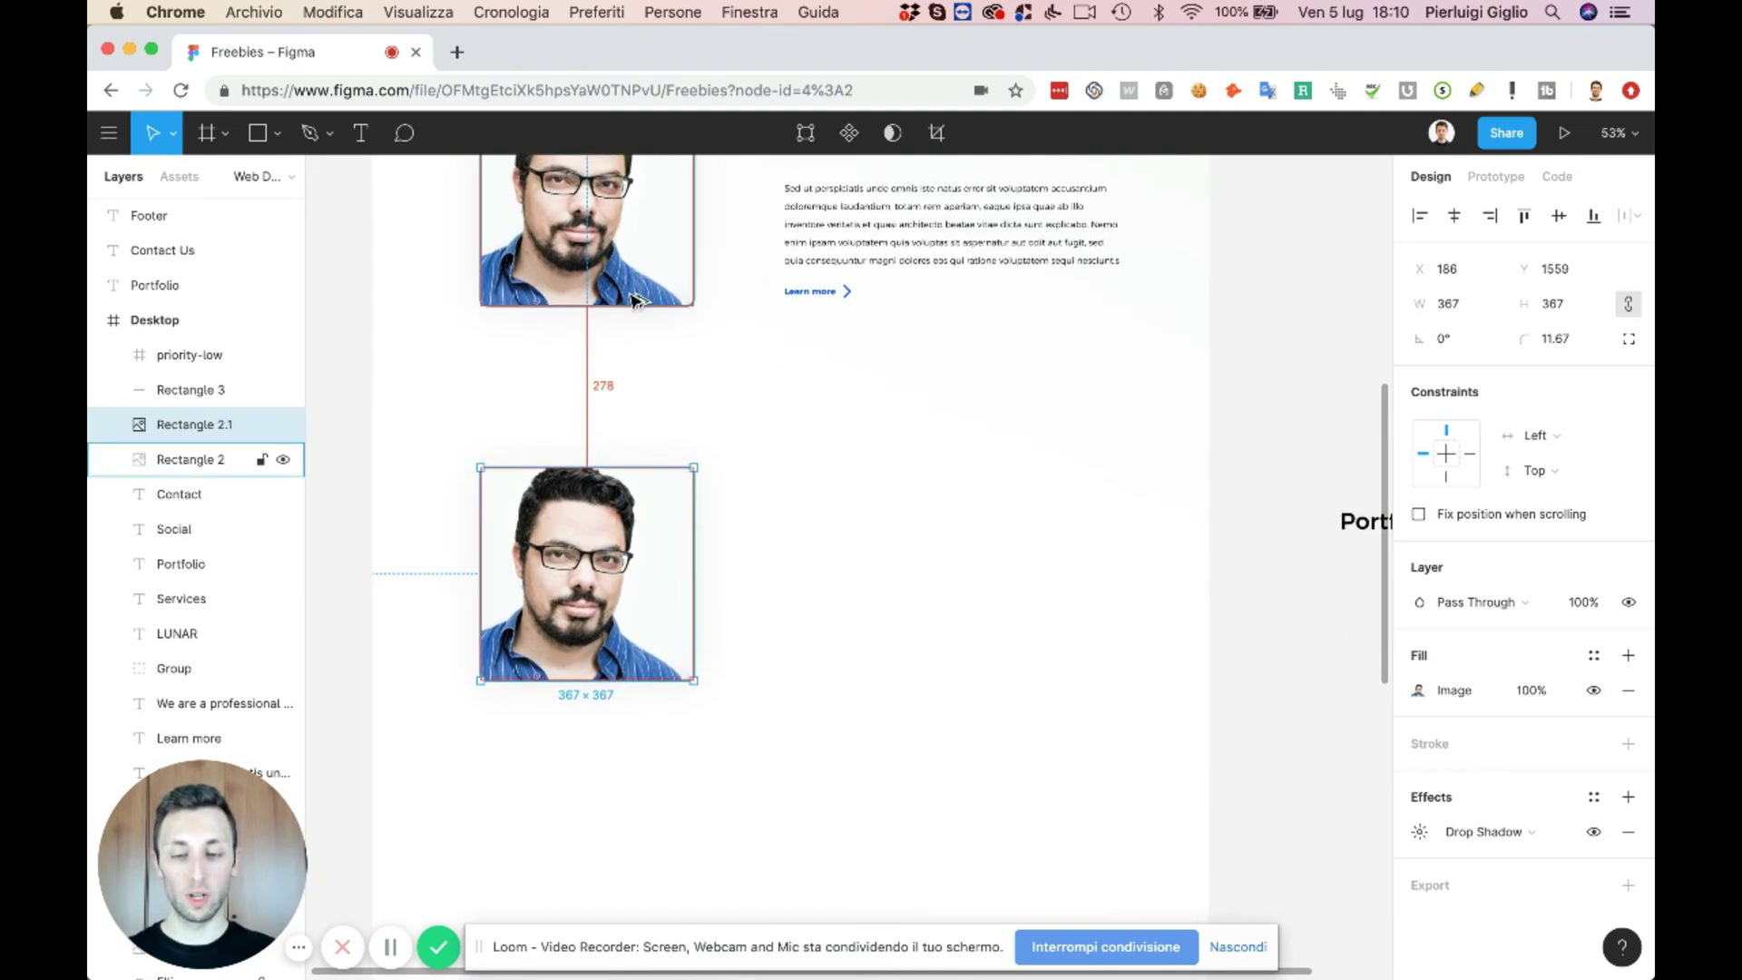
scroll(624, 490, "down", 3)
scroll(624, 490, "left", 3)
scroll(621, 488, "right", 3)
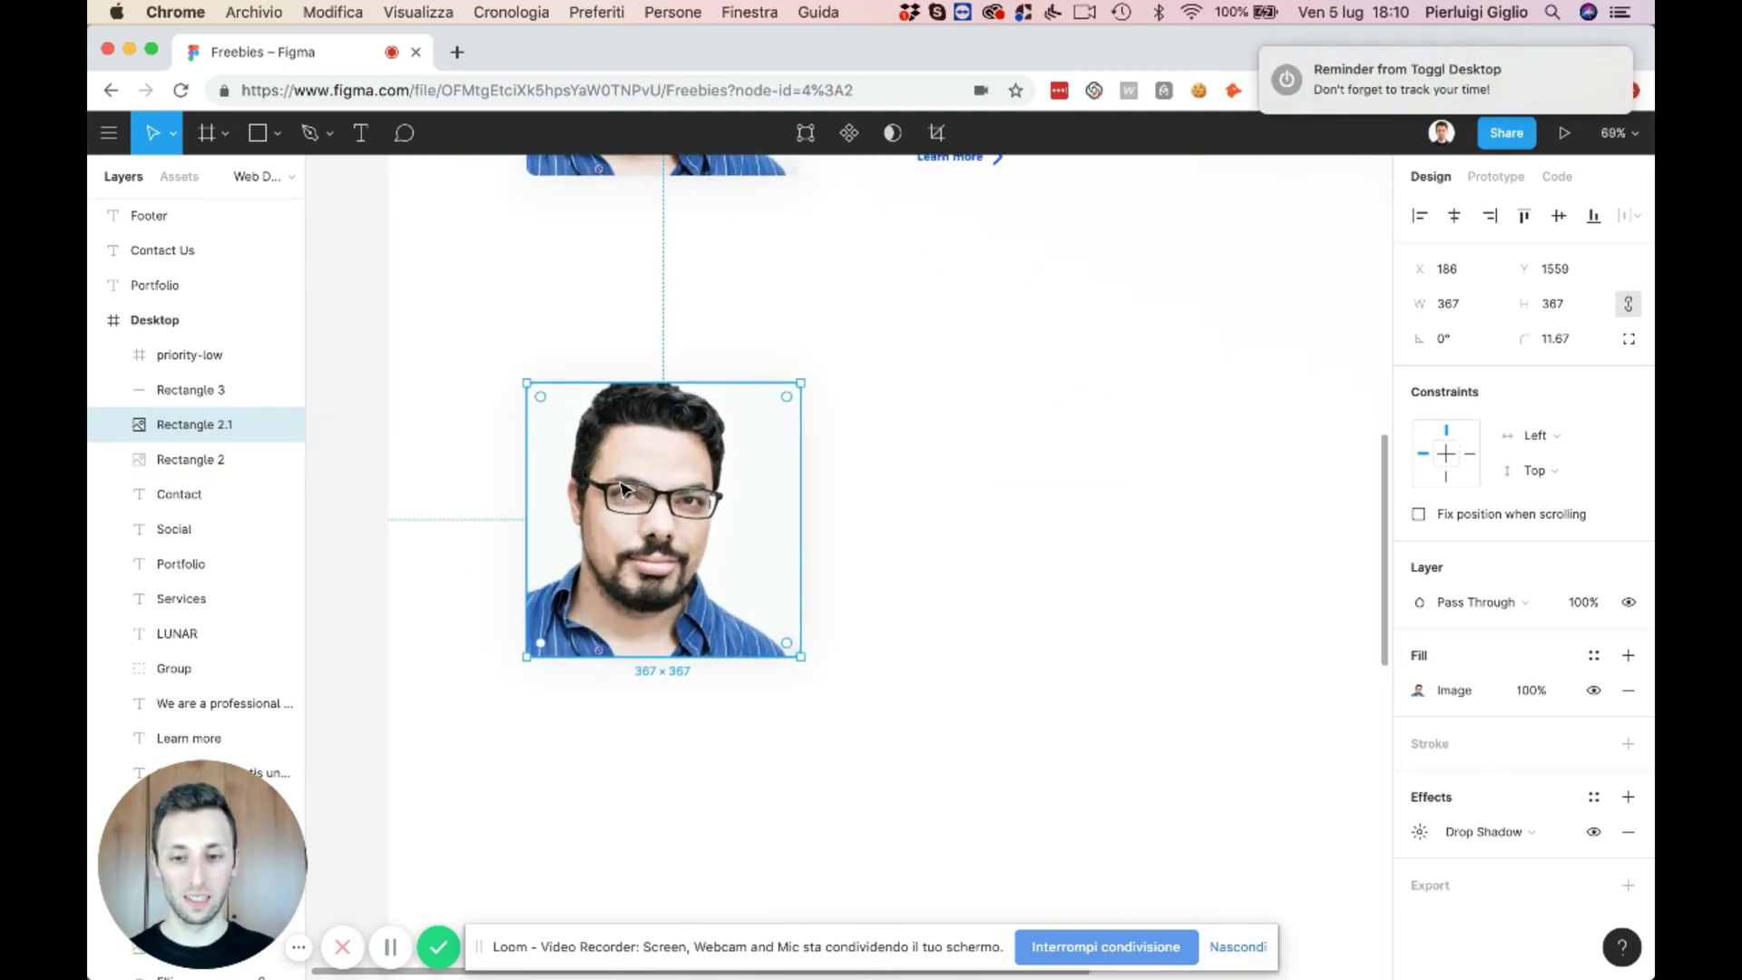
scroll(623, 489, "up", 1)
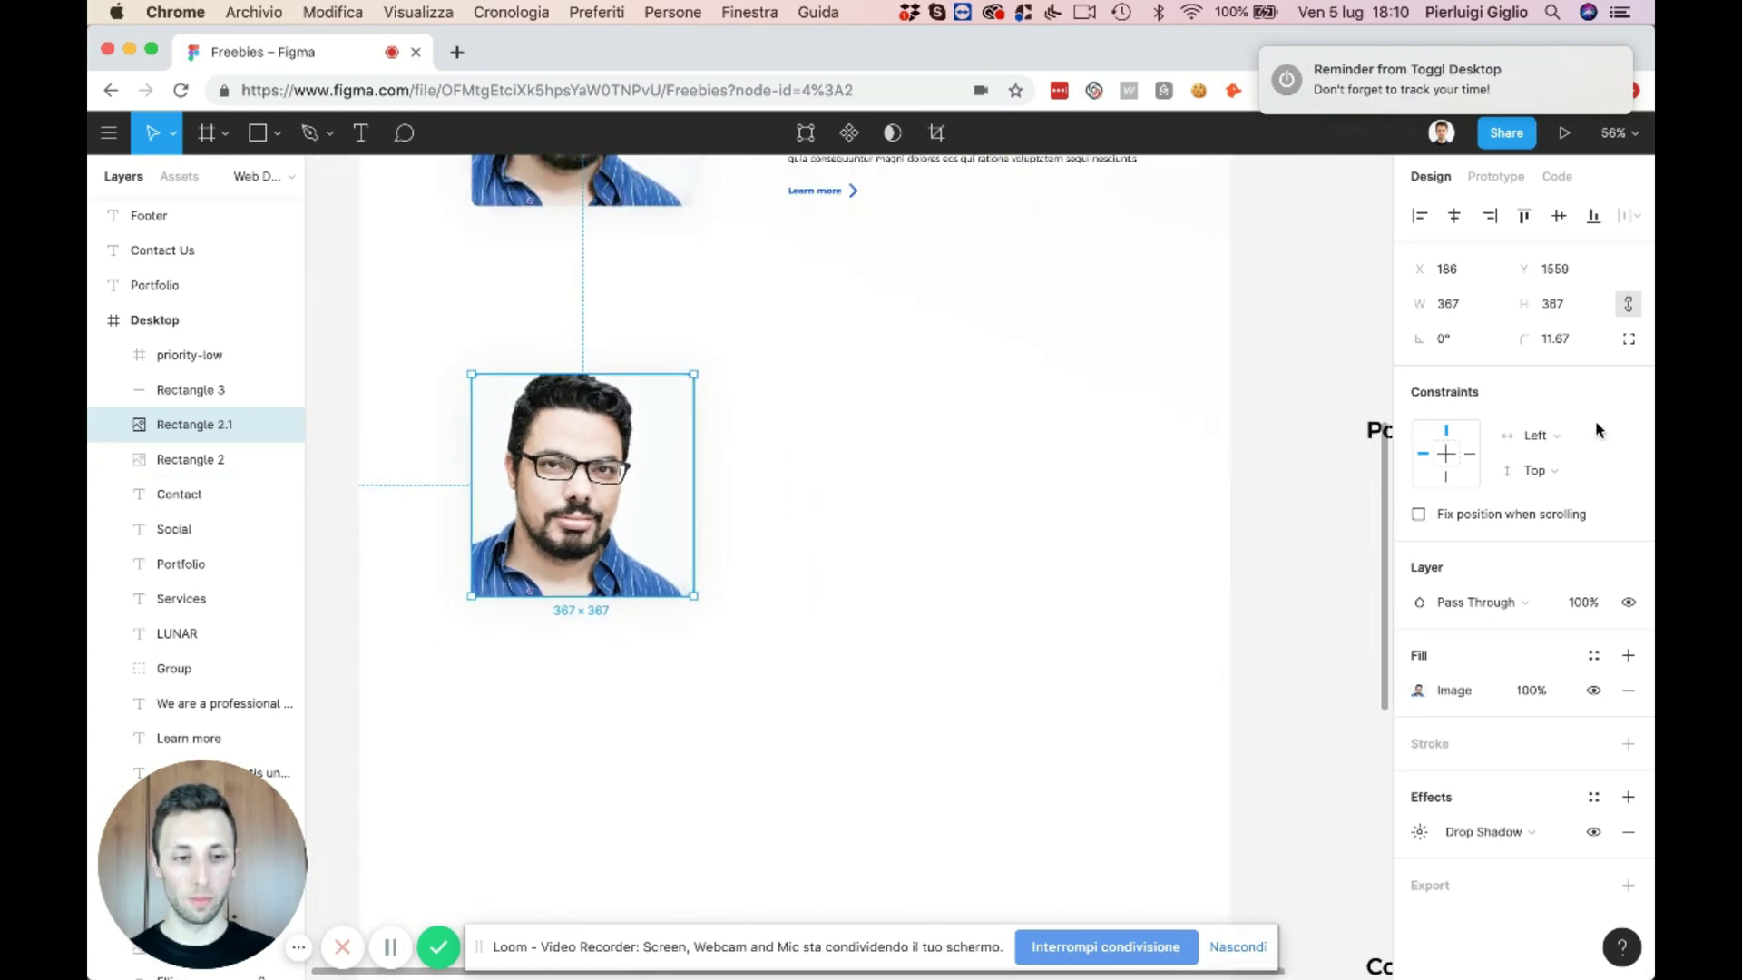
- Change the copy's fill from Image to solid C4C4C4 and shorten it to 254 high
left_click(1423, 693)
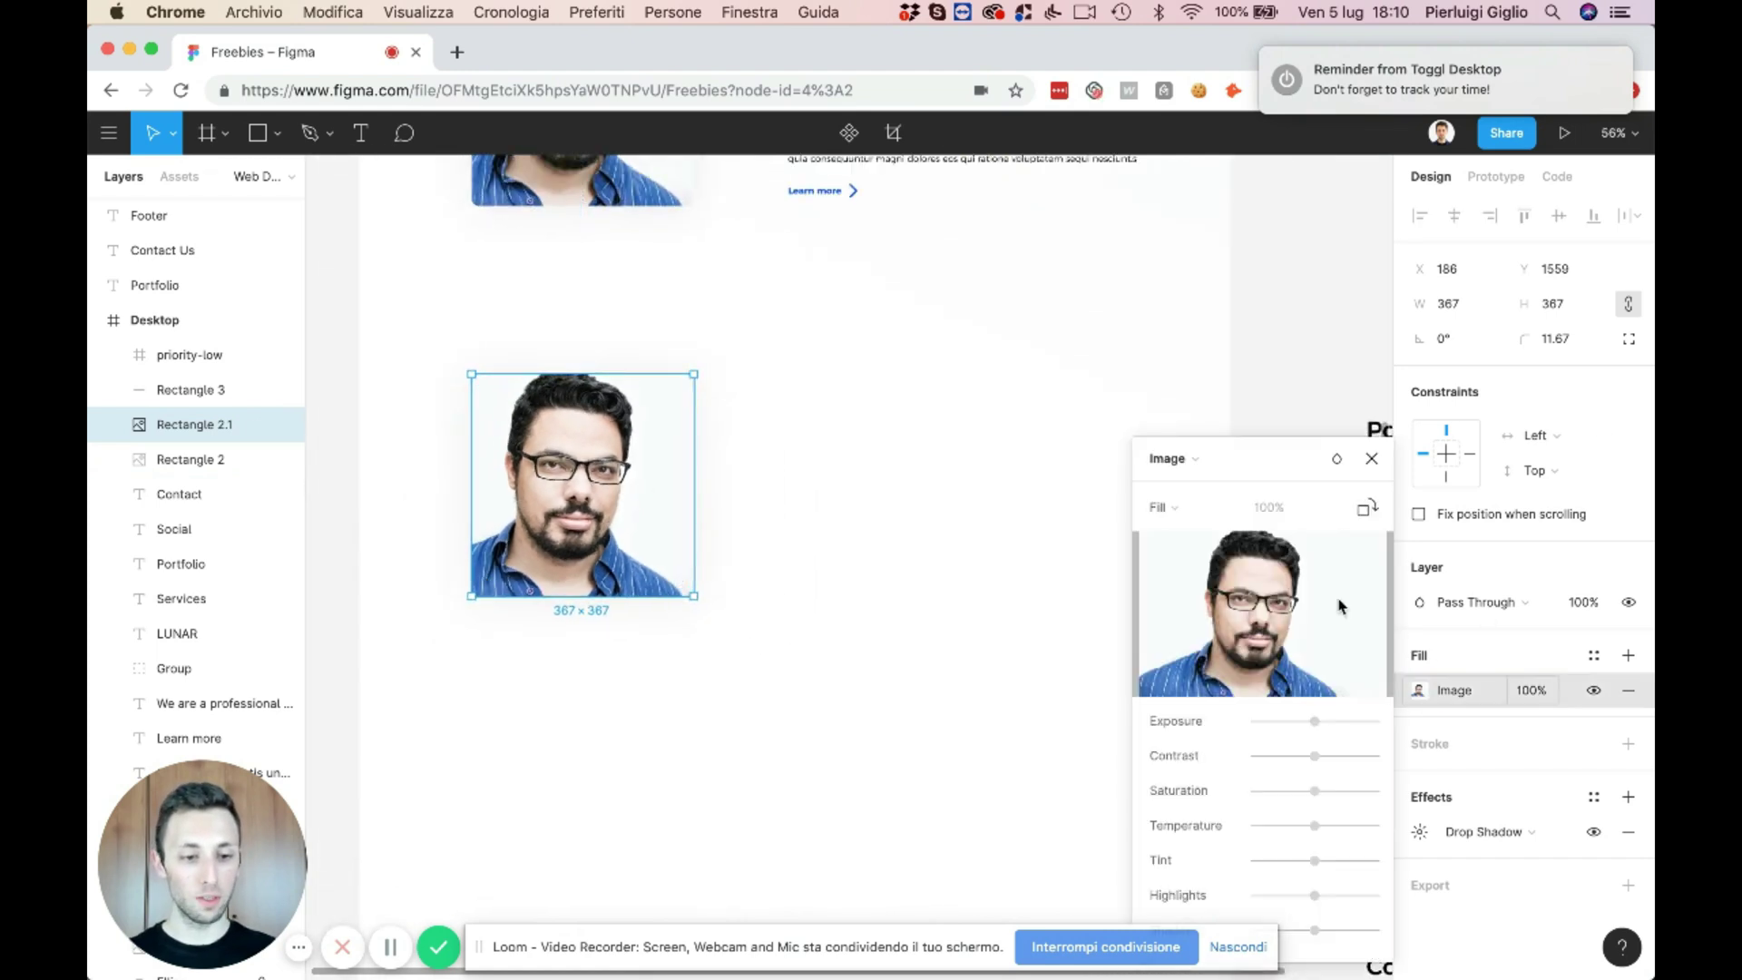
left_click(1172, 462)
left_click(1172, 462)
left_click(1172, 462)
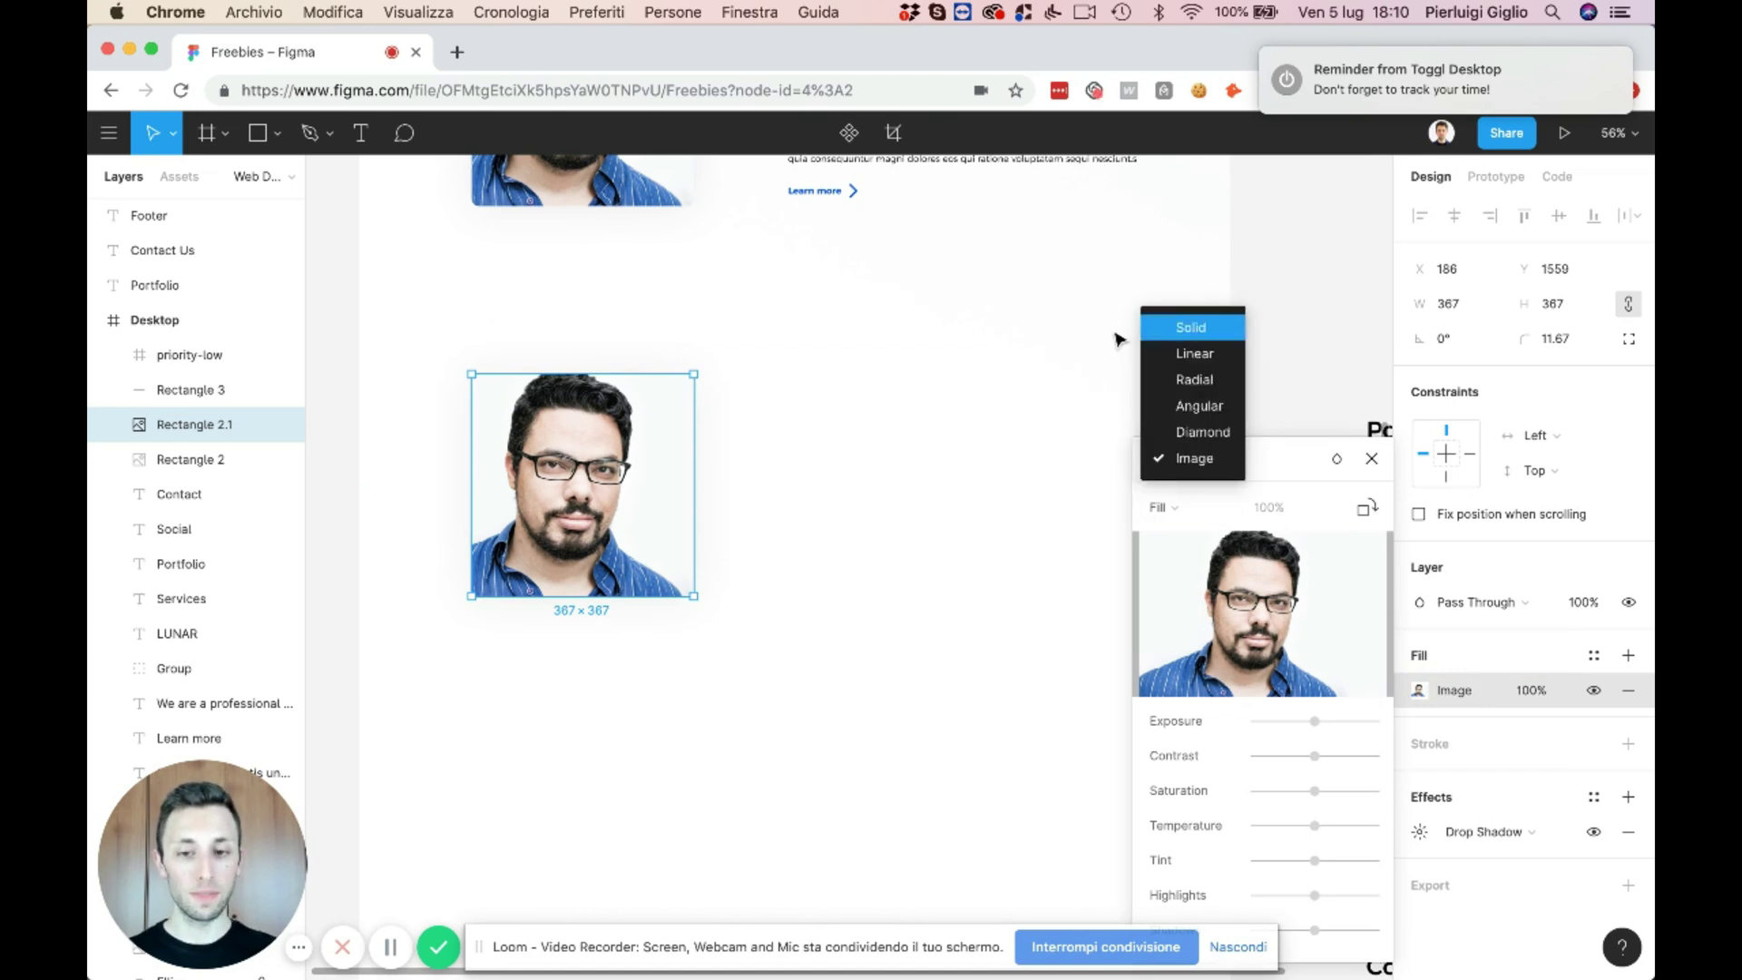
left_click(1148, 328)
key("Return")
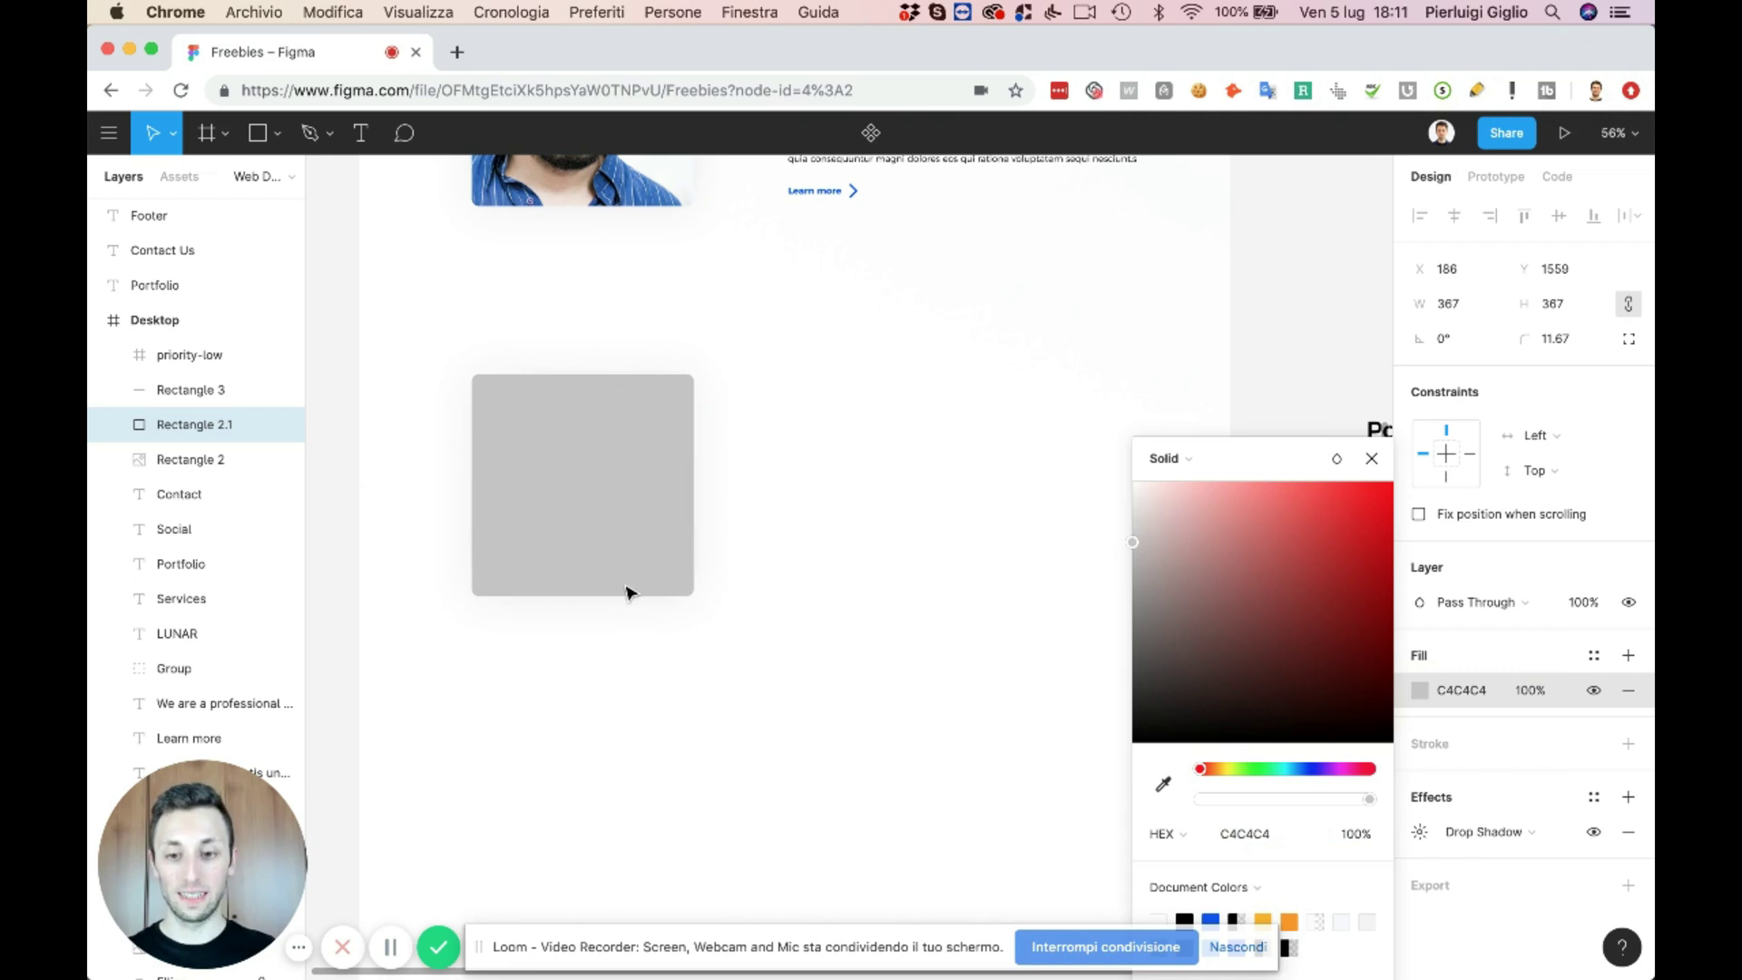
left_click_drag(624, 594, 622, 528)
scroll(622, 536, "up", 3)
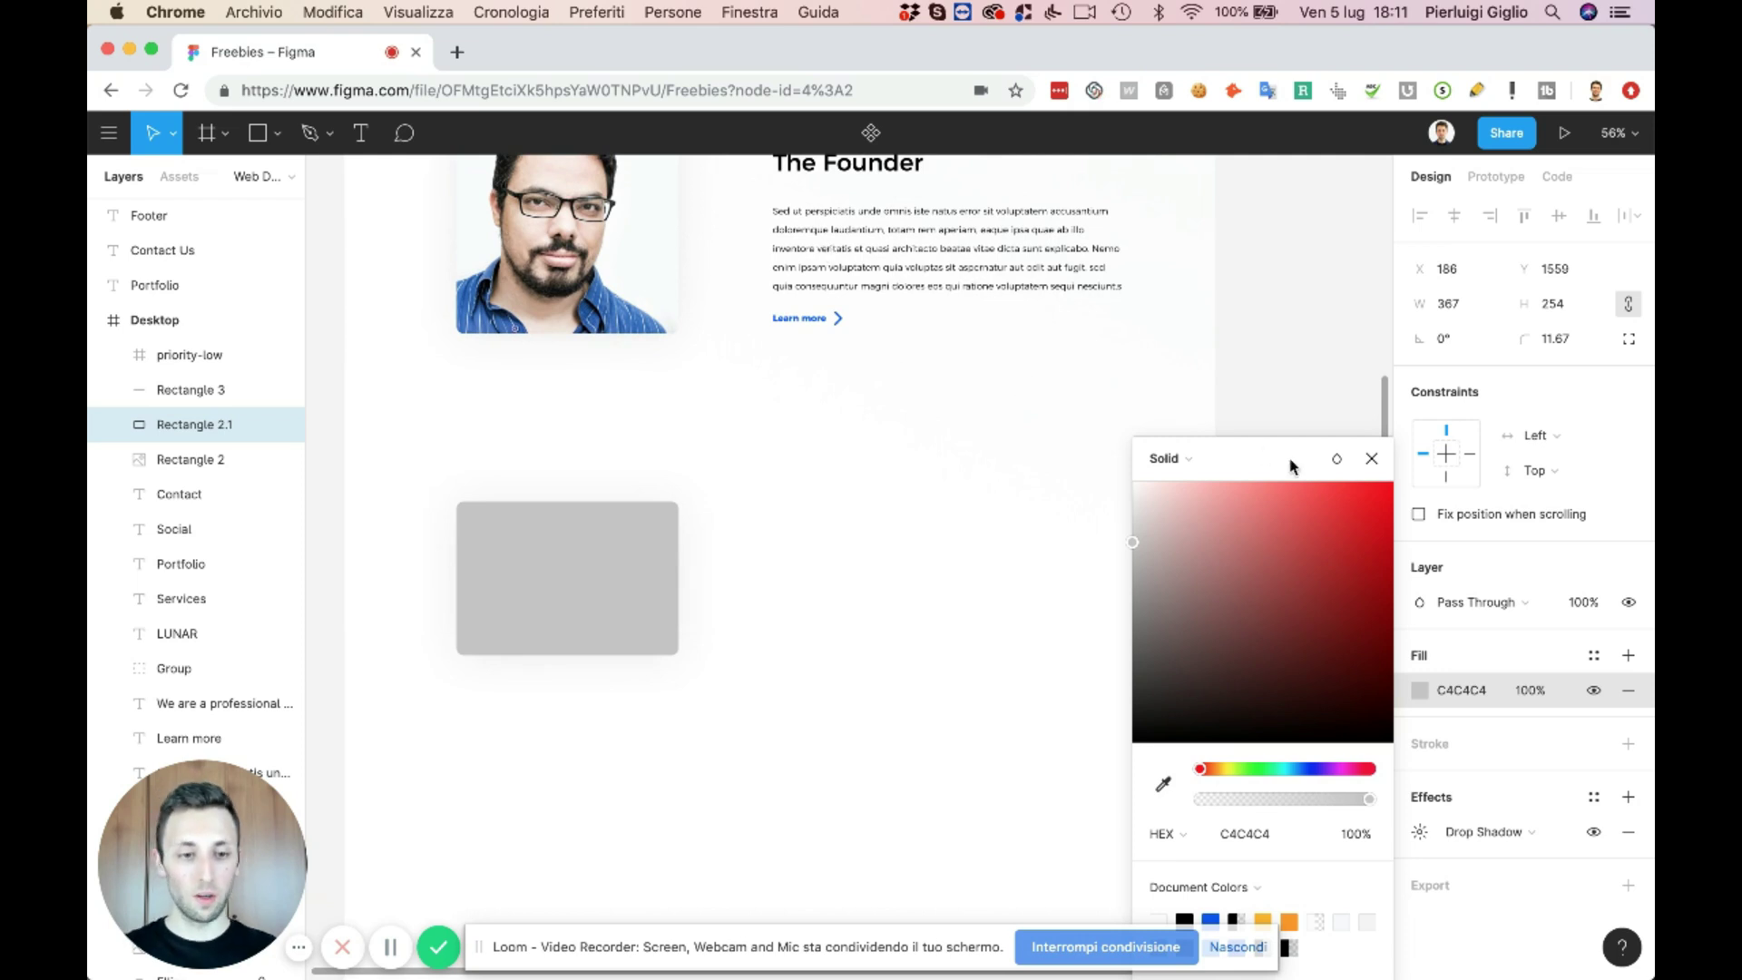
left_click(1371, 458)
- Place a copy of The Founder heading just above the grey box
scroll(902, 525, "up", 3)
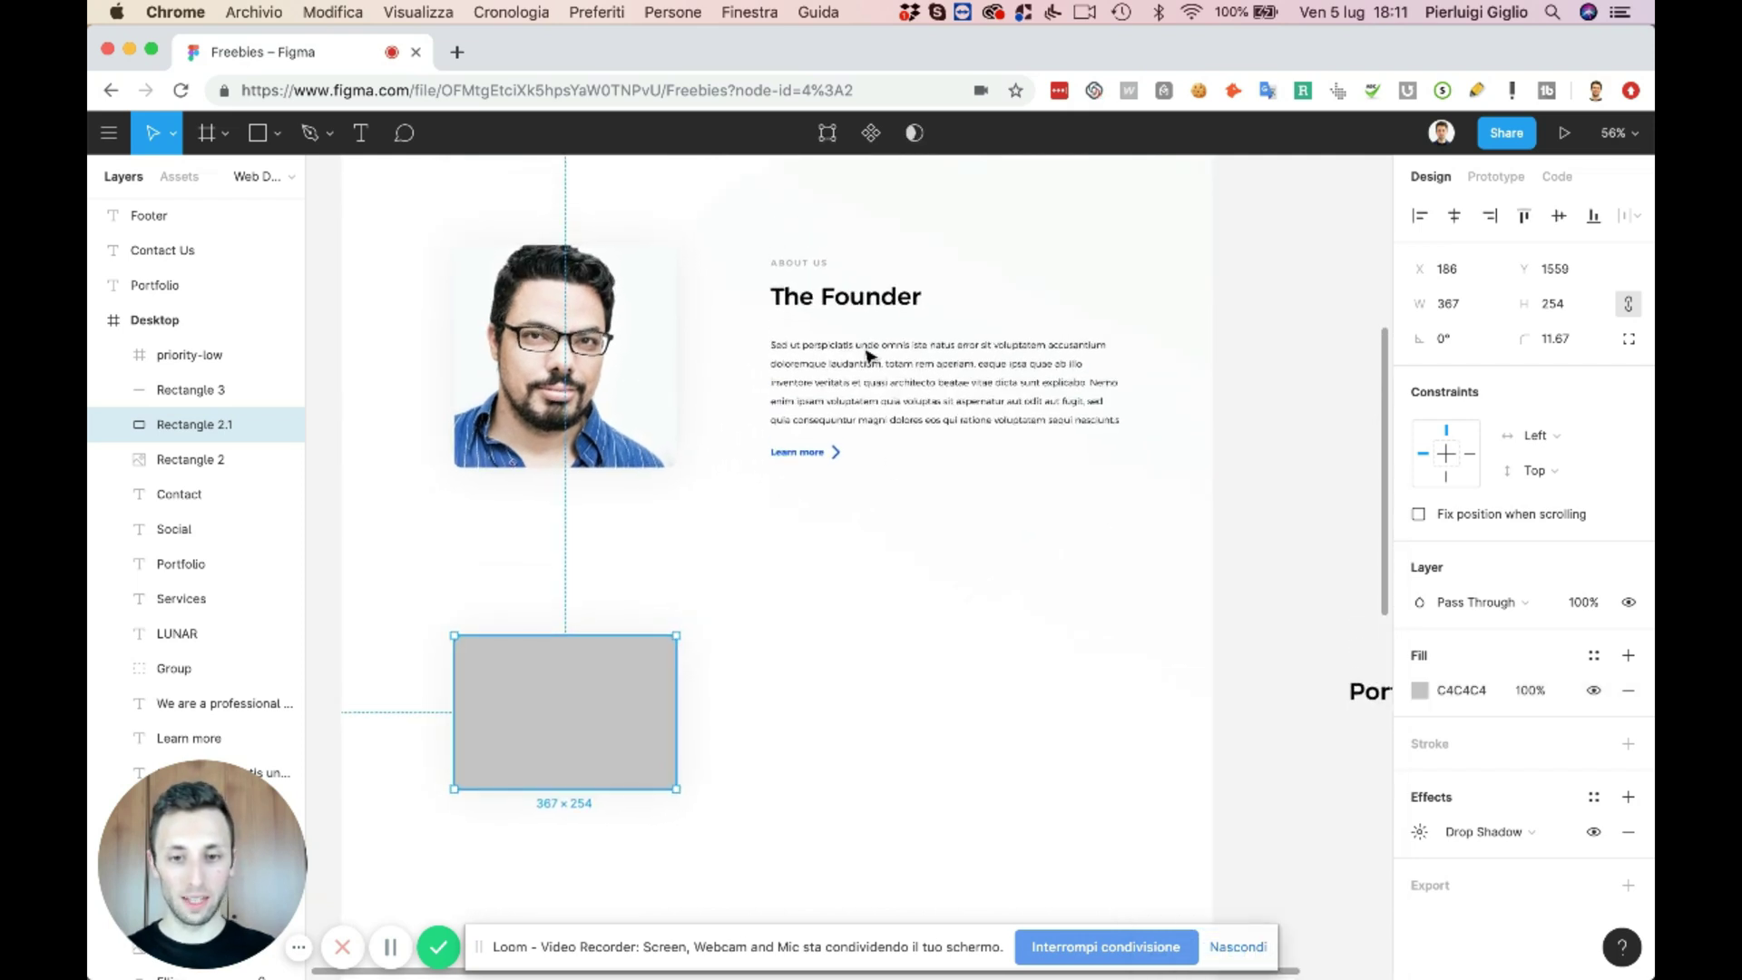
left_click_drag(764, 283, 764, 569)
left_click_drag(879, 593, 563, 603)
- Retype the copied heading as 'Portfolio'
scroll(560, 600, "down", 2)
scroll(560, 600, "down", 1)
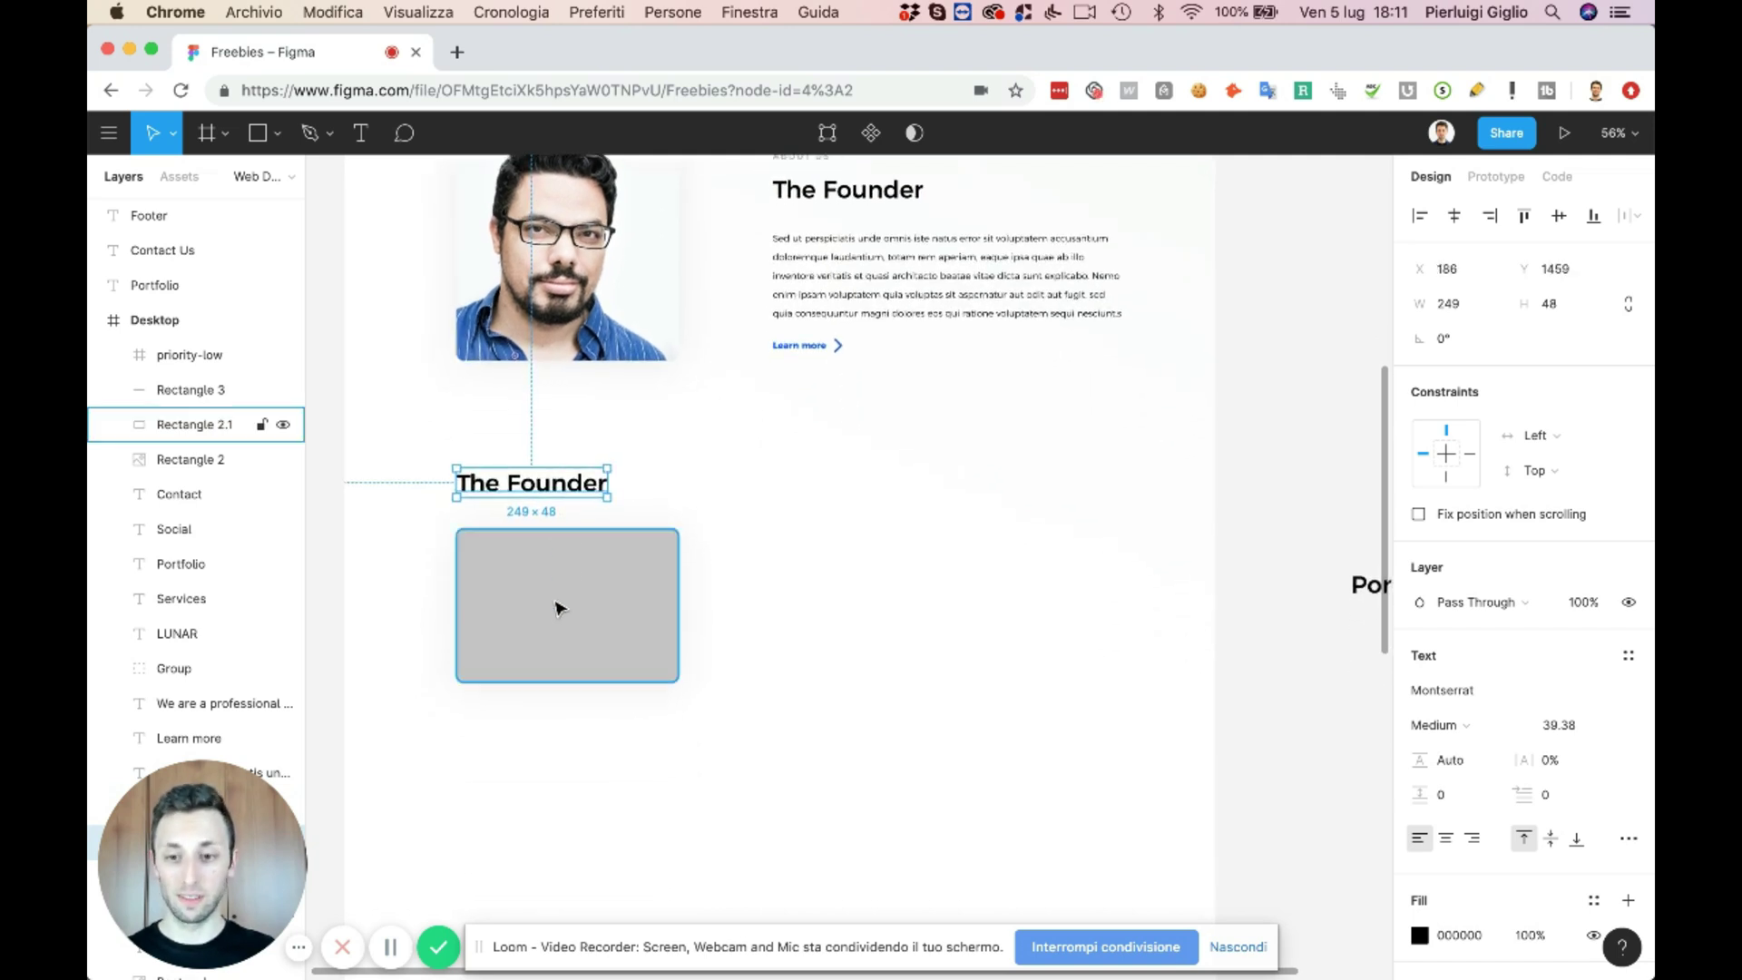
key("Return")
type("Porto")
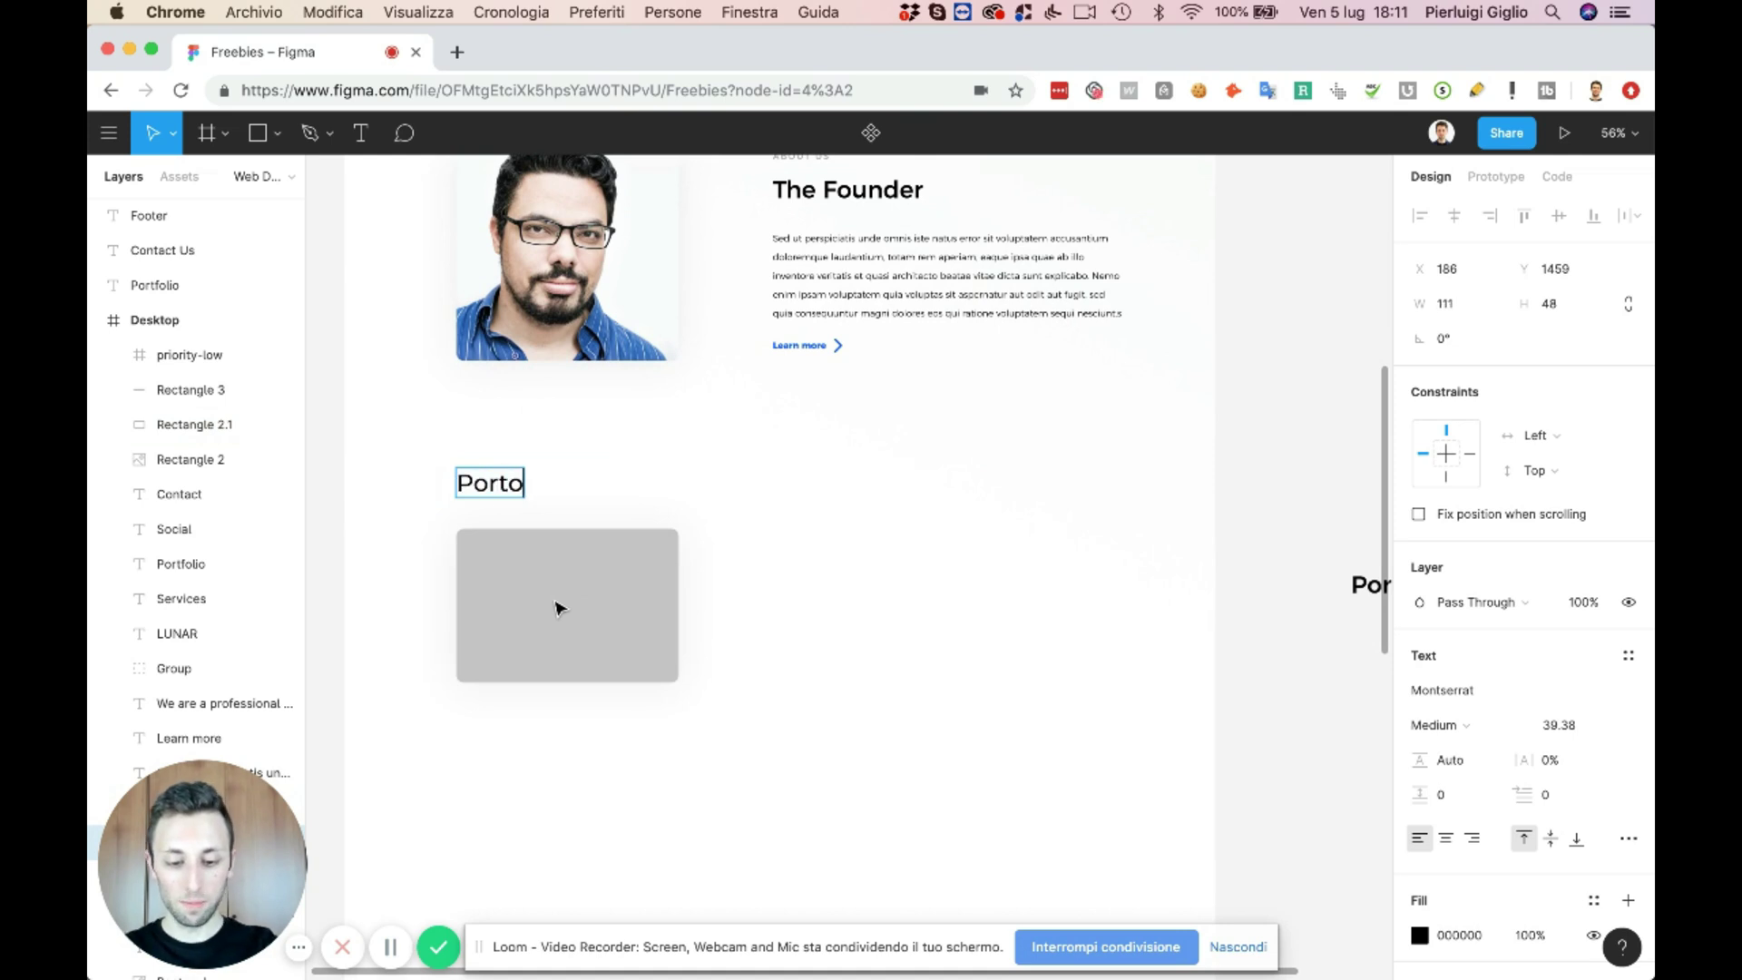
type("folio")
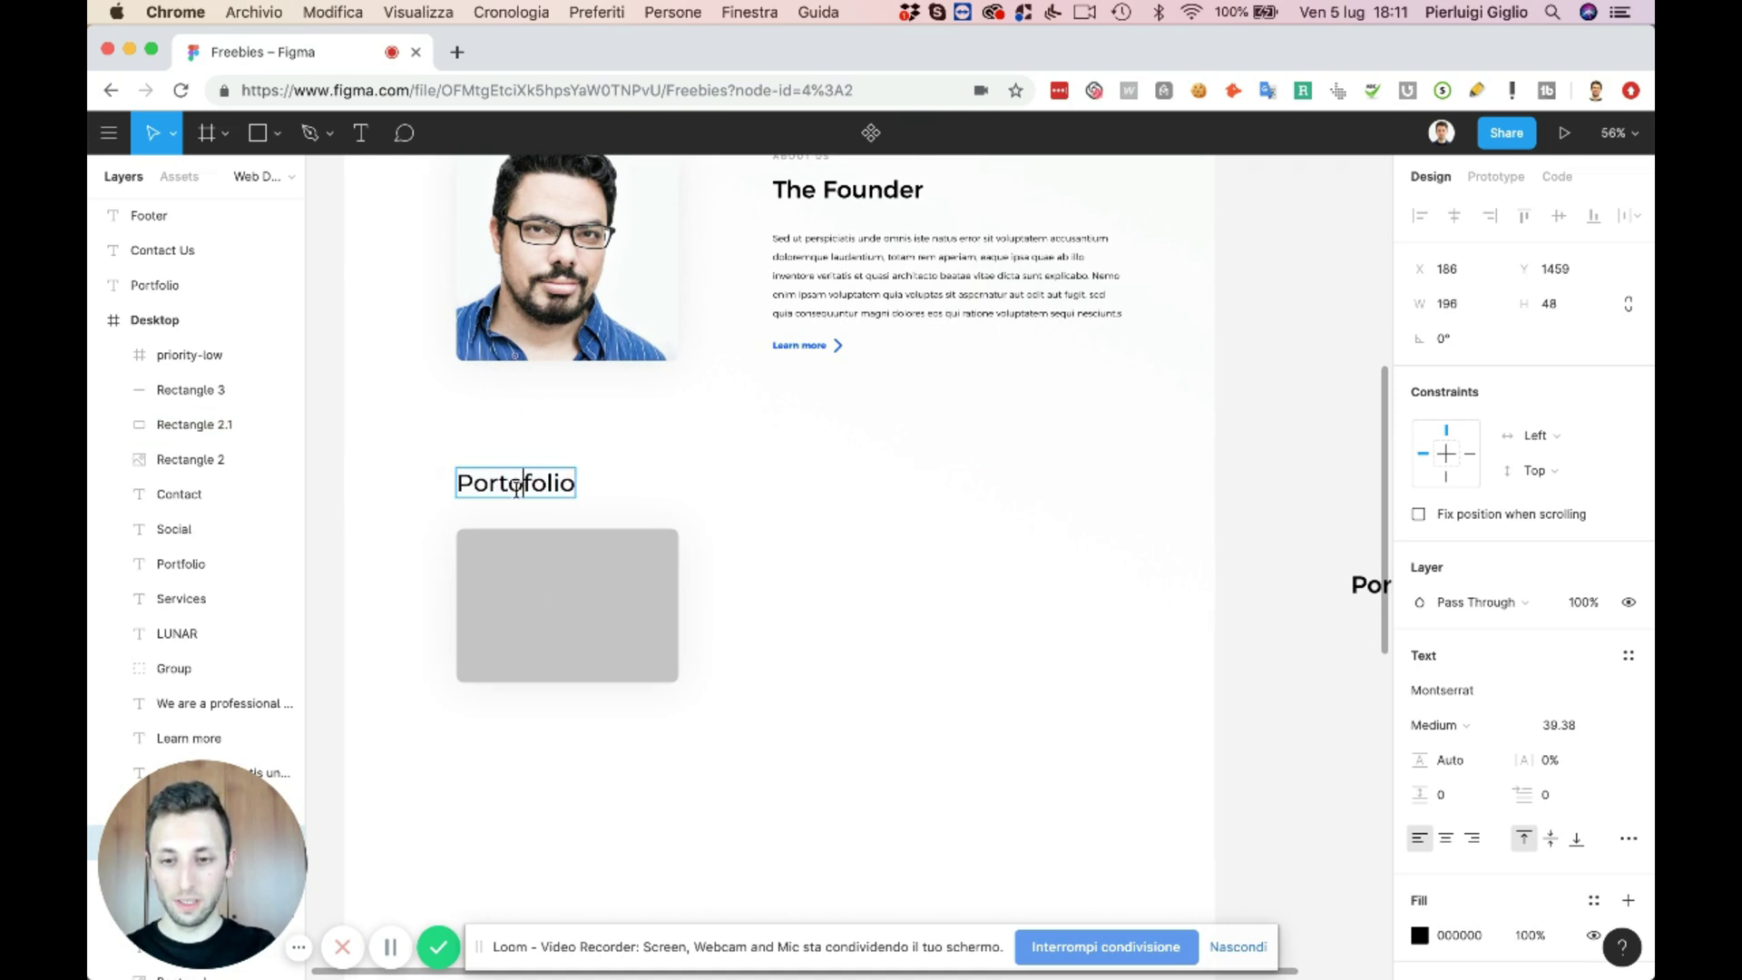
key("BackSpace")
key("Escape")
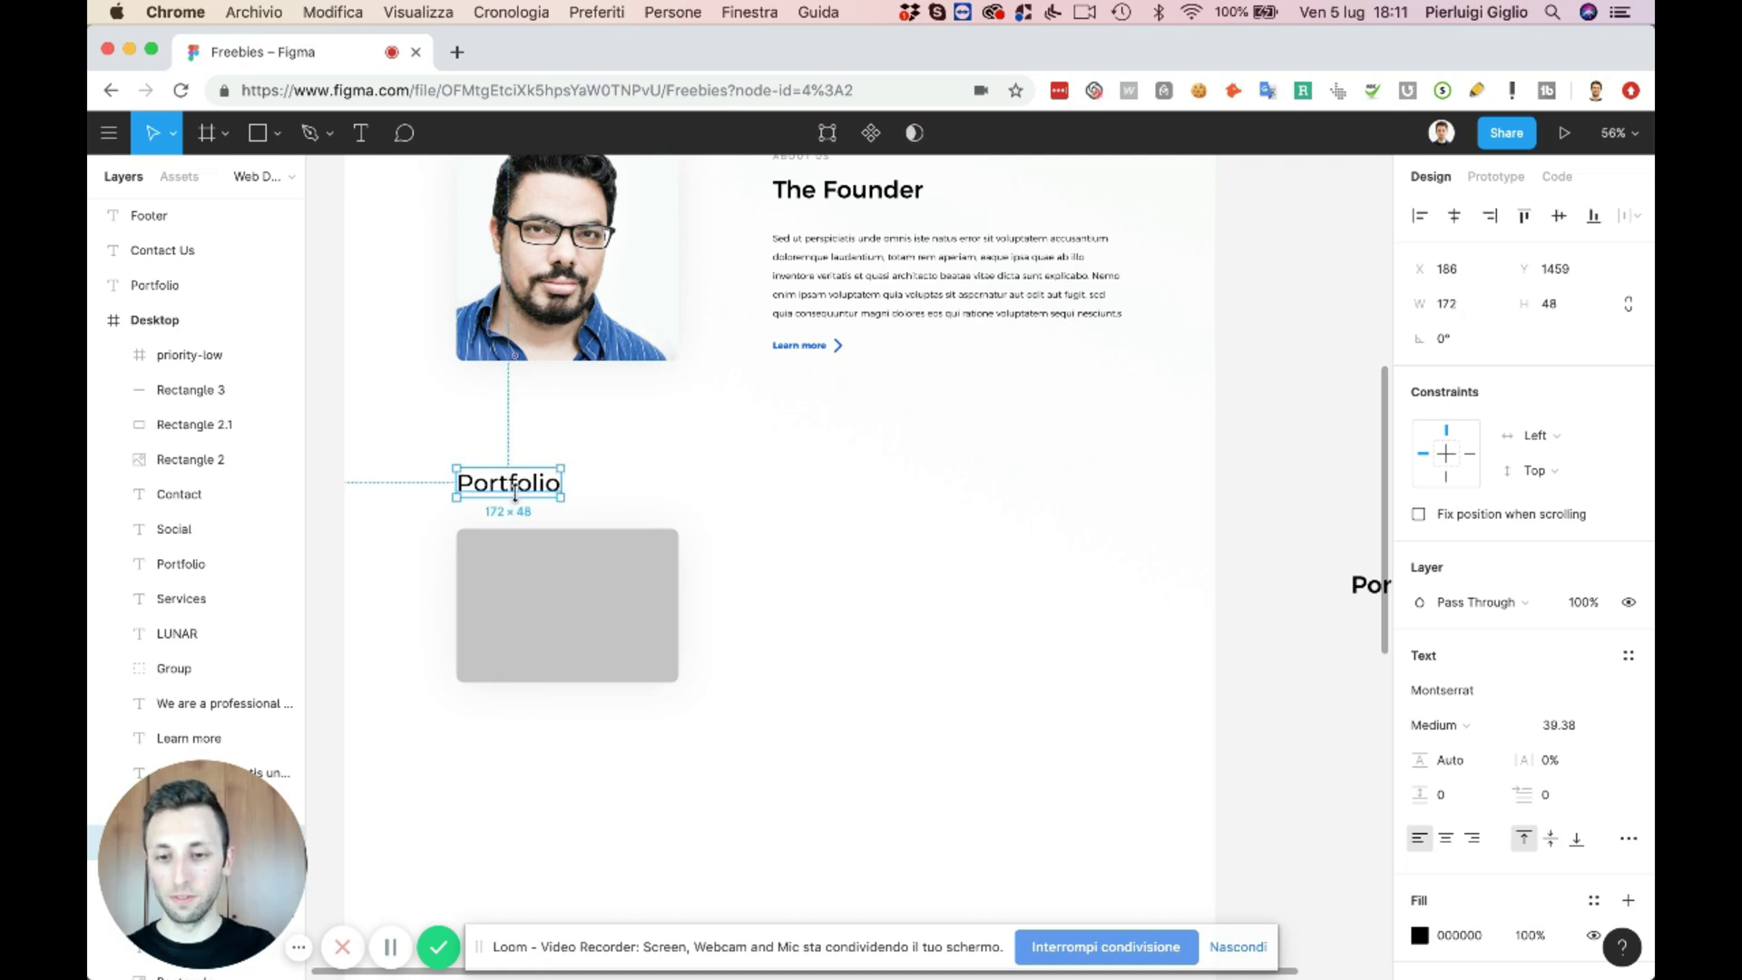
- Set the Portfolio heading's font weight to SemiBold
scroll(524, 494, "up", 3)
left_click(862, 300)
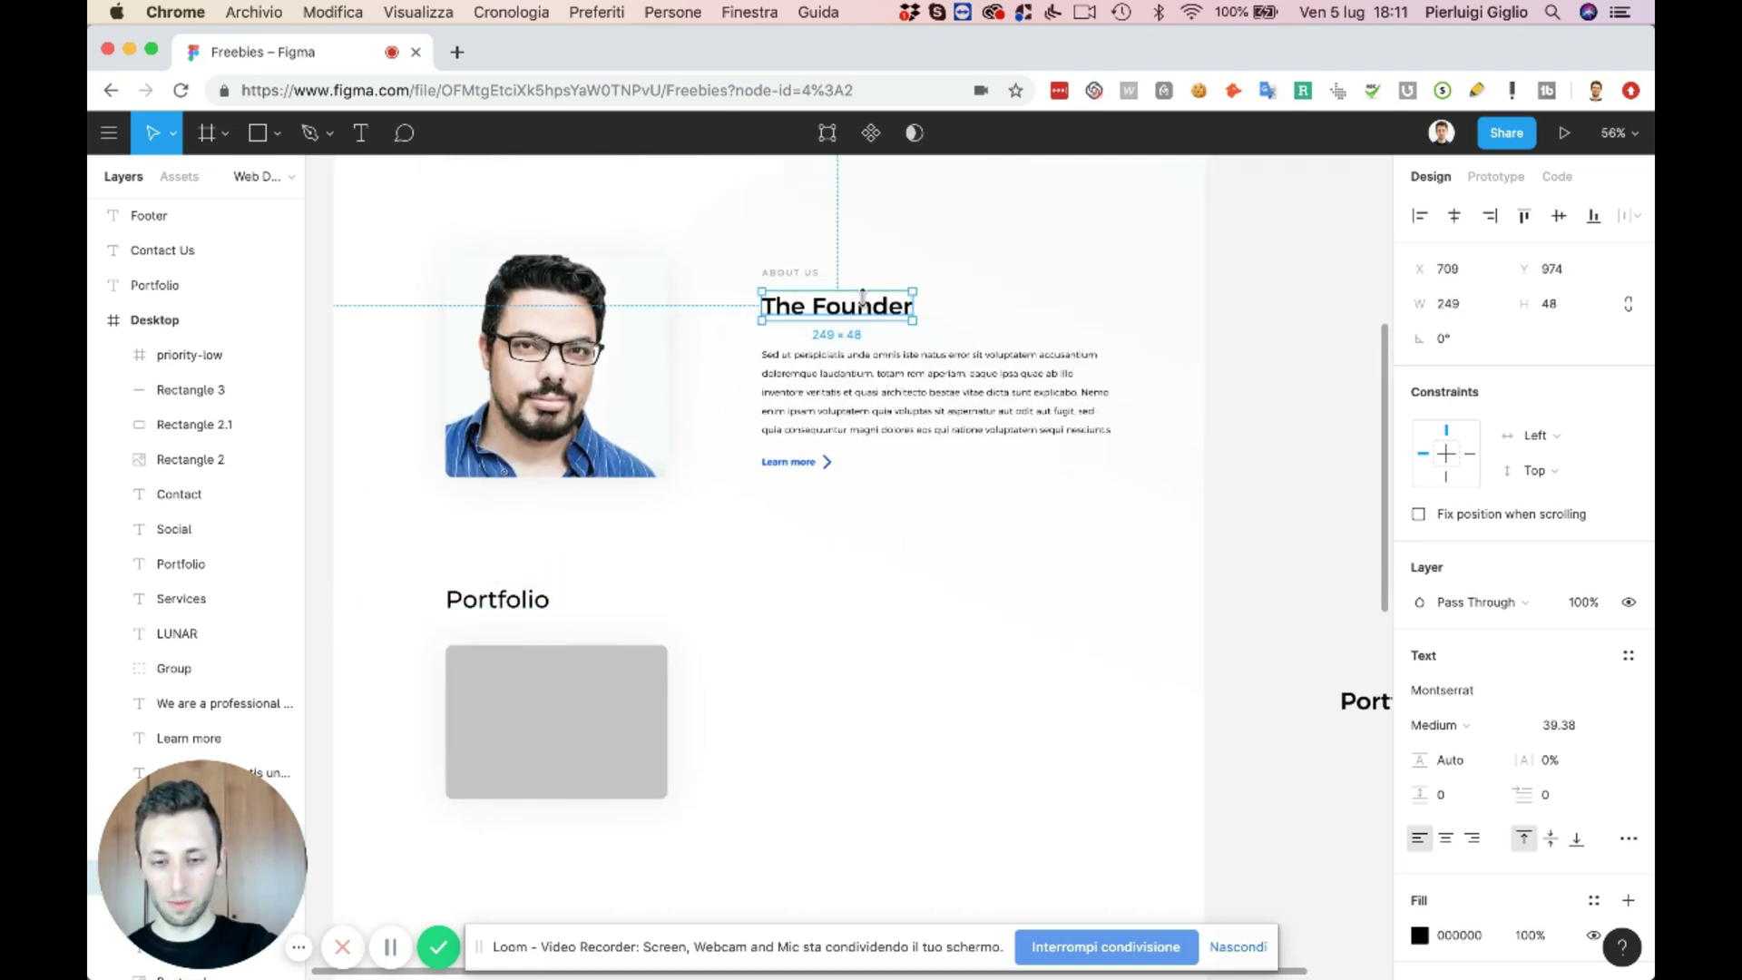
left_click(507, 590)
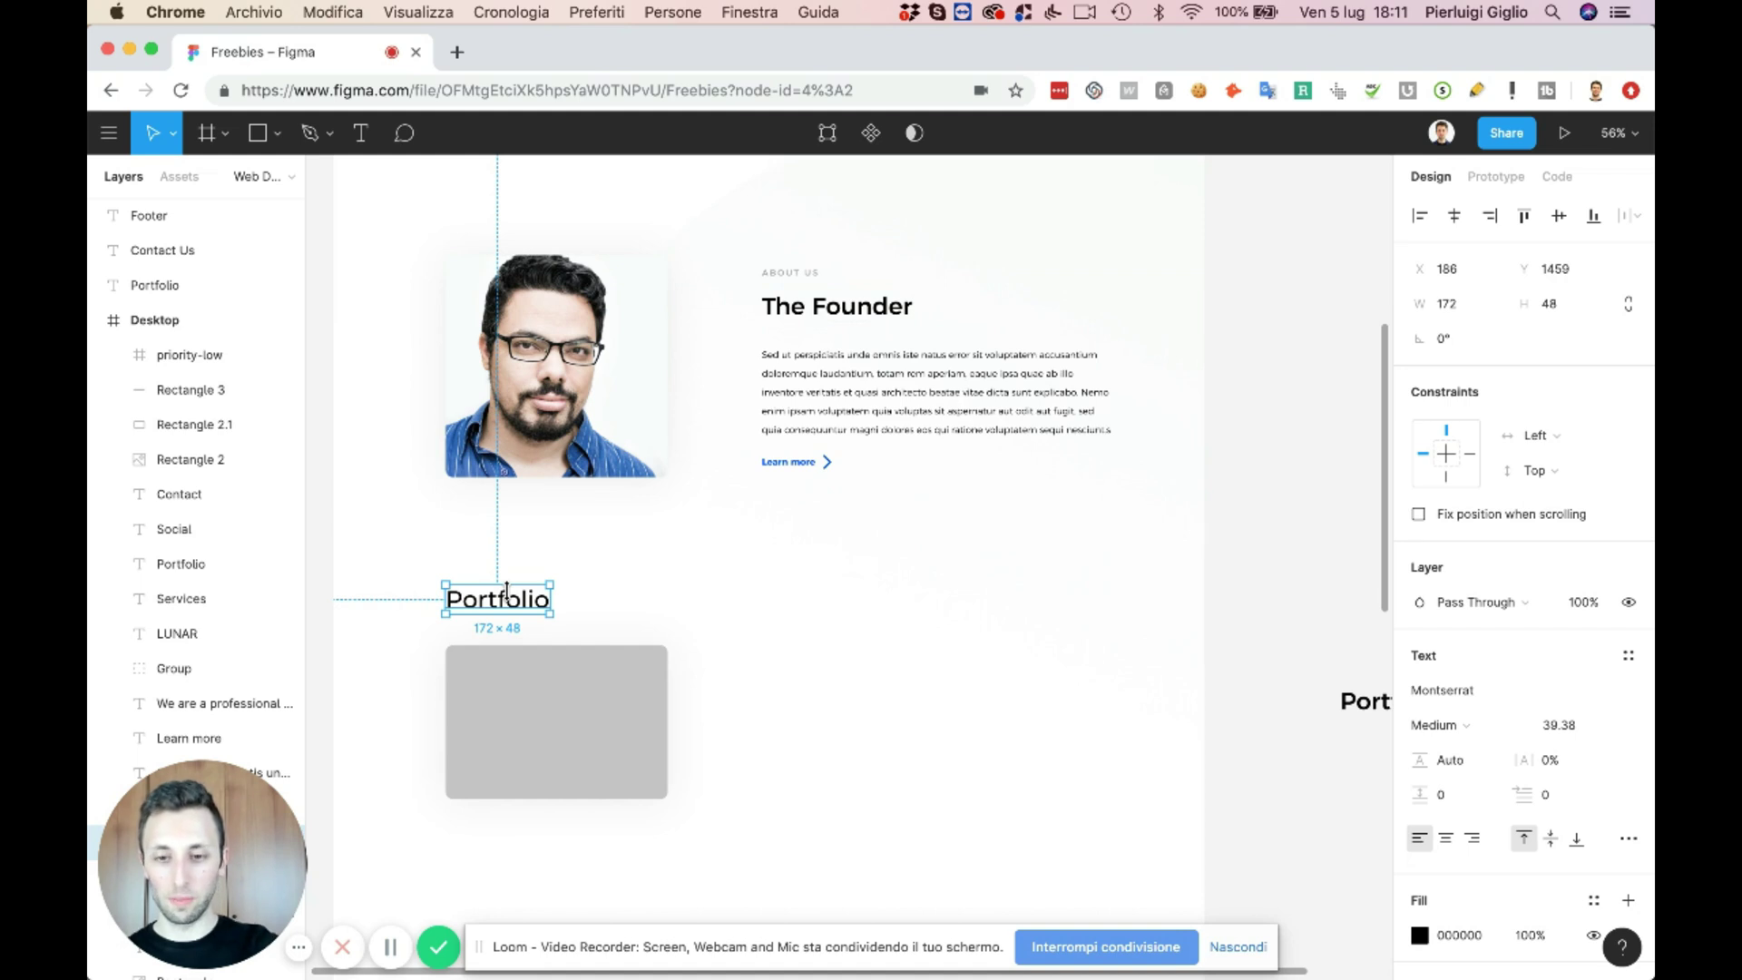
left_click(621, 604)
scroll(436, 509, "down", 2)
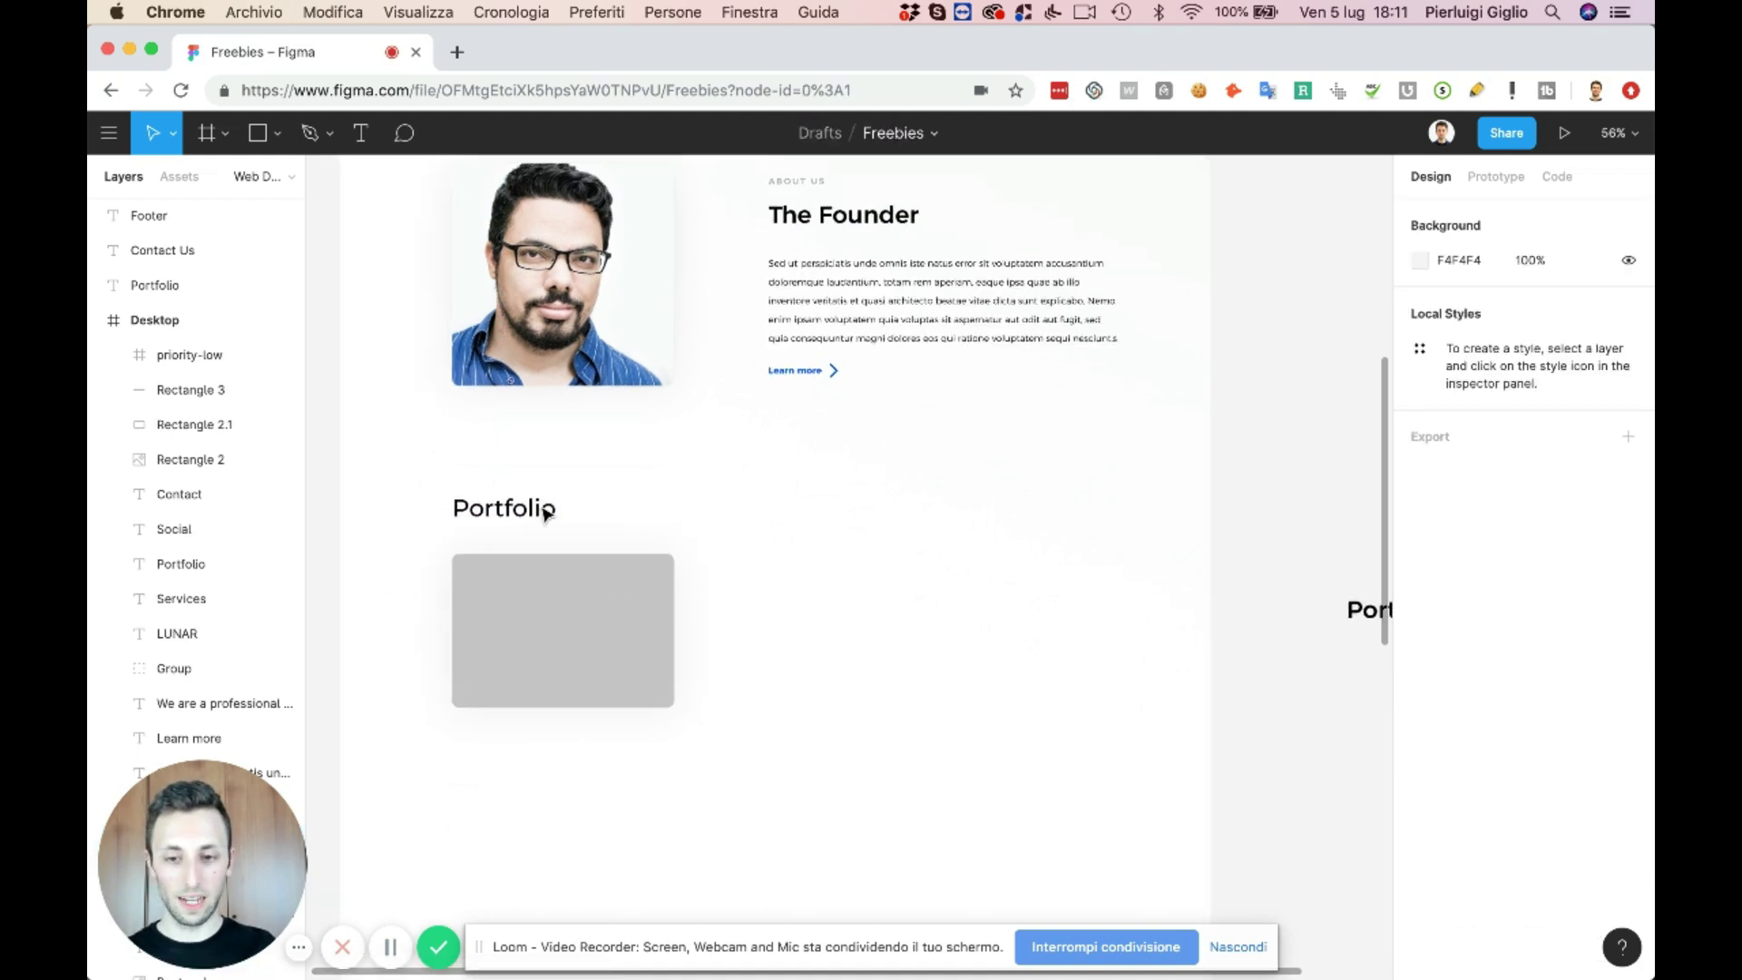
left_click(535, 508)
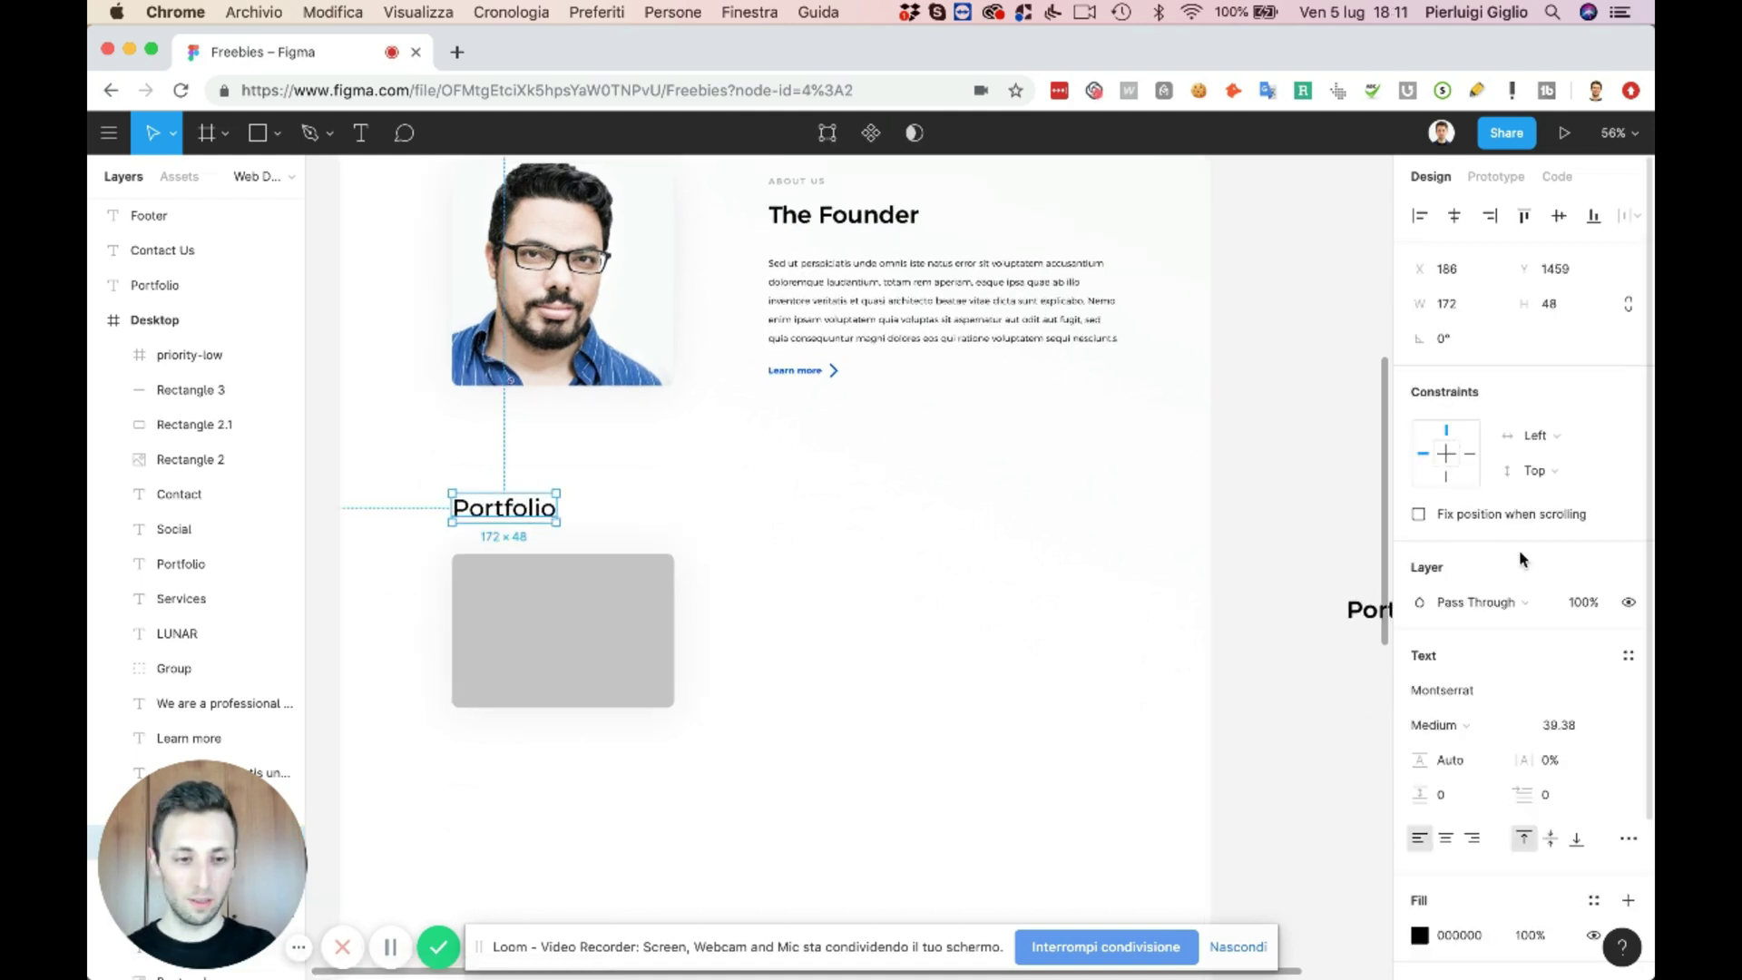
left_click(1450, 725)
left_click(1452, 776)
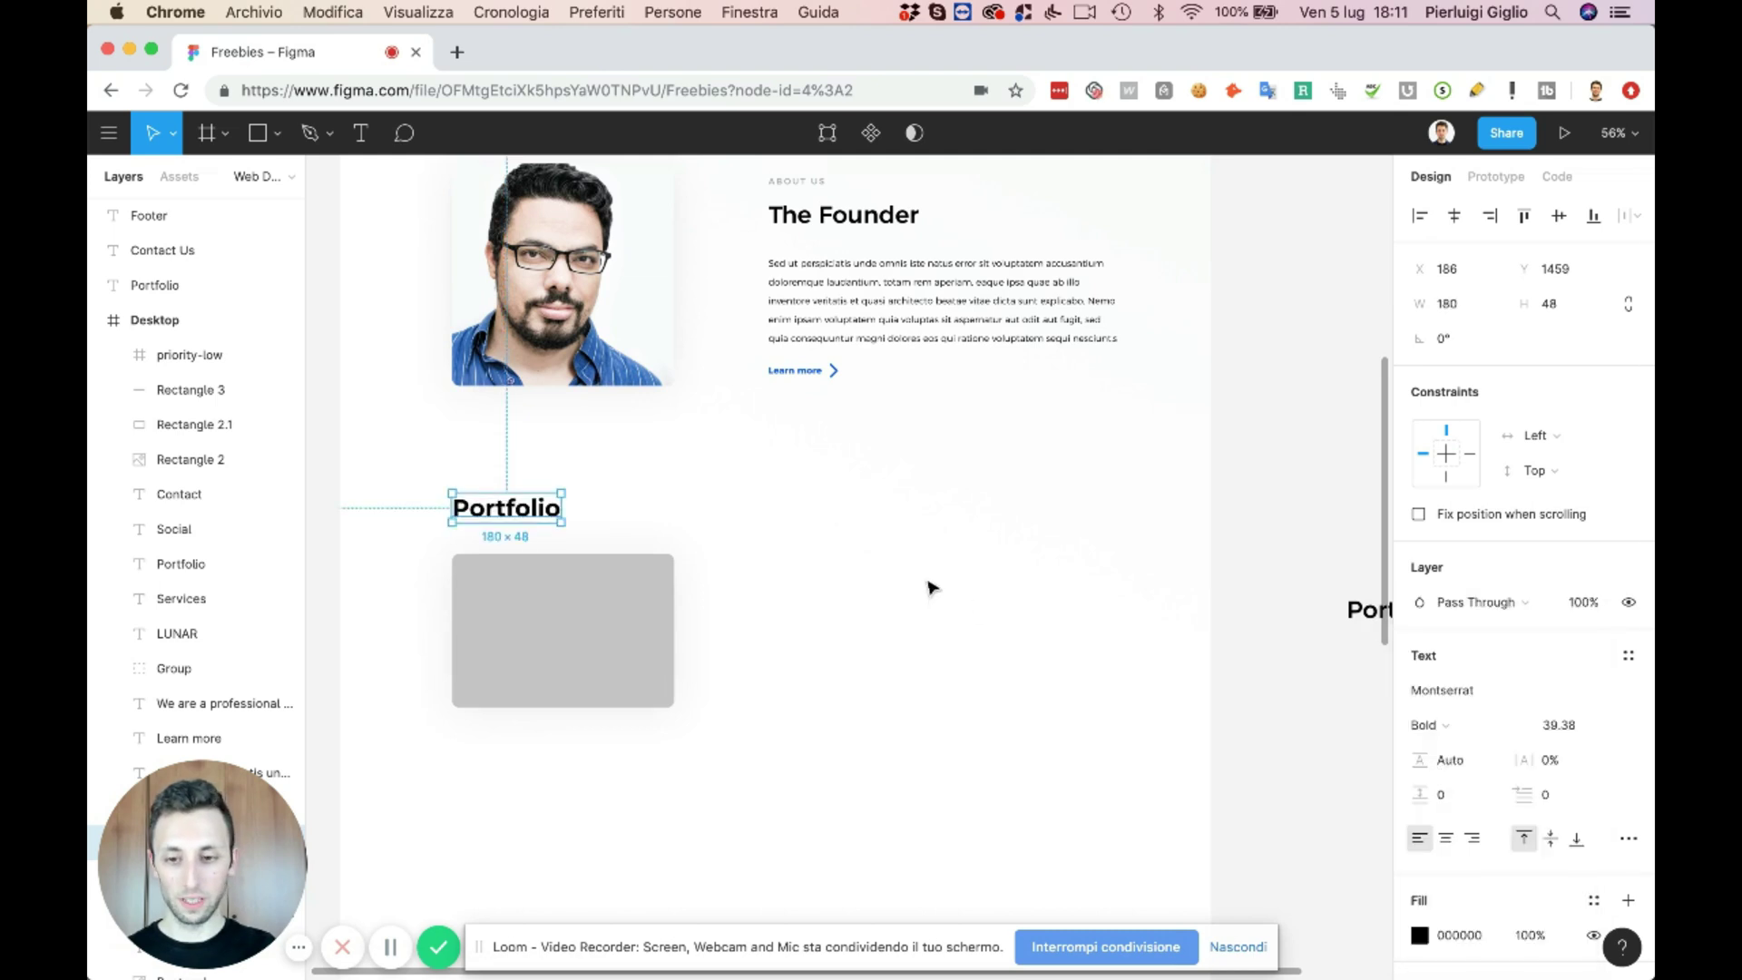
left_click(1439, 726)
left_click(1447, 696)
key("Escape")
scroll(835, 575, "down", 2)
scroll(835, 574, "down", 3)
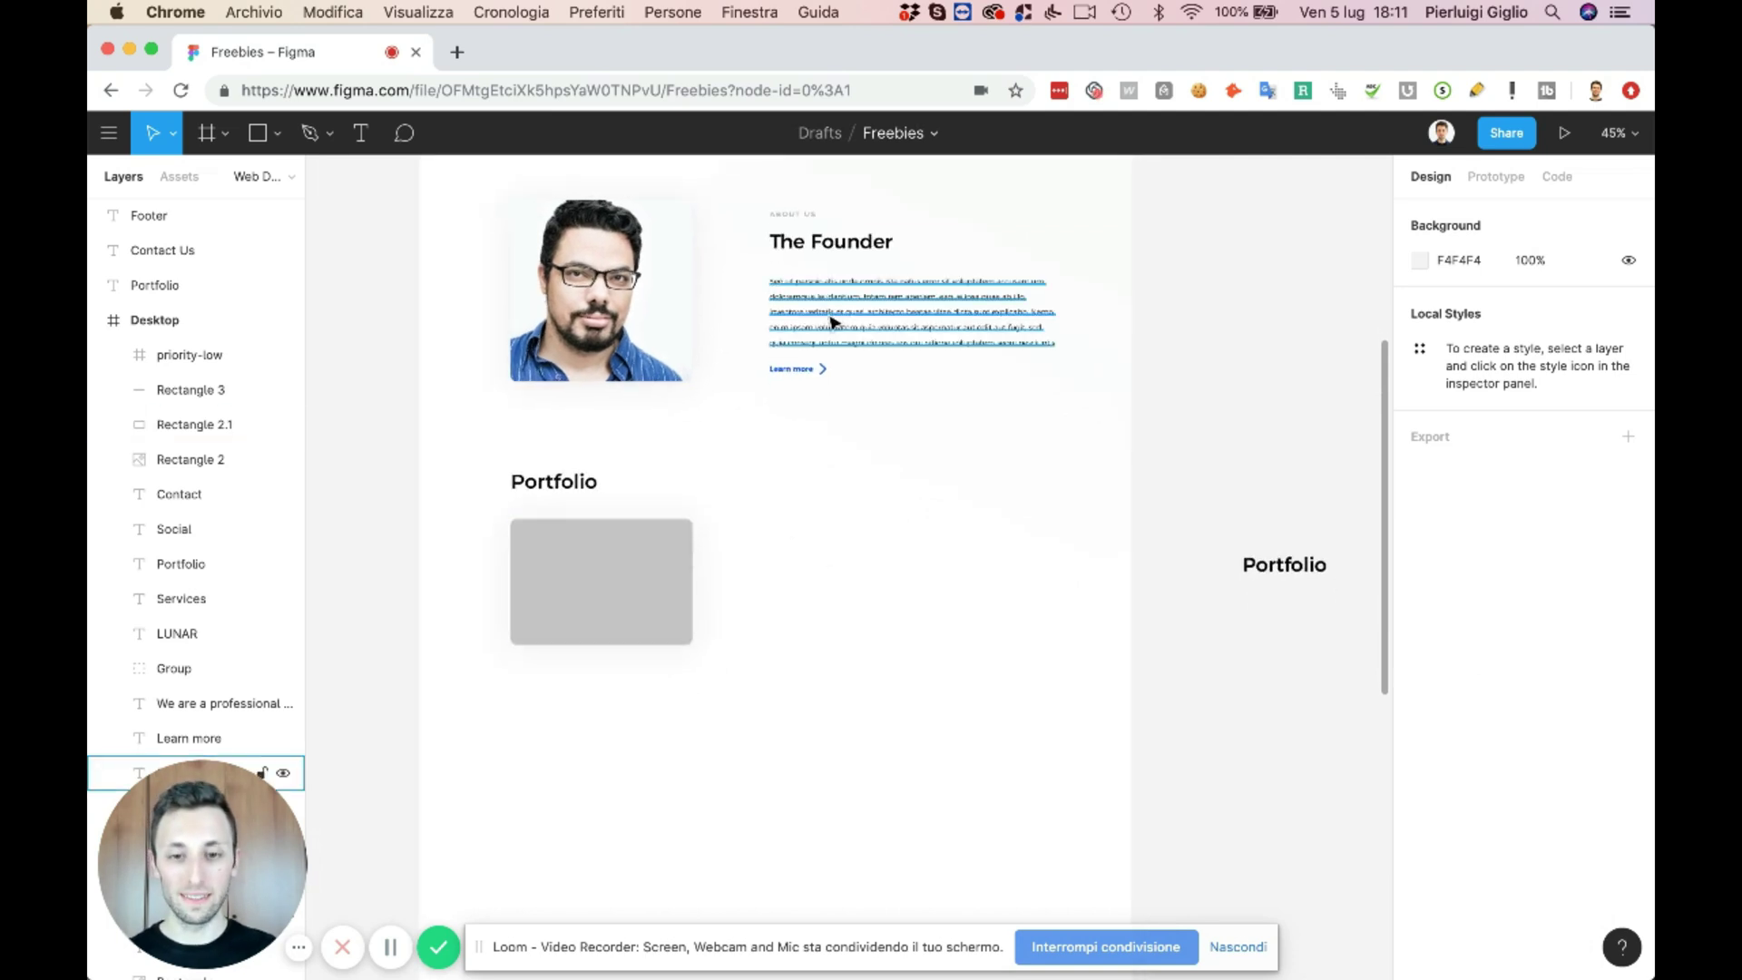
- Duplicate the founder paragraph and position the copy below the grey box
left_click_drag(828, 319, 571, 710)
scroll(572, 710, "down", 2)
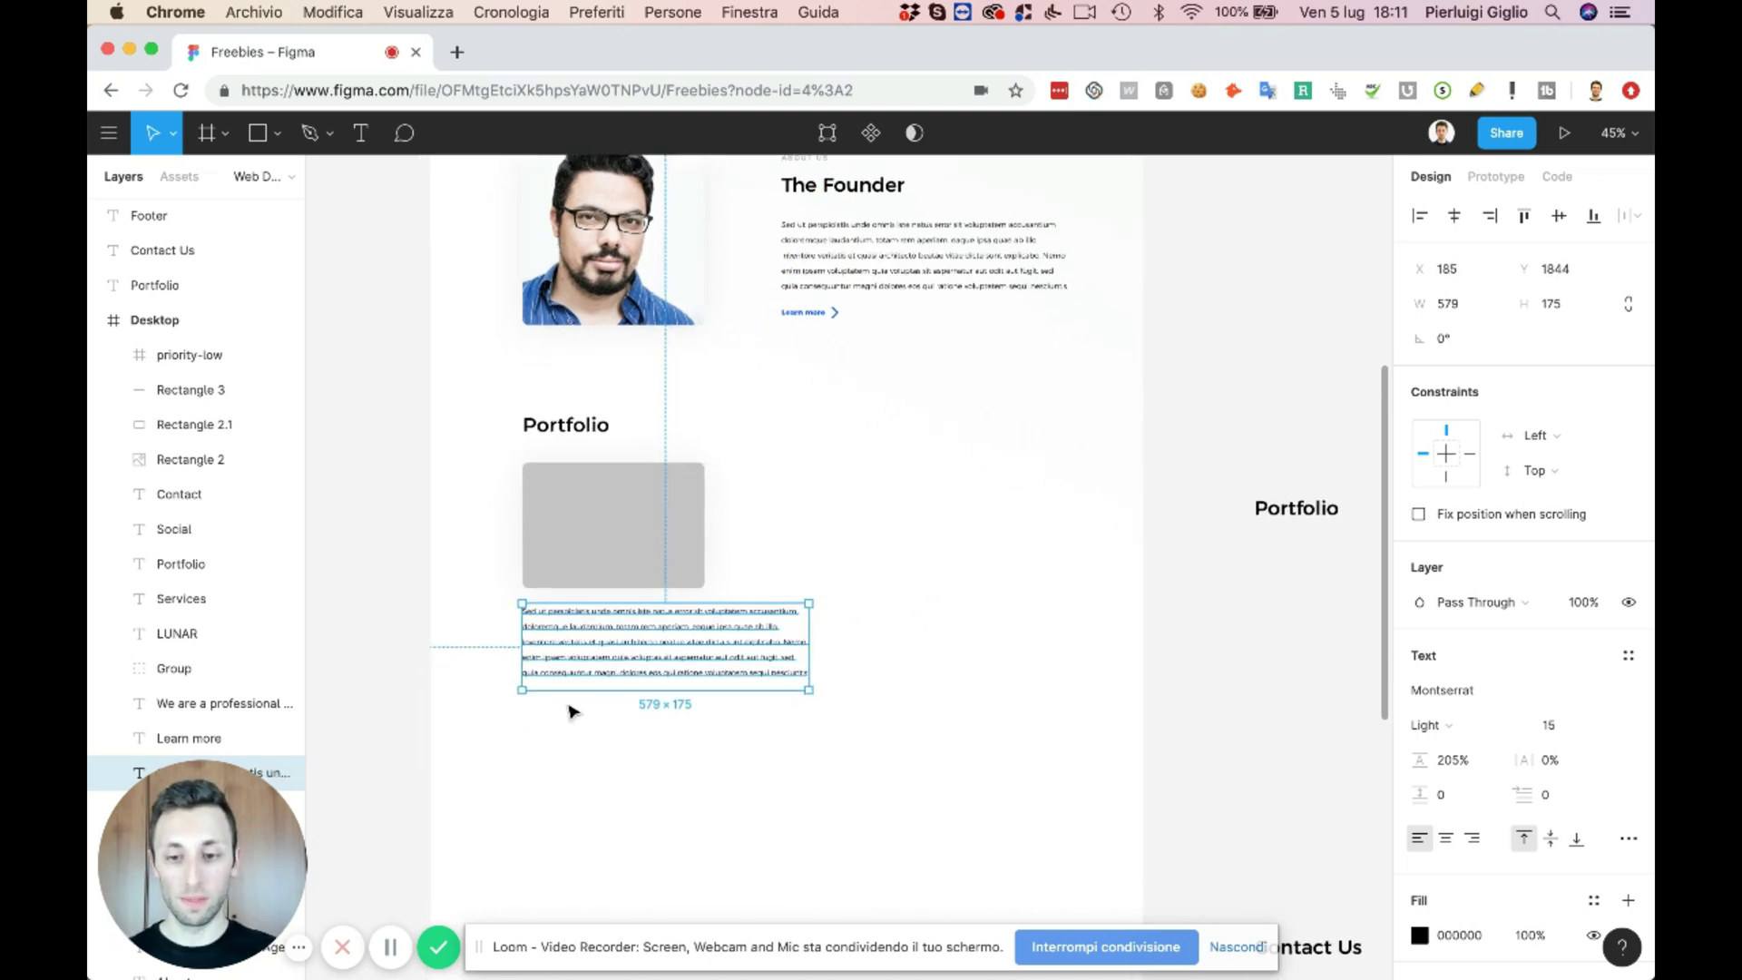
left_click_drag(597, 652, 597, 659)
double_click(592, 651)
key("Escape")
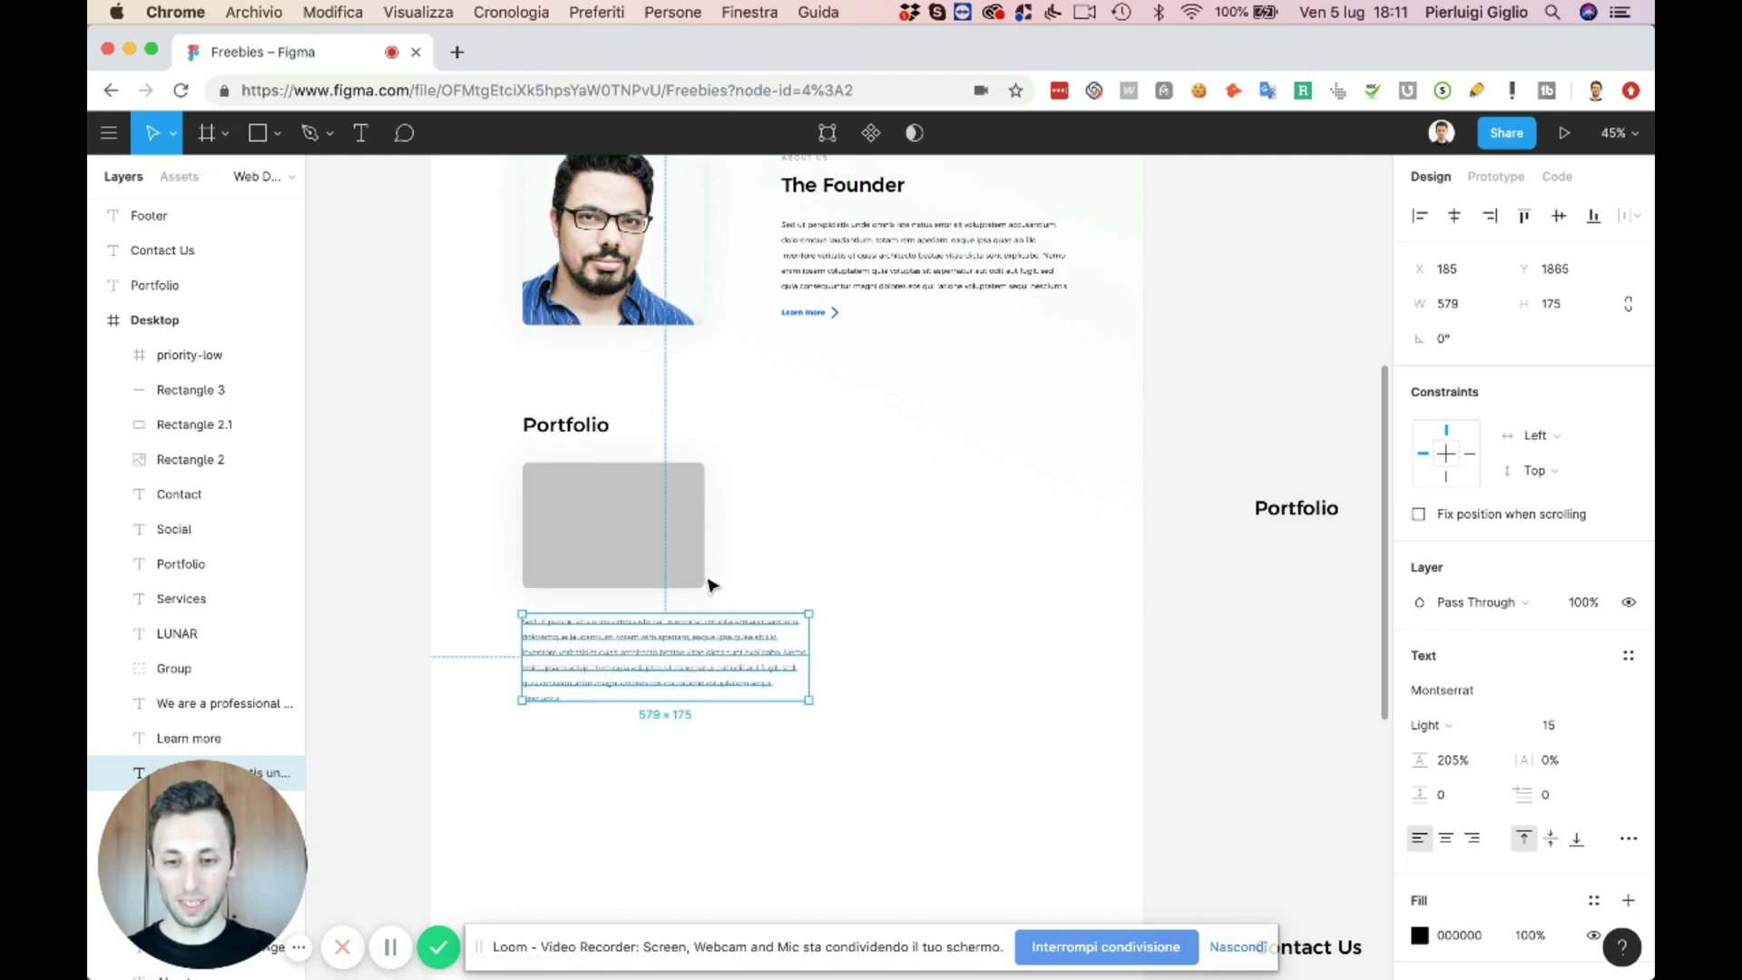
left_click_drag(675, 641, 676, 707)
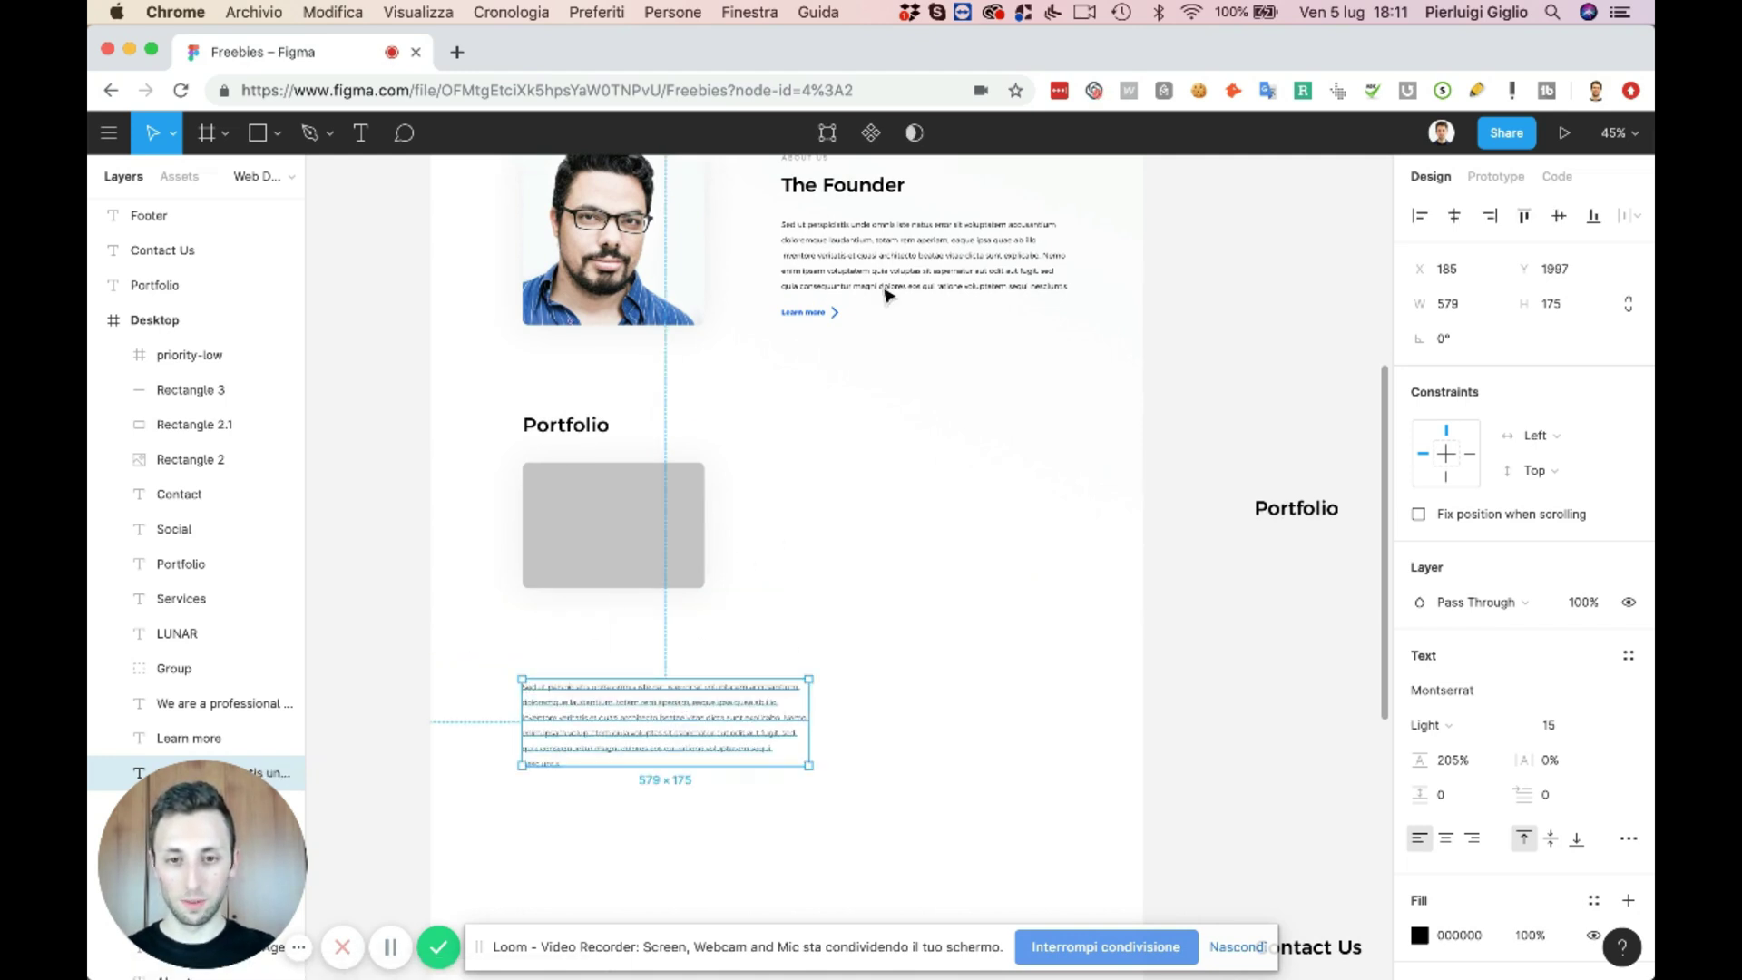
- Copy the About us label under the grey box and retype it as 'Portfolio item 1'
scroll(888, 295, "up", 2)
left_click(782, 230)
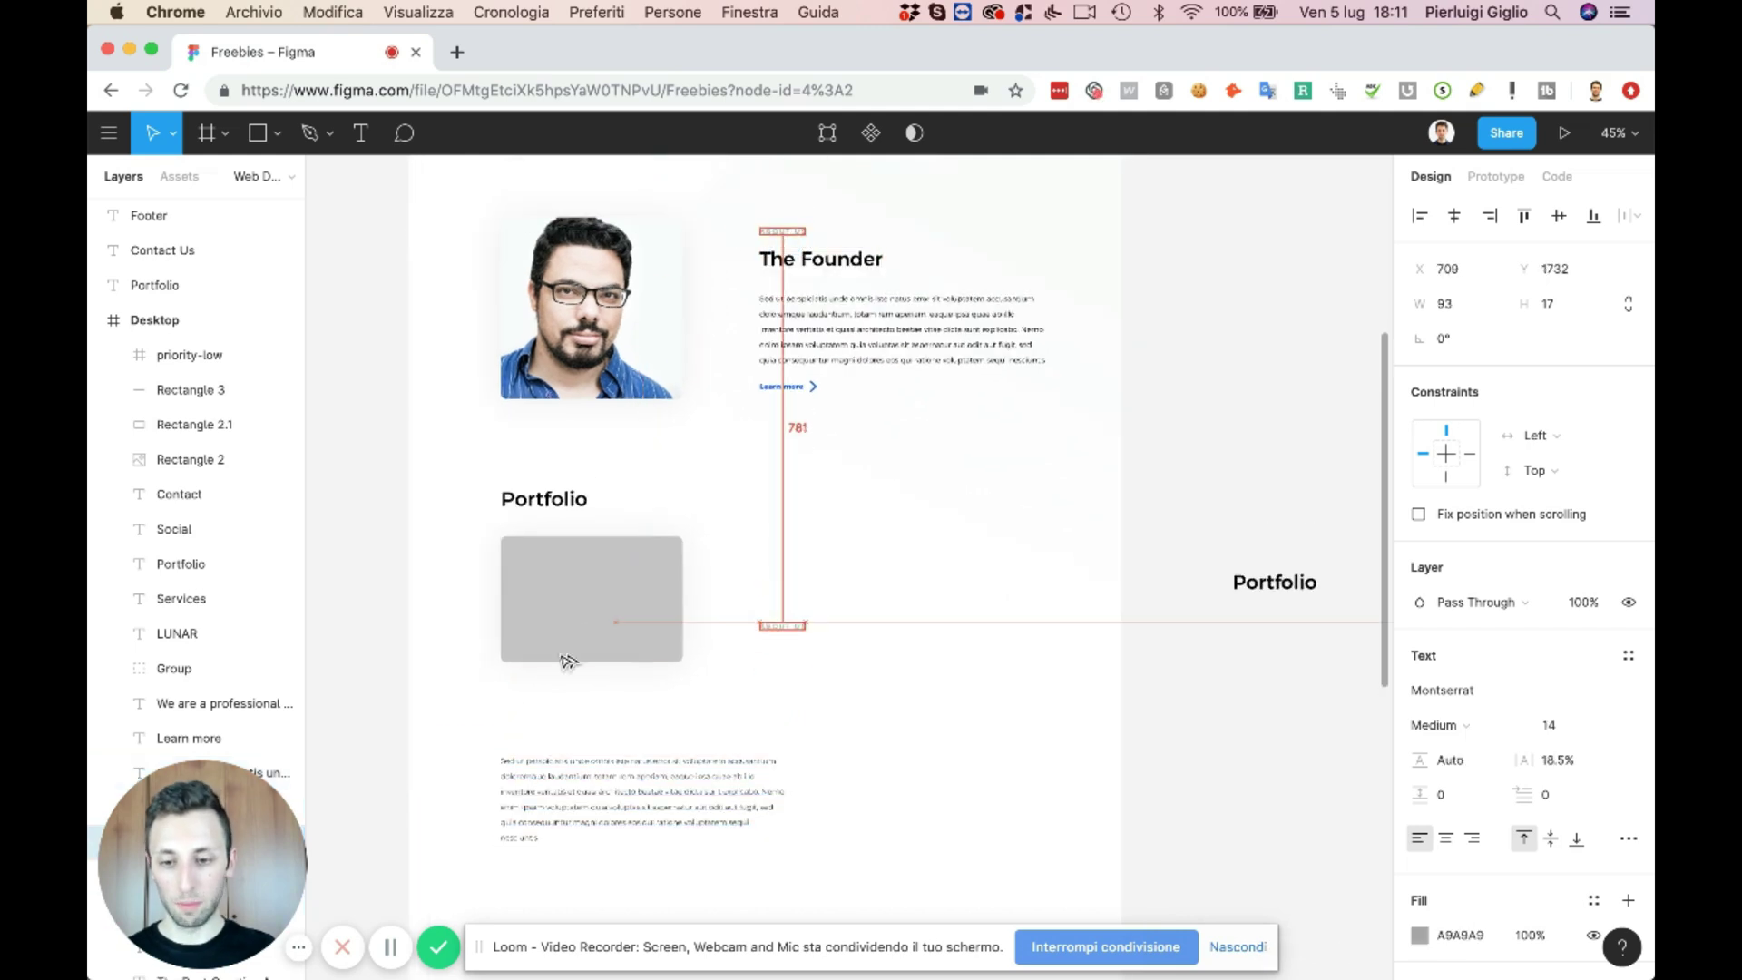
left_click_drag(569, 661, 544, 701)
scroll(544, 700, "up", 3)
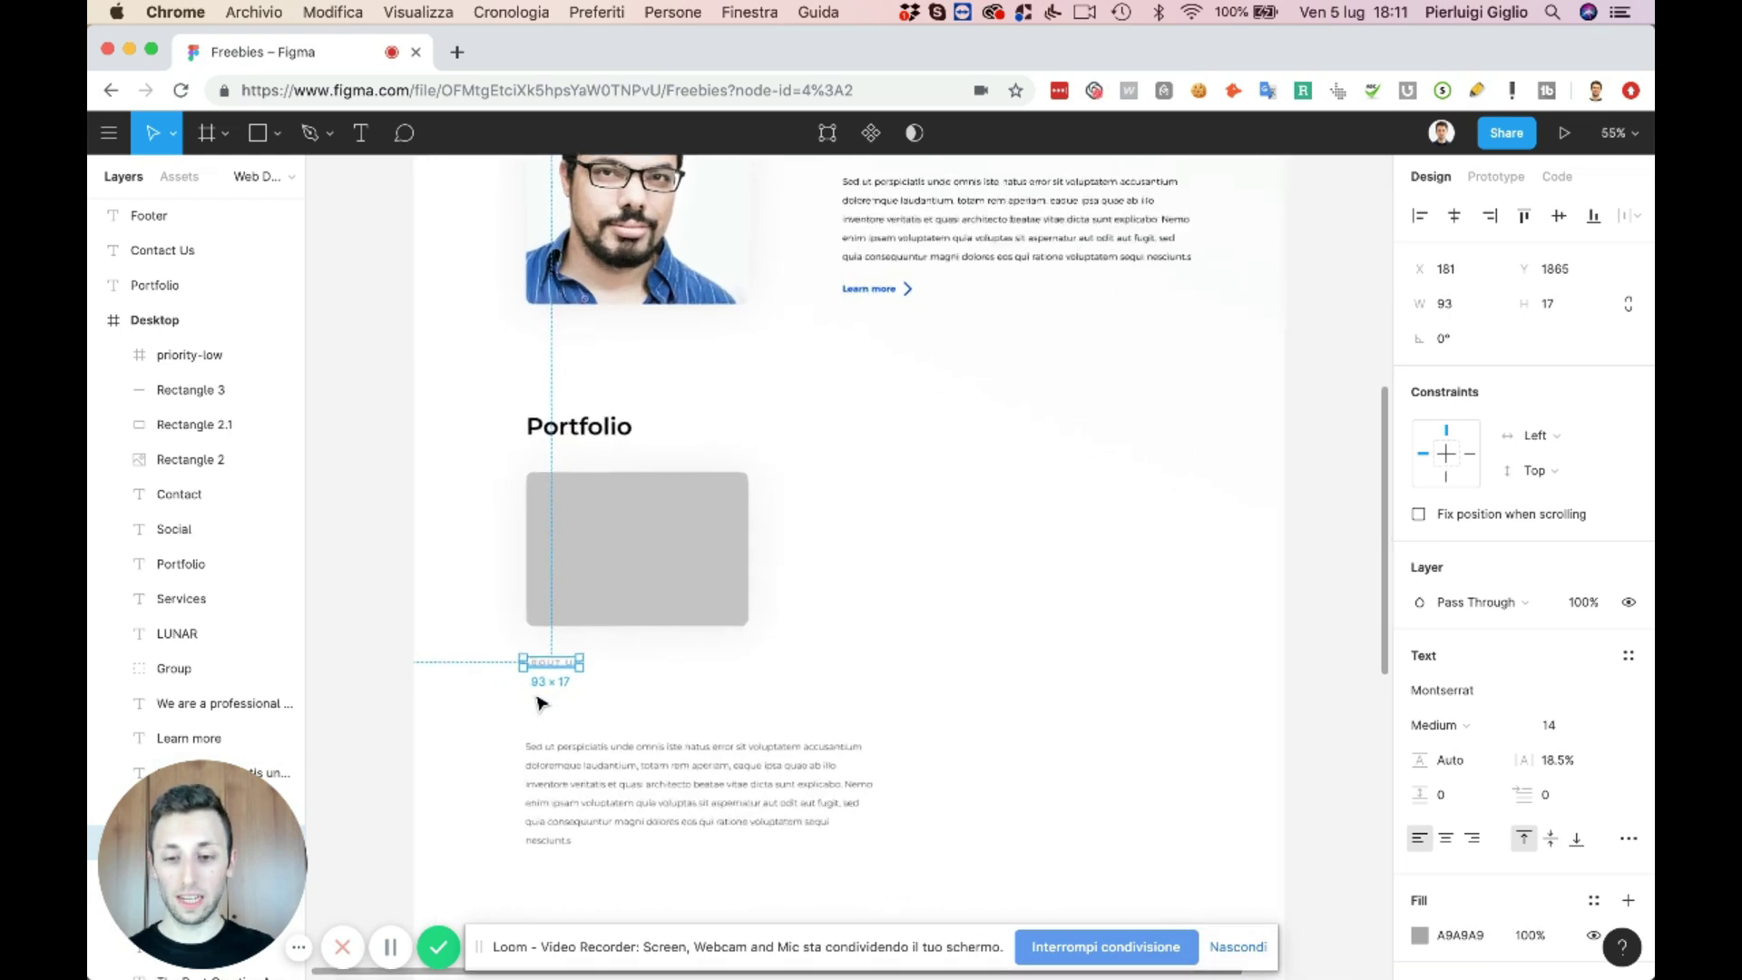
key("Return")
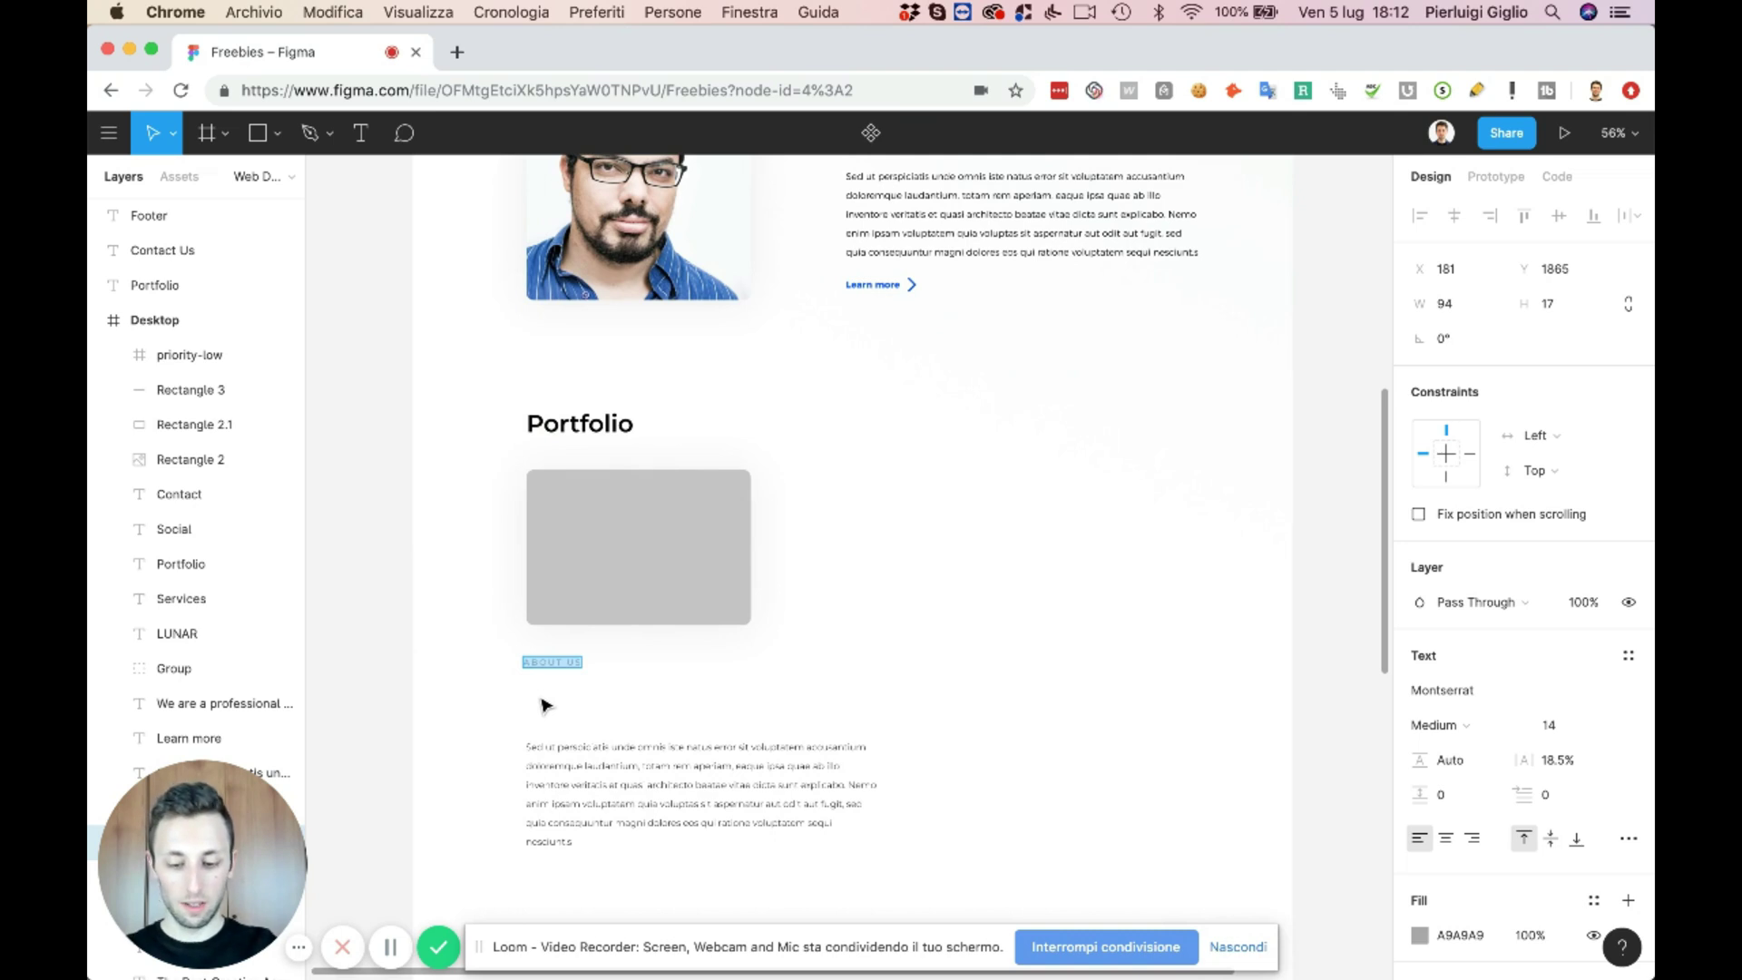
type("S")
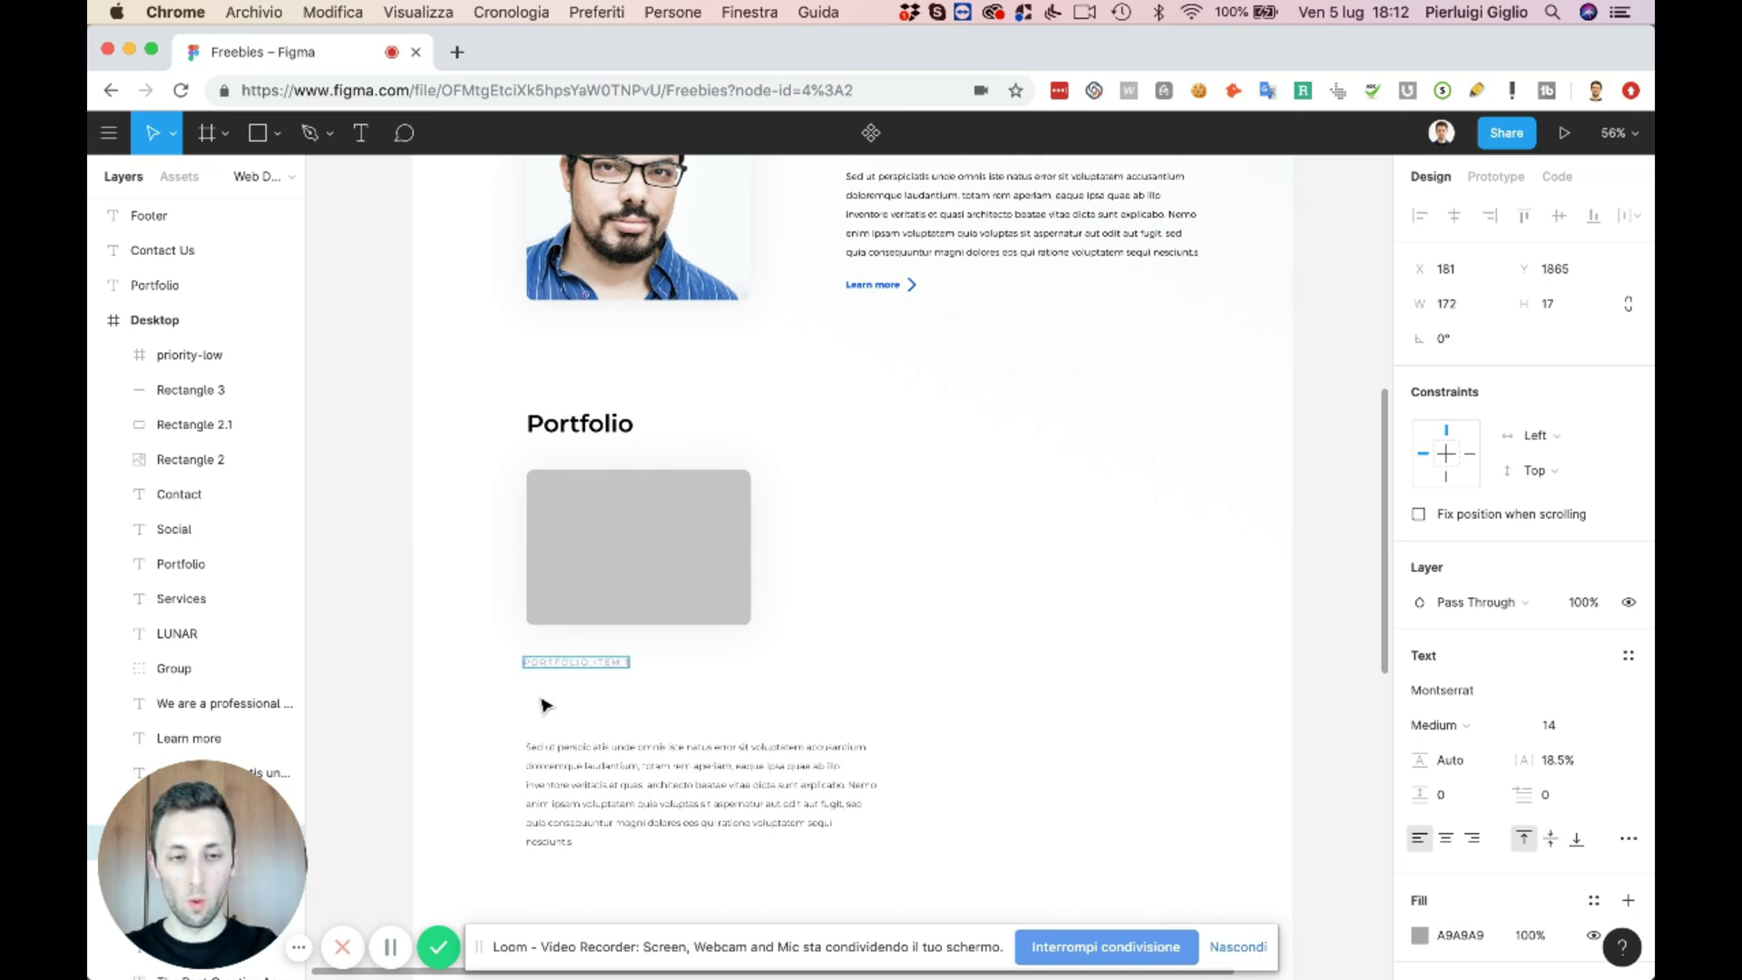
key("Escape")
- Position the PORTFOLIO ITEM 1 label under the rectangle and scale it up proportionally
scroll(829, 711, "down", 2)
left_click_drag(630, 778, 629, 727)
left_click(547, 633)
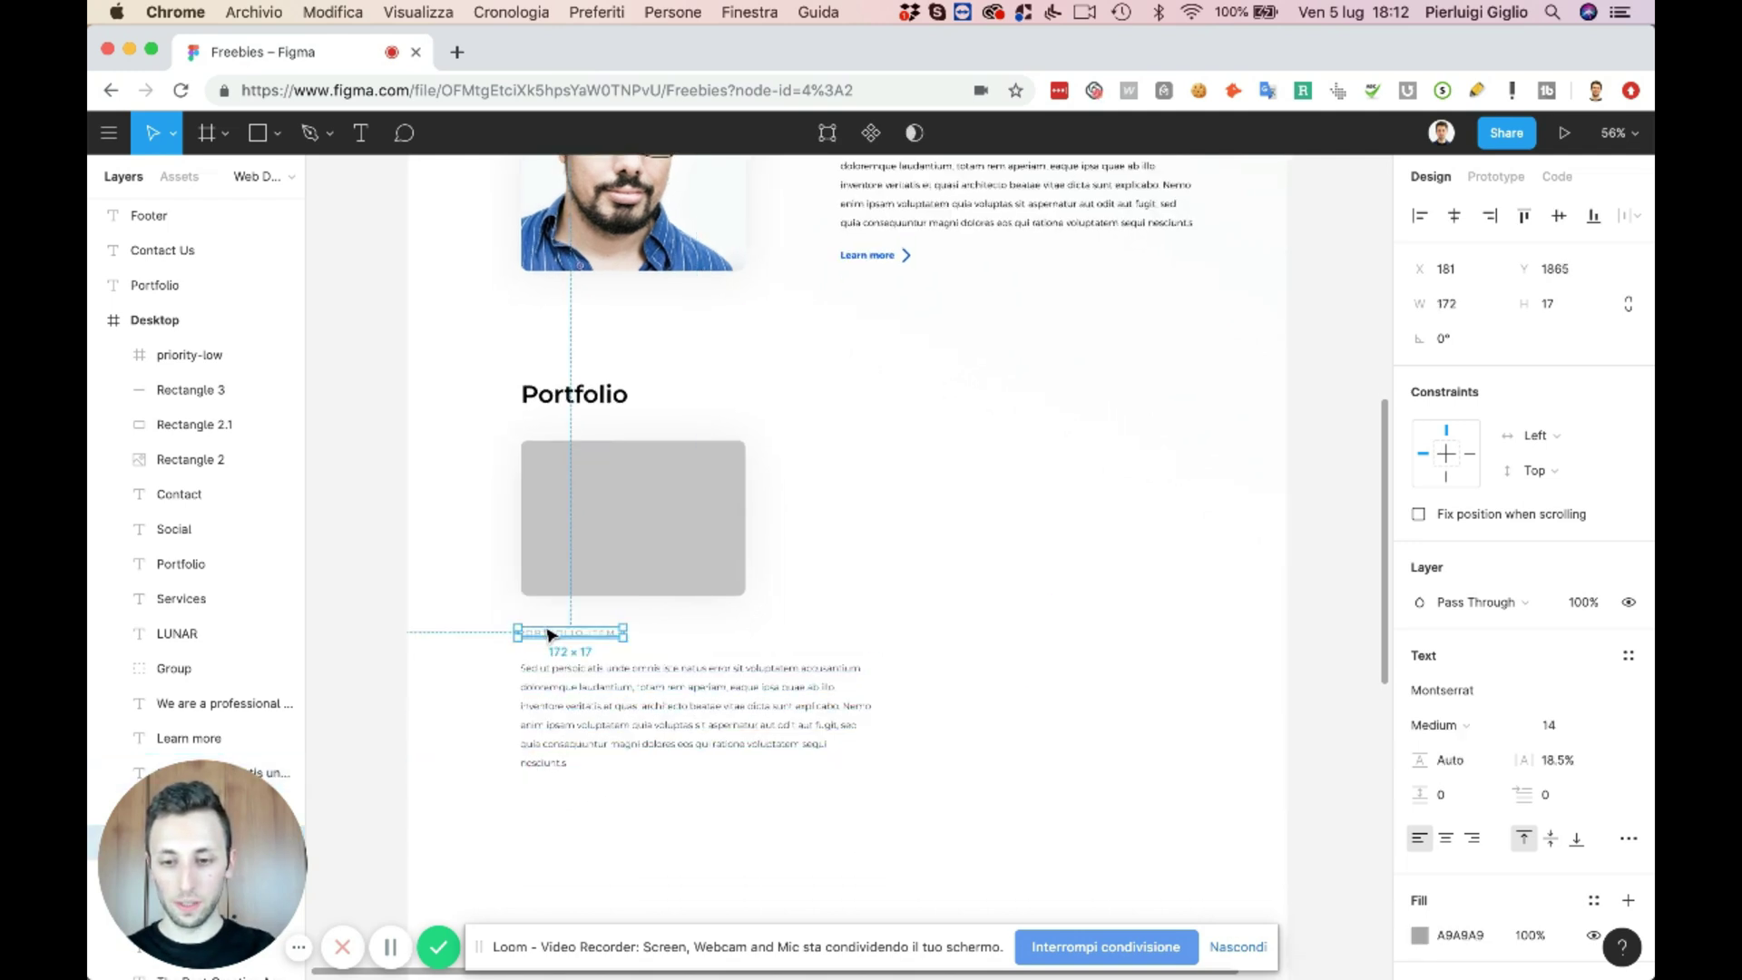
left_click_drag(549, 635, 585, 804)
key("super+z")
scroll(571, 638, "up", 5)
scroll(571, 638, "down", 3)
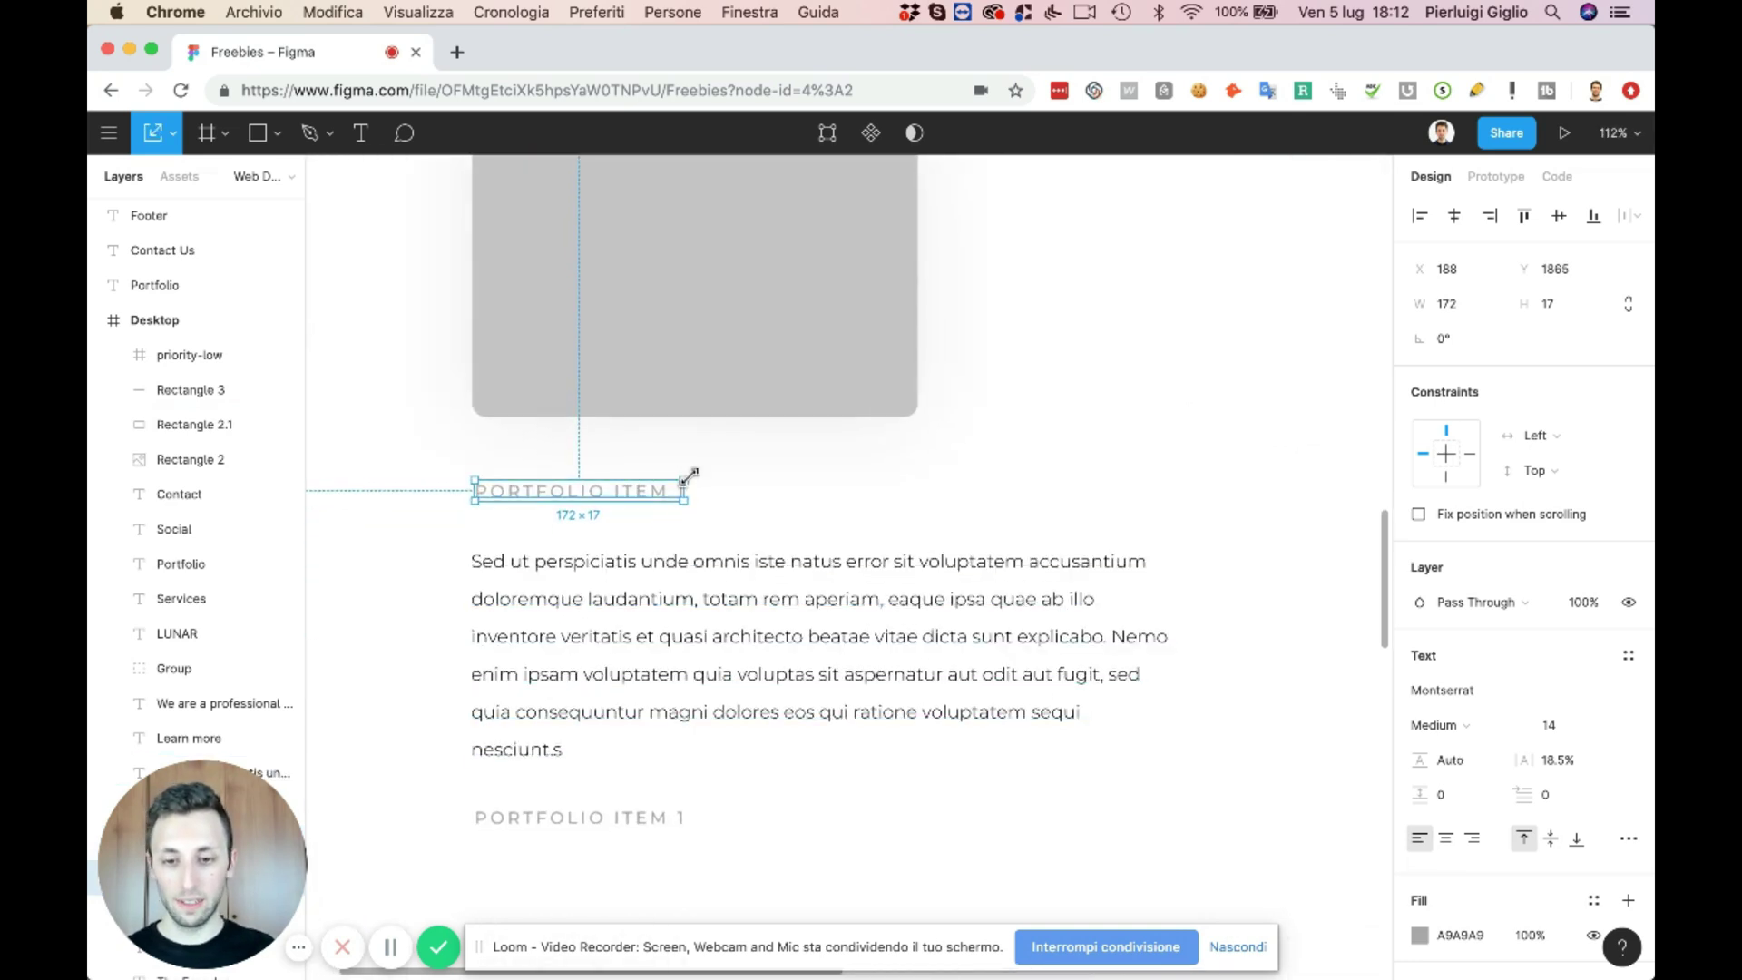
left_click_drag(689, 475, 757, 471)
scroll(757, 476, "up", 1)
scroll(759, 478, "down", 5)
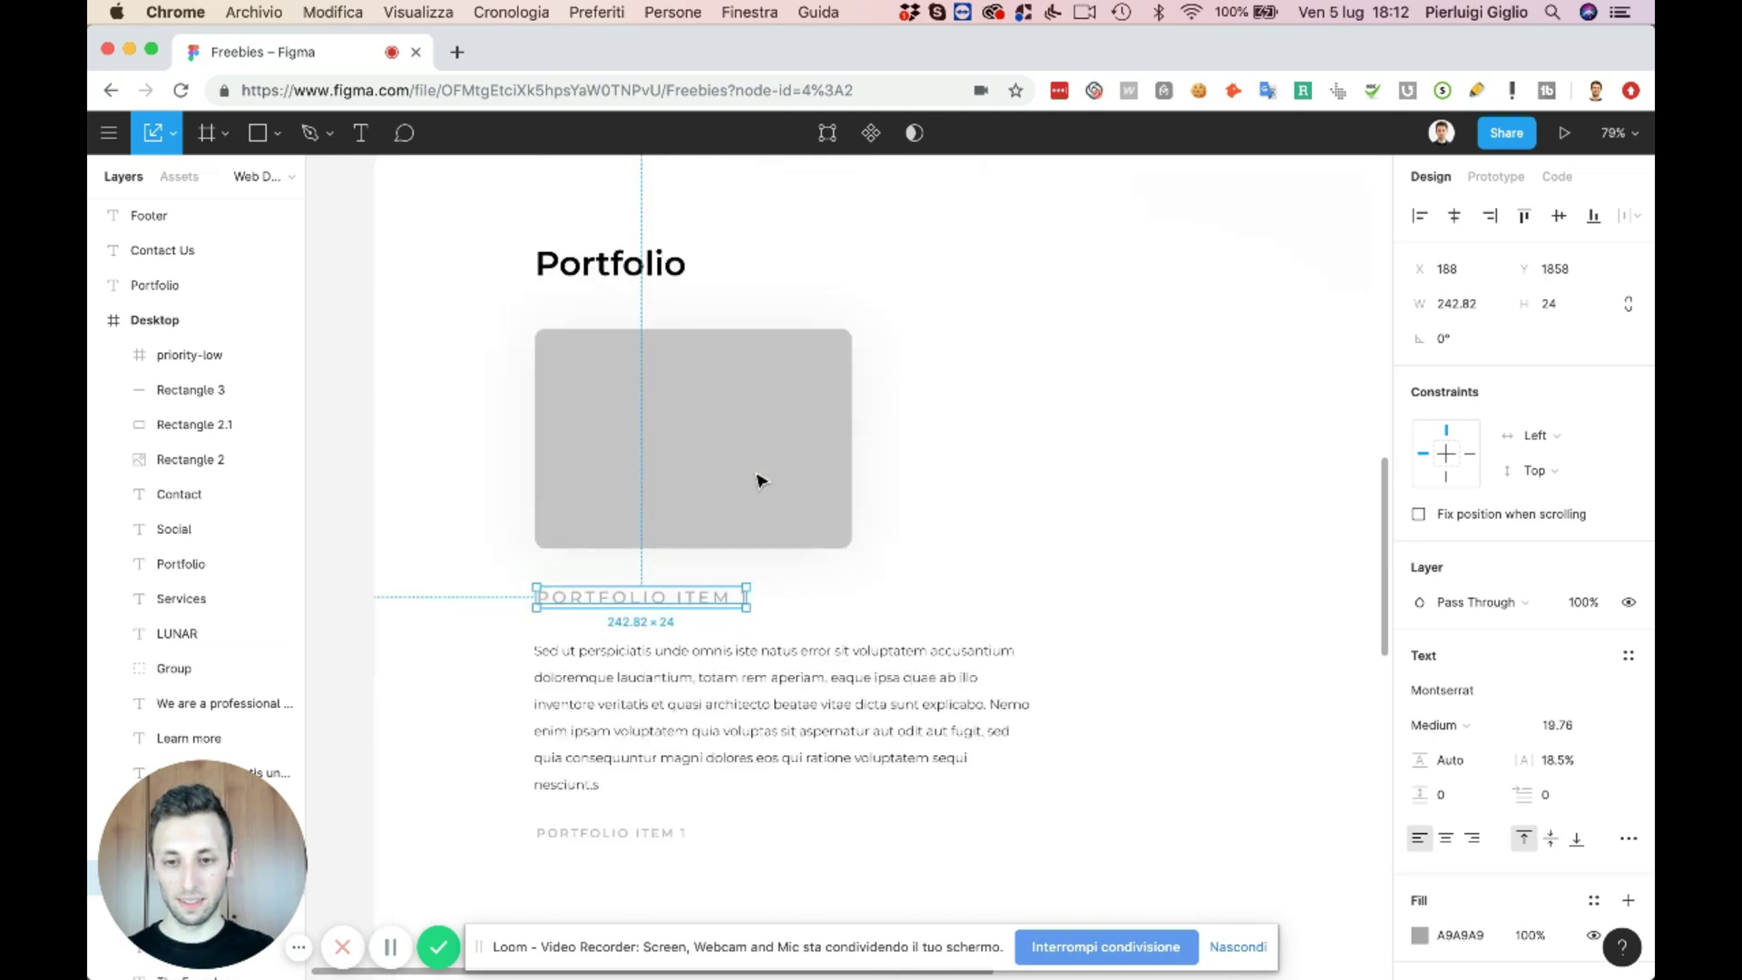
scroll(759, 478, "down", 1)
scroll(726, 590, "up", 2)
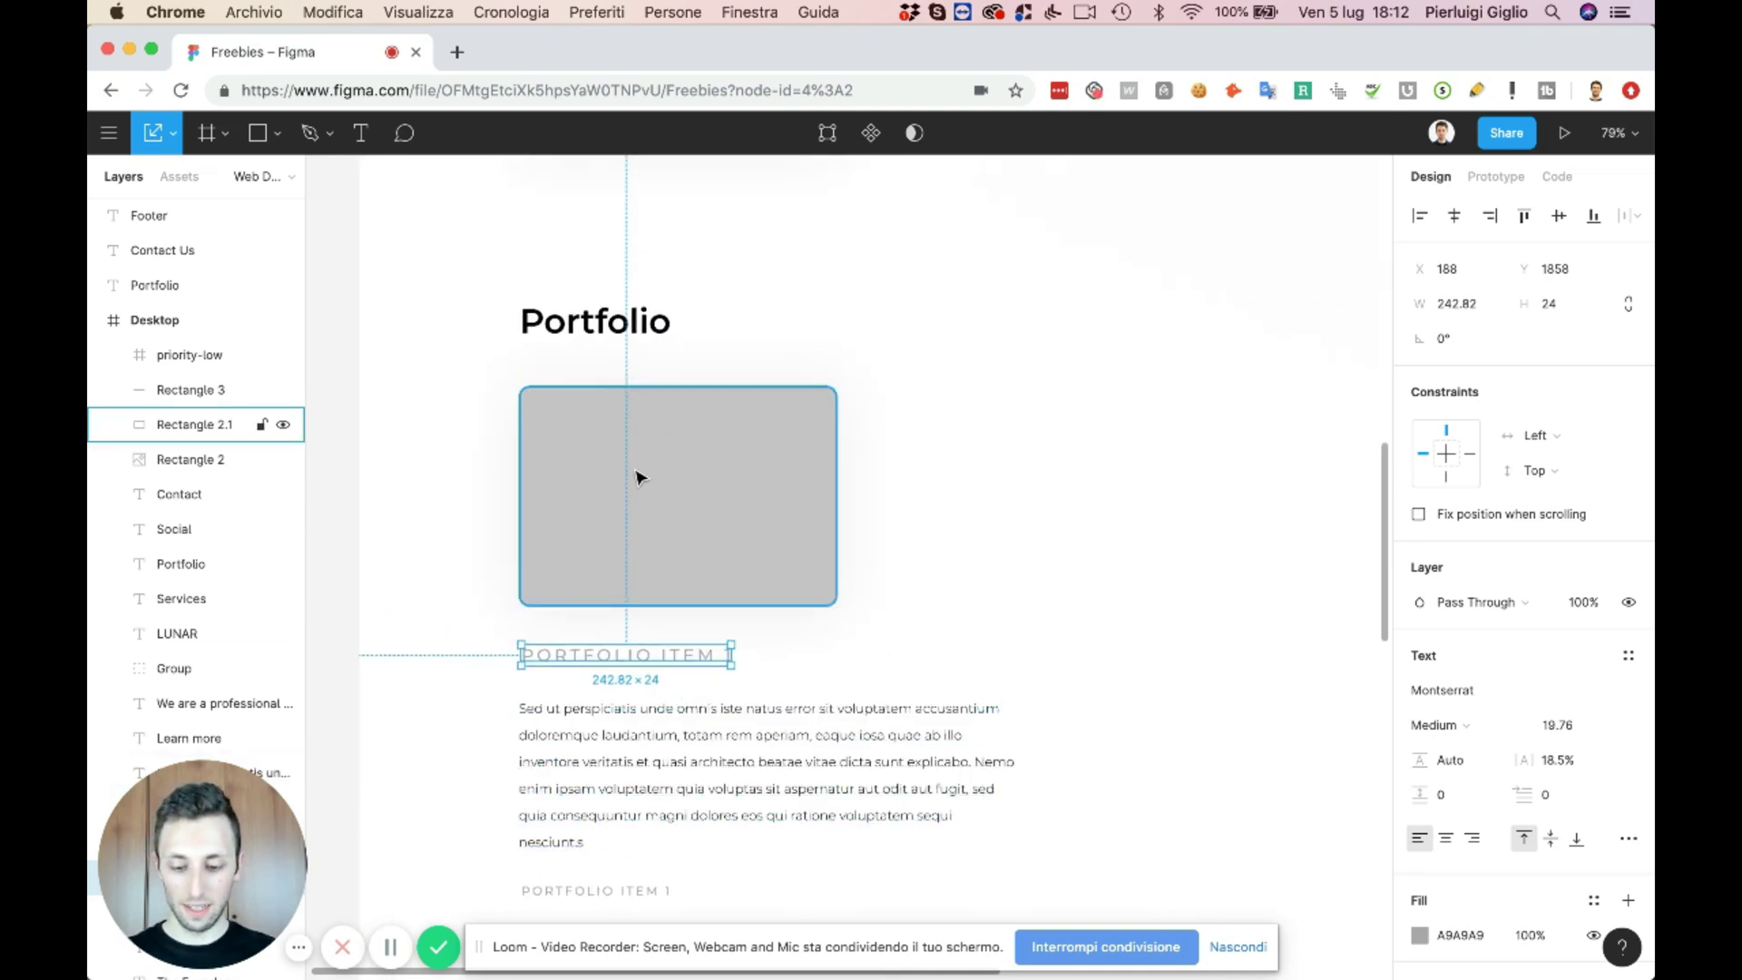
- Give the label the black of the Portfolio heading using the eyedropper
key("i")
left_click(604, 329)
key("i")
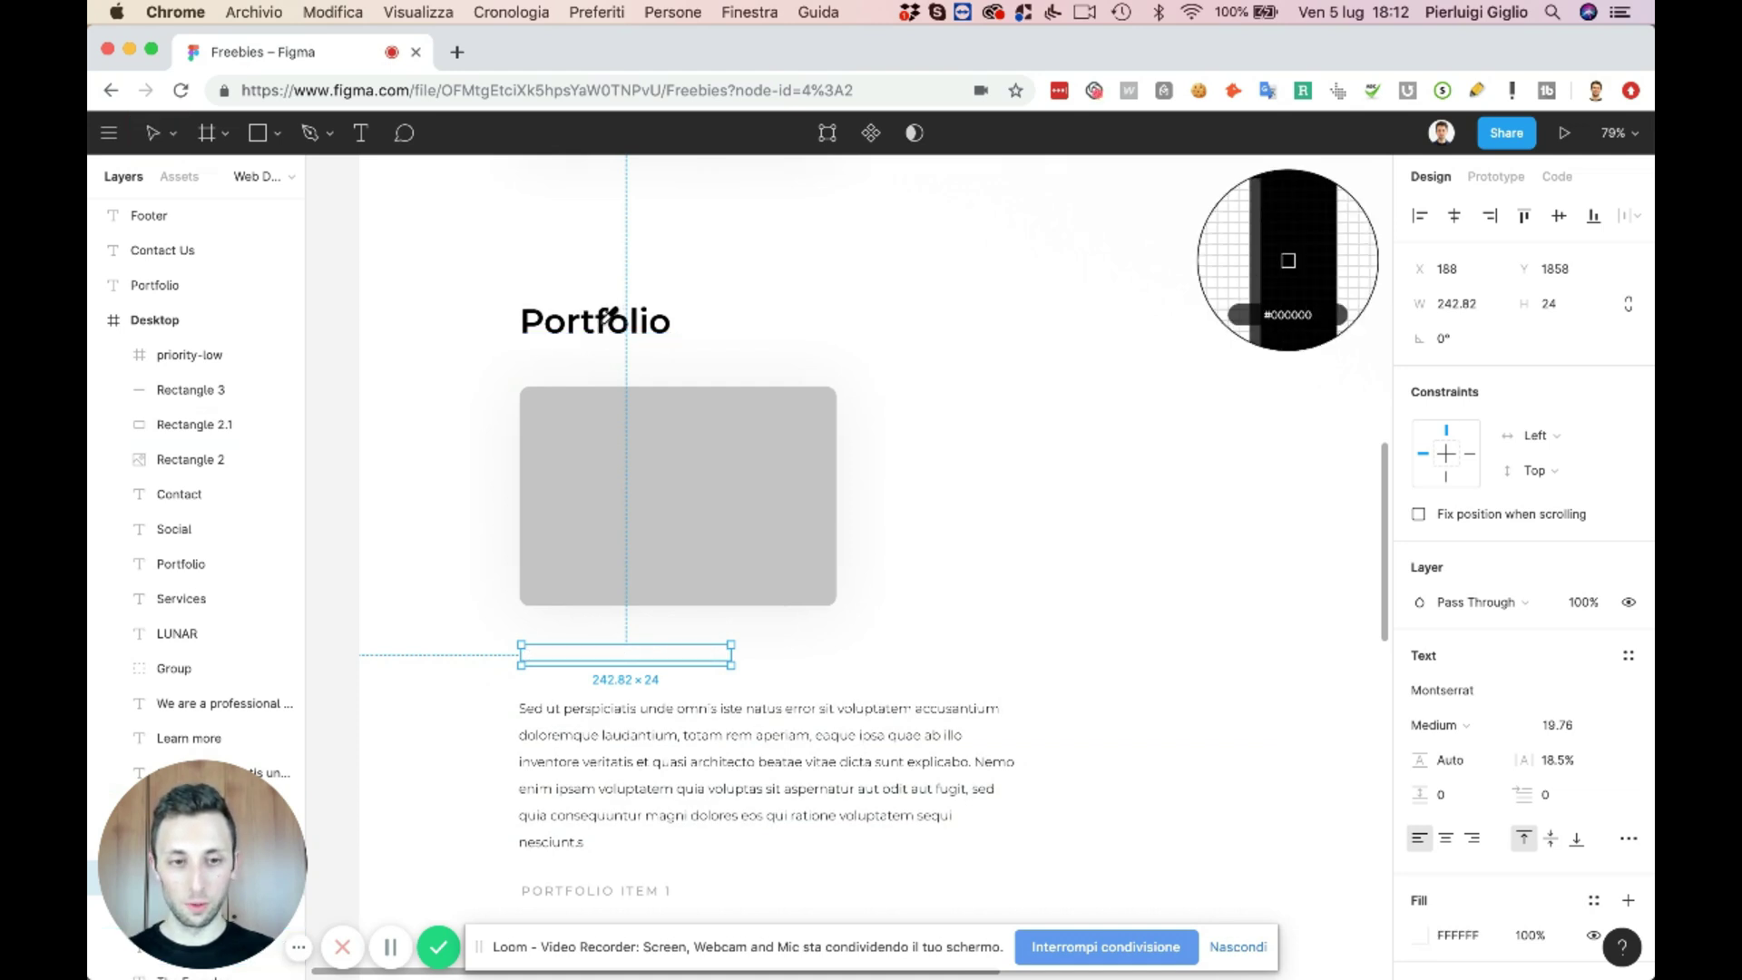
left_click(604, 330)
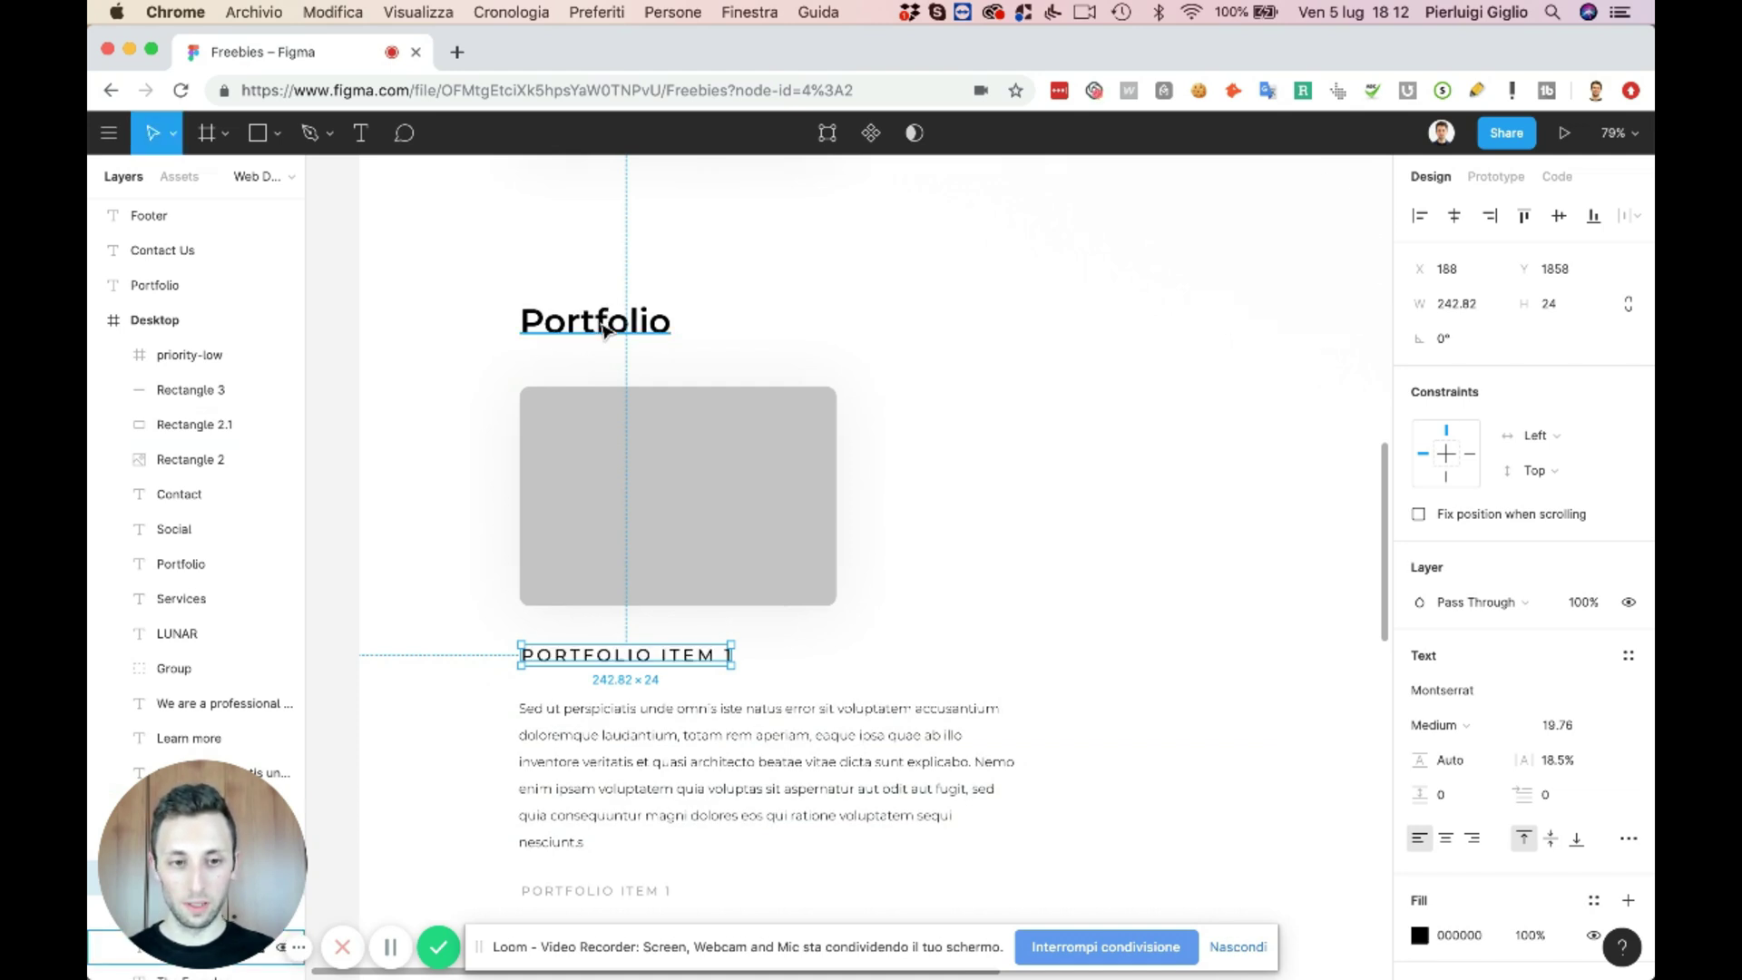
left_click(960, 587)
scroll(962, 588, "down", 3)
scroll(960, 586, "down", 3)
left_click(896, 577)
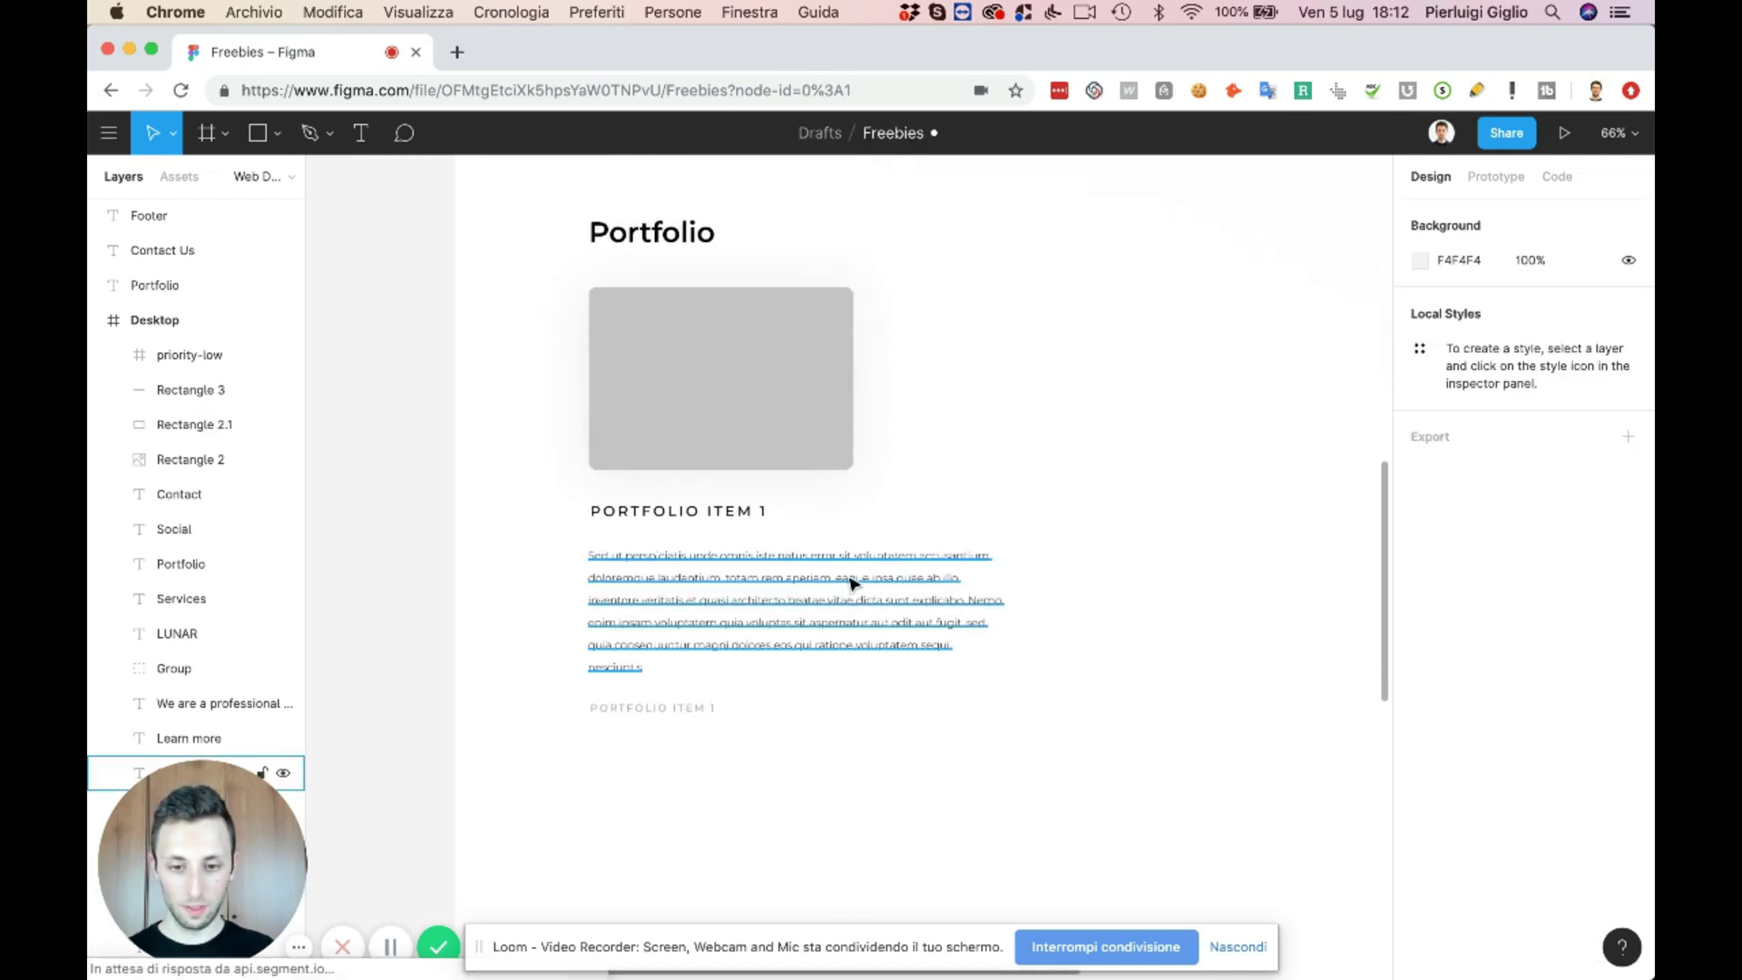
- Narrow the description to 368 wide and delete its text after "eaque"
left_click_drag(910, 591, 883, 811)
double_click(762, 604)
key("BackSpace")
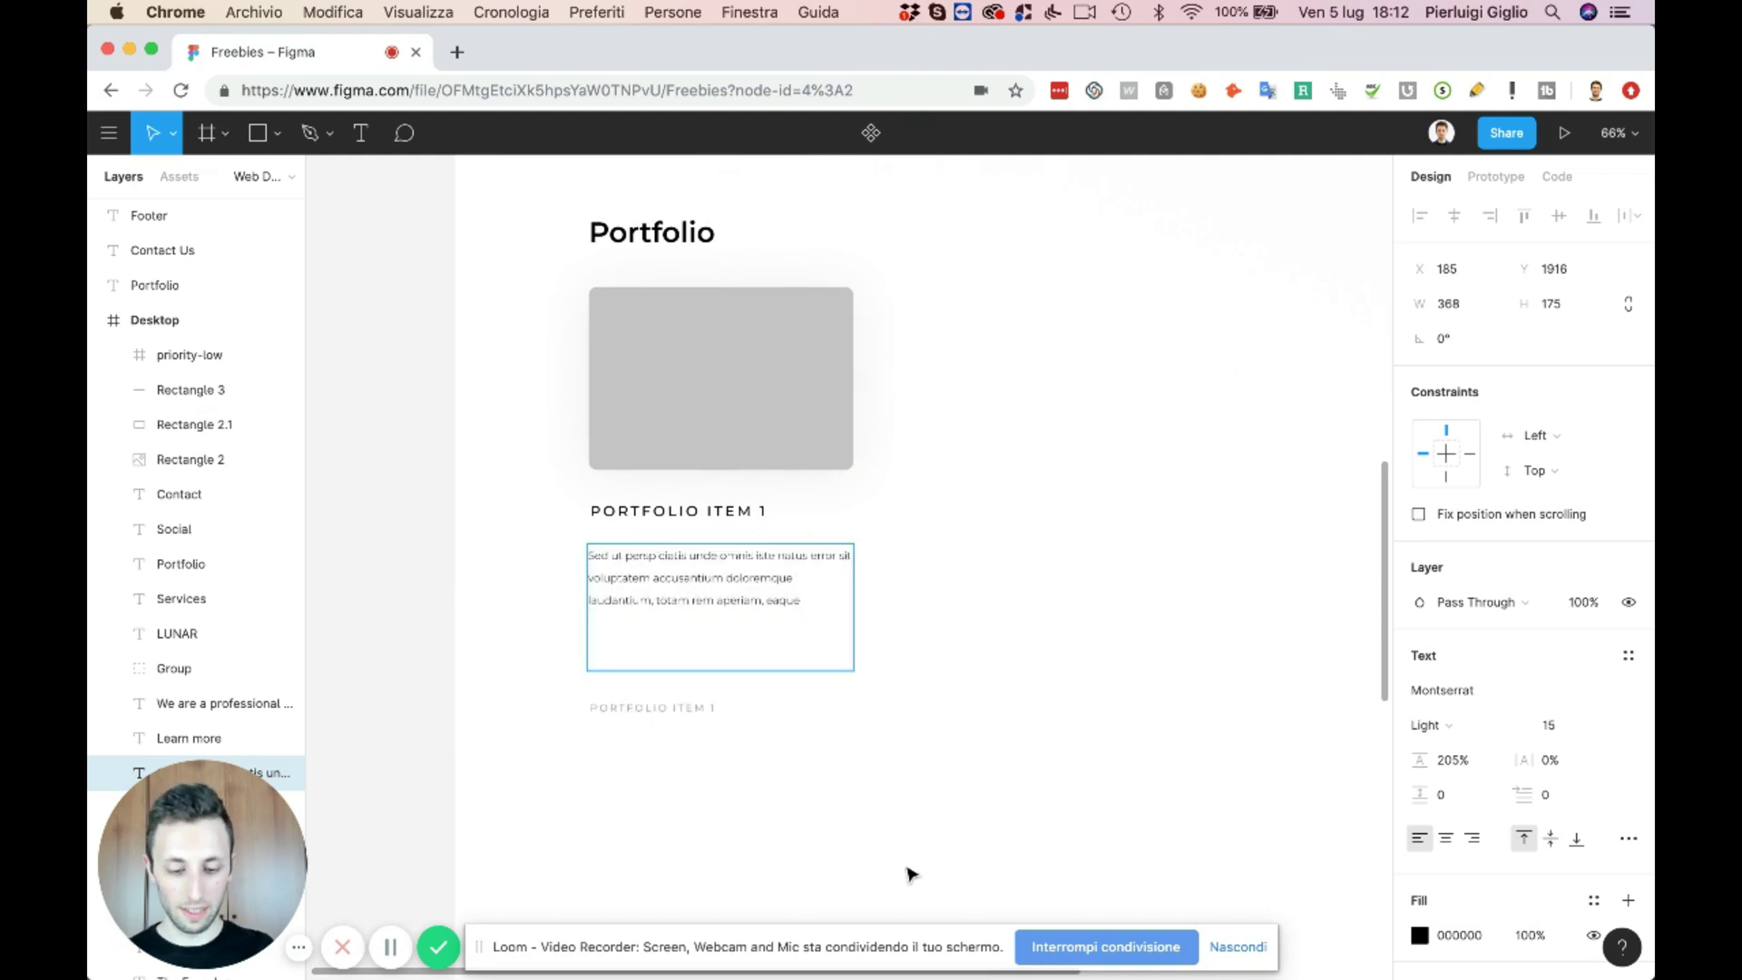
key("Escape")
scroll(888, 558, "down", 5)
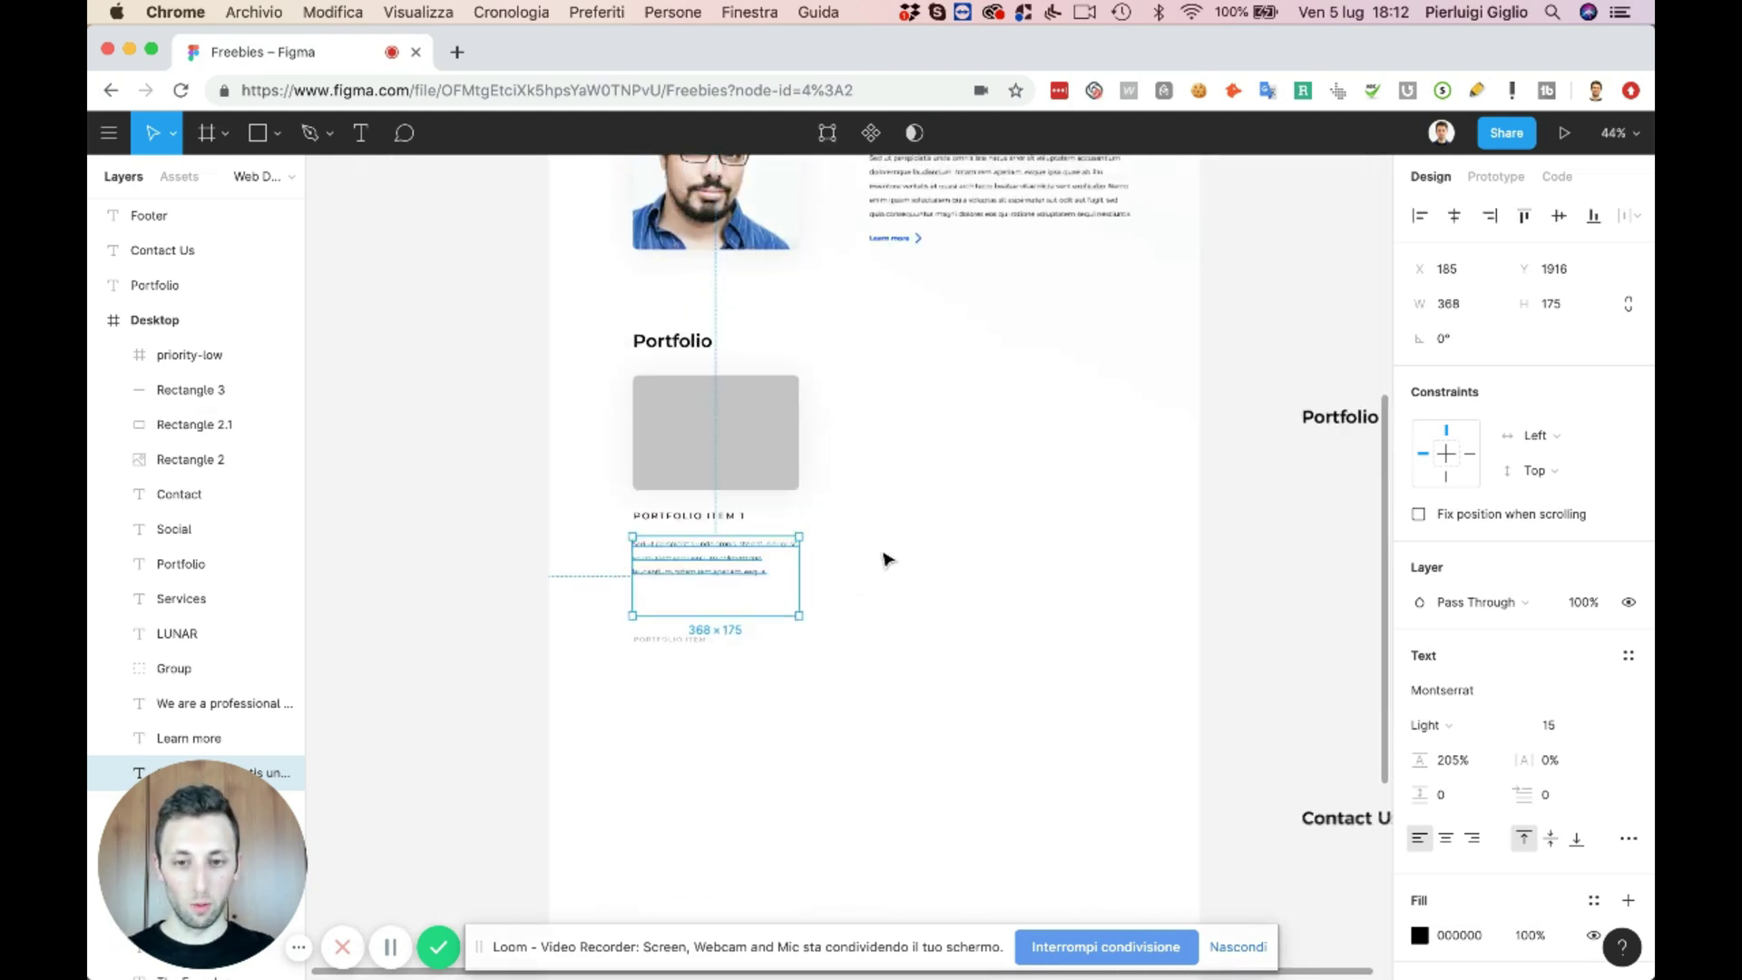
scroll(888, 558, "up", 2)
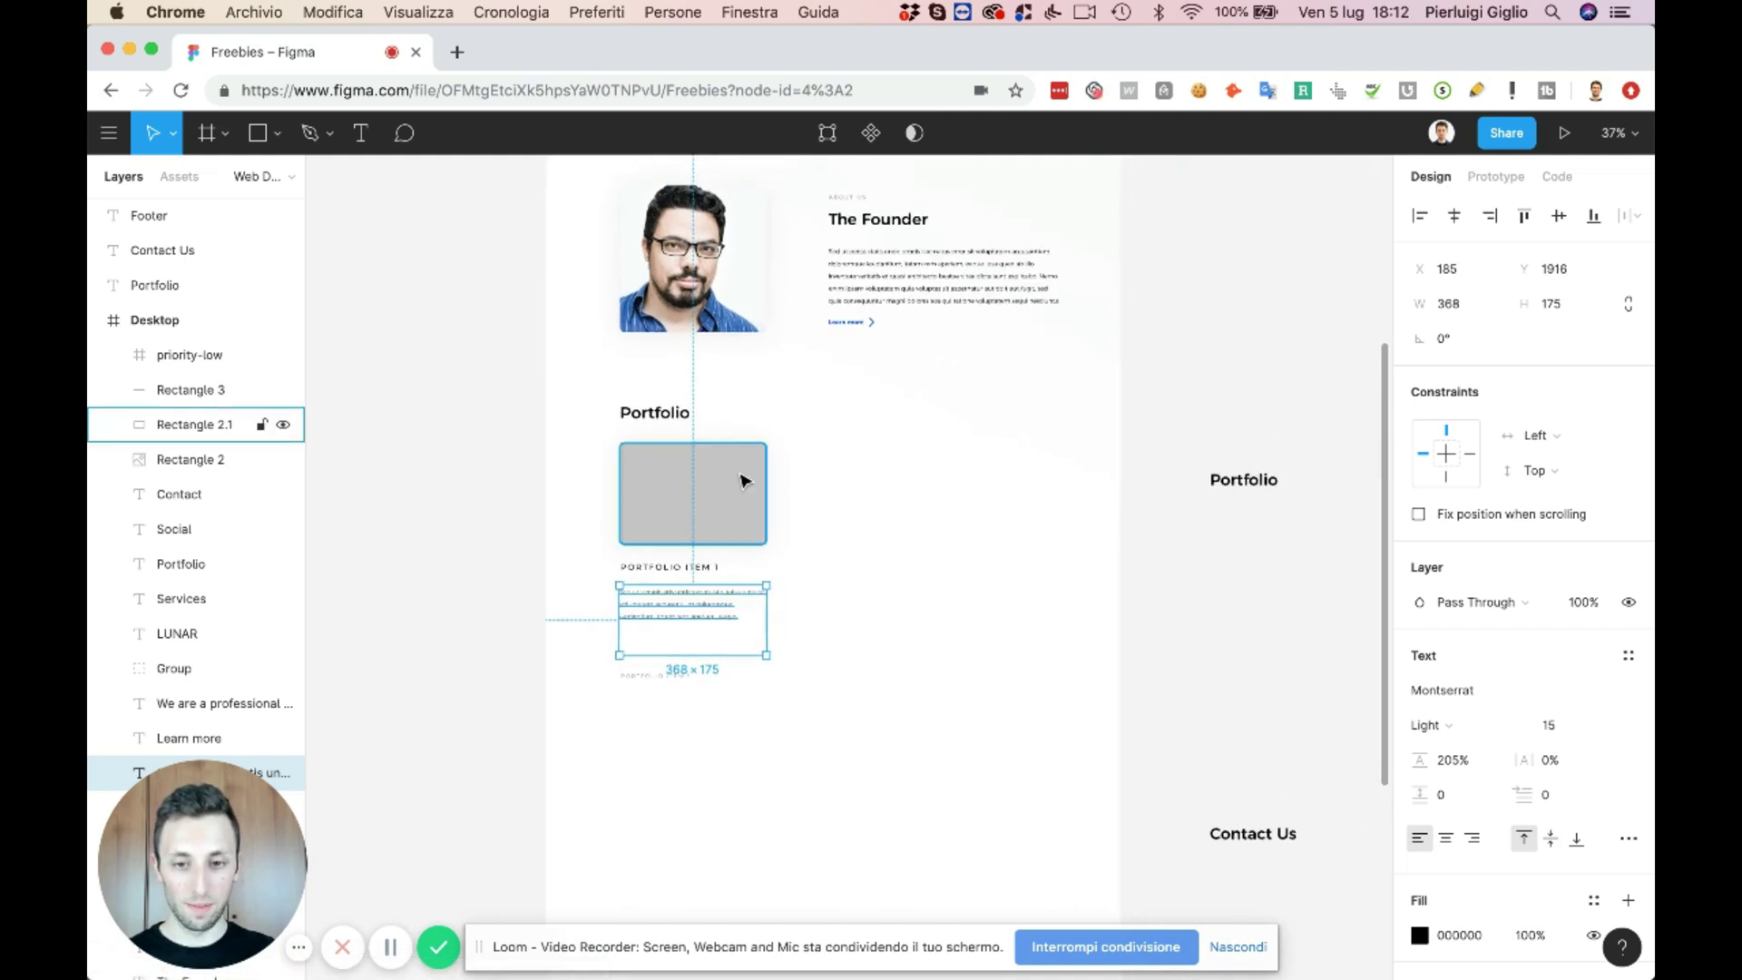
scroll(741, 479, "up", 1)
scroll(741, 480, "down", 1)
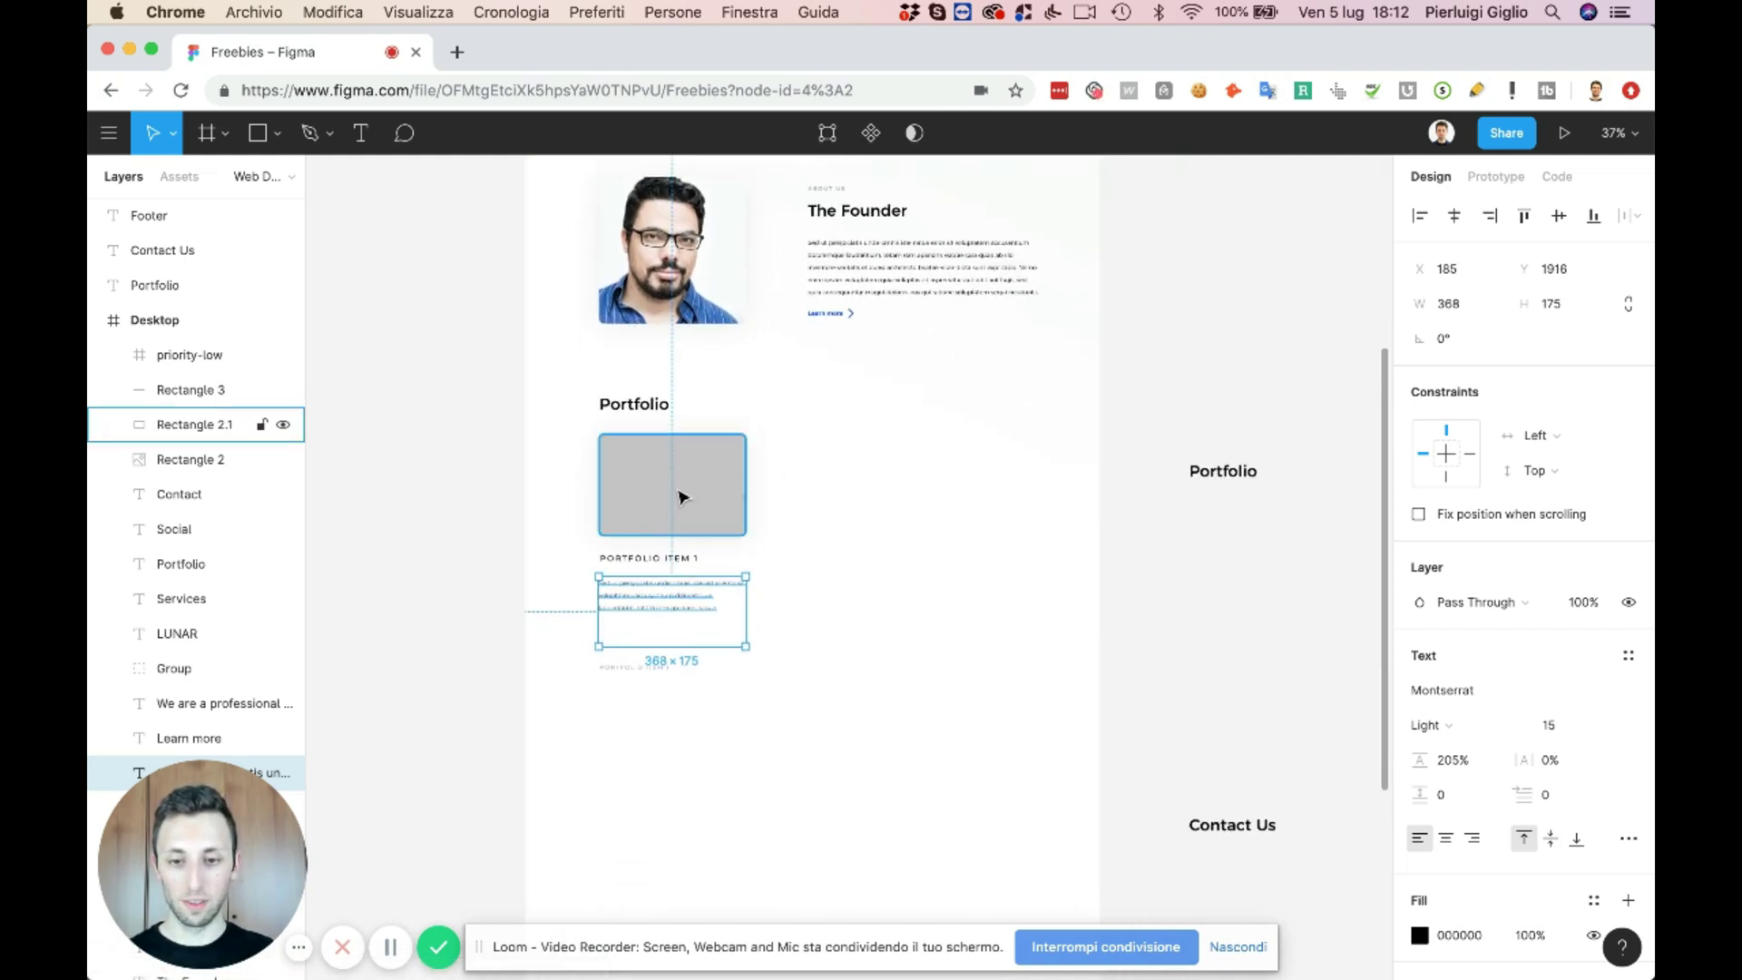
- Duplicate the placeholder, title and description twice into three side-by-side cards
left_click_drag(832, 459, 632, 568)
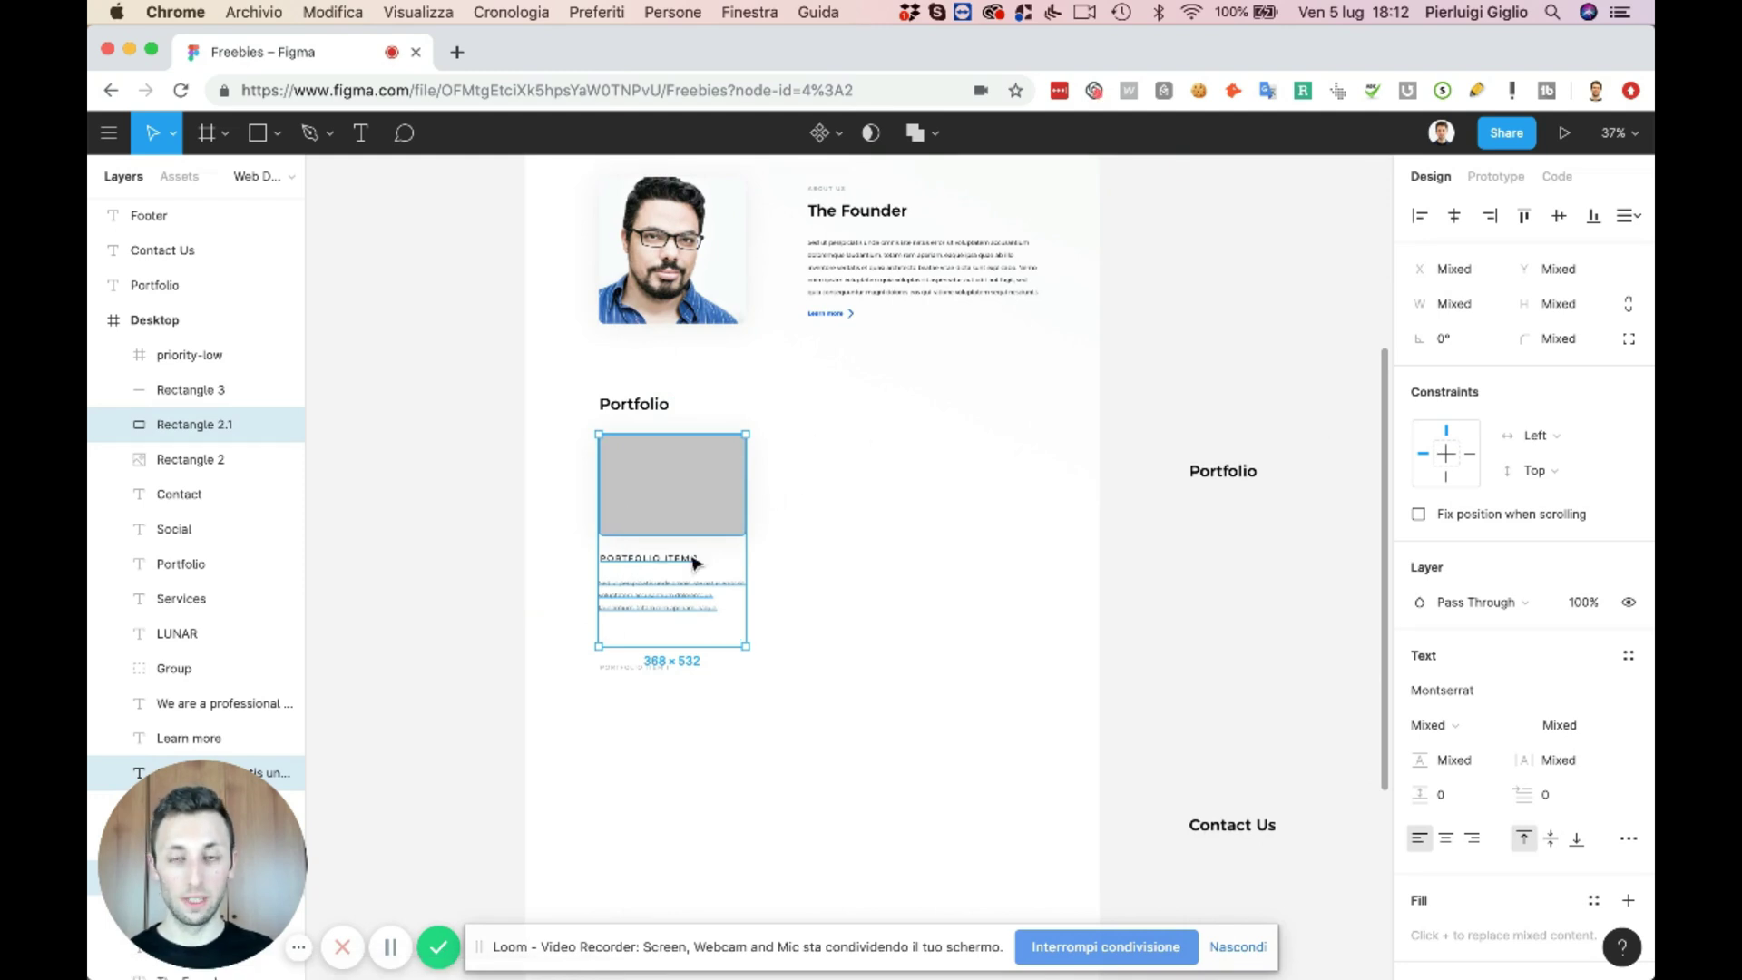
key("alt")
left_click_drag(662, 529, 828, 519)
key("super+d")
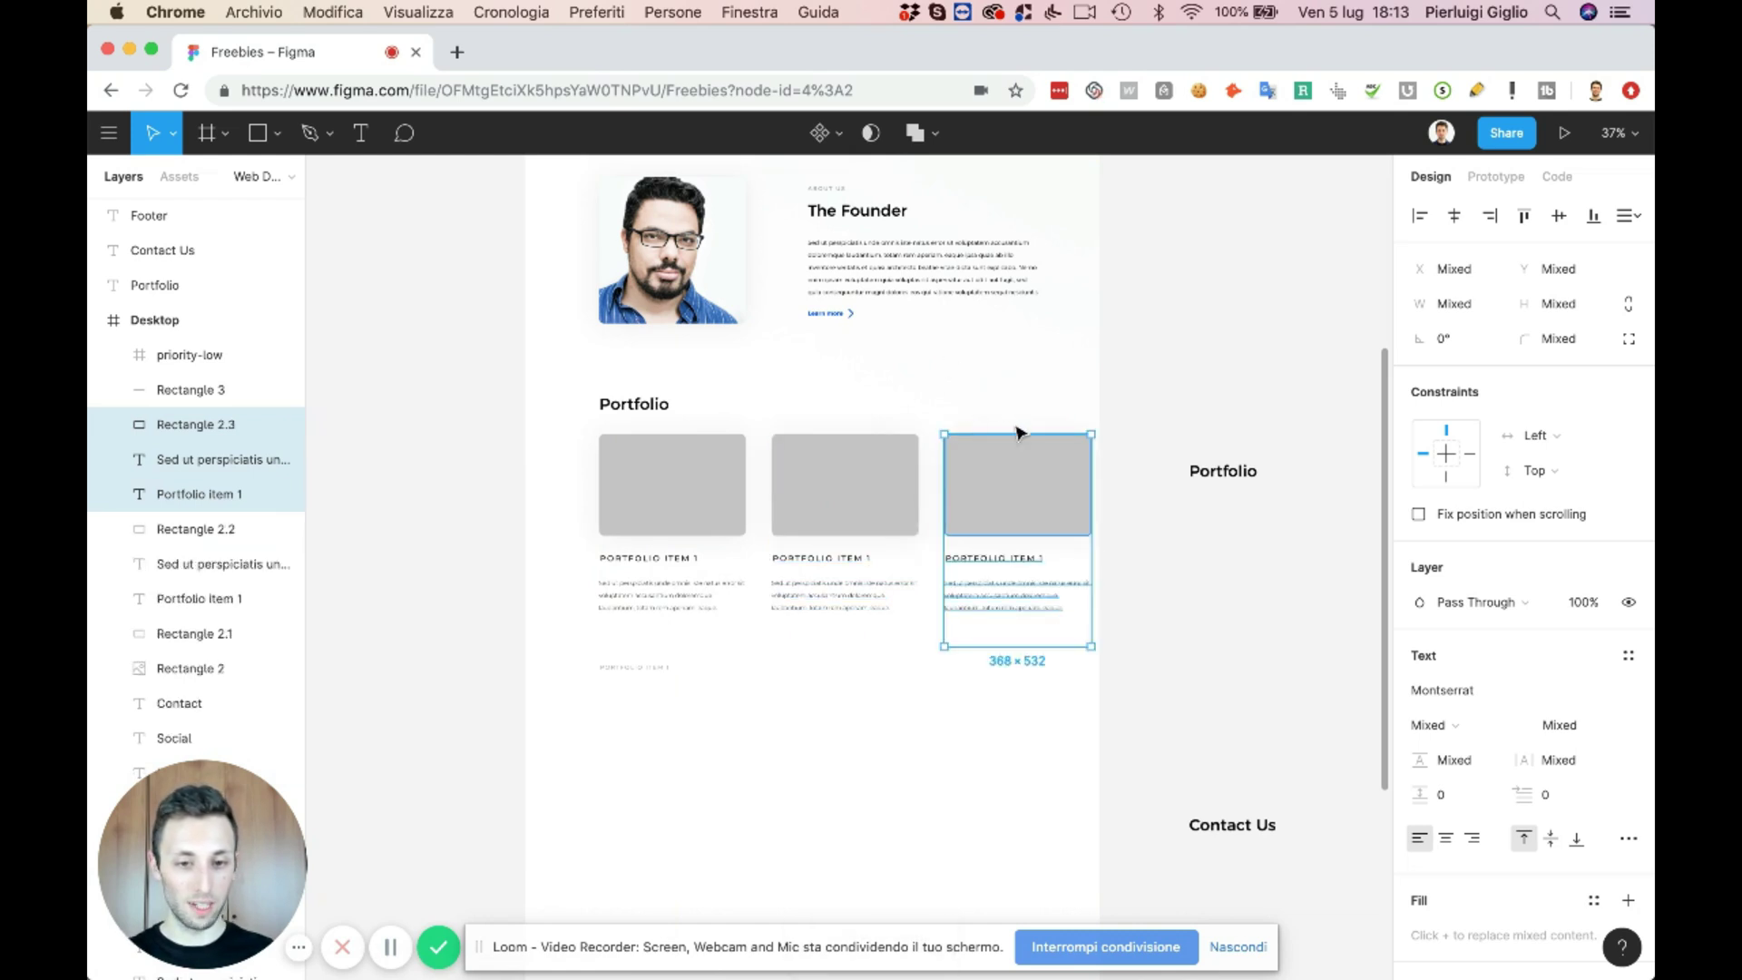
- Show the canvas rulers and add a vertical guide through the third card
scroll(790, 481, "up", 3)
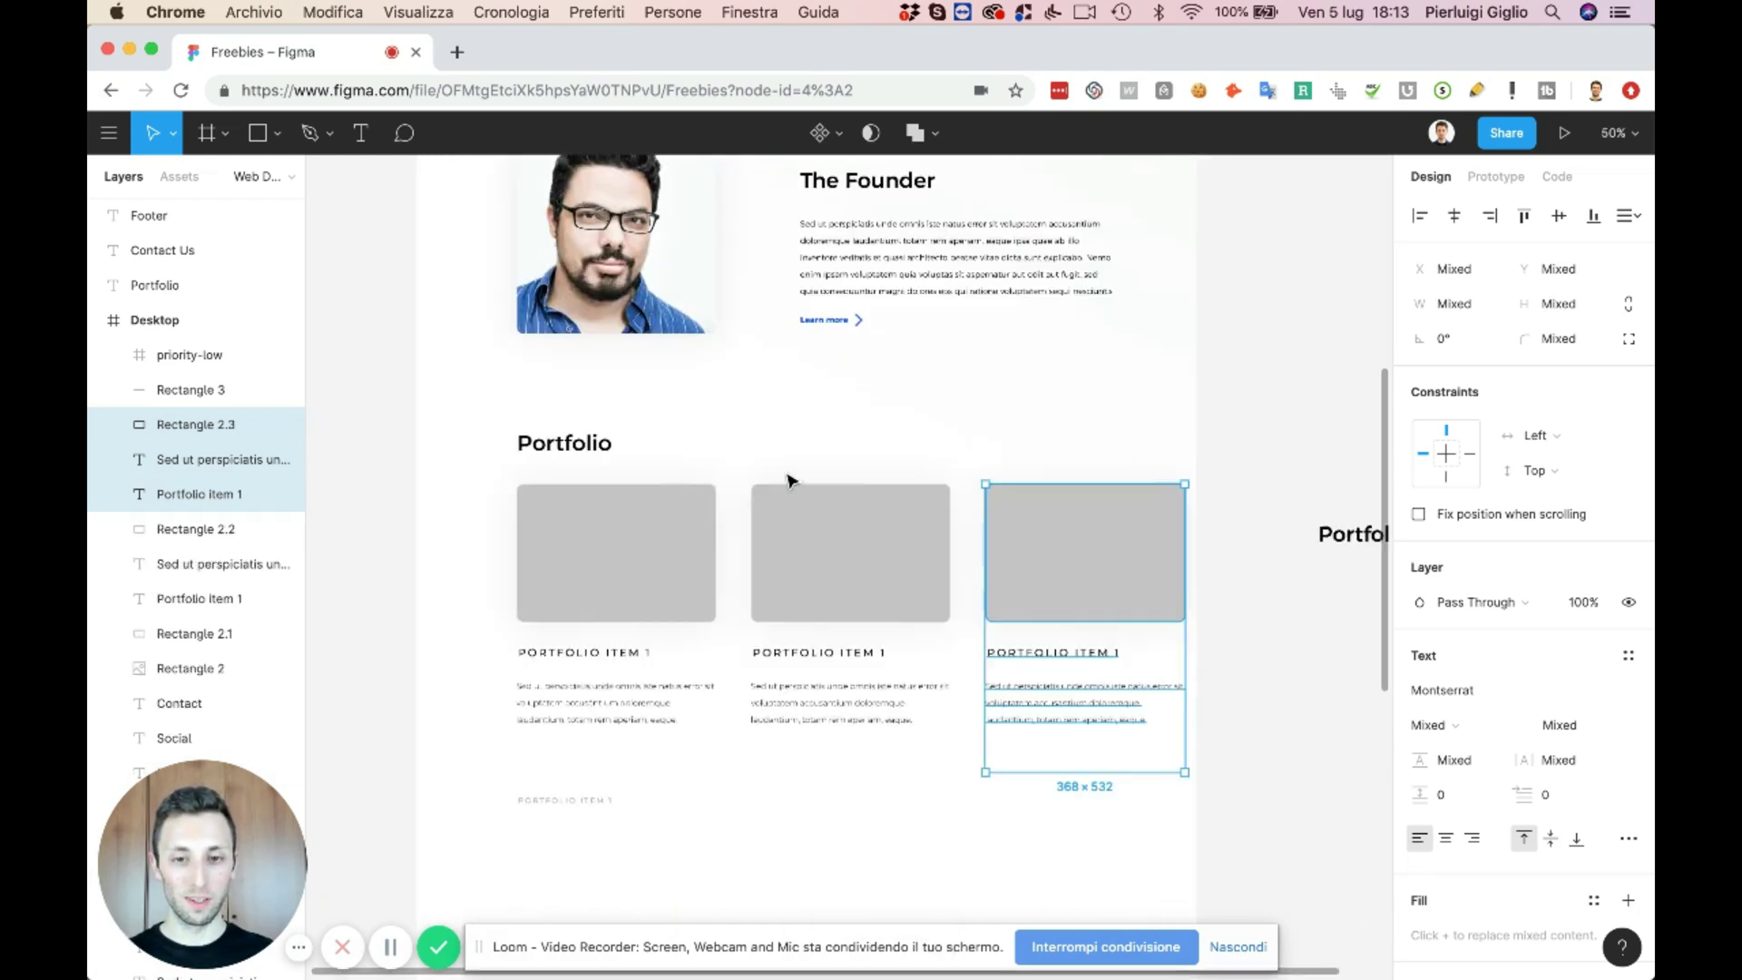
scroll(788, 480, "up", 1)
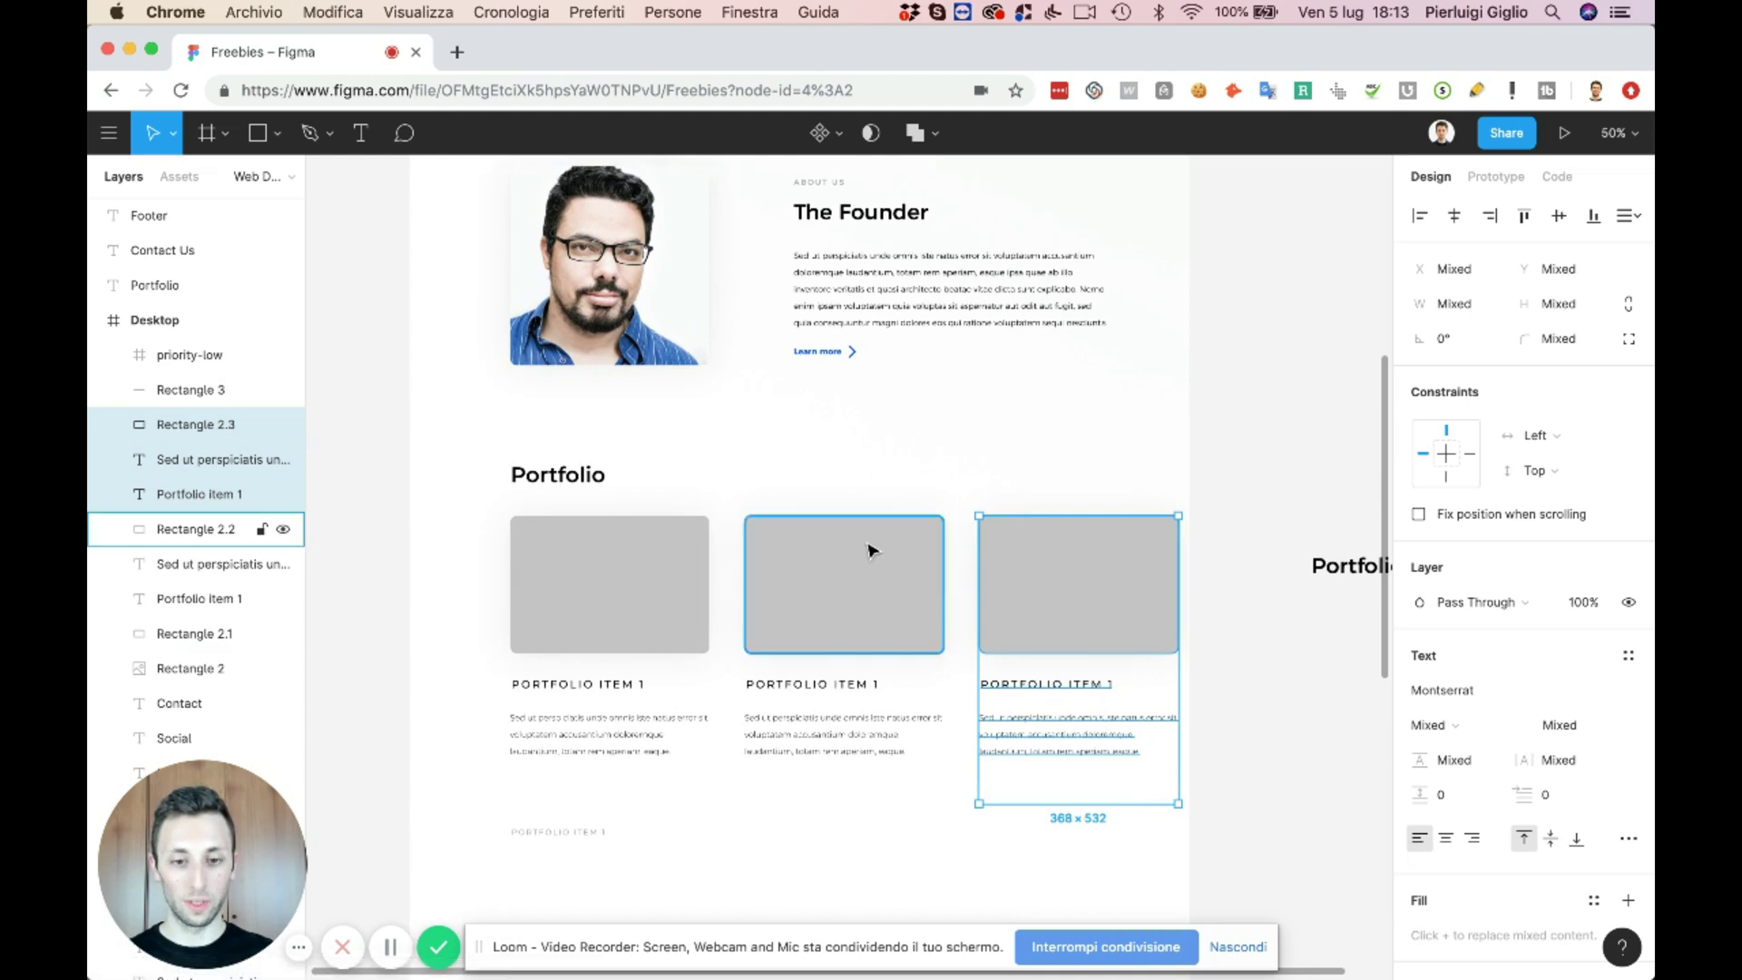
scroll(869, 551, "up", 1)
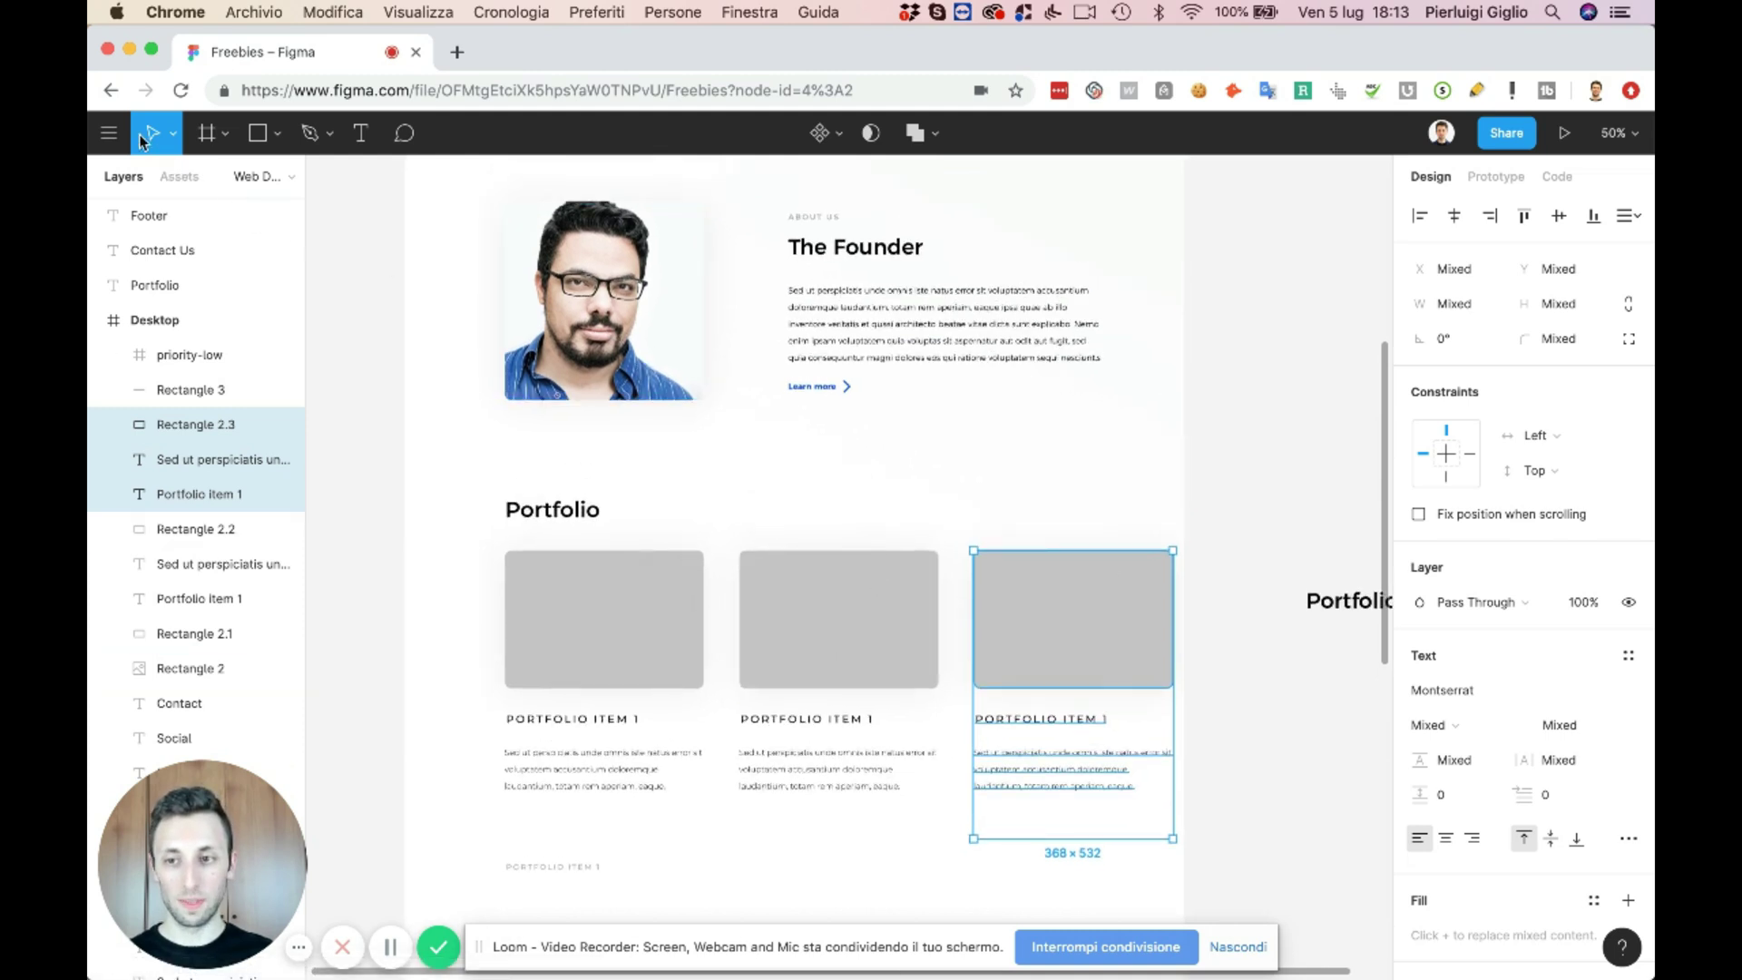
left_click(110, 133)
mouse_move(178, 340)
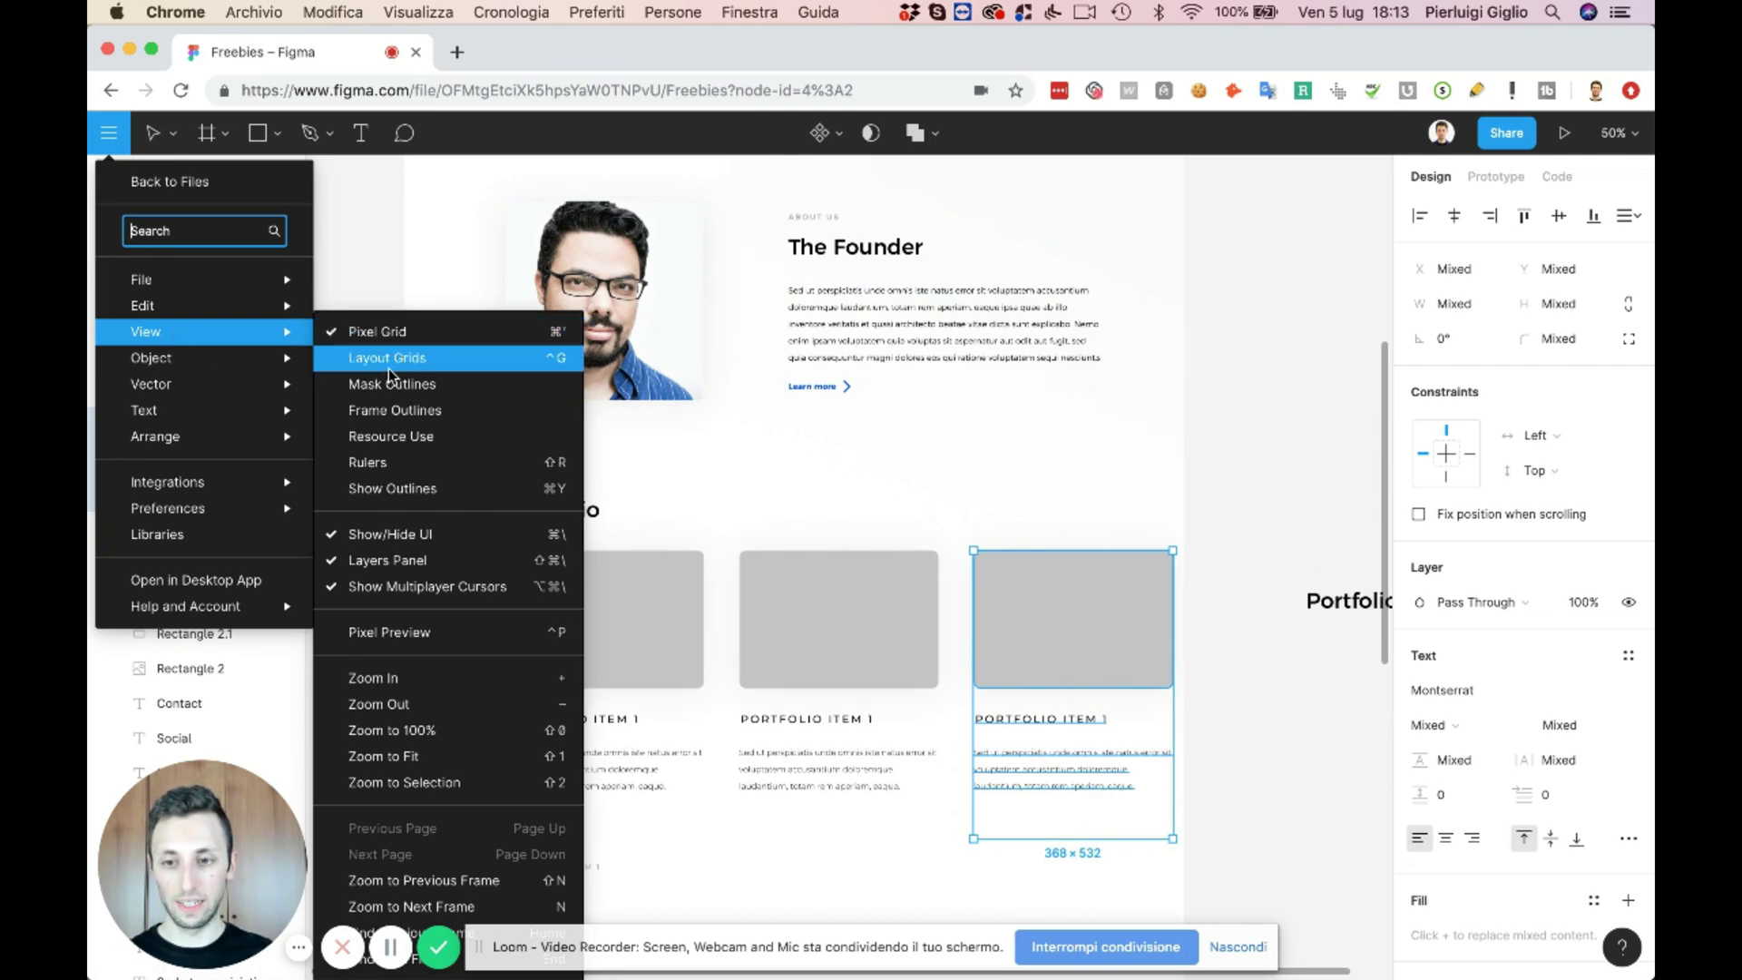
left_click(405, 465)
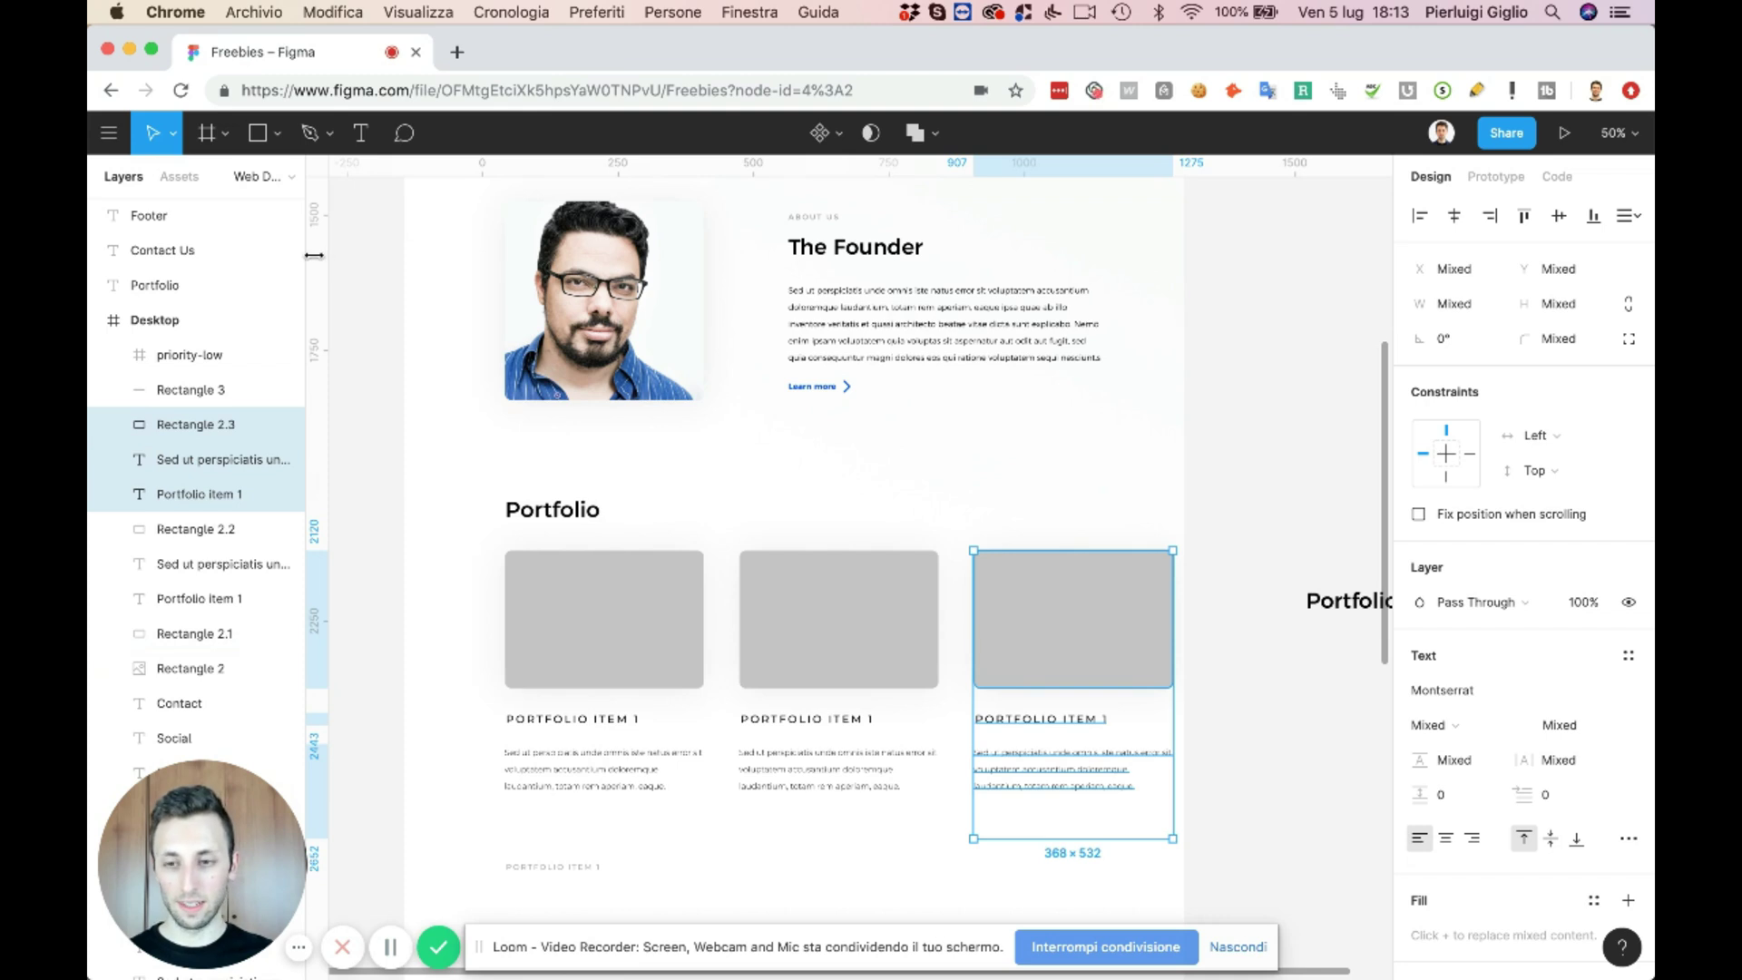
left_click_drag(314, 255, 1107, 371)
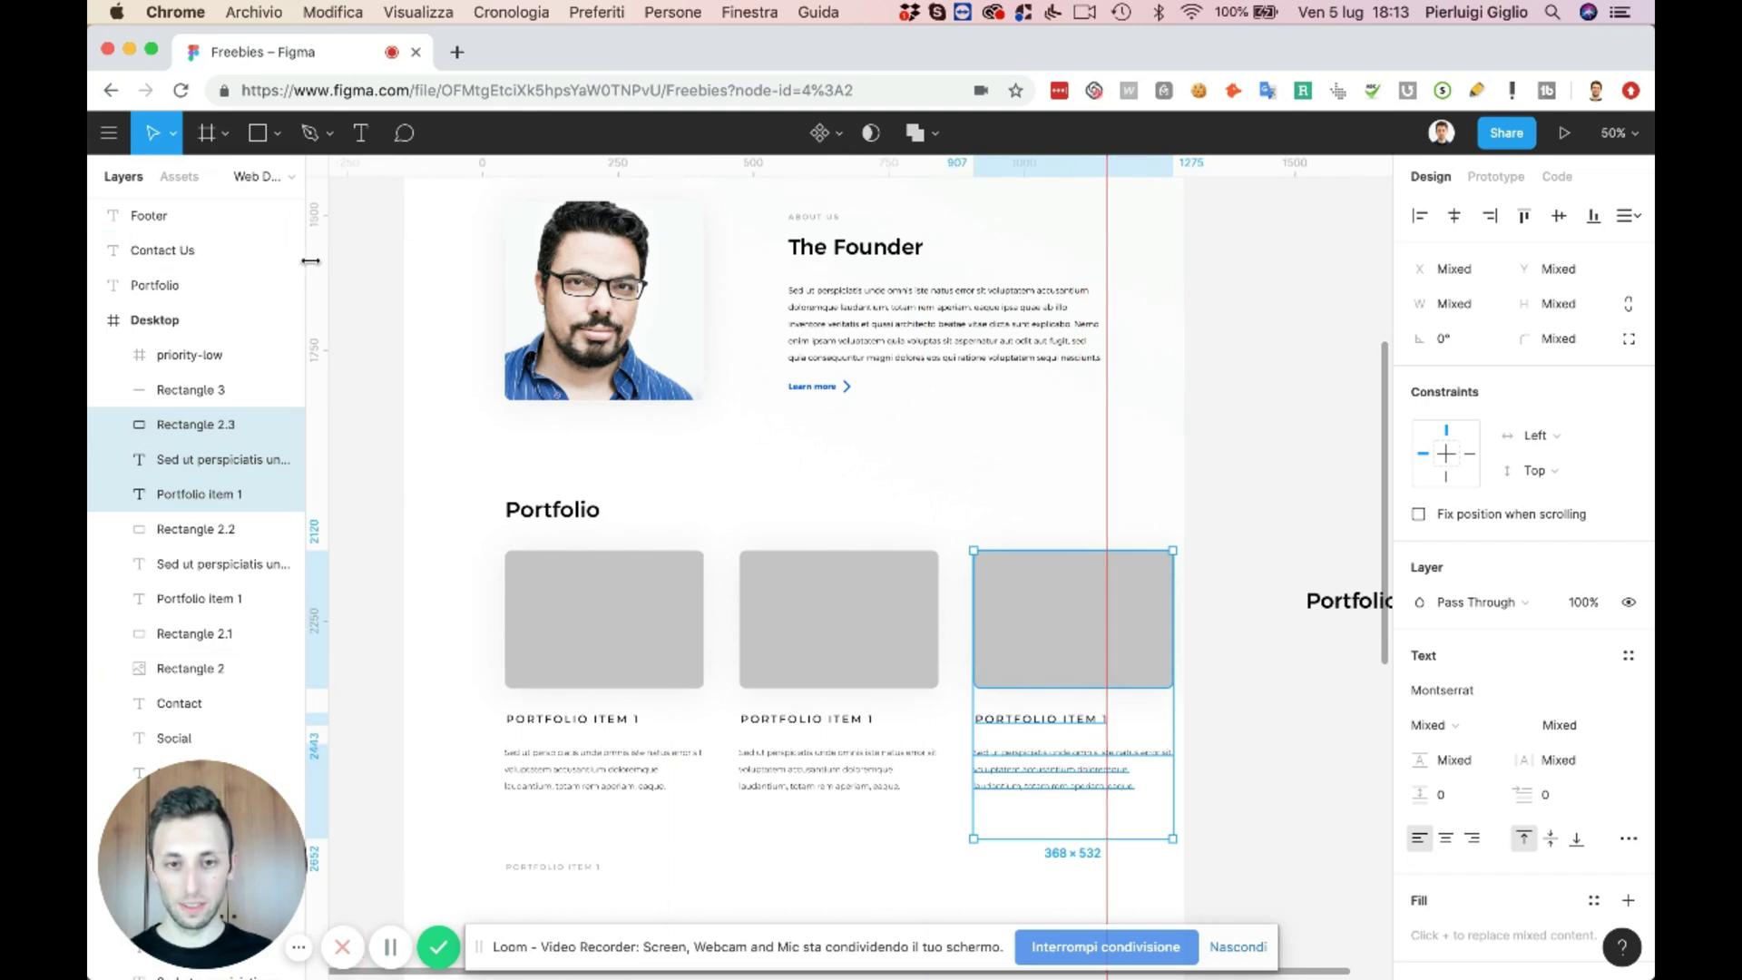
- Select the three portfolio cards without the Portfolio heading
left_click_drag(1021, 529, 571, 808)
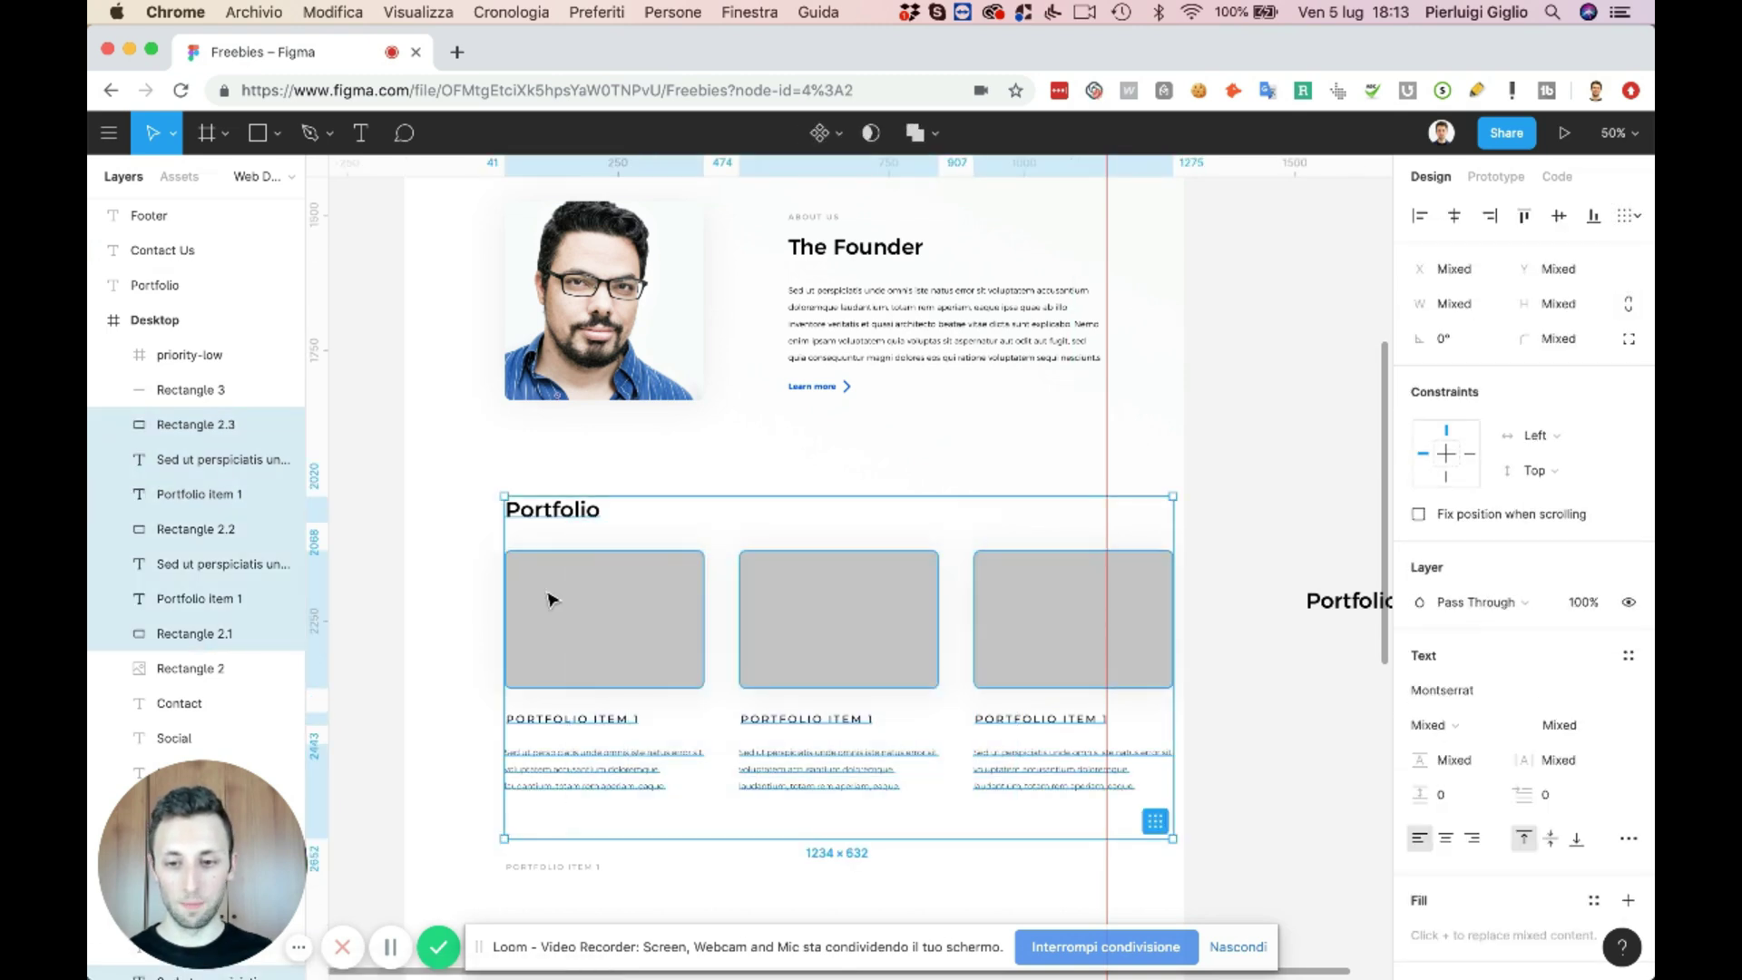
left_click(548, 518, "shift")
scroll(692, 552, "down", 2)
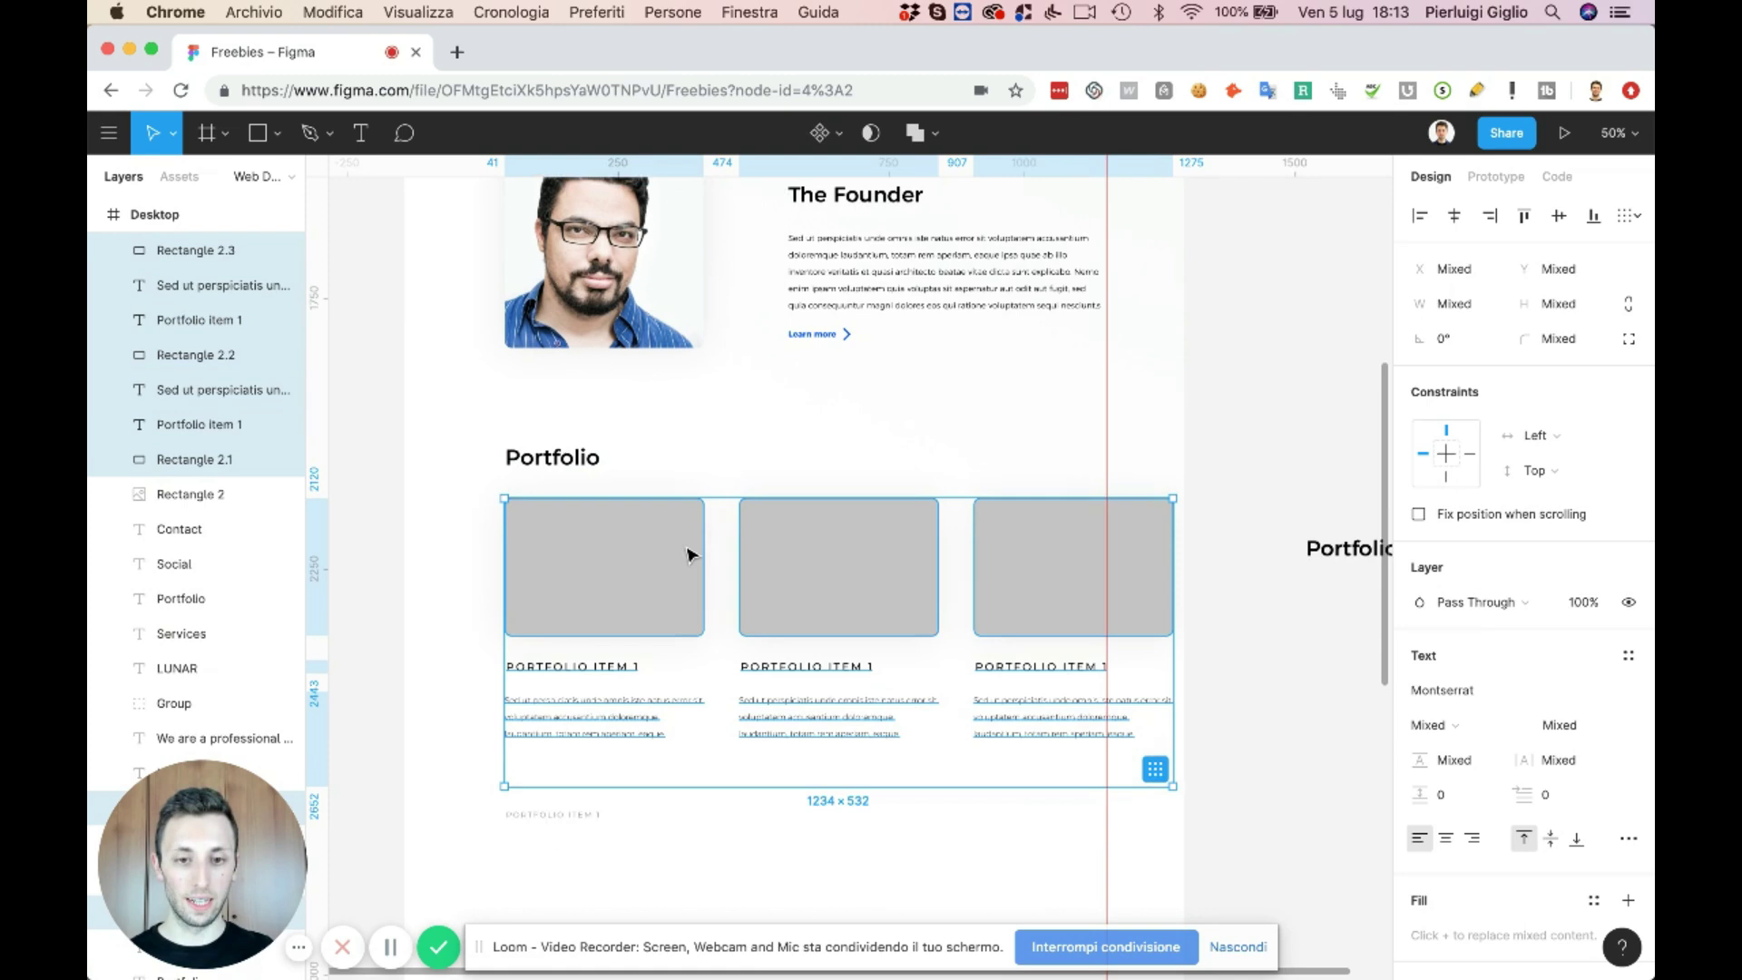
- Narrow the three cards to the guide and set their titles' width to 259
left_click_drag(1167, 570, 1106, 574)
scroll(1112, 570, "down", 3)
left_click(1163, 555)
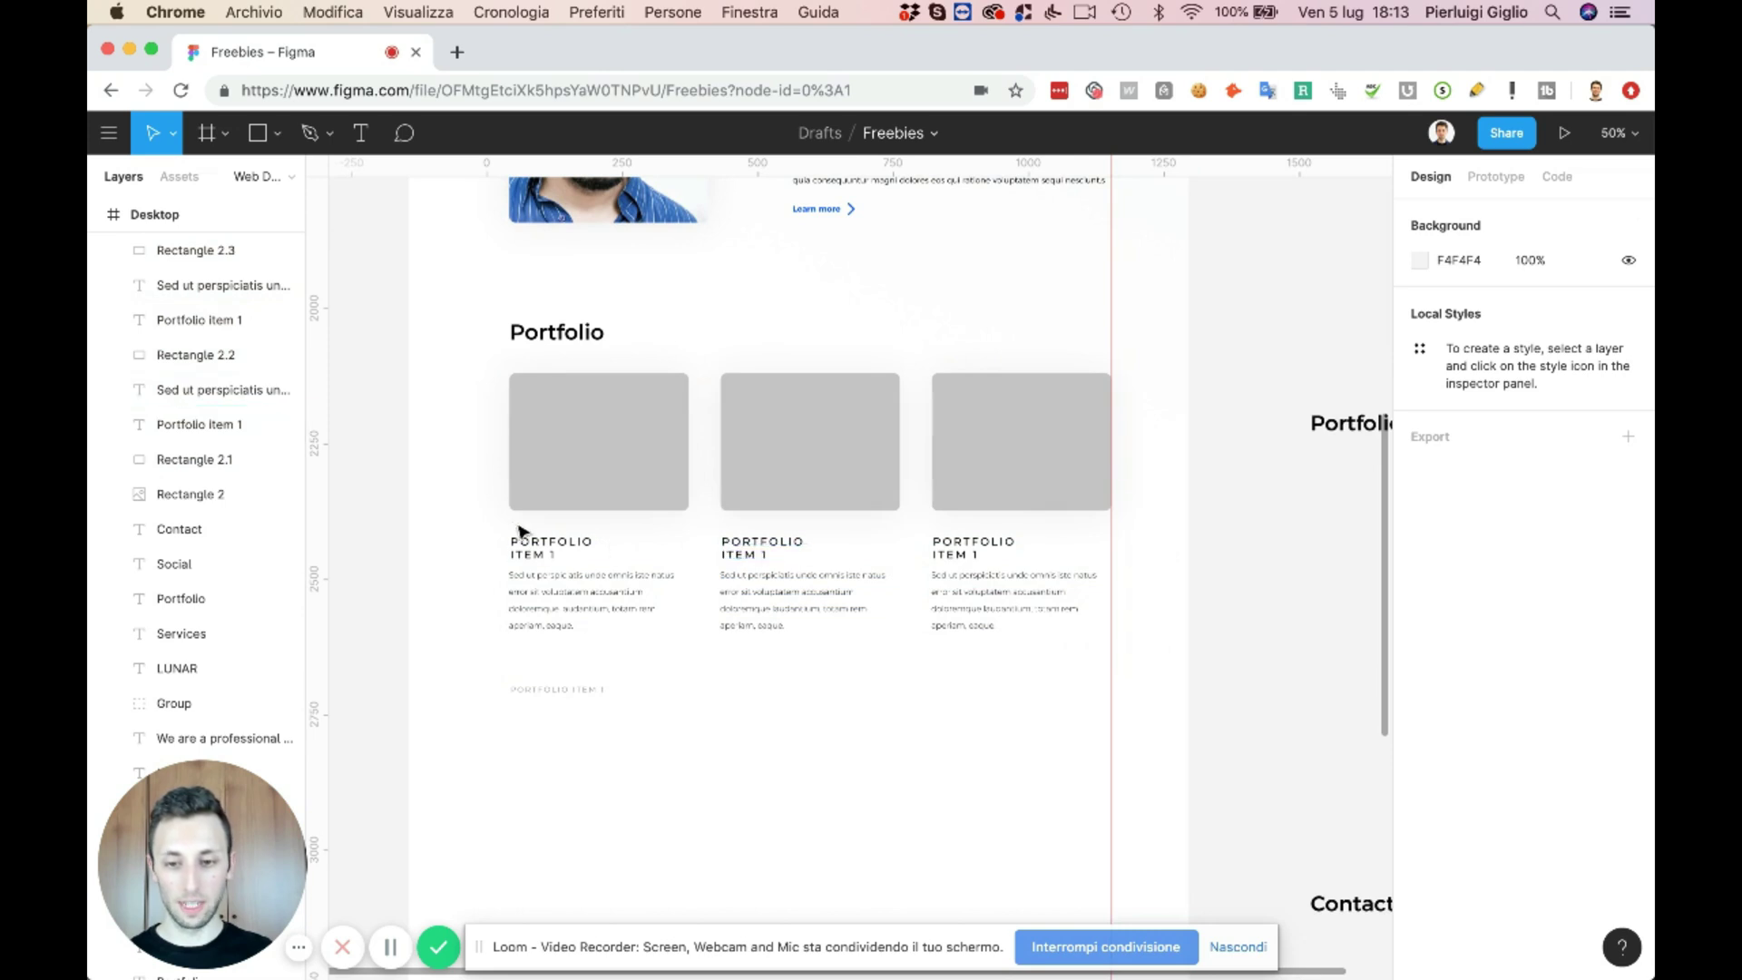
left_click_drag(511, 522, 1064, 533)
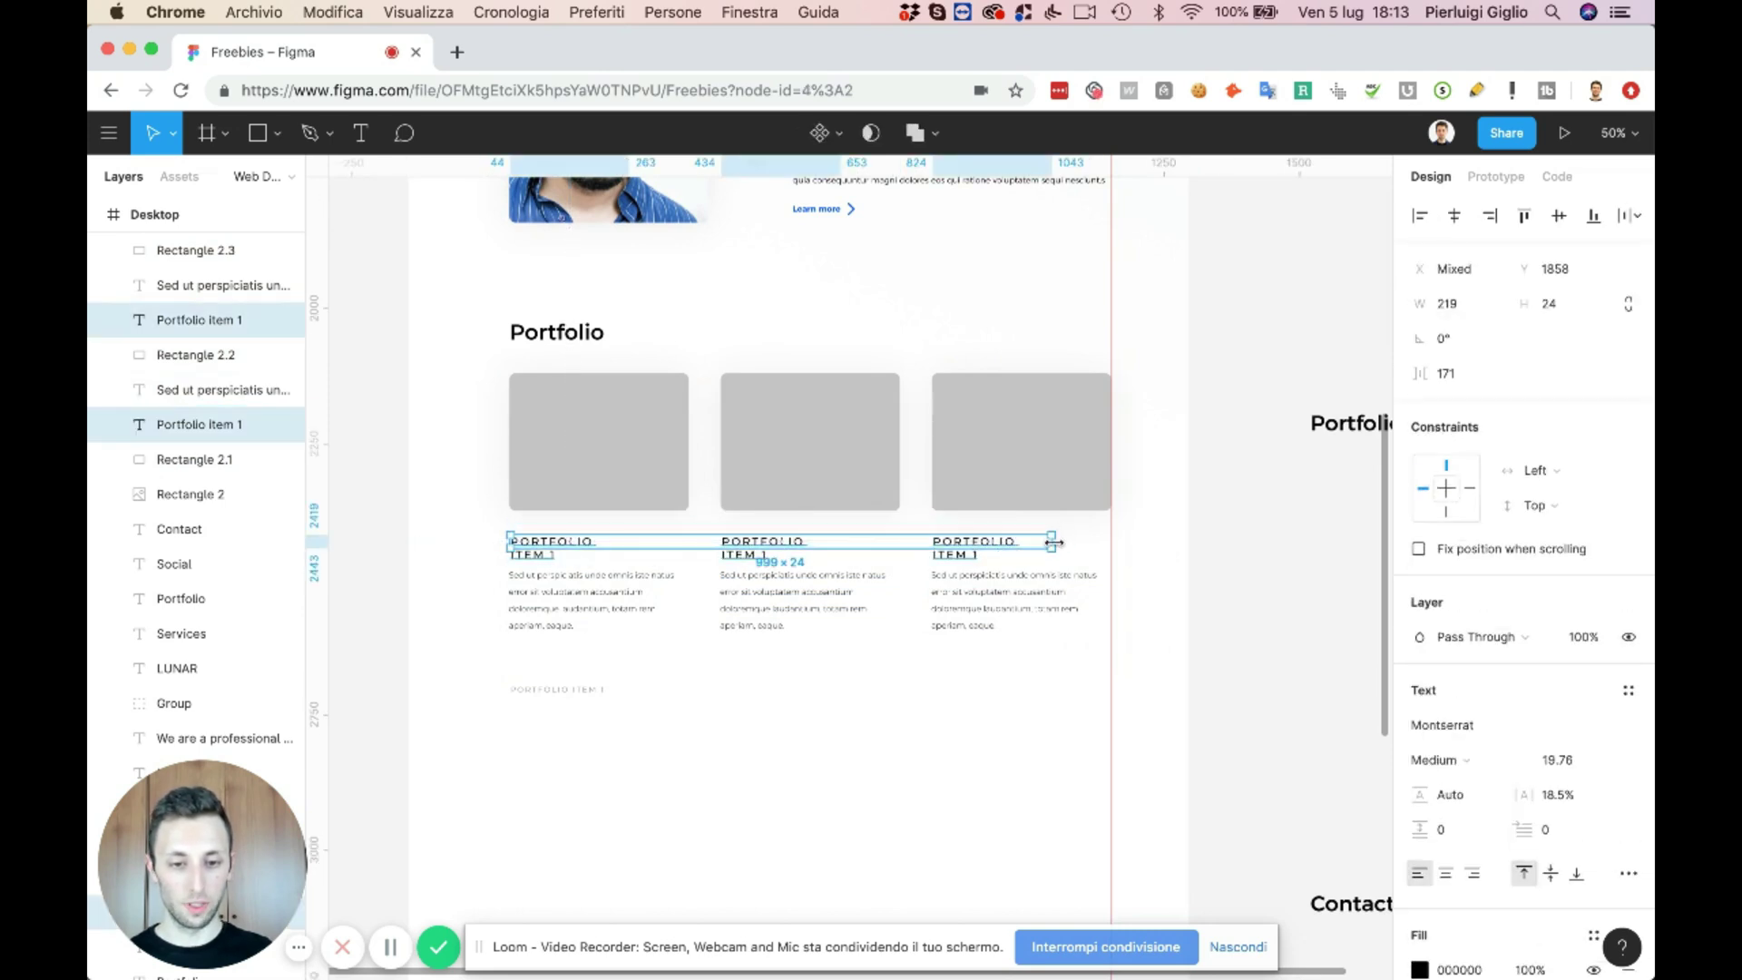
left_click(1450, 304)
type("259")
key("Return")
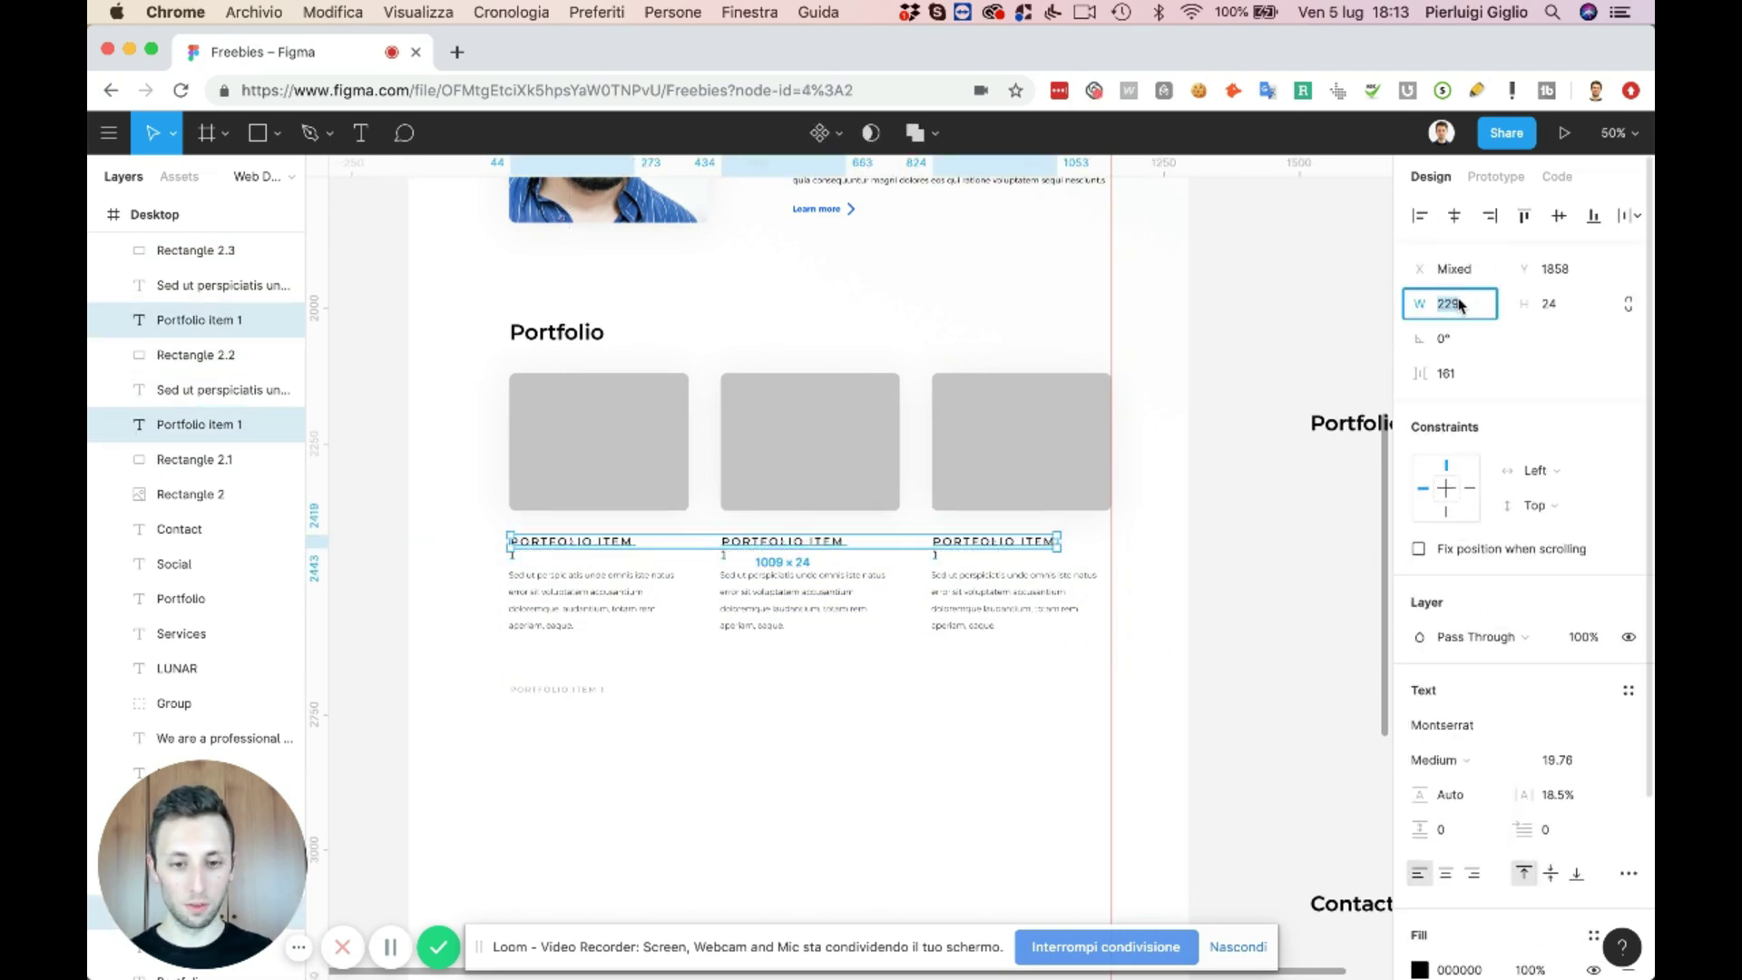
left_click(1206, 498)
- Select the small grey PORTFOLIO ITEM 1 line below the first card
scroll(1205, 502, "down", 2)
scroll(1206, 500, "up", 2)
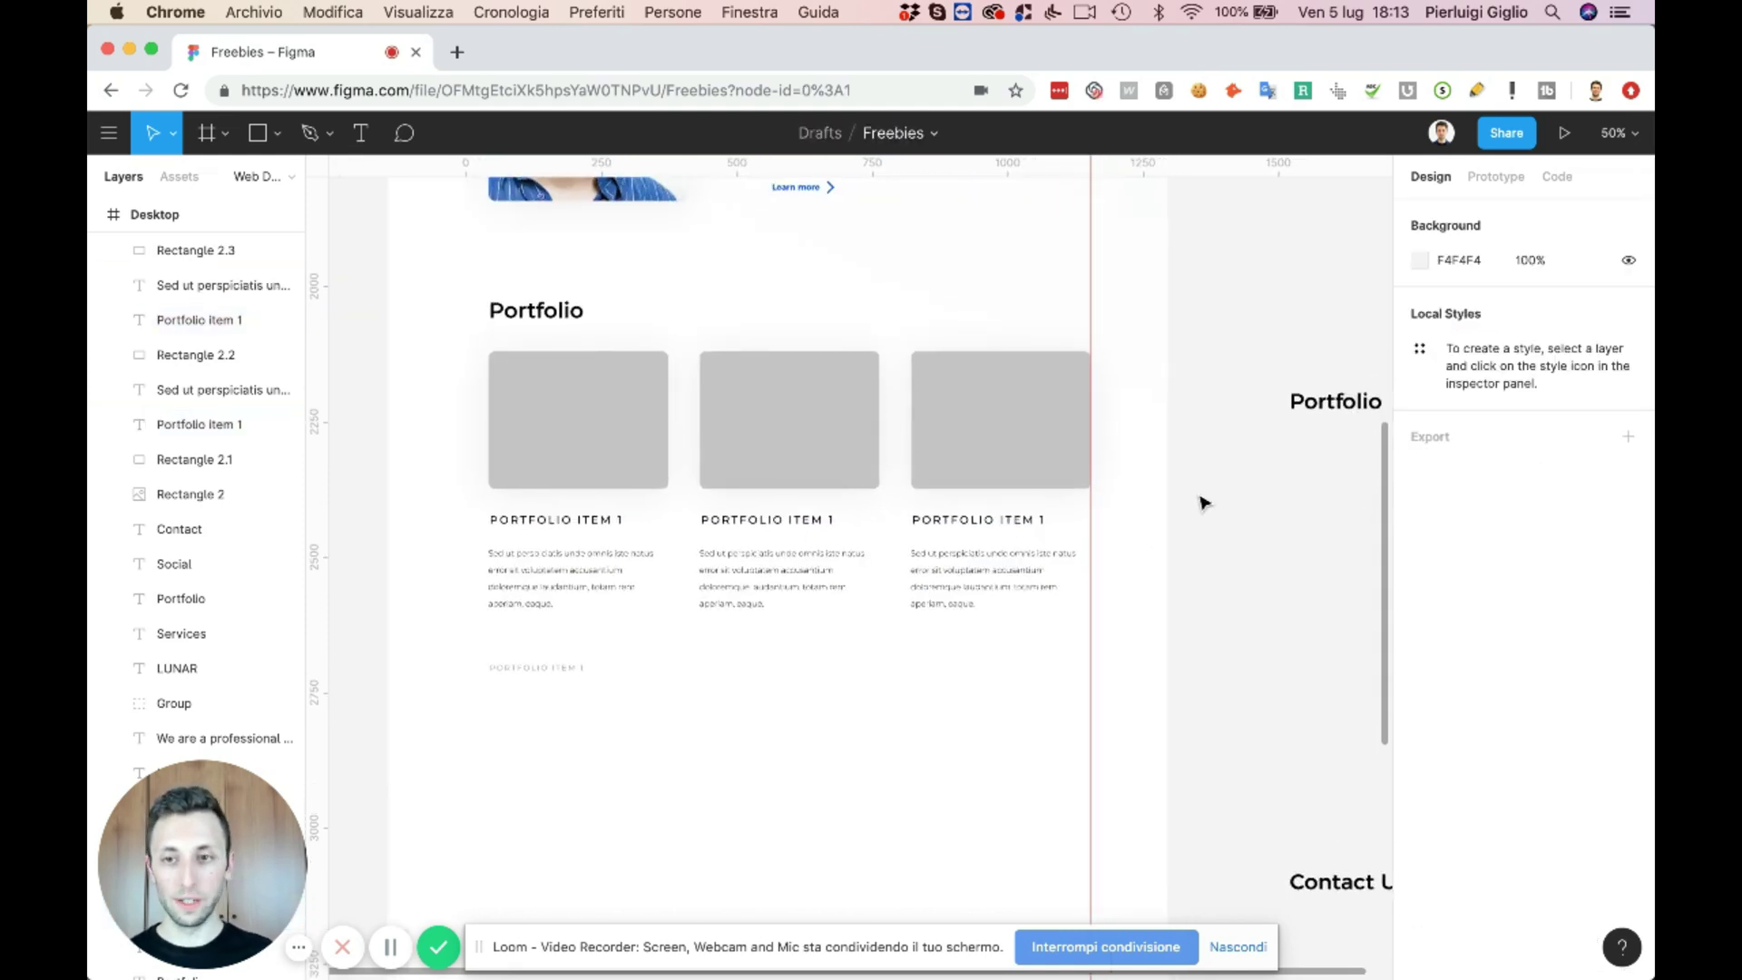
scroll(692, 506, "down", 1)
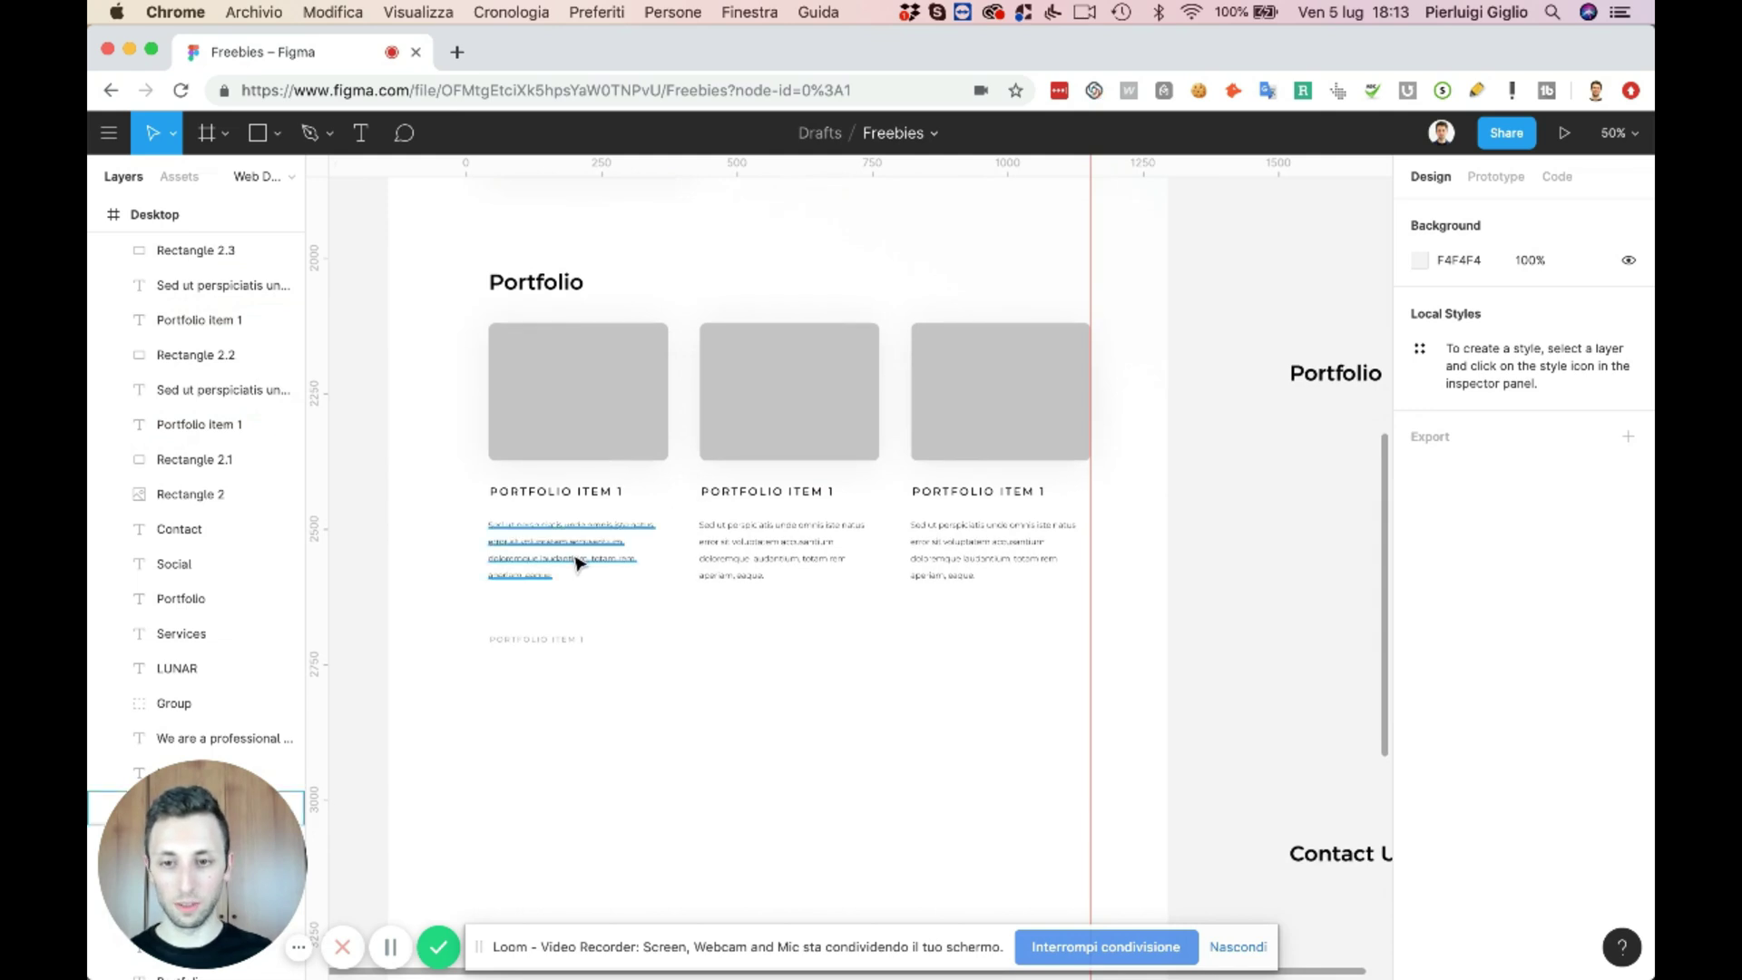
scroll(576, 563, "up", 3)
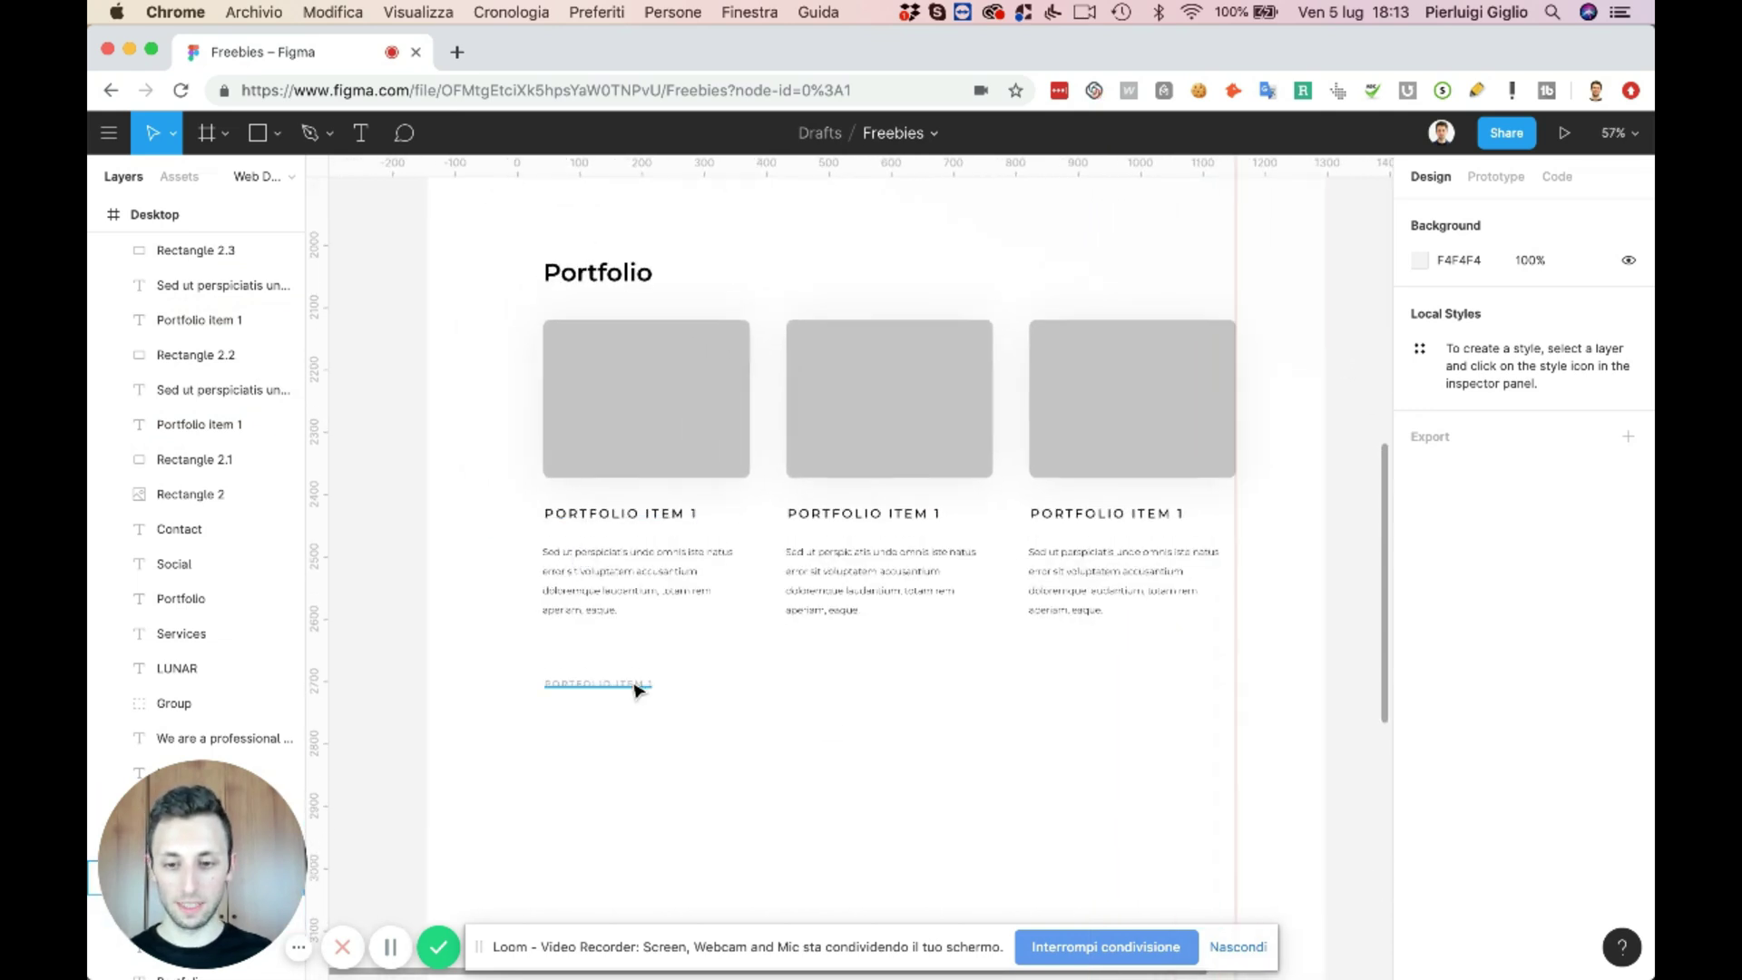
left_click(638, 689)
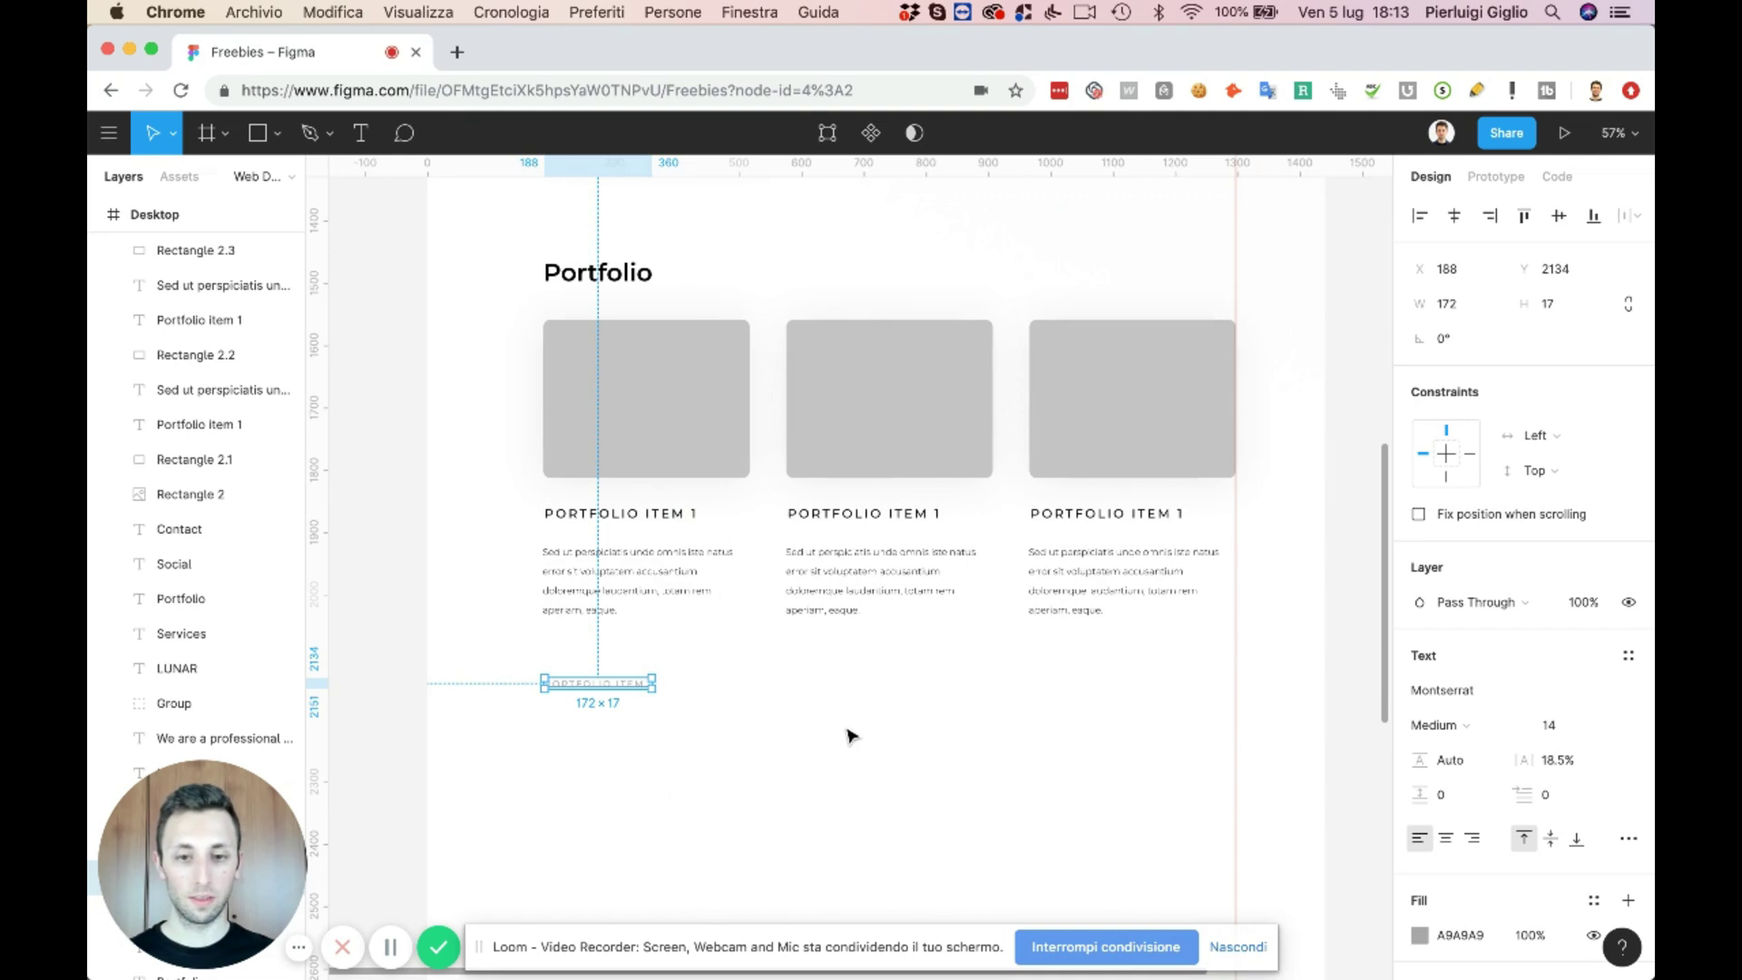
scroll(851, 735, "up", 2)
scroll(851, 736, "right", 2)
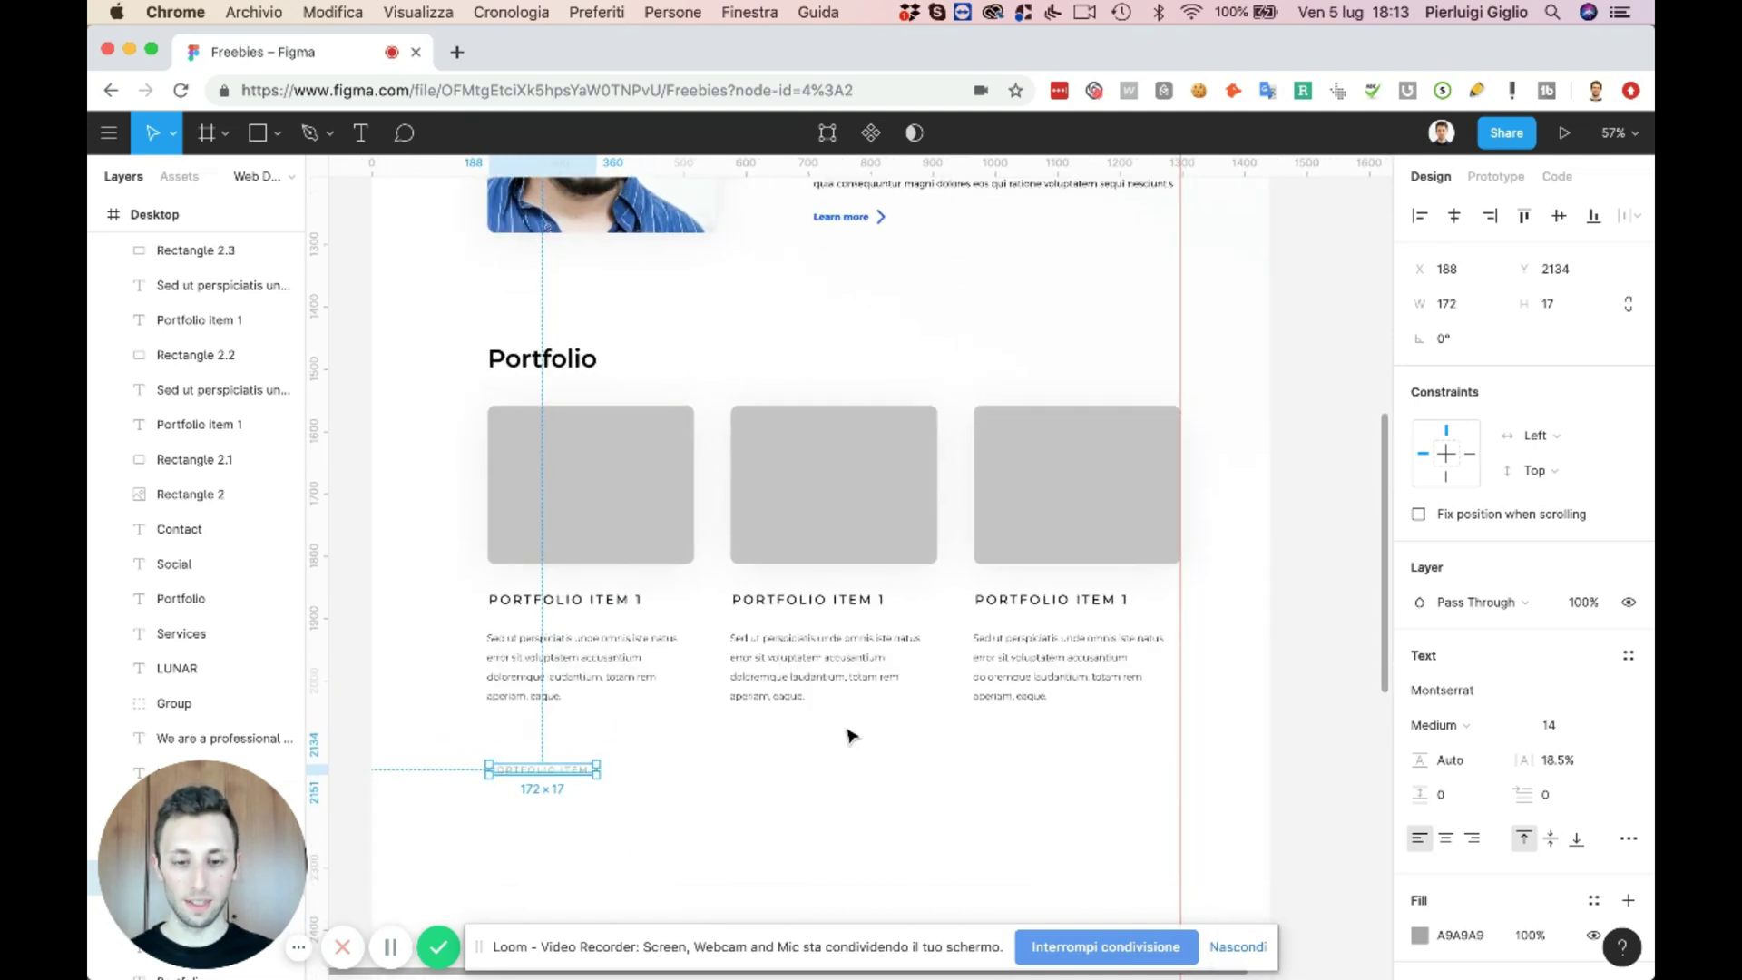
scroll(851, 735, "down", 2)
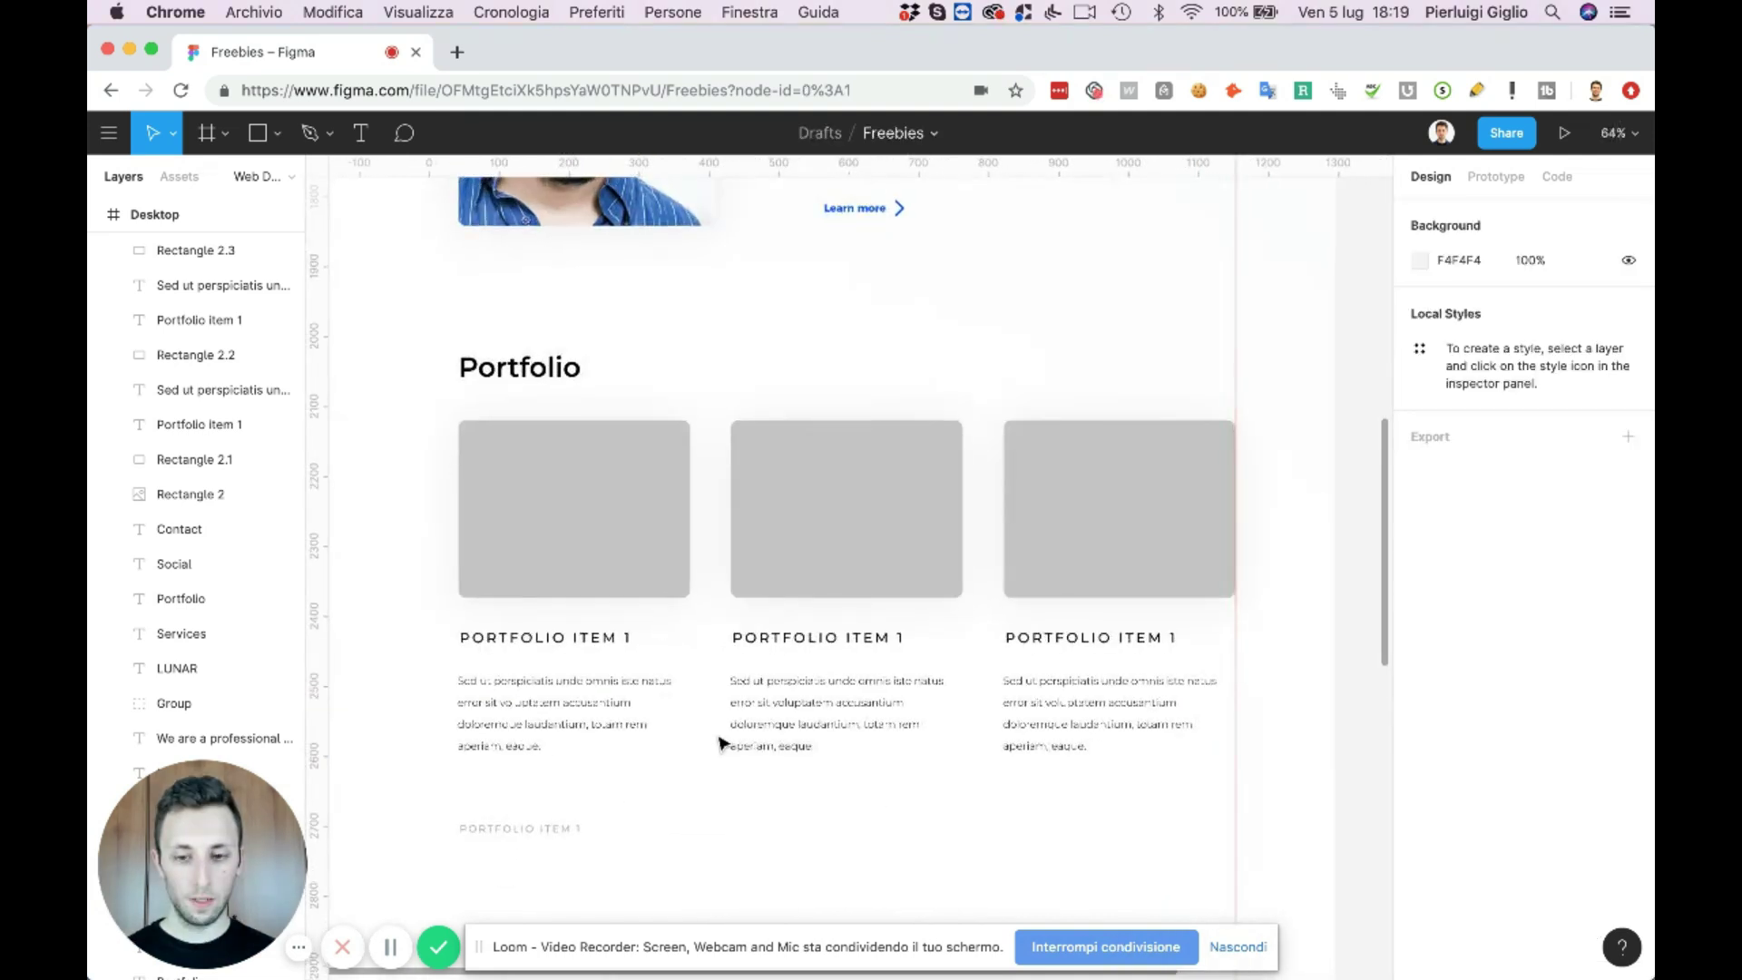
scroll(719, 742, "up", 3, "ctrl")
scroll(719, 739, "down", 3)
scroll(719, 739, "left", 1)
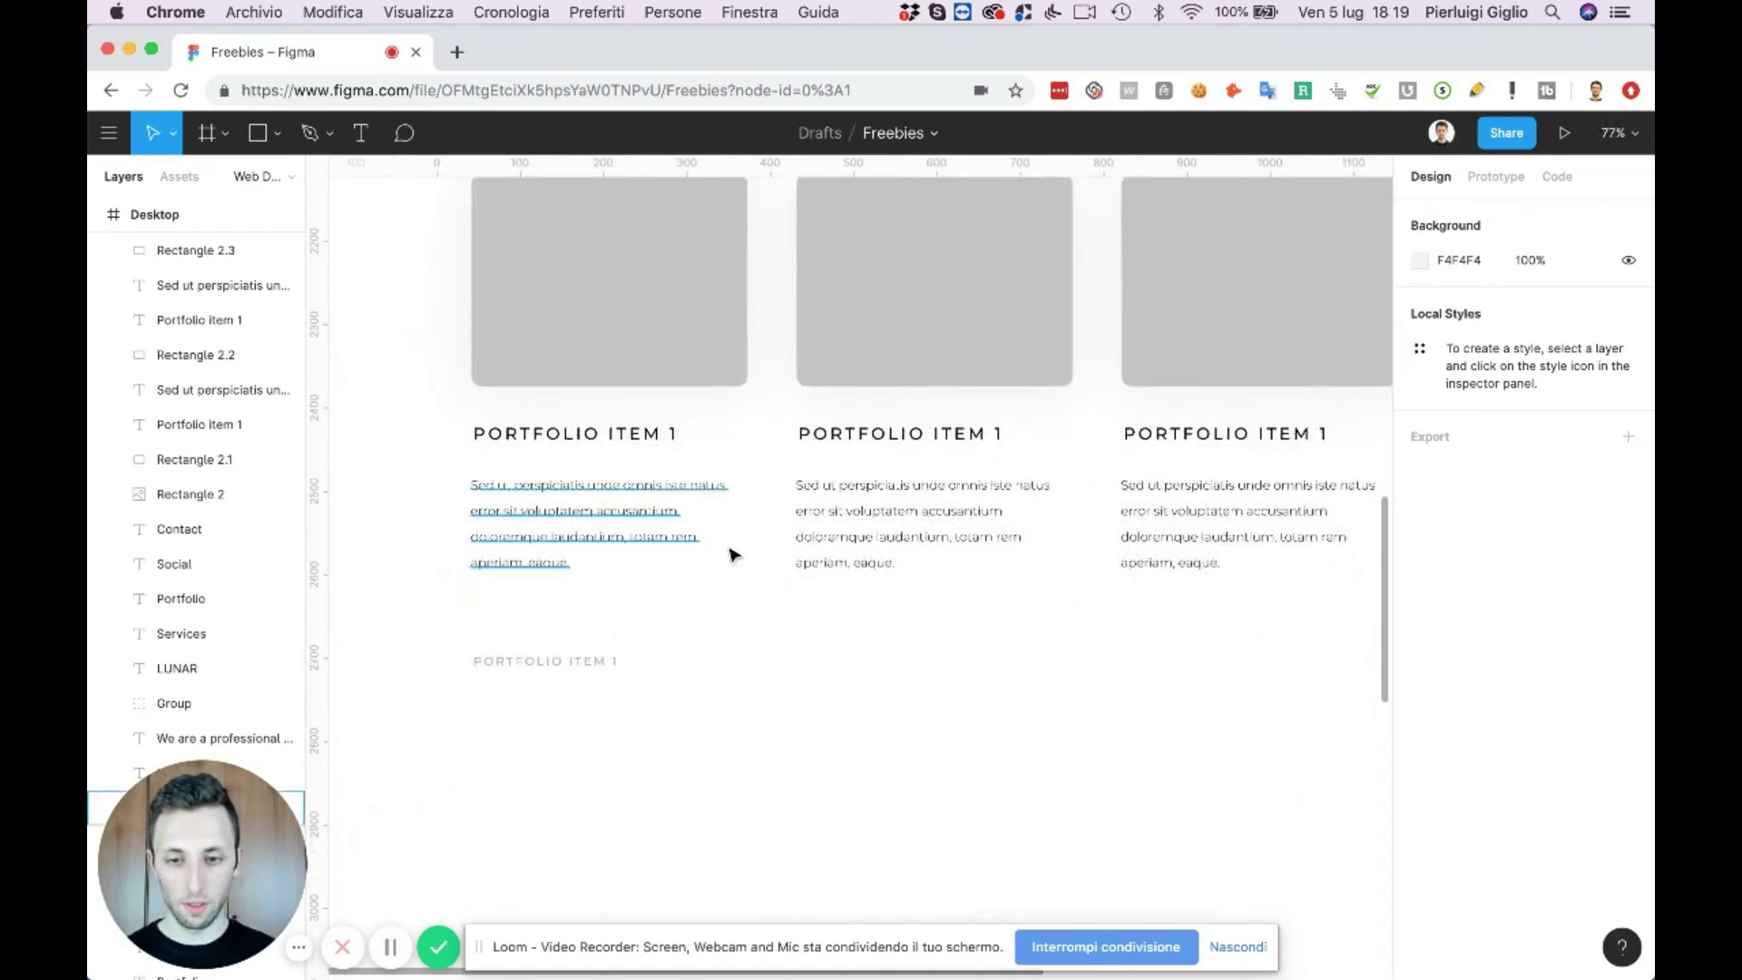
- Retitle the middle and right cards ITEM 2 and ITEM 3; raise the grey line under item 1
left_click(828, 442)
double_click(825, 436)
type("2")
key("Escape")
scroll(1233, 447, "right", 3)
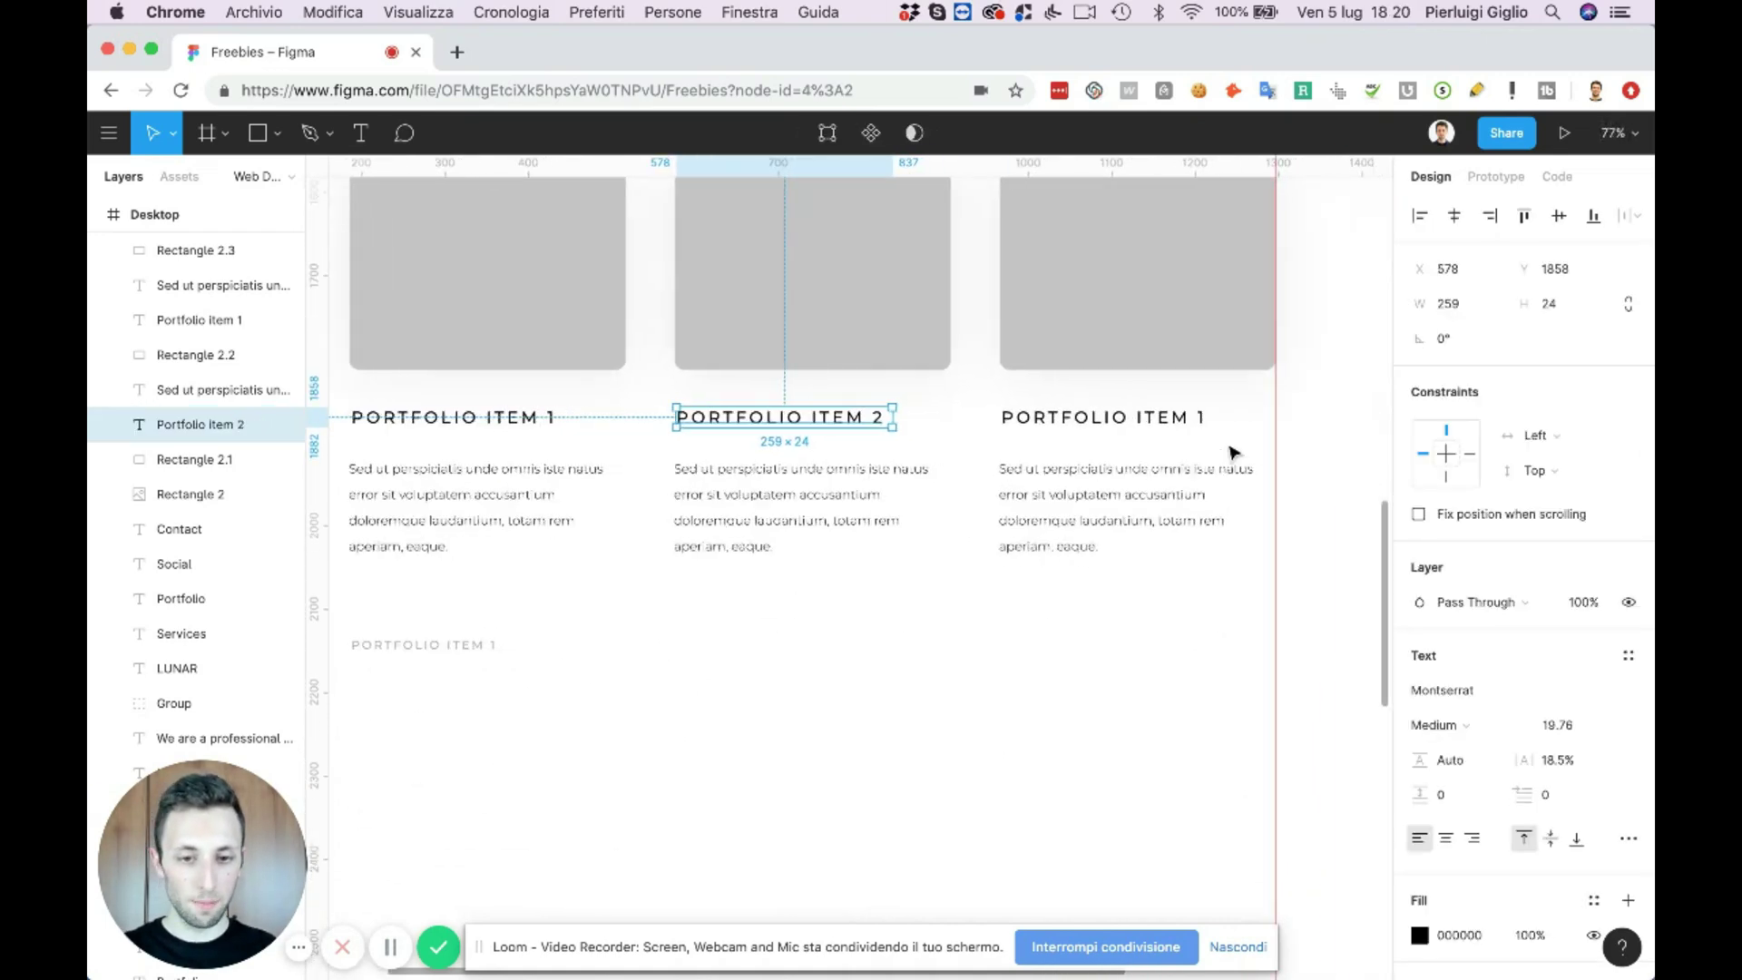
double_click(1121, 443)
key("Right")
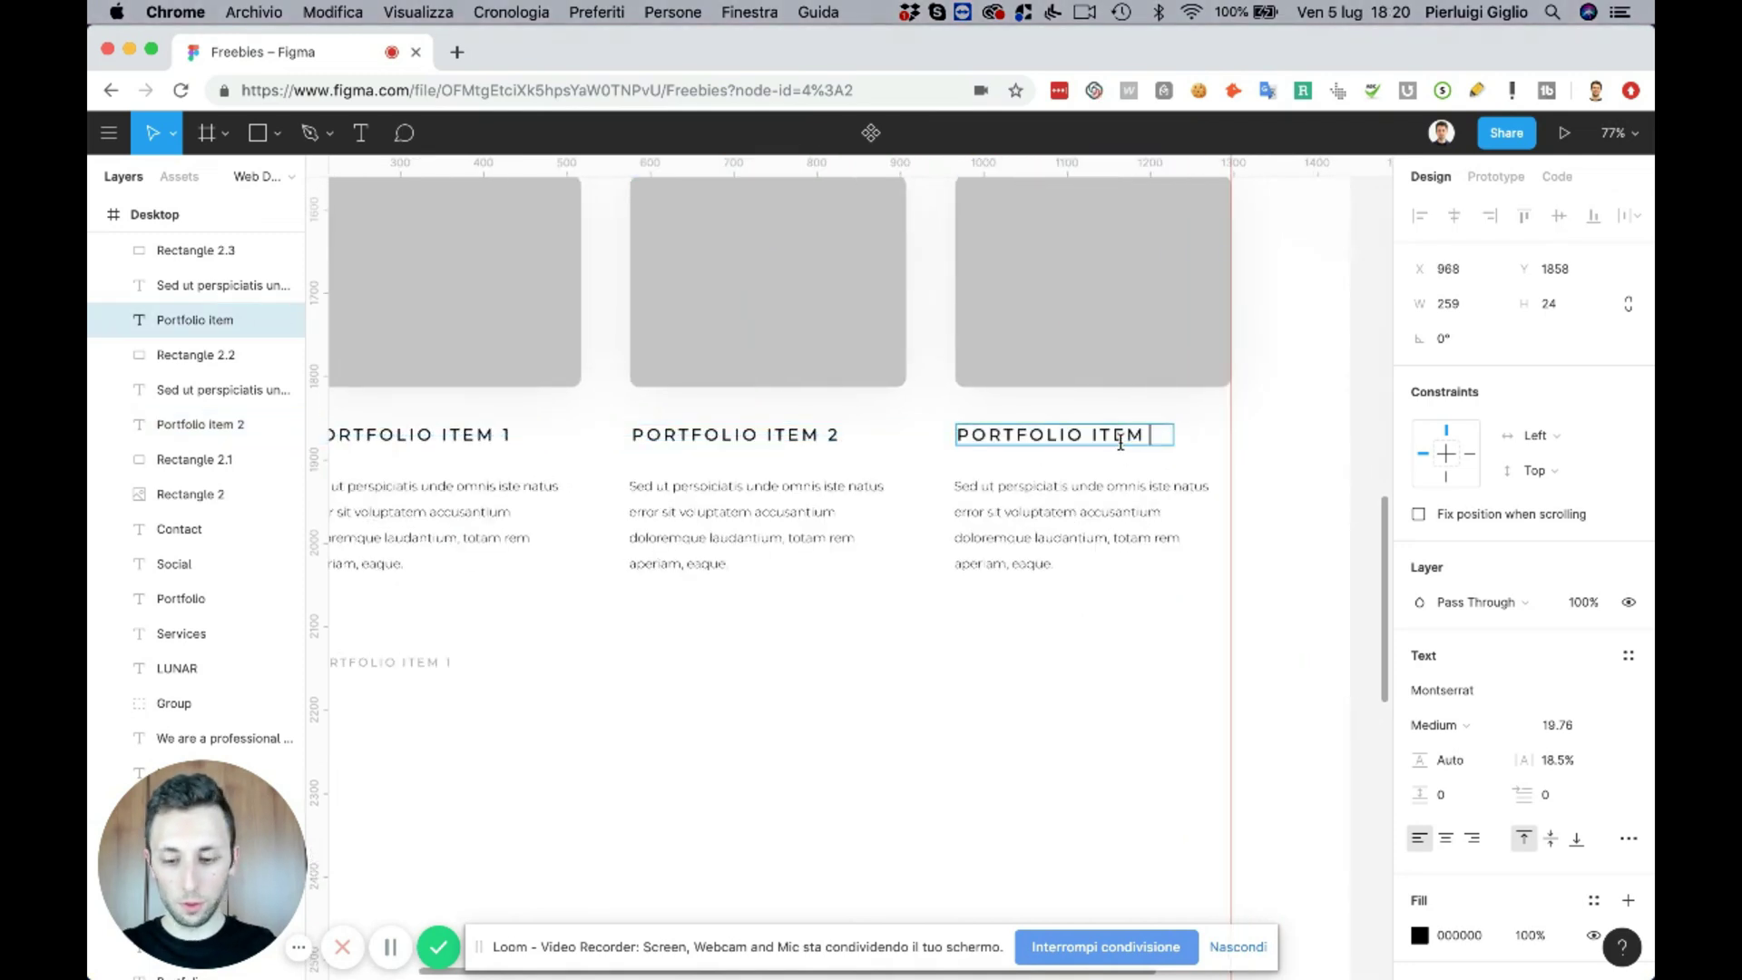
key("Escape")
scroll(535, 695, "left", 3)
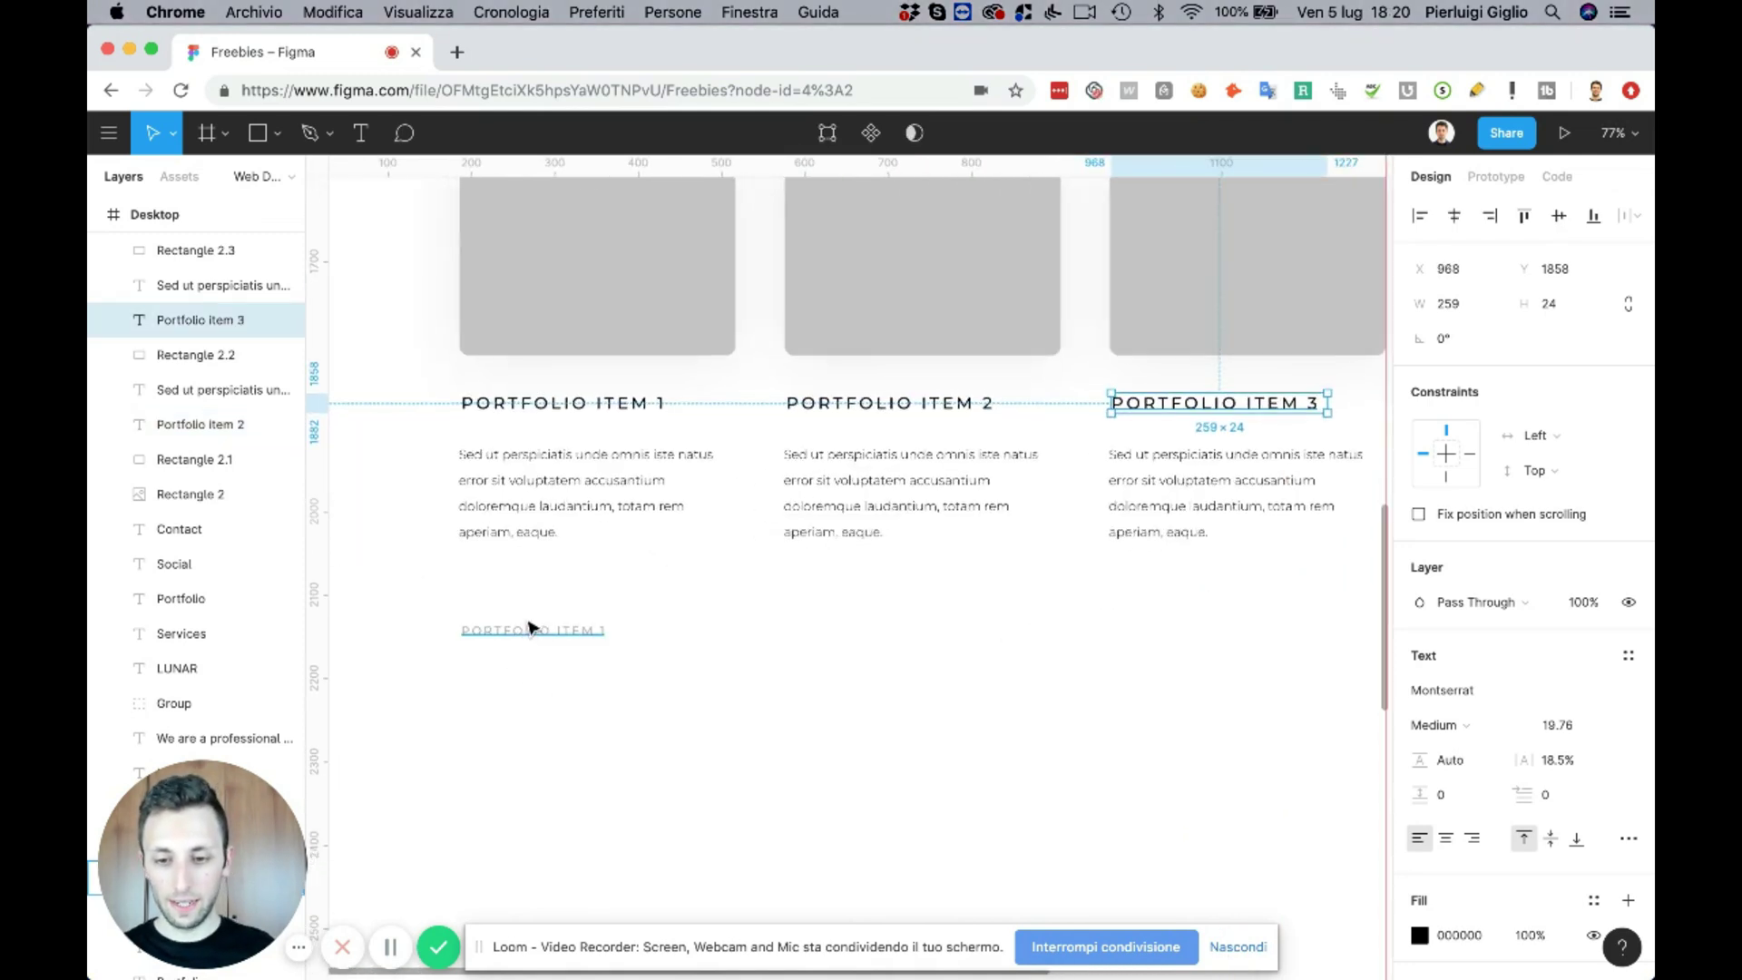
left_click_drag(531, 628, 528, 572)
- Rewrite the grey line under the first card to read VIEW MORE
double_click(528, 572)
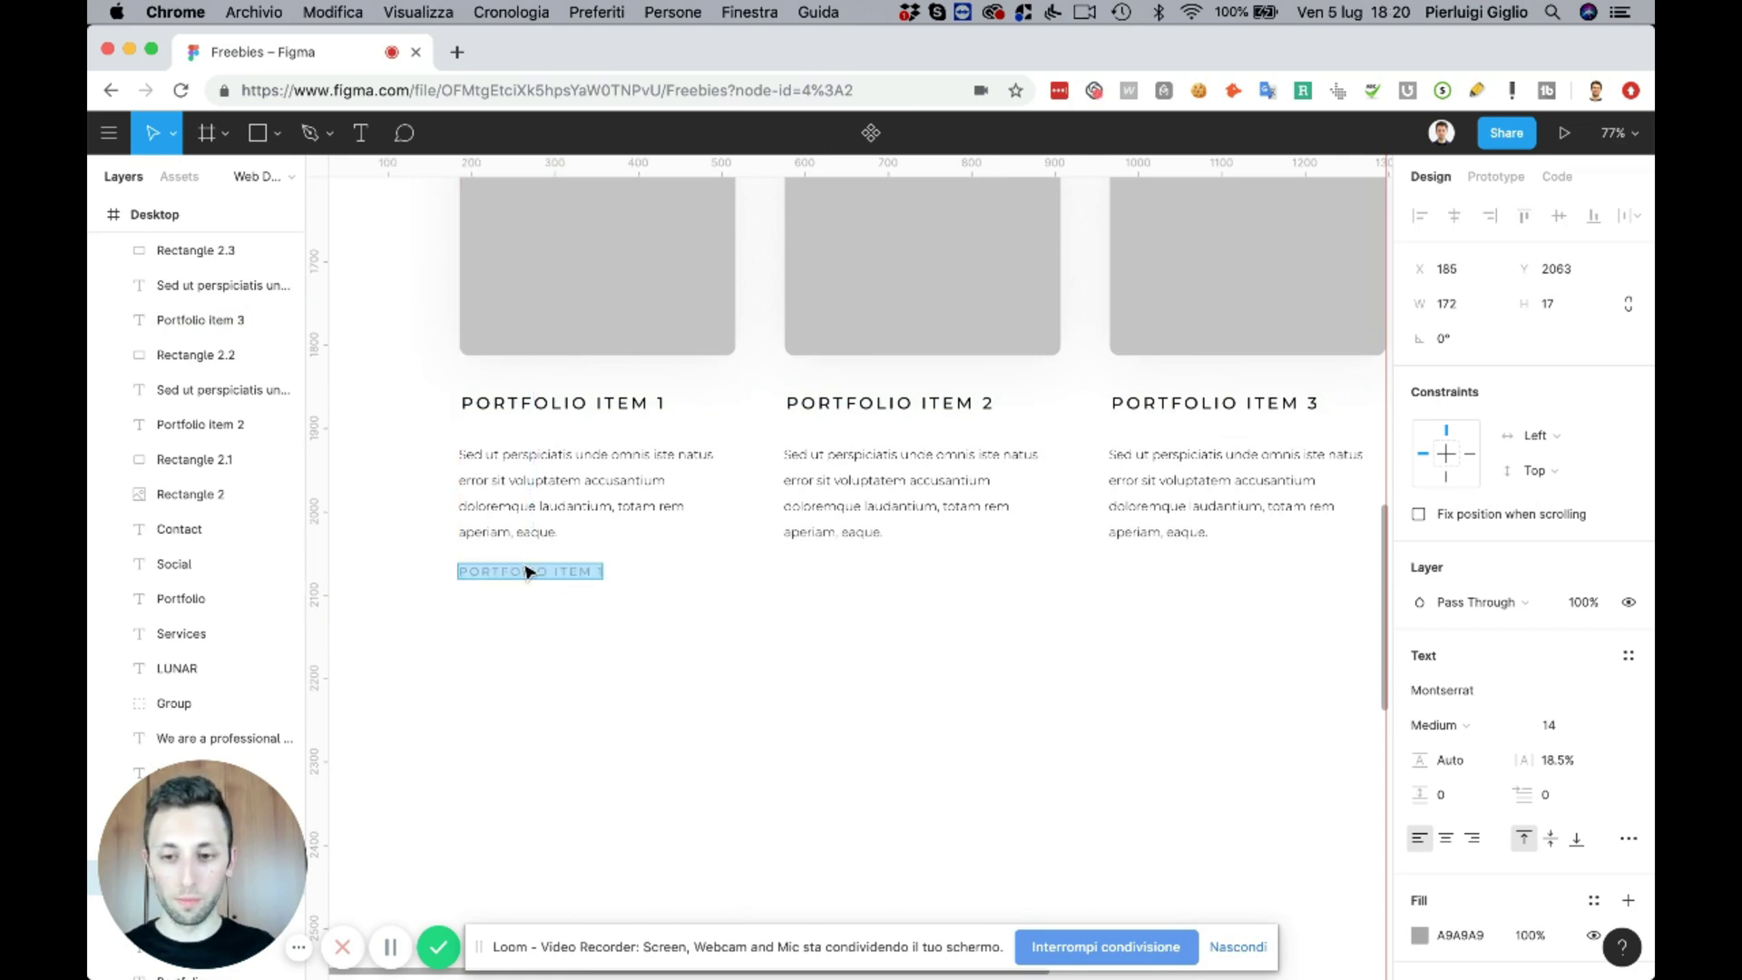
type("Vie")
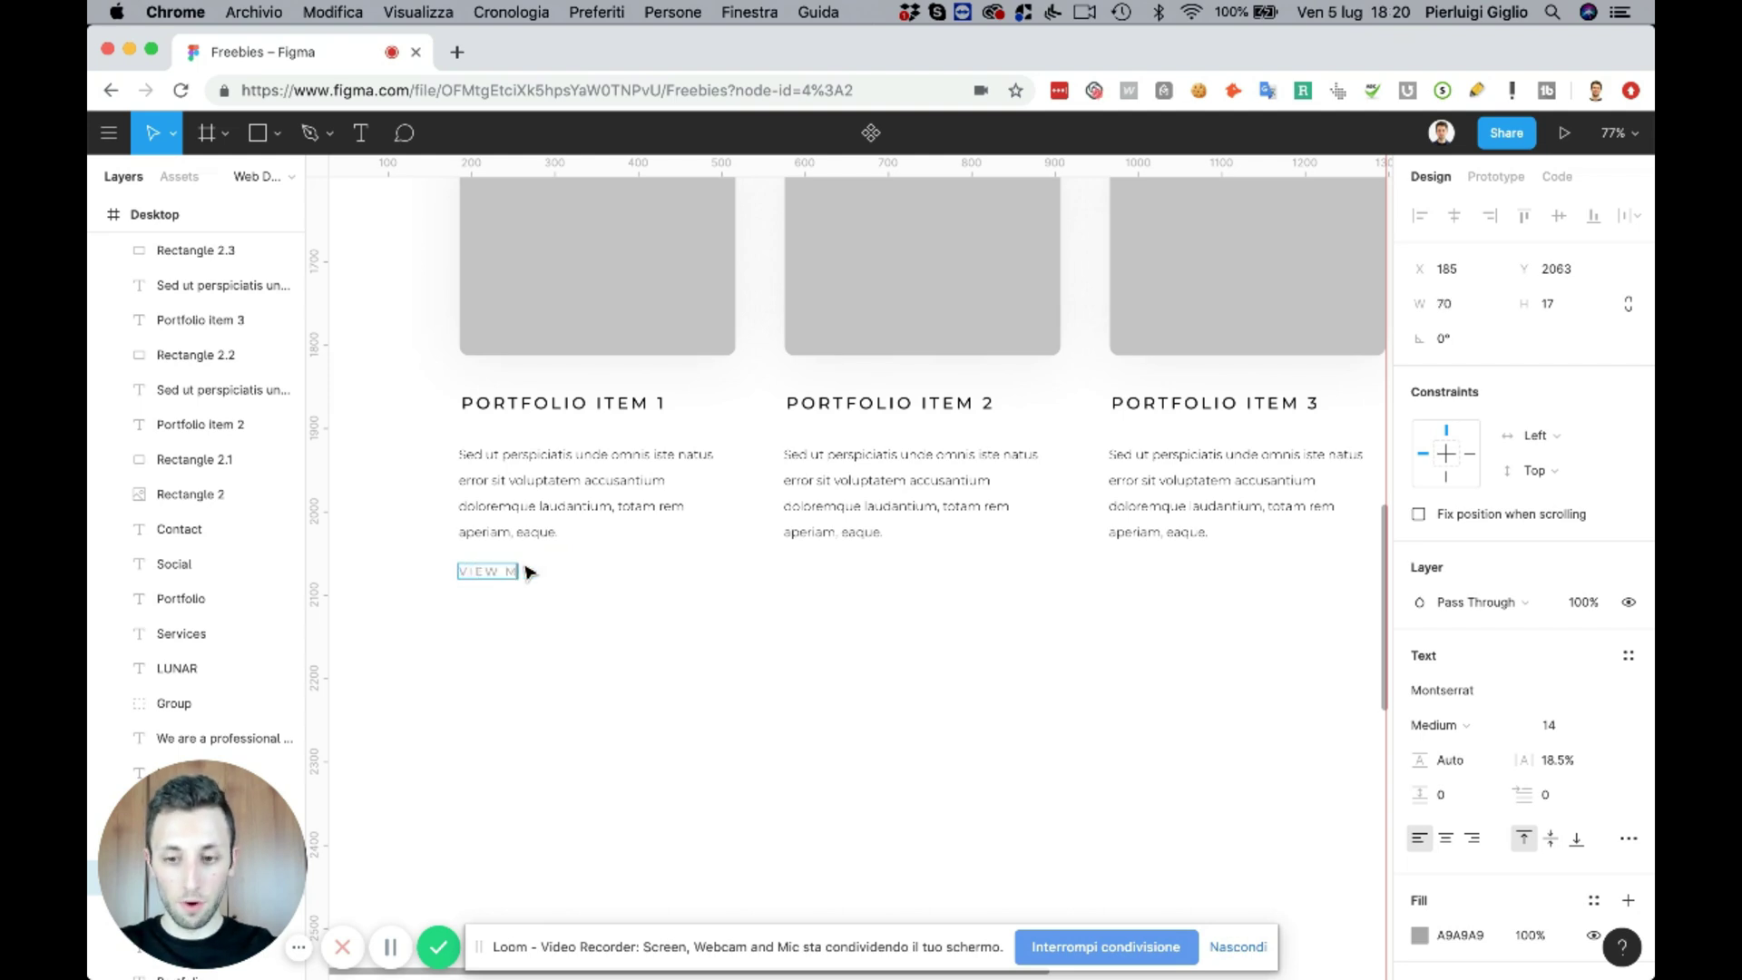
key("Escape")
scroll(657, 815, "up", 5)
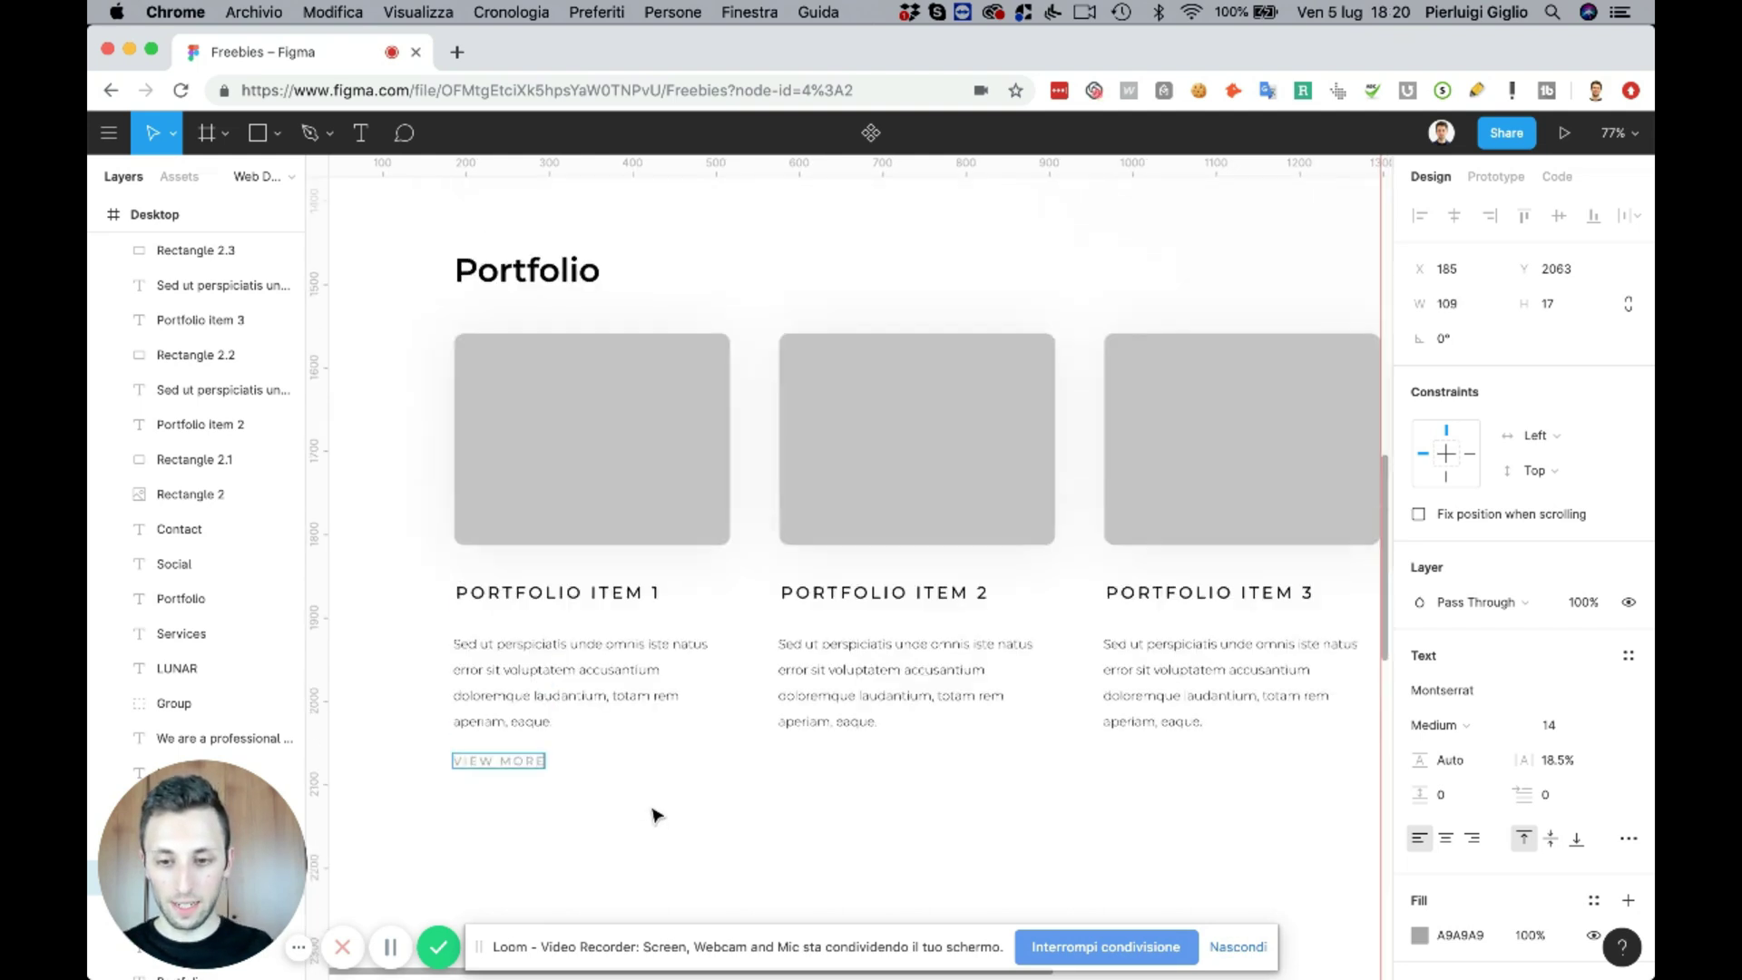
scroll(537, 819, "up", 5)
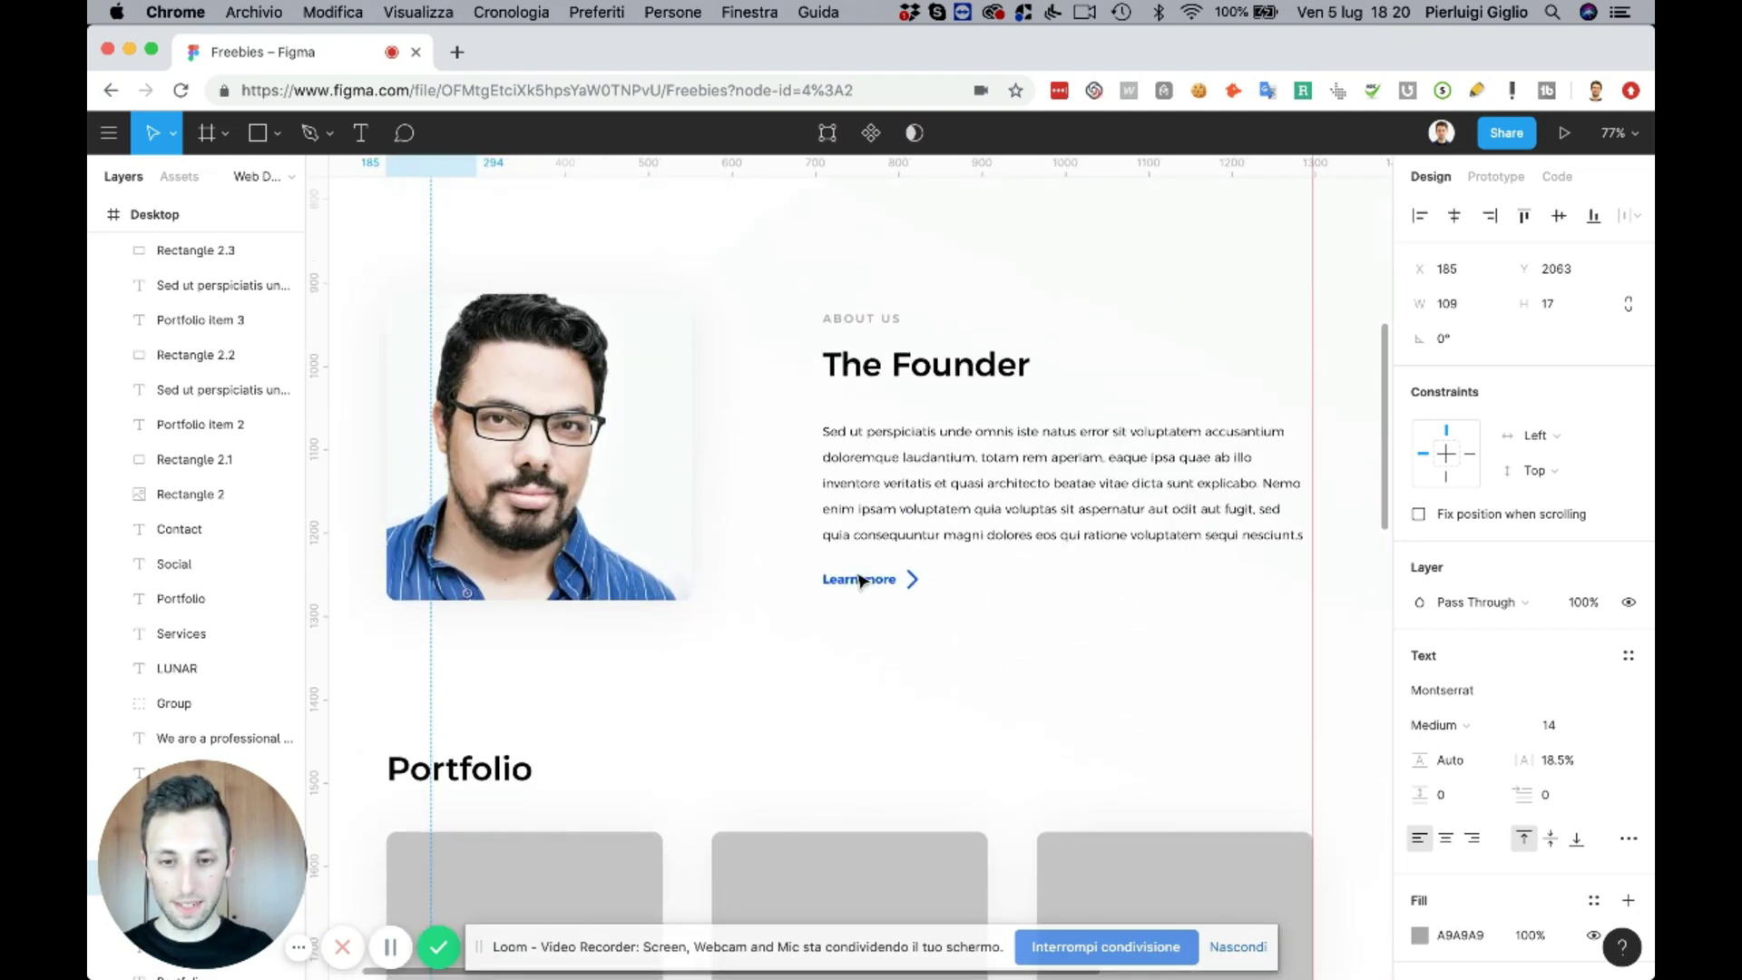
- Colour VIEW MORE with the Learn more link's 004FFF blue using the eyedropper
key("i")
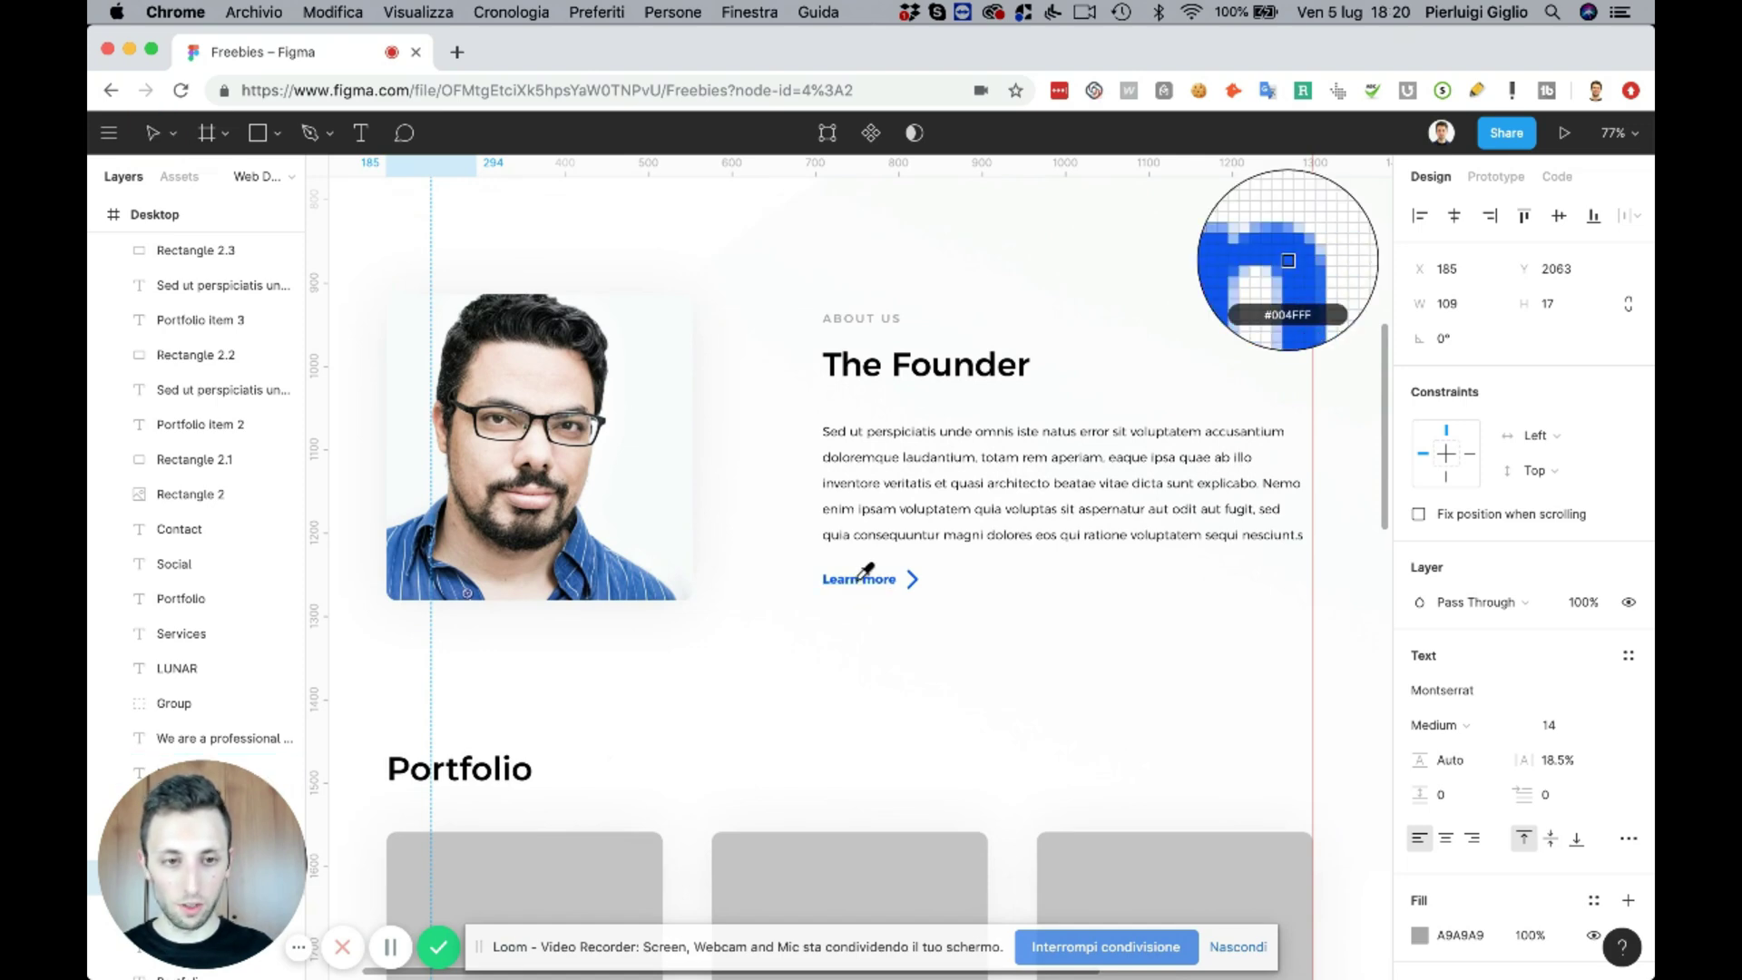
left_click(859, 579)
scroll(863, 572, "down", 7)
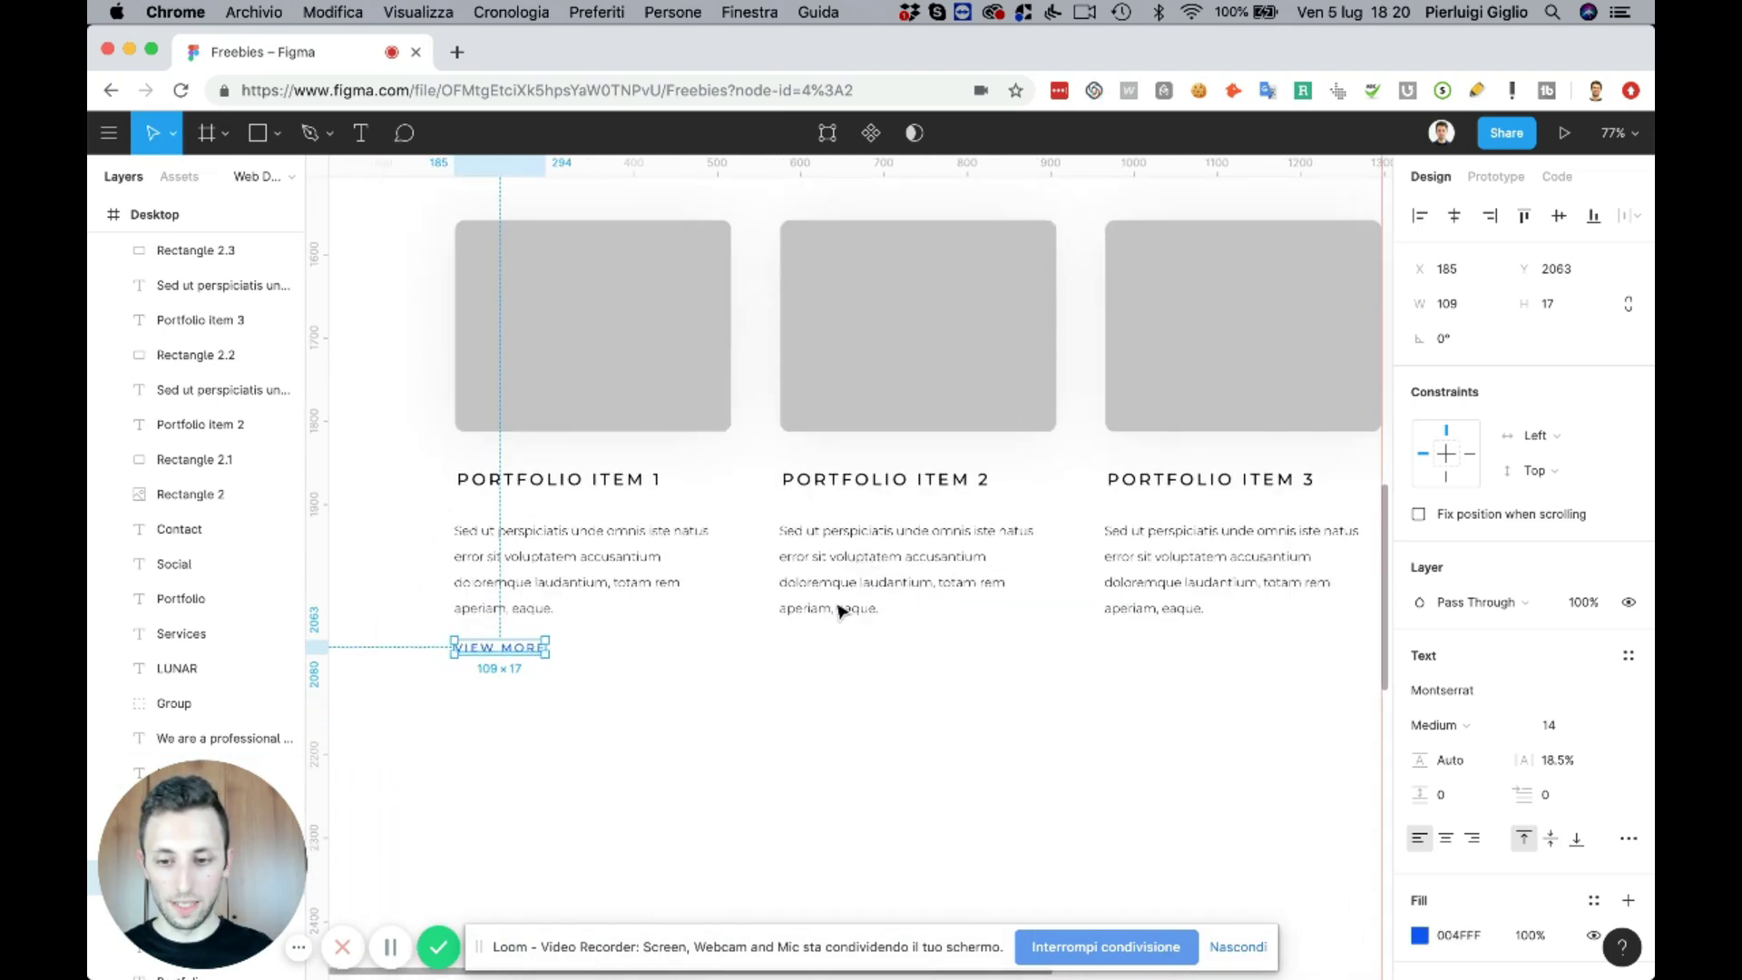
left_click(726, 732)
scroll(726, 733, "down", 3)
scroll(726, 730, "up", 3)
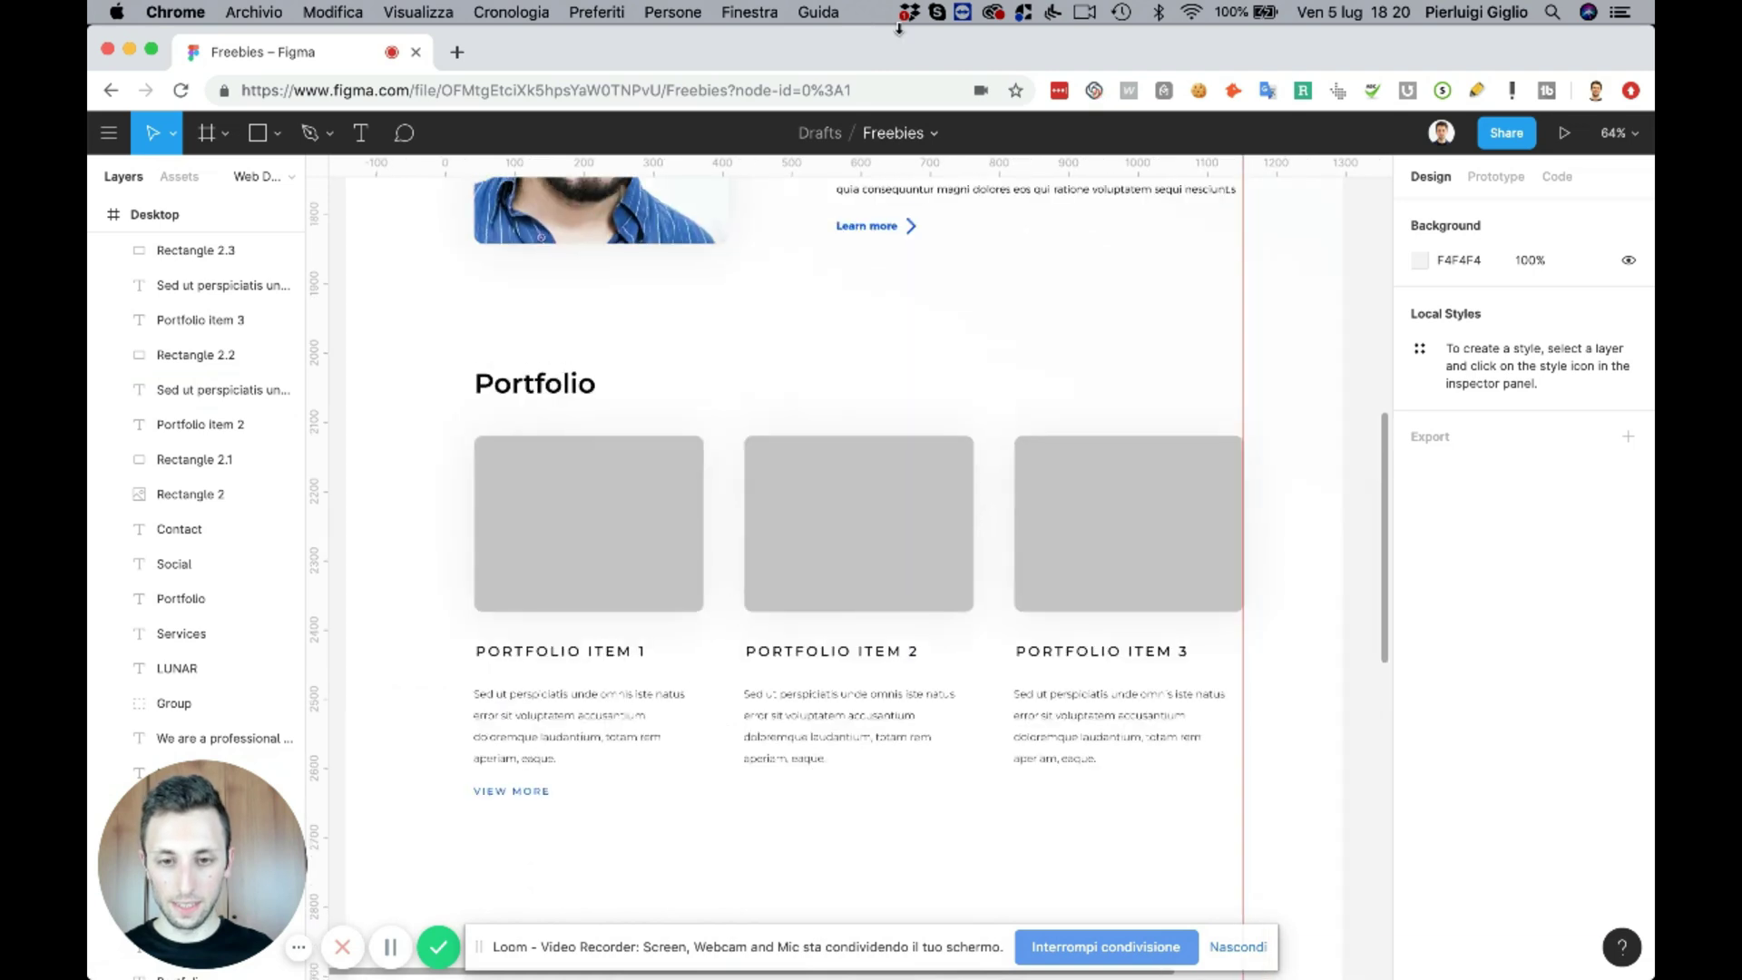
- Change the Learn more link above Portfolio from Bold to SemiBold
left_click(859, 229)
scroll(908, 382, "up", 5)
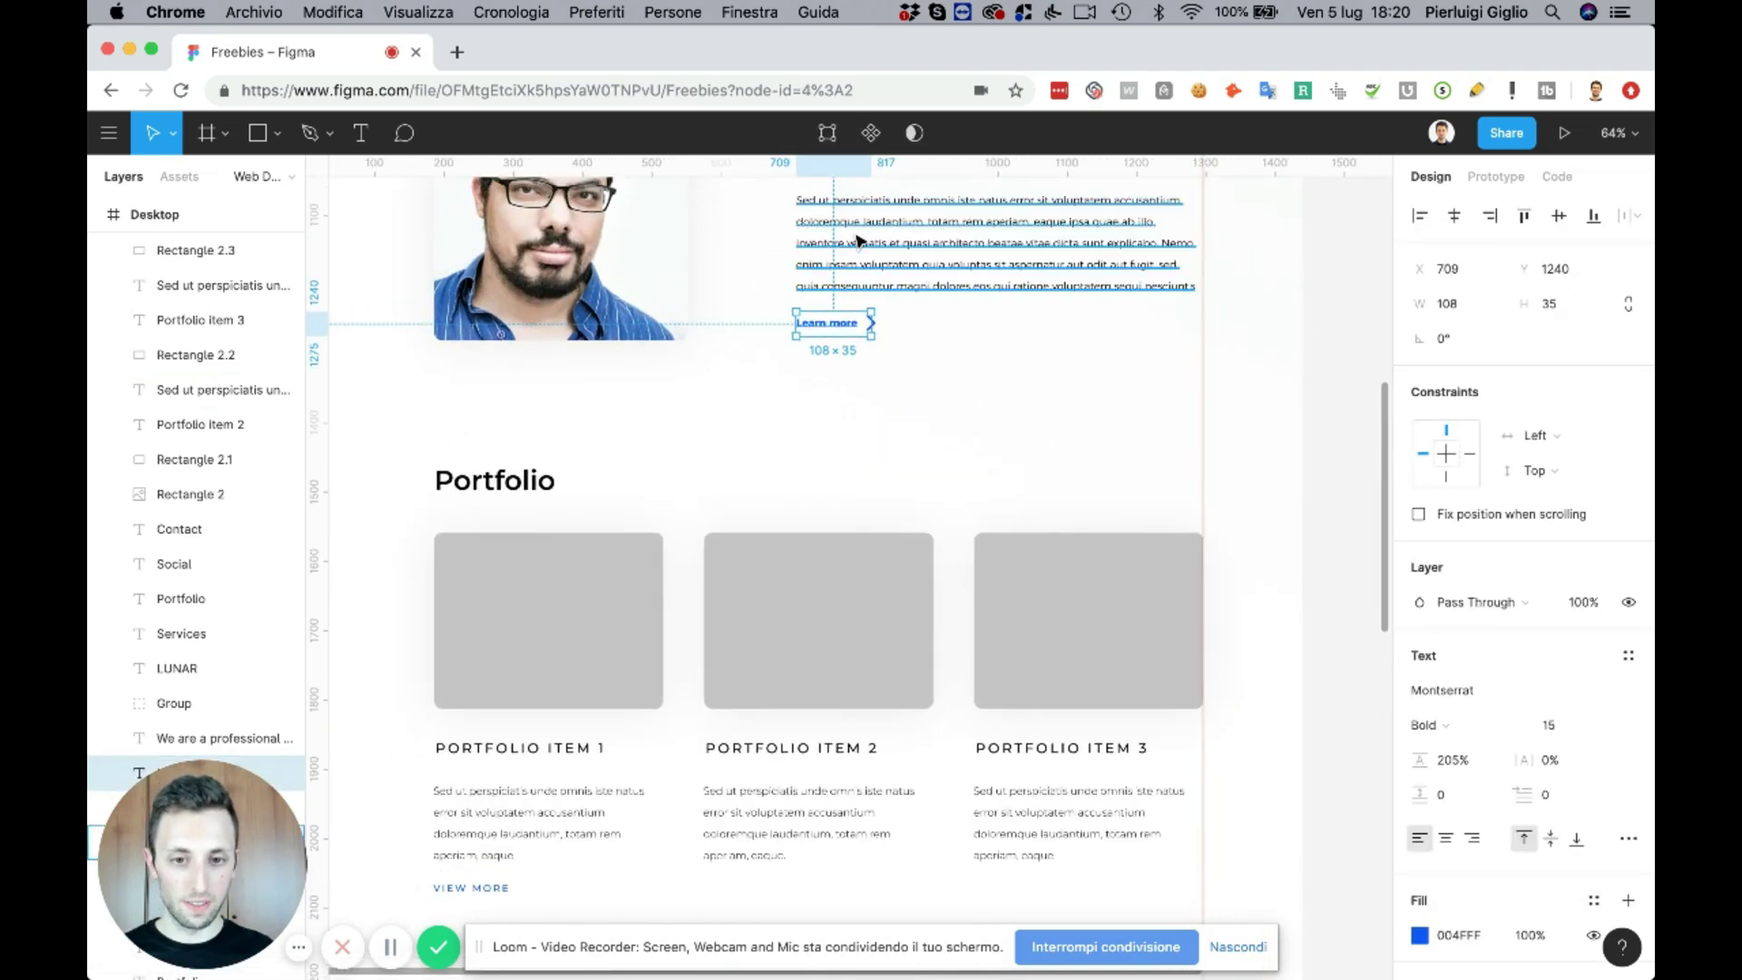
left_click(1438, 726)
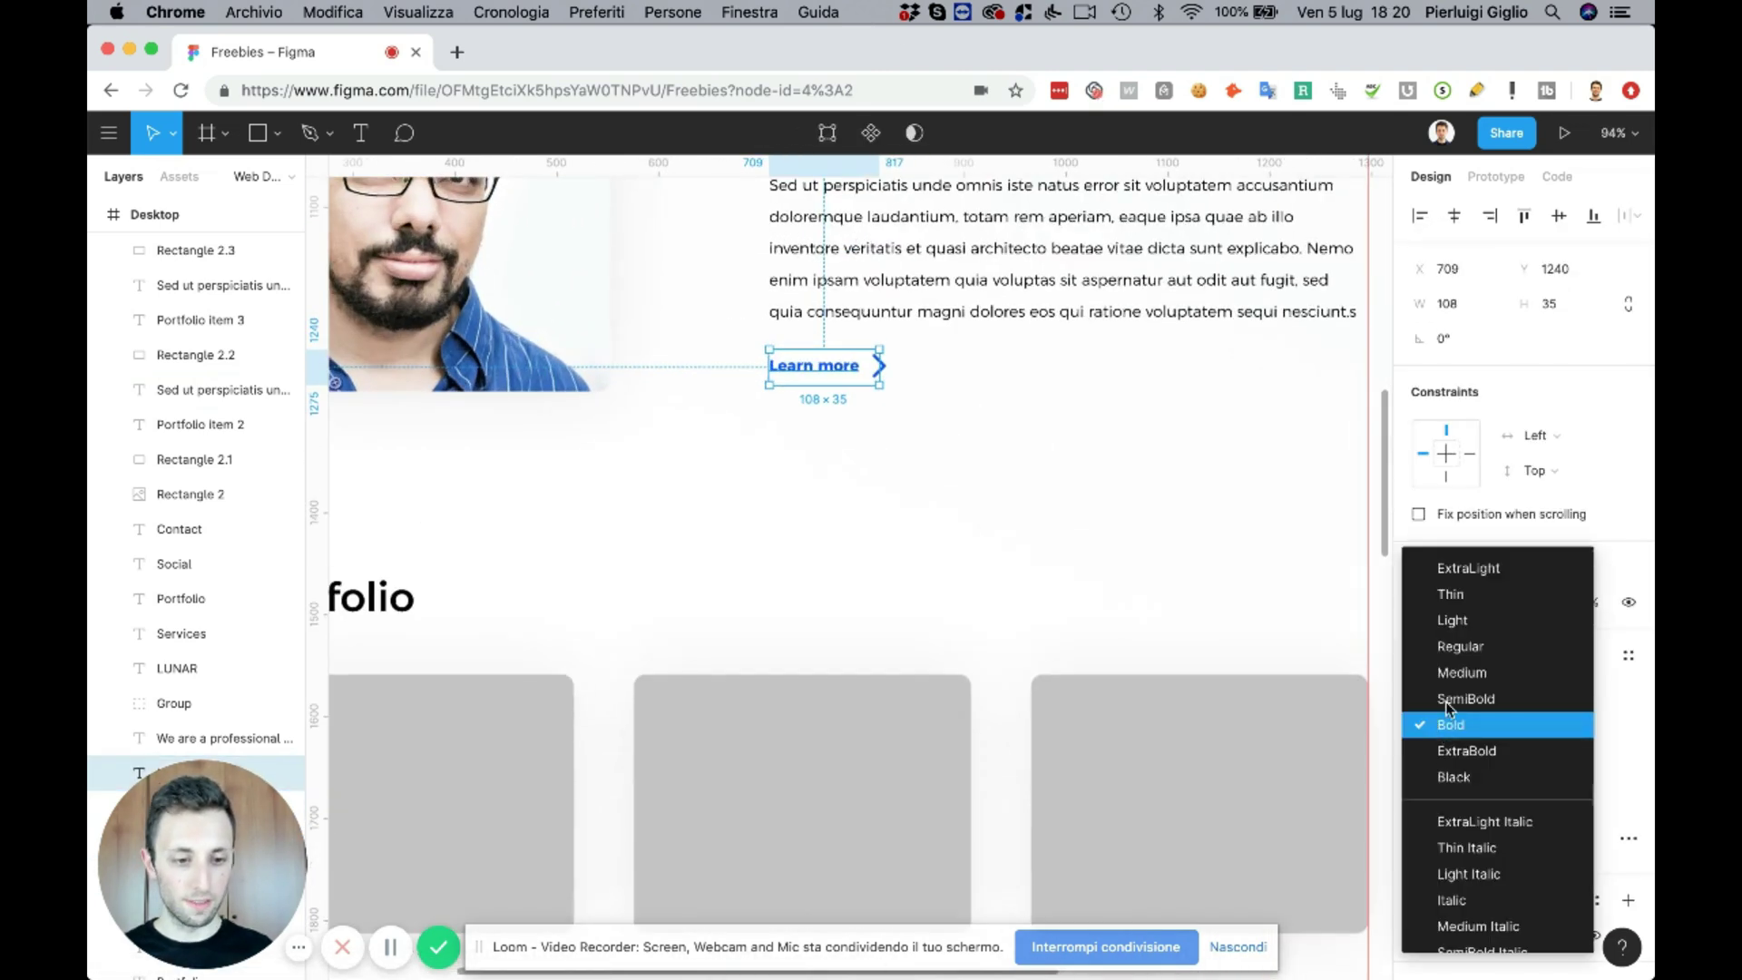
left_click(1450, 691)
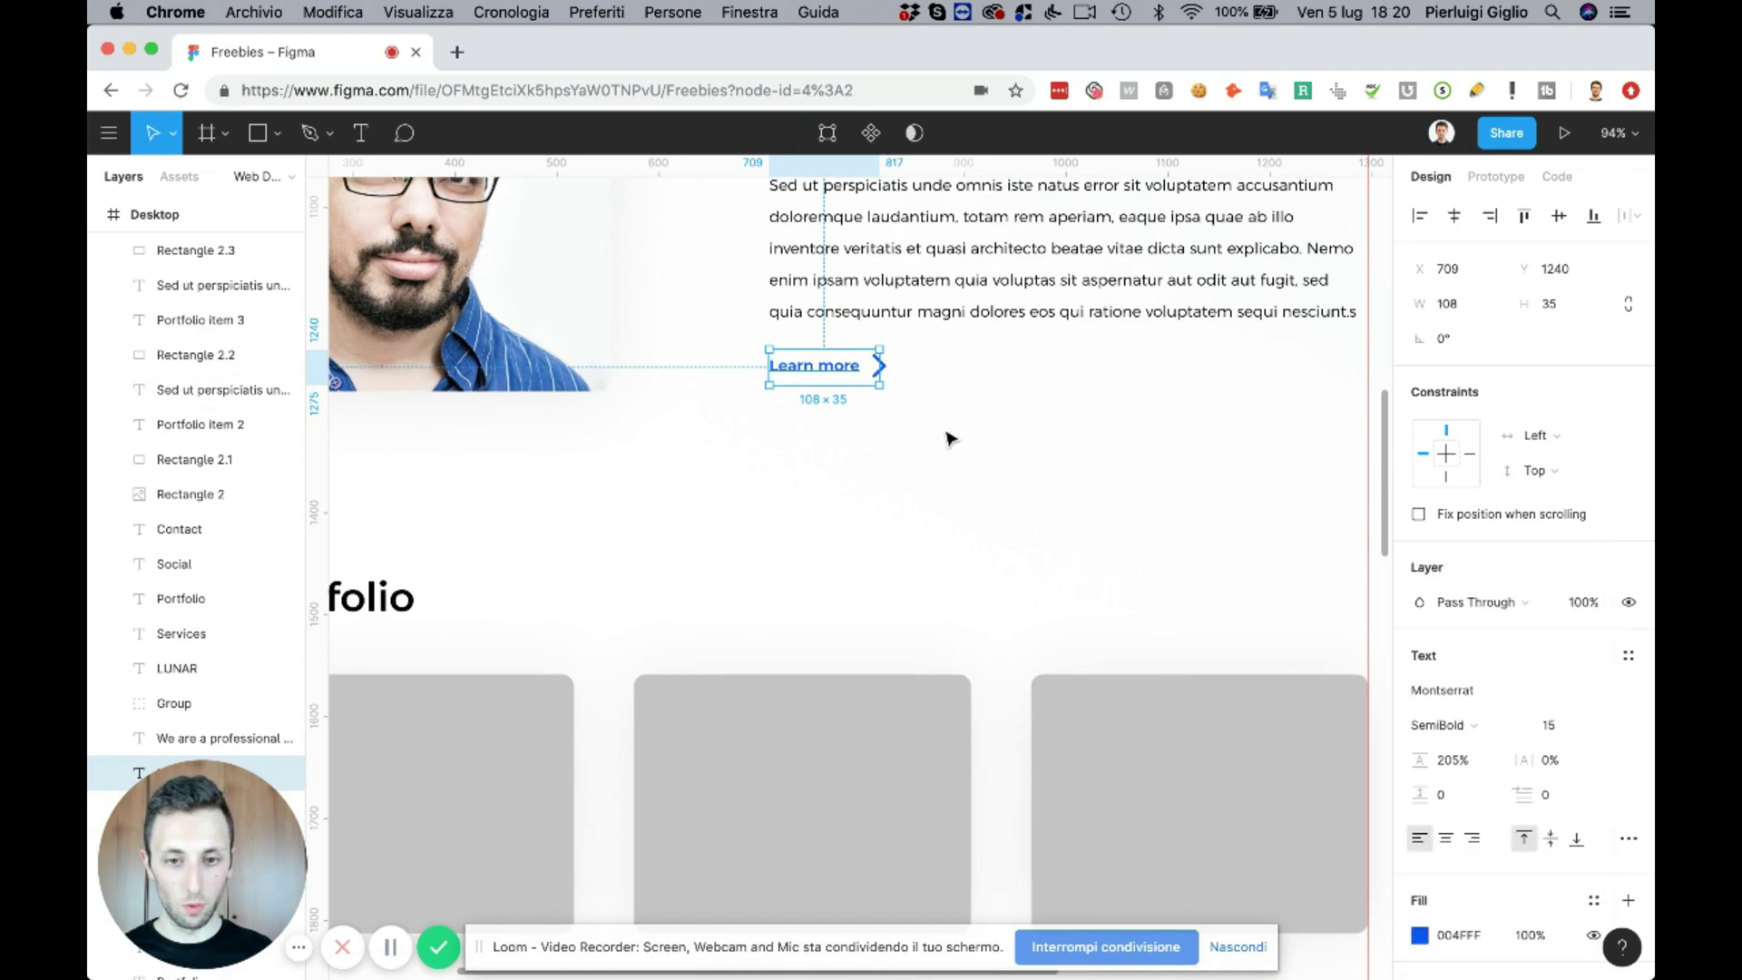
scroll(946, 439, "down", 2)
scroll(946, 440, "down", 1, "ctrl")
- Remove the VIEW MORE line under the first card's description
scroll(946, 439, "down", 8)
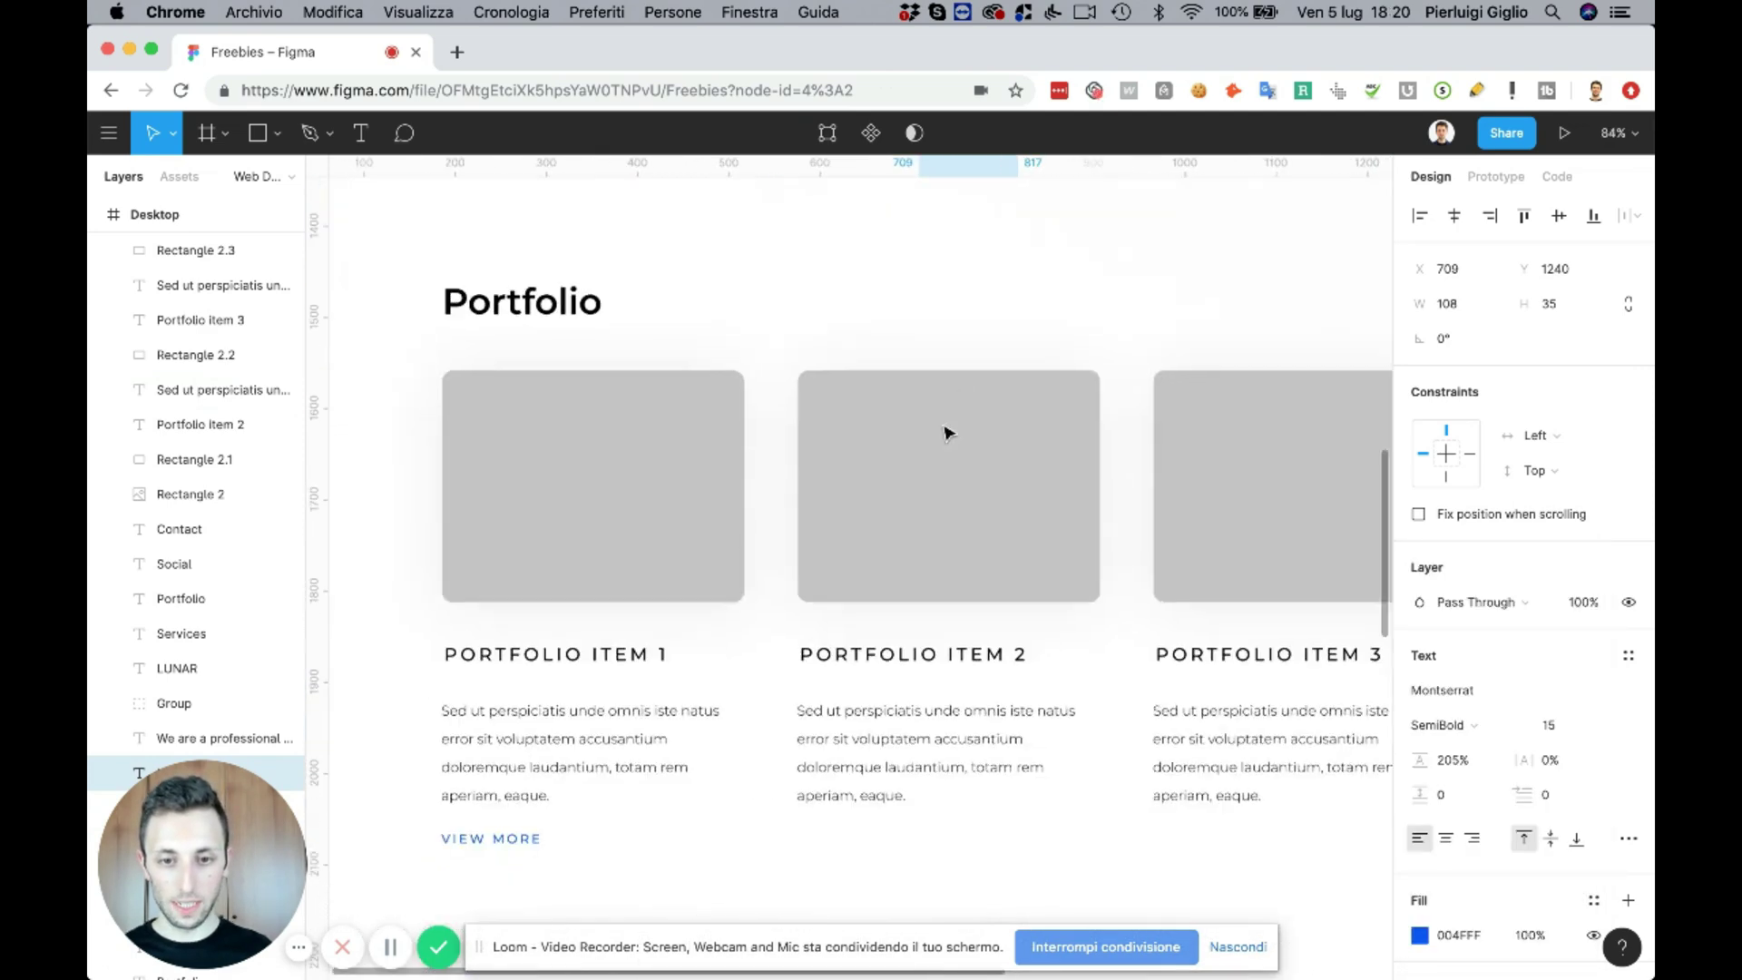
left_click(526, 754, "shift")
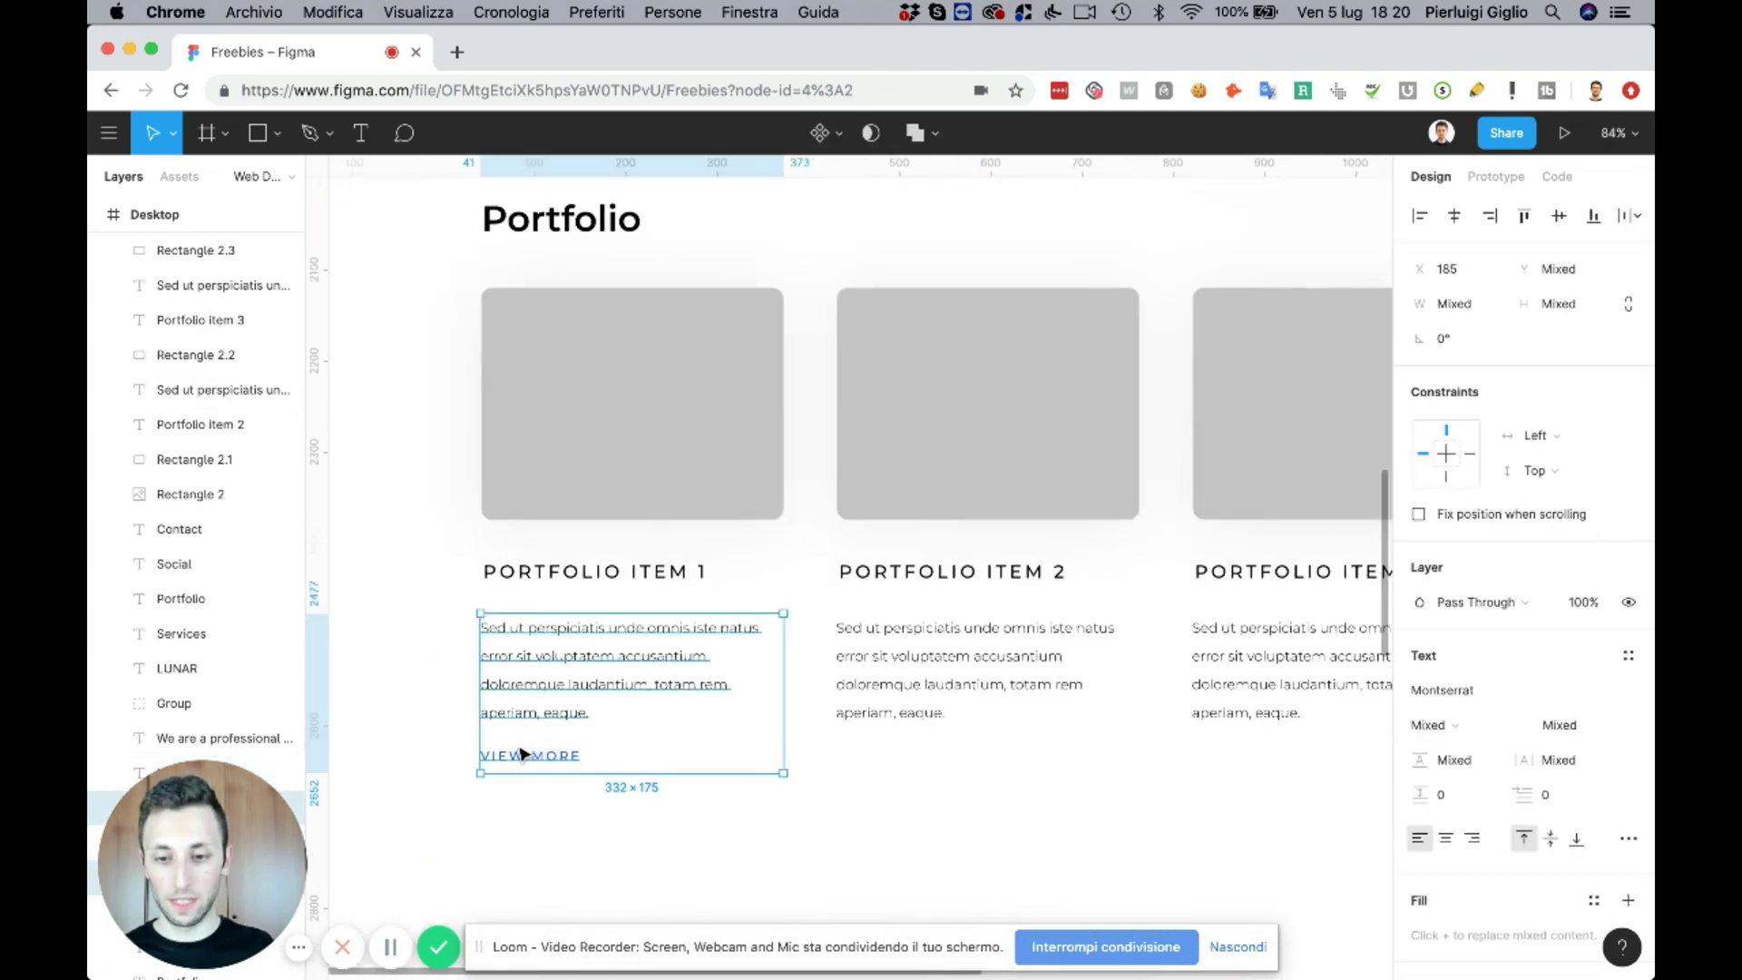
left_click(580, 821)
left_click(550, 761)
key("Escape")
scroll(552, 762, "up", 5)
scroll(550, 762, "down", 3, "ctrl")
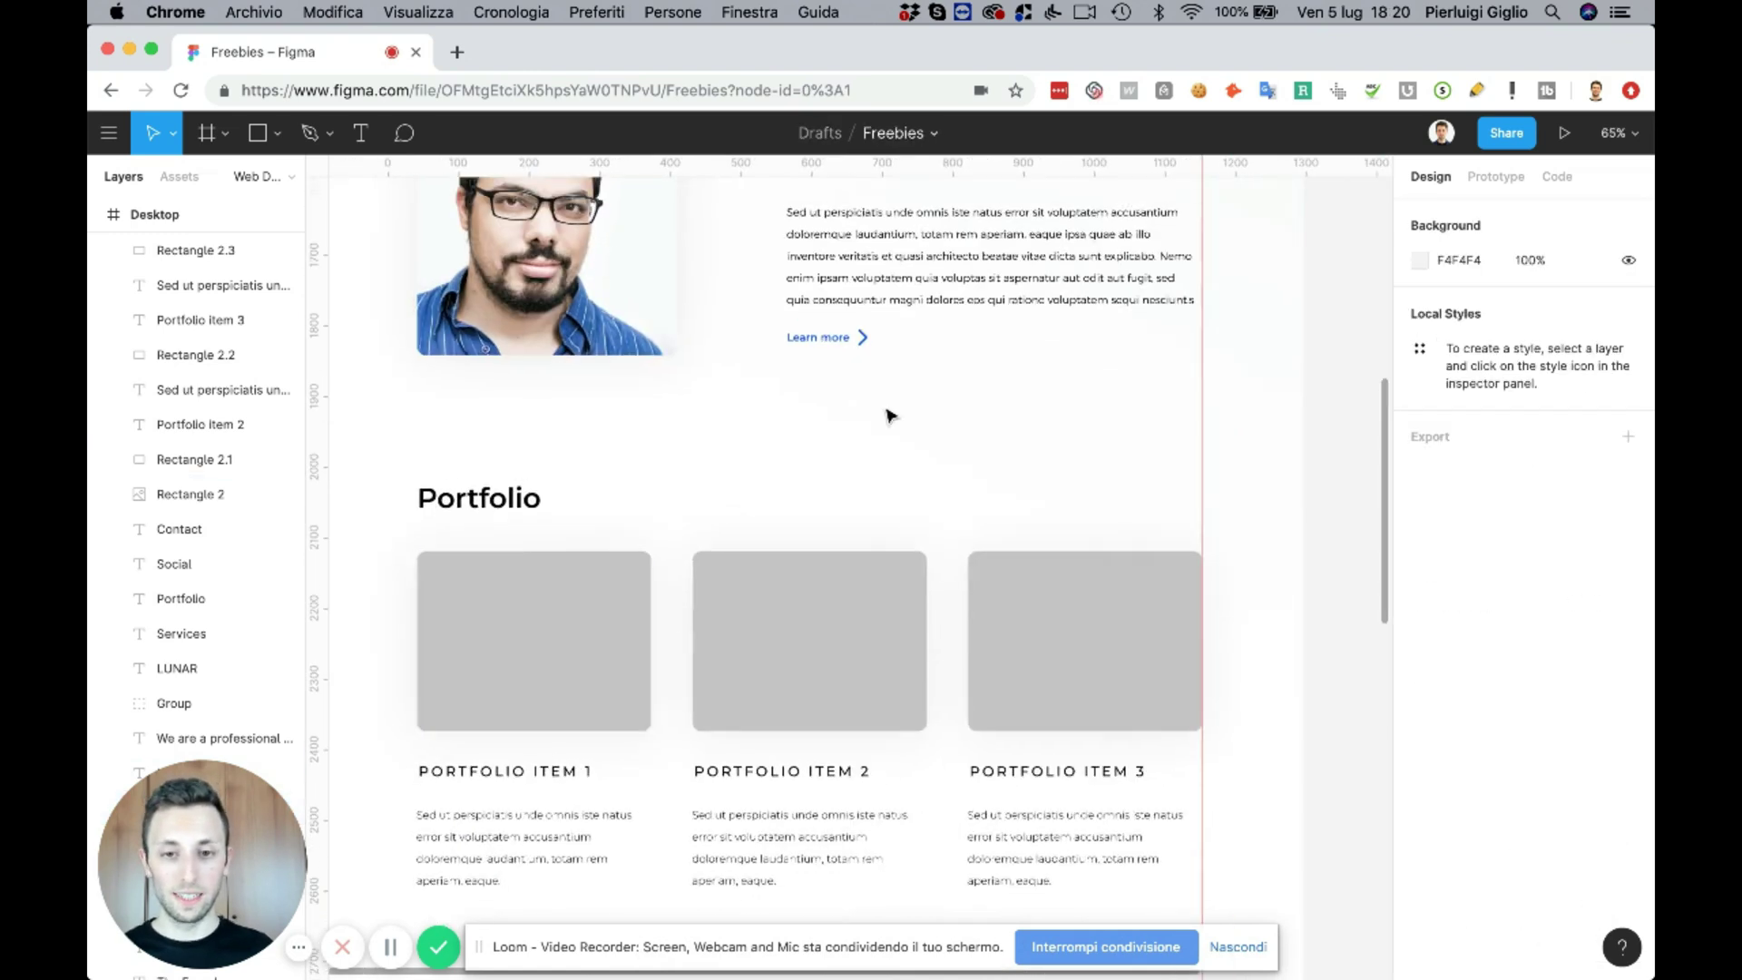
- Copy the Learn more text and arrow under Portfolio Item 2 and group them
left_click_drag(898, 381, 721, 702)
scroll(719, 700, "down", 2)
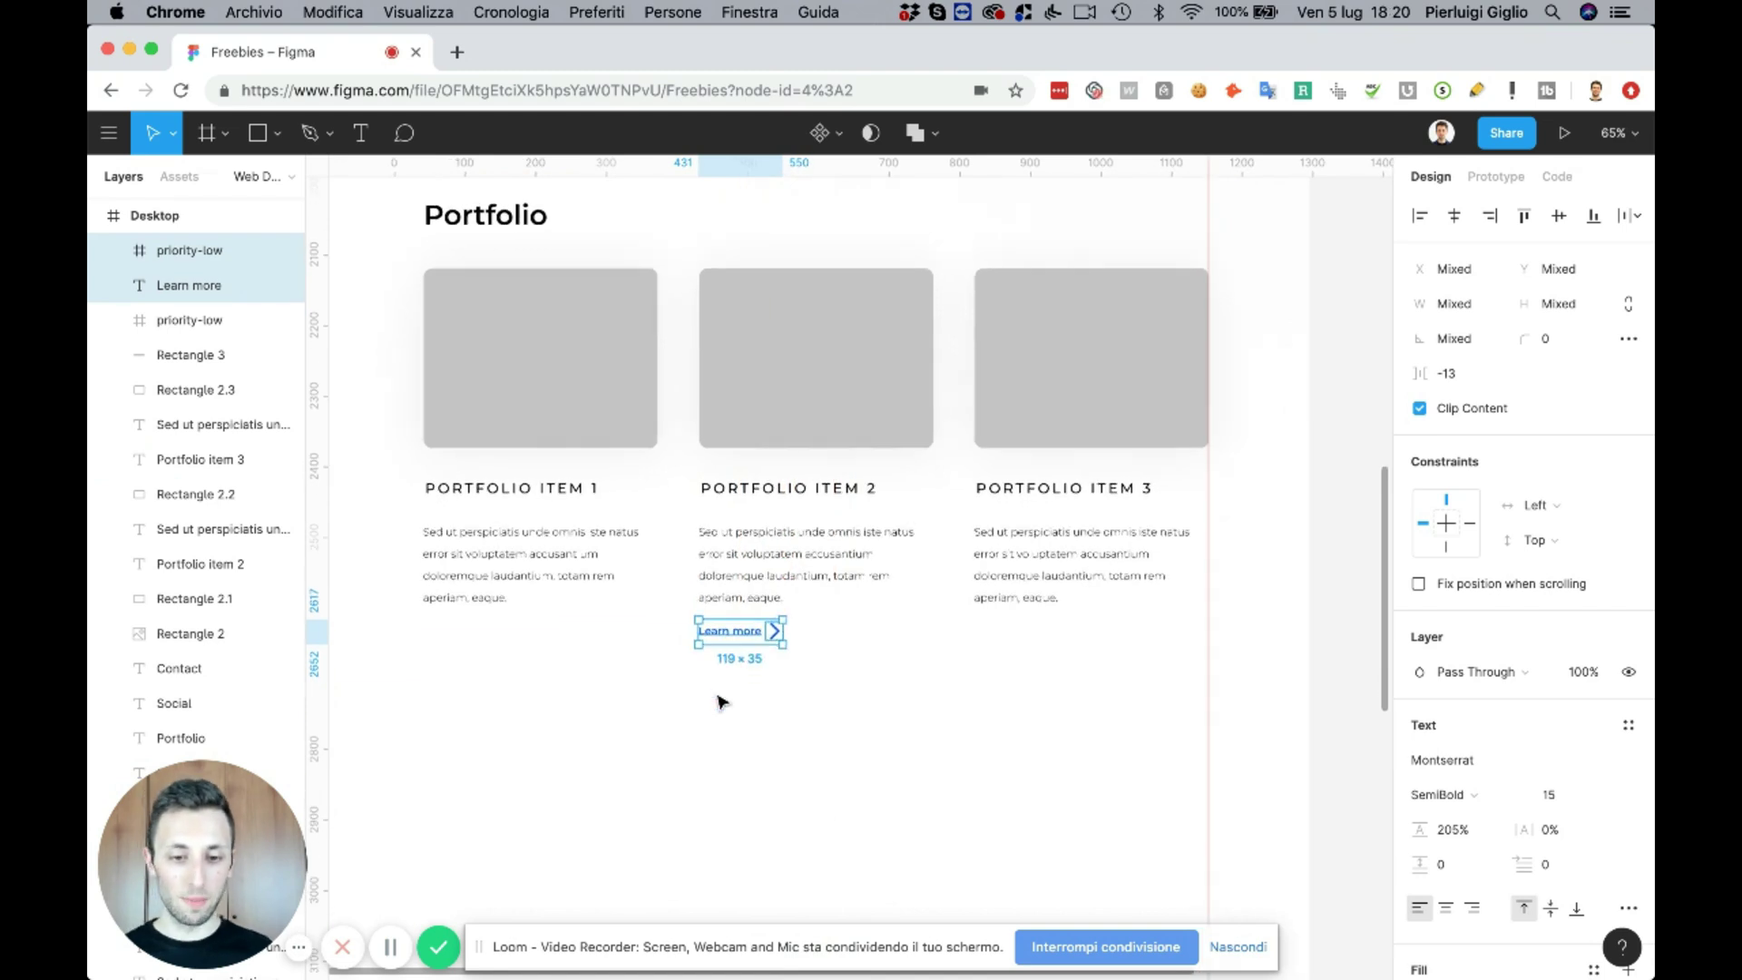
key("Down")
key("Down")
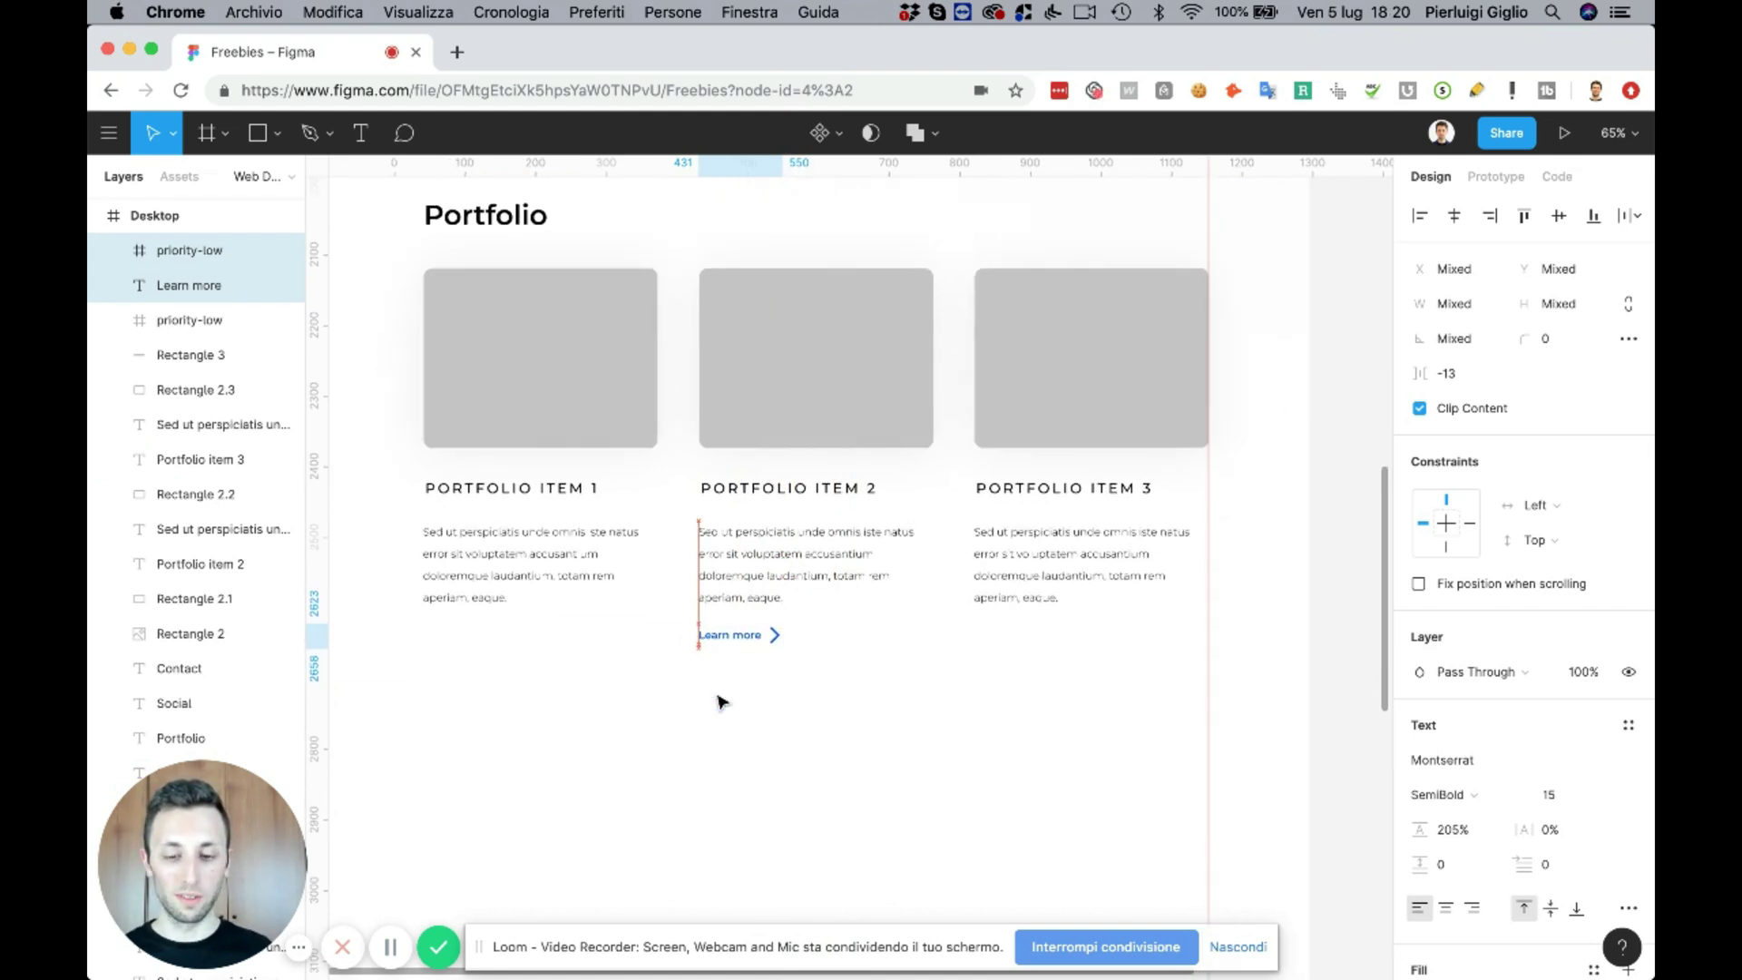
key("super+g")
scroll(739, 652, "up", 2)
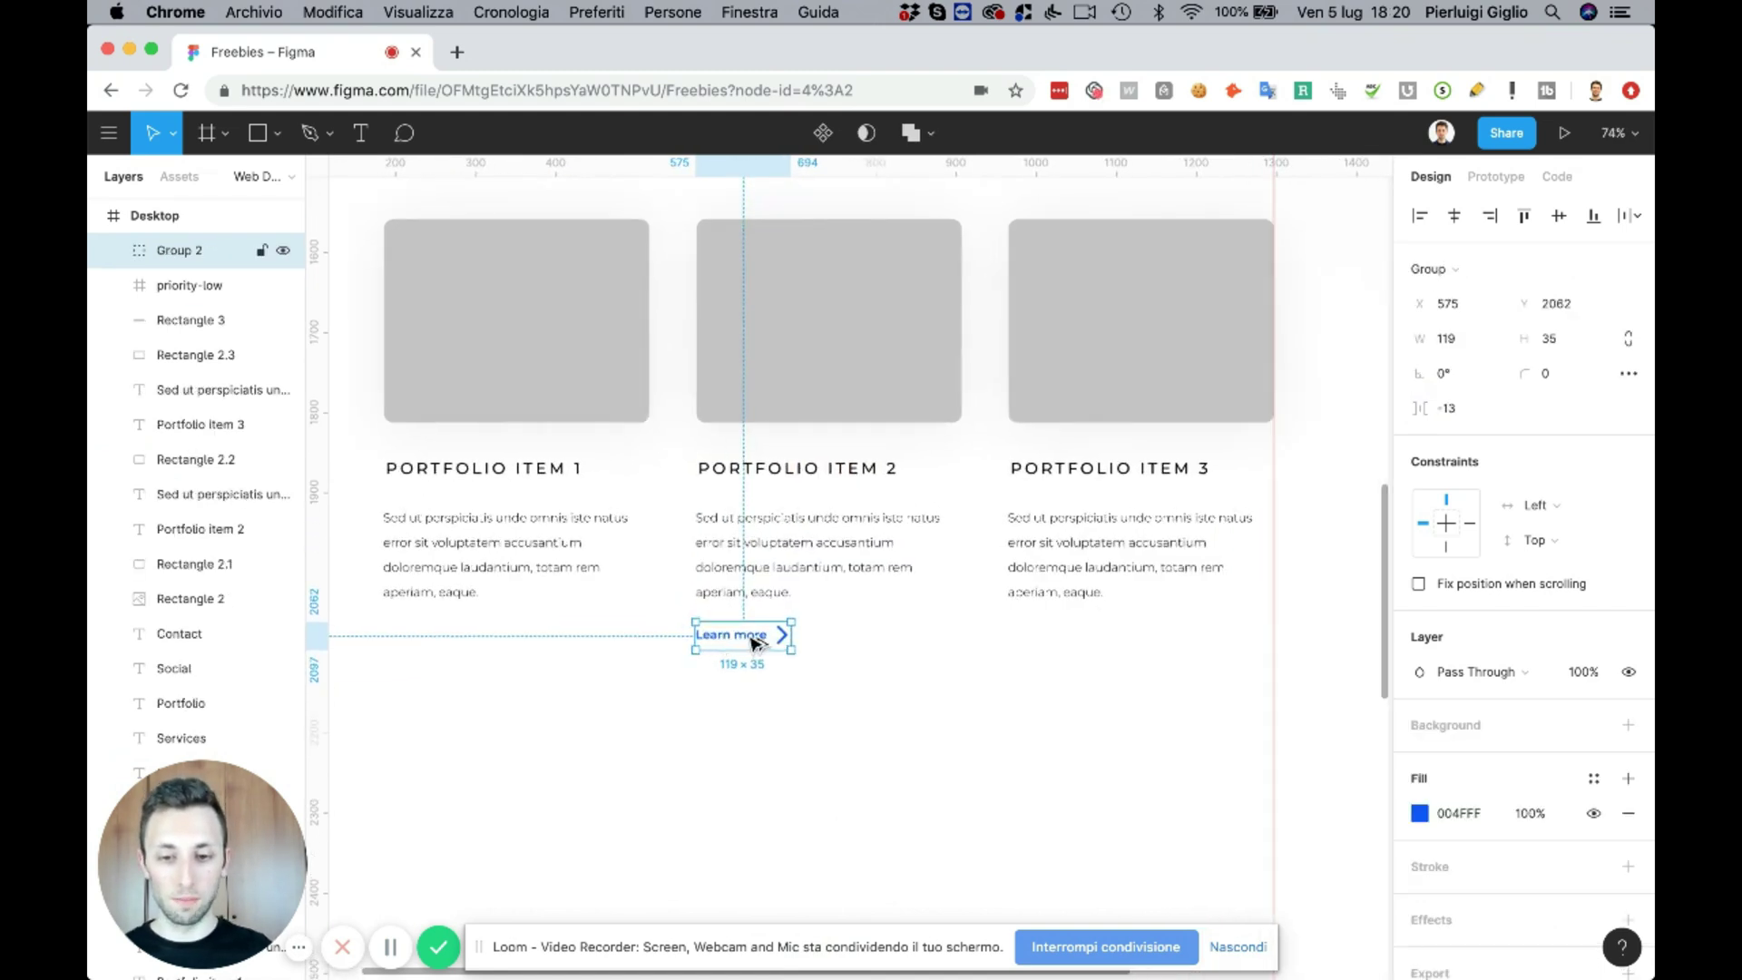
- Alt-drag copies of the grouped Learn more link under the first and third cards
left_click_drag(751, 642, 439, 635)
key("ctrl+Down")
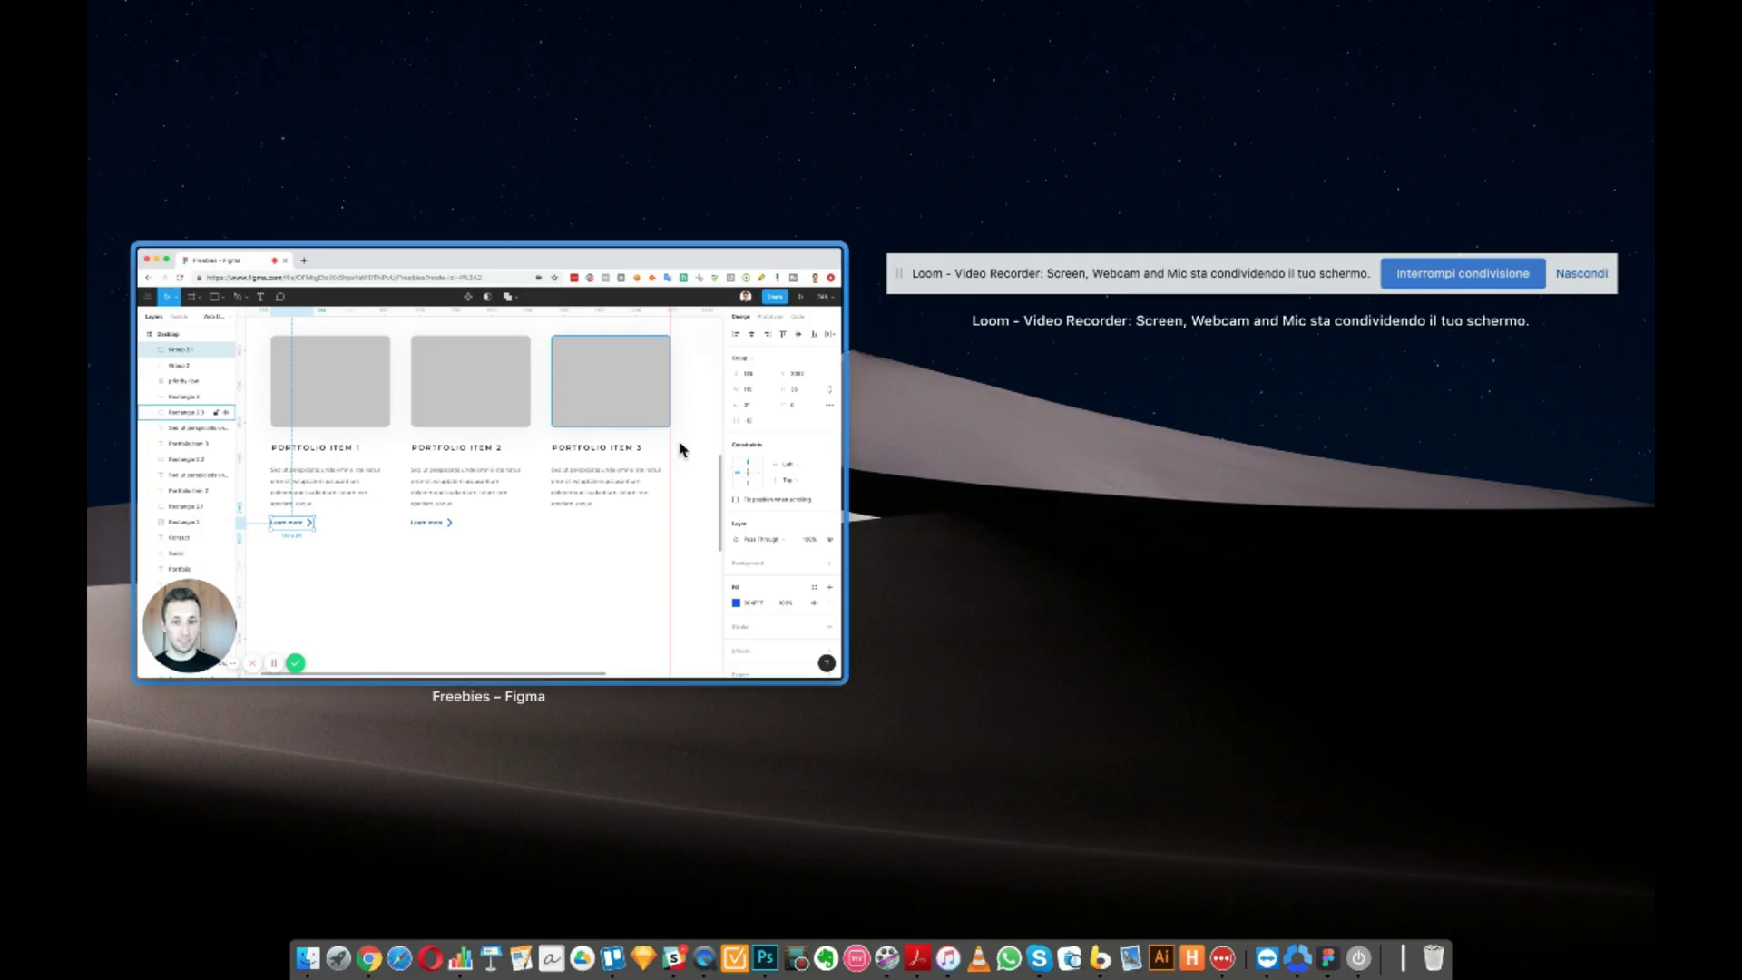
left_click(648, 478)
left_click(1590, 72)
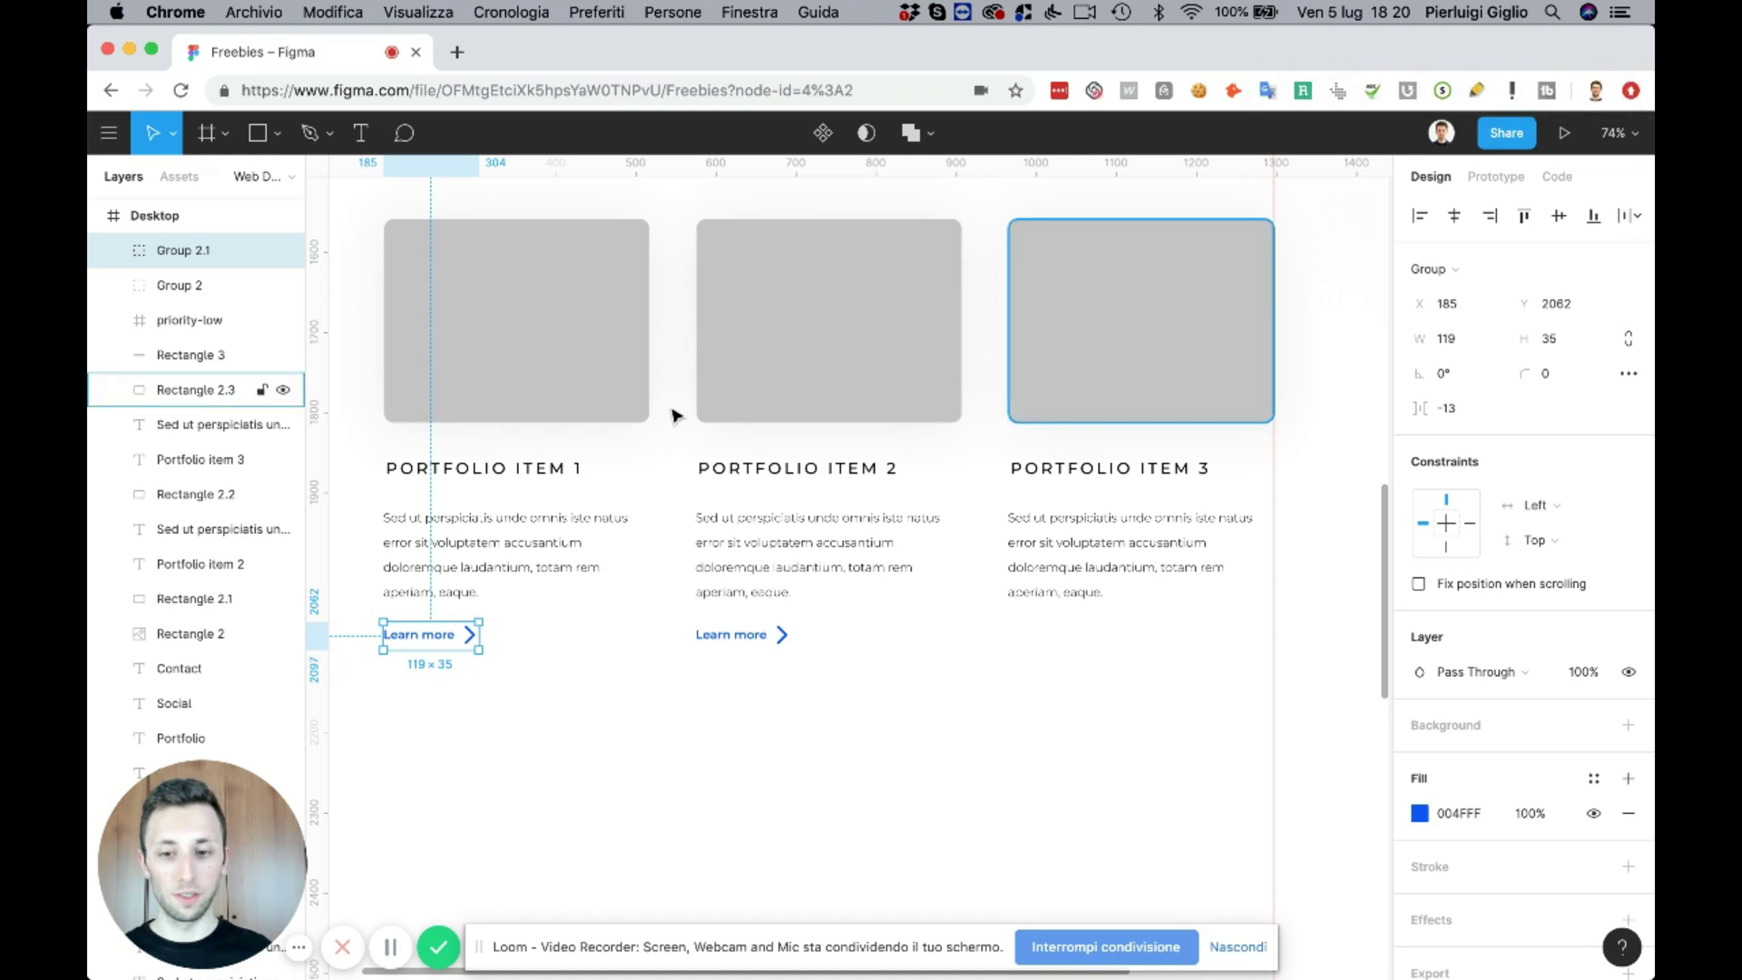
left_click_drag(441, 645, 1062, 638)
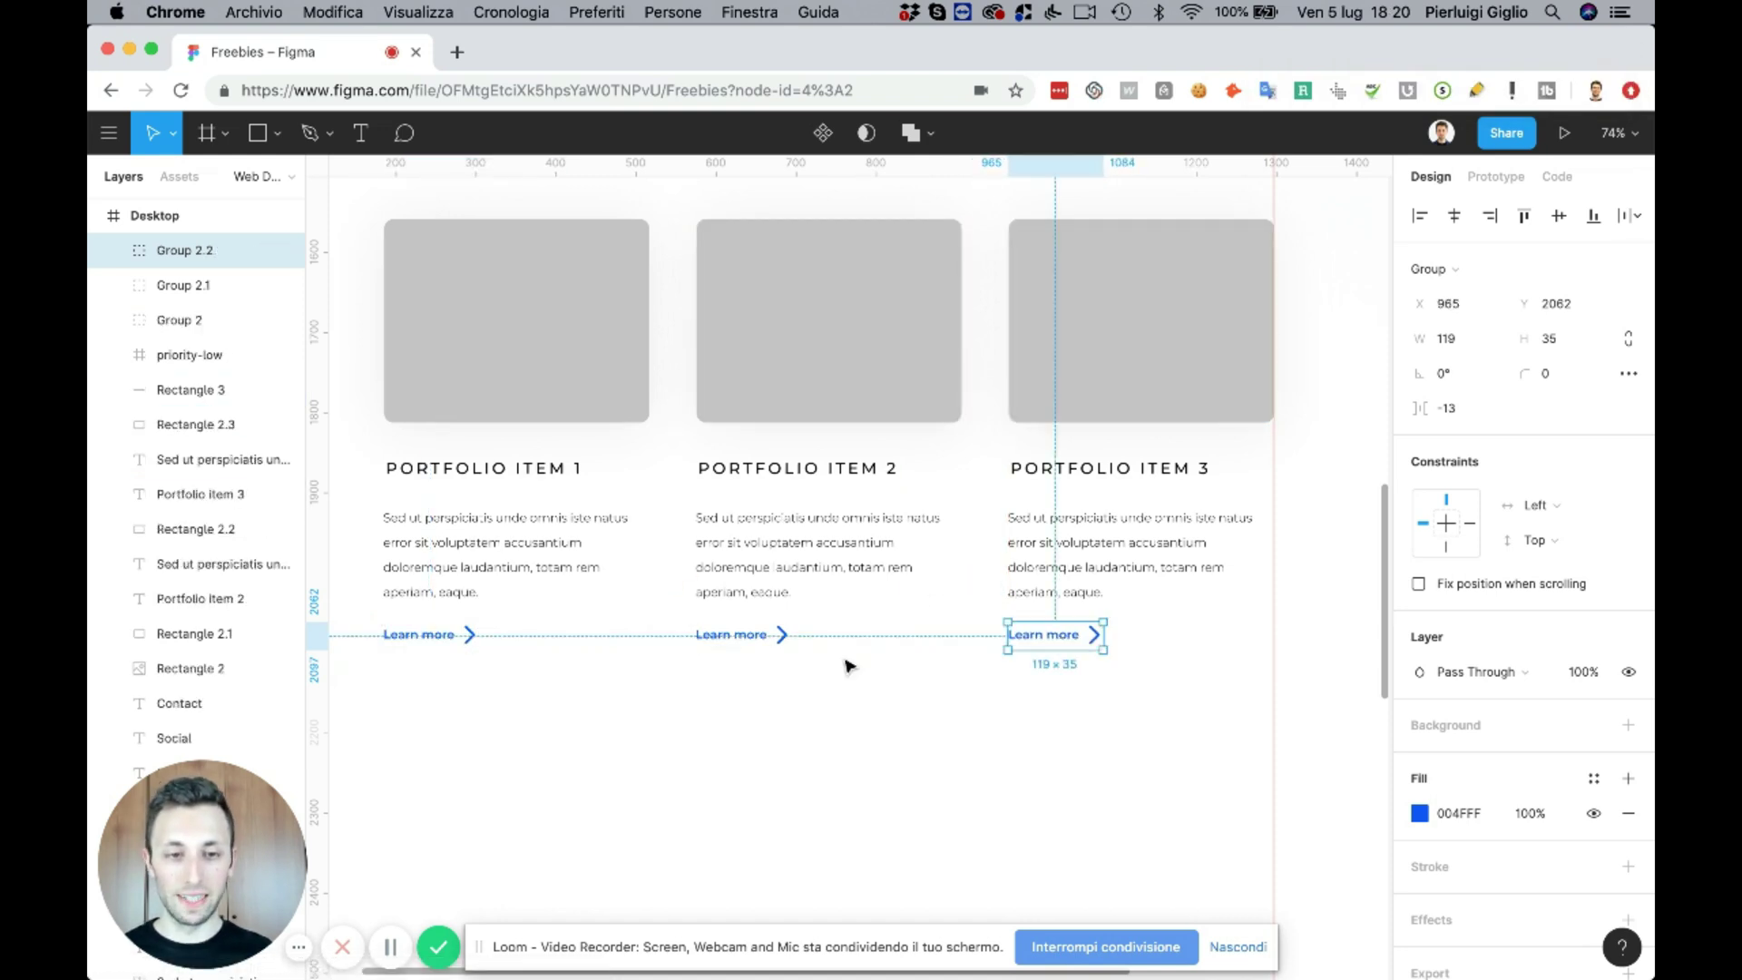
scroll(821, 672, "down", 2)
scroll(820, 672, "left", 1)
scroll(821, 676, "down", 3)
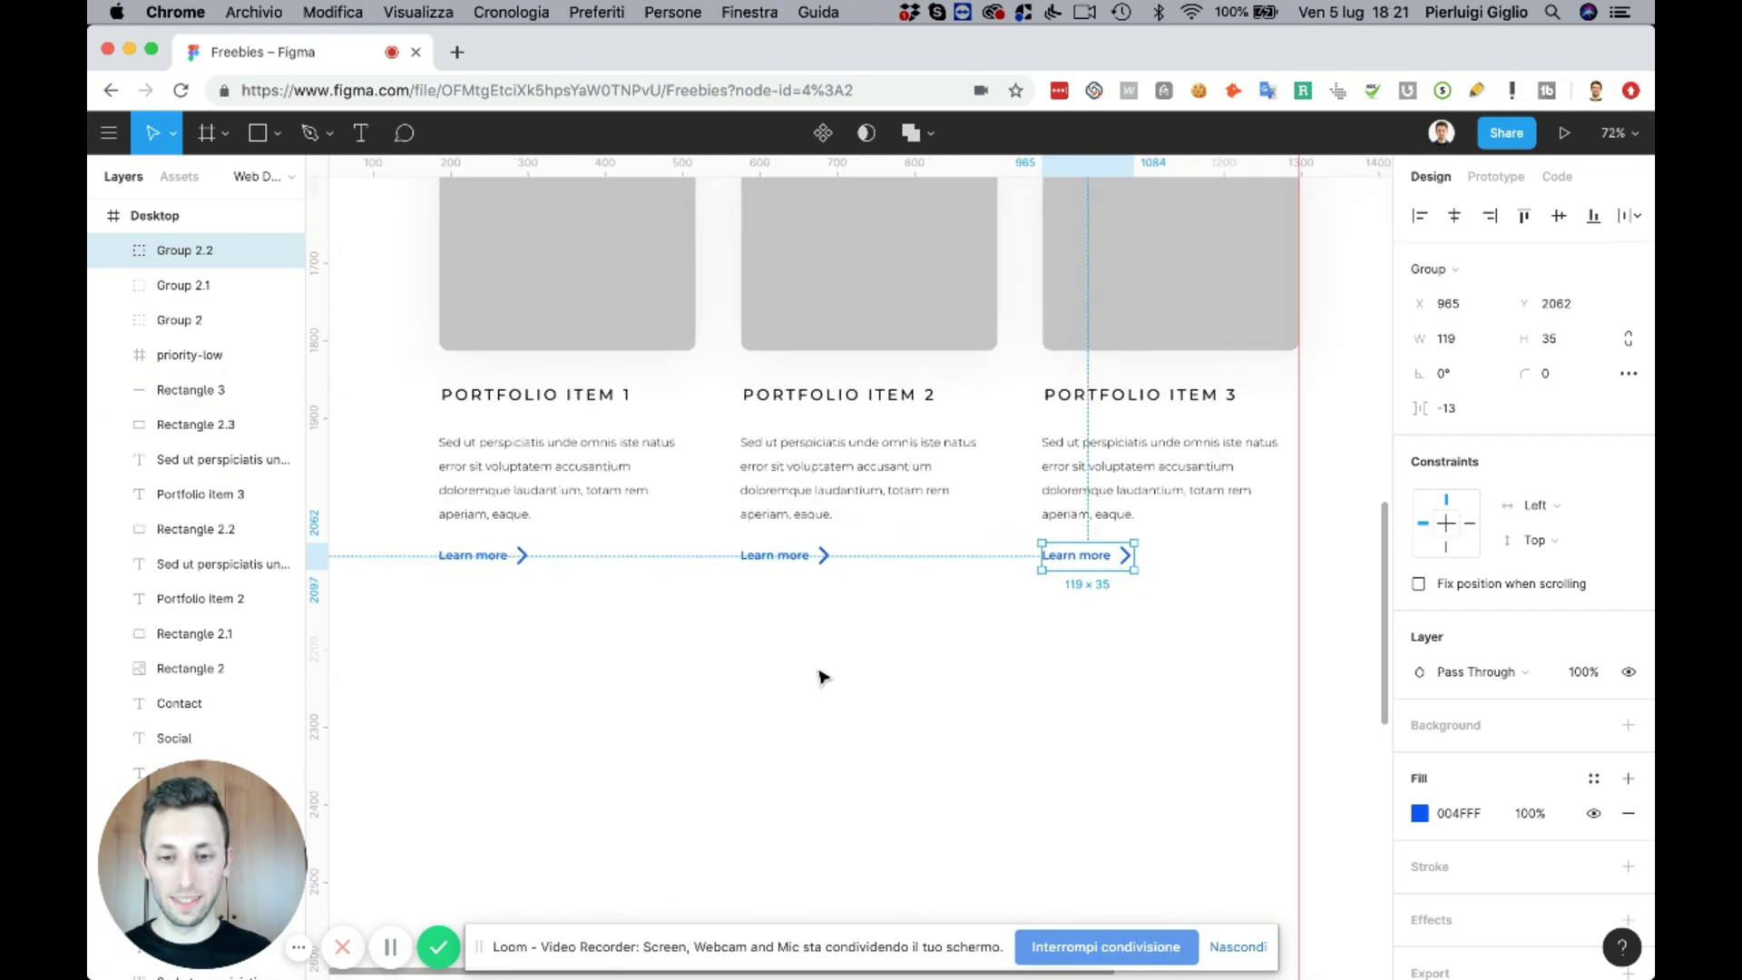
scroll(820, 677, "up", 3)
scroll(820, 677, "down", 3)
left_click(813, 847)
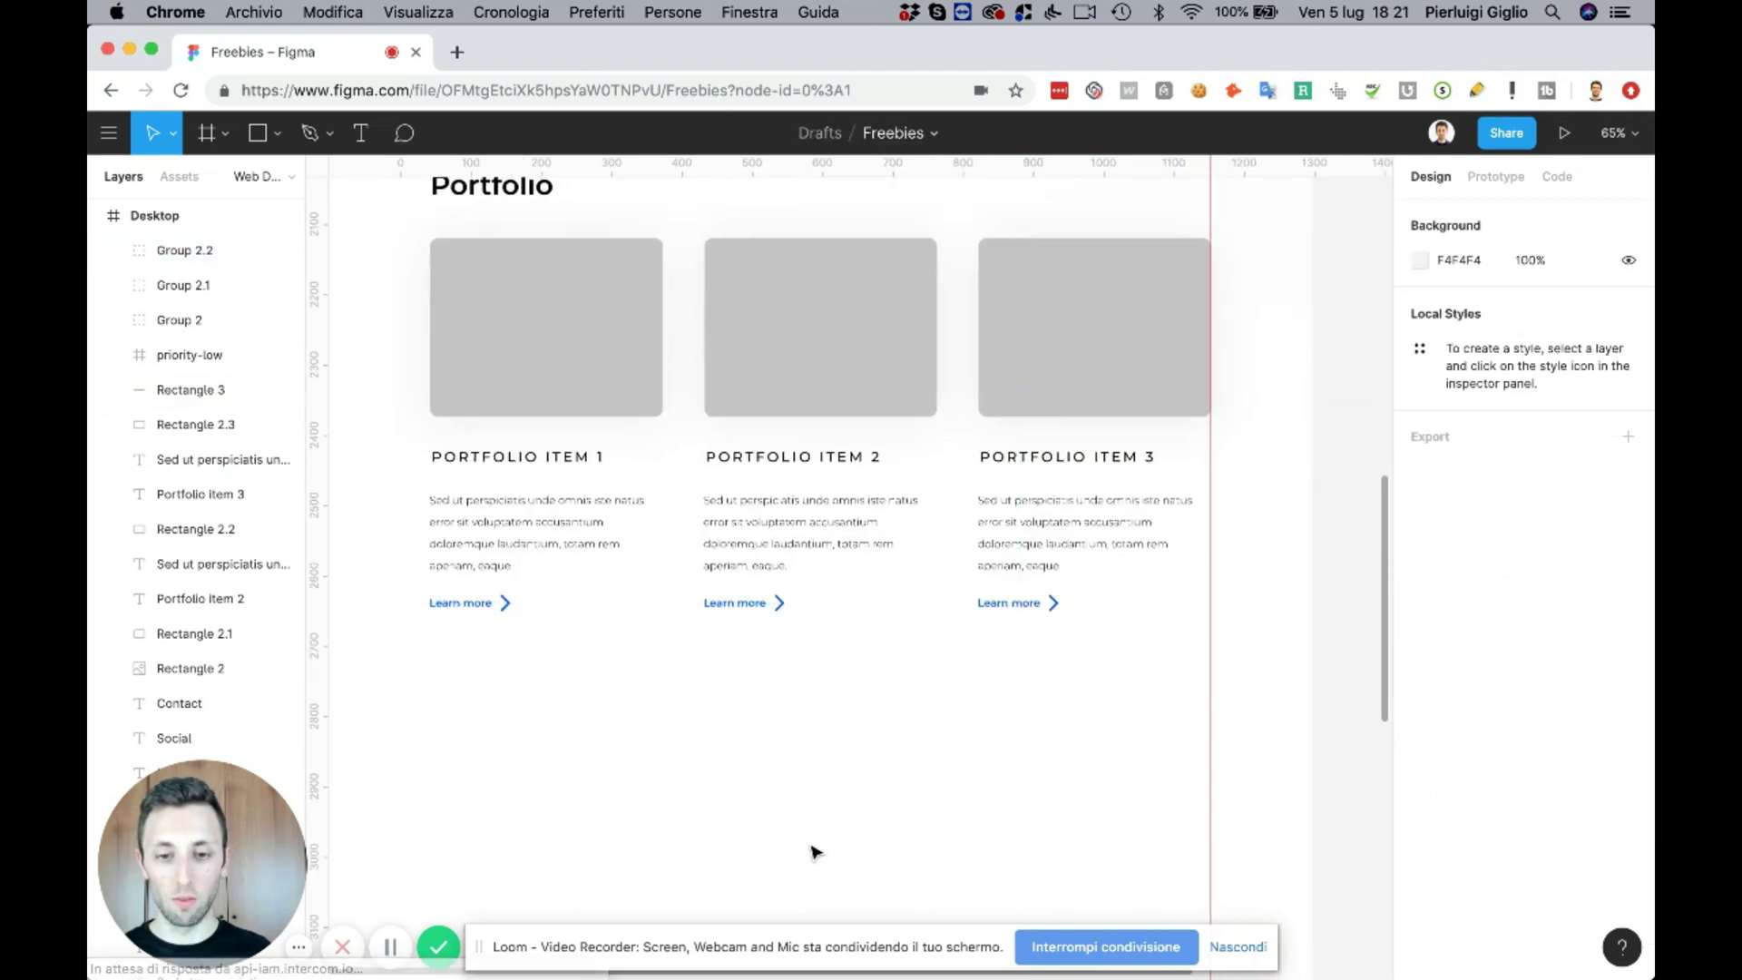
scroll(813, 850, "down", 2)
scroll(833, 613, "down", 2)
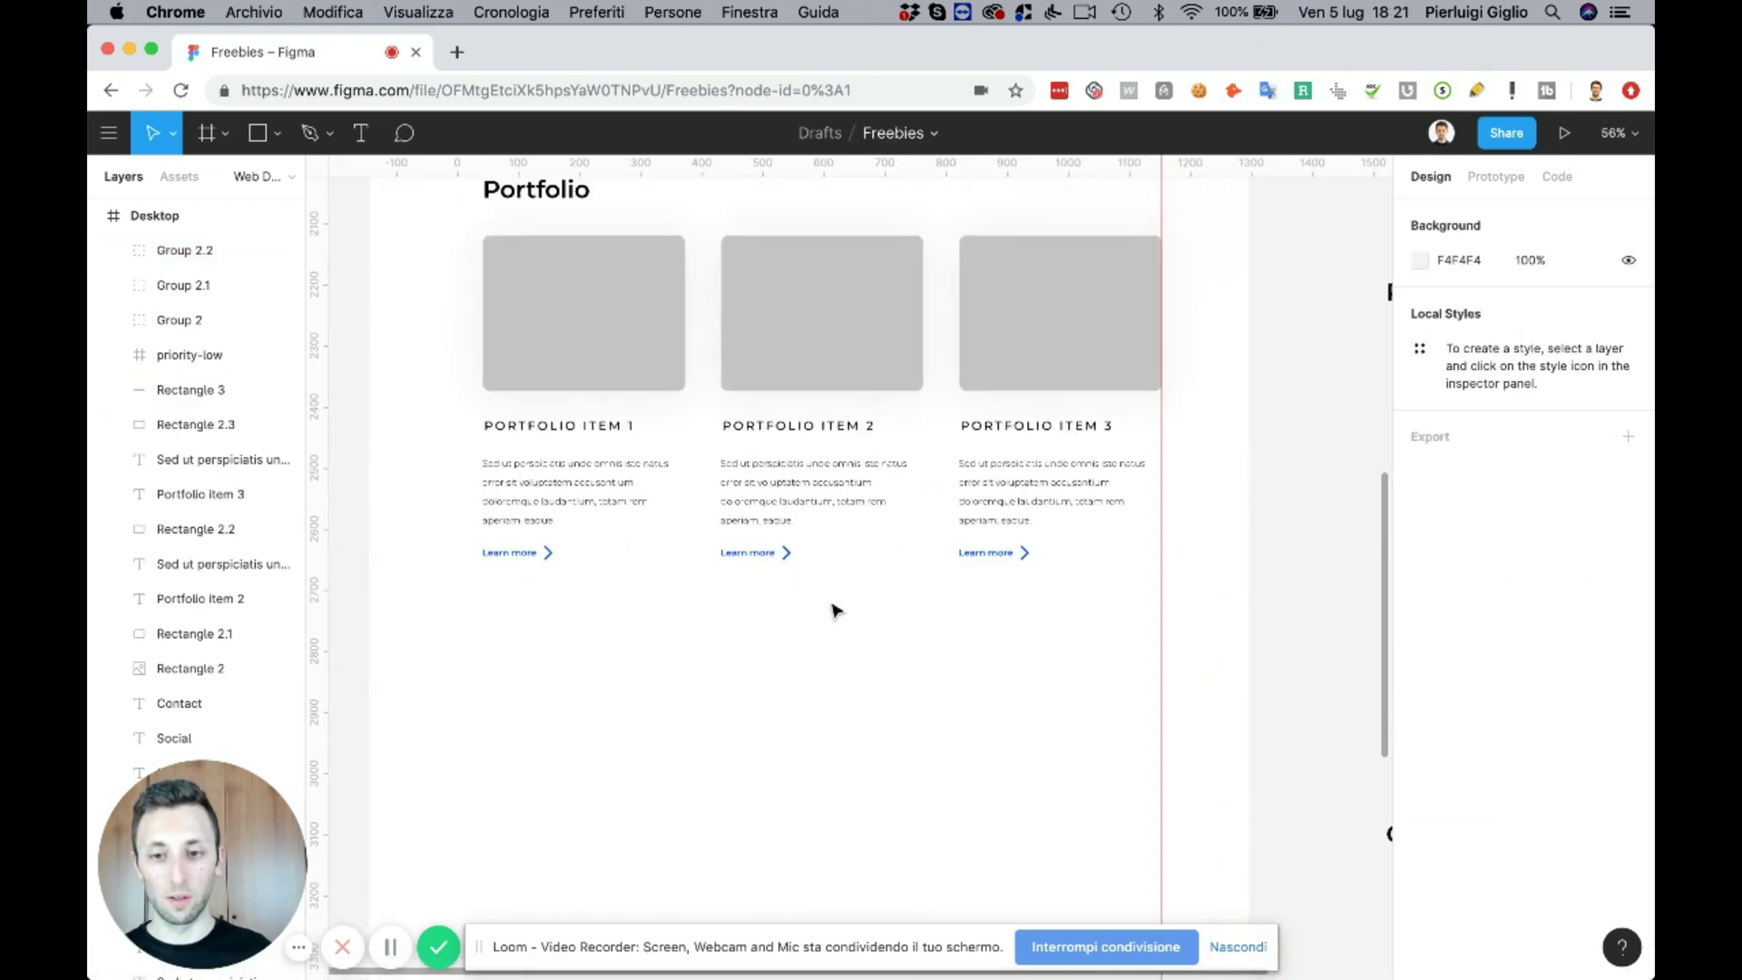
scroll(833, 612, "down", 3)
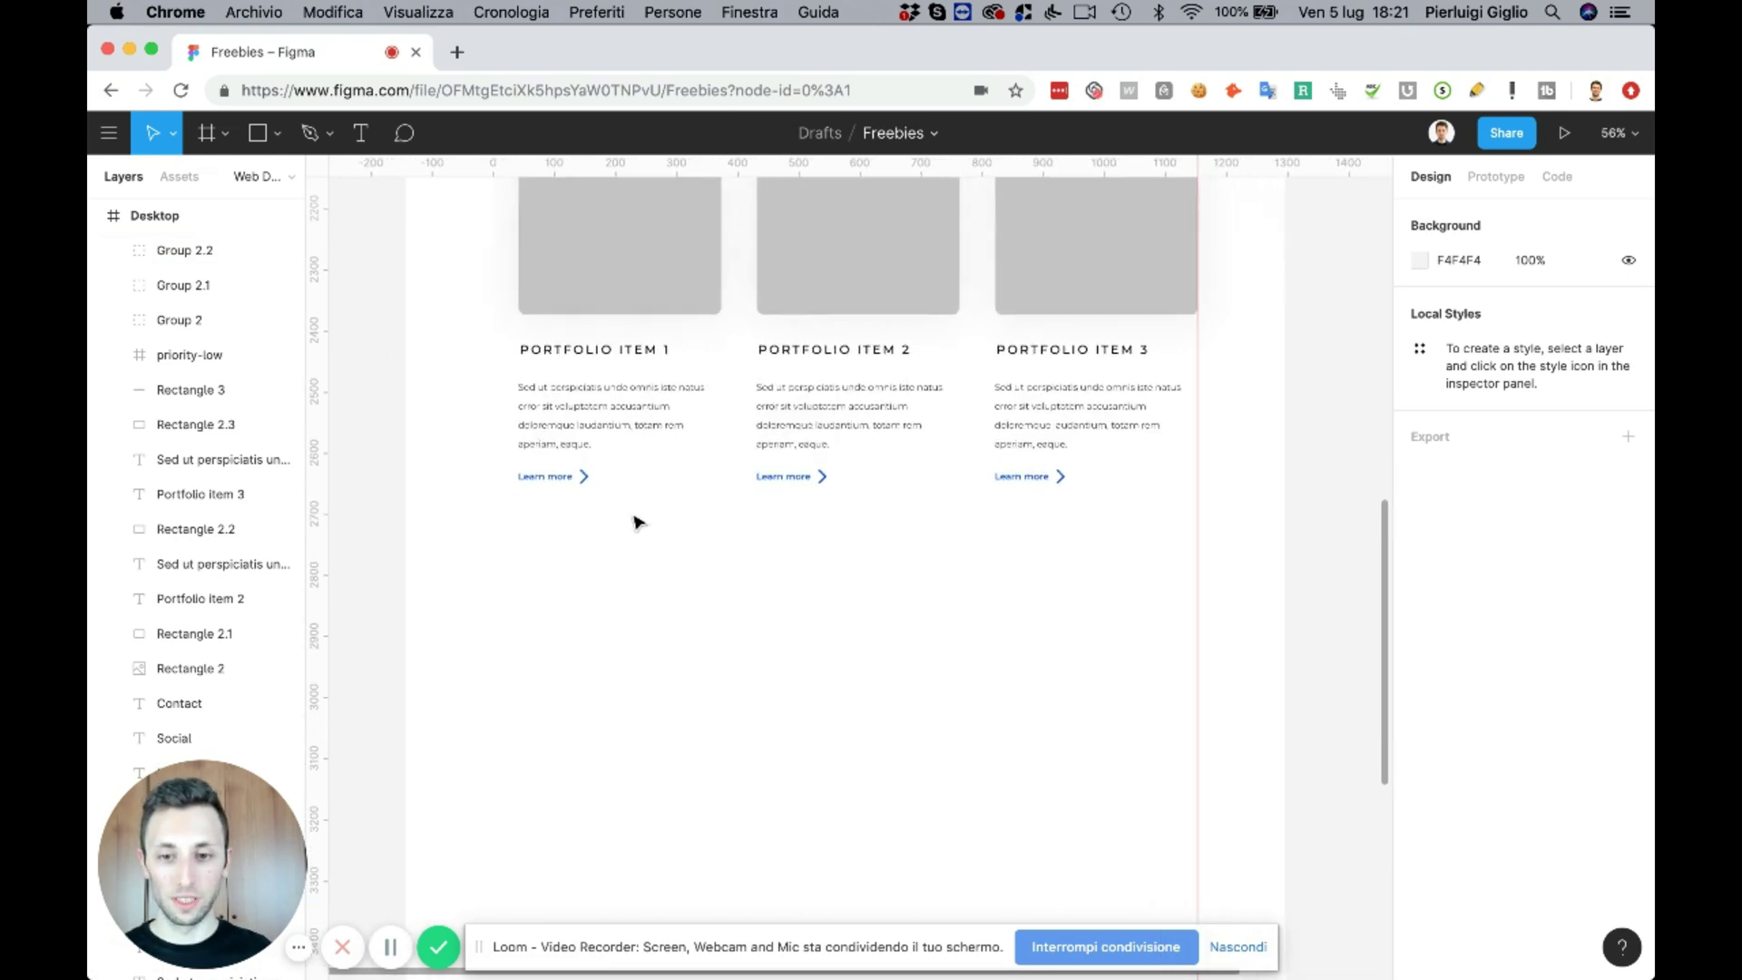
scroll(634, 518, "up", 5)
scroll(638, 523, "up", 3)
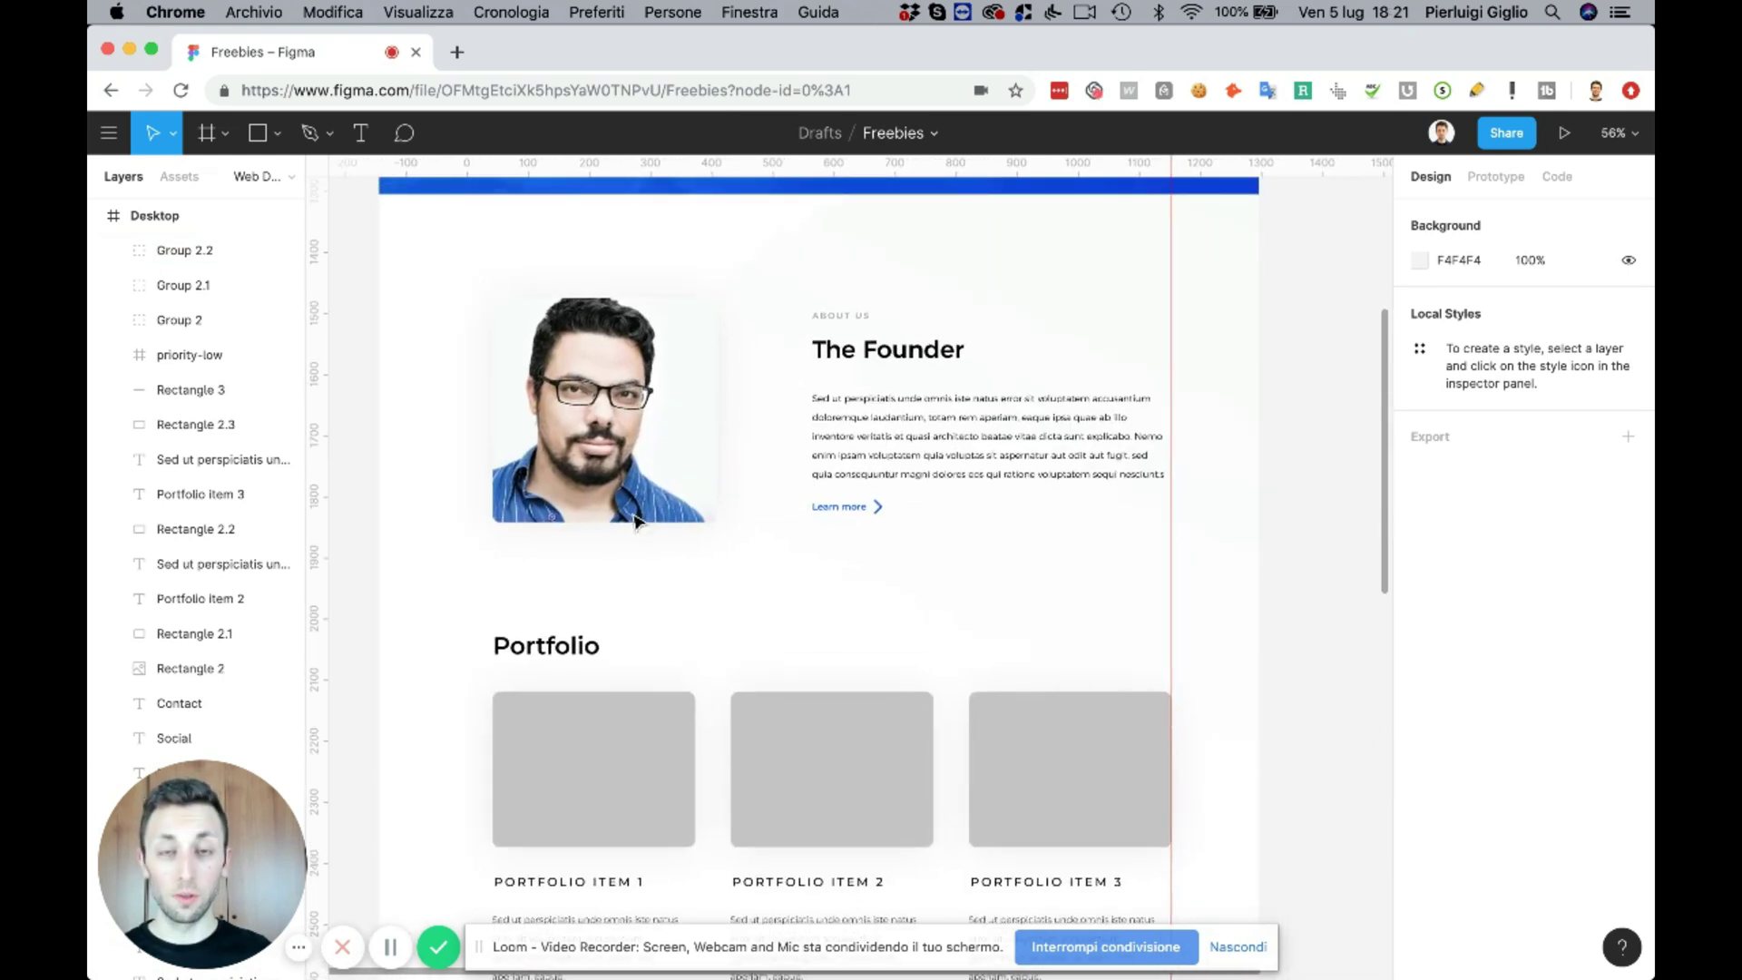
scroll(638, 522, "down", 2)
scroll(638, 523, "down", 2)
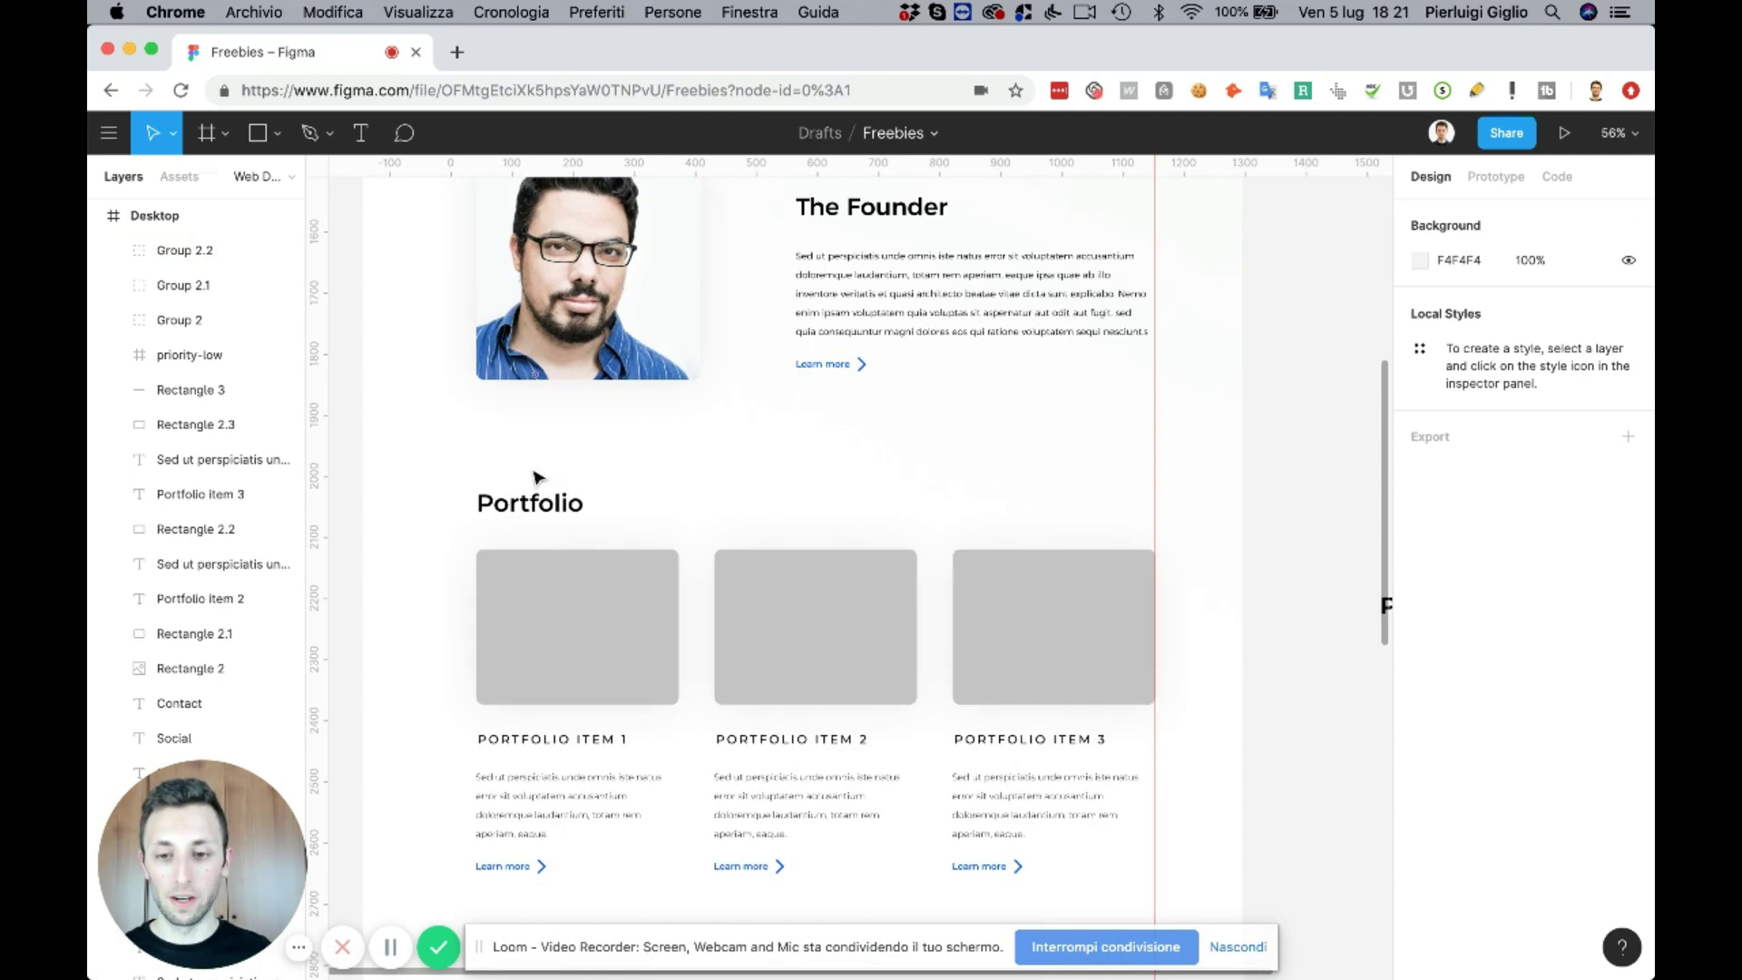
left_click(553, 509)
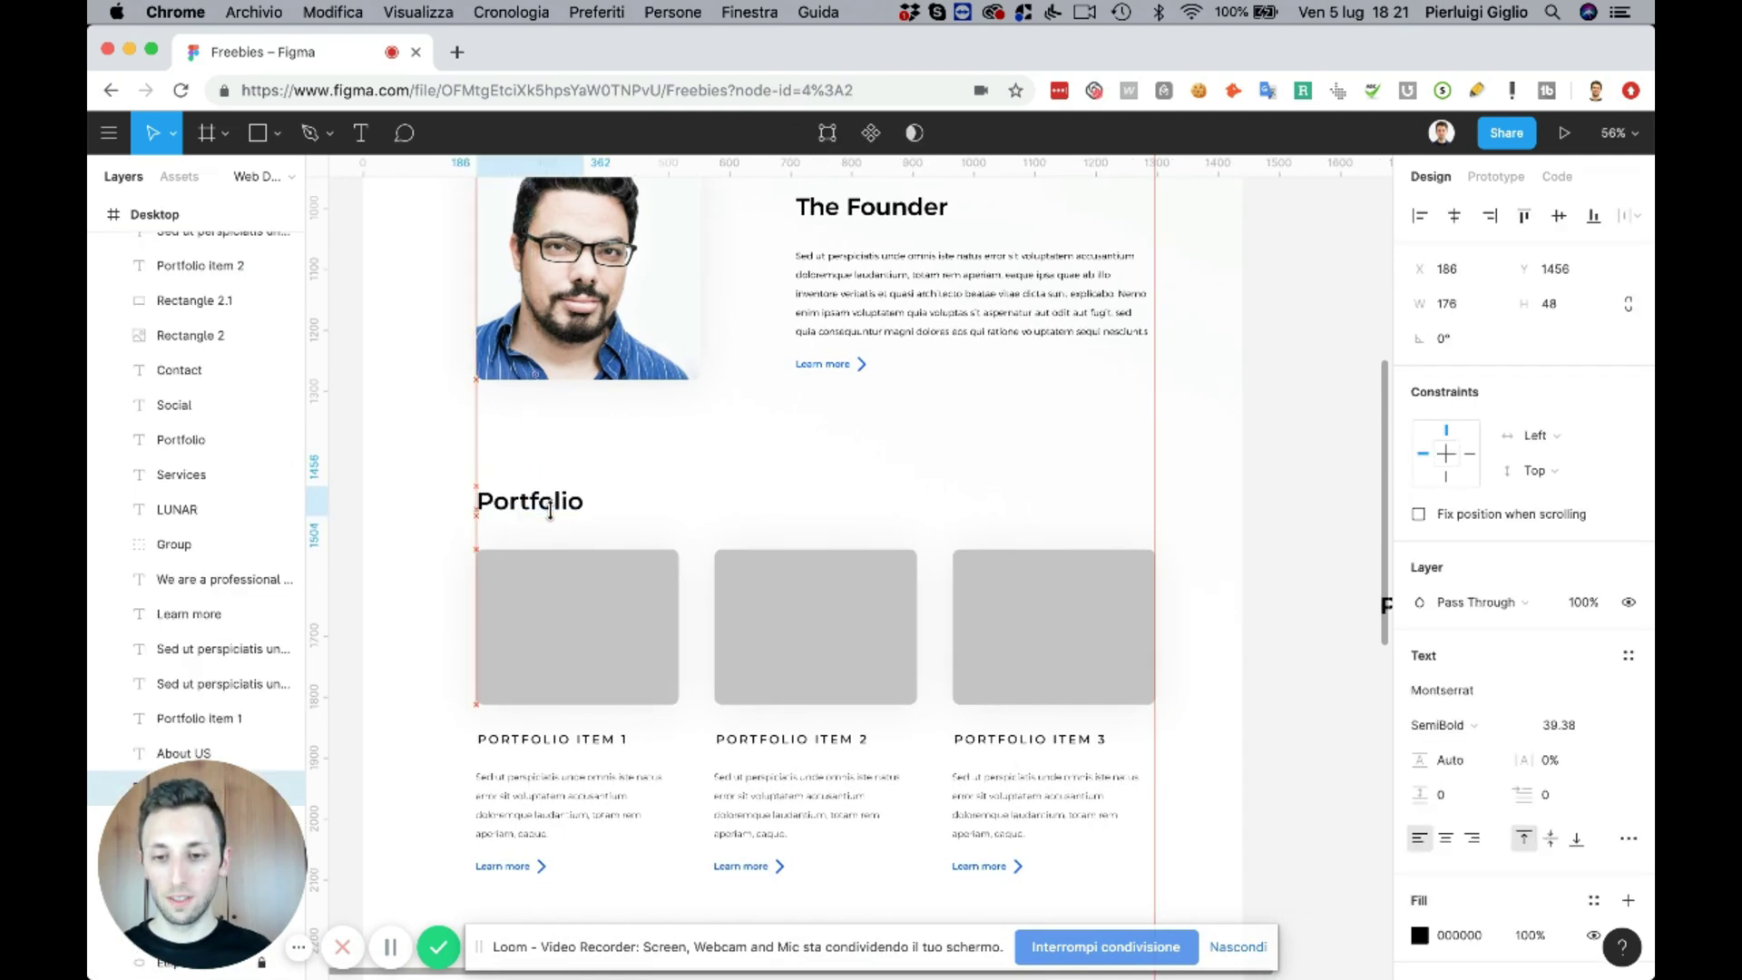
left_click(662, 509)
scroll(662, 510, "up", 2)
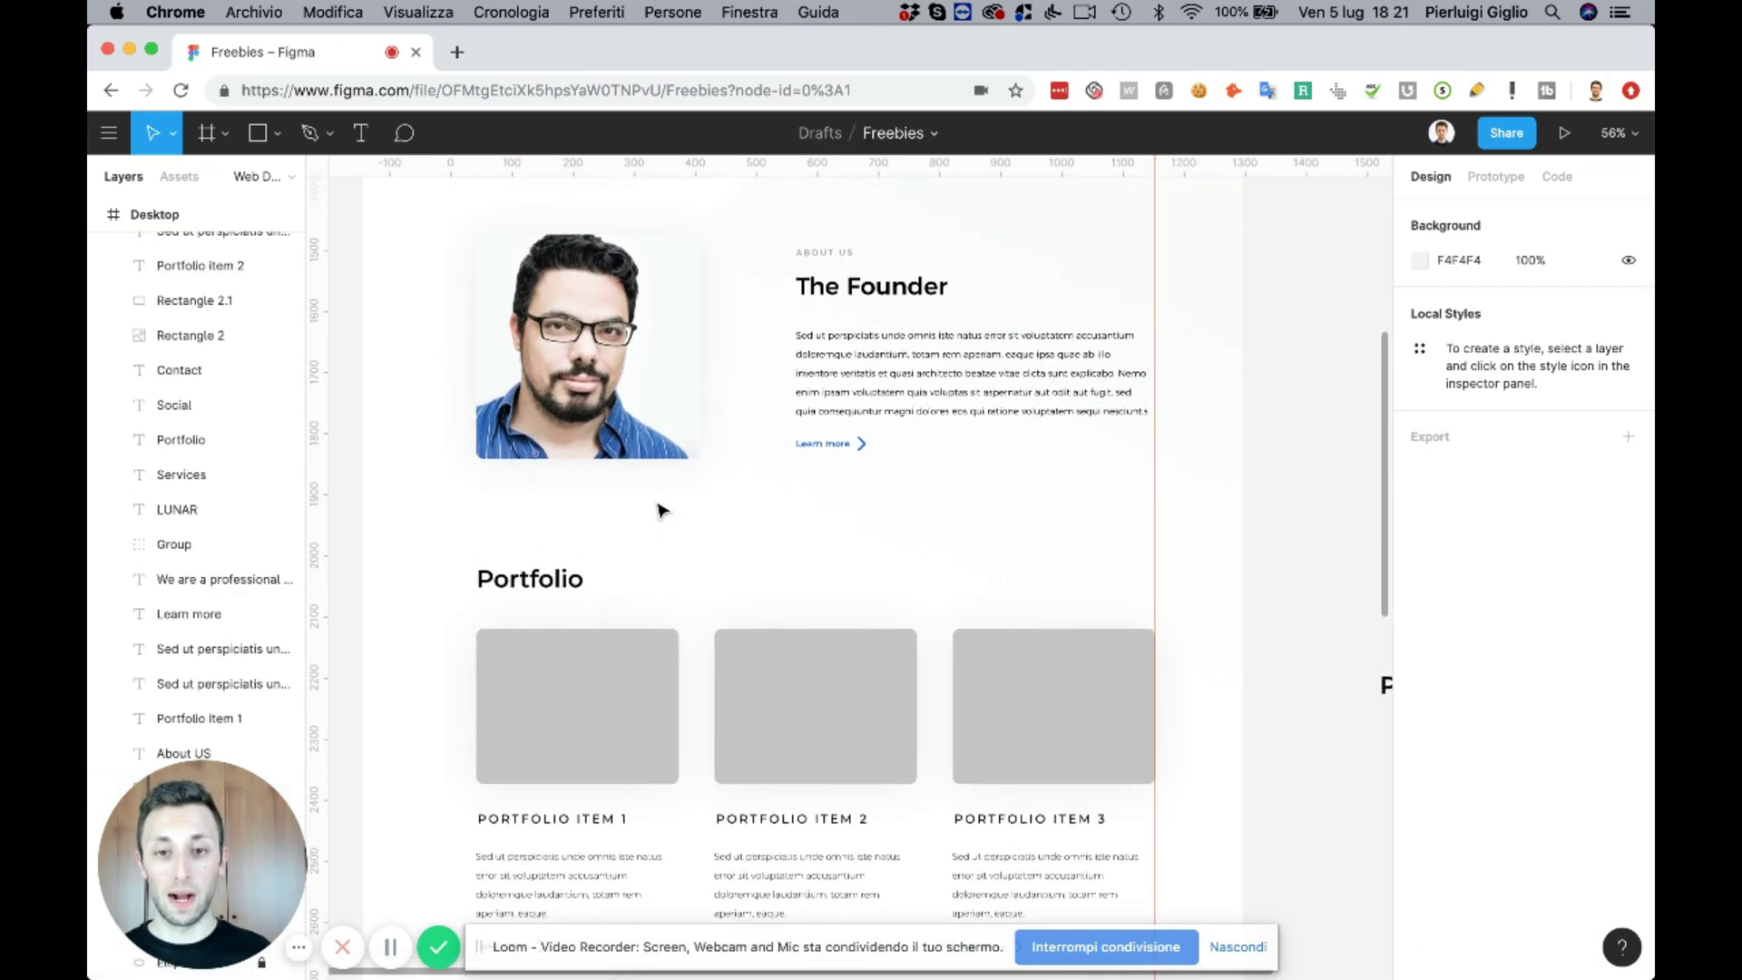
scroll(660, 510, "down", 2)
scroll(660, 510, "down", 1)
scroll(659, 510, "down", 1)
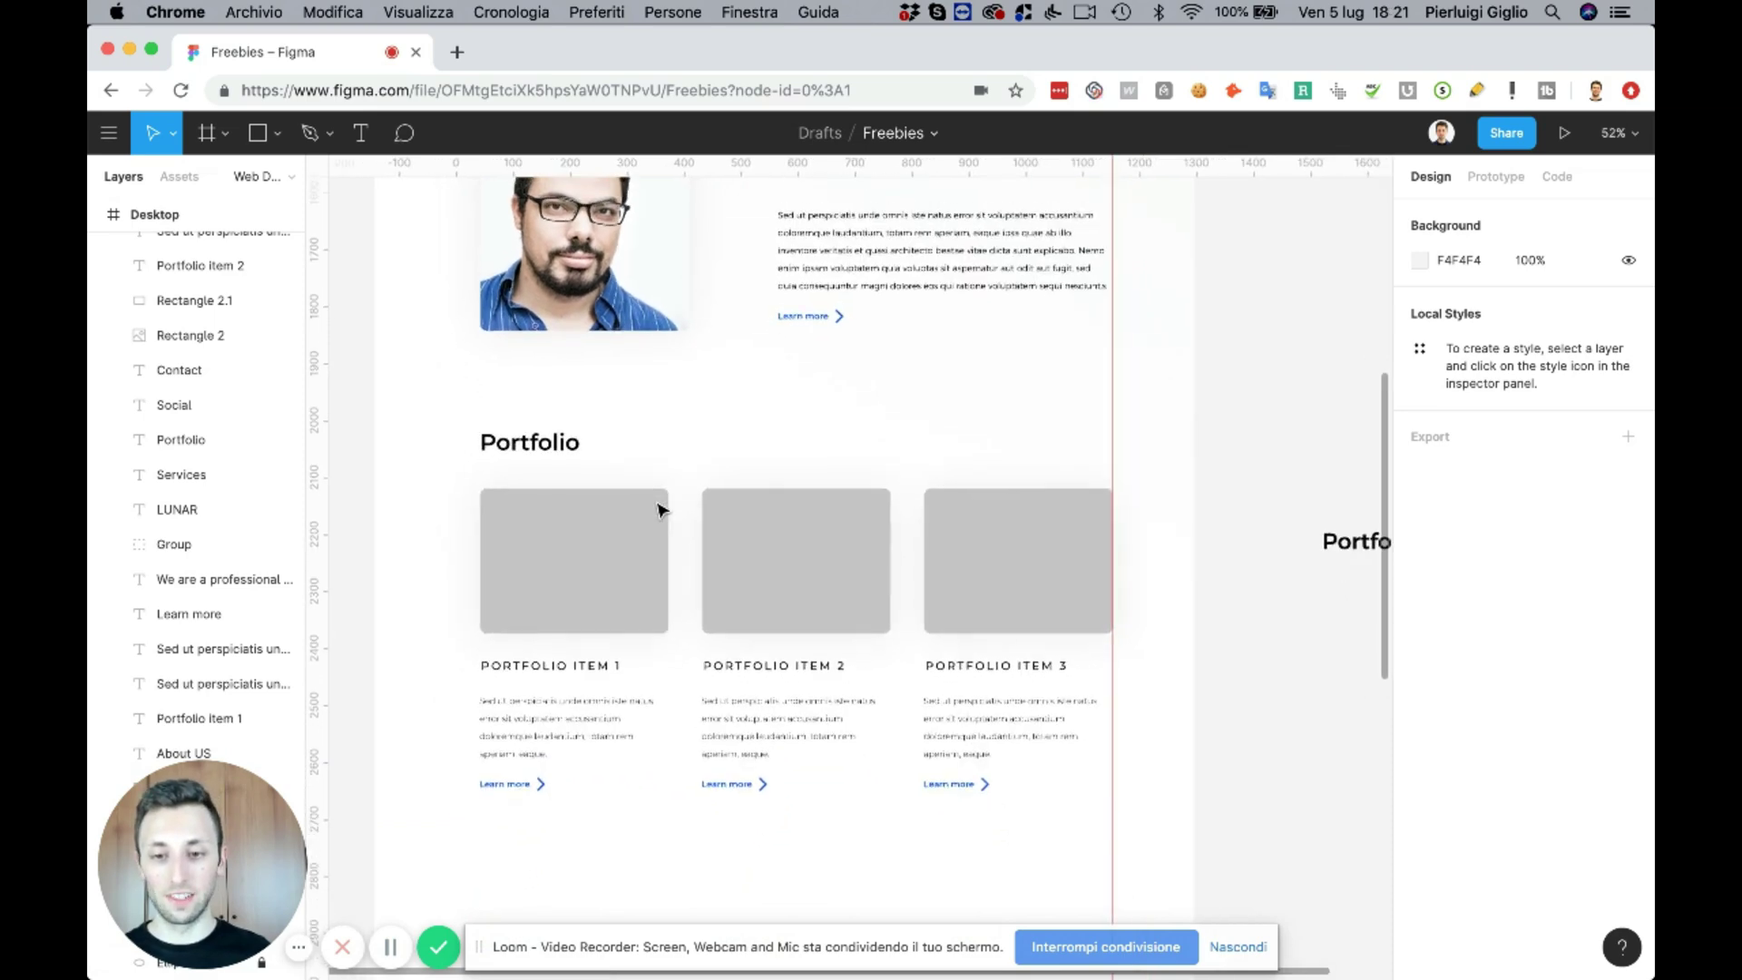
scroll(660, 510, "down", 3)
scroll(660, 510, "down", 3)
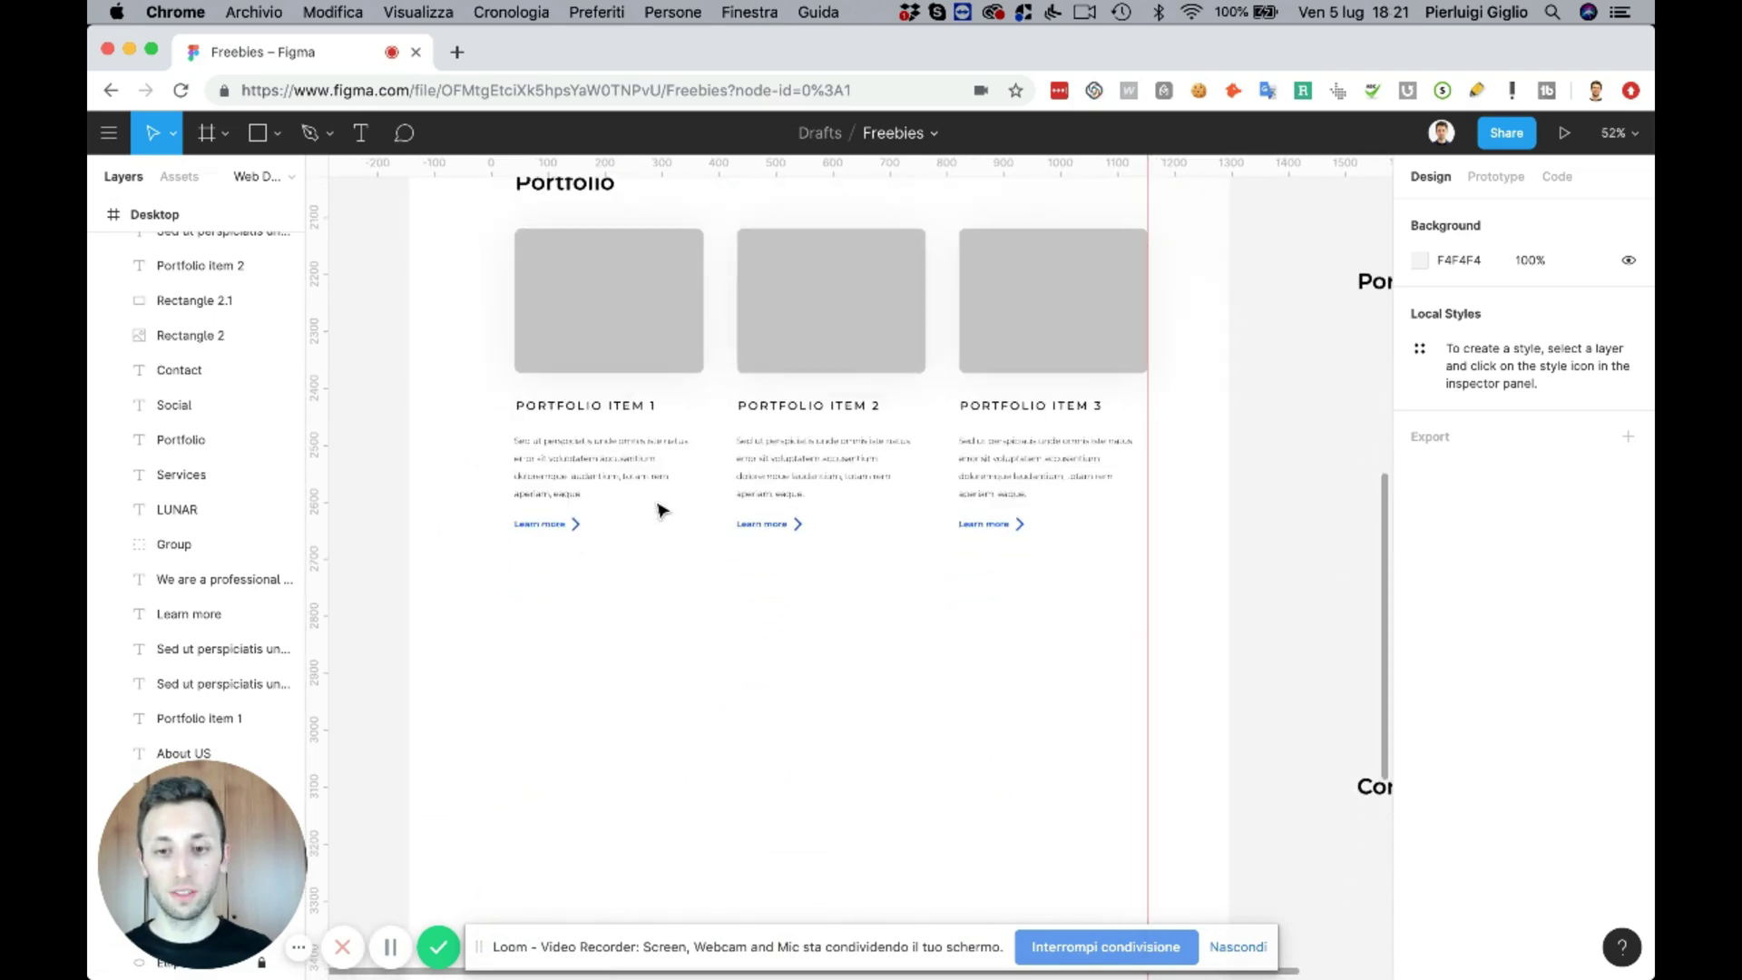
scroll(638, 442, "up", 2)
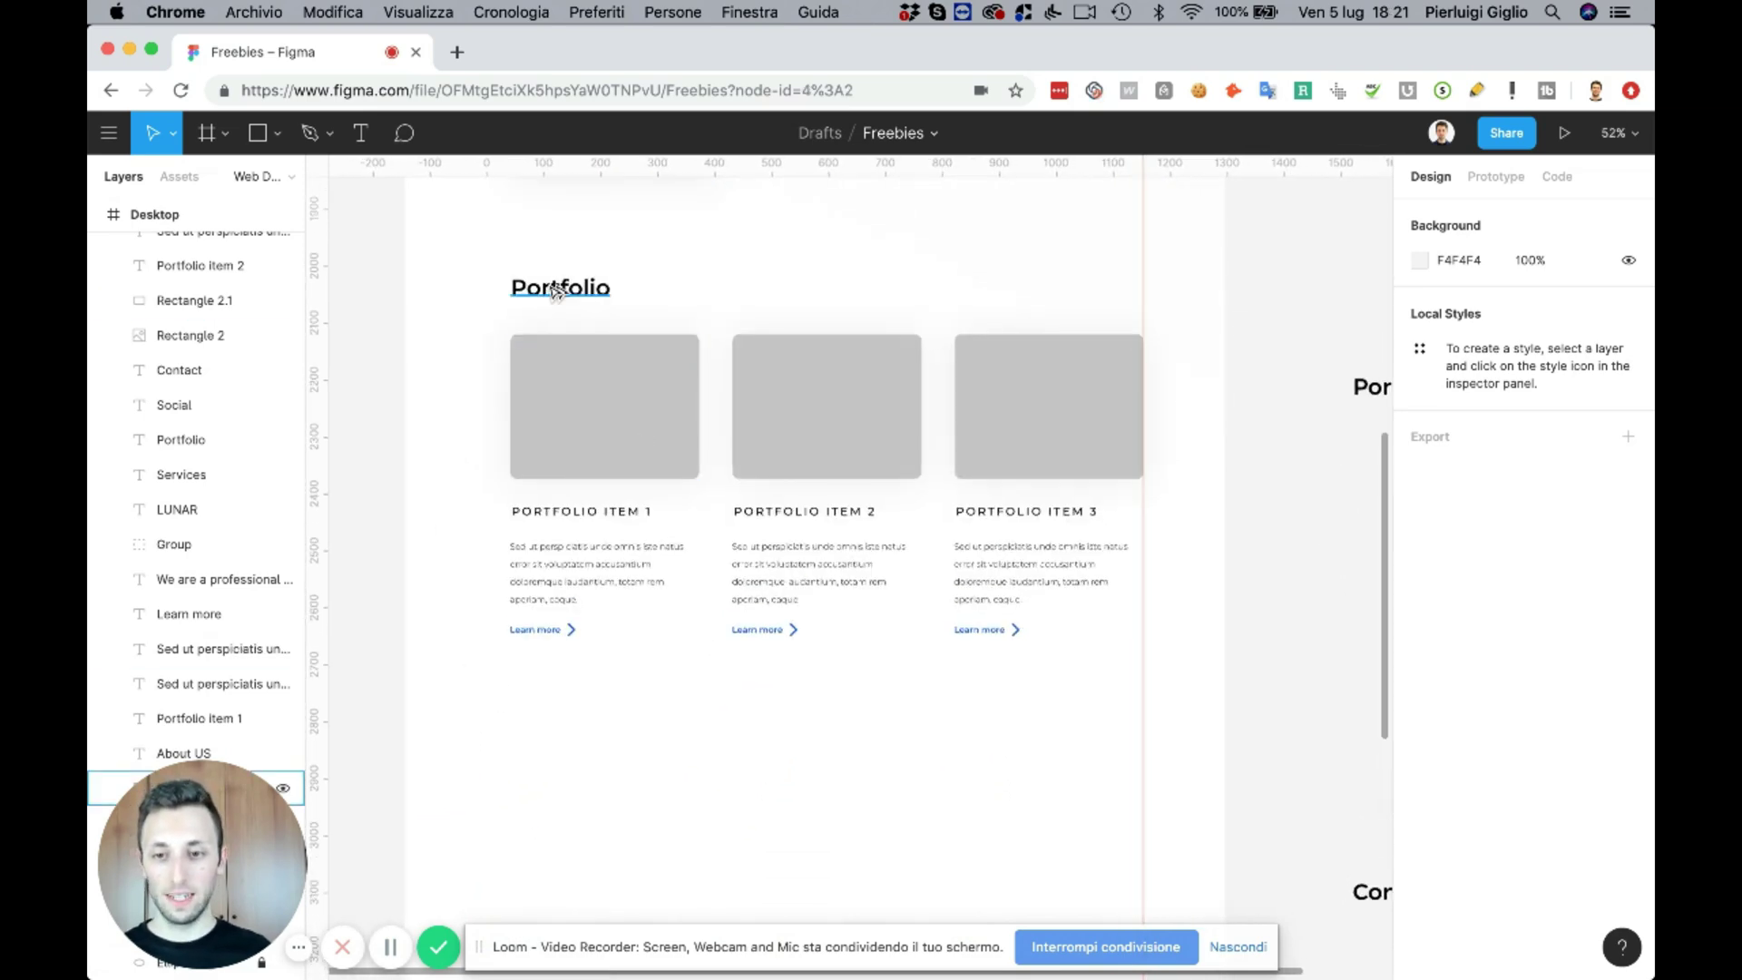
- Duplicate the Portfolio heading below the portfolio cards
left_click_drag(558, 291, 557, 732)
scroll(579, 734, "down", 3)
scroll(579, 733, "right", 1)
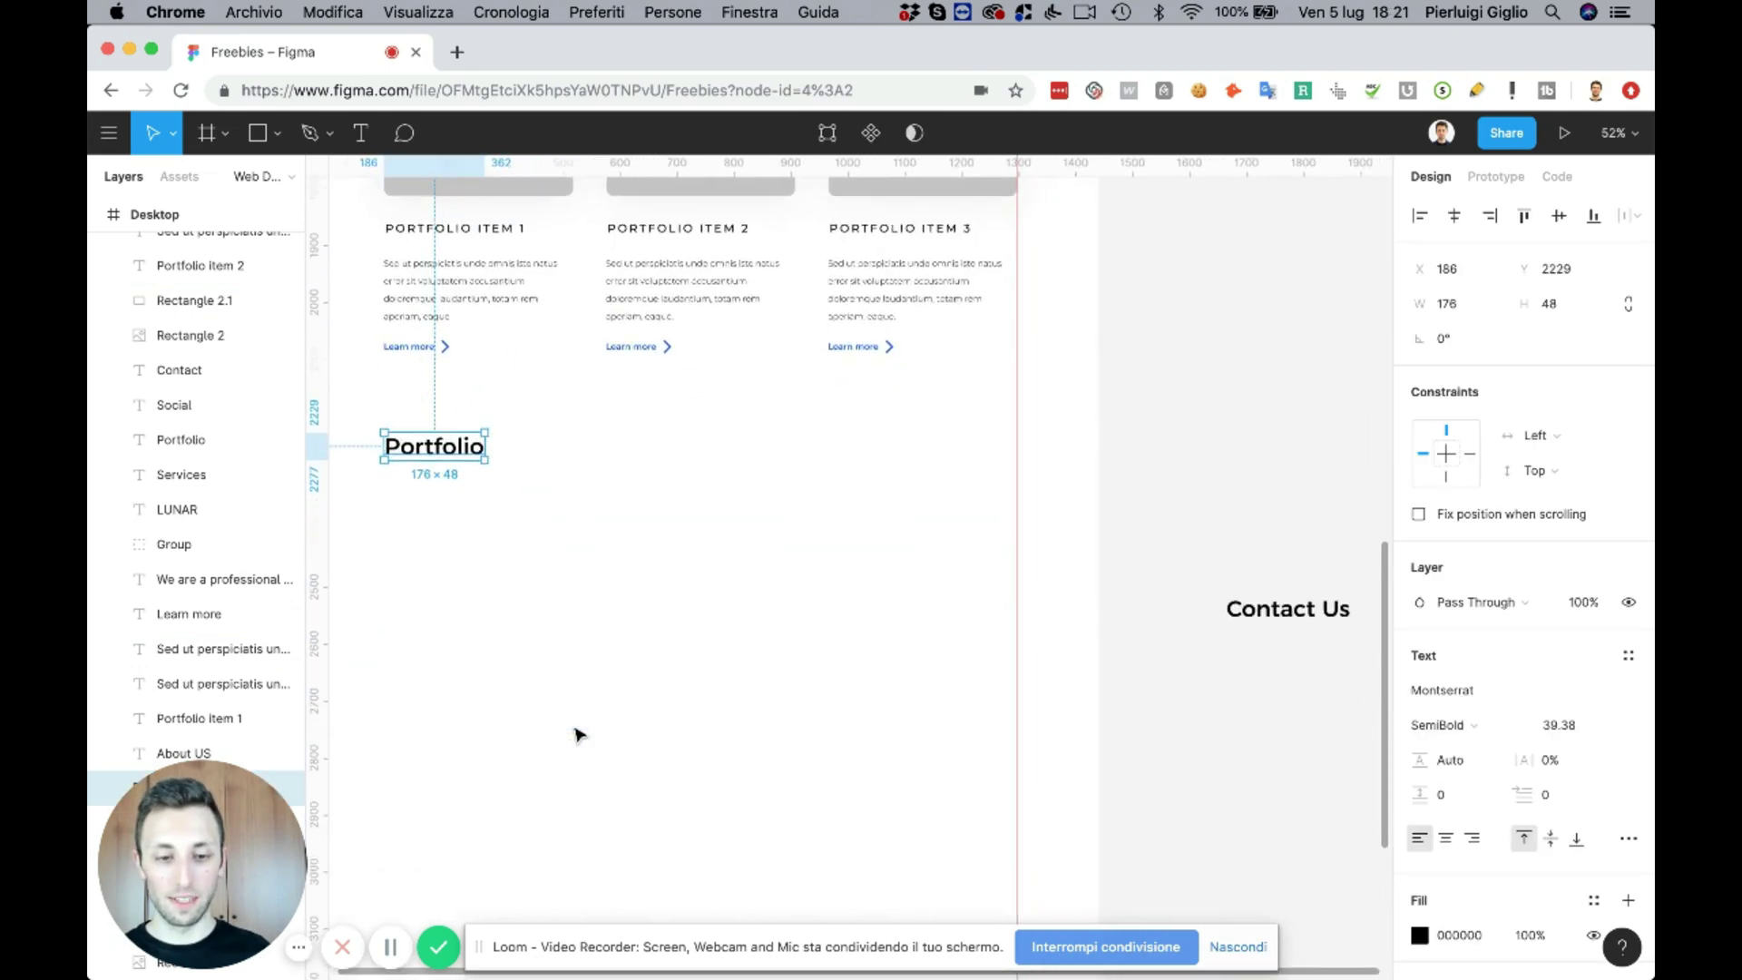
scroll(579, 733, "up", 3)
scroll(579, 733, "left", 3)
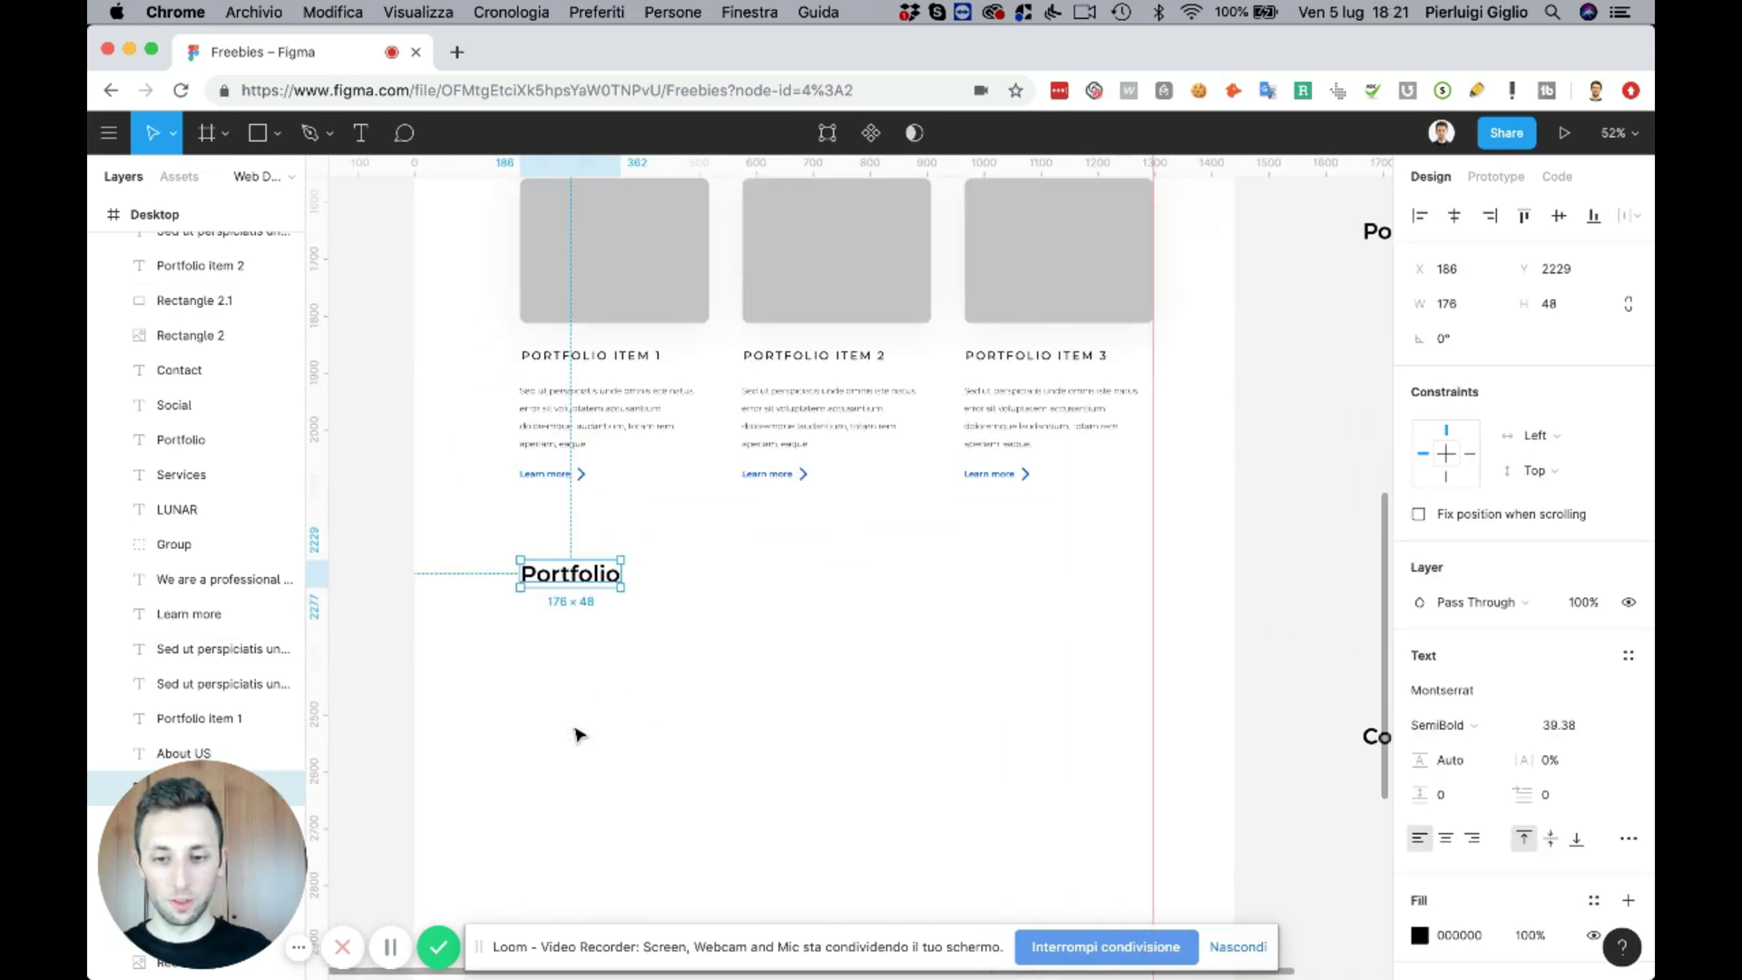
- Retype the copied heading as Contact Us and centre it horizontally on the page
key("Return")
type("Contact Us")
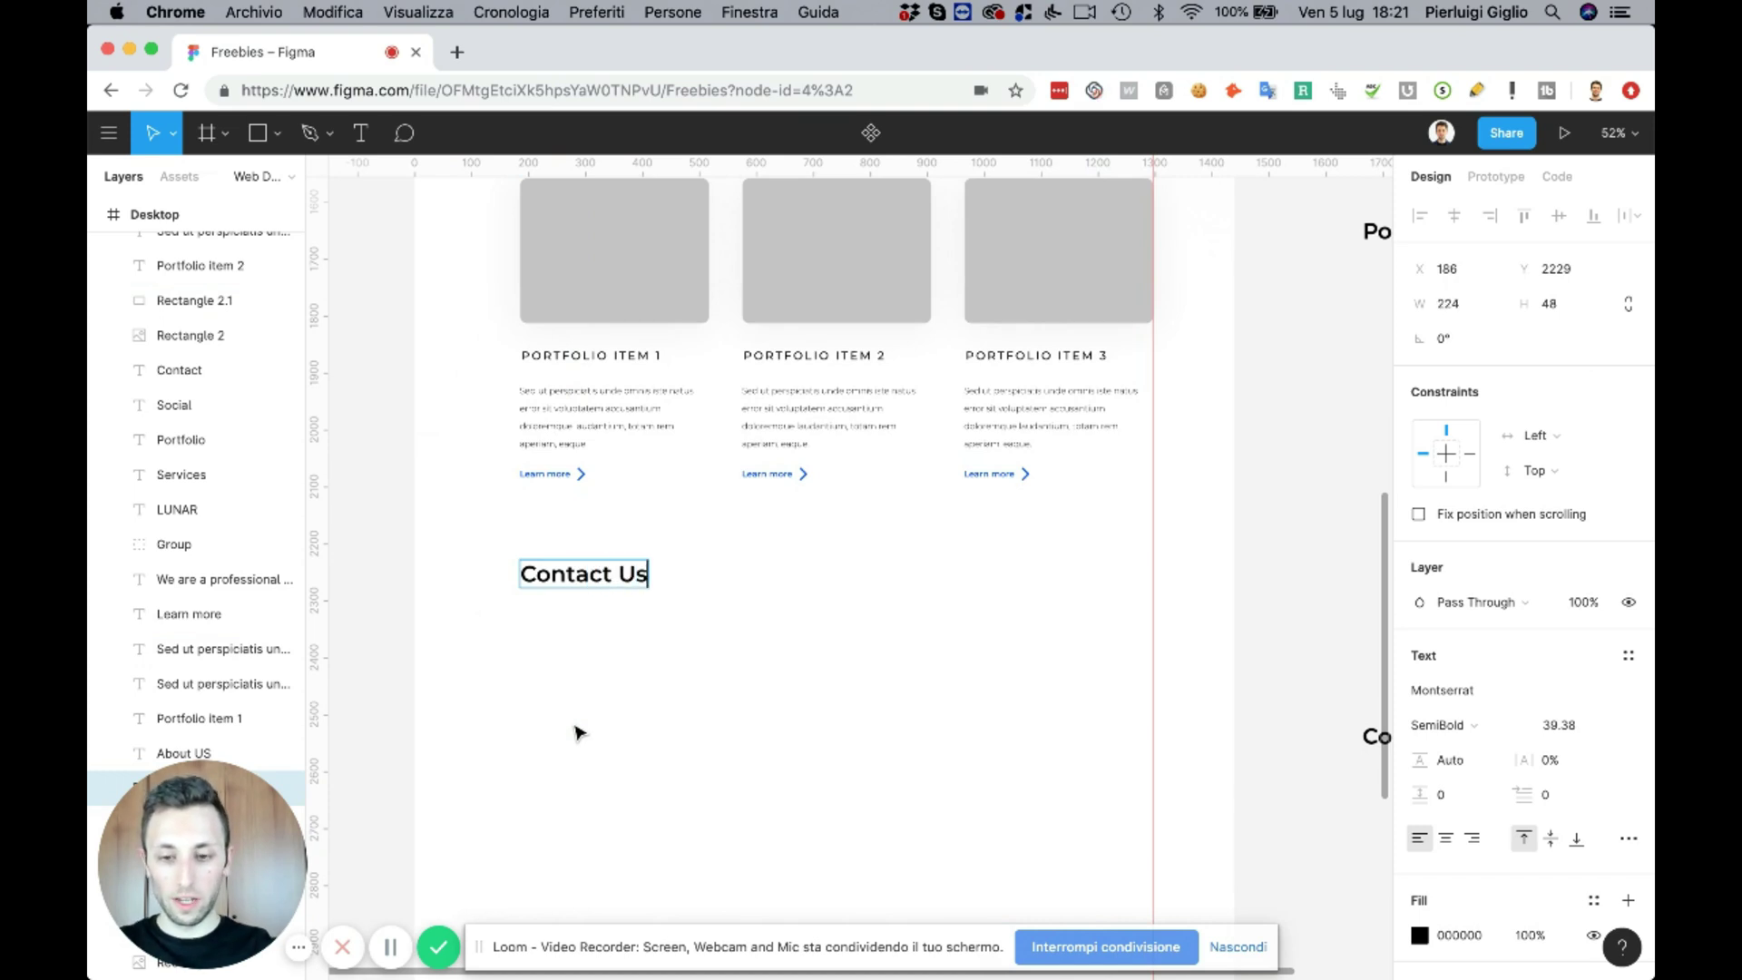
key("Escape")
scroll(673, 754, "up", 3)
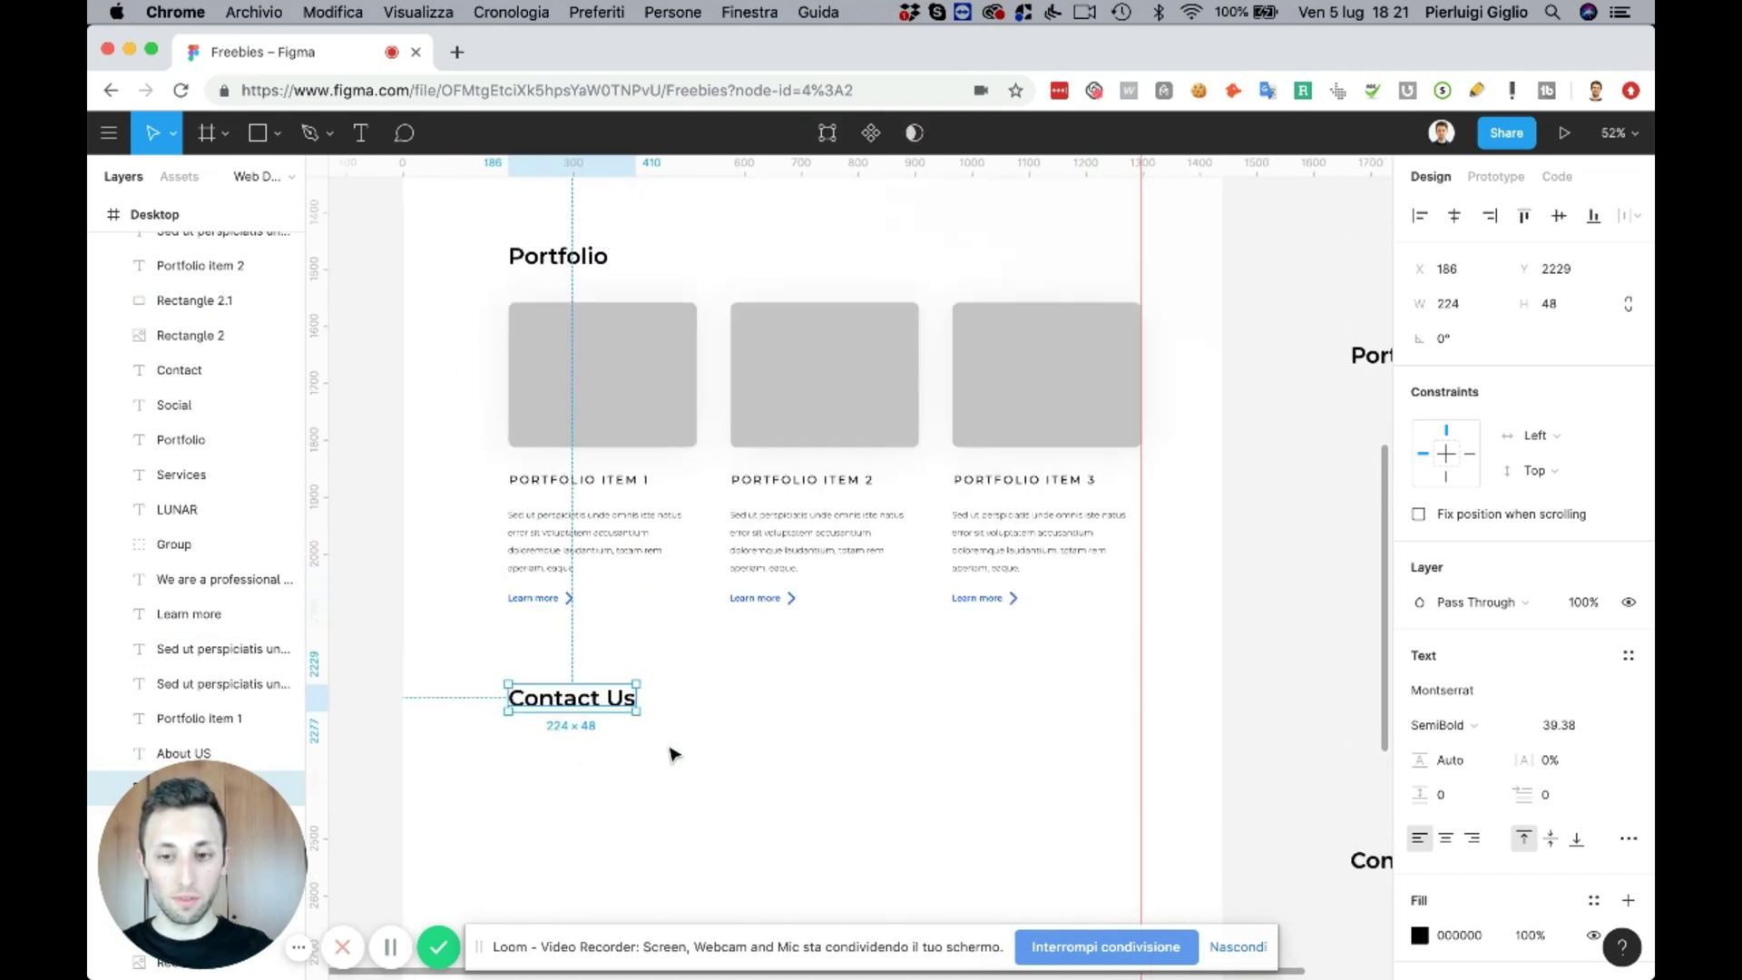
scroll(672, 753, "down", 2)
scroll(673, 753, "down", 3)
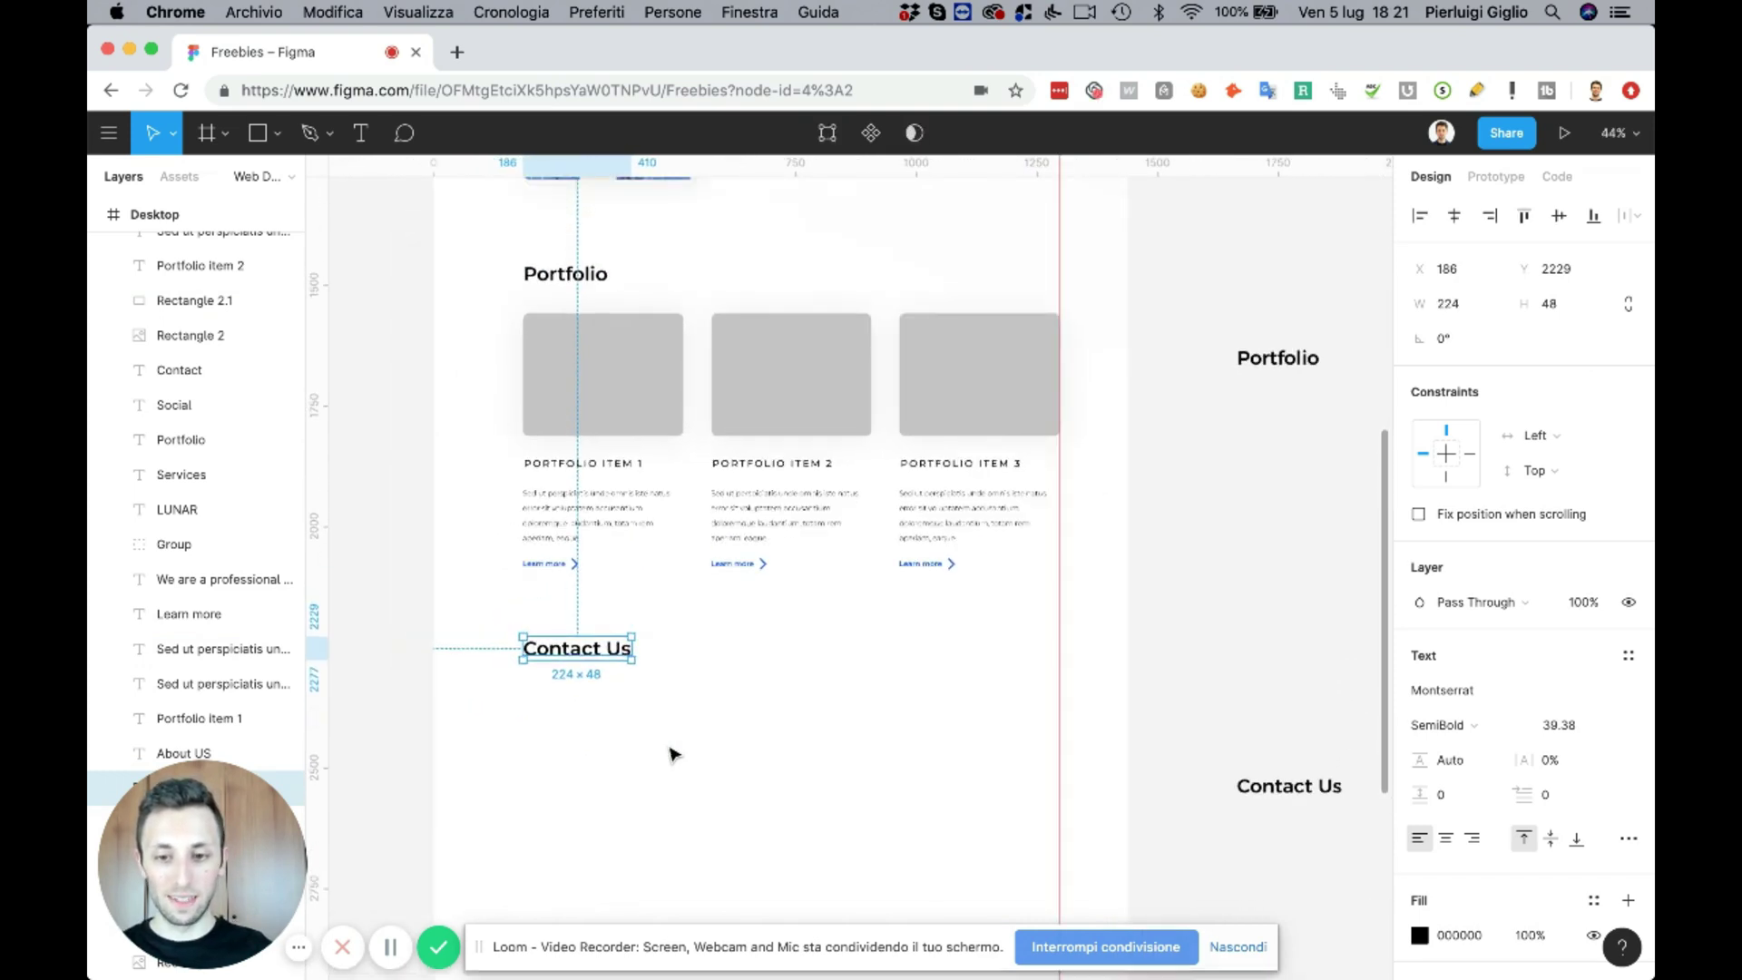
scroll(672, 754, "down", 2)
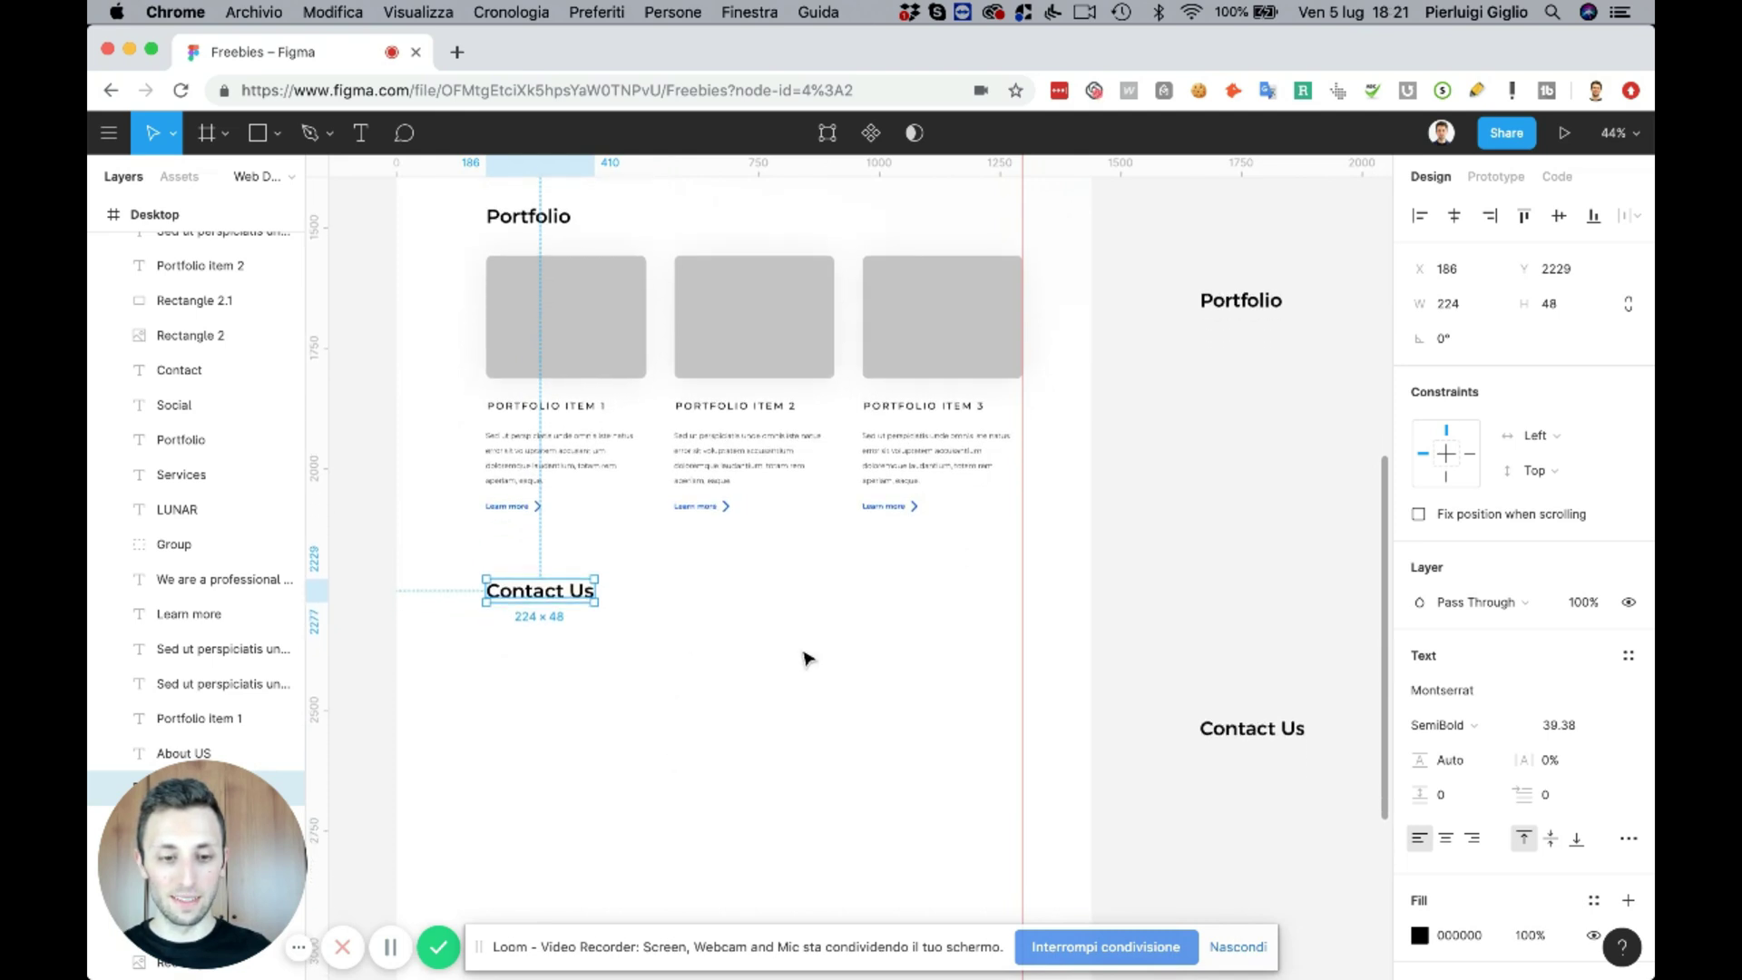
left_click(1454, 216)
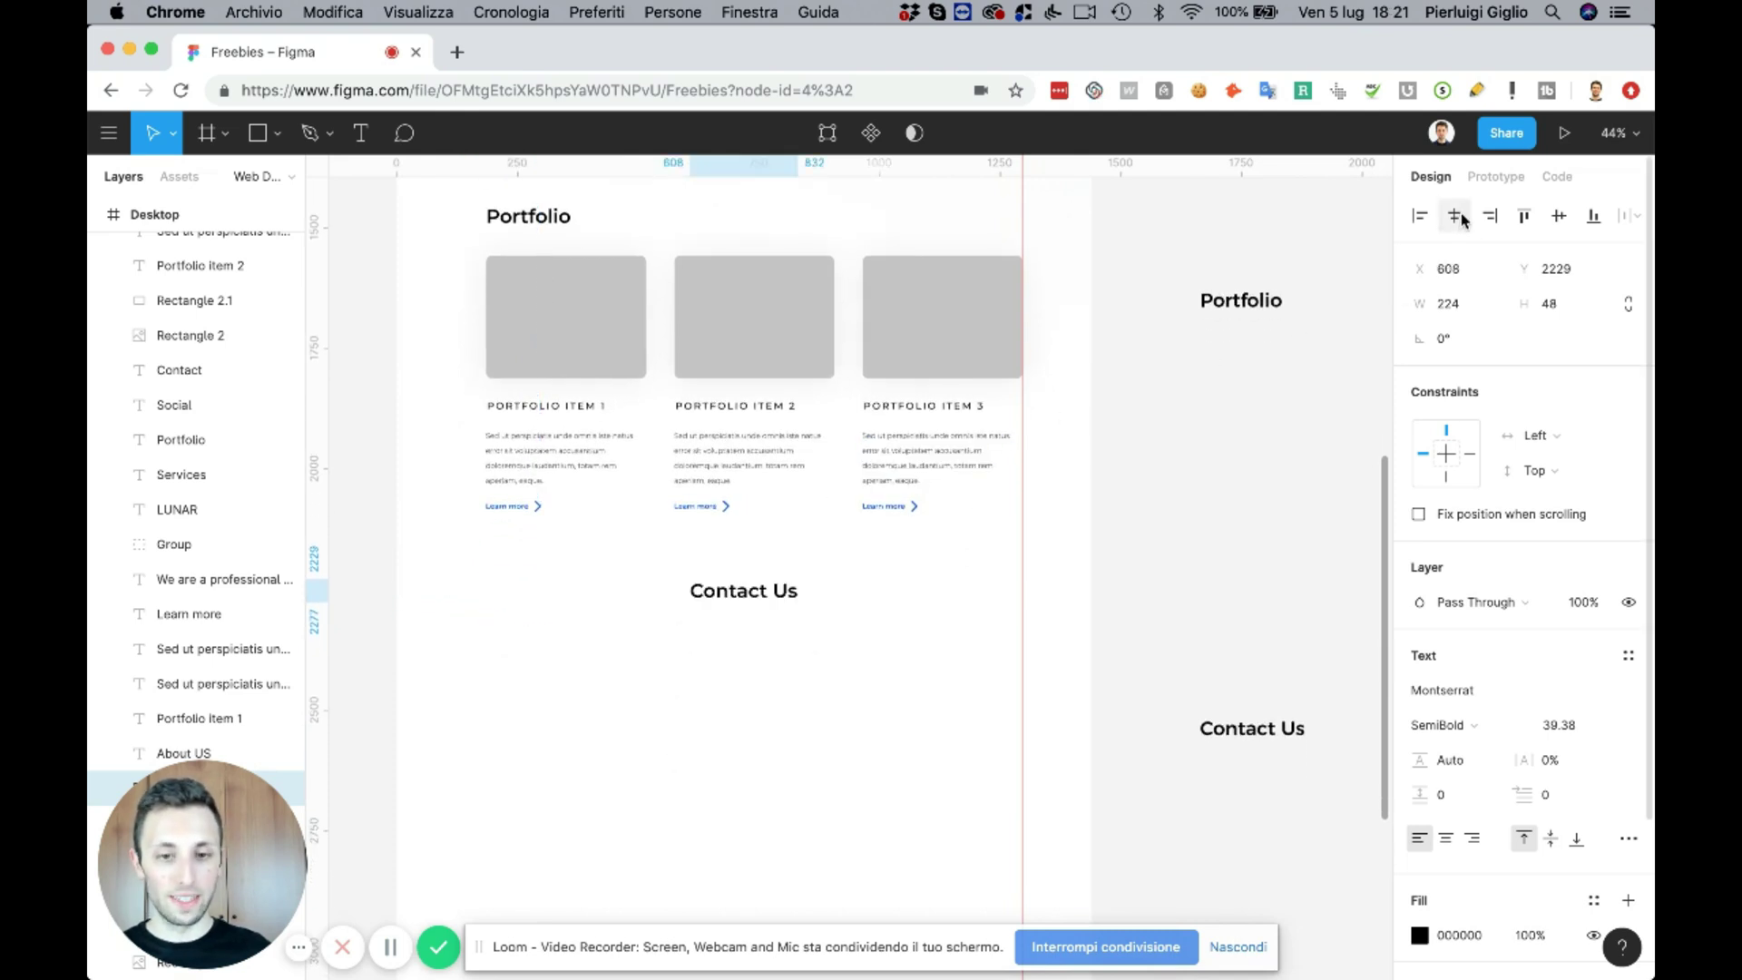
- Duplicate the middle portfolio card below the Contact Us heading
left_click(660, 626)
left_click(767, 325)
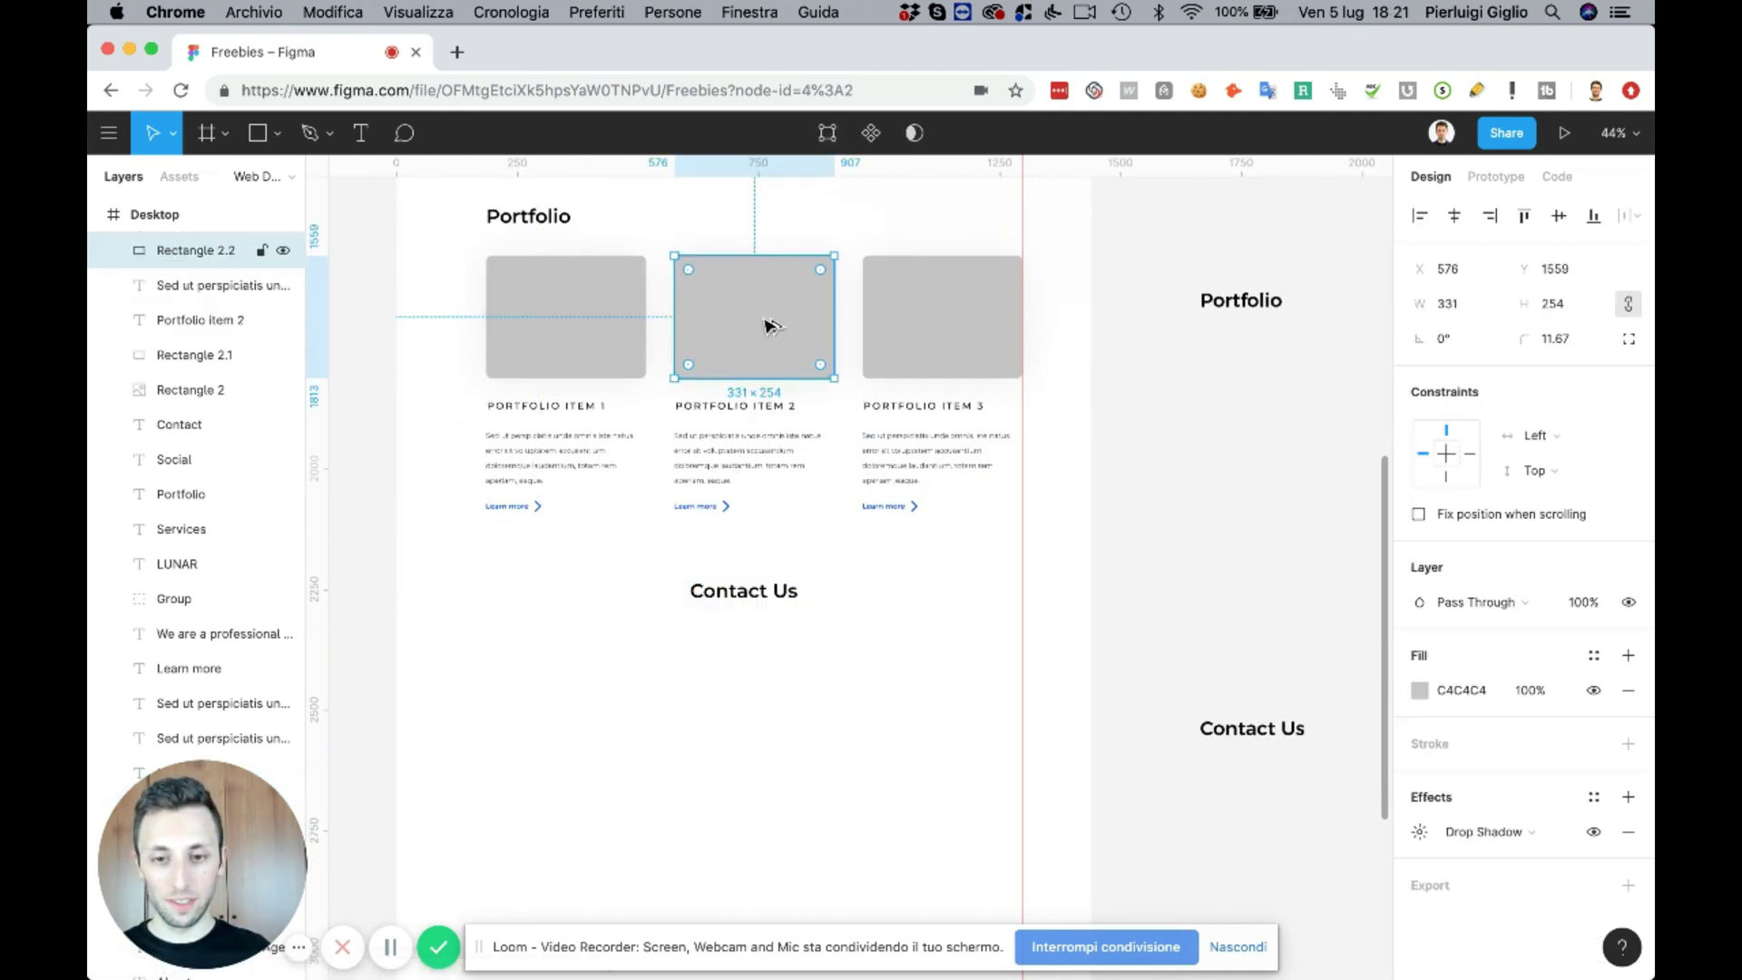
left_click_drag(769, 325, 782, 711)
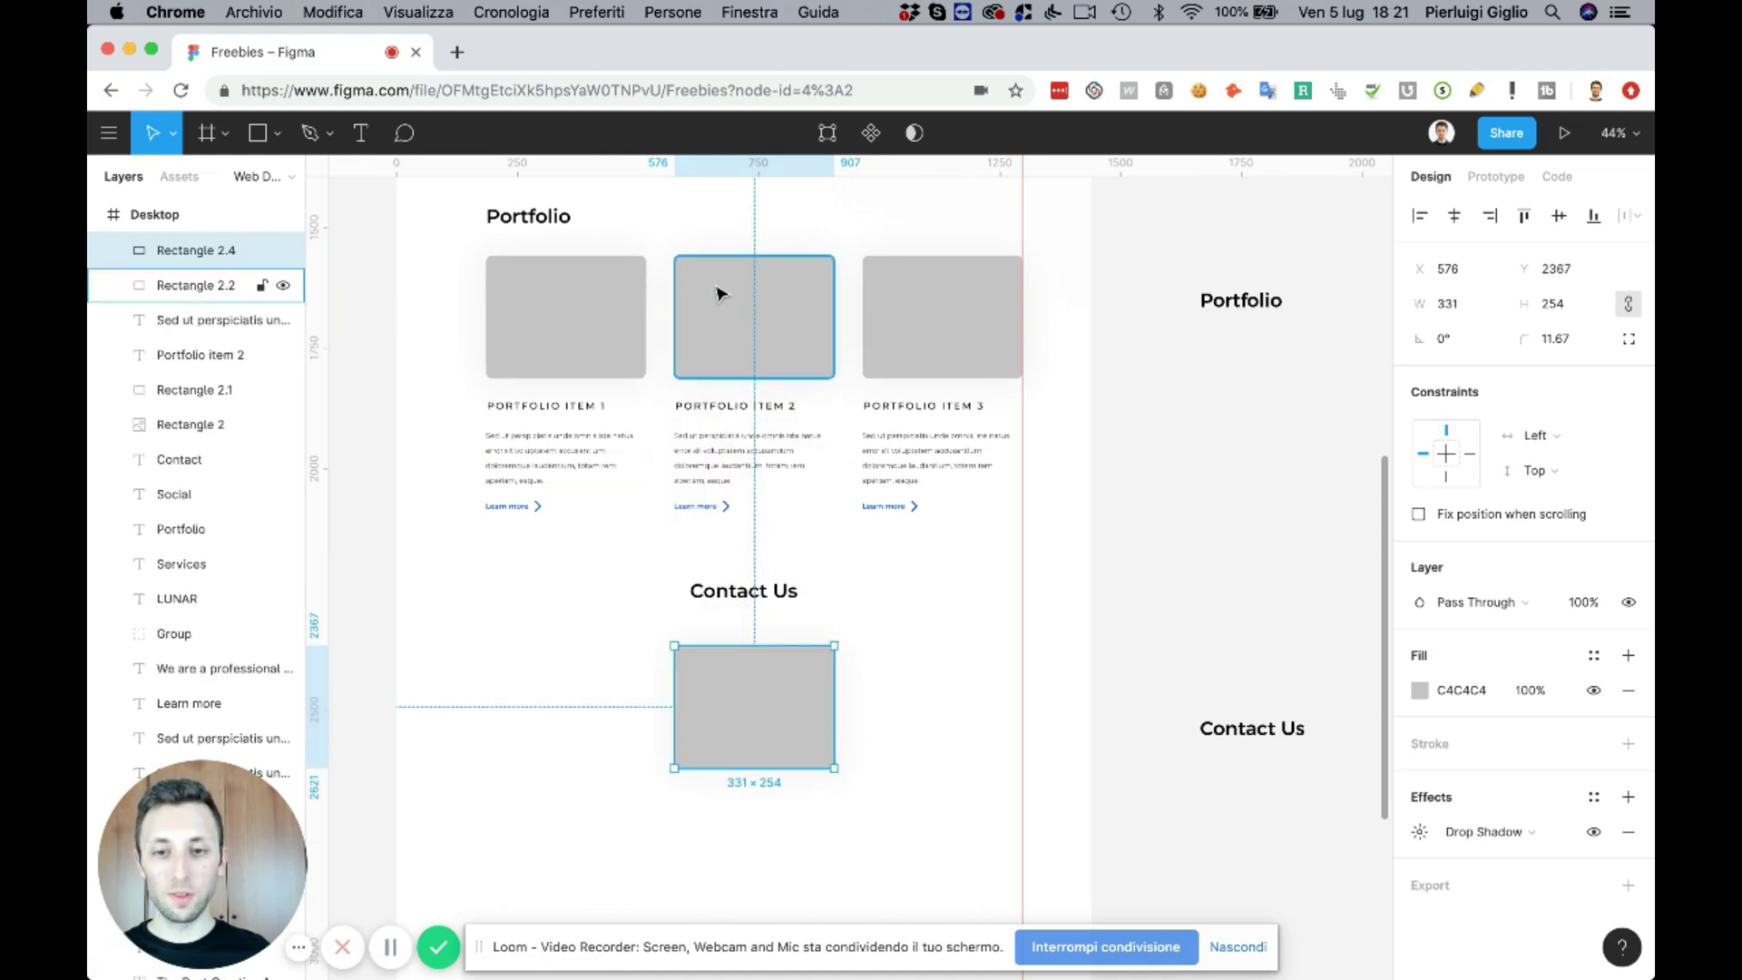
scroll(726, 327, "up", 2)
scroll(766, 381, "up", 5)
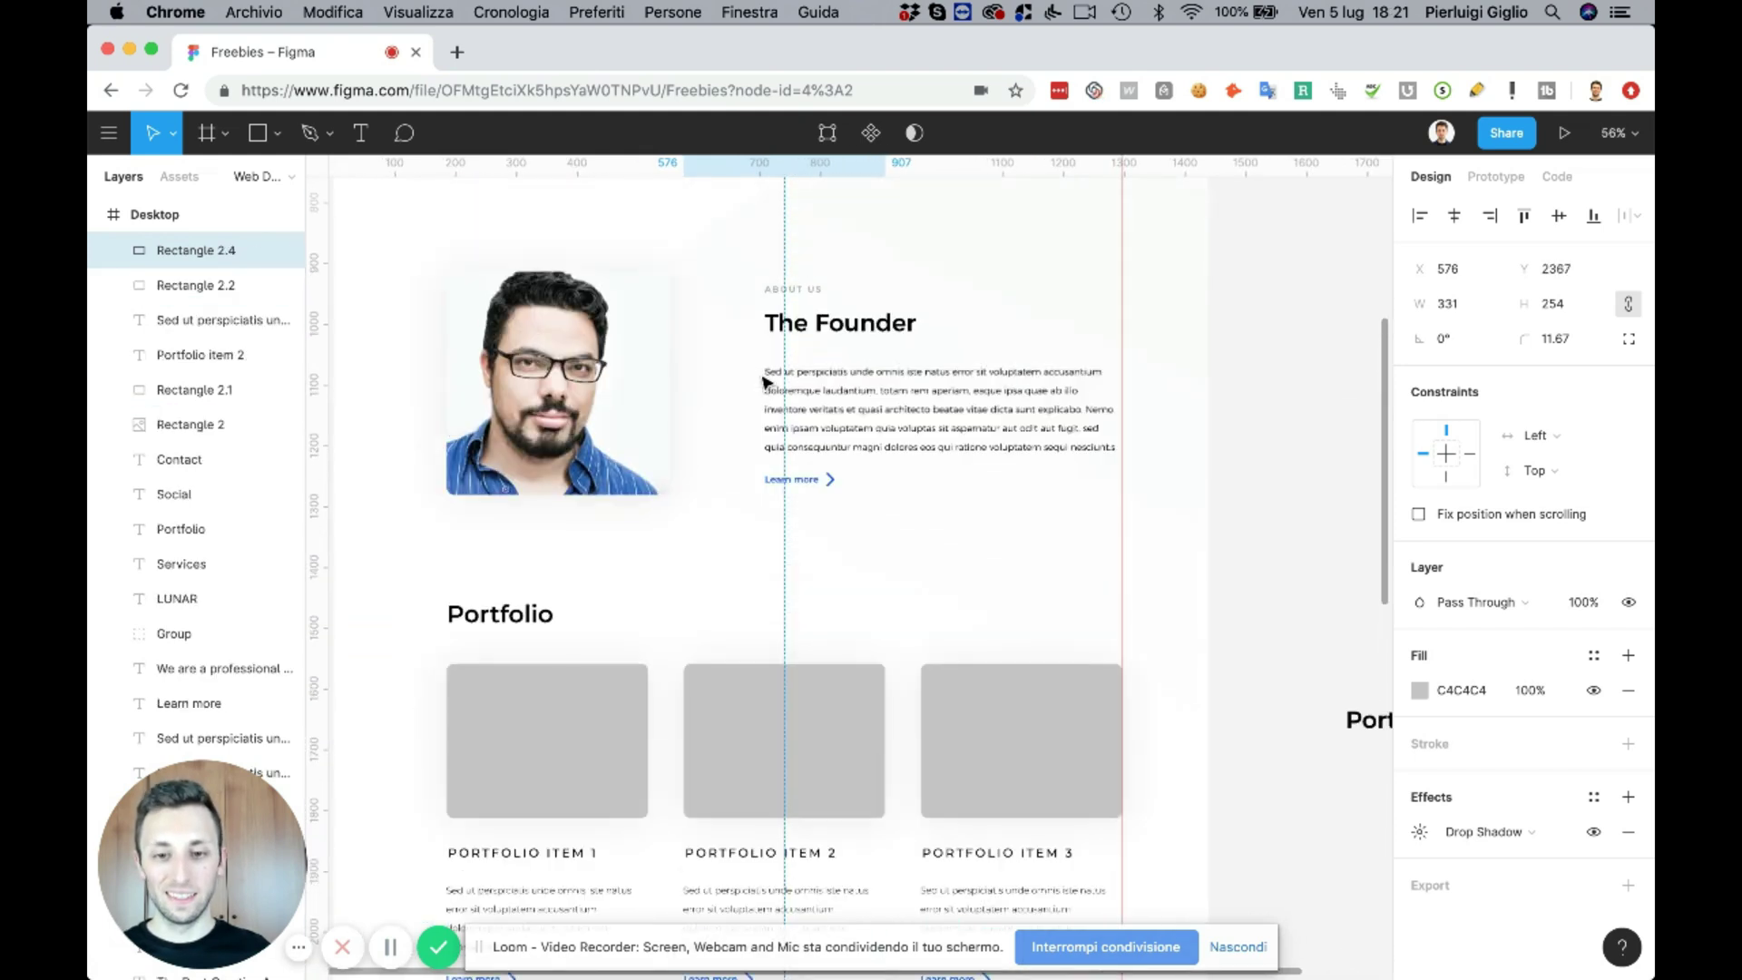
scroll(766, 381, "down", 3)
scroll(765, 381, "left", 1)
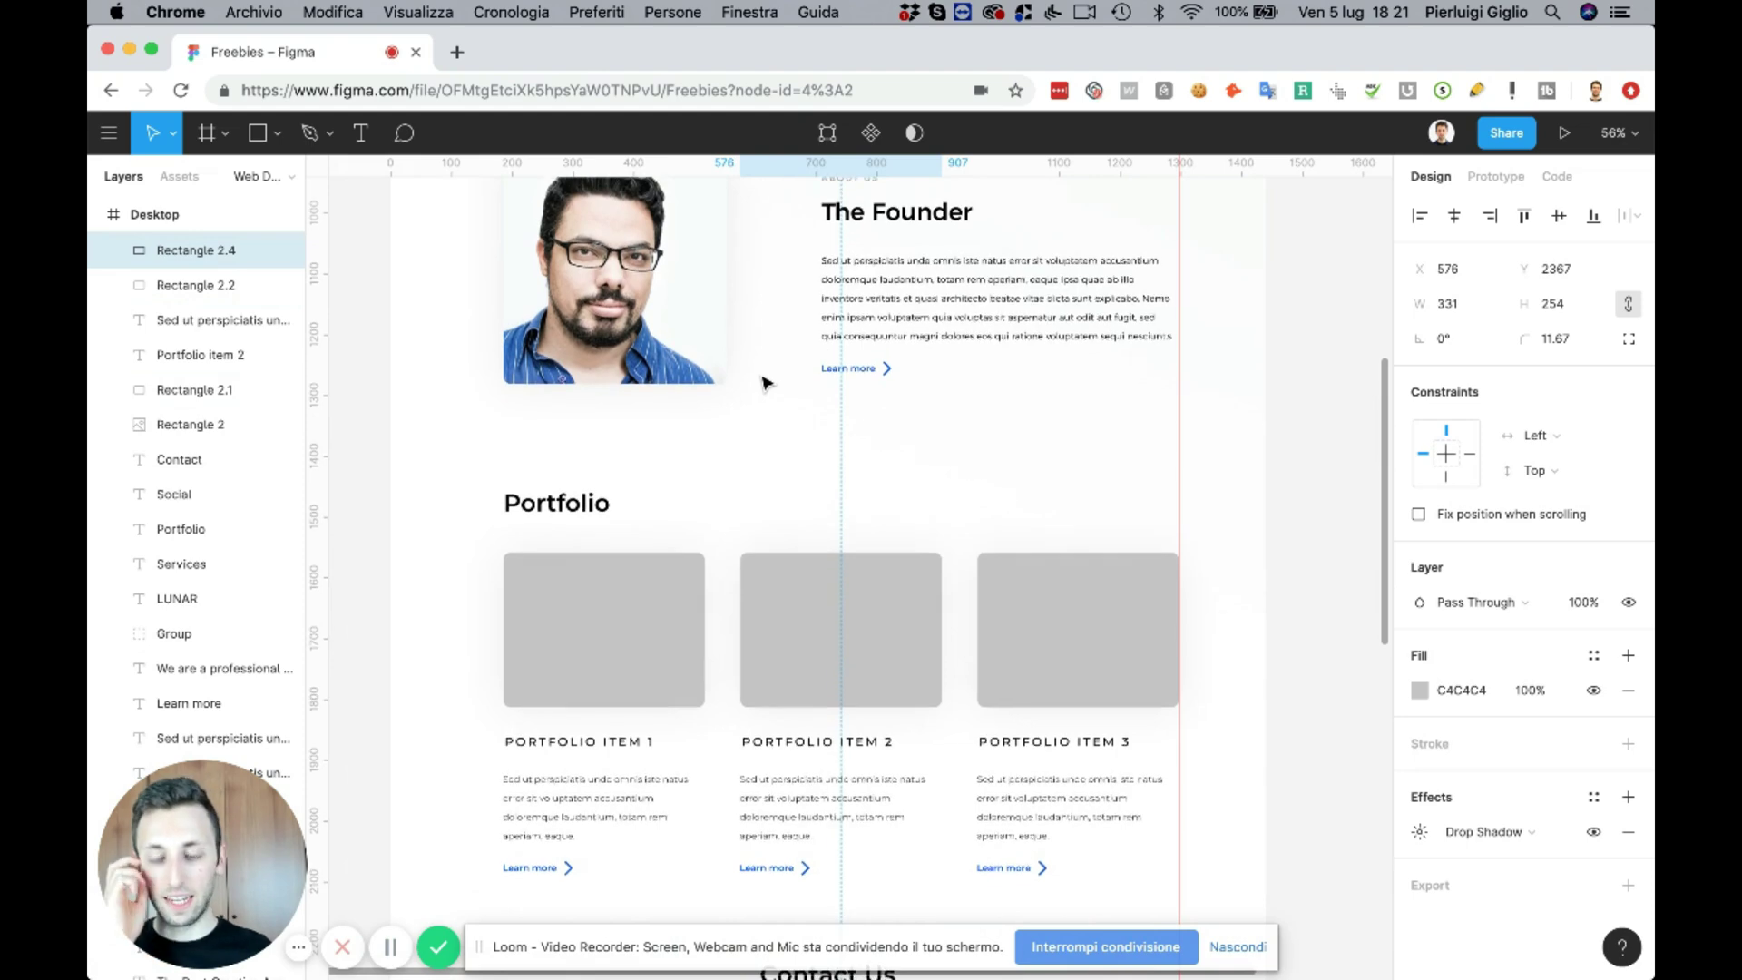
scroll(766, 381, "down", 10)
scroll(766, 381, "right", 1)
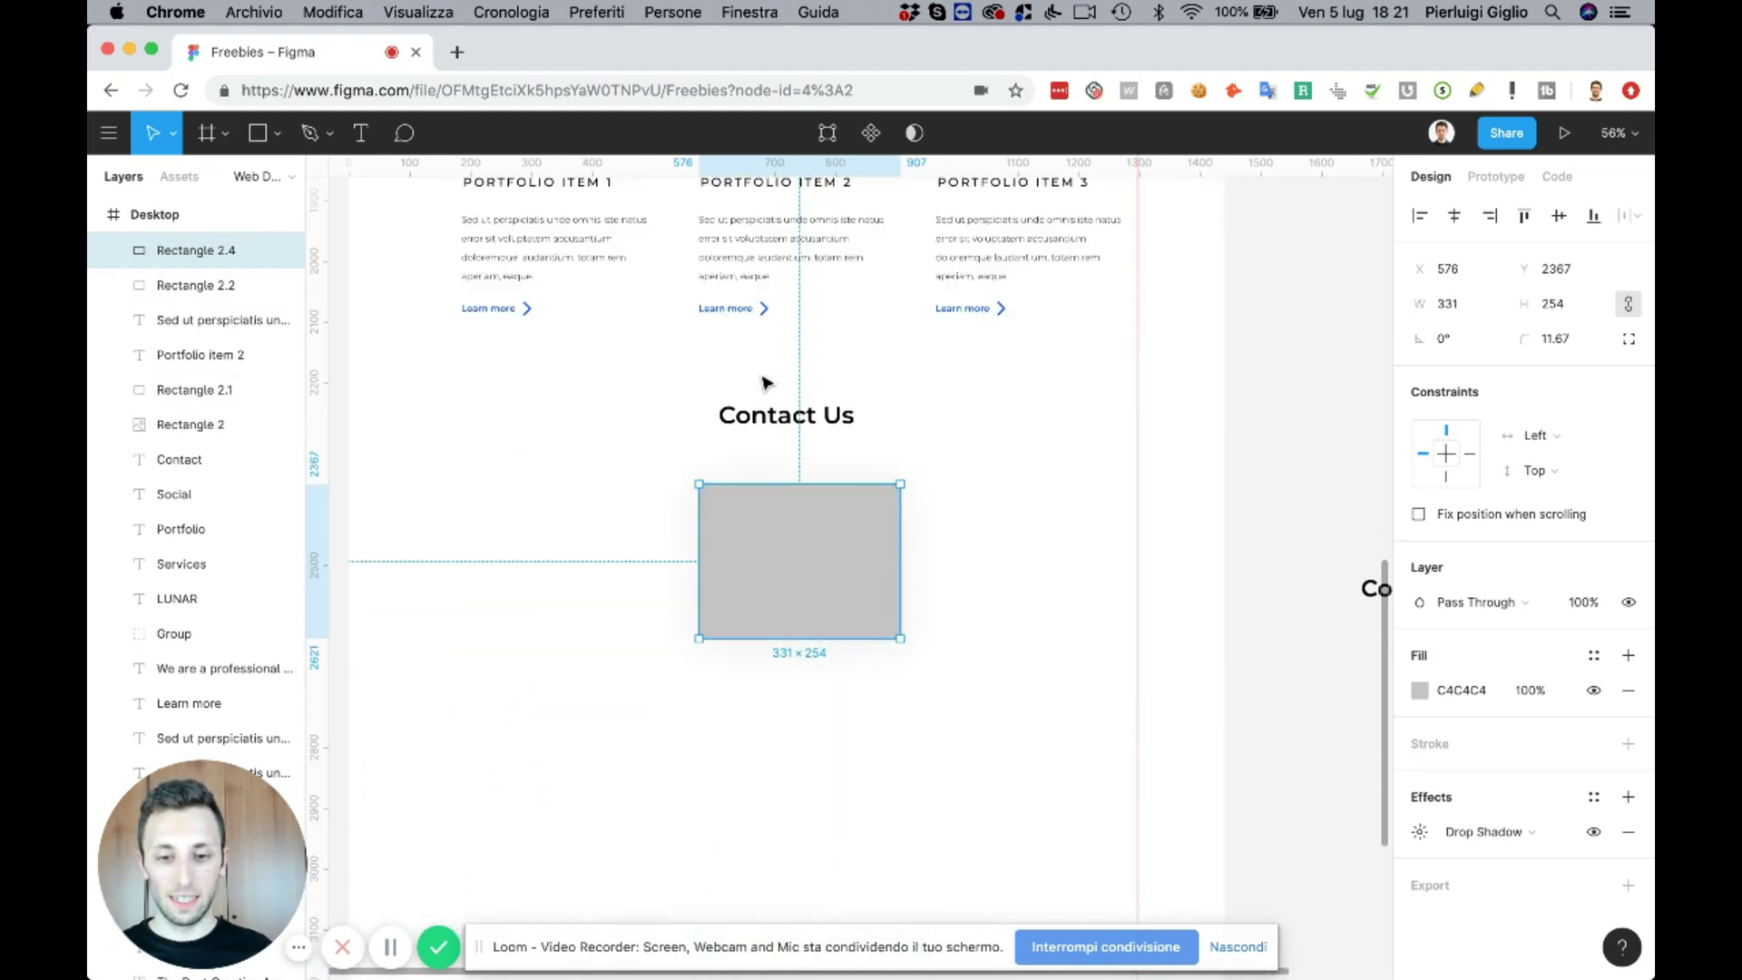
- Resize the copied card into a thin 621×44 bar
left_click_drag(789, 641, 521, 491)
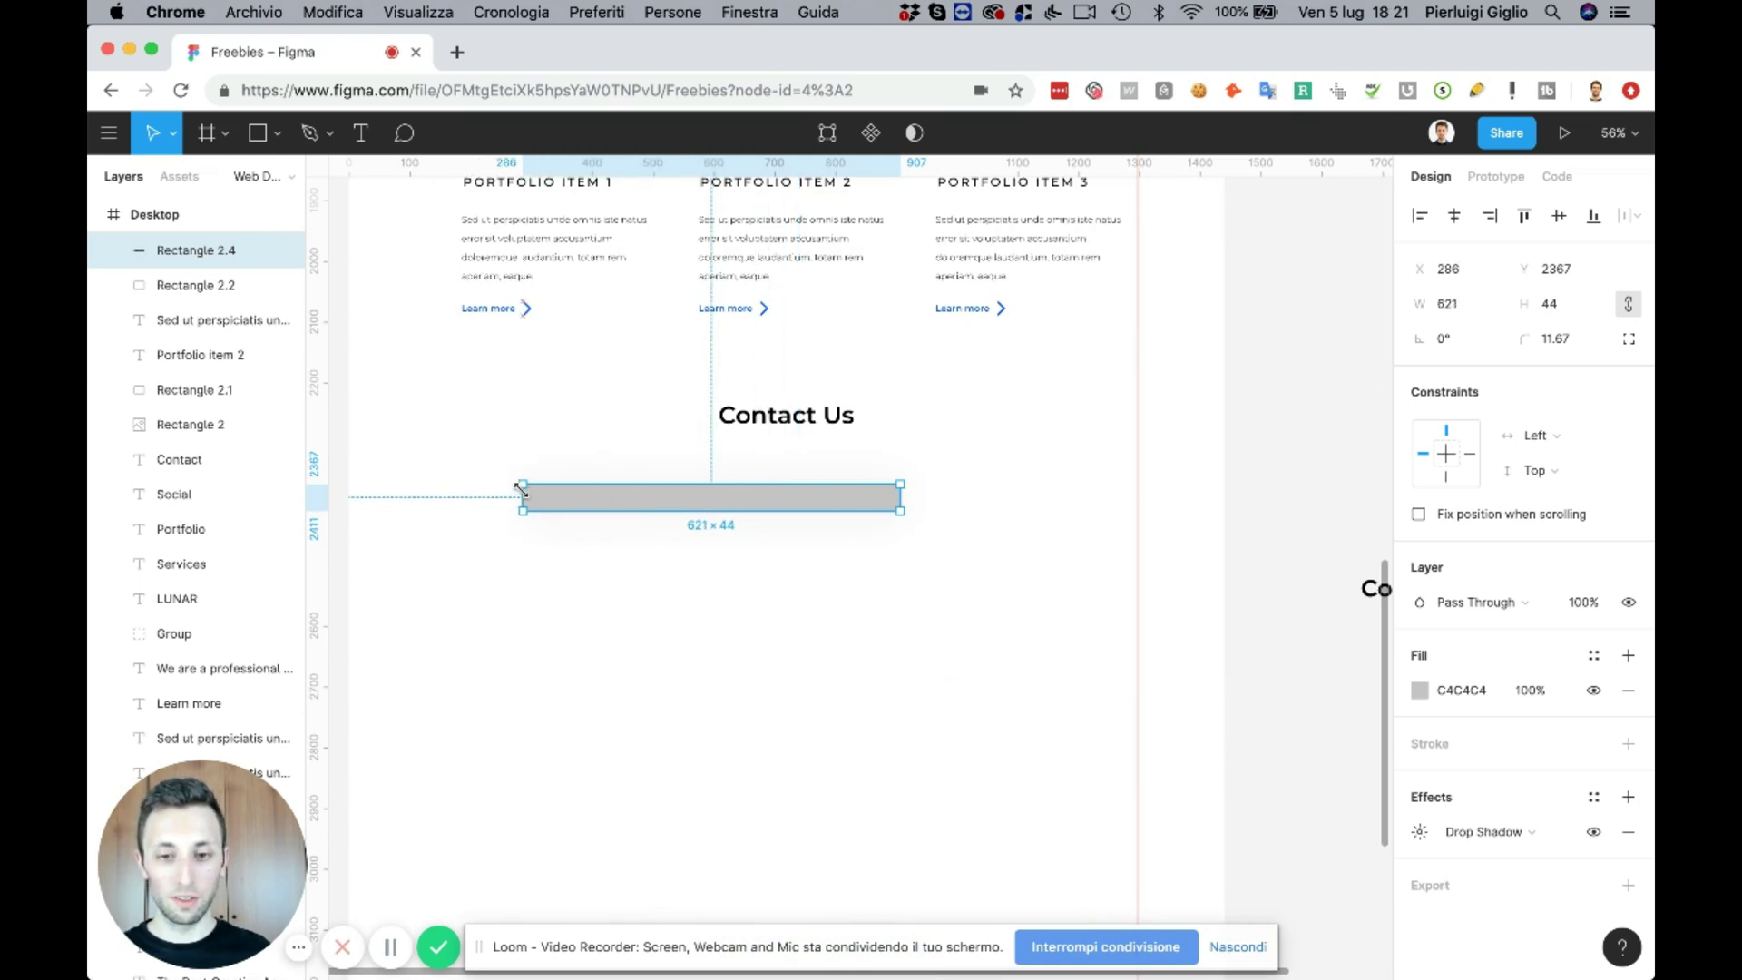
scroll(782, 539, "up", 10)
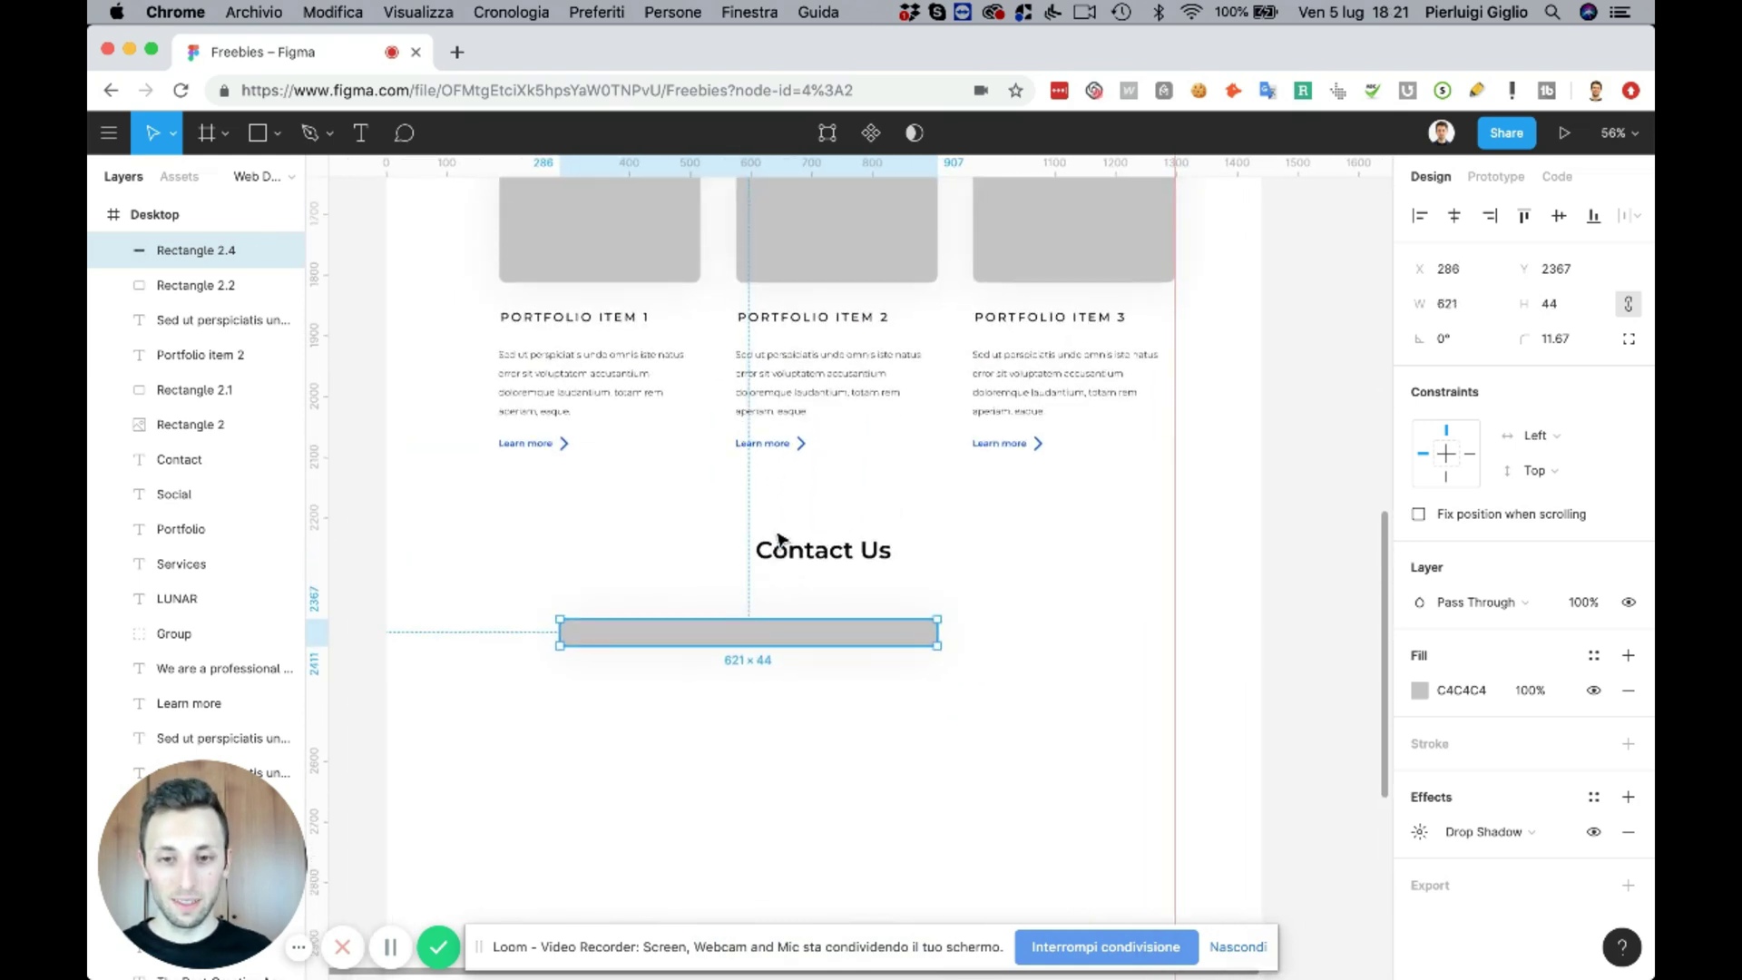
scroll(782, 539, "up", 2)
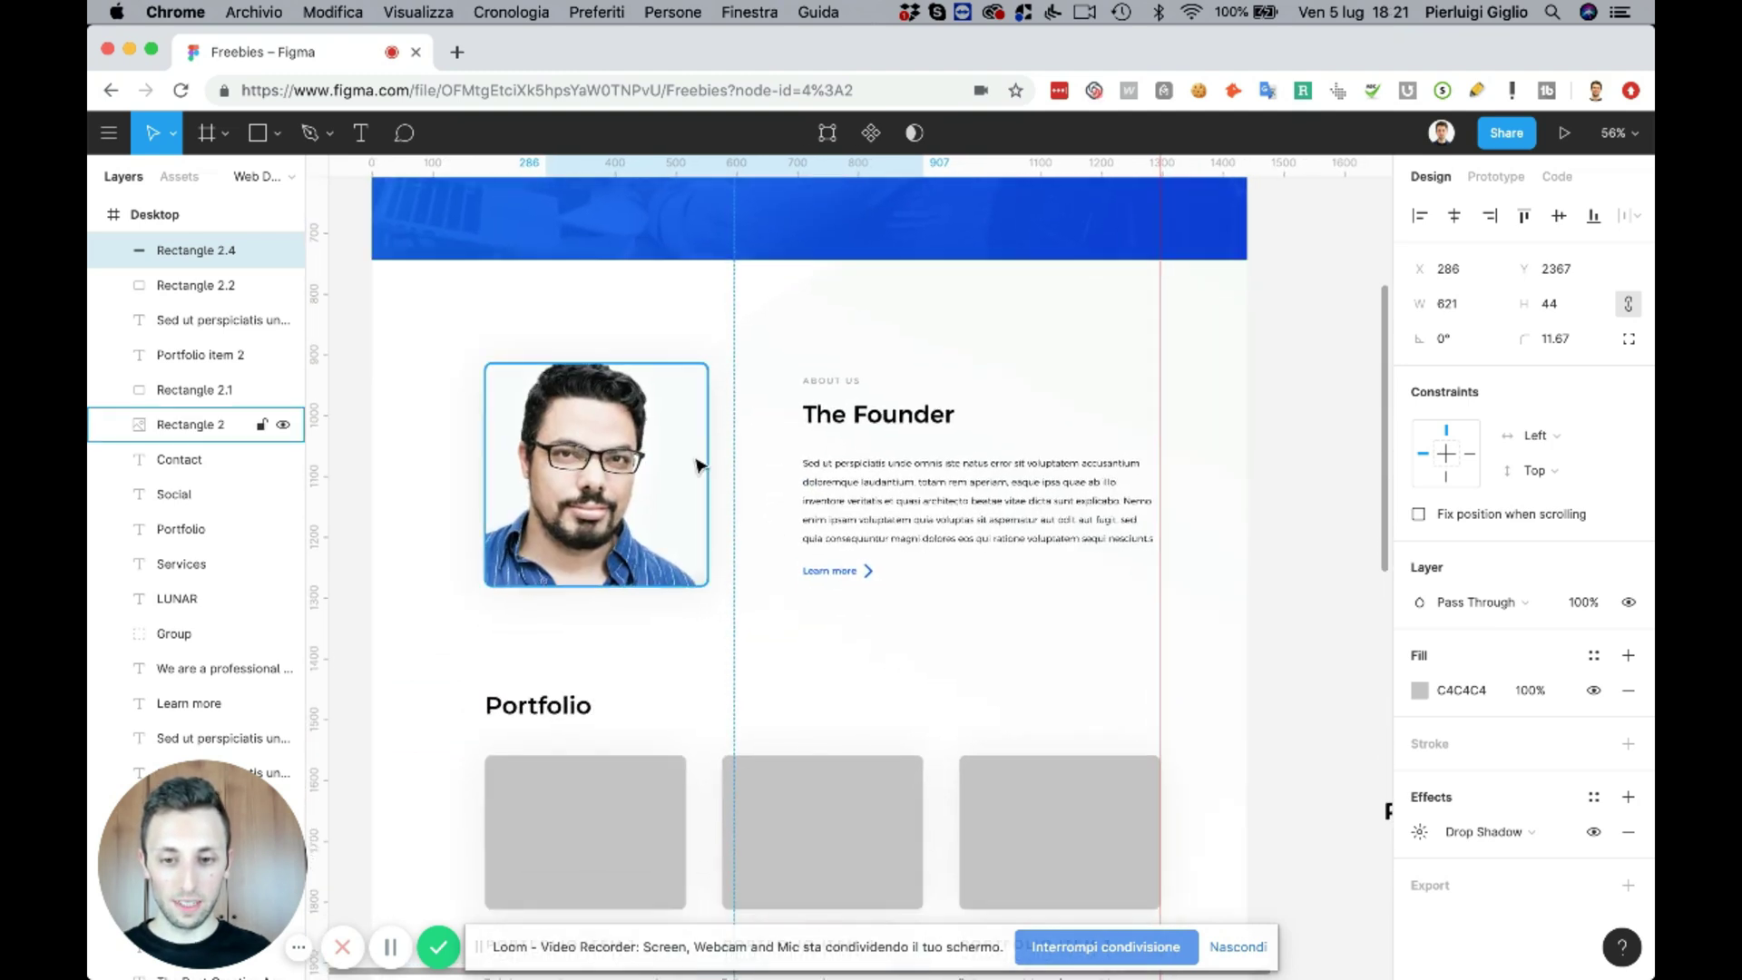
left_click(700, 465)
scroll(700, 466, "down", 10)
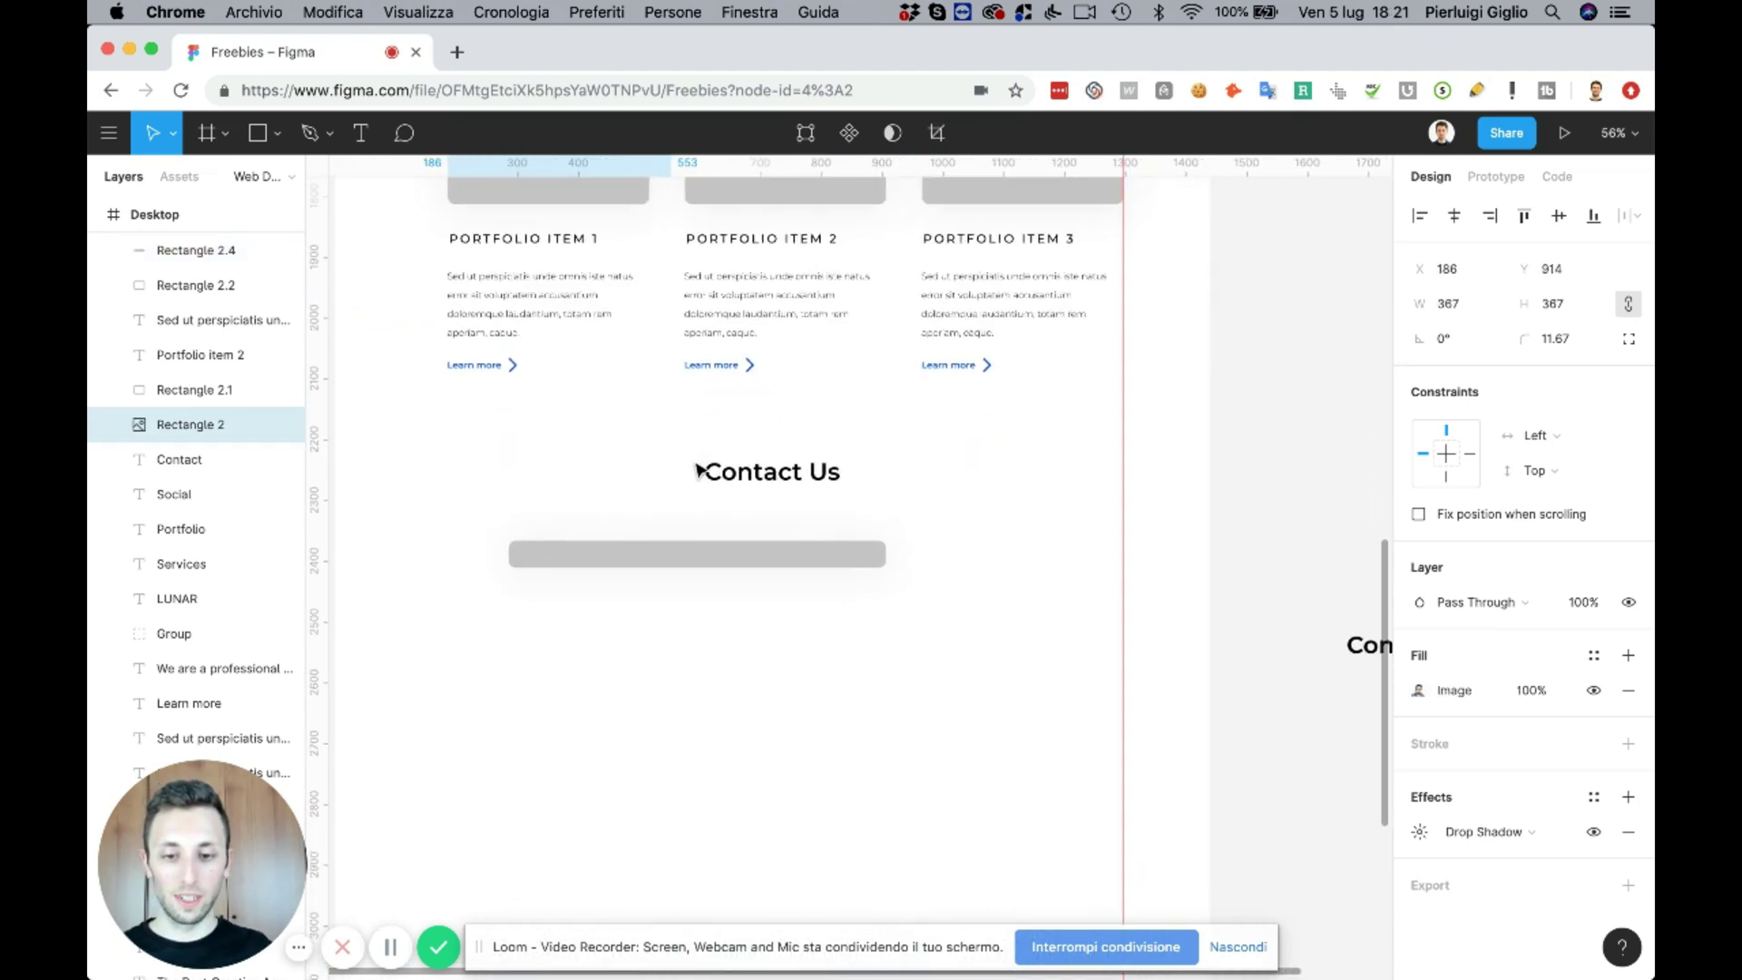
left_click(697, 553)
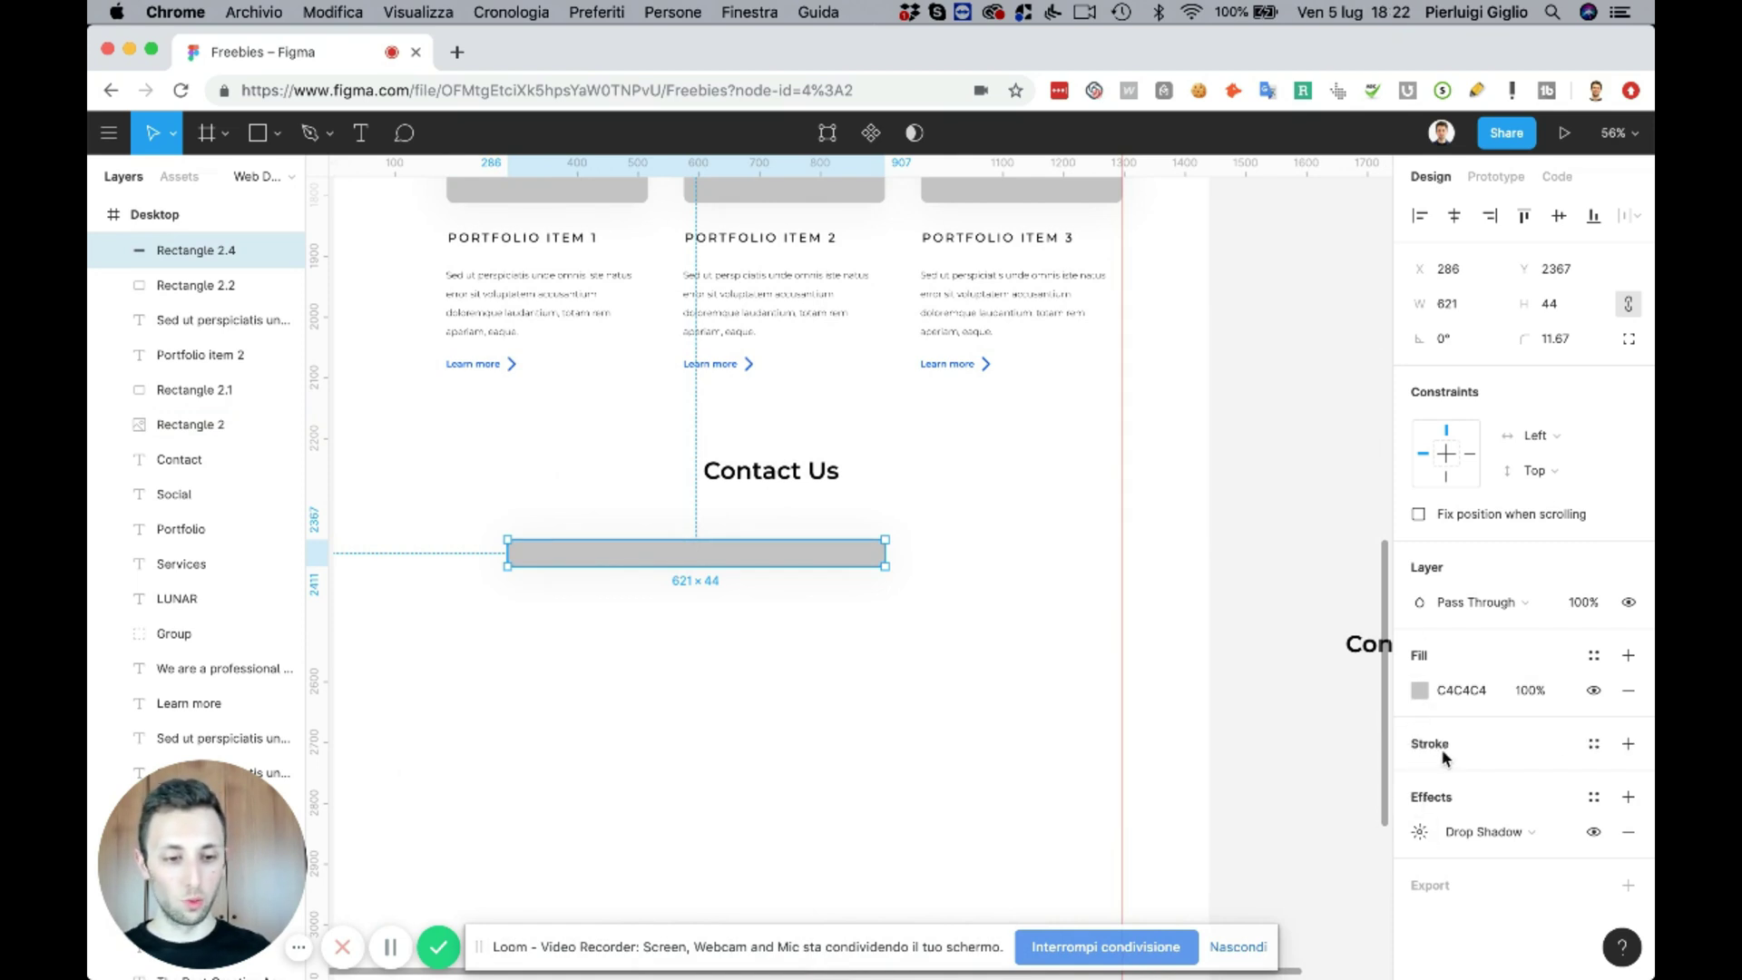
- Give the Contact Us bar a white FFFFFF fill
left_click(1421, 695)
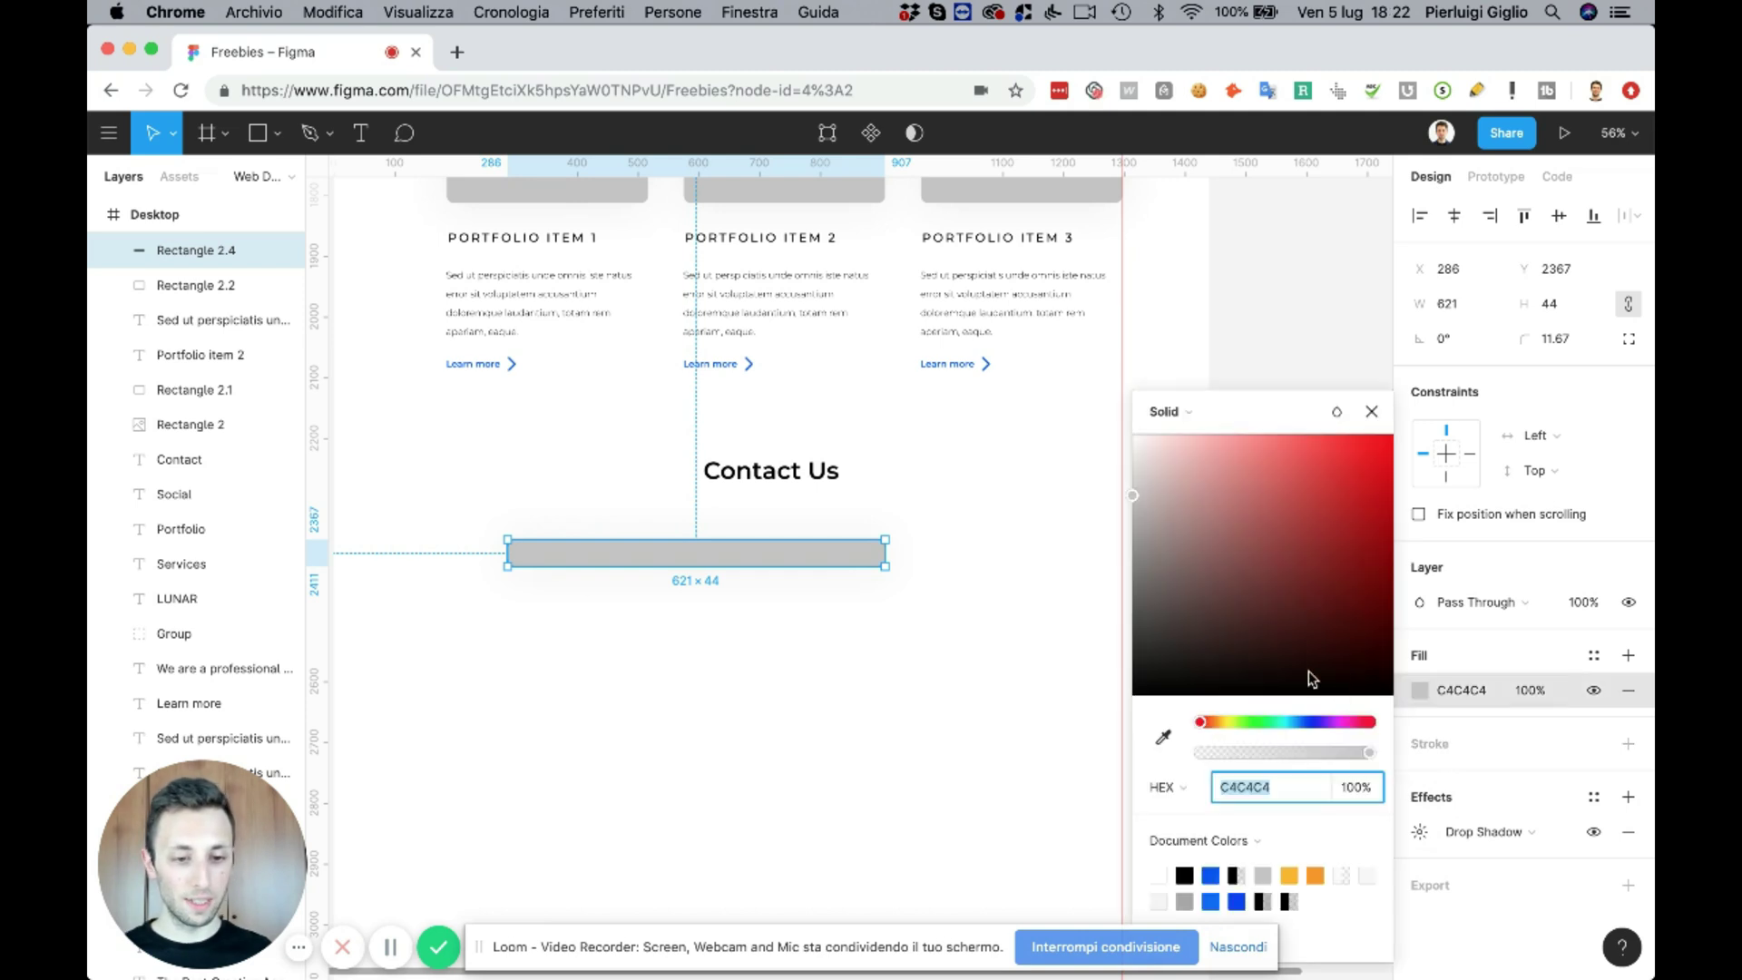
type("FFFFFF")
key("Return")
left_click(885, 665)
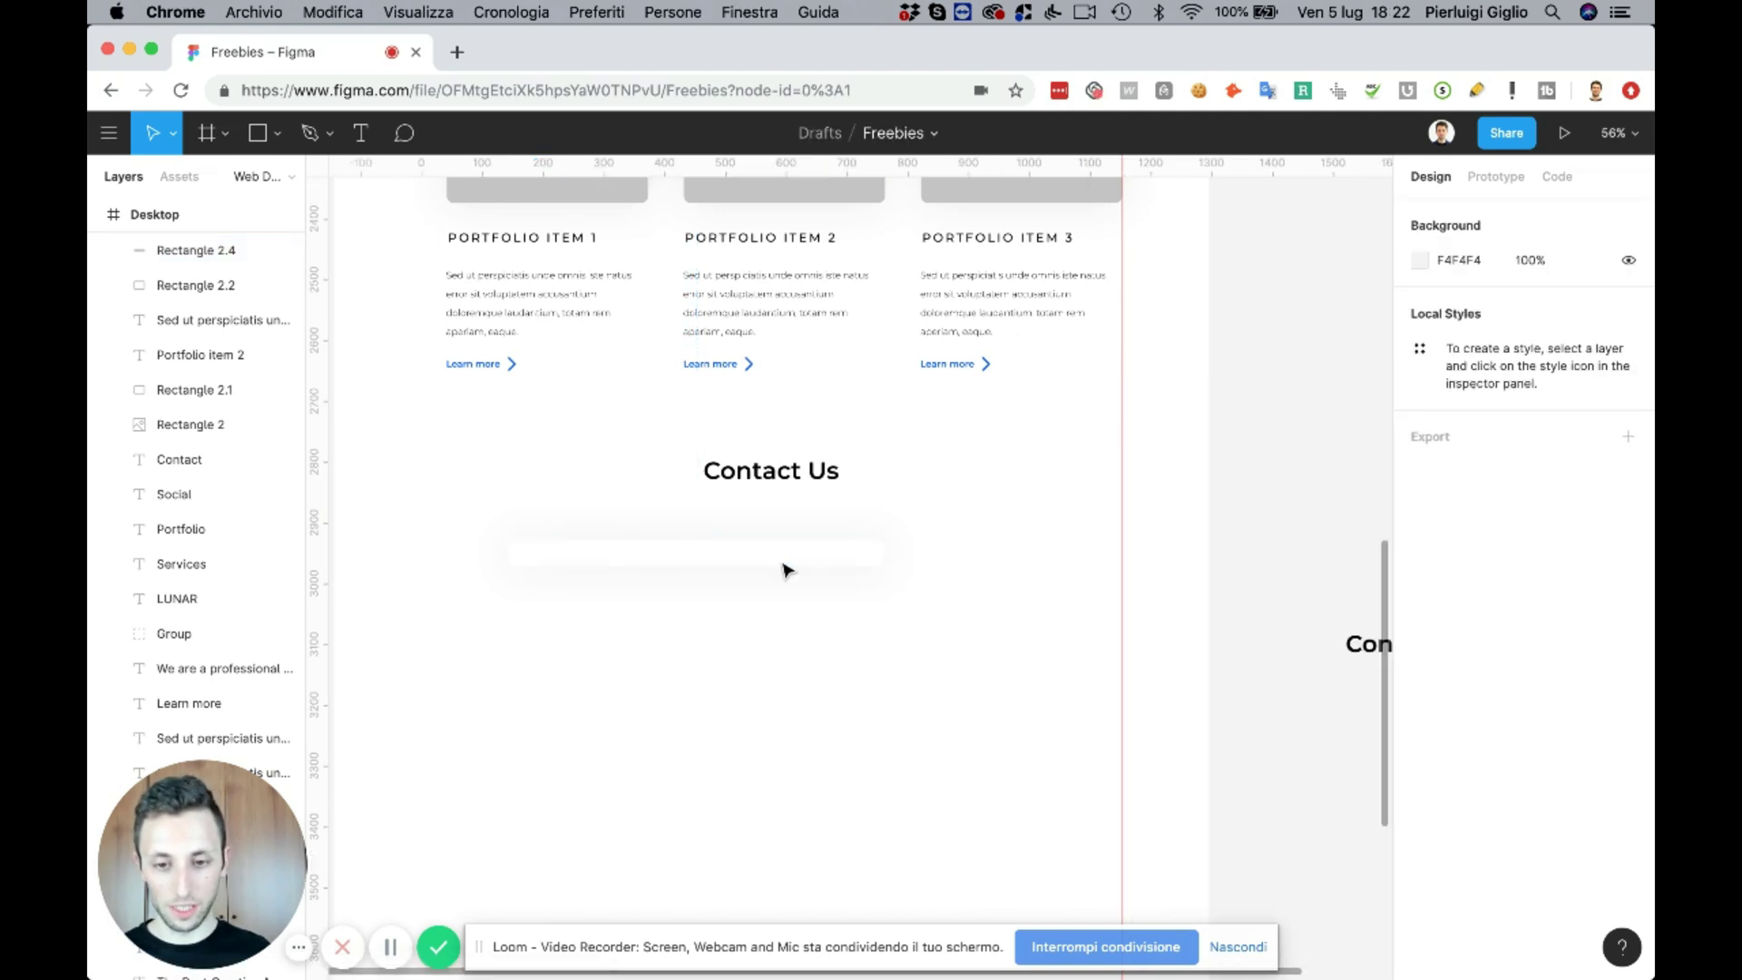
left_click(783, 564)
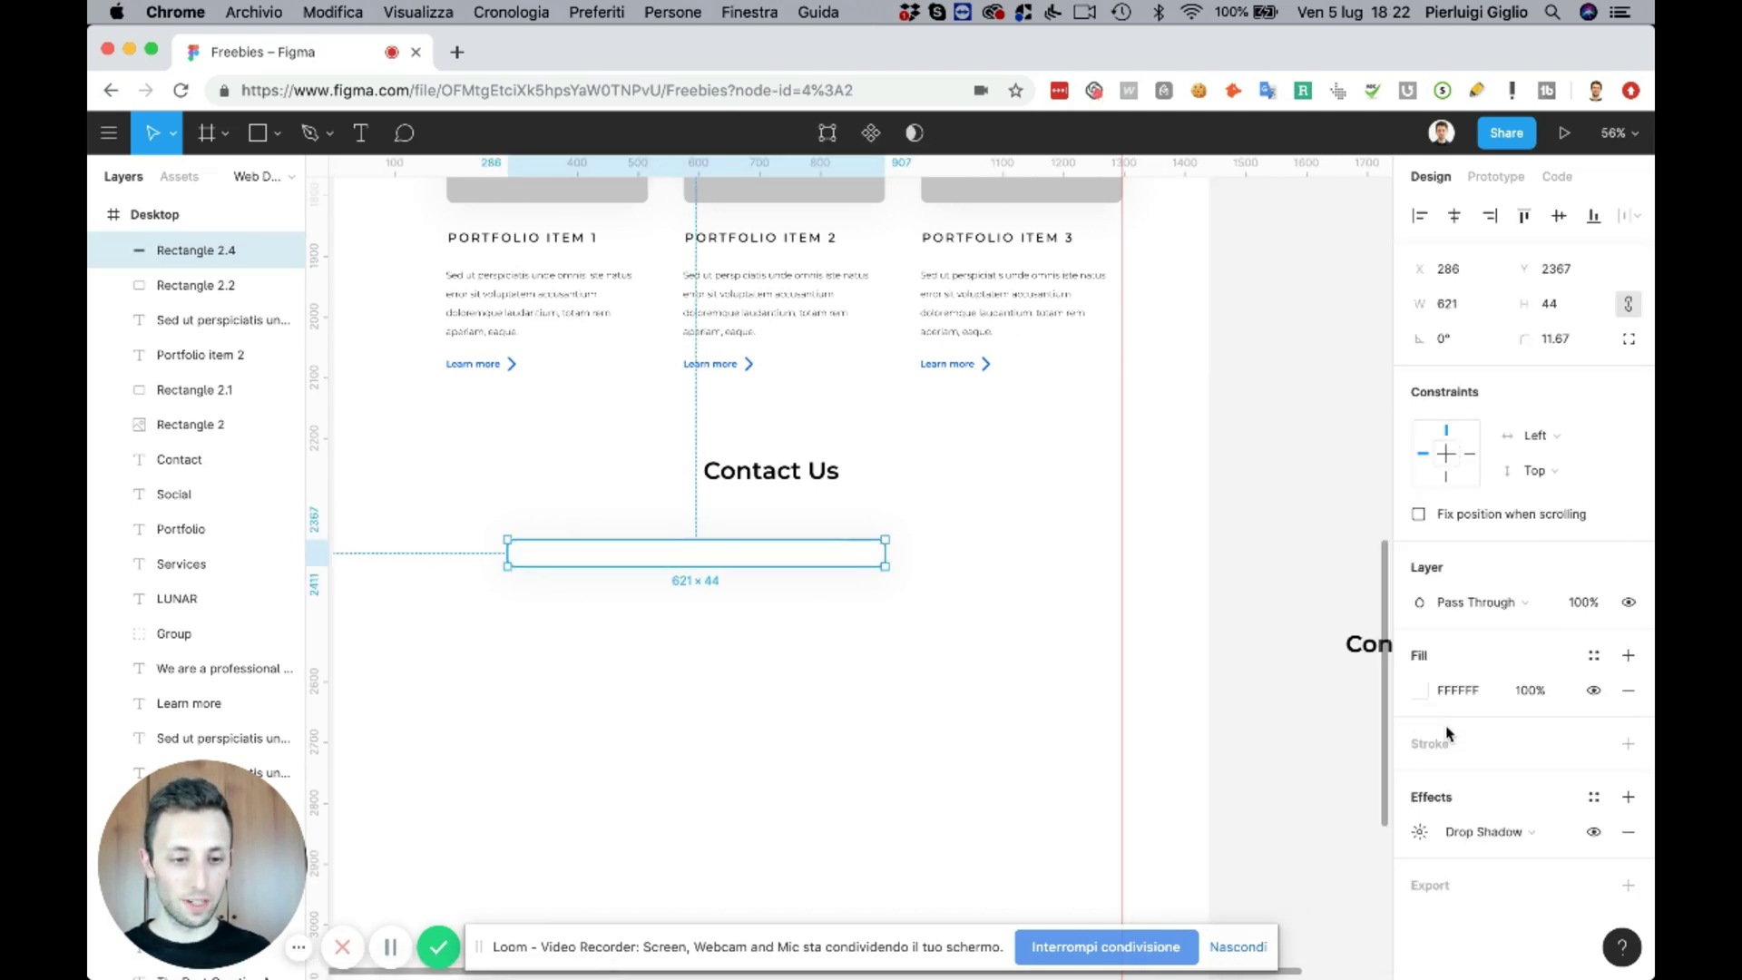
- Add a 2 px stroke positioned outside the bar's edge
left_click(1448, 741)
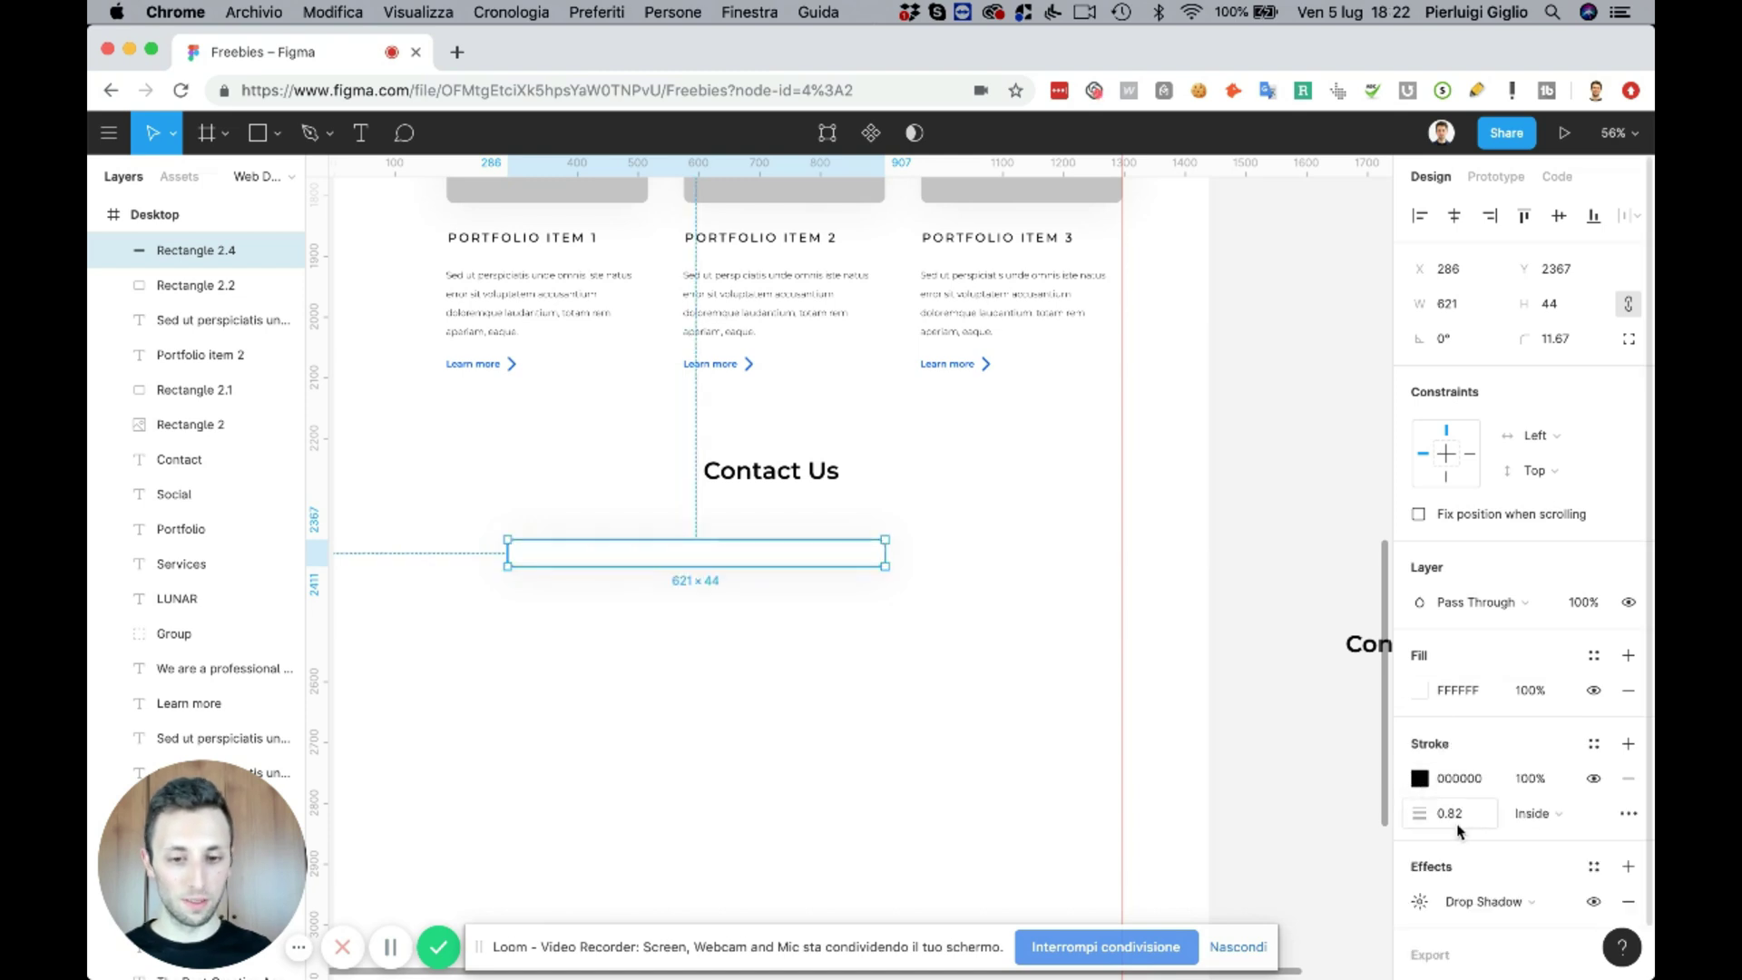
type("2")
key("Return")
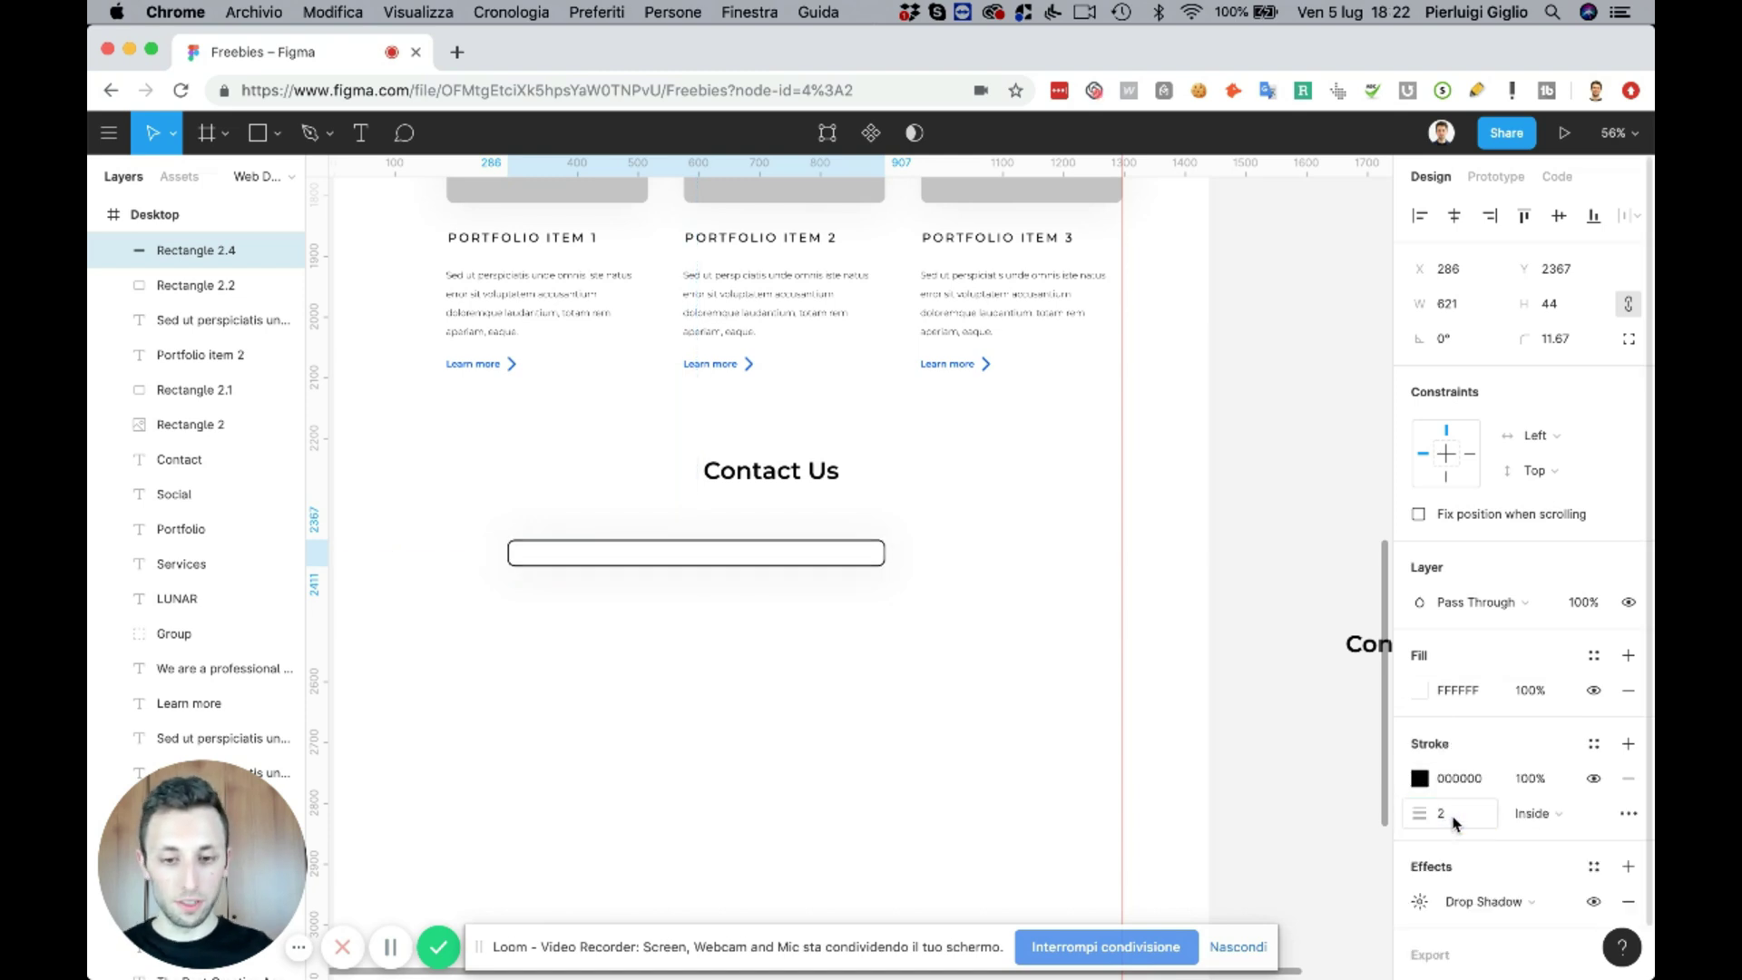
left_click(1549, 816)
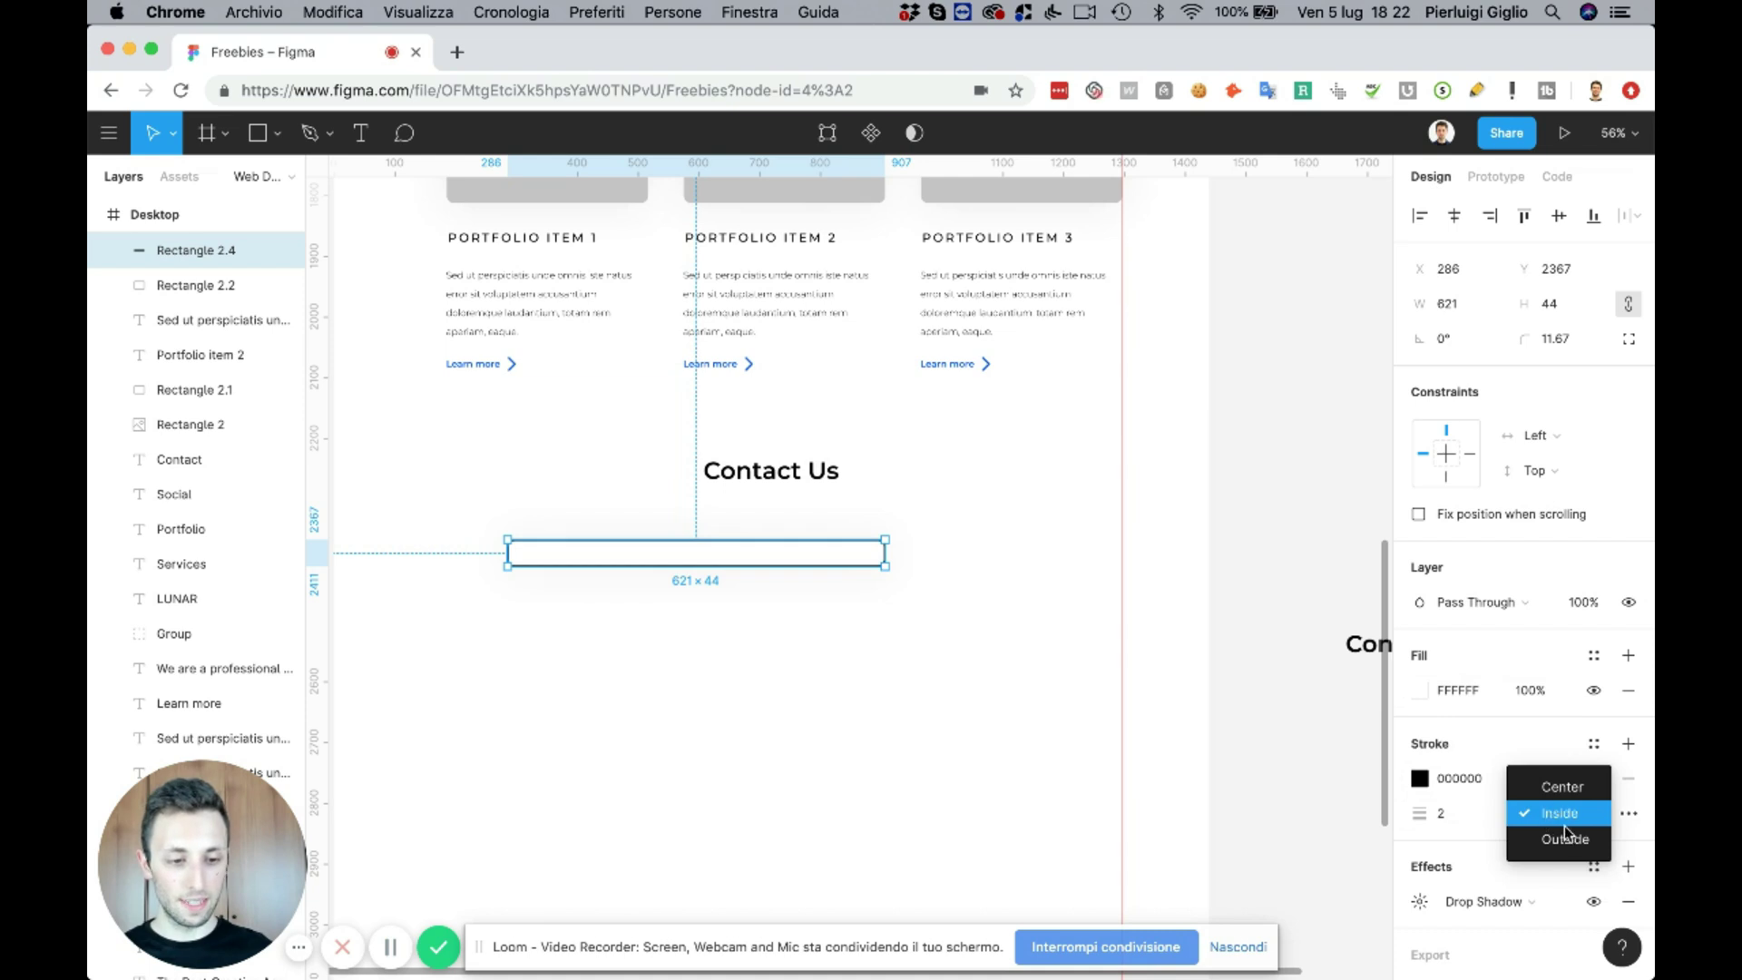
left_click(1564, 835)
scroll(820, 556, "up", 5)
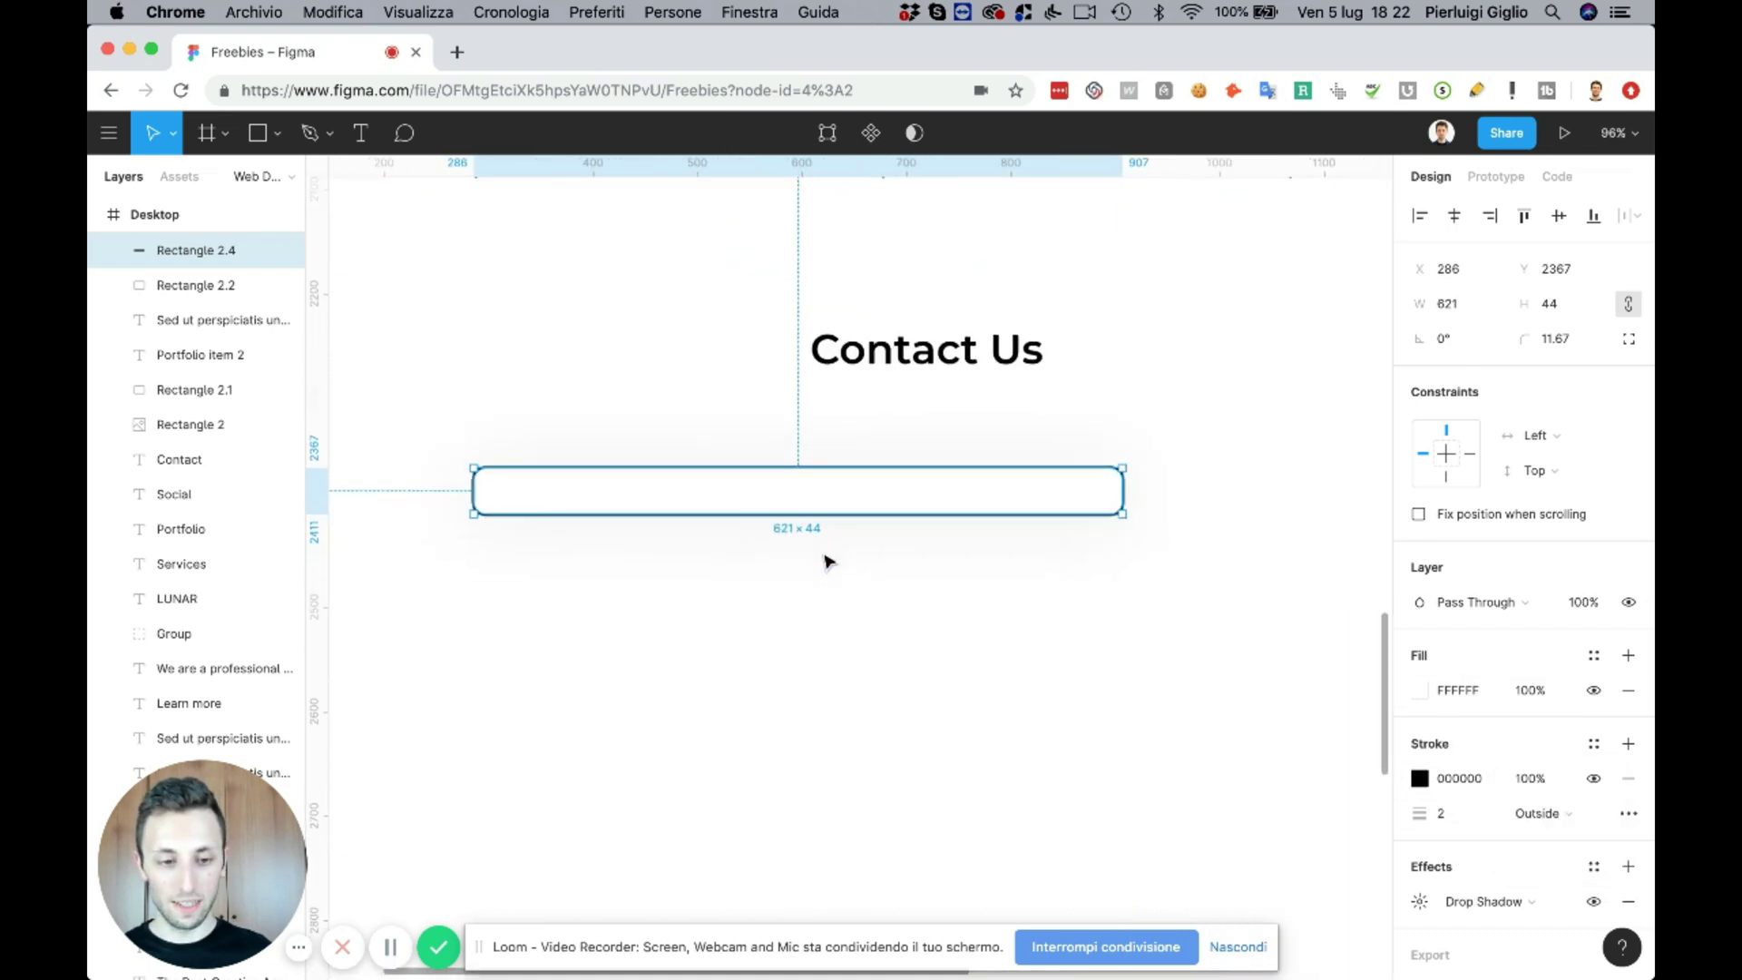
- Set the stroke colour to A9A9A9, sampled from the ABOUT US text
left_click(1420, 778)
scroll(904, 461, "up", 7)
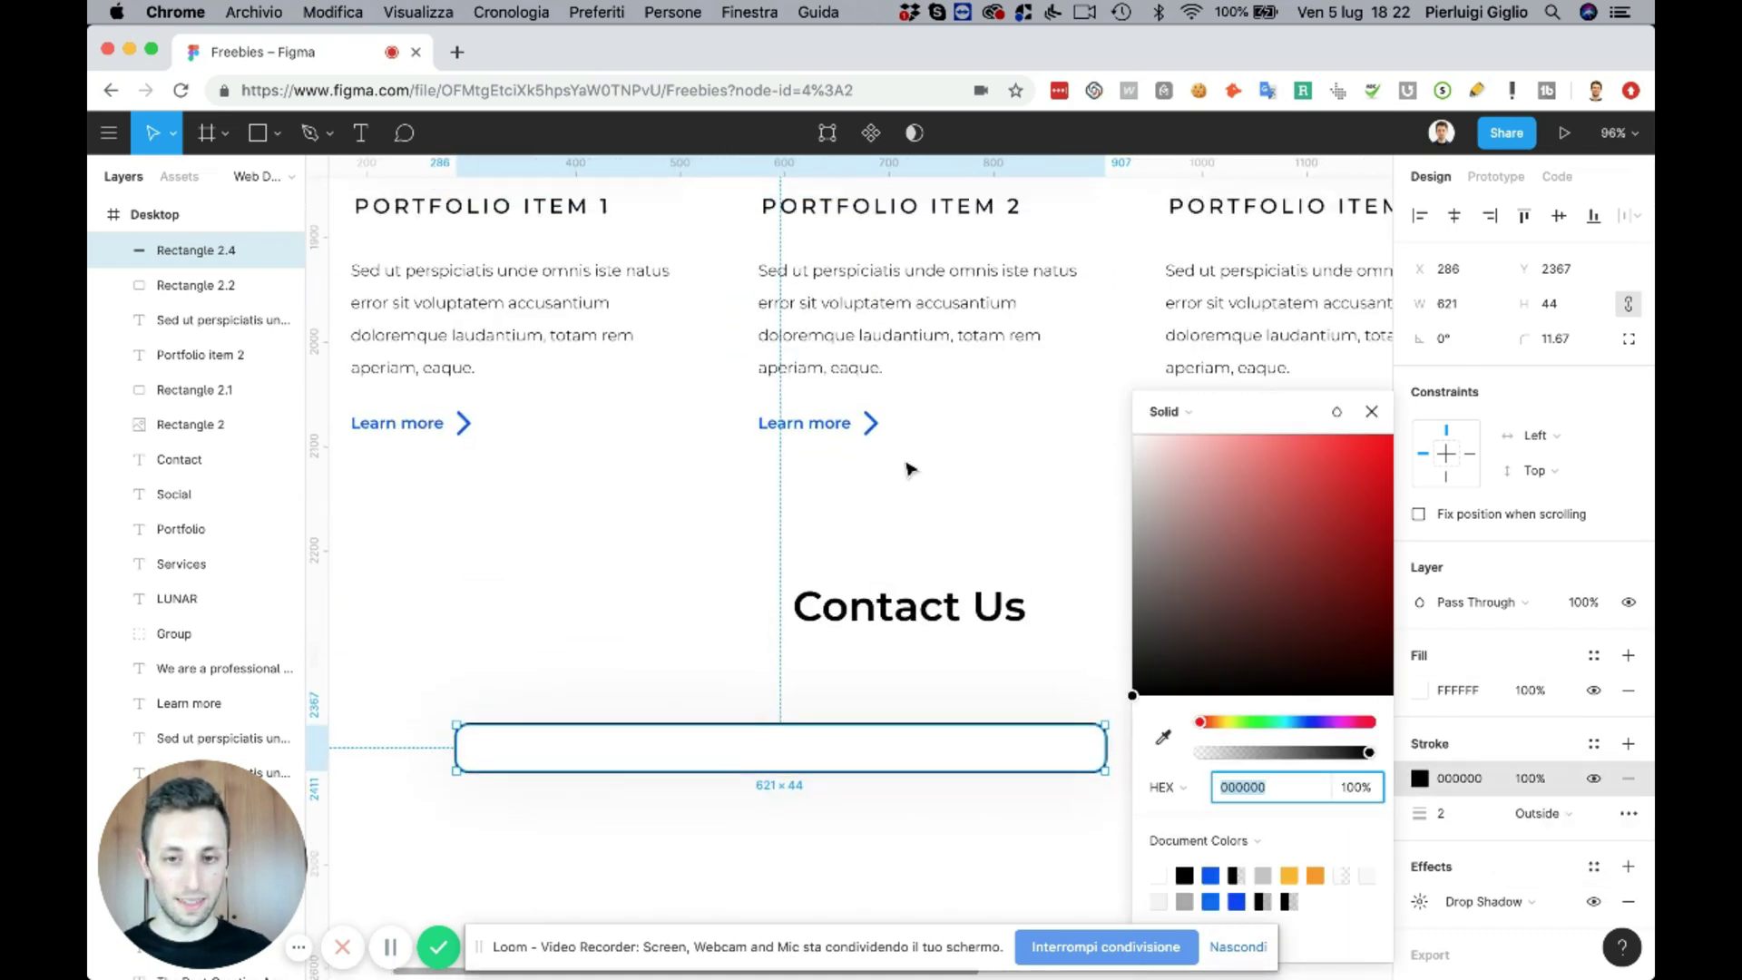
scroll(907, 467, "up", 10)
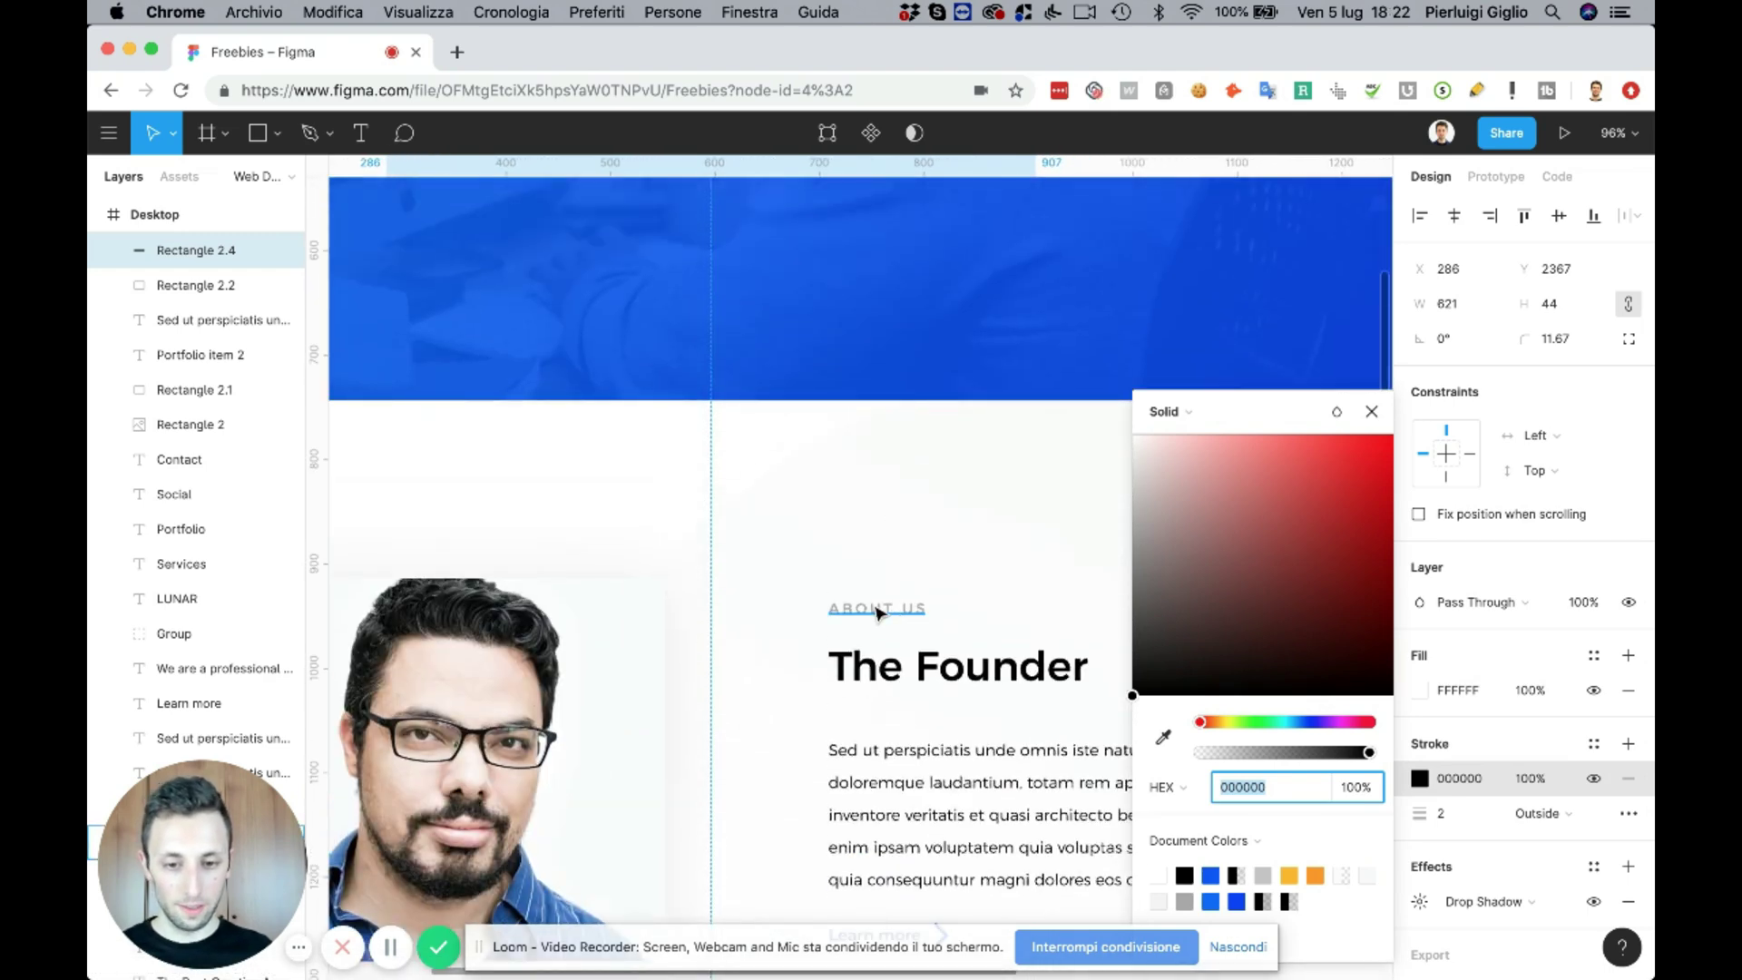
key("i")
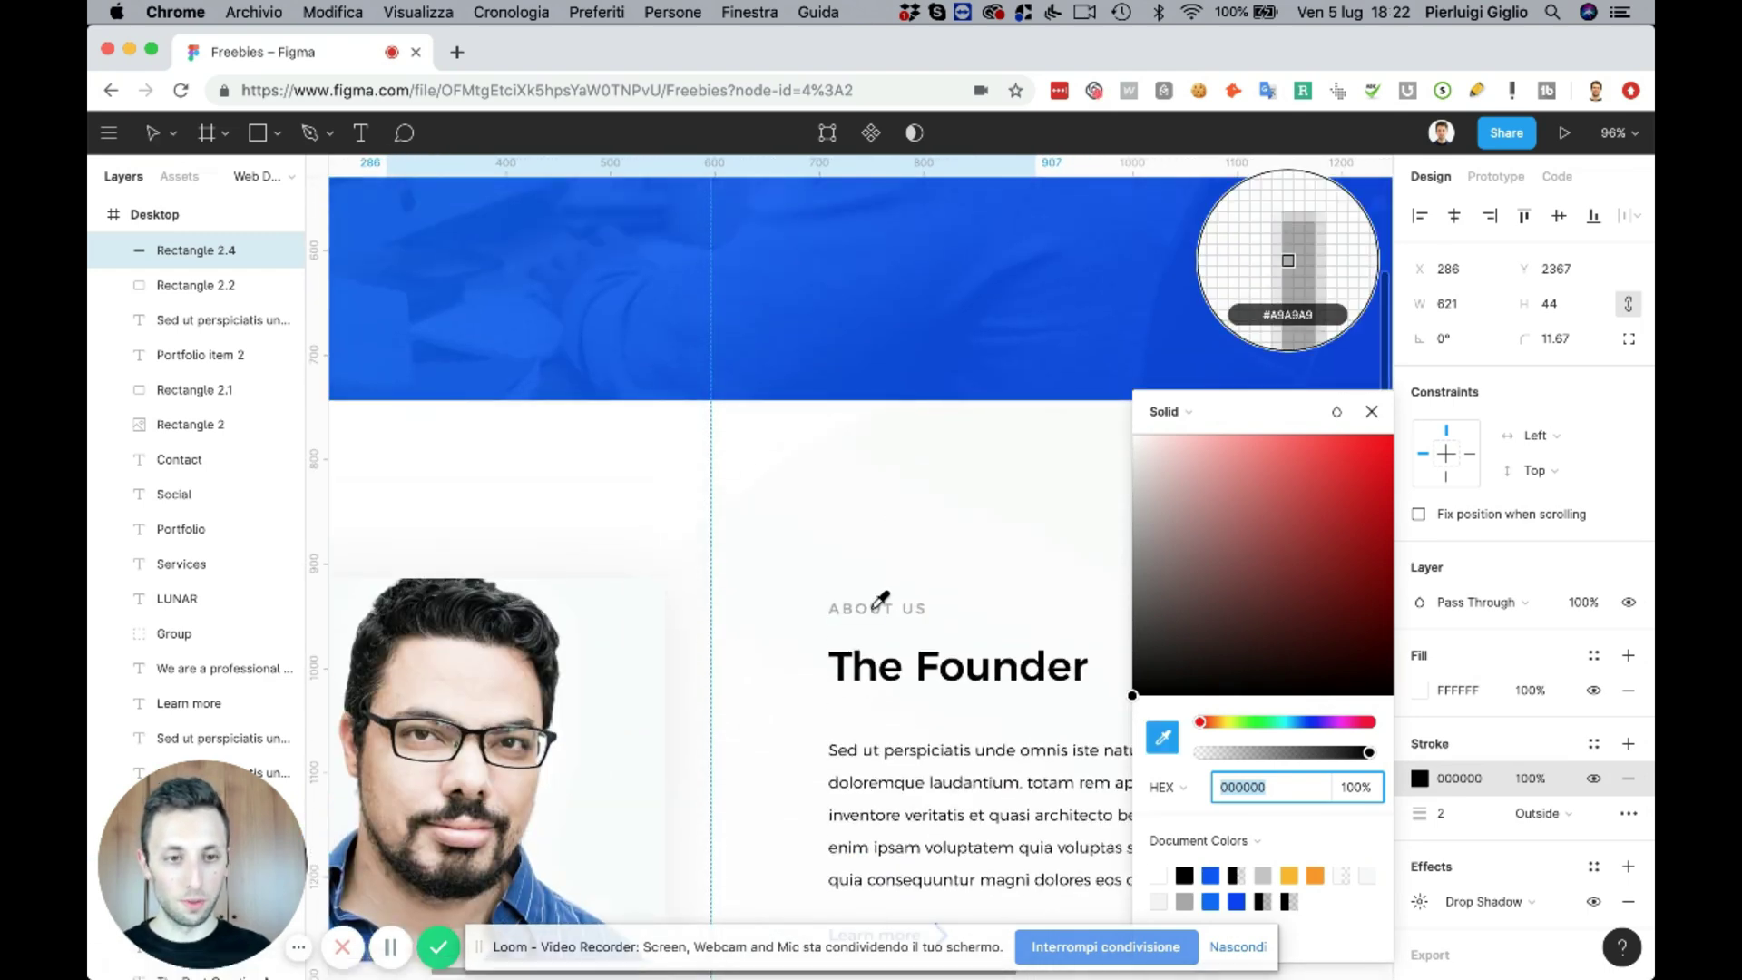
left_click(876, 615)
scroll(876, 615, "down", 10)
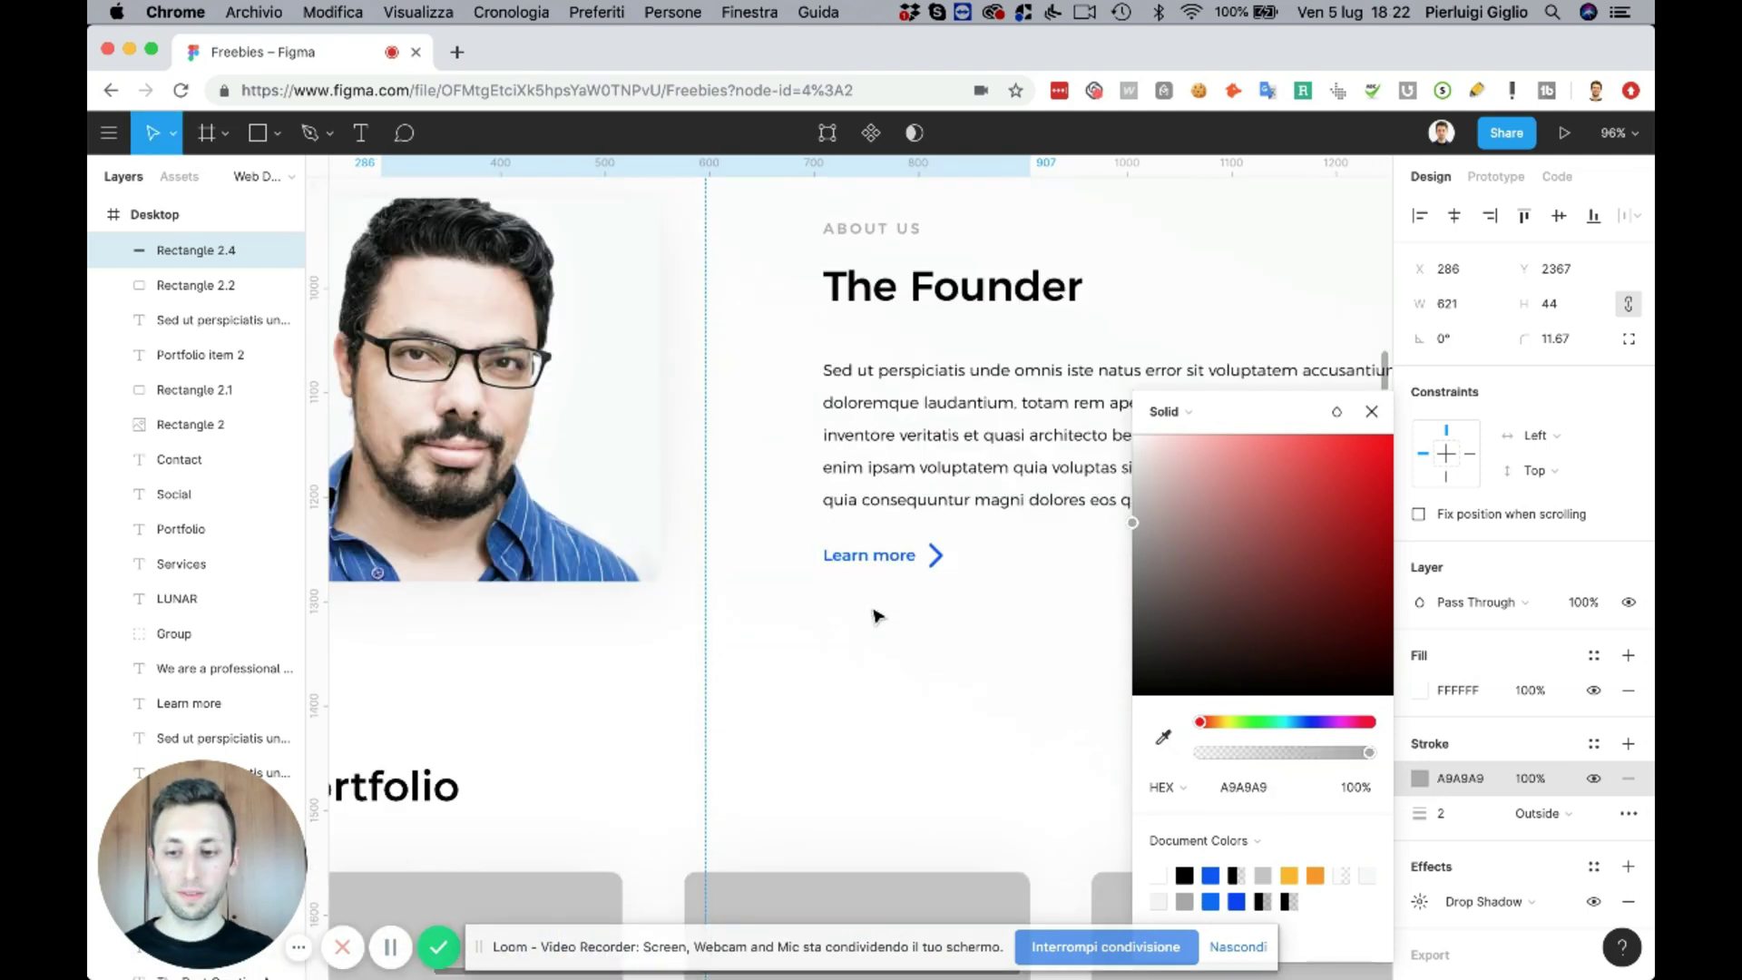
scroll(876, 616, "down", 3)
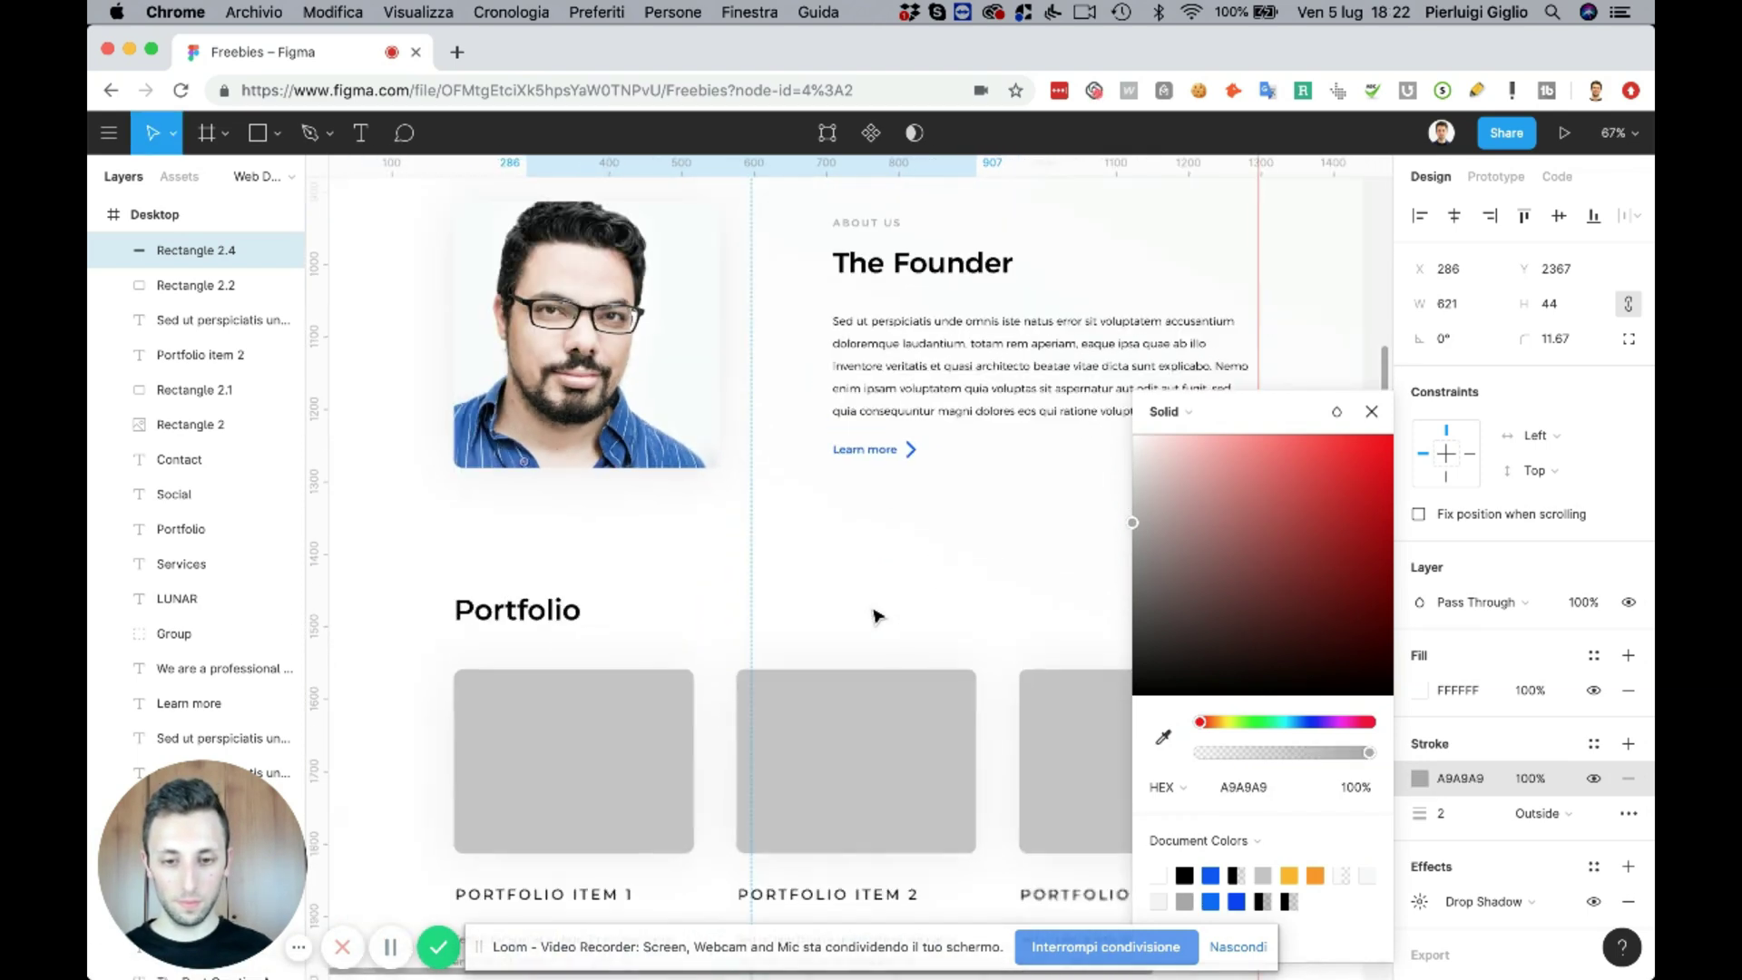
scroll(876, 616, "down", 10)
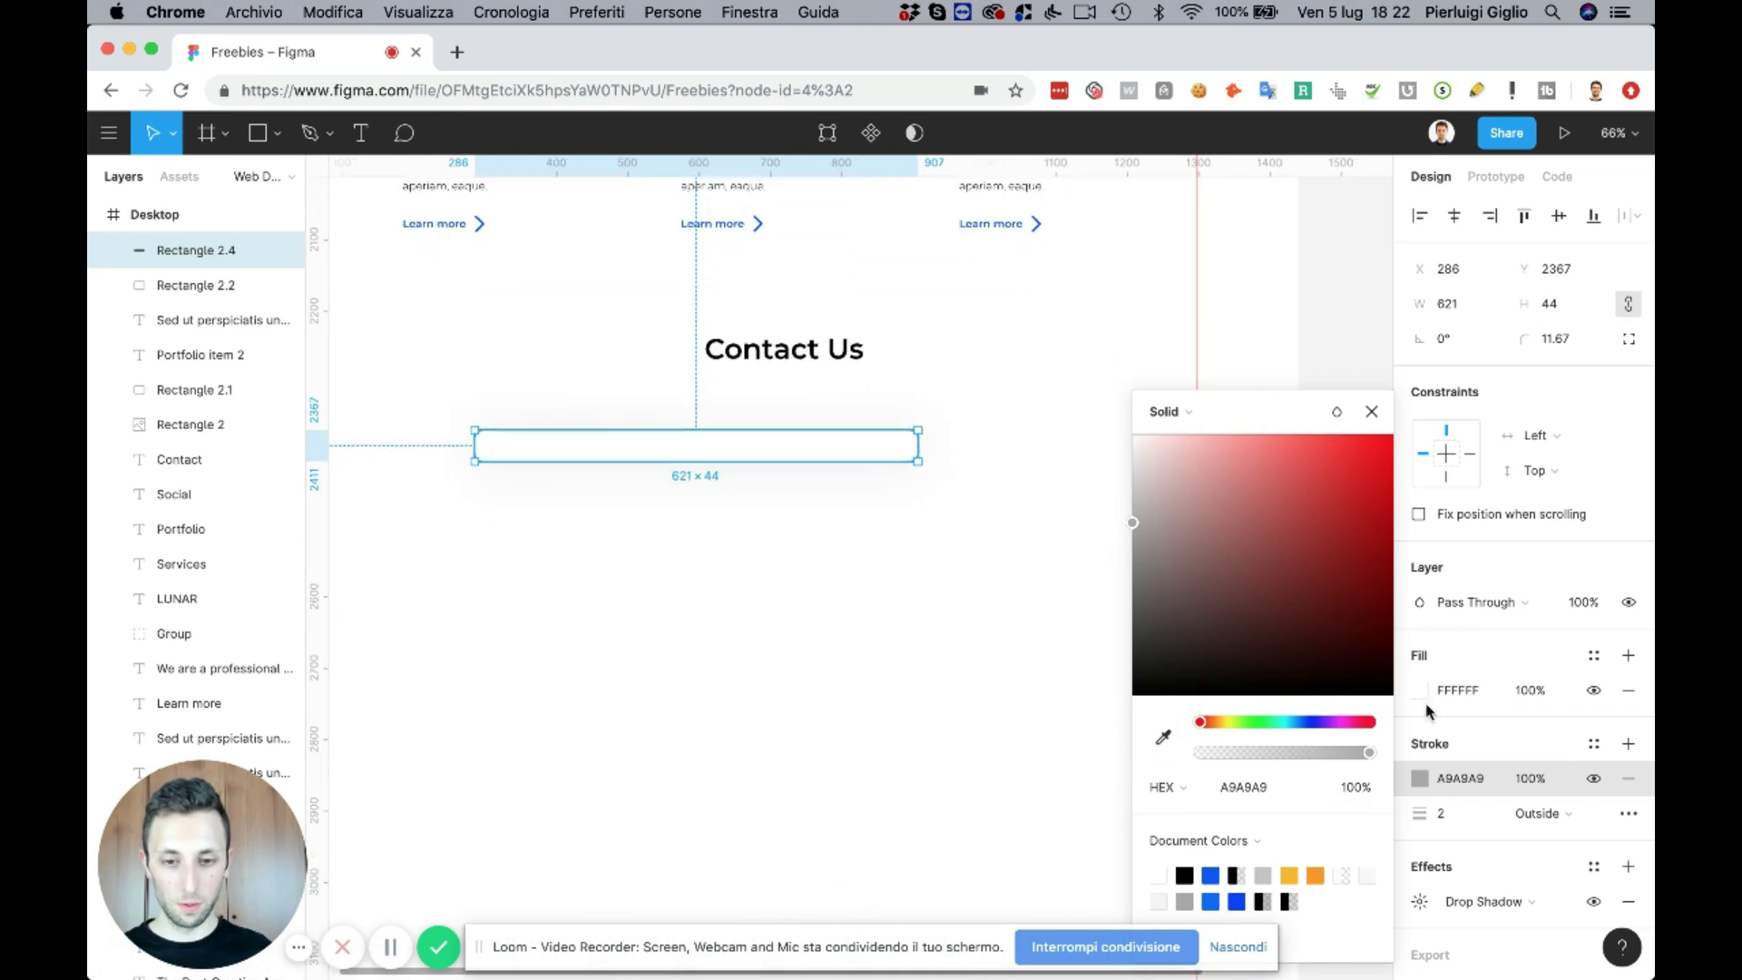
key("Escape")
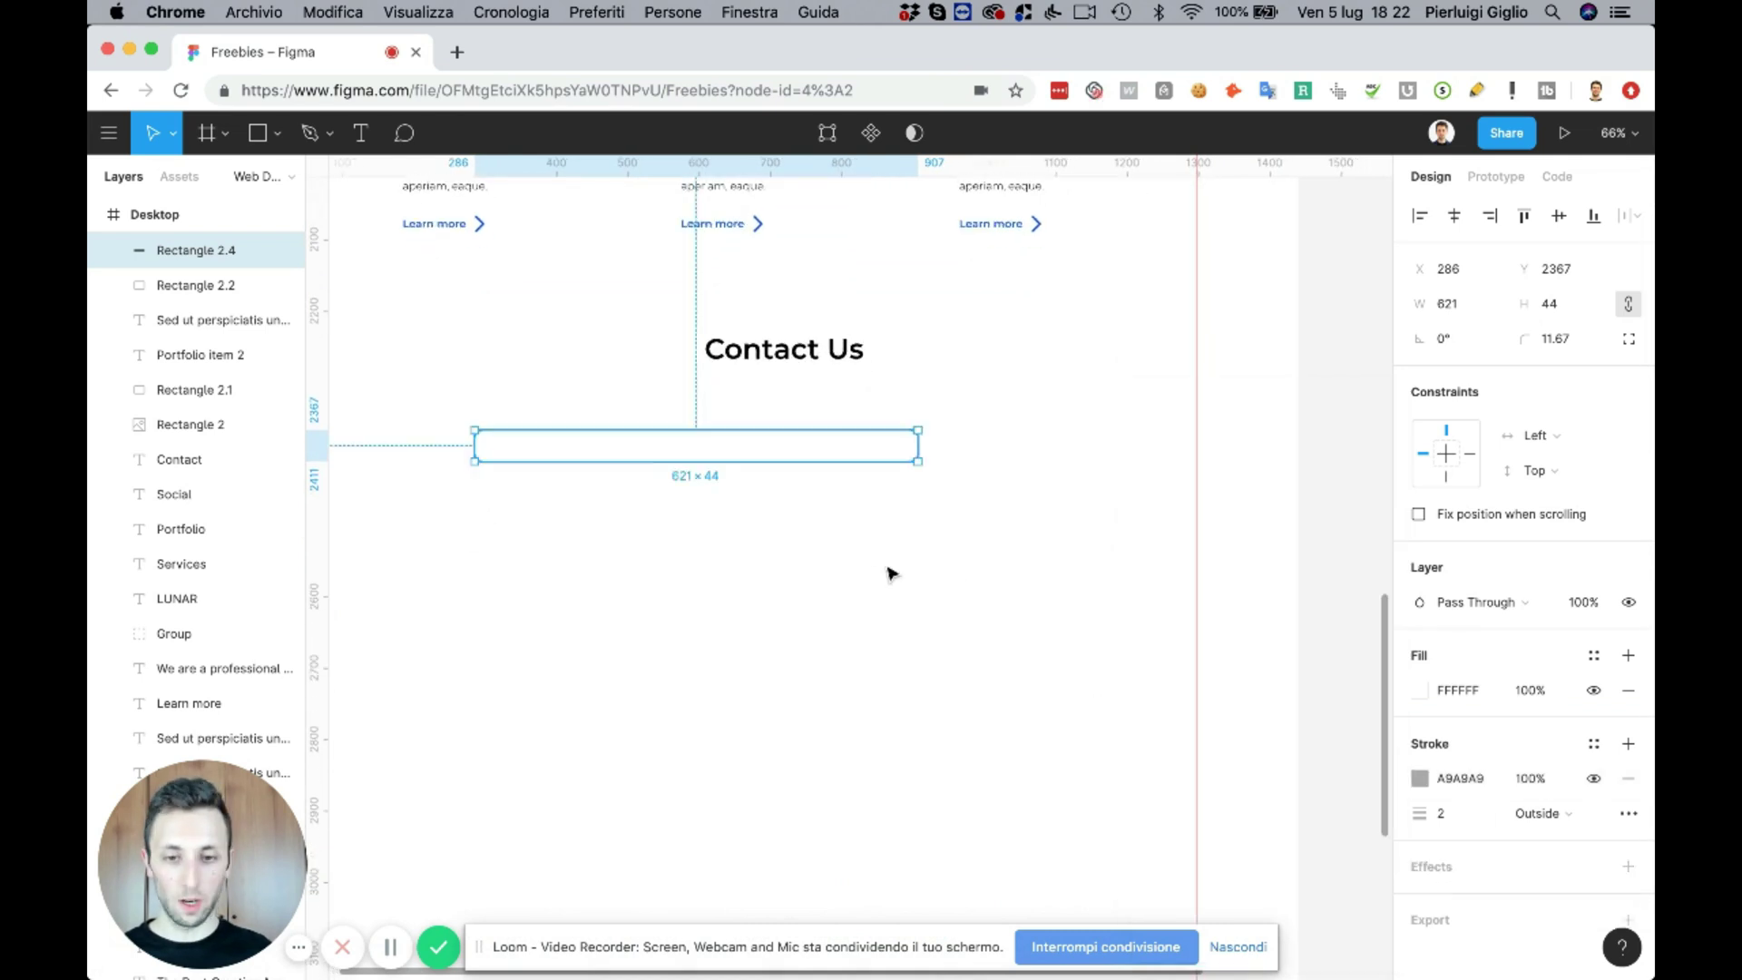
key("Escape")
- Move the input rectangle toward the page centre and reselect it
left_click(733, 439)
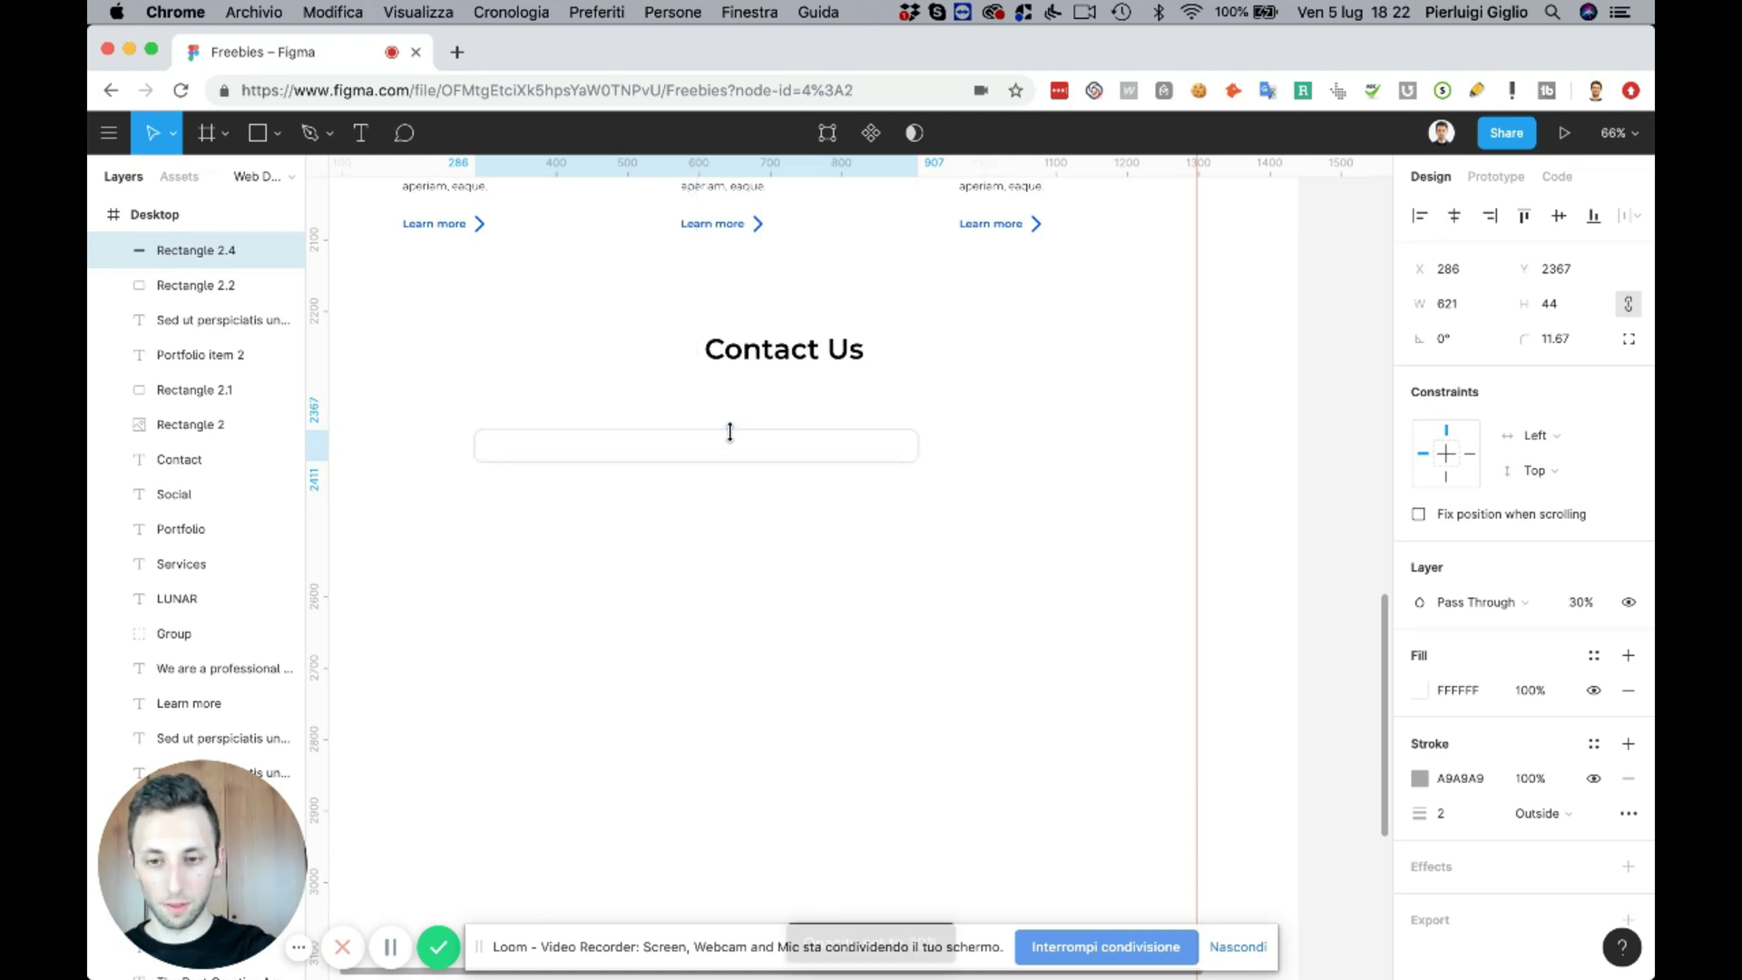
left_click(720, 533)
left_click_drag(828, 457, 852, 459)
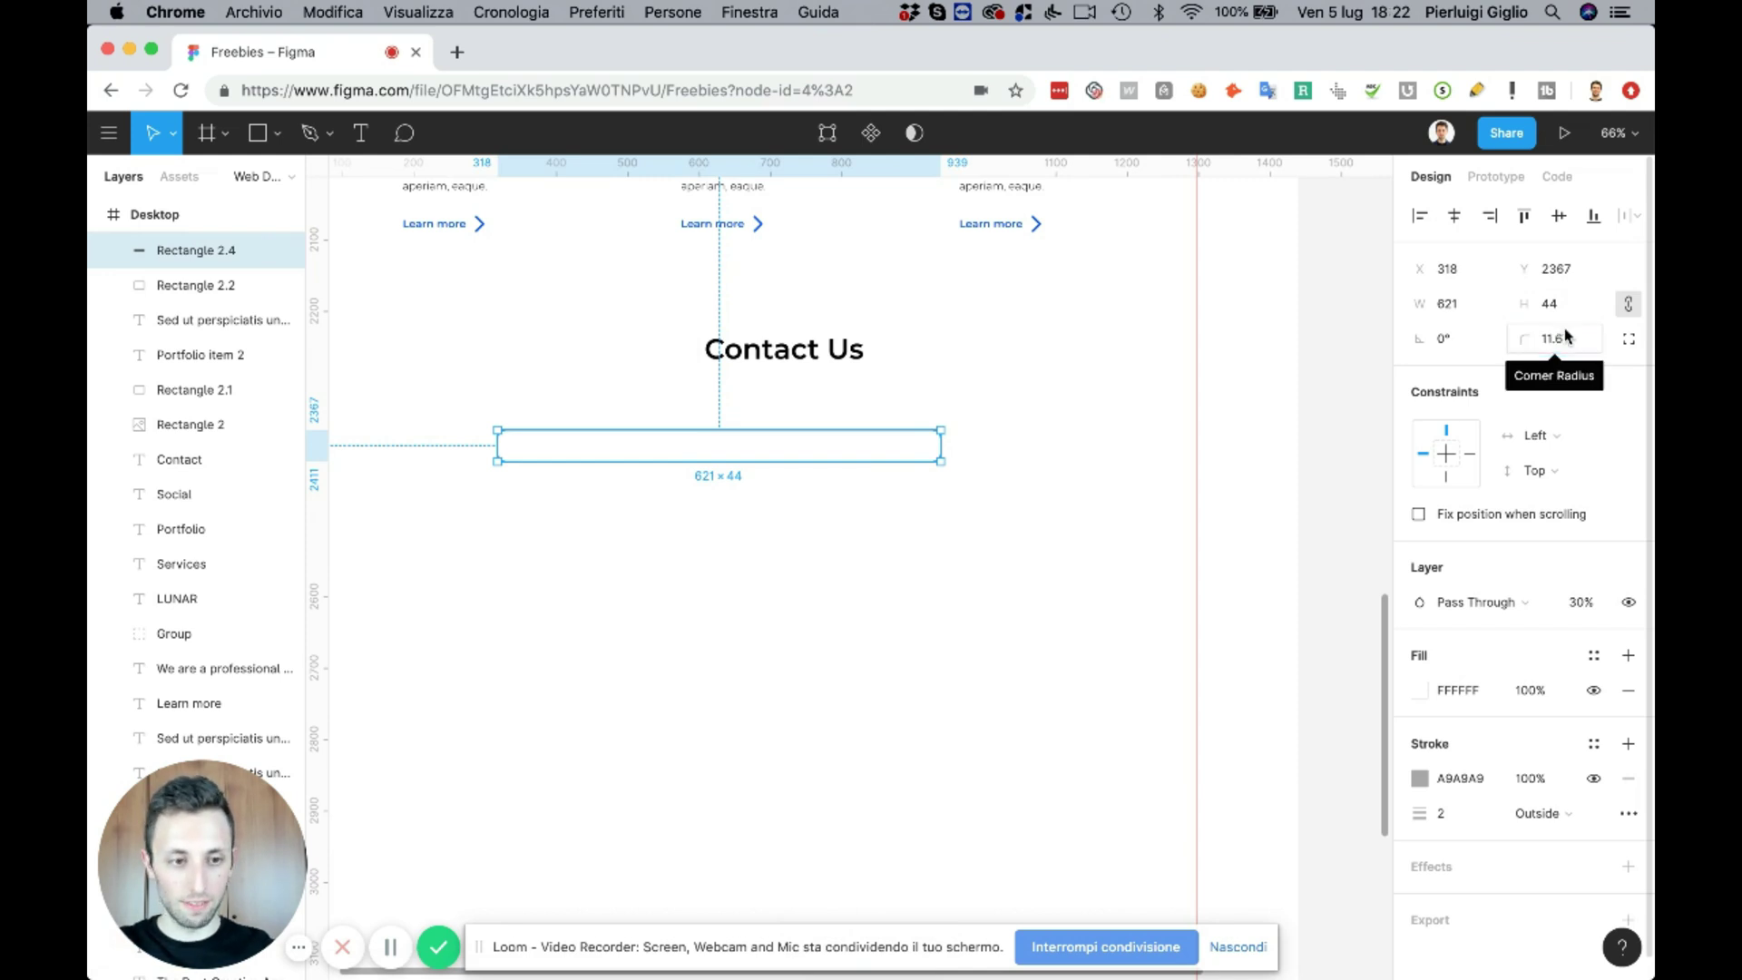
left_click(929, 510)
scroll(918, 432, "up", 4)
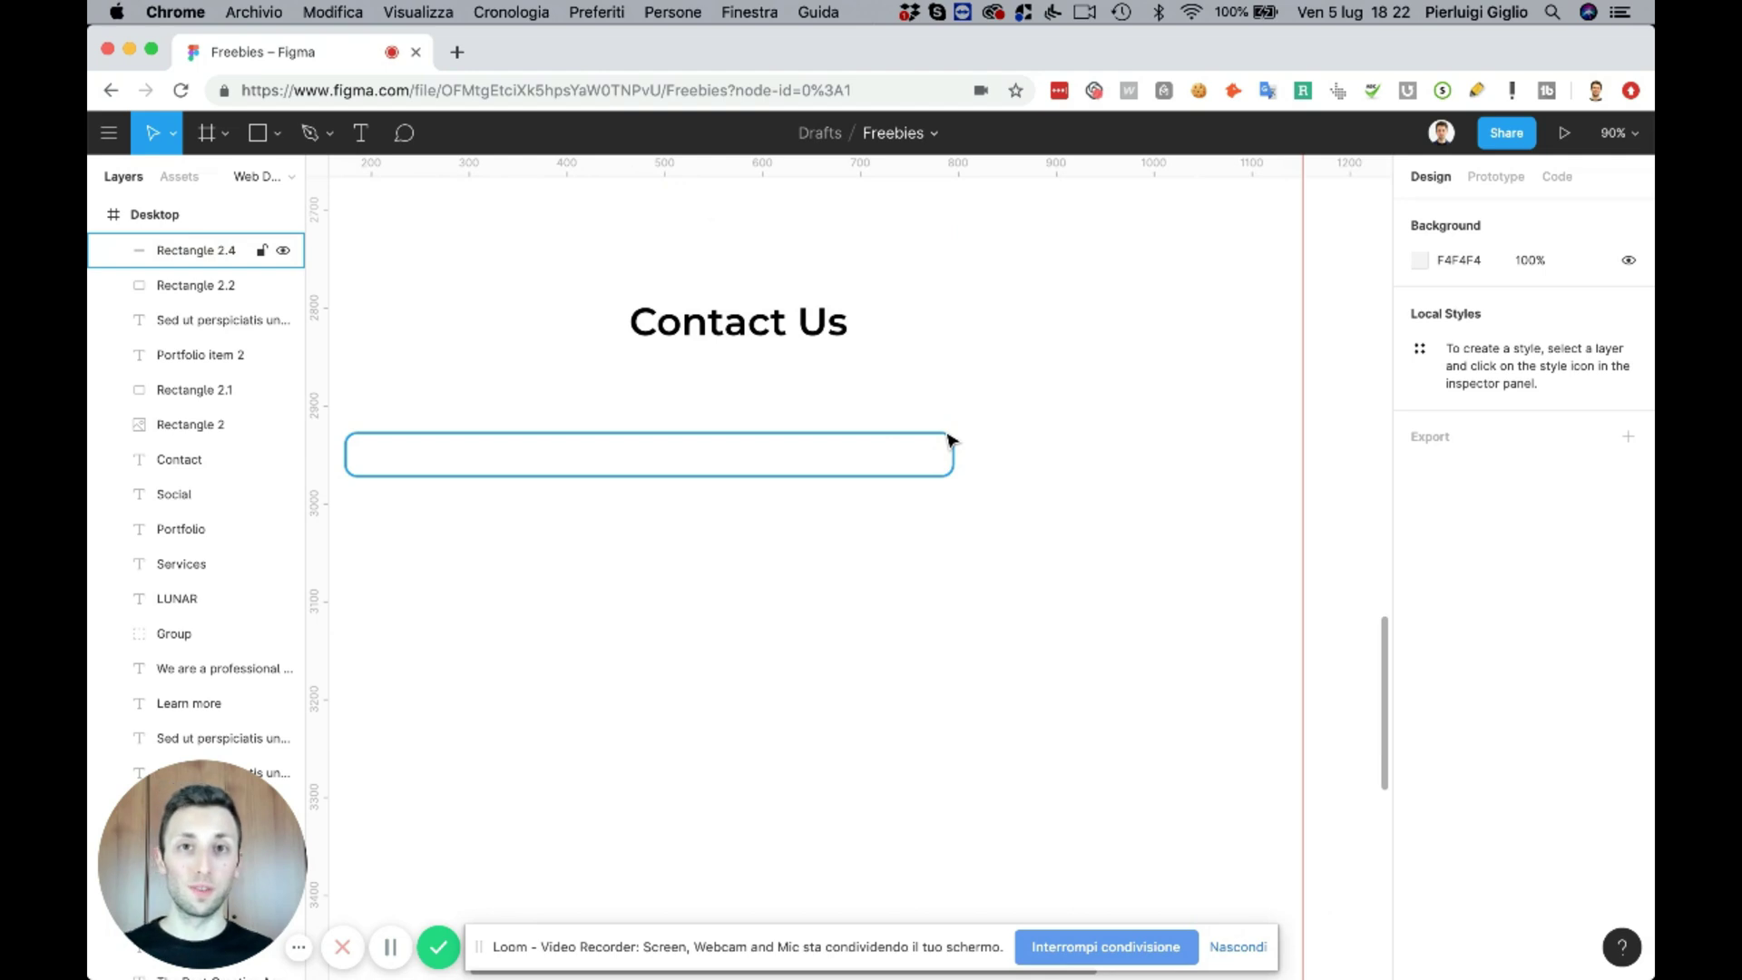
left_click_drag(865, 515, 1003, 417)
- Set the rectangle's corner radius to 6 and centre it under Contact Us
left_click(1568, 343)
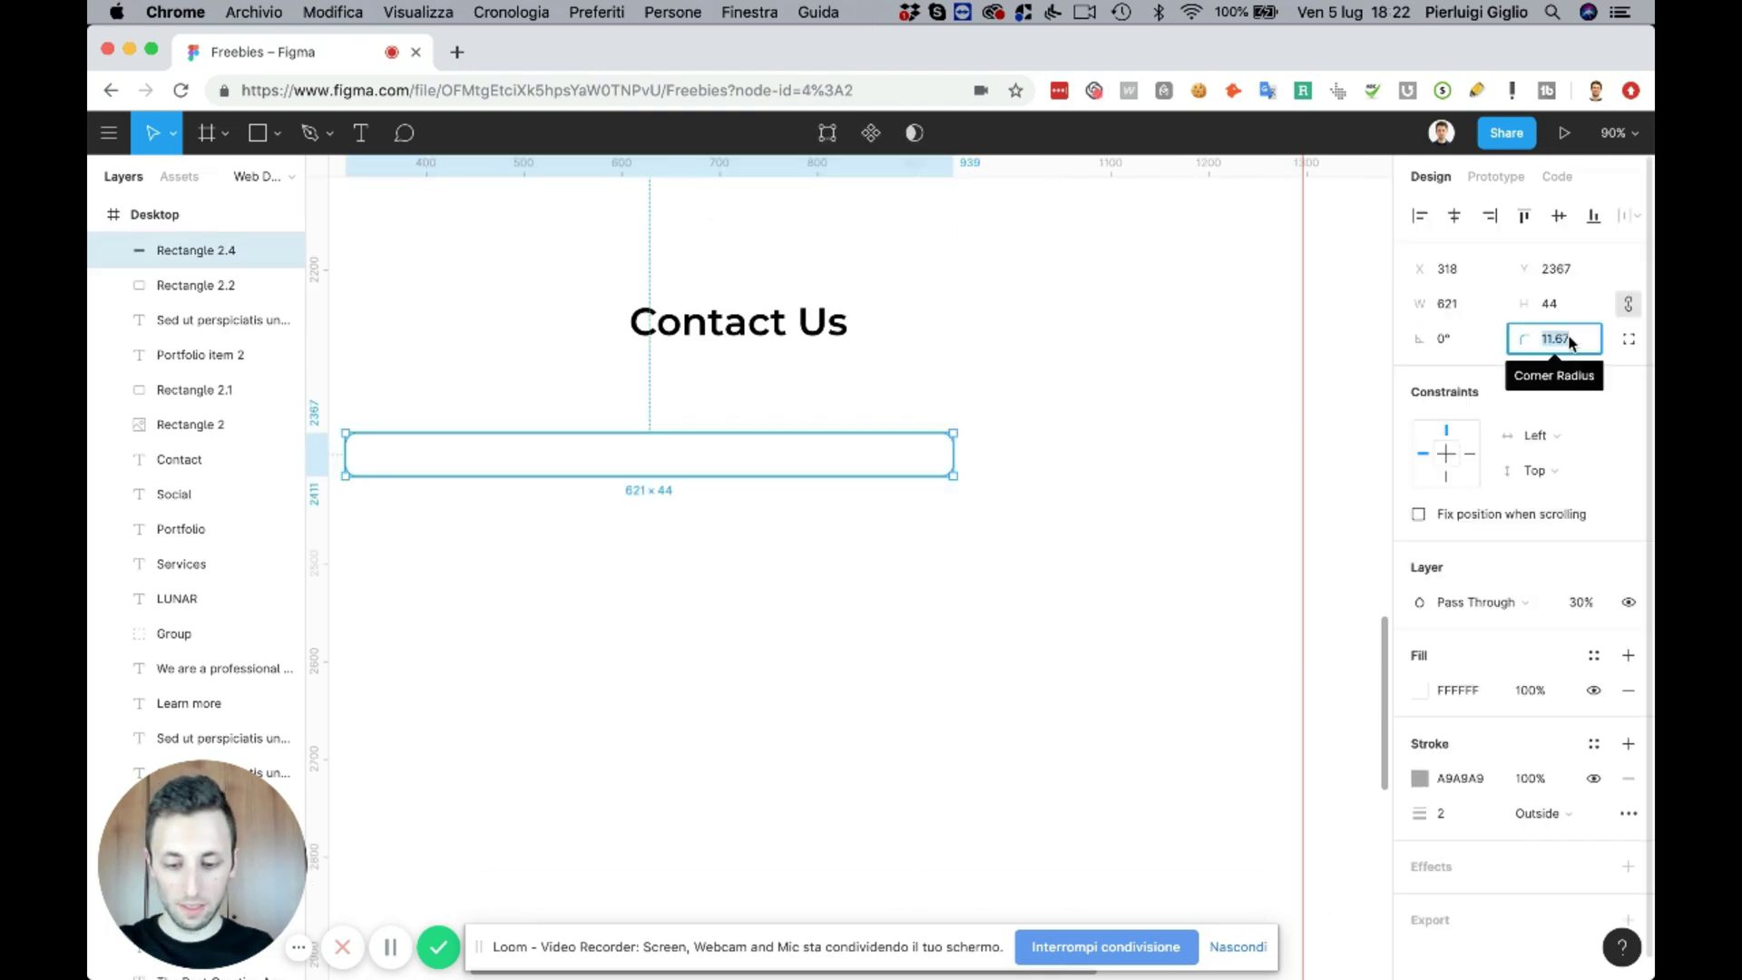
left_click(968, 557)
scroll(968, 556, "left", 3)
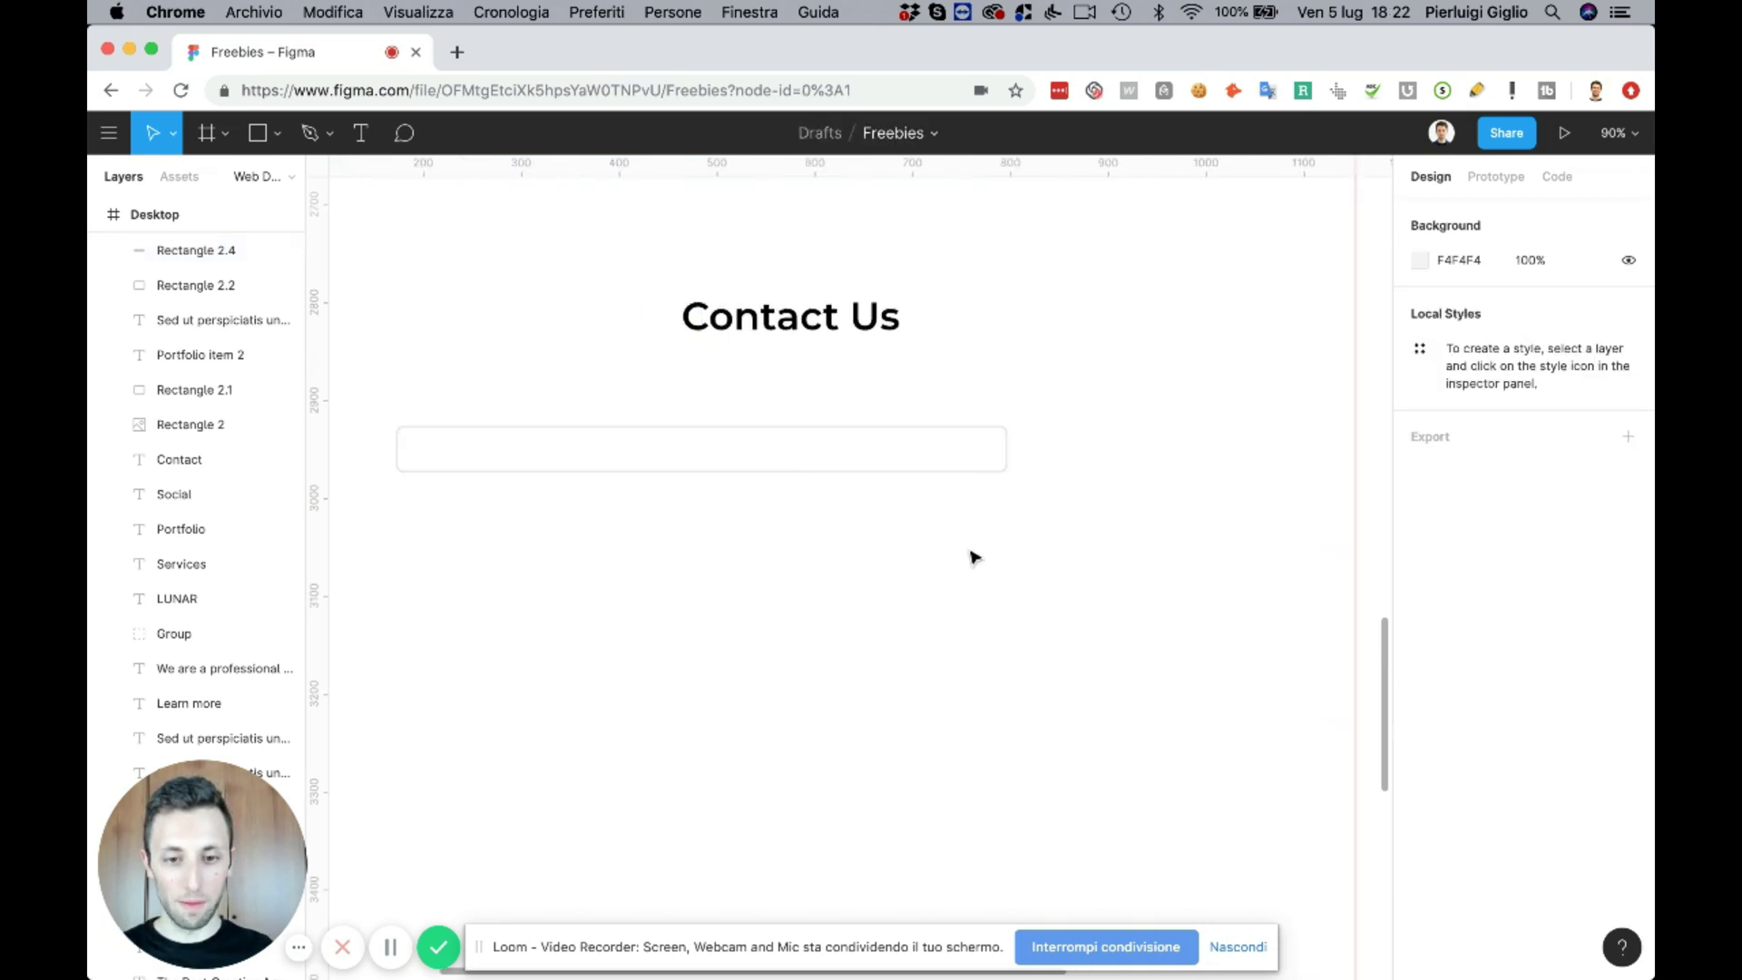
left_click_drag(740, 477, 824, 474)
scroll(824, 473, "up", 10)
scroll(825, 474, "down", 2)
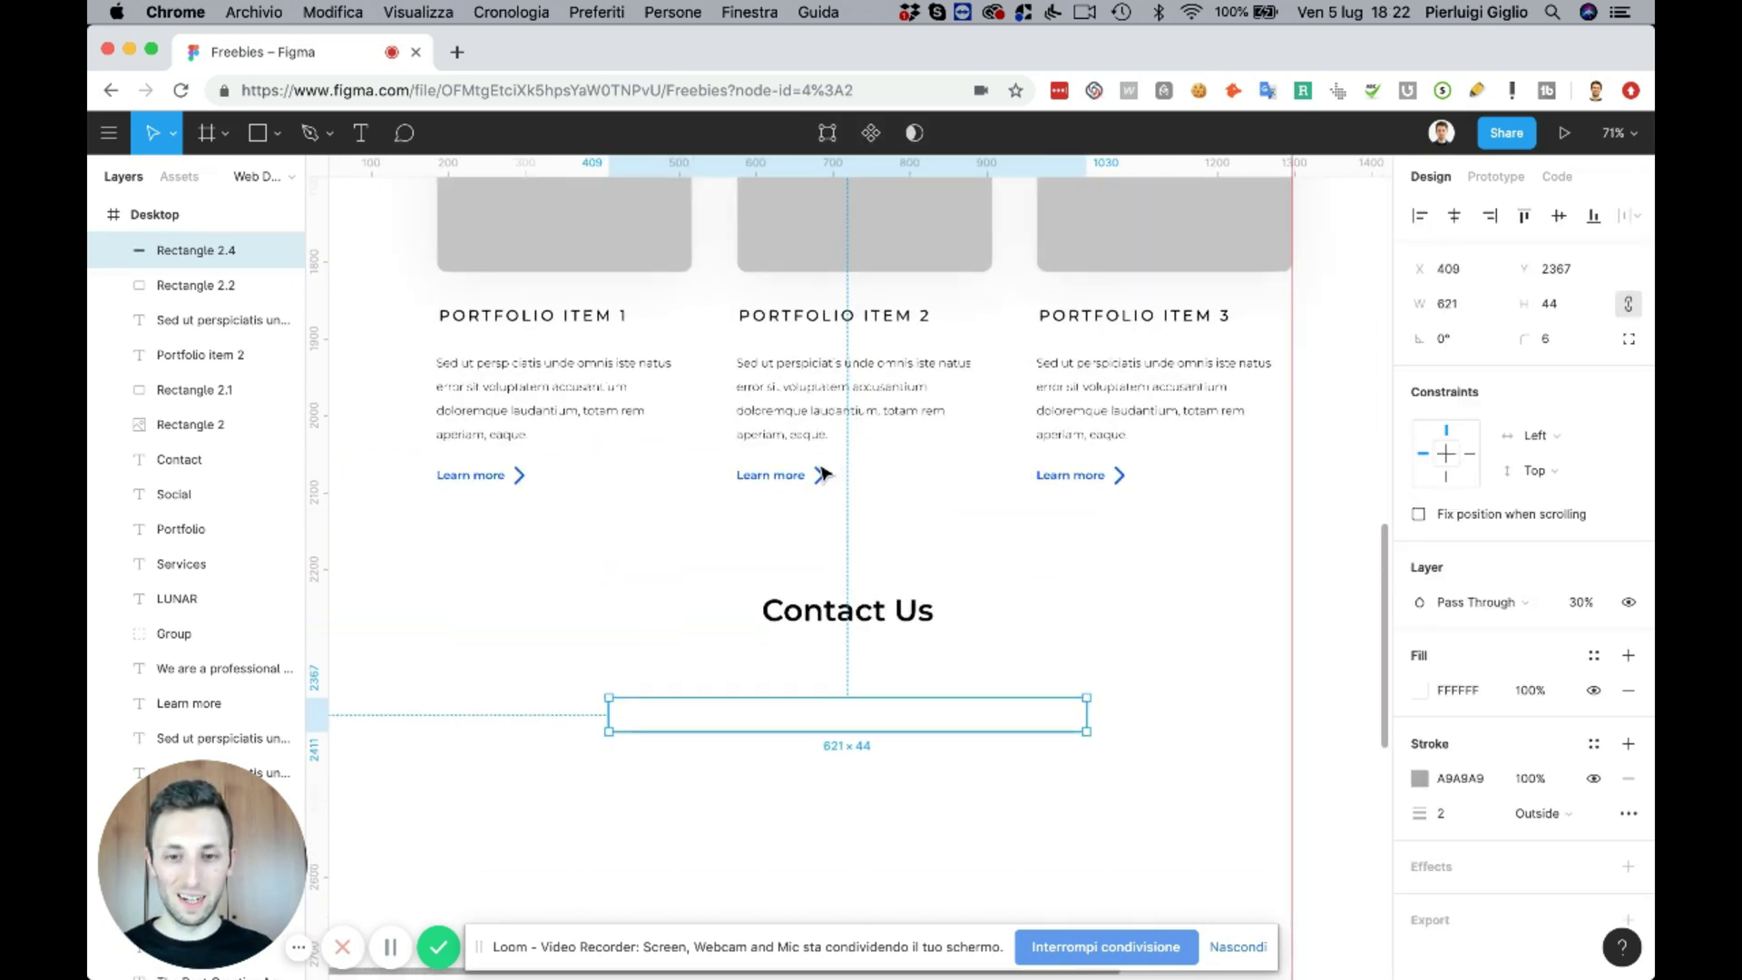
key("alt")
- Duplicate a paragraph as a 'Name' label, sized 116×44, above the field's left edge
left_click_drag(788, 390, 693, 726)
scroll(693, 733, "down", 3)
scroll(693, 733, "right", 2)
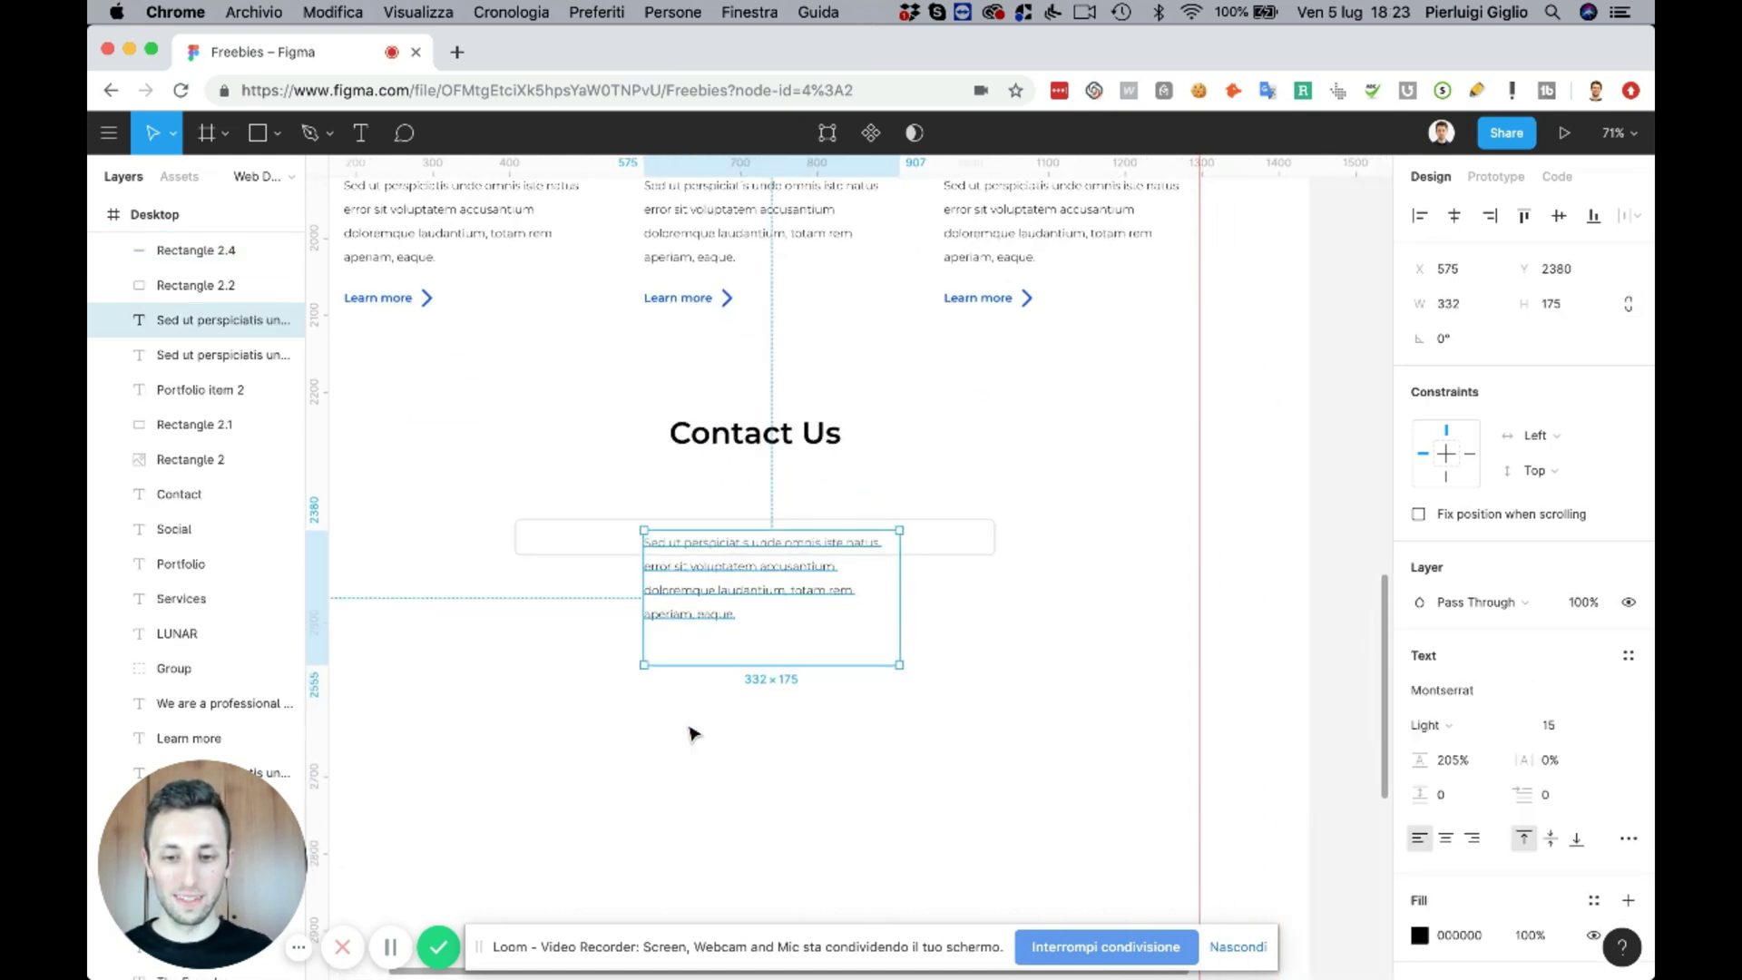
key("Return")
type("N")
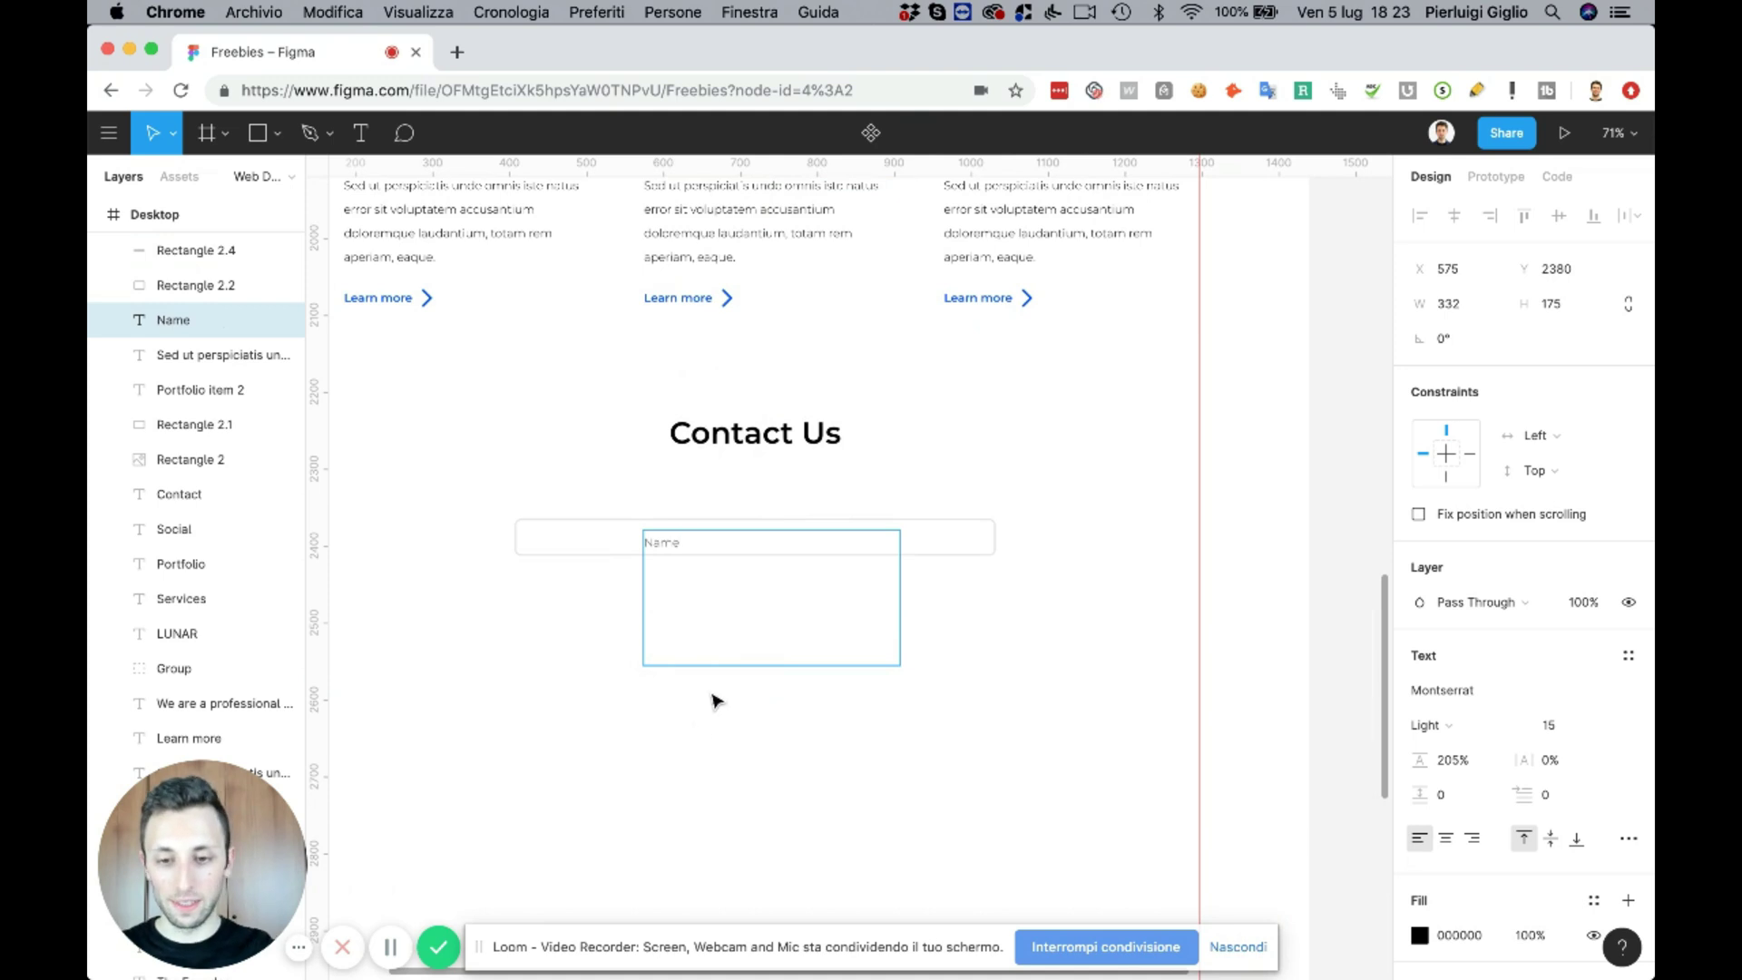
type("ame")
key("Escape")
left_click_drag(669, 572, 542, 524)
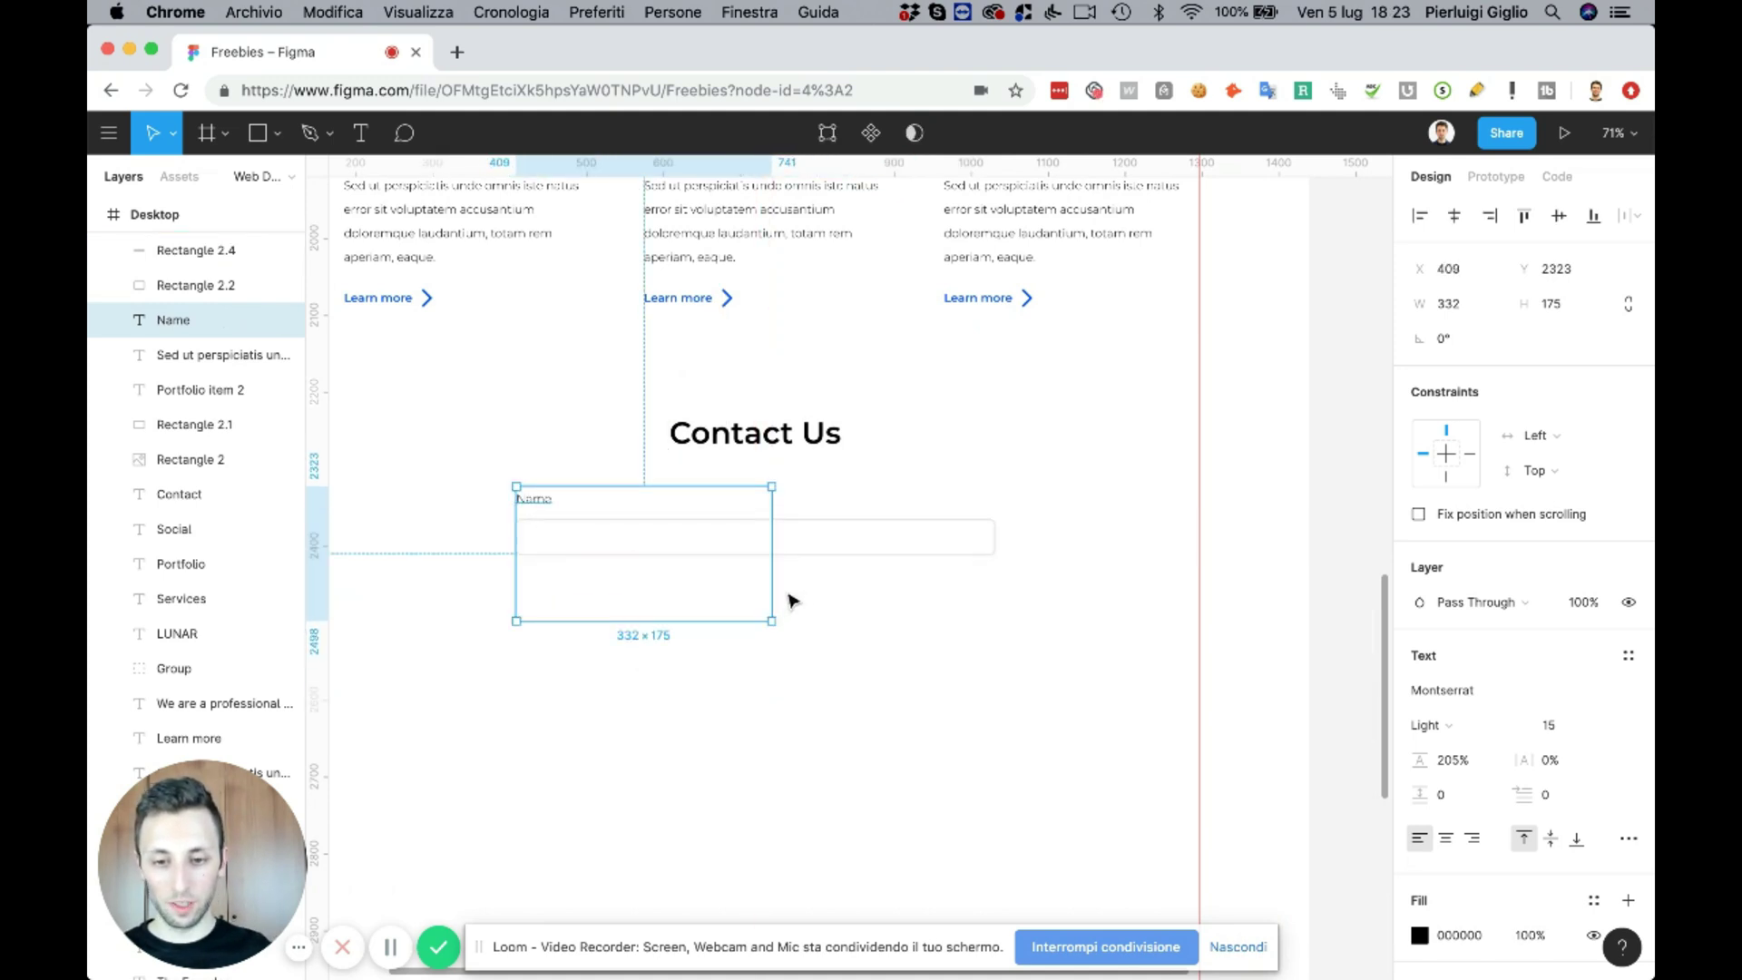
left_click_drag(772, 620, 602, 518)
scroll(605, 521, "up", 5)
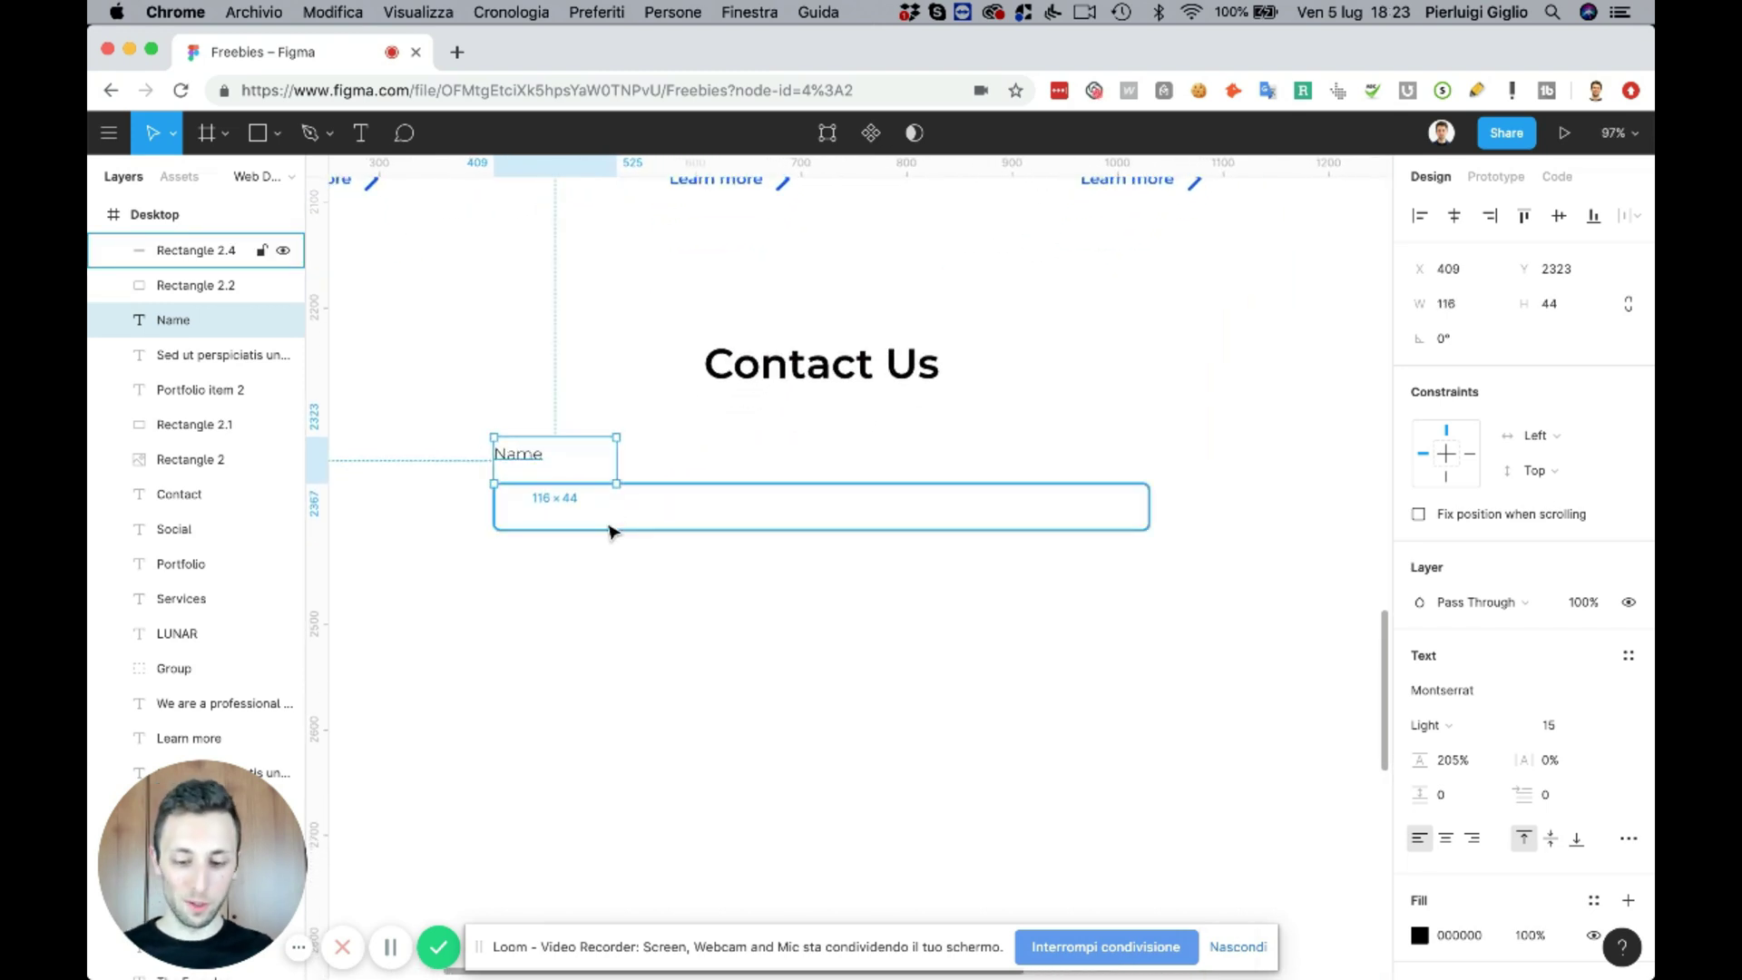
- Bold the Name label, nudge it down, and duplicate the label and field into copies below
key("super+b")
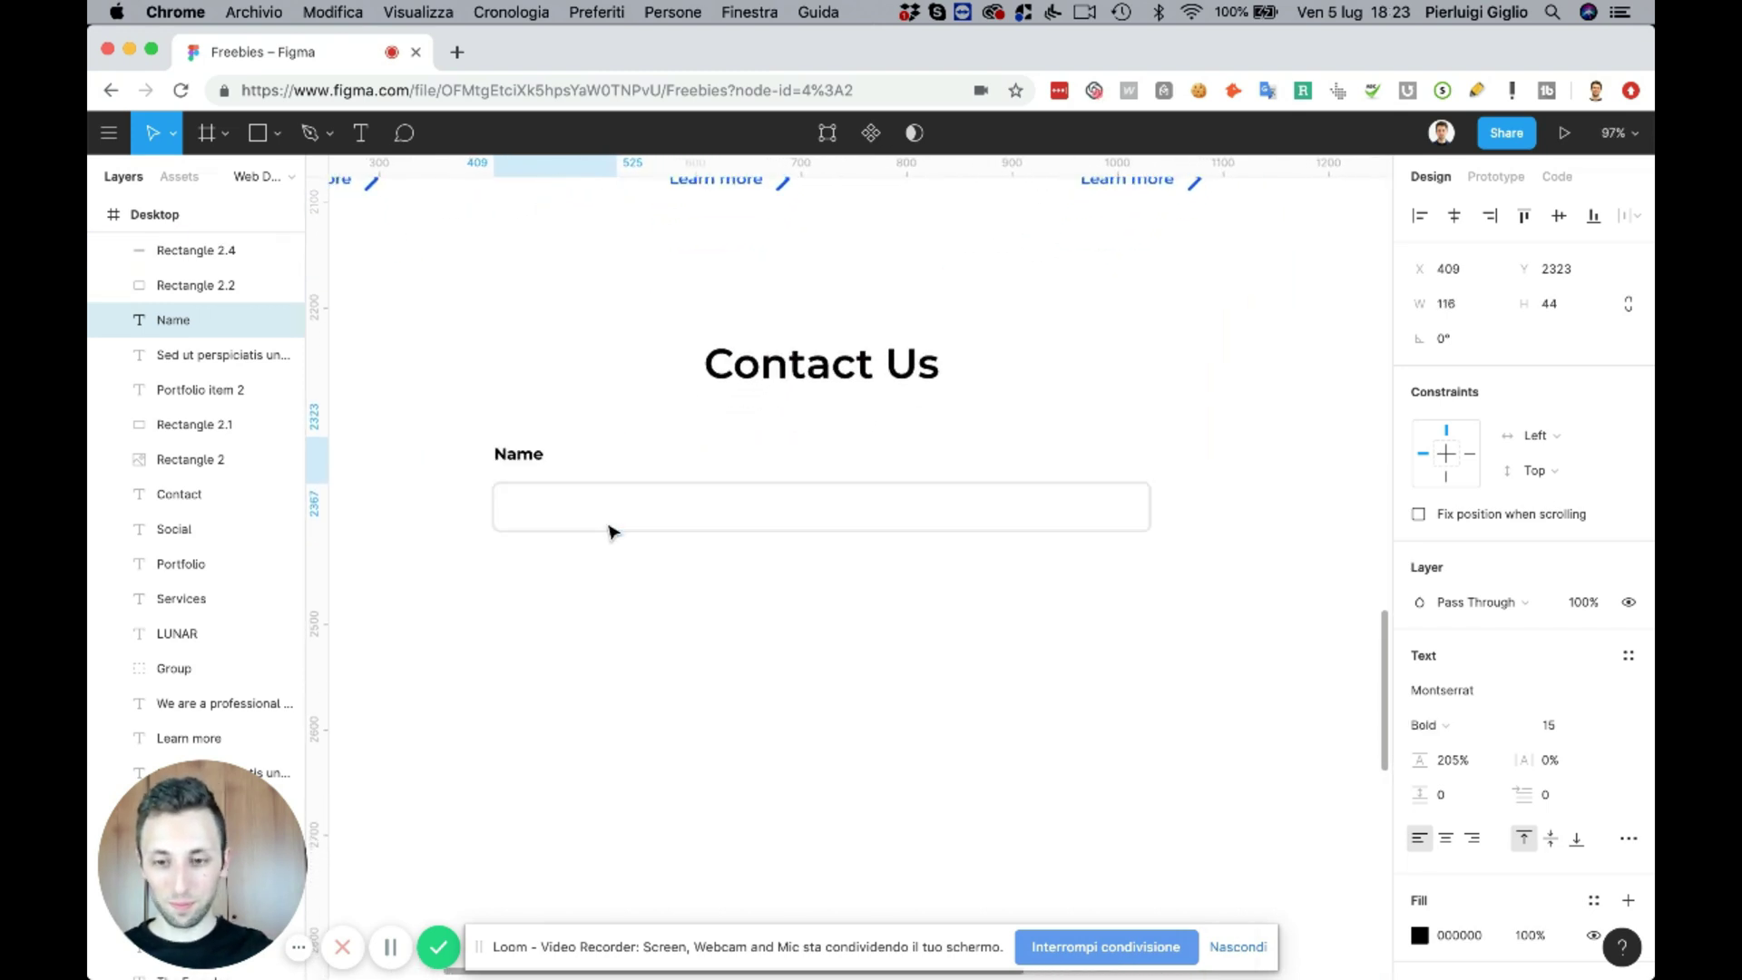
scroll(609, 531, "down", 3)
scroll(610, 531, "down", 4)
key("Down")
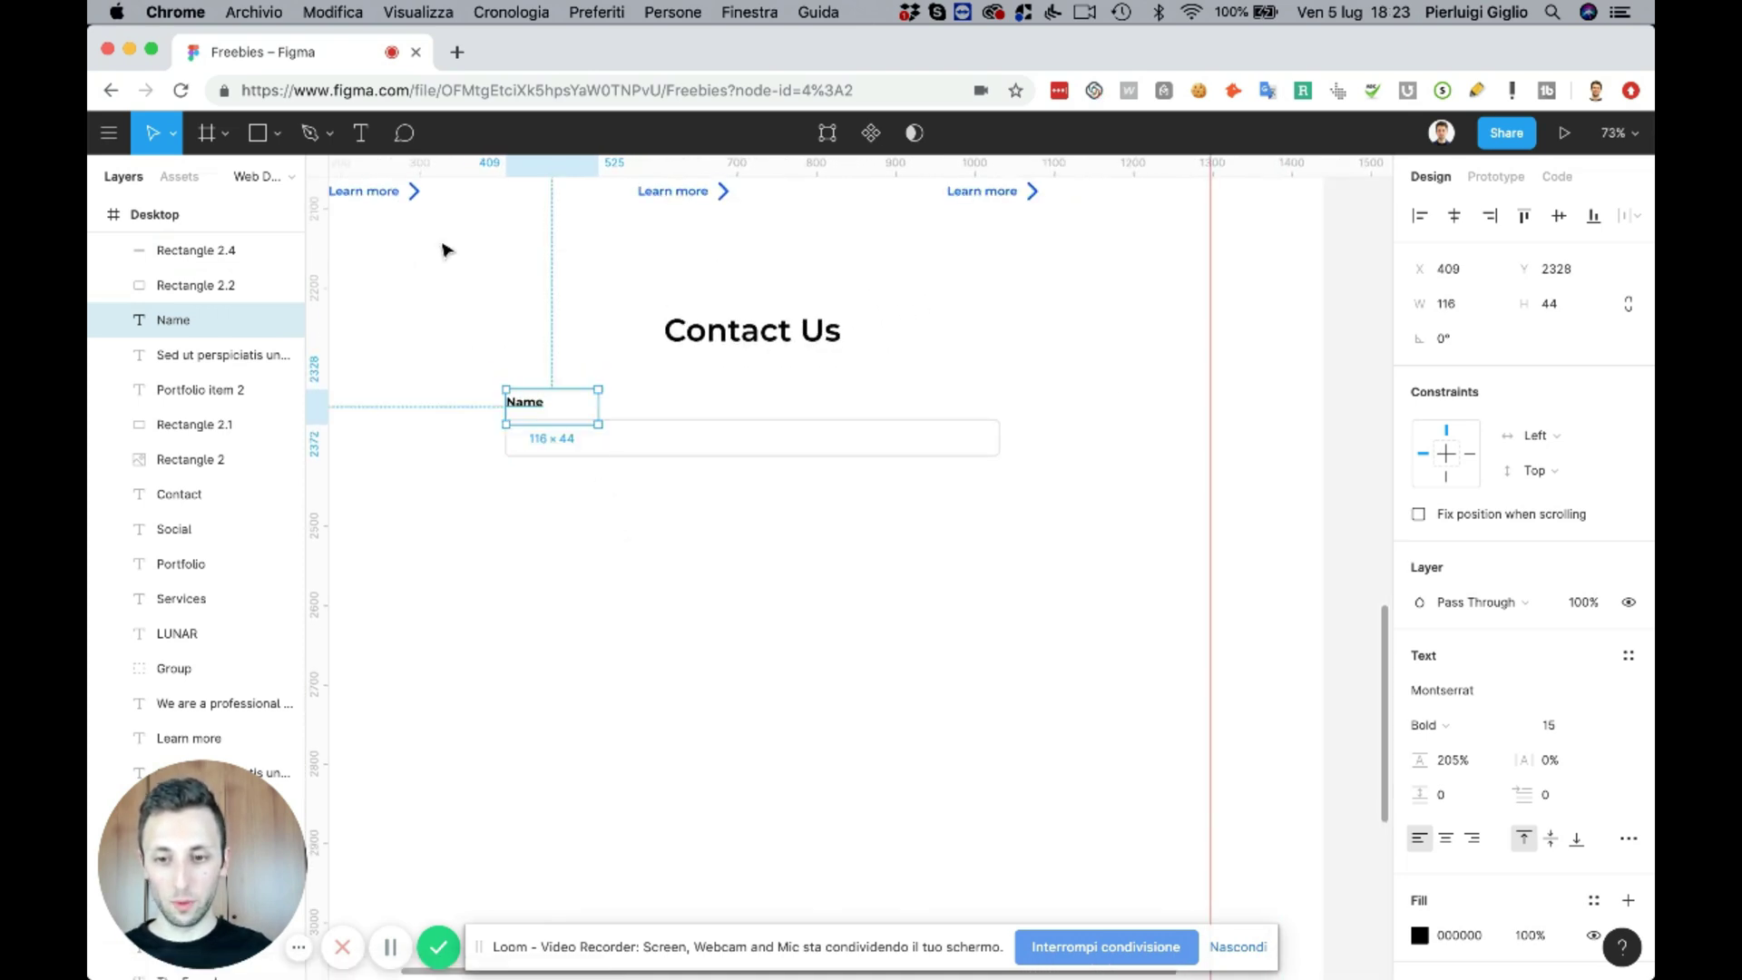
left_click_drag(469, 363, 623, 523)
key("ctrl+d")
key("ctrl+d")
- Relabel the second field as Email, after an interim Surname label
left_click(536, 488)
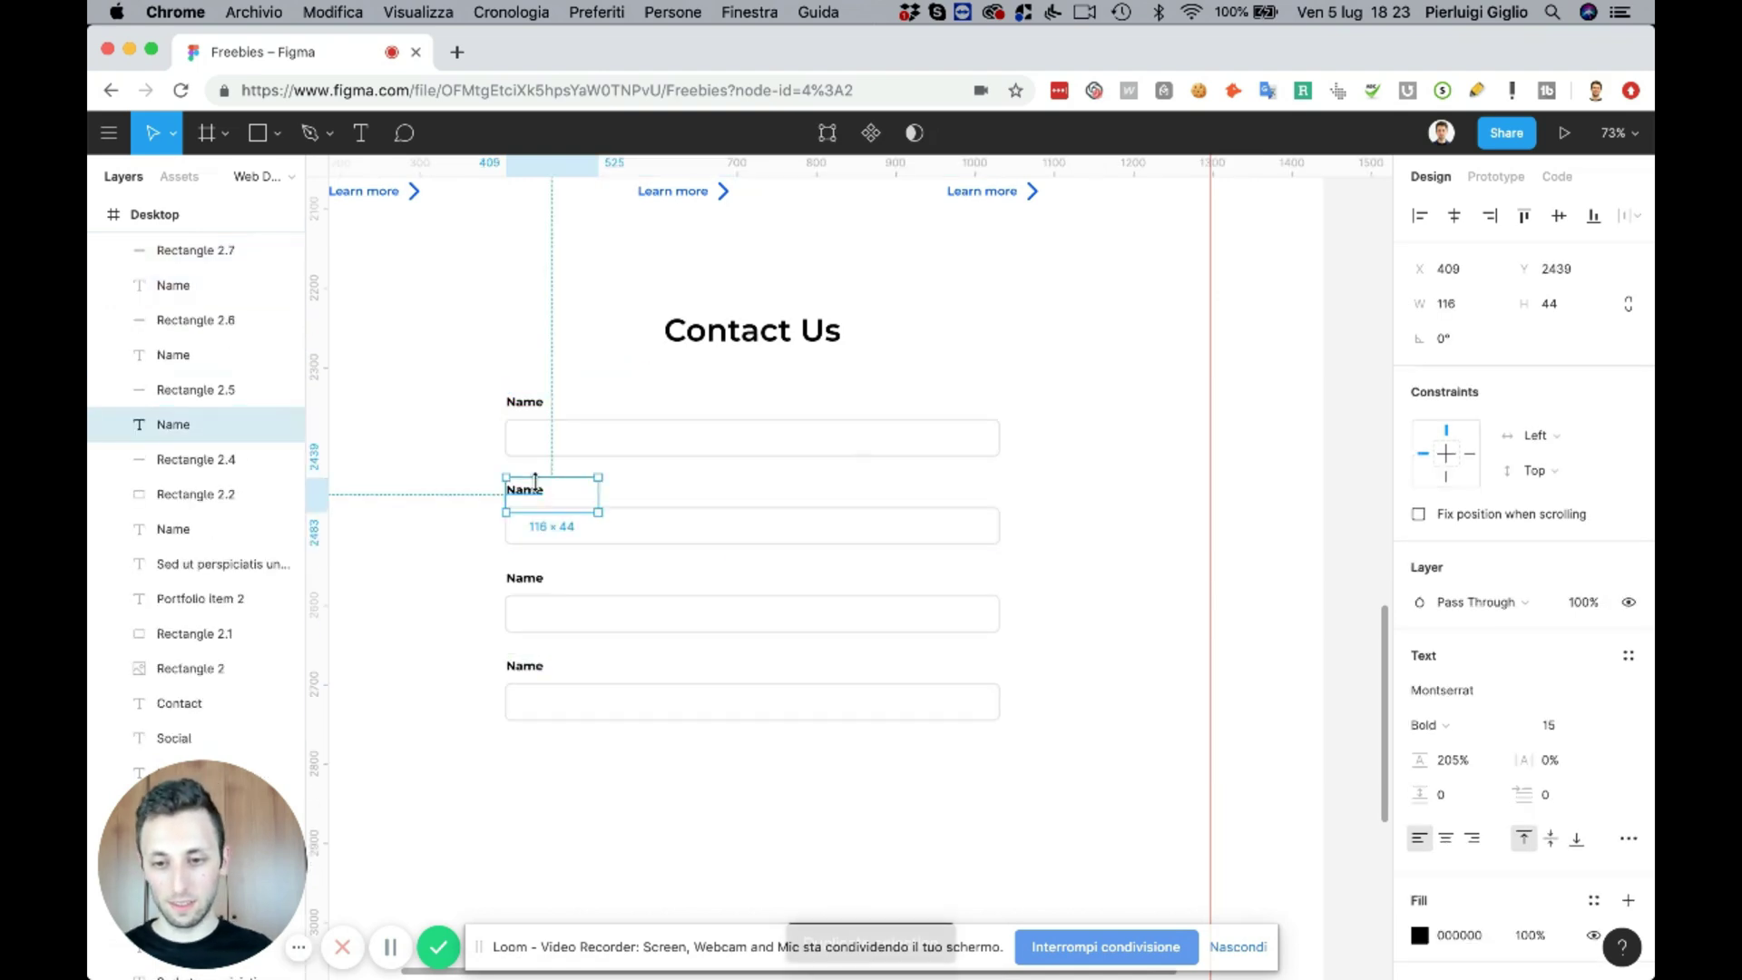
double_click(536, 489)
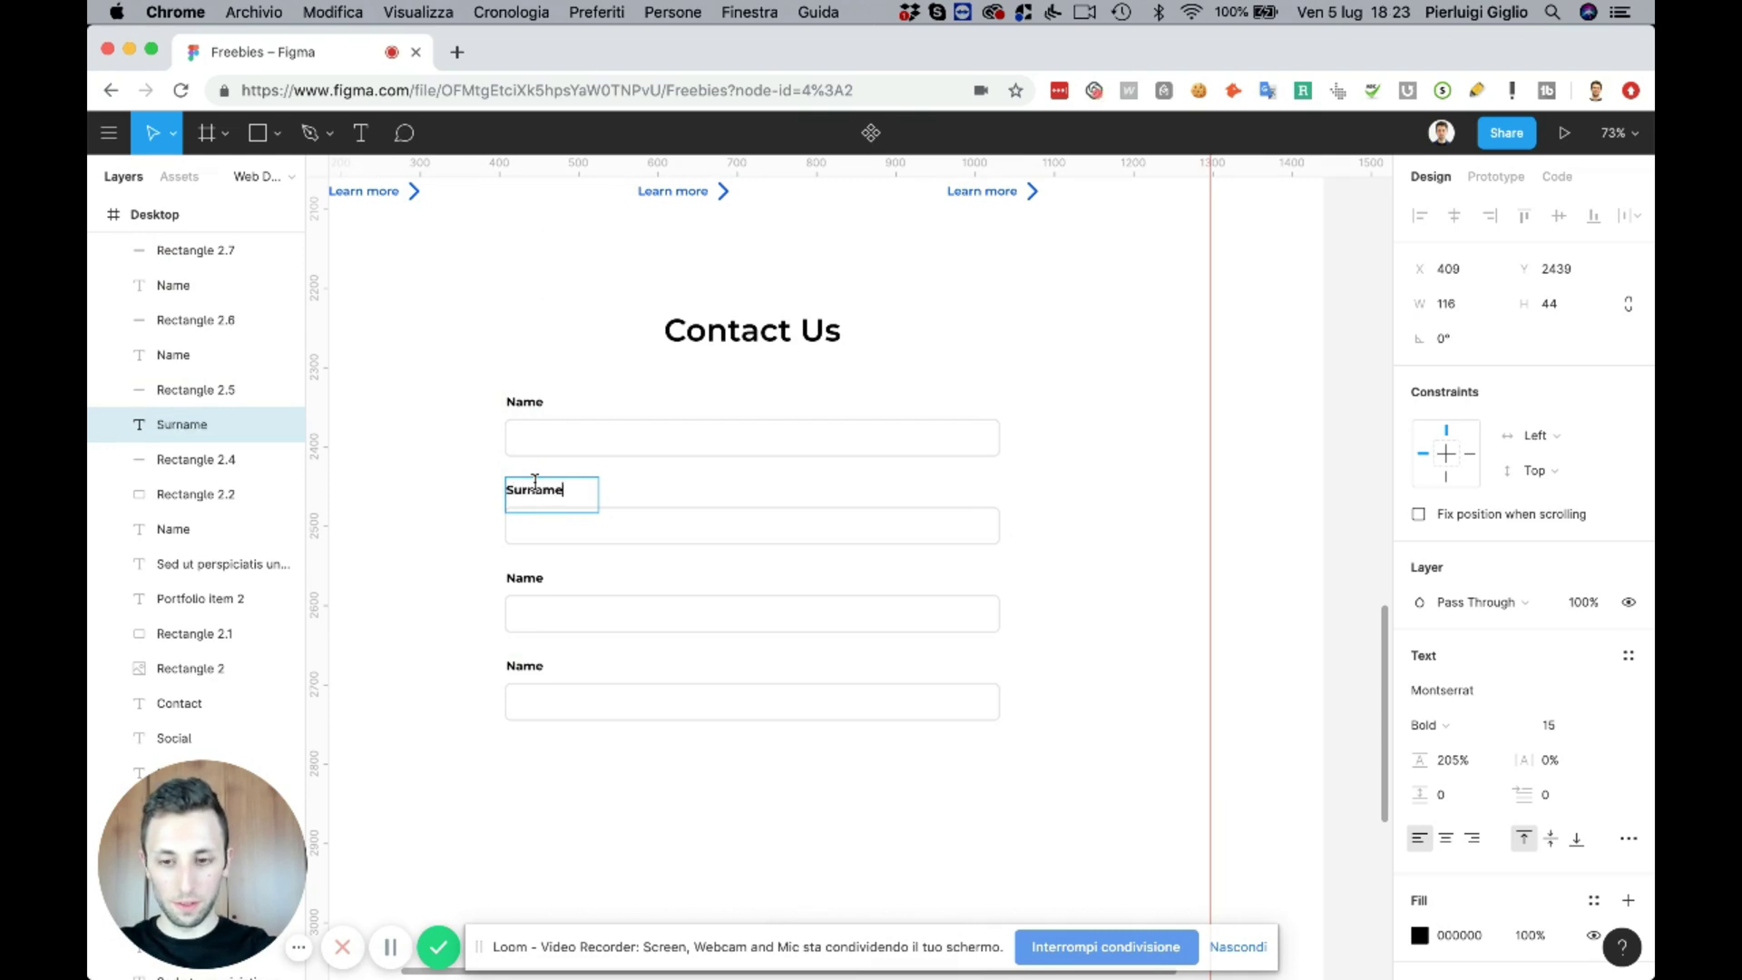
type("Surname")
key("Escape")
left_click(521, 572)
double_click(520, 570)
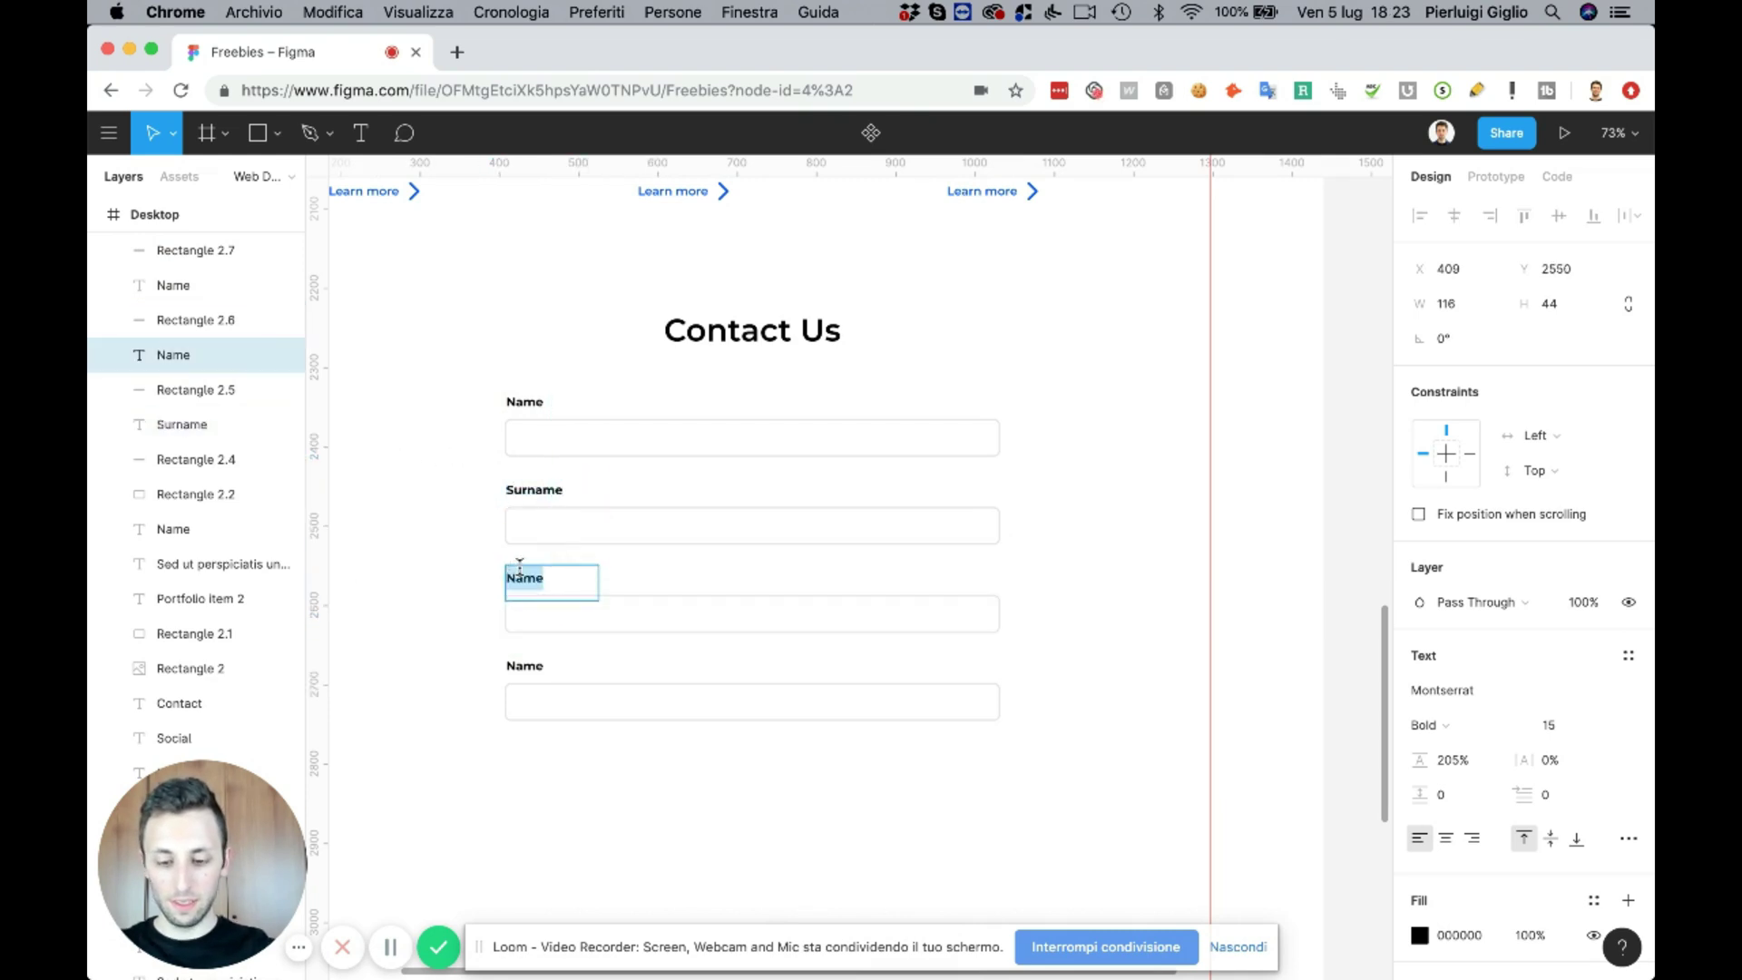
key("Escape")
scroll(466, 558, "down", 2)
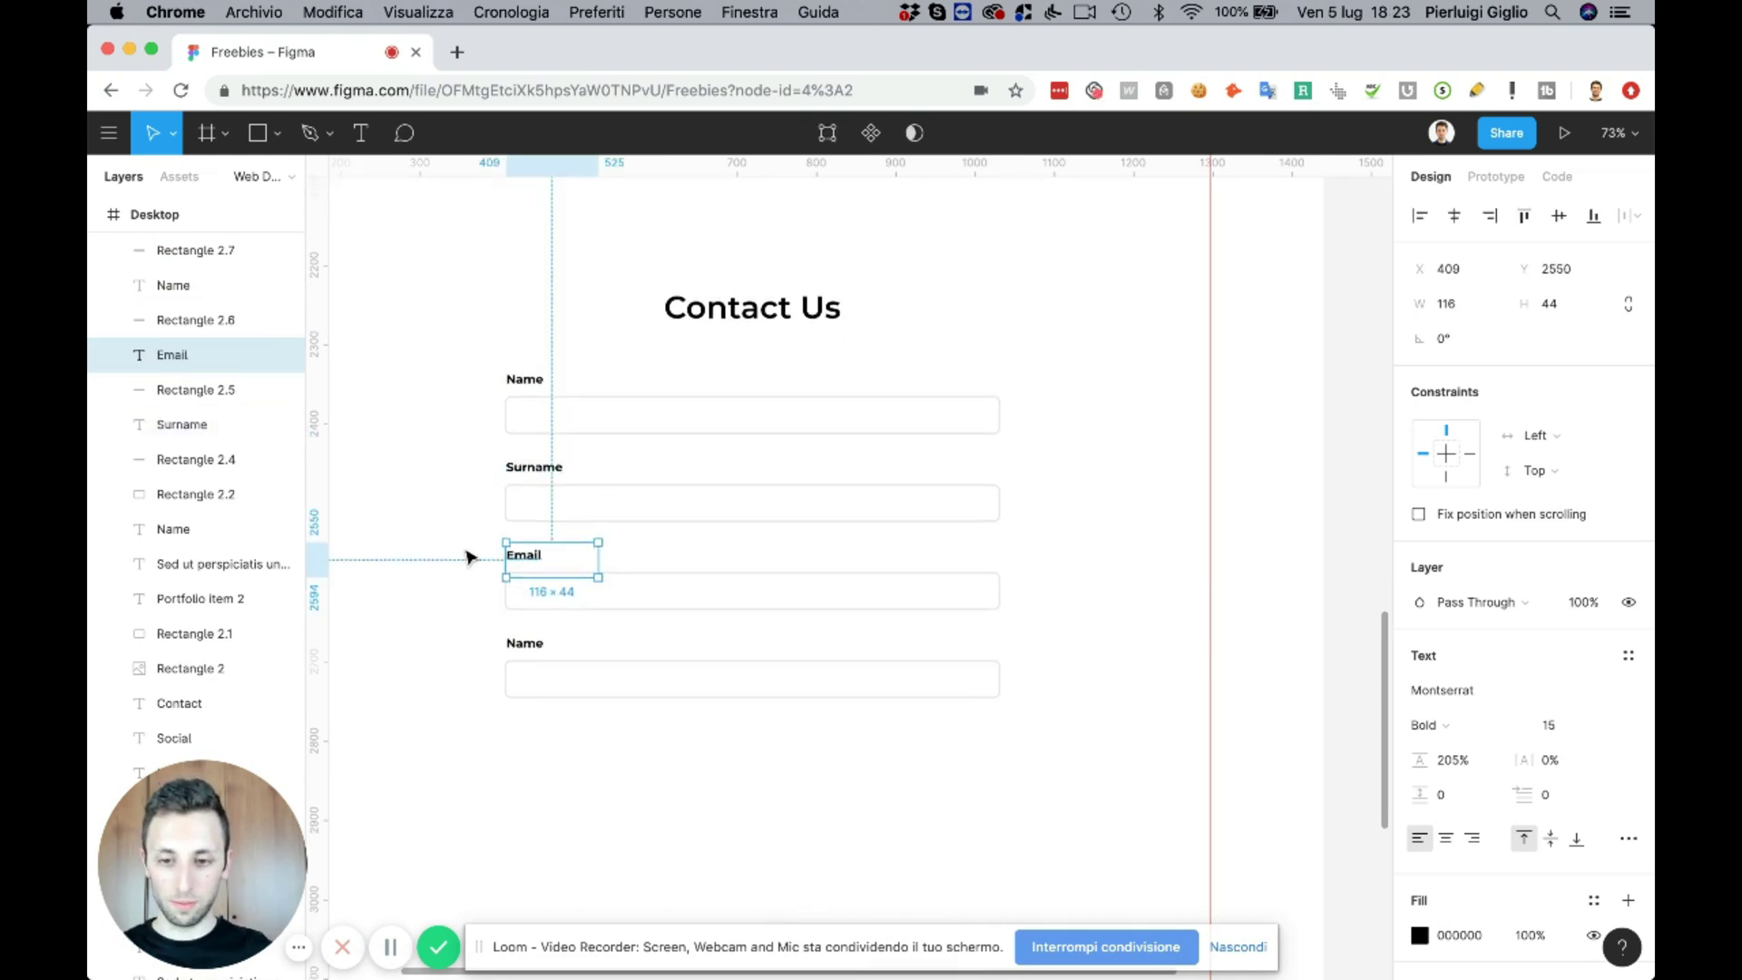
left_click(523, 432)
double_click(516, 426)
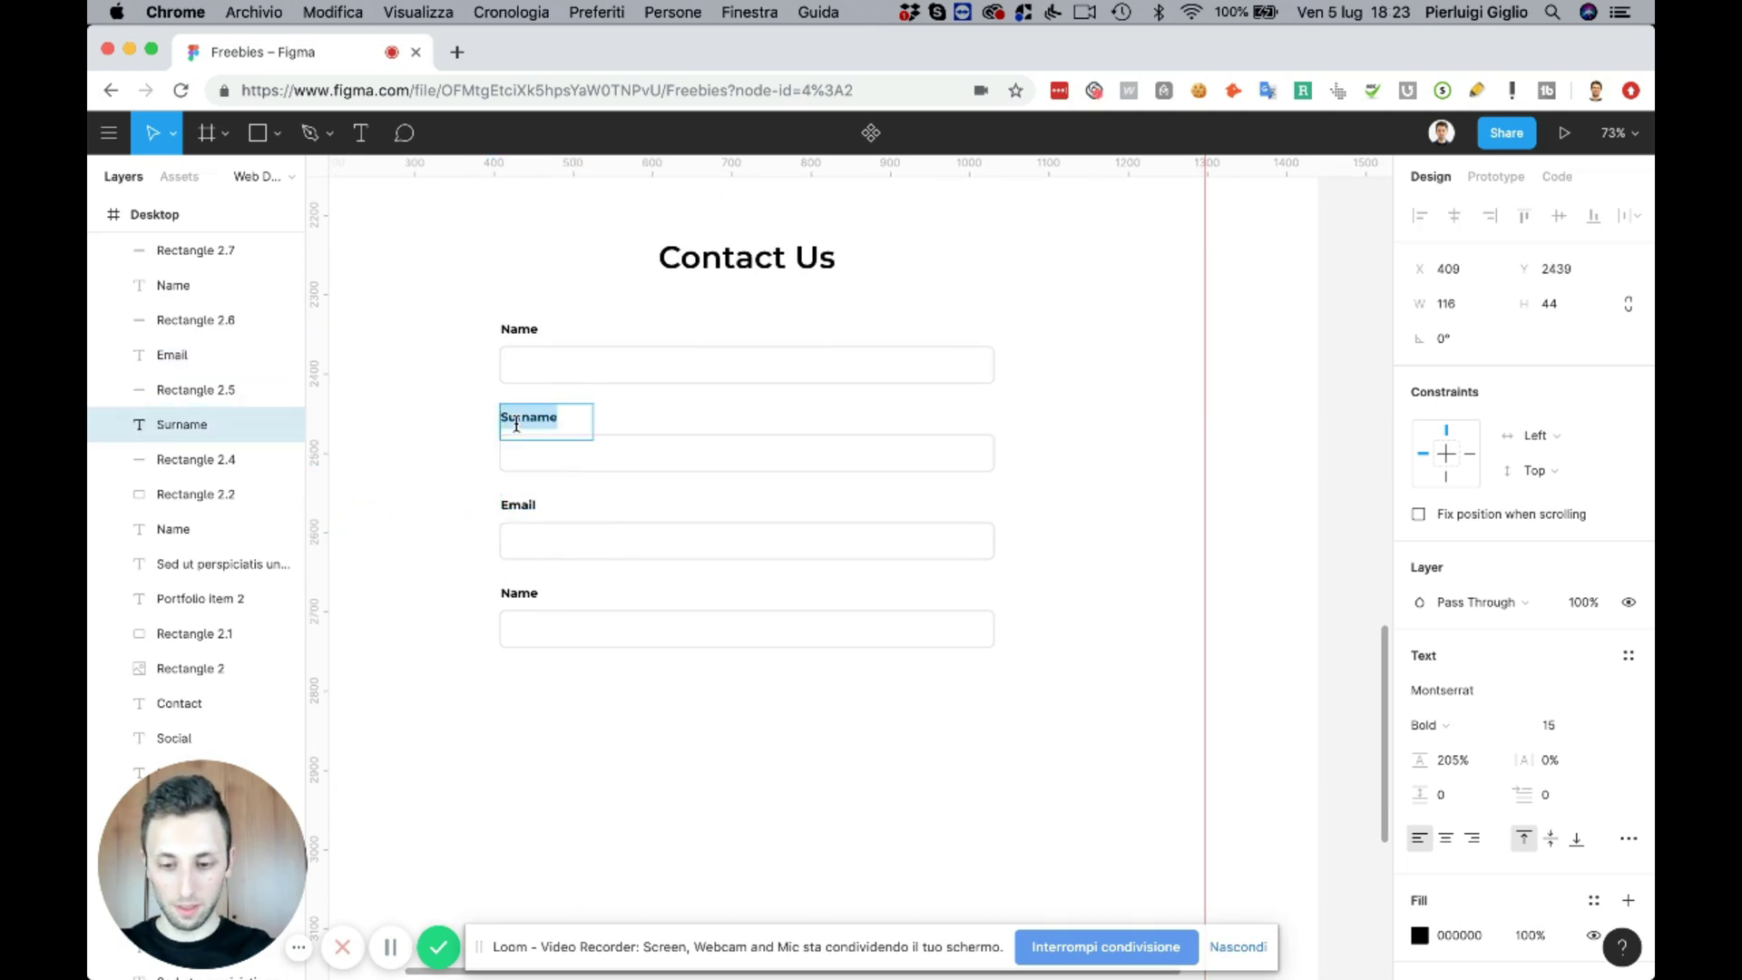
type("Email")
key("Escape")
- Rename the remaining labels to Full Name, Subject and Message
left_click(525, 347)
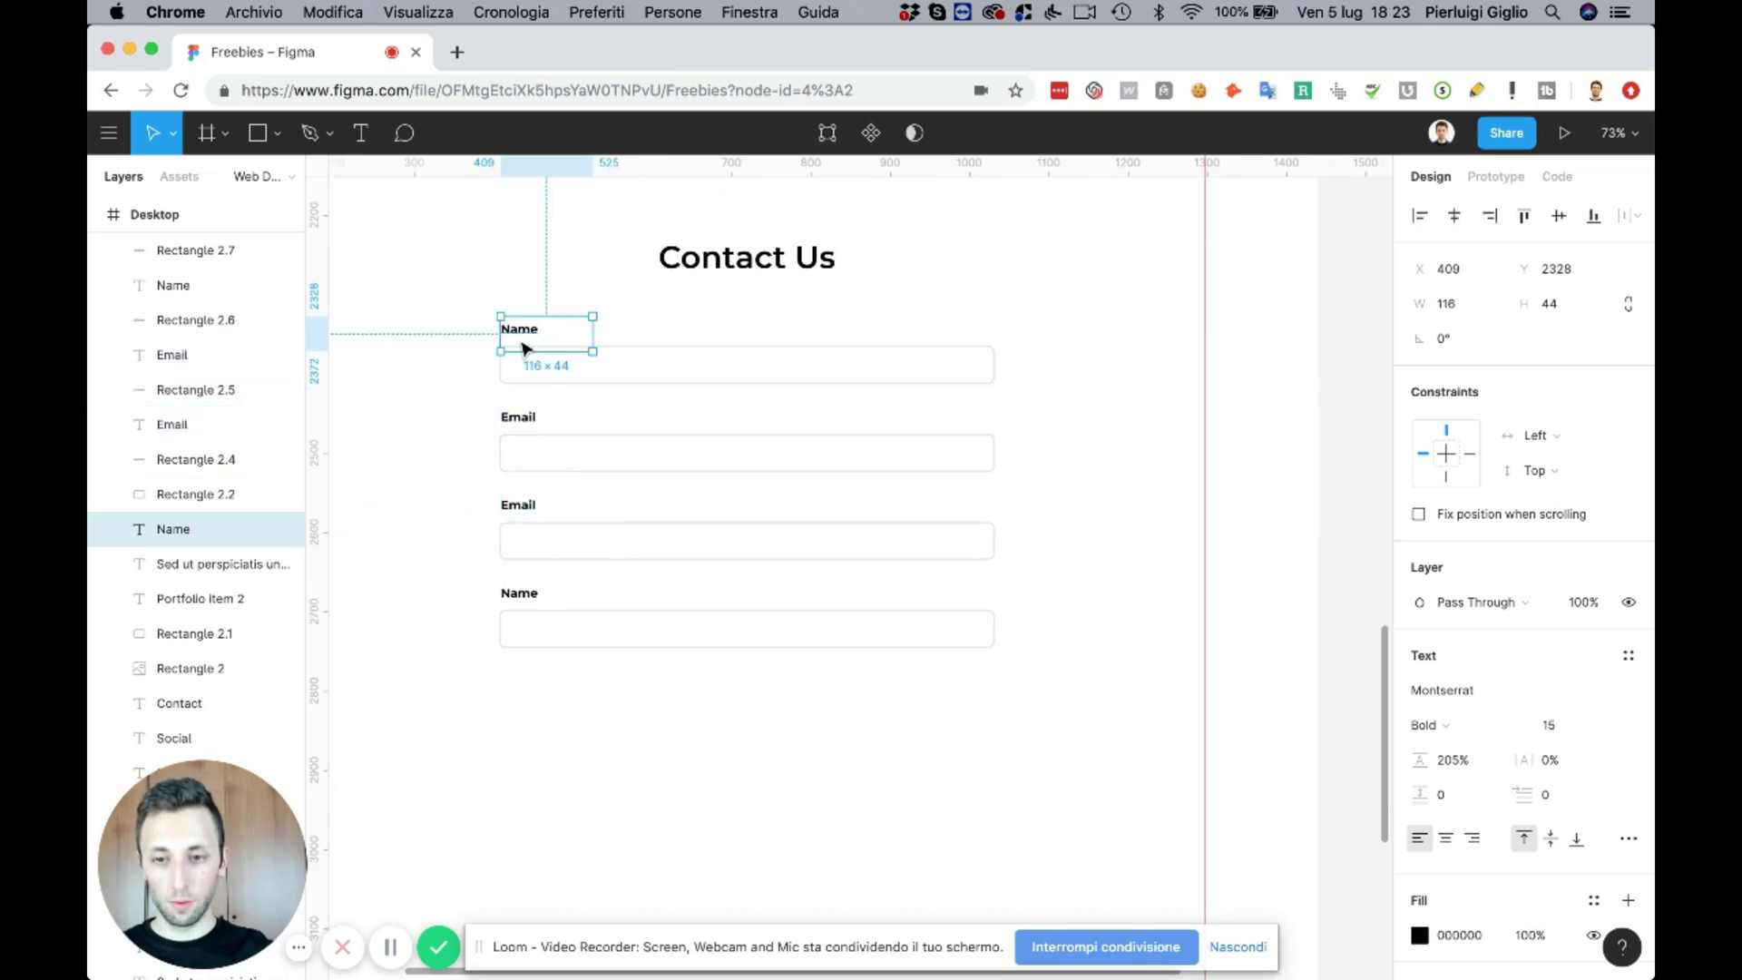
double_click(520, 340)
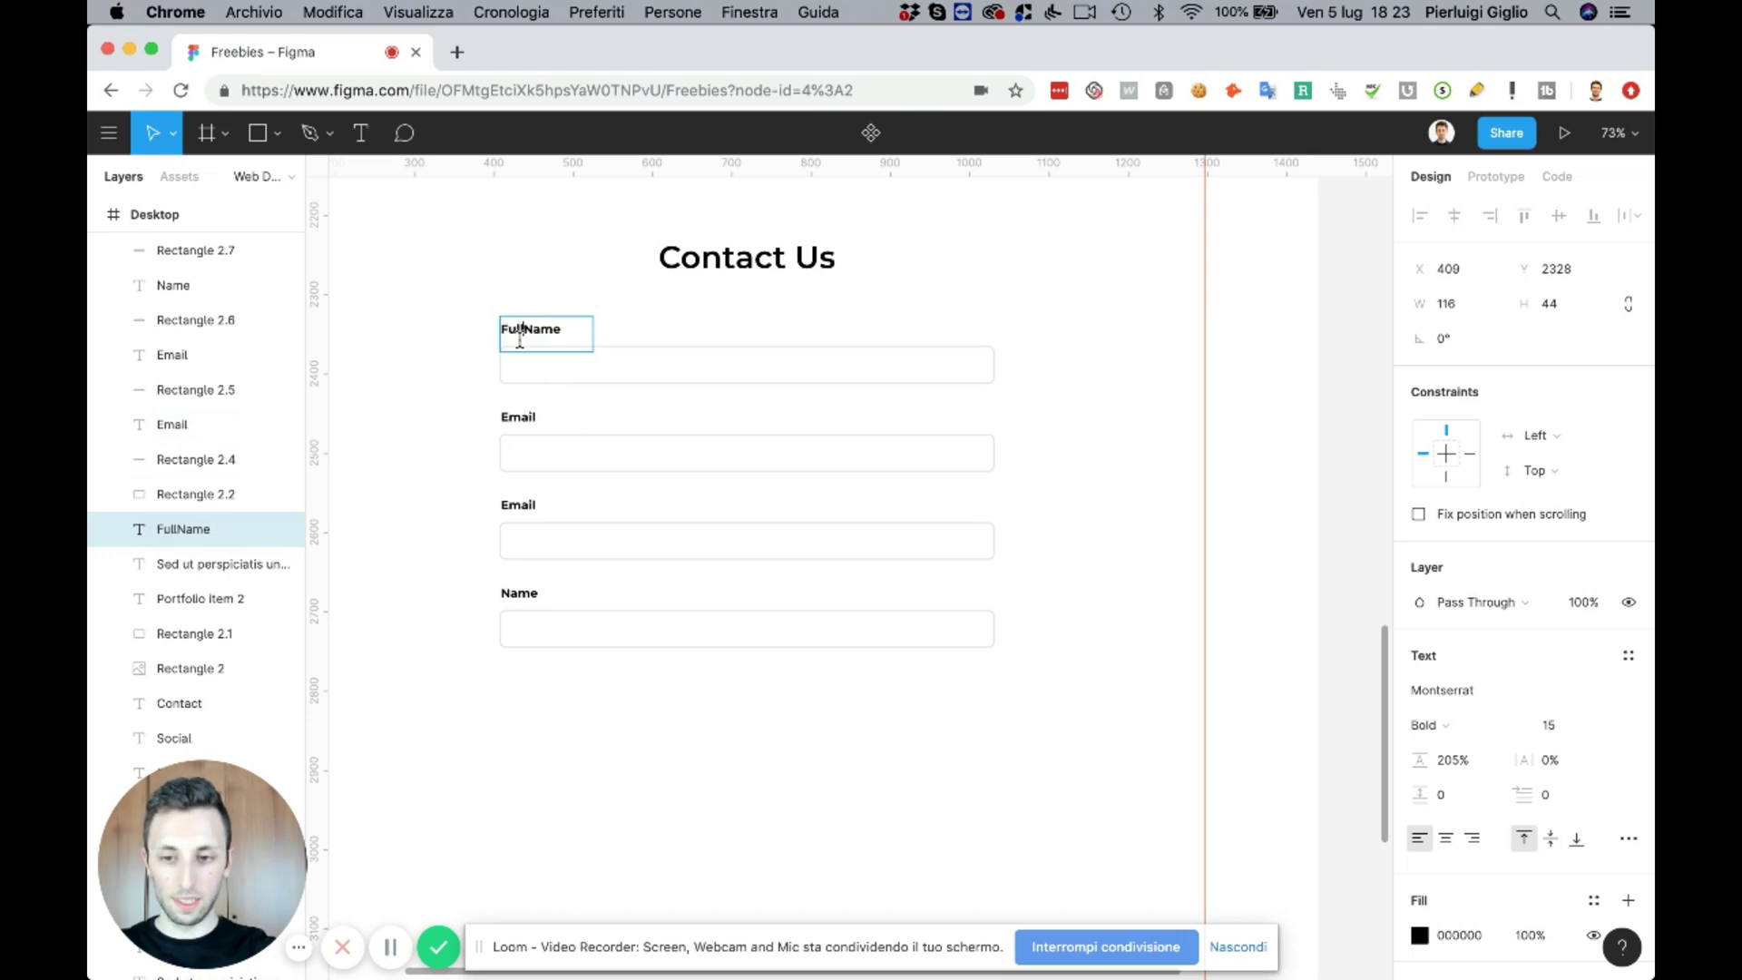
type("Full")
key("Escape")
left_click(525, 506)
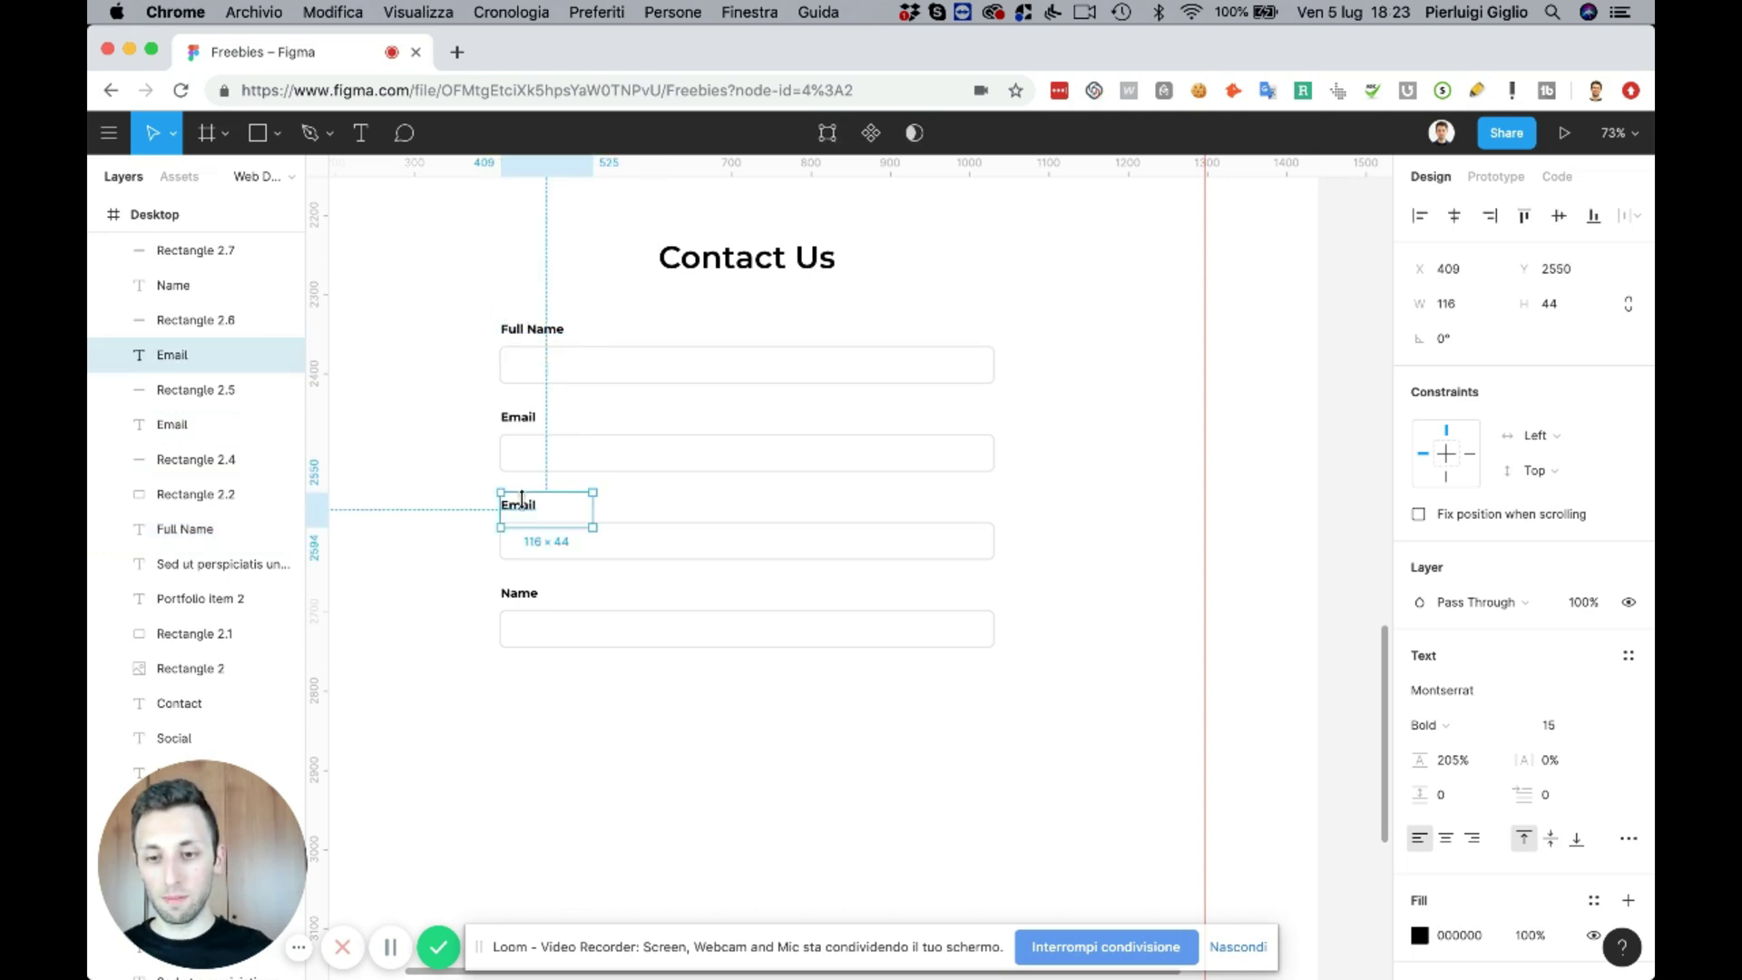
double_click(522, 500)
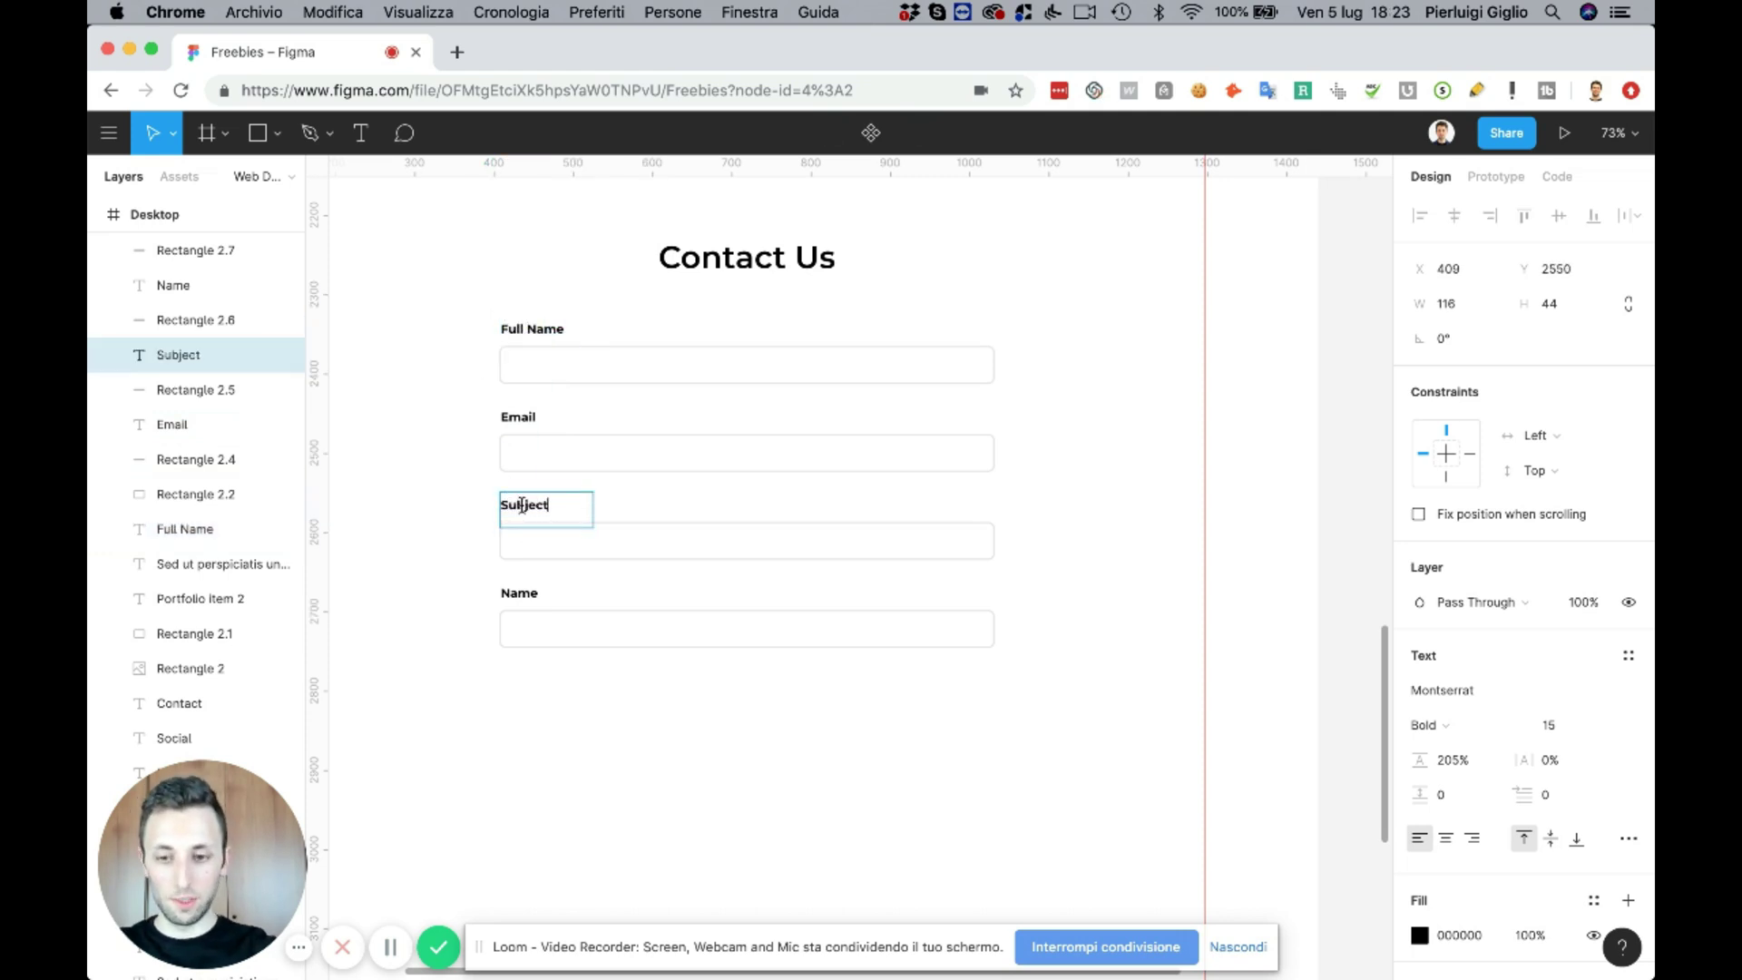
type("Subject")
key("Escape")
left_click(518, 596)
double_click(519, 595)
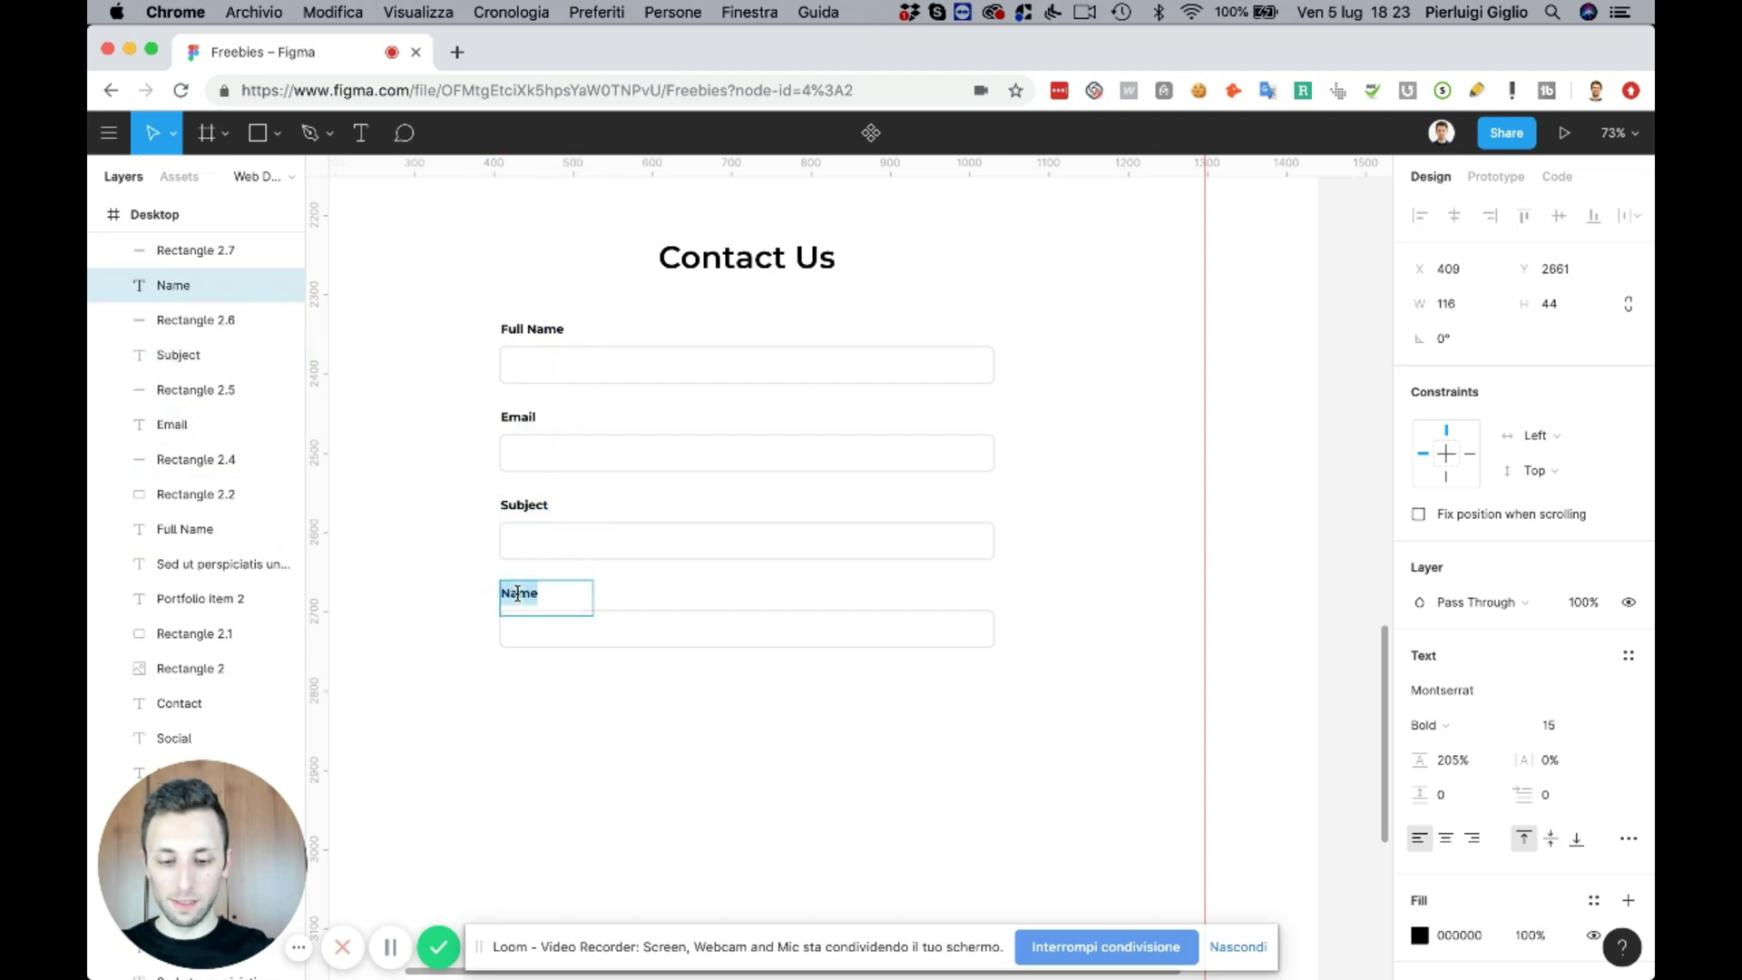
type("Messag")
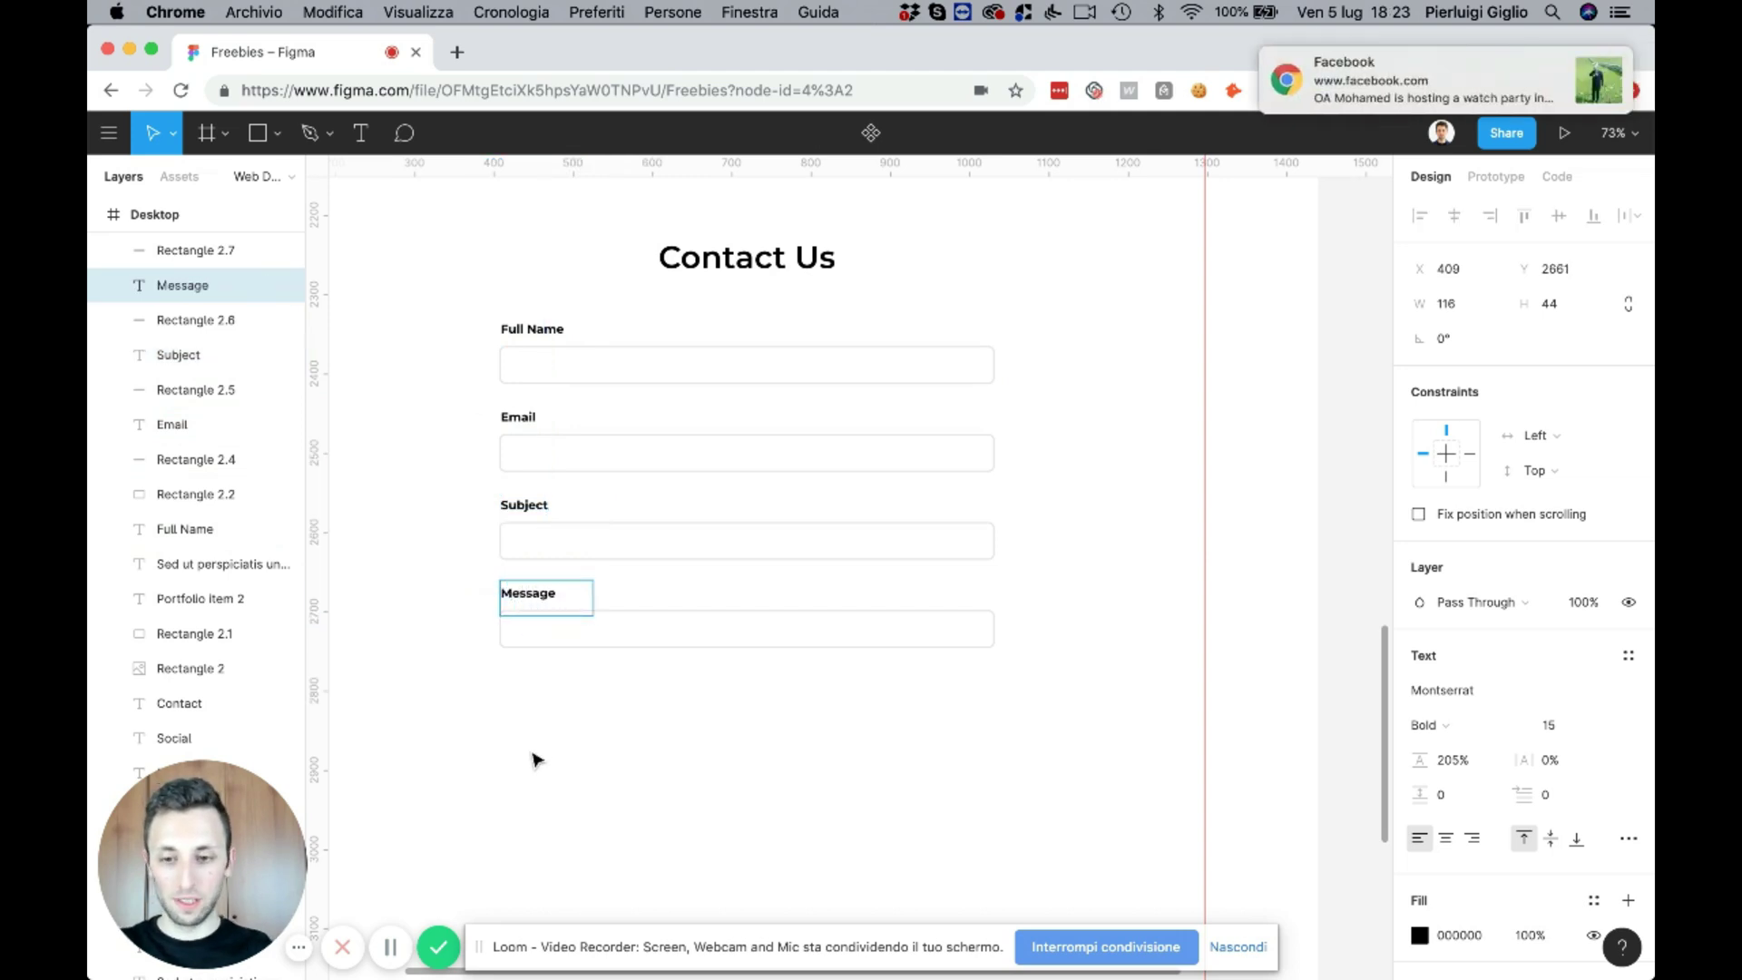
key("Escape")
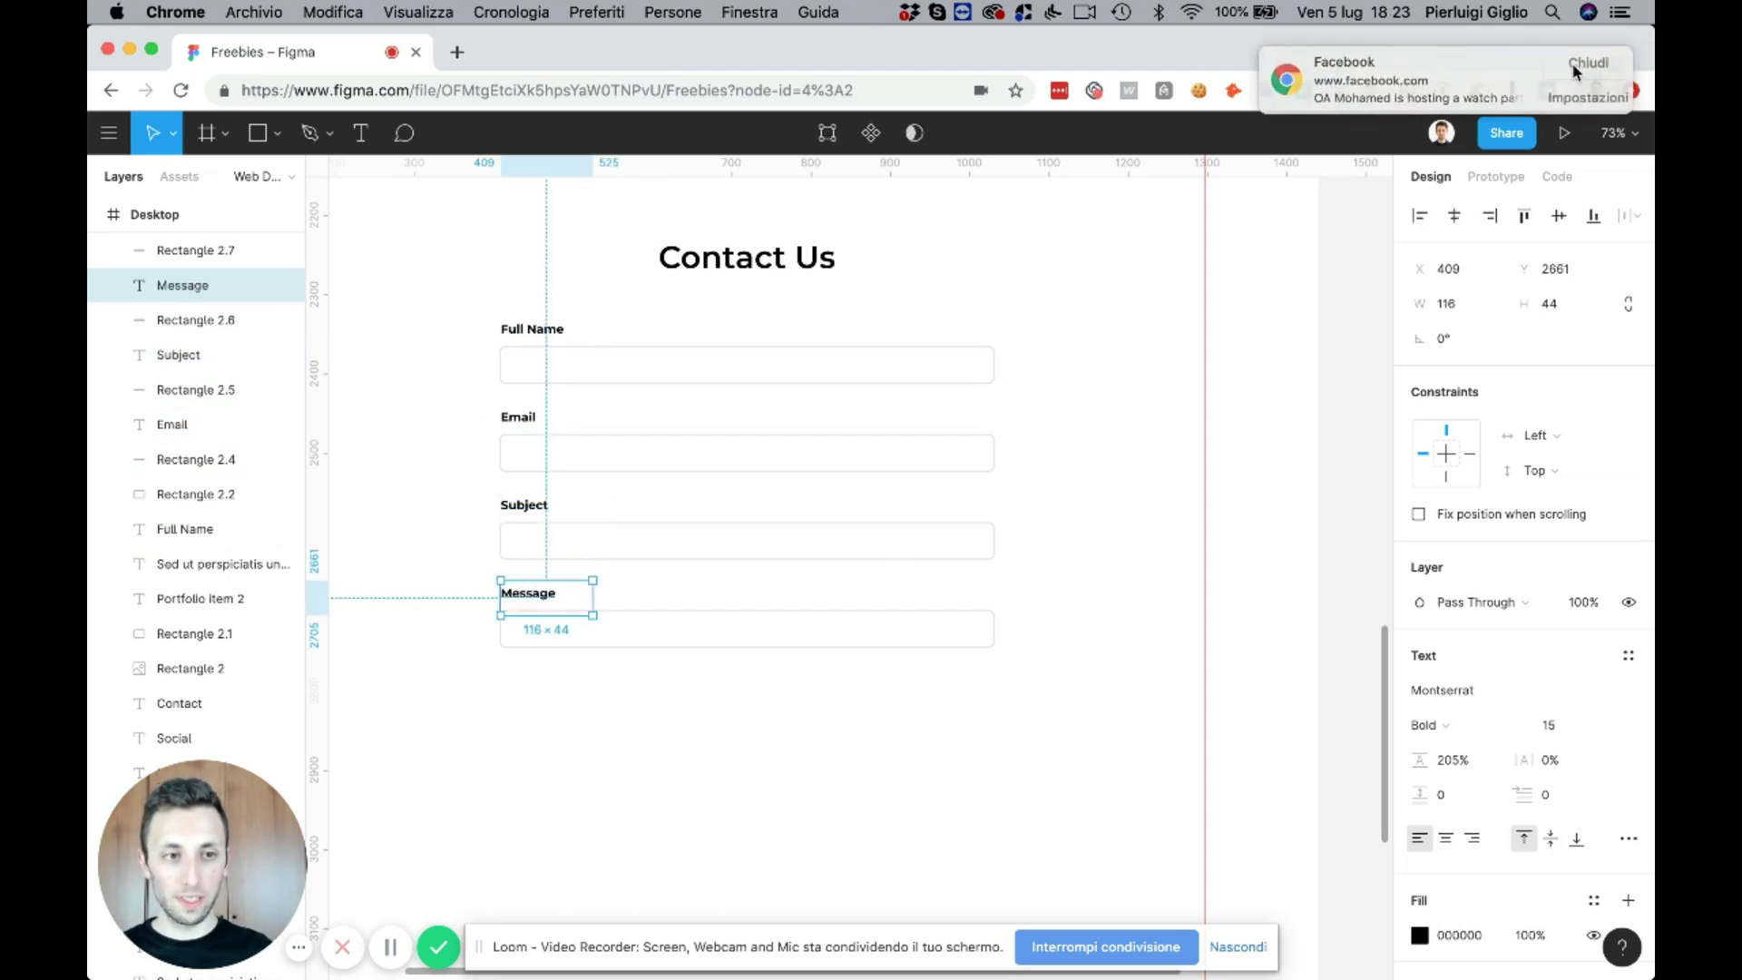
- Stretch the Message input box downward, then trim it back to 621 × 194
left_click(1551, 70)
left_click(686, 642)
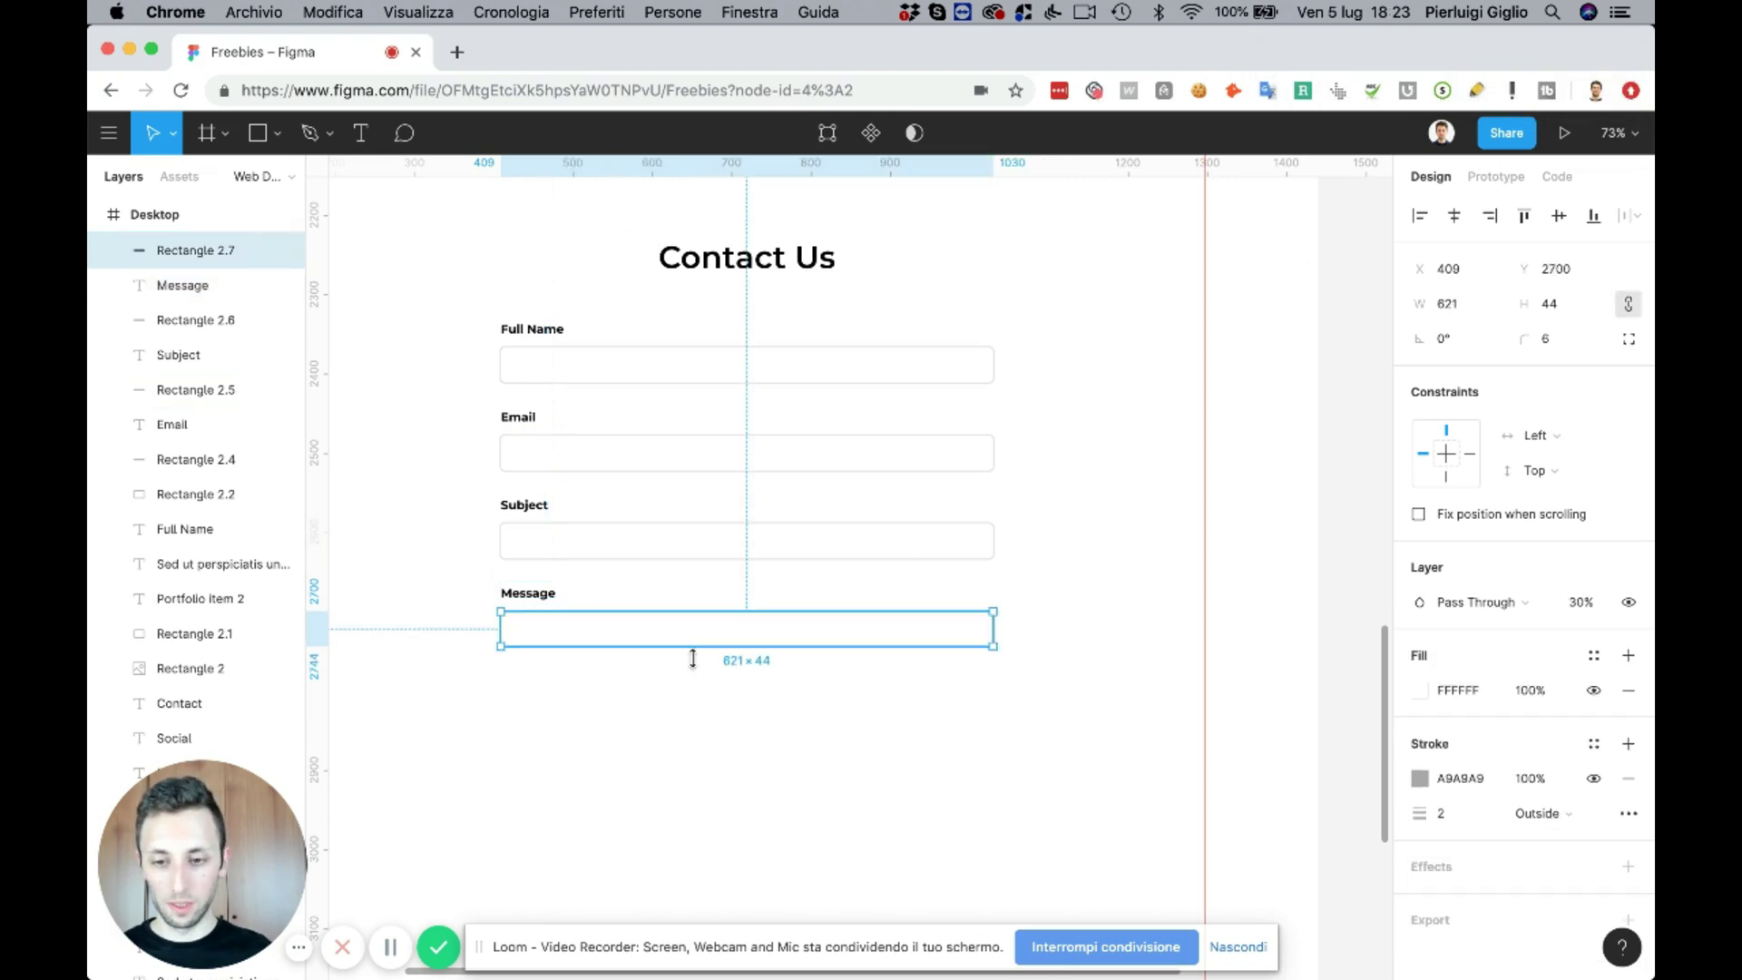
left_click_drag(703, 650, 702, 806)
scroll(705, 811, "left", 2)
scroll(705, 813, "down", 5)
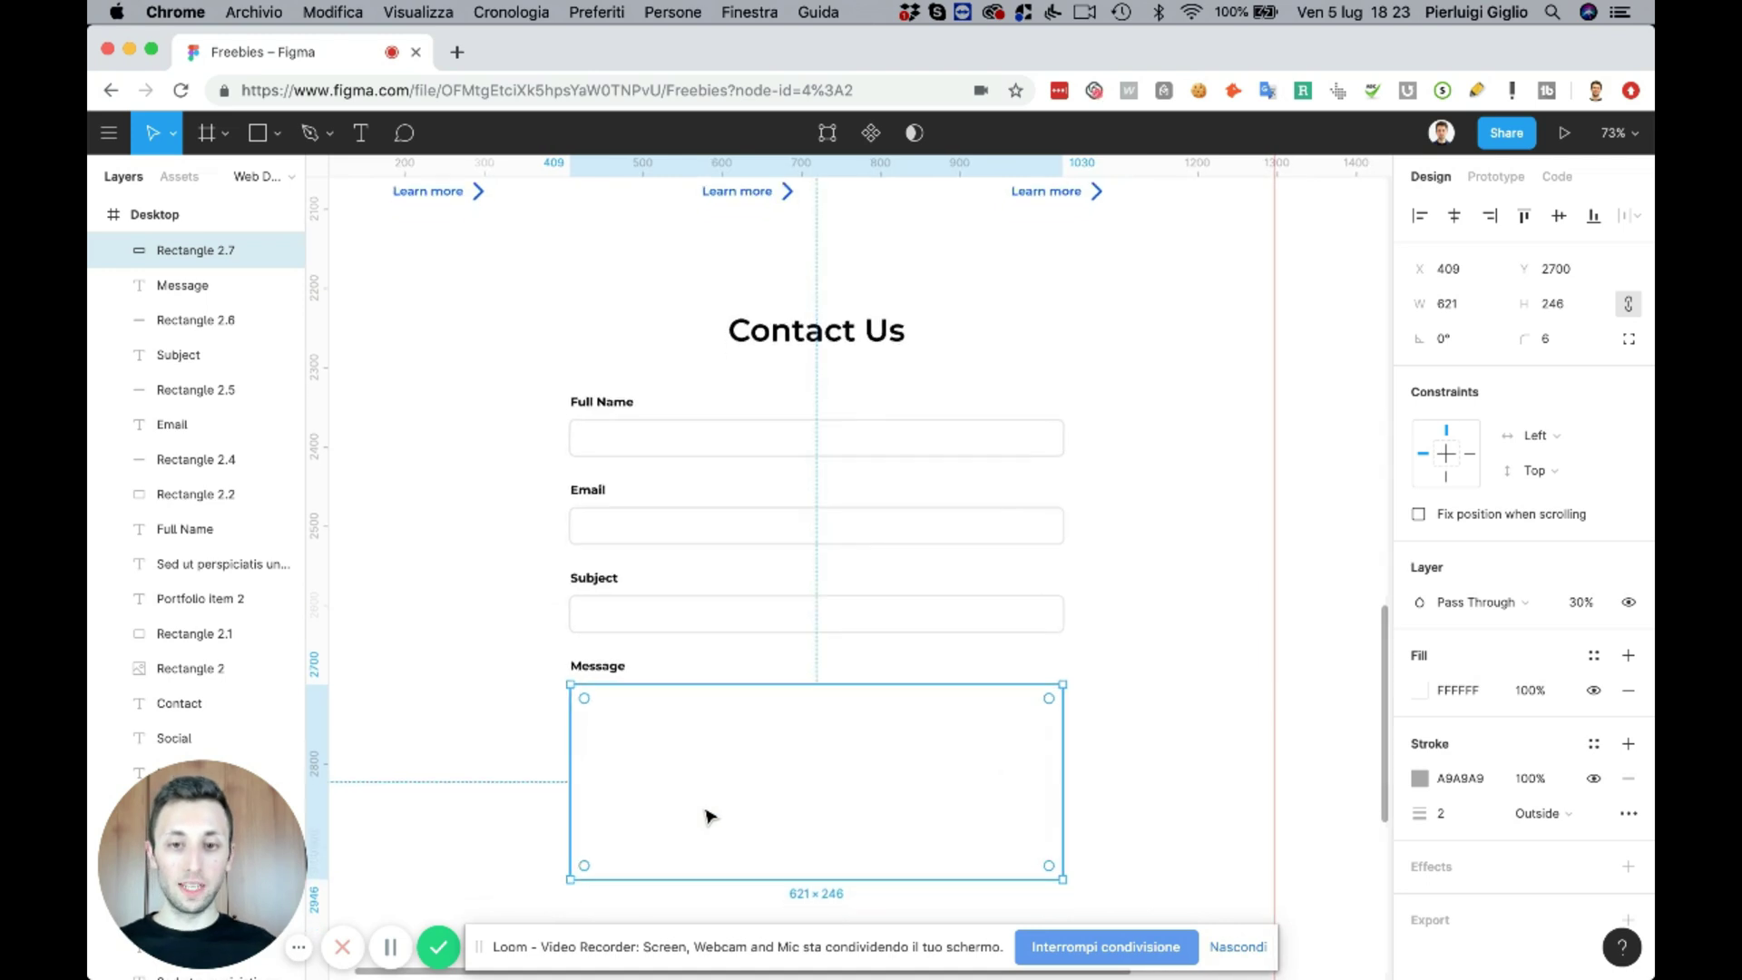
scroll(707, 813, "down", 2)
scroll(708, 813, "down", 3)
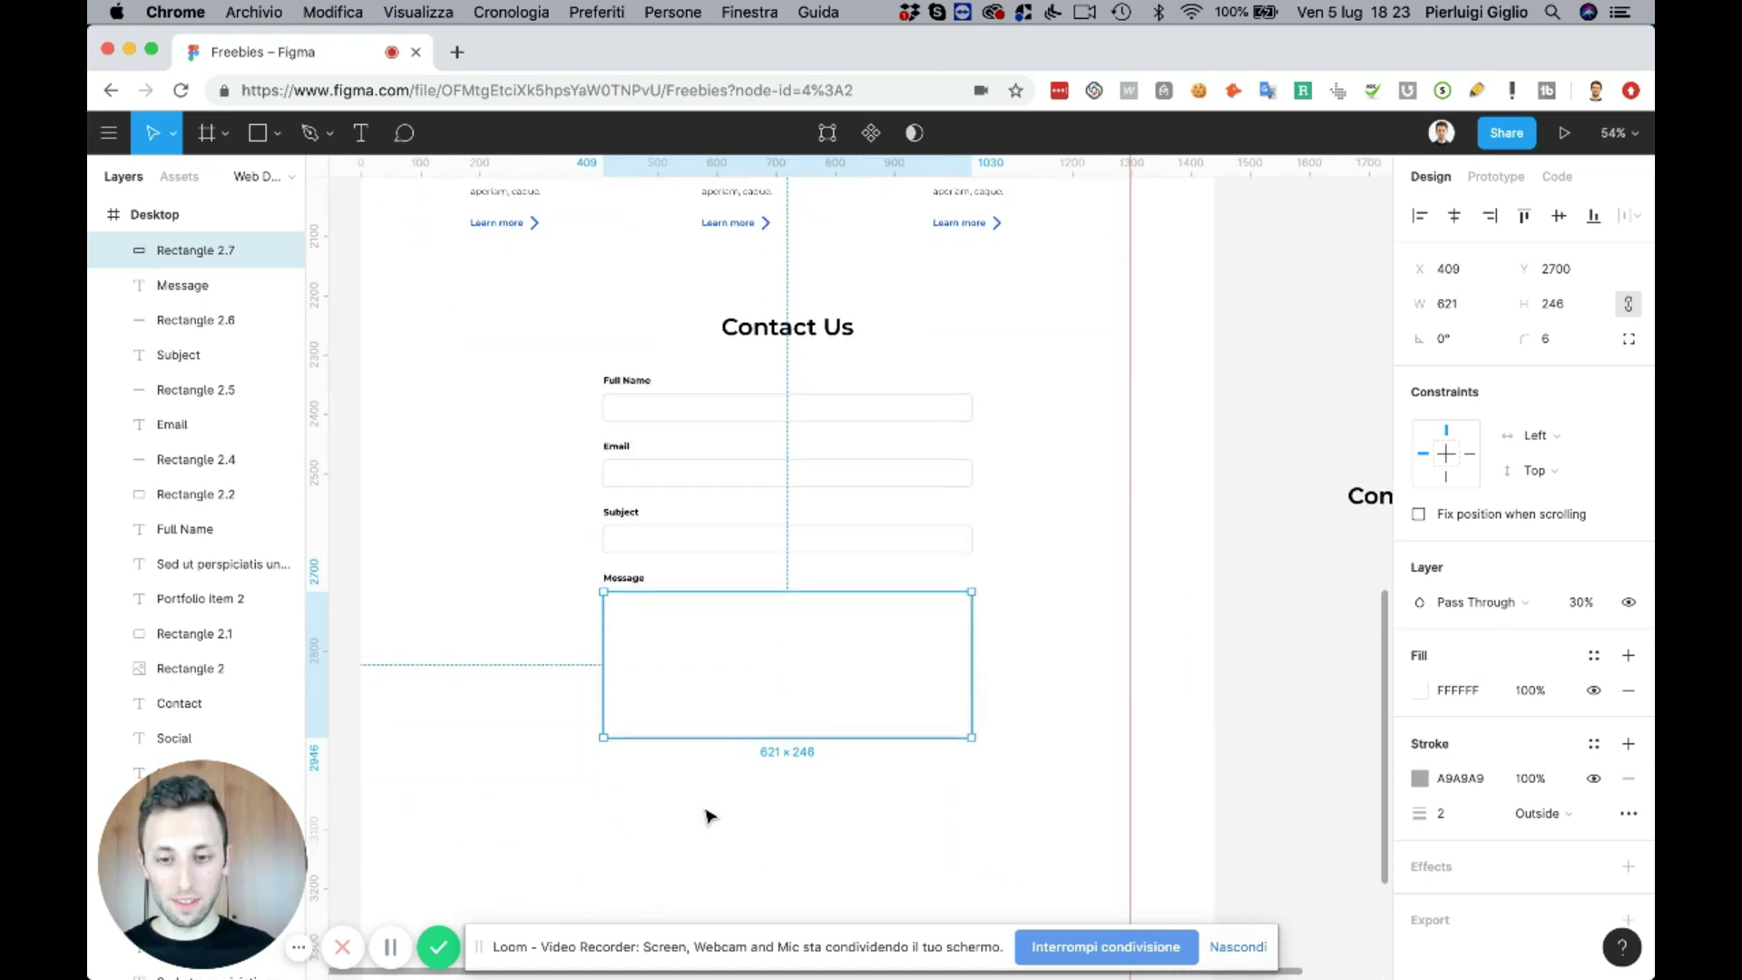
left_click(583, 629)
left_click(742, 722)
left_click_drag(747, 739, 747, 711)
left_click(731, 762)
scroll(733, 764, "up", 10)
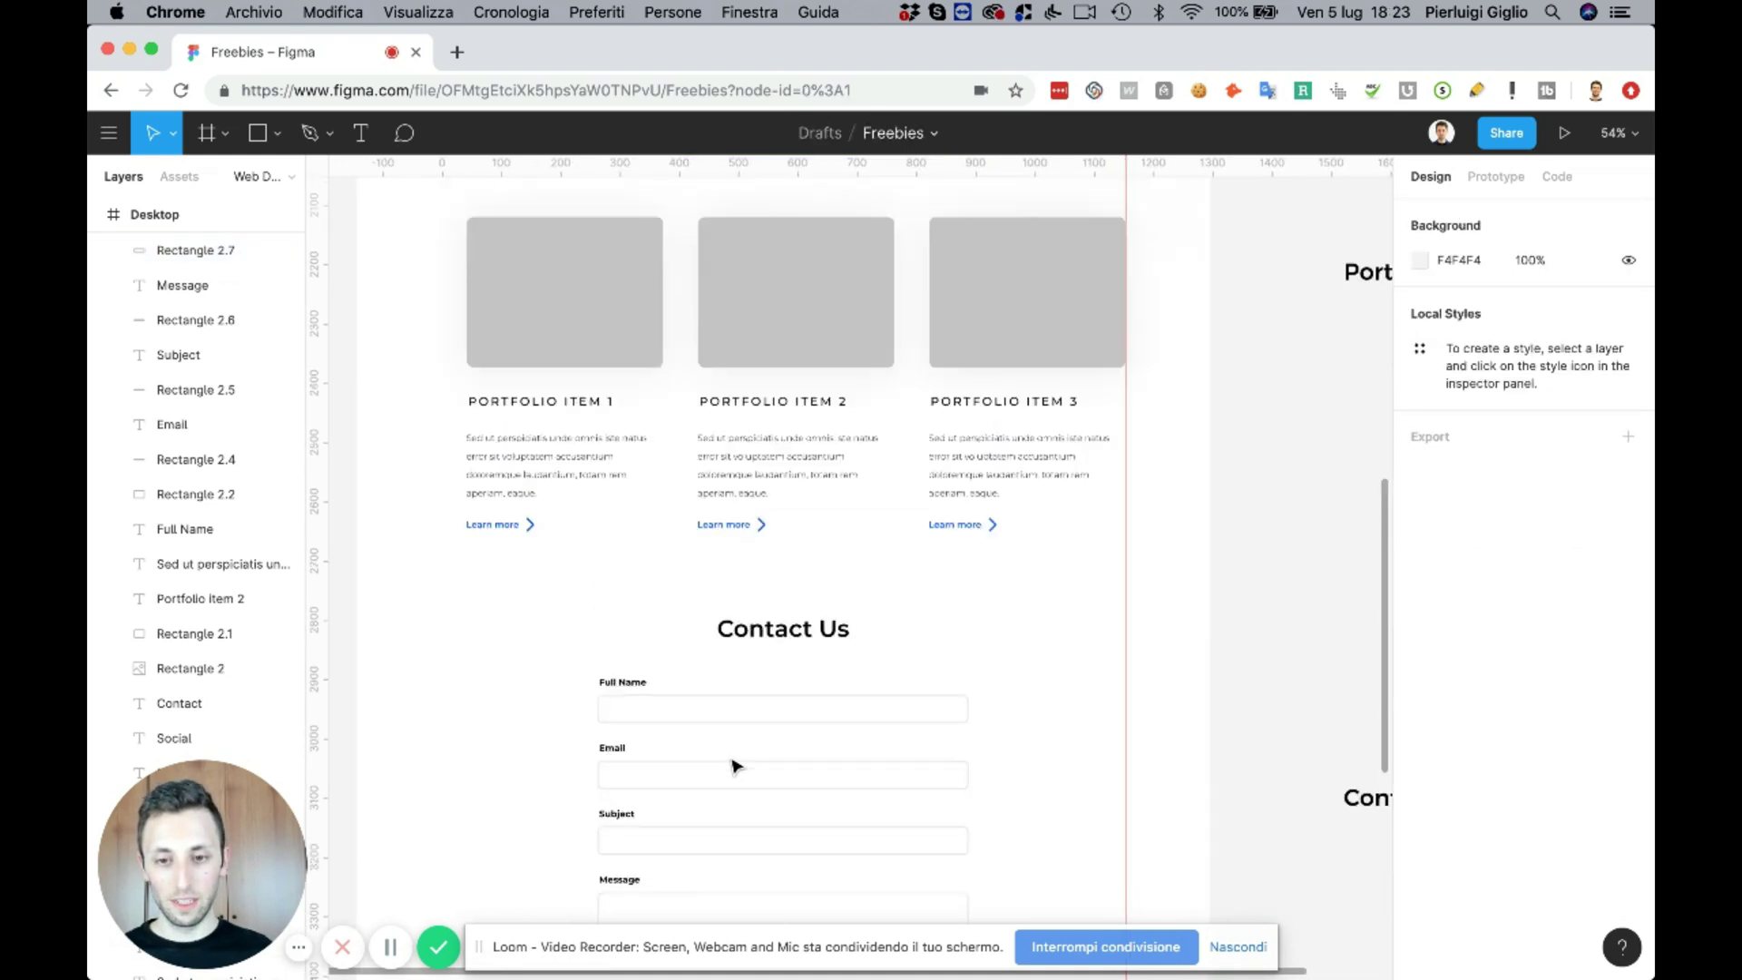
scroll(731, 762, "up", 5)
- Duplicate the hero's Call Us button below the Message box and remove its drop shadow
left_click(787, 437)
left_click_drag(894, 839, 937, 747)
scroll(1481, 726, "down", 1)
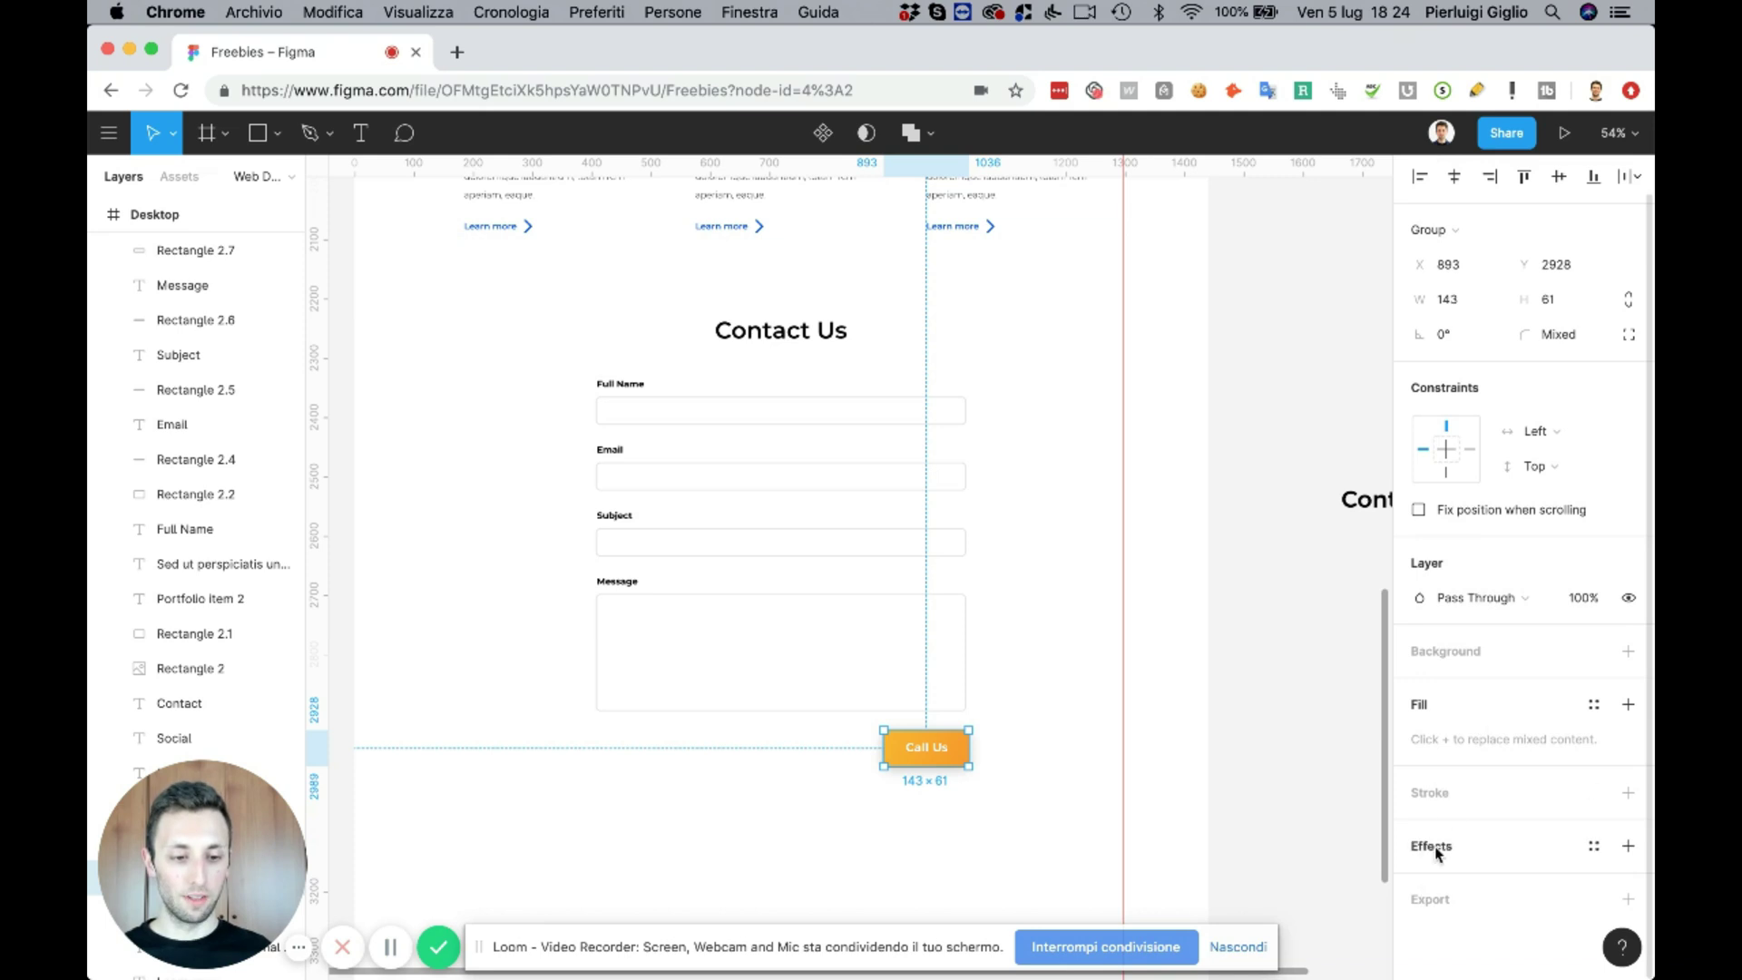
double_click(964, 759)
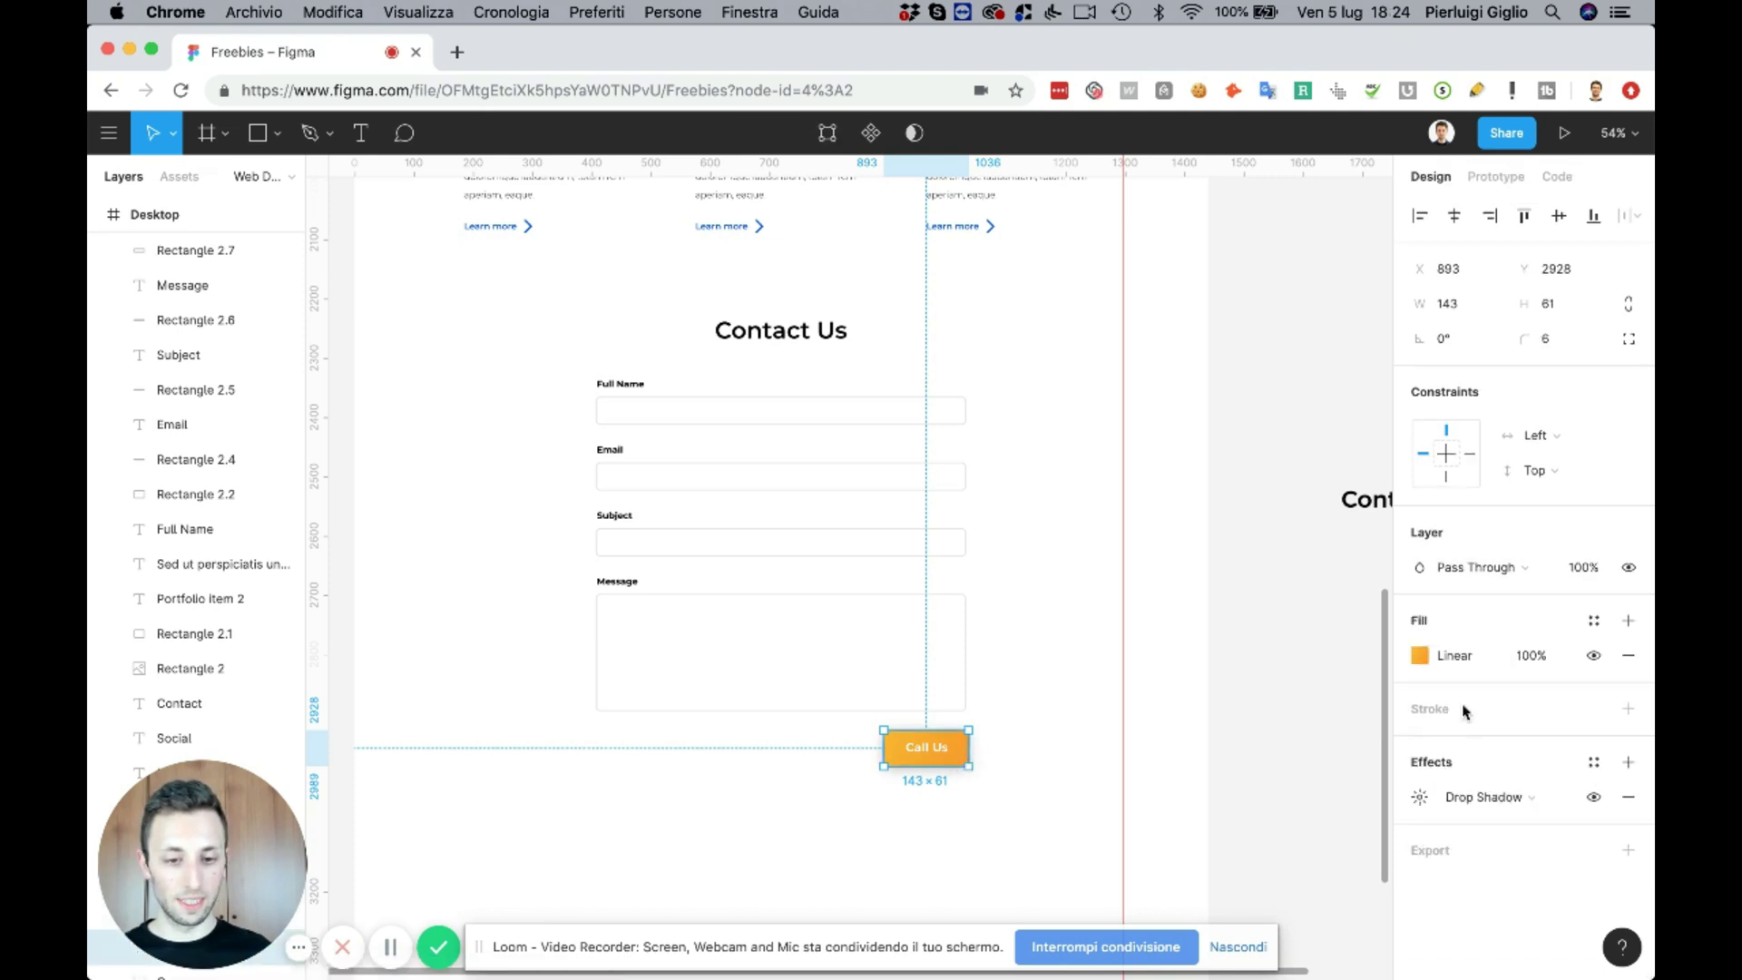
left_click(1629, 797)
scroll(953, 740, "up", 5)
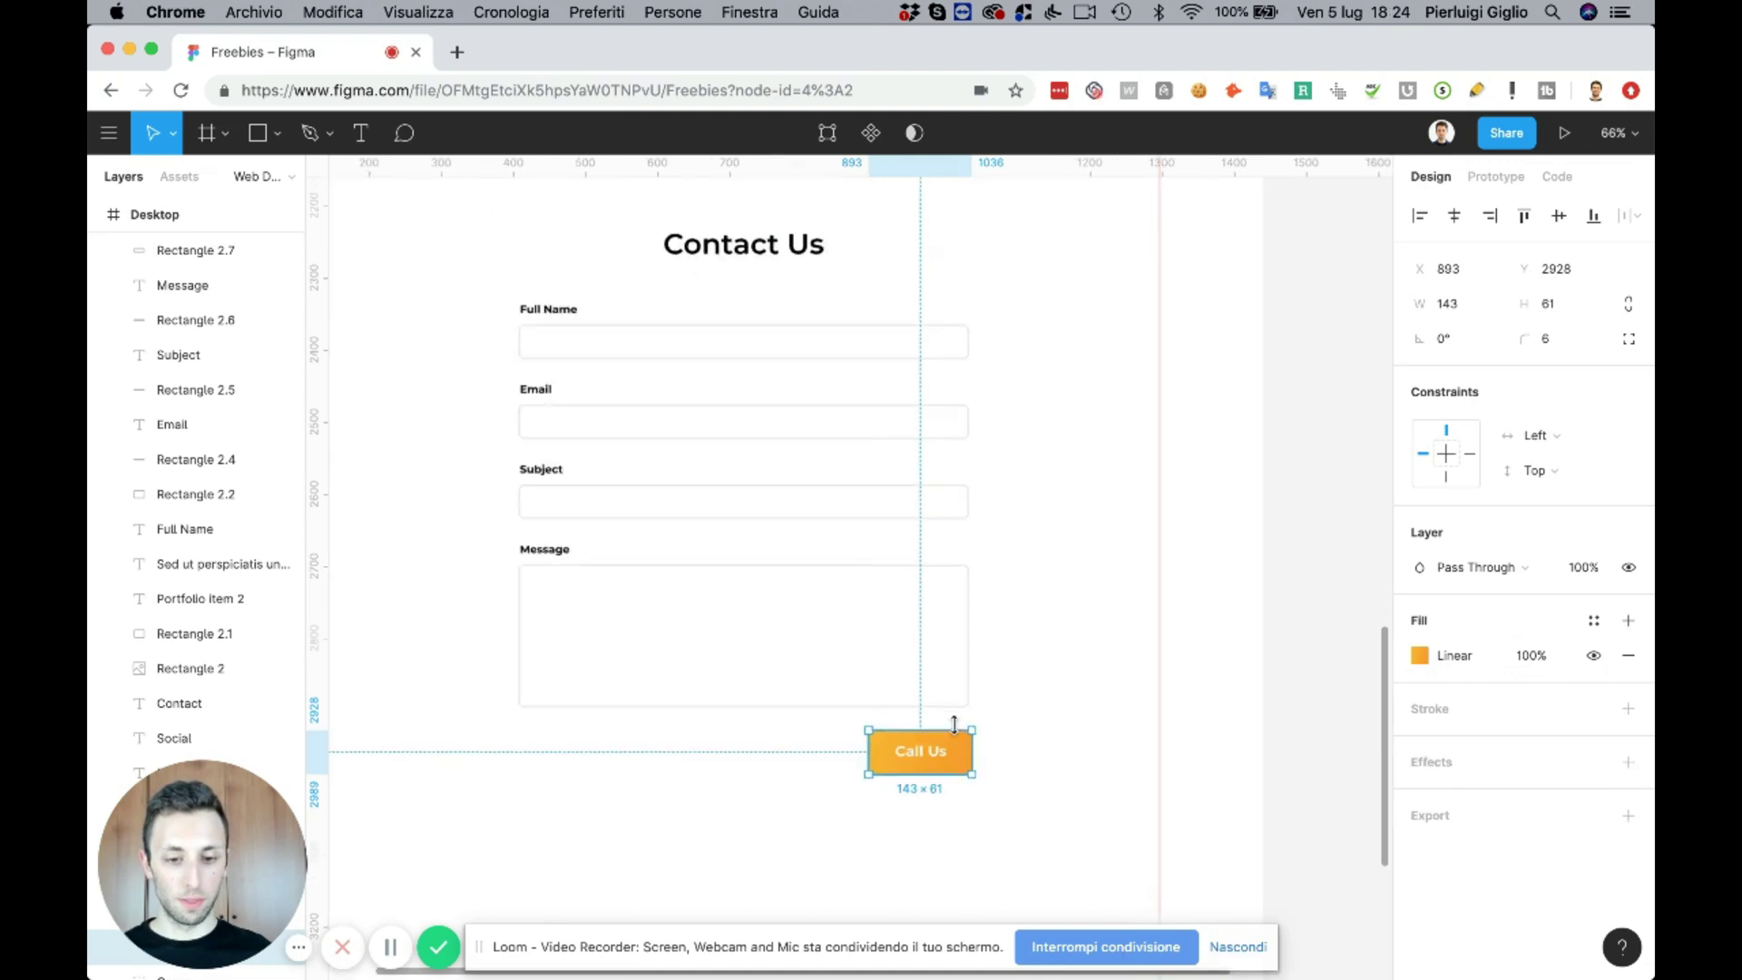
scroll(960, 734, "down", 3)
- Change the copied button's label to Send
double_click(985, 627)
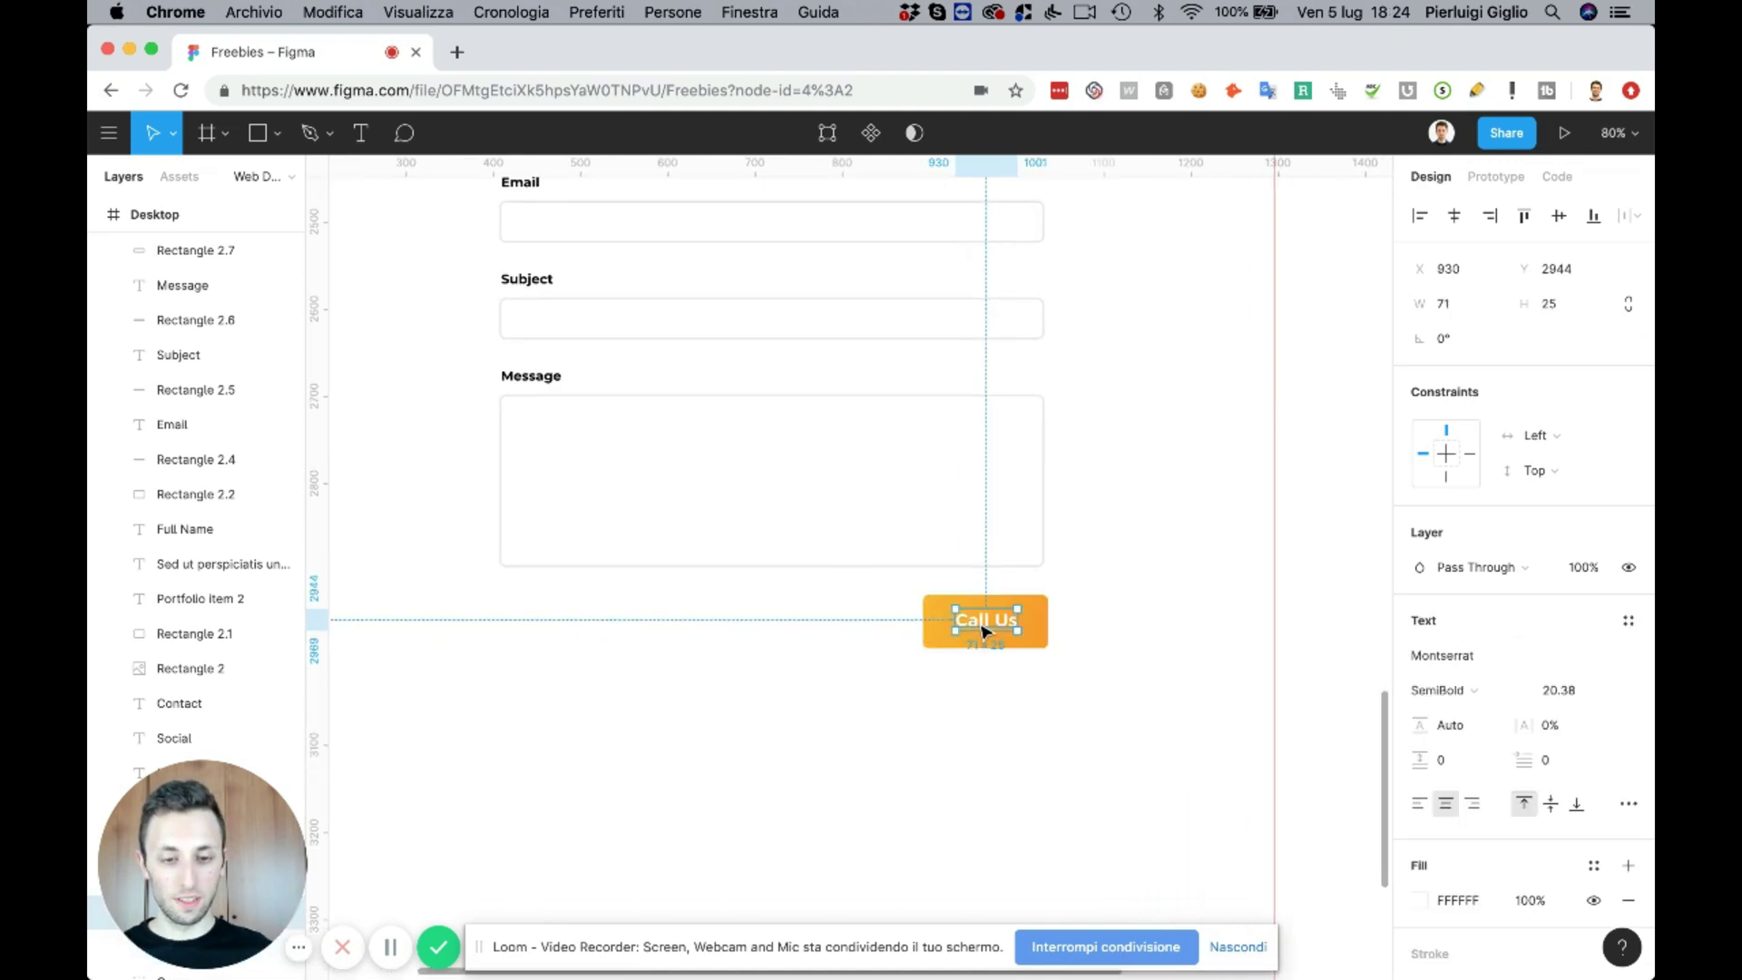
type("Send")
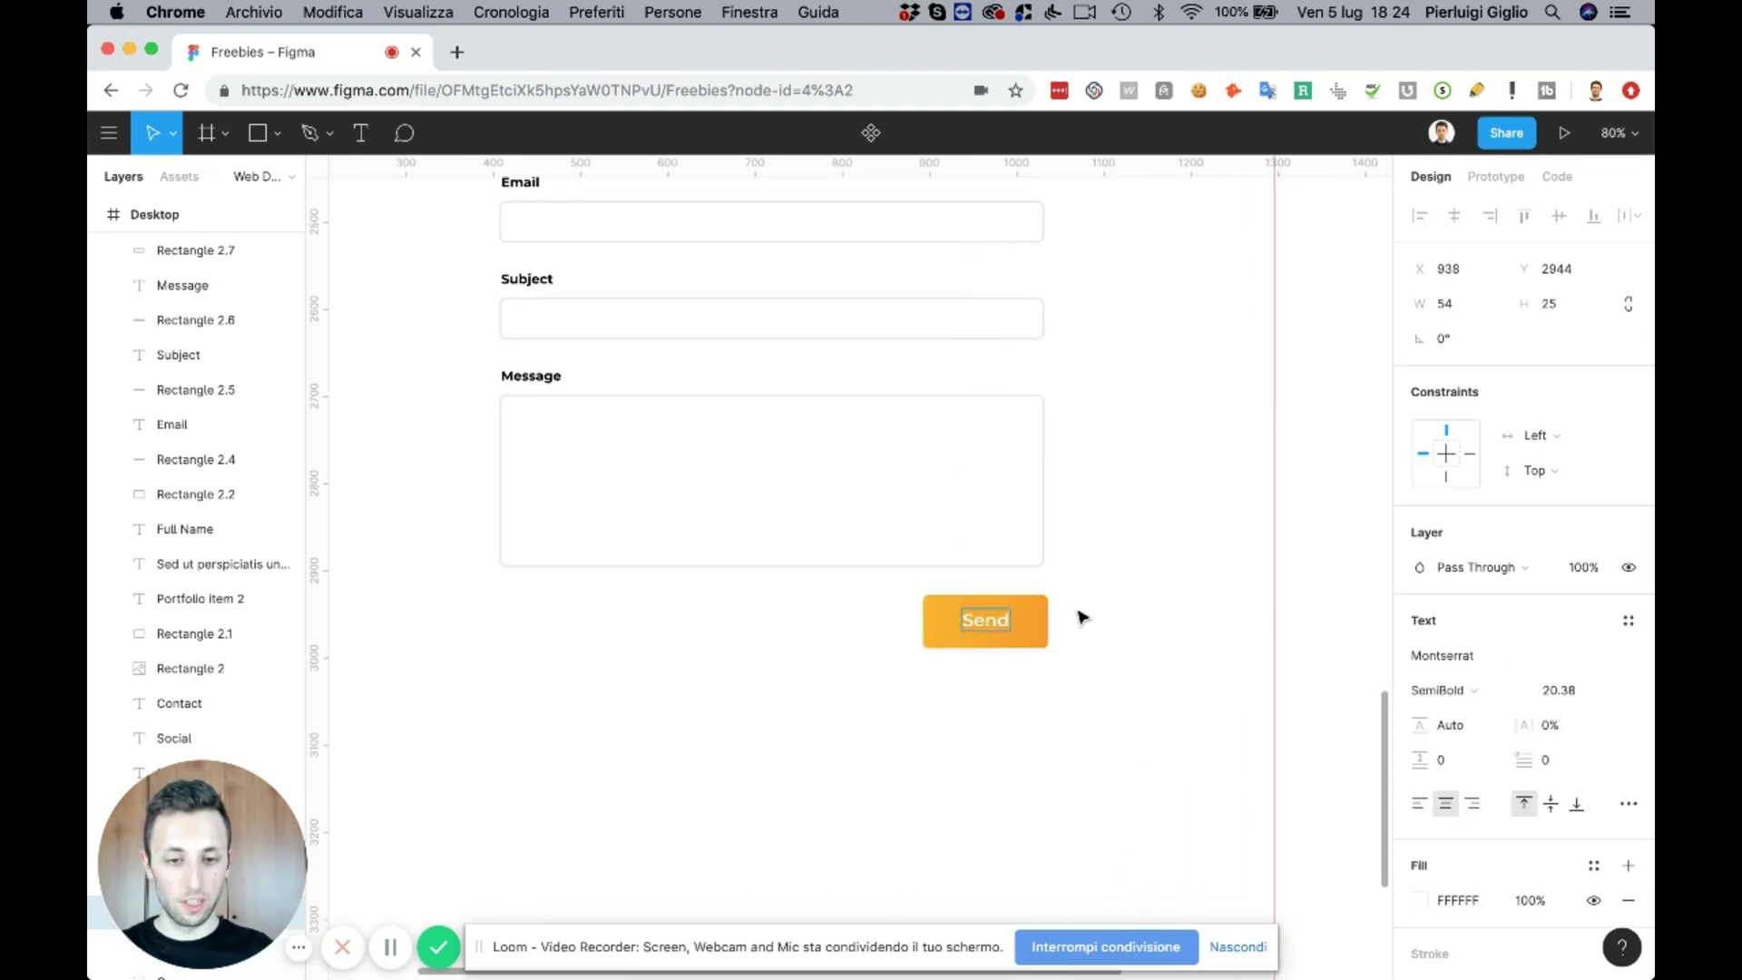
key("Escape")
scroll(1079, 617, "down", 3)
left_click(1079, 616)
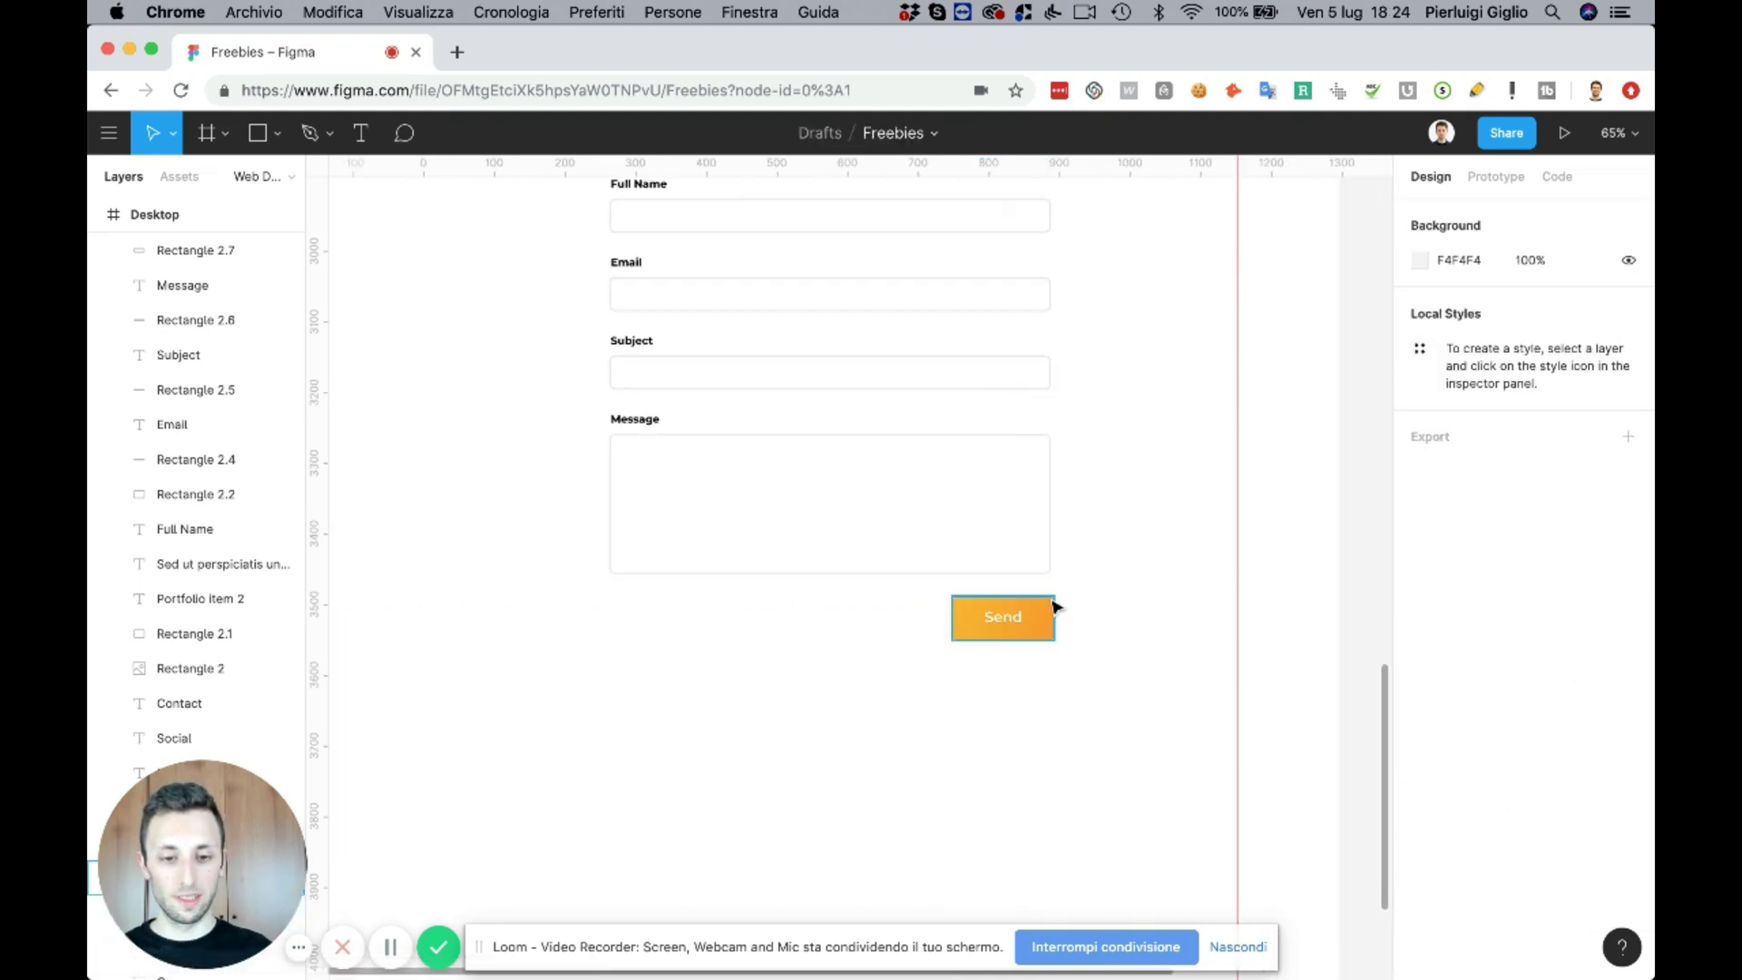
scroll(1055, 607, "down", 3)
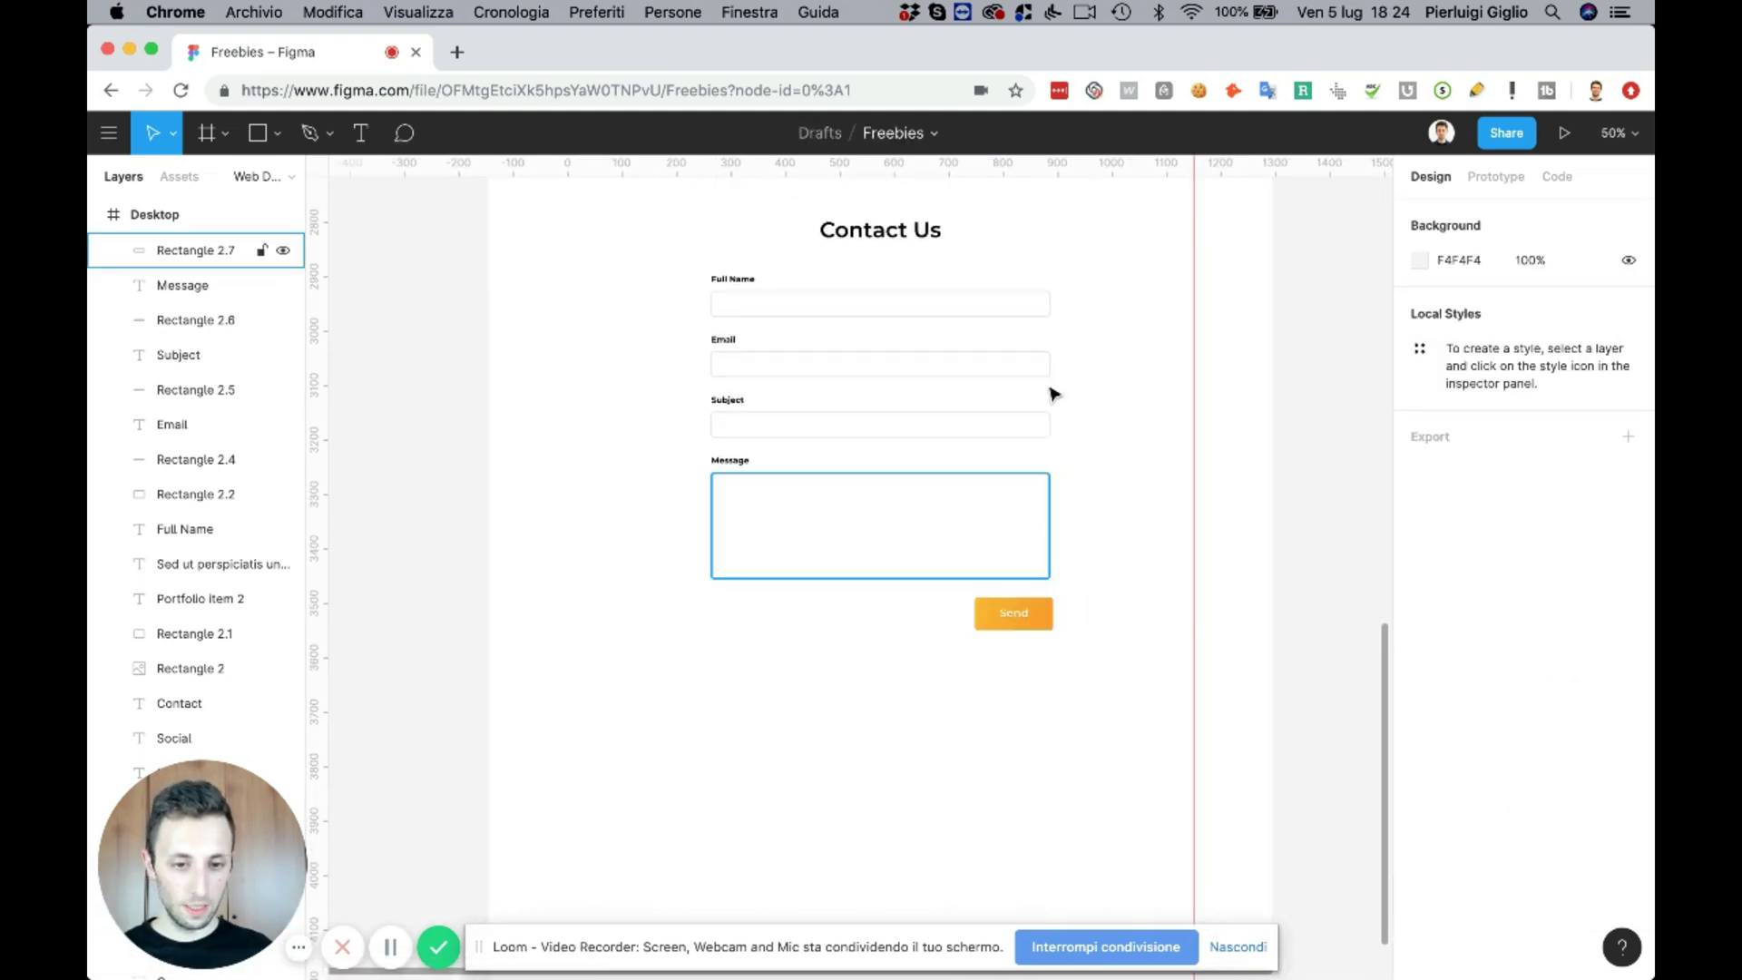
- Make the Send button 53 tall, matching the form fields, and select the whole button group
left_click(1033, 437)
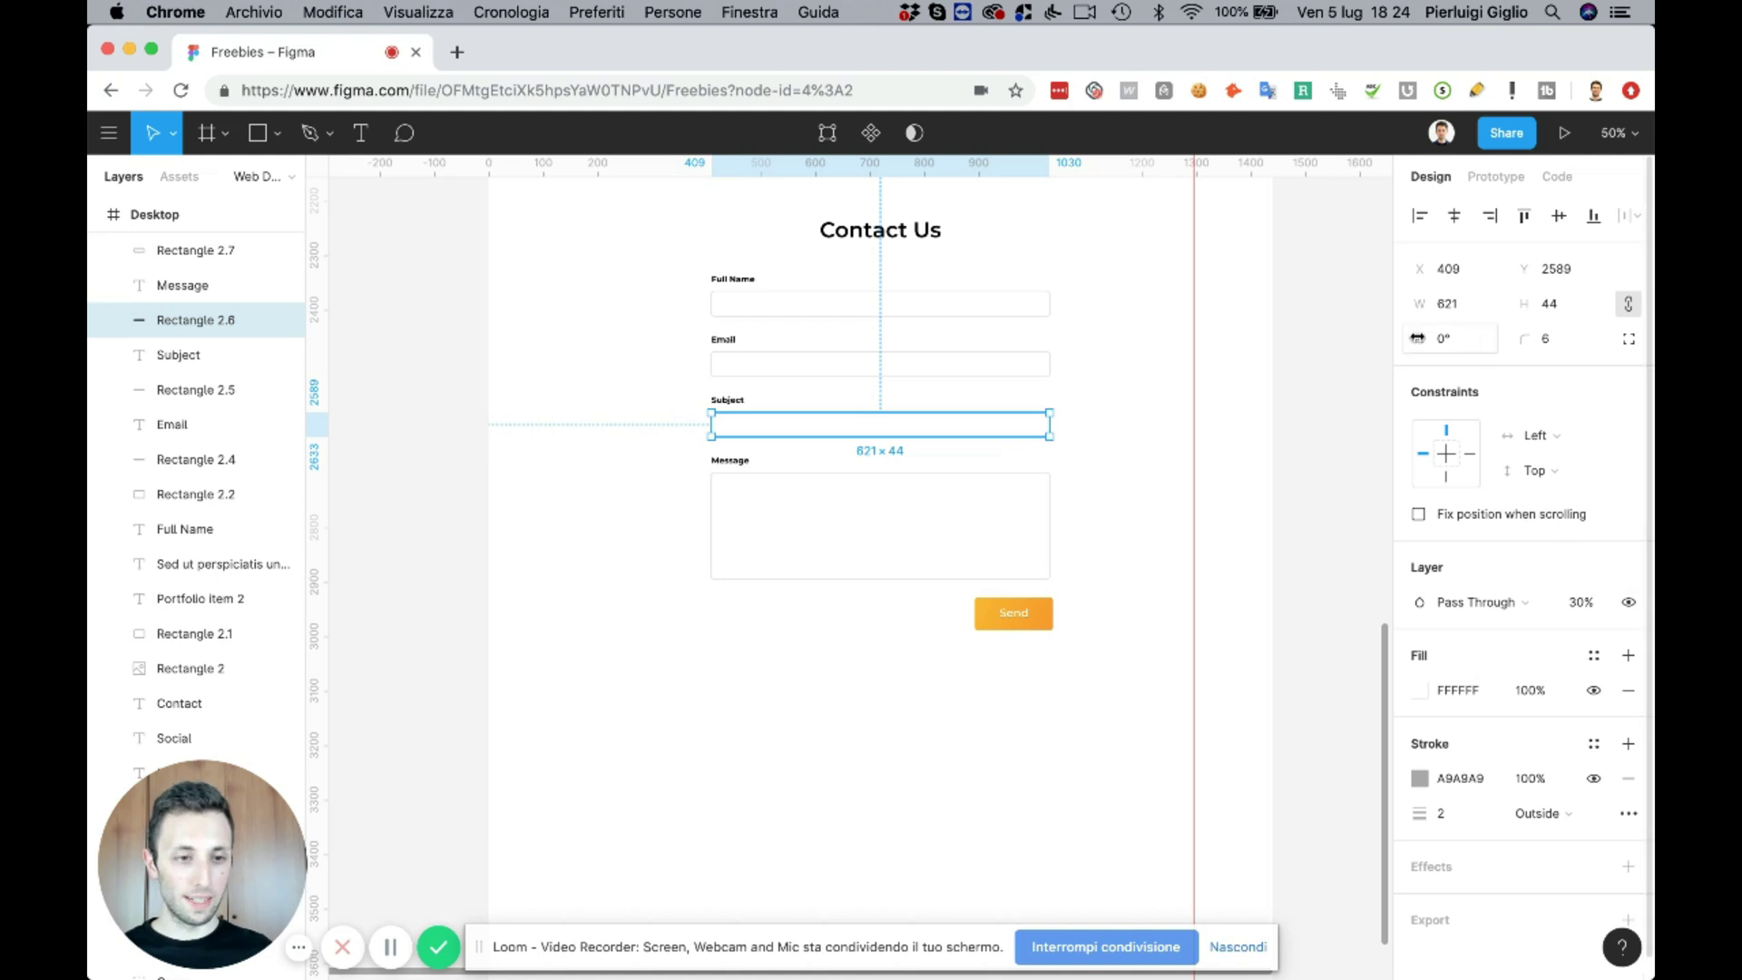
left_click(1047, 611)
key("Return")
scroll(977, 669, "up", 3)
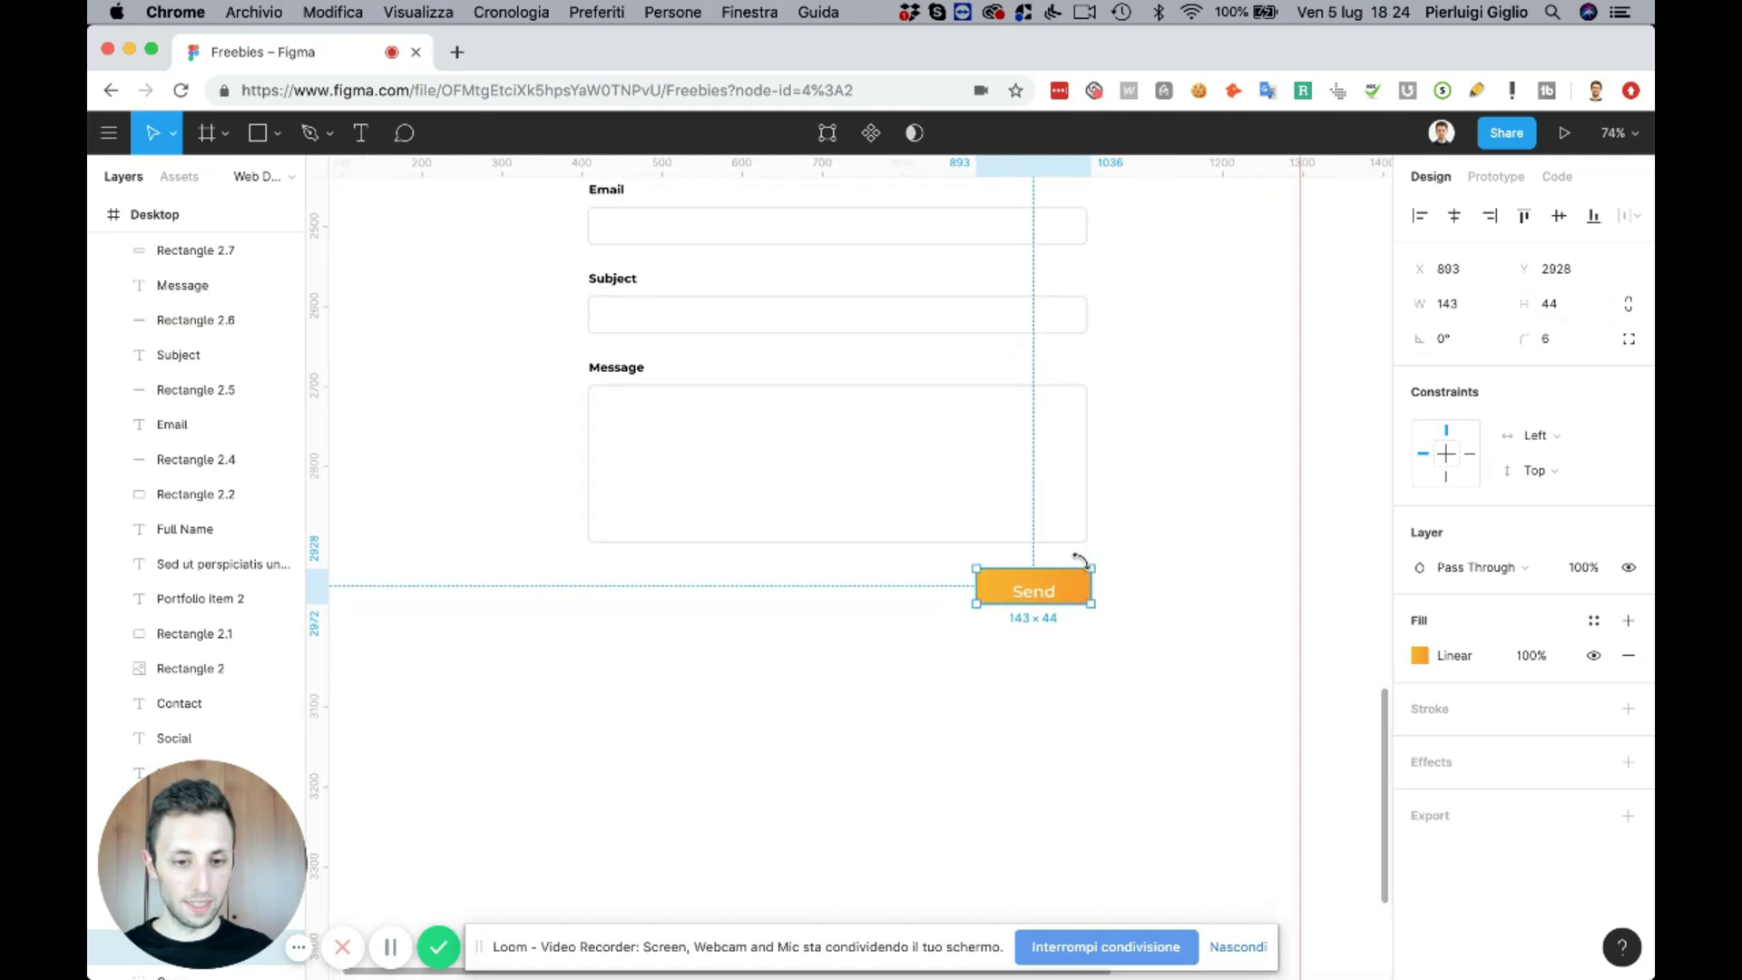
left_click_drag(1062, 605, 995, 587)
left_click(1048, 599)
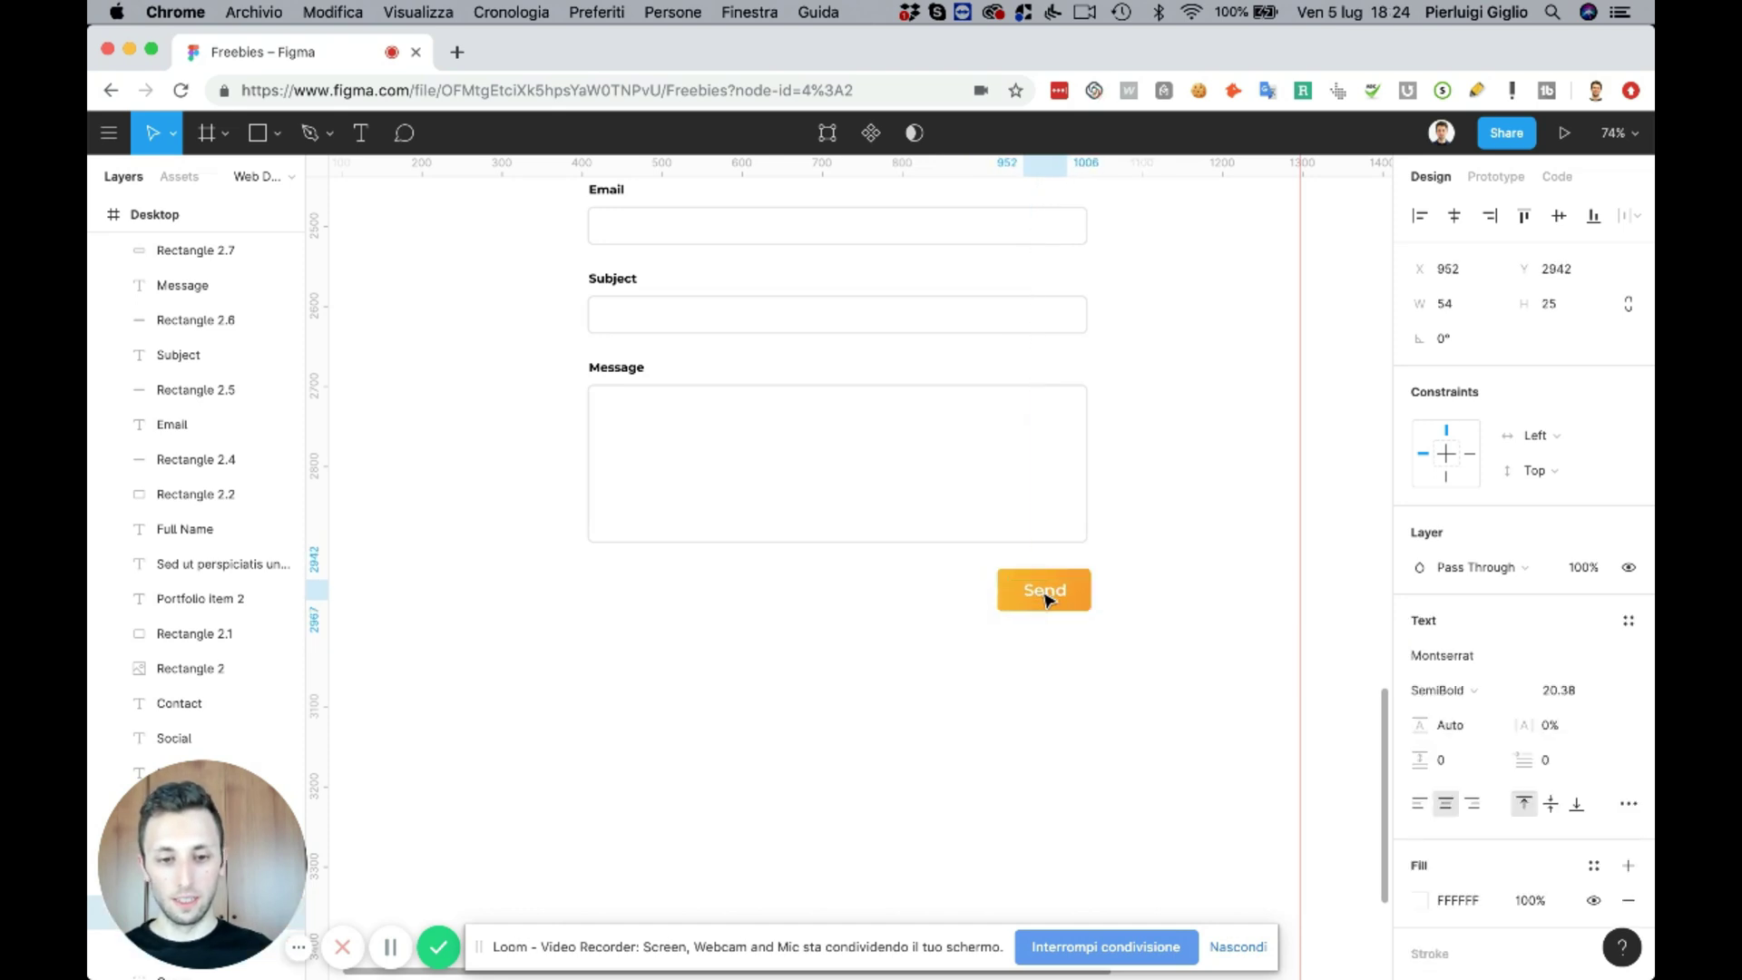
left_click(975, 626)
left_click_drag(1180, 546, 1011, 673)
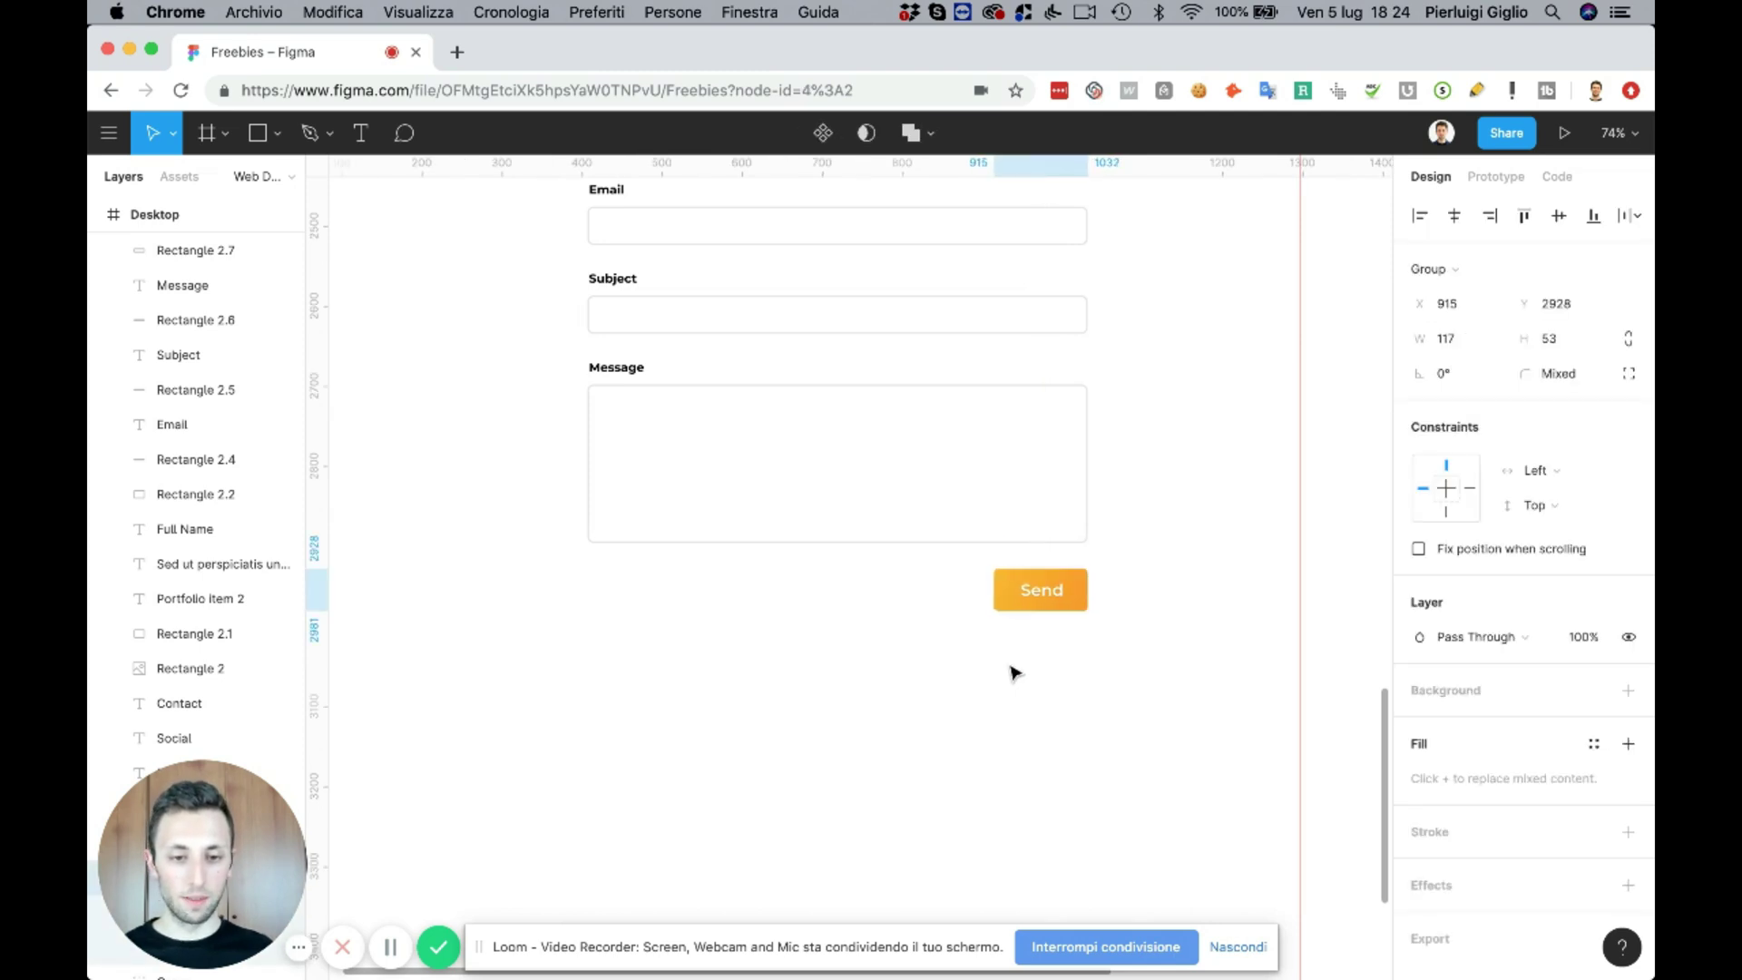
- Review the finished Contact Us form and its Send button by scrolling around the page
left_click(849, 683)
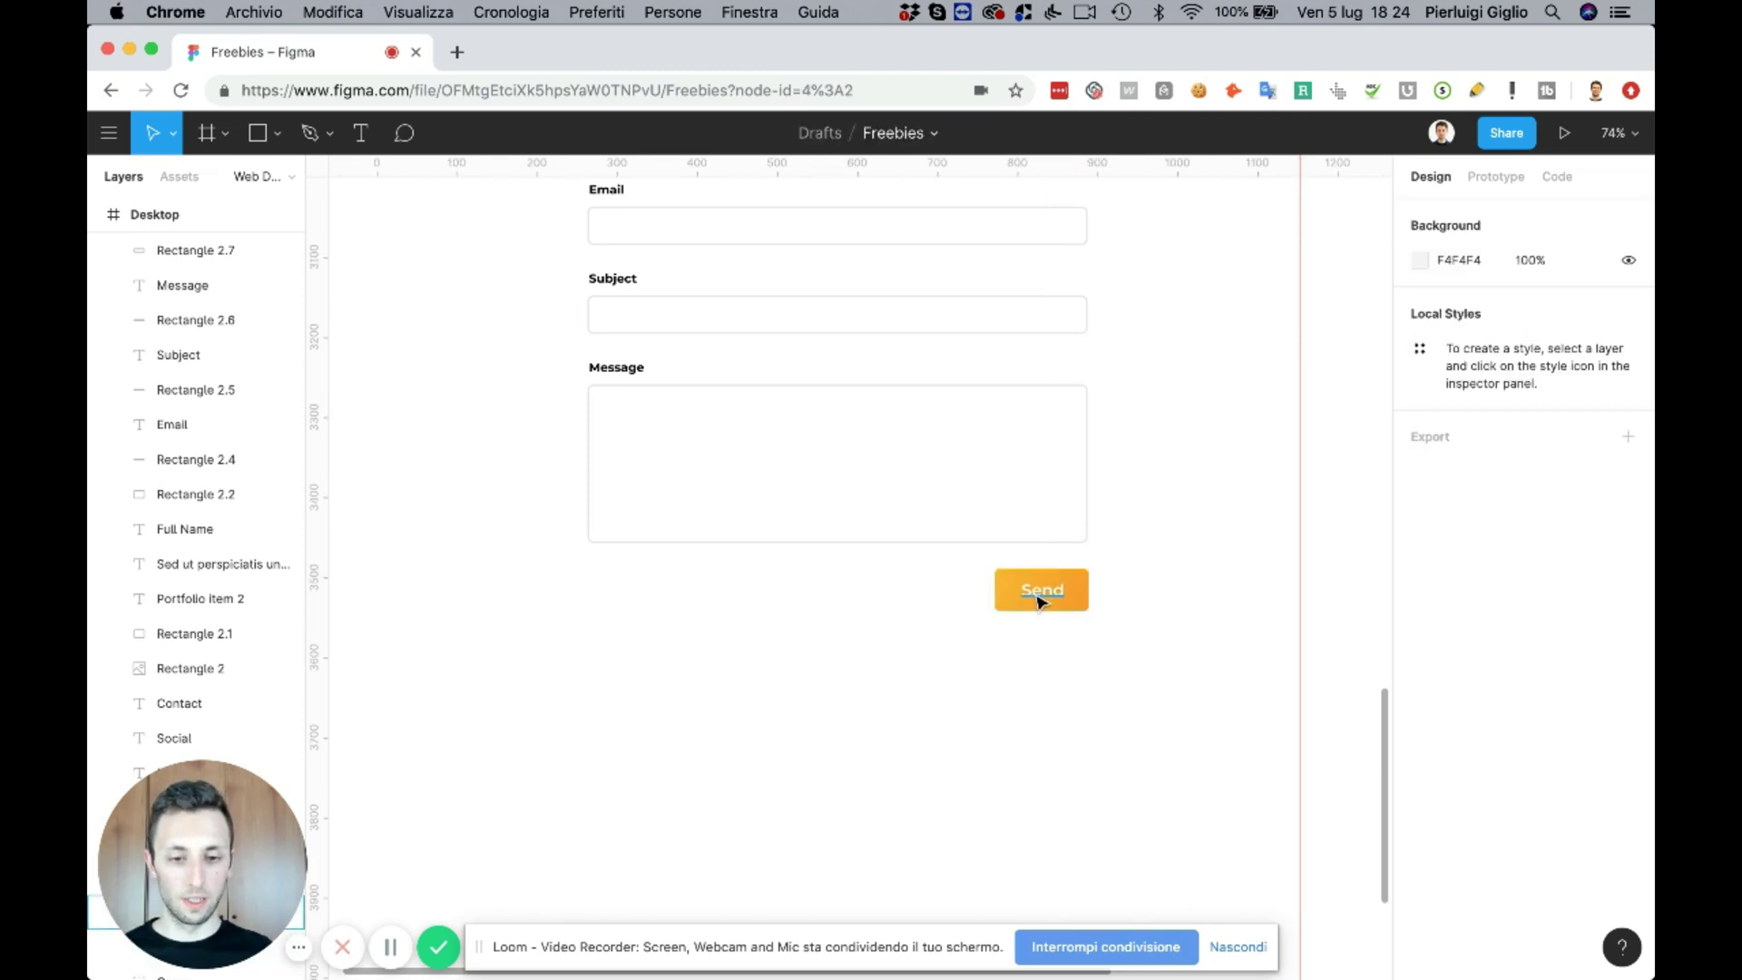
left_click(1041, 602)
left_click(719, 630)
scroll(720, 630, "down", 3)
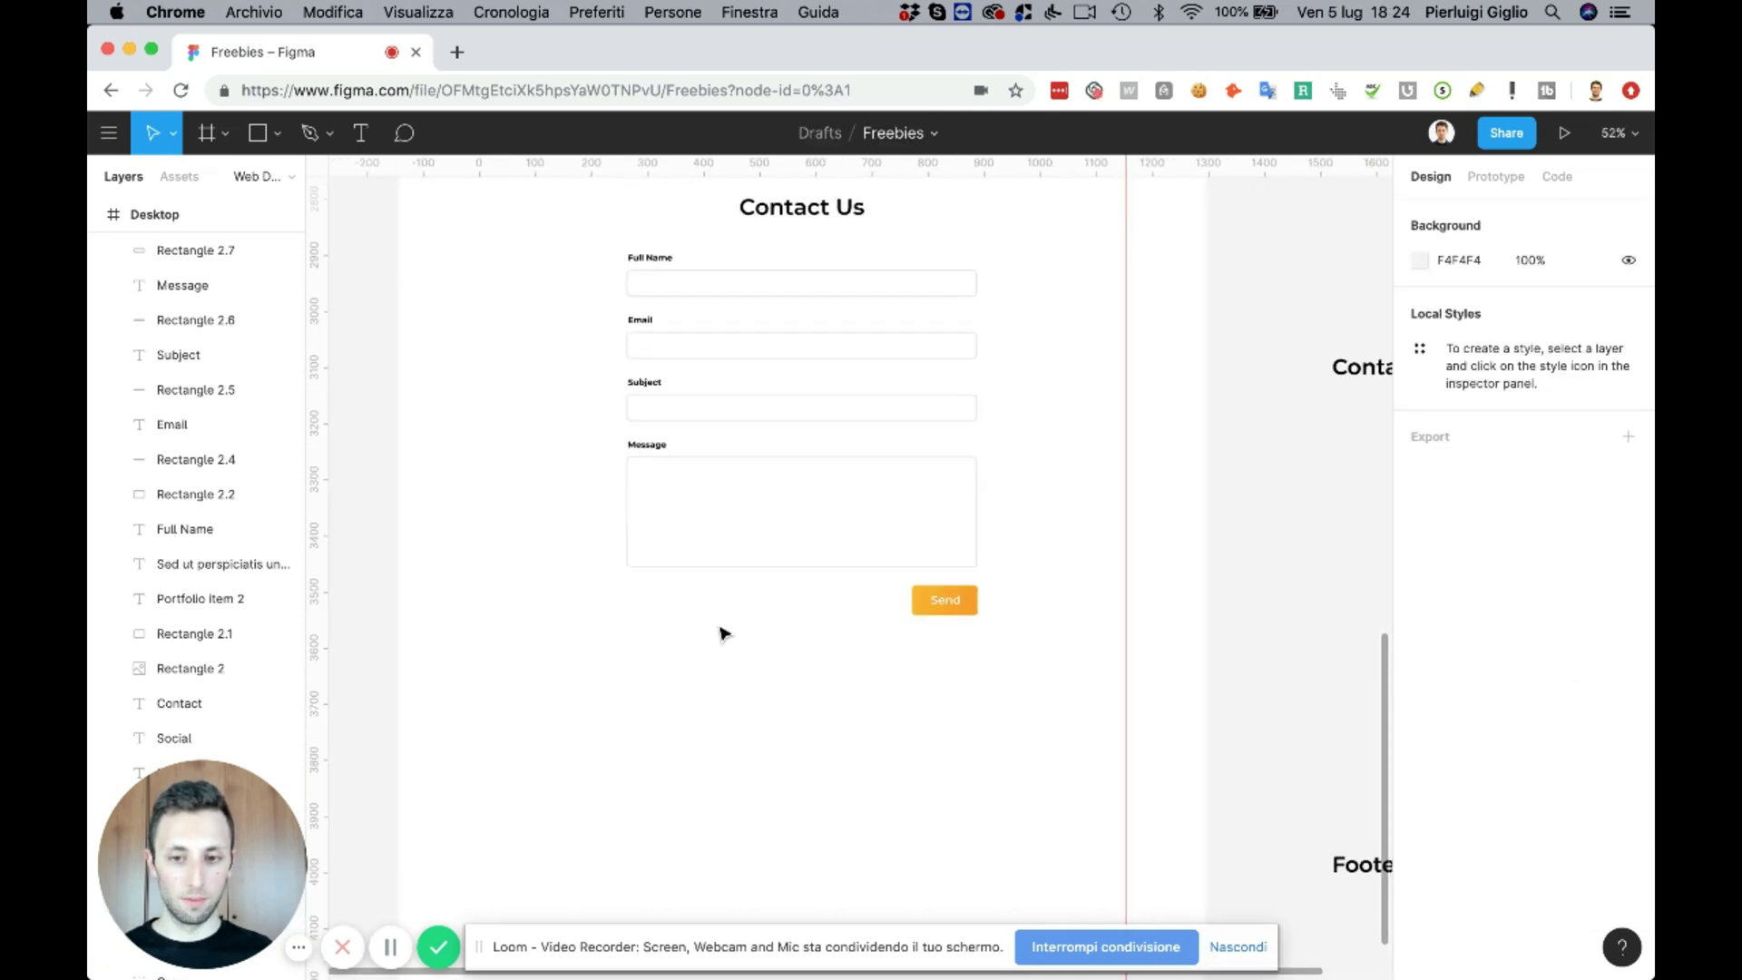
scroll(720, 630, "up", 5)
scroll(724, 633, "up", 10)
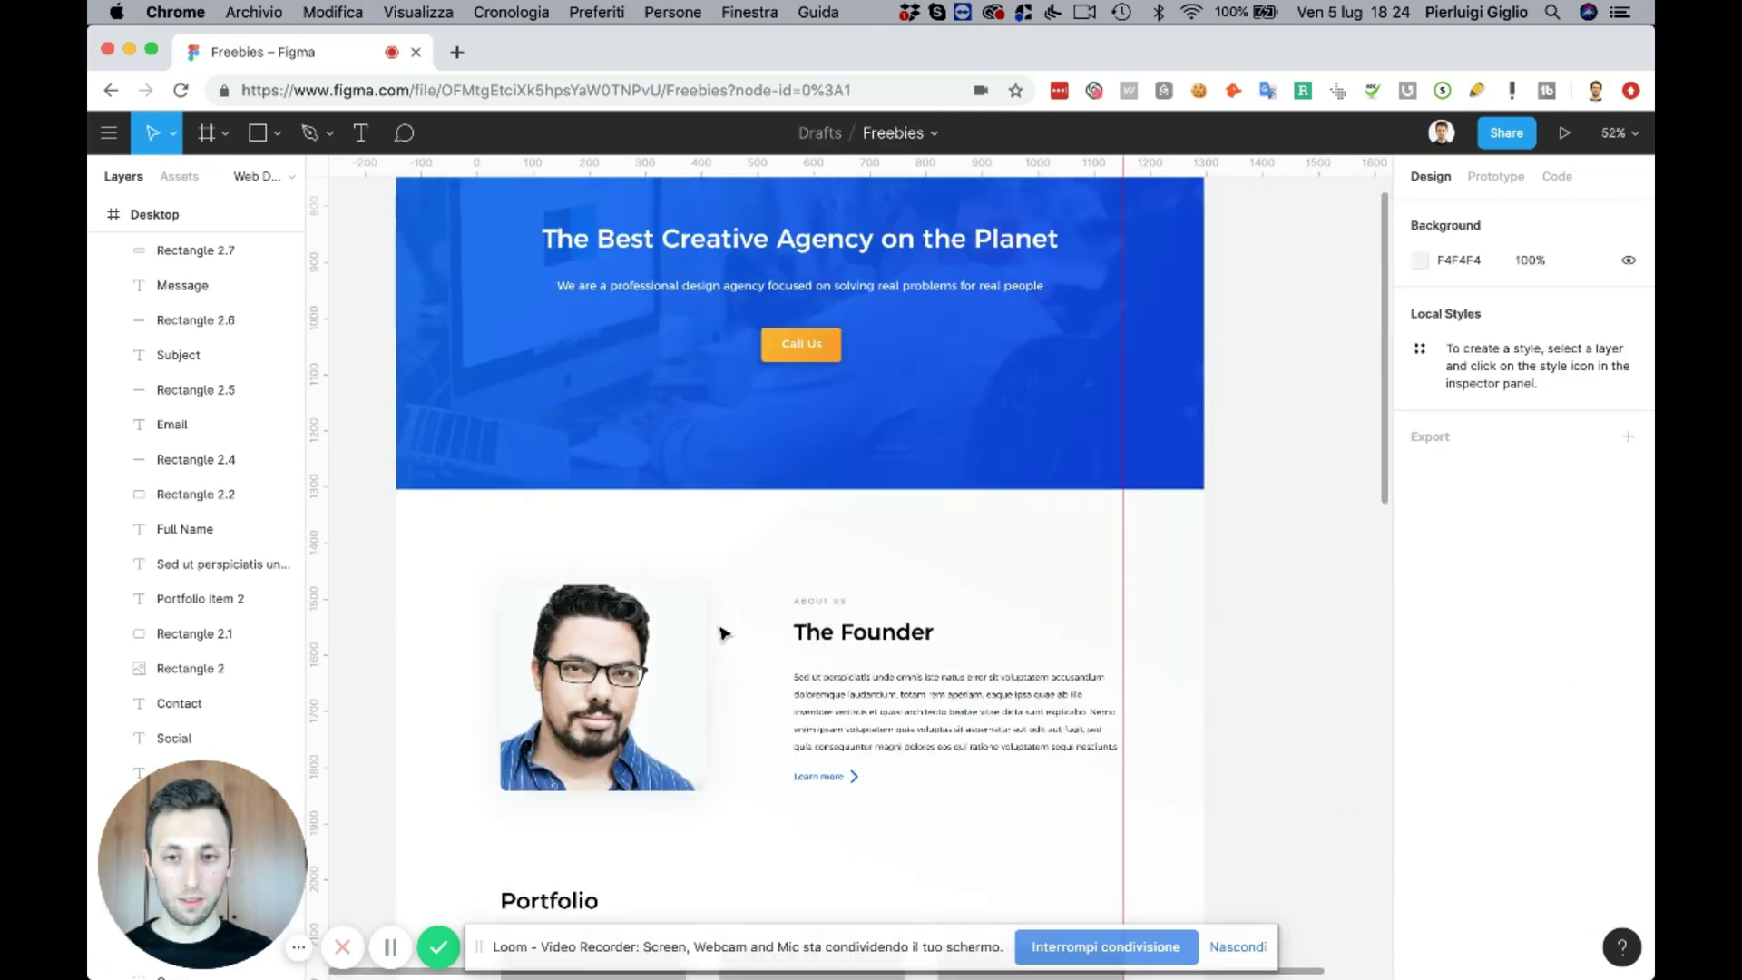
scroll(815, 378, "up", 4)
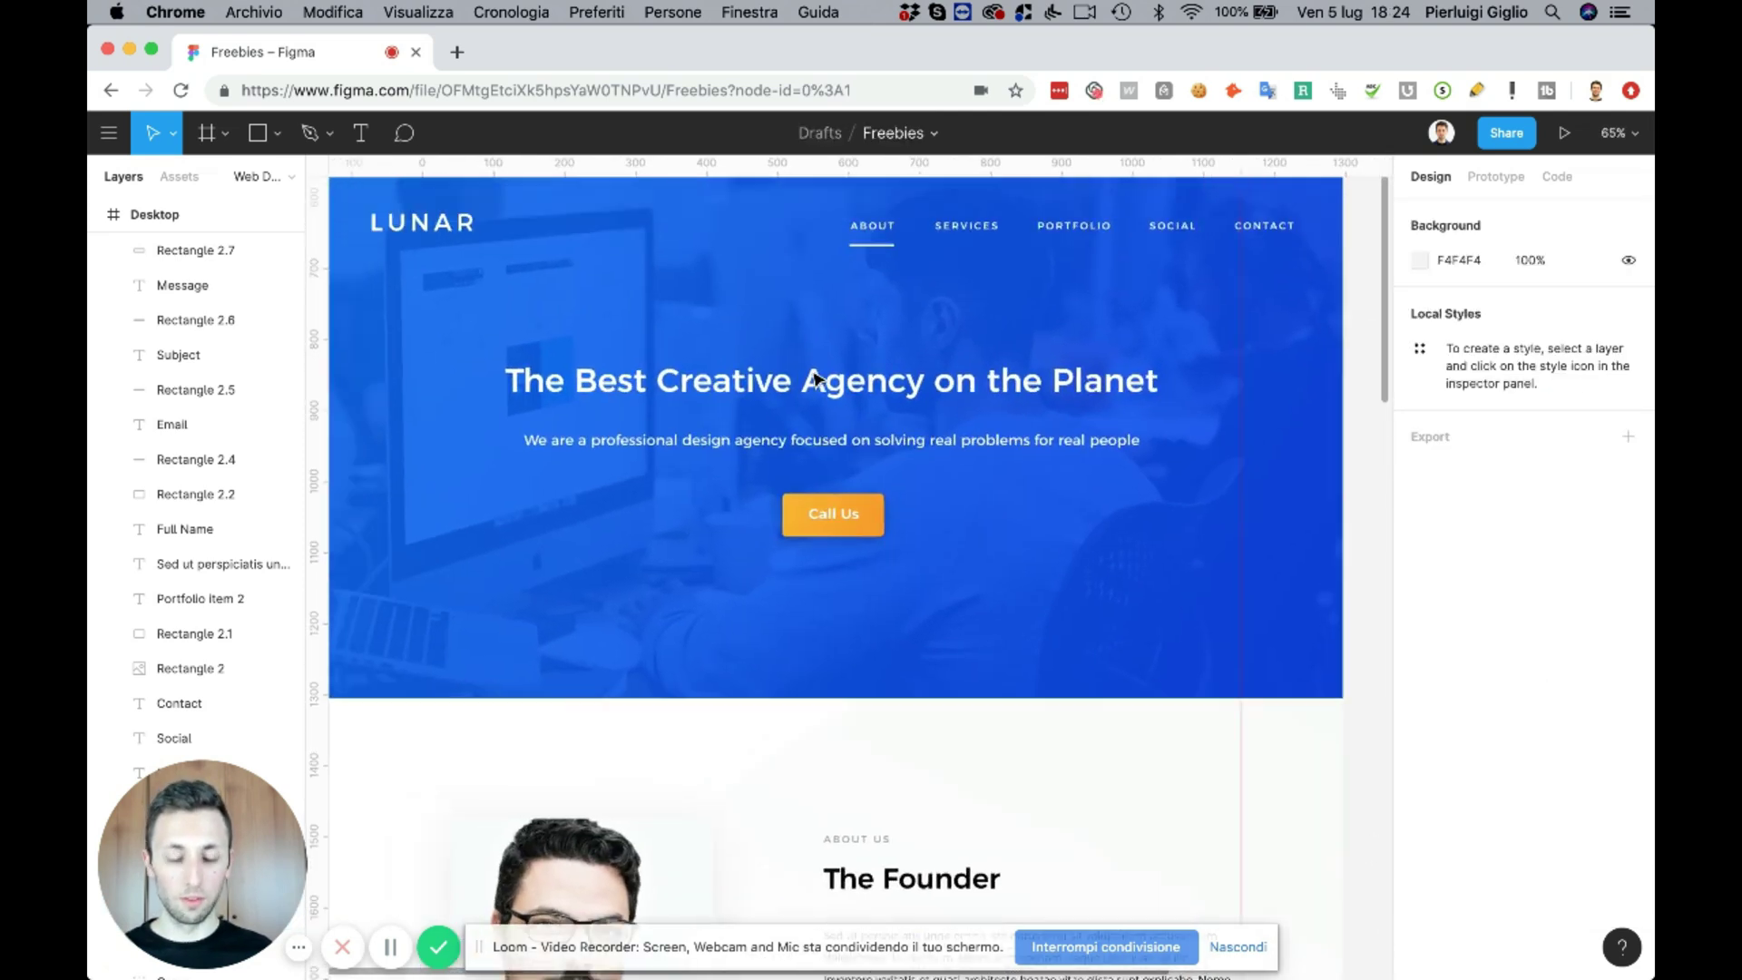
scroll(815, 378, "up", 1)
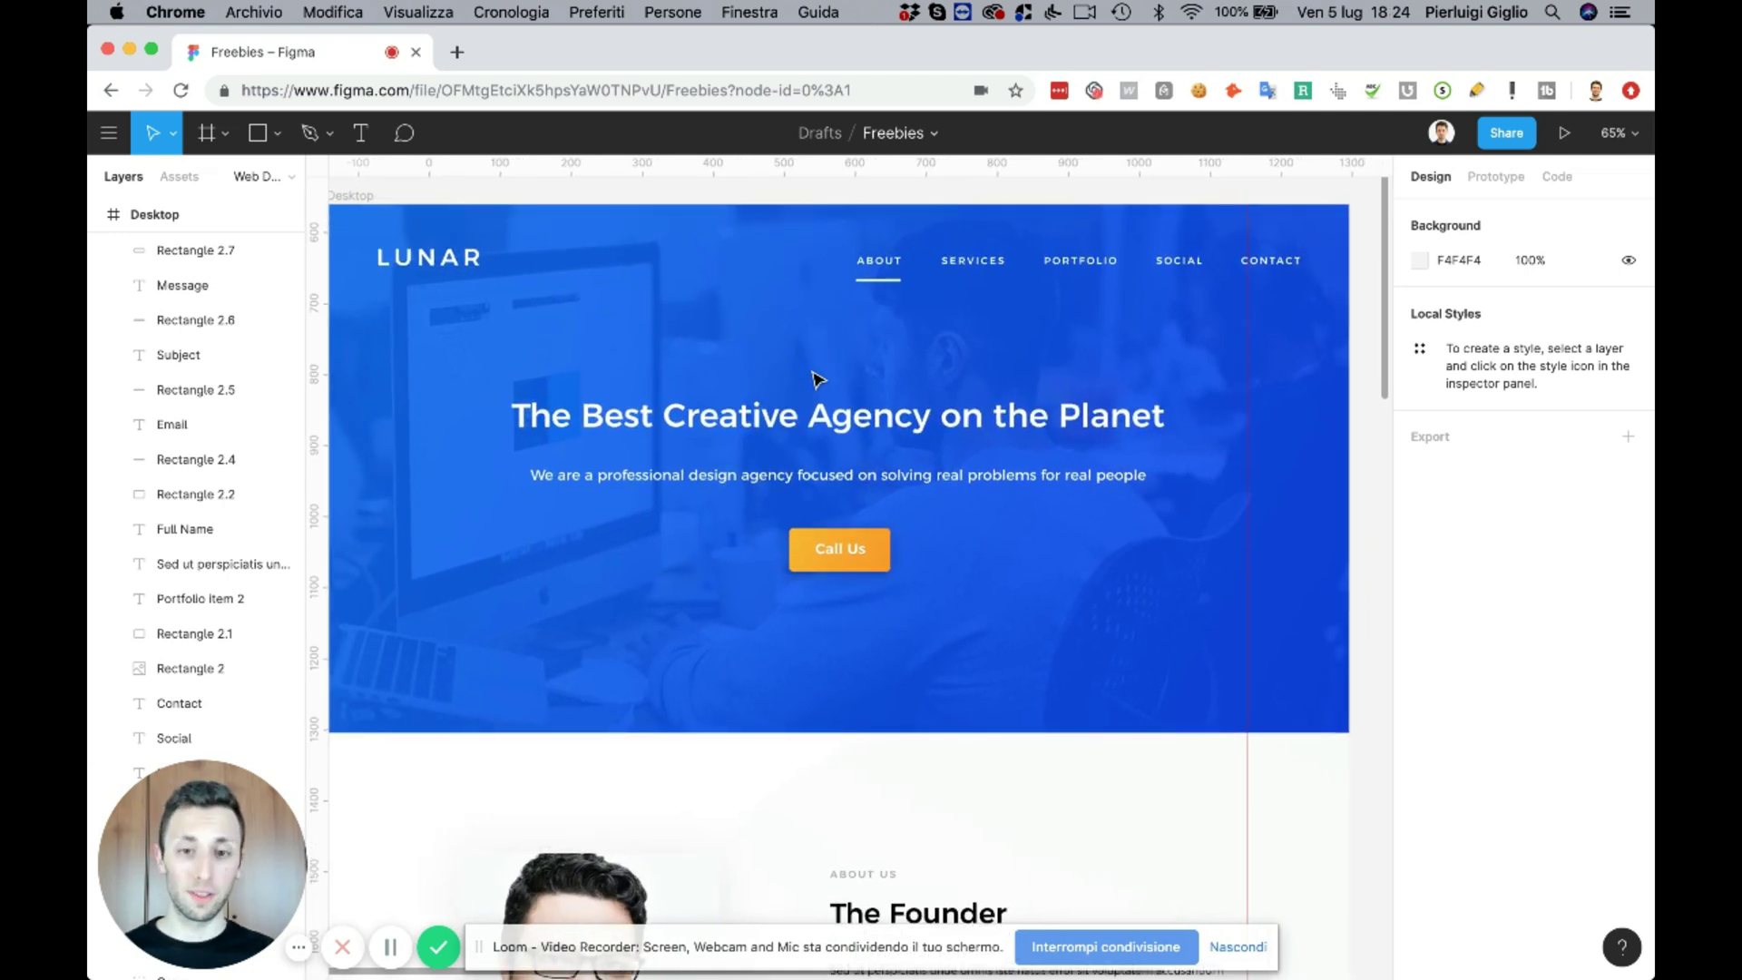
scroll(815, 378, "down", 3)
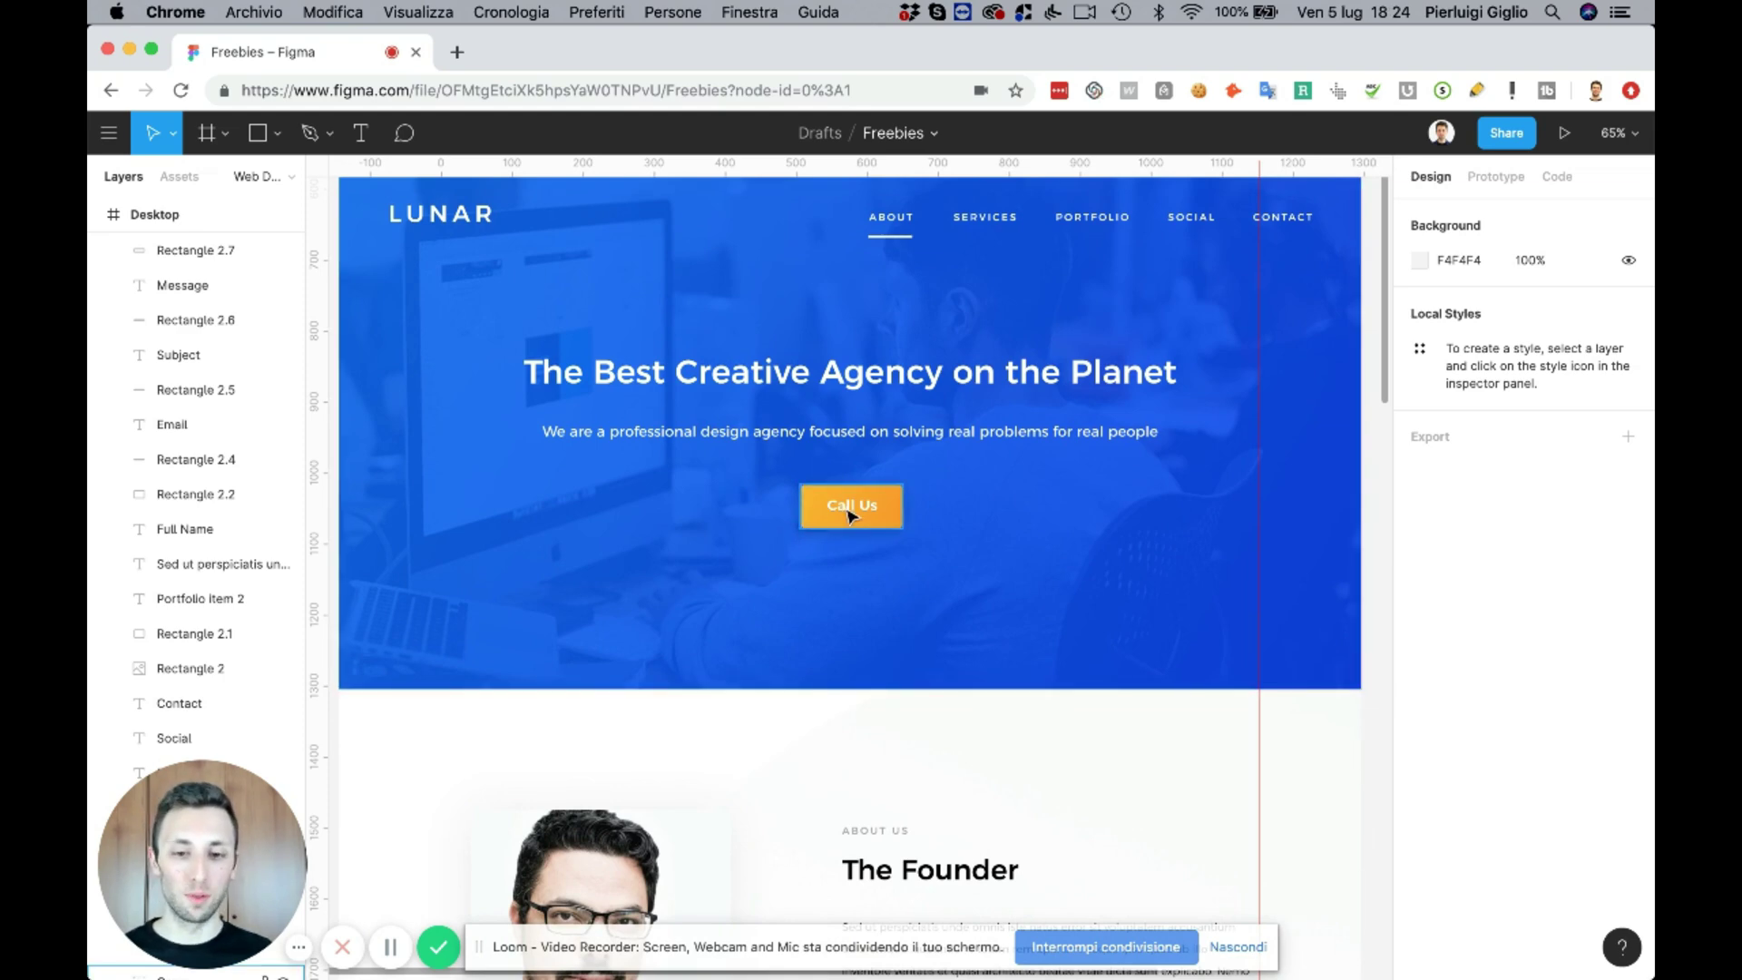
scroll(850, 514, "down", 2)
scroll(847, 513, "up", 3)
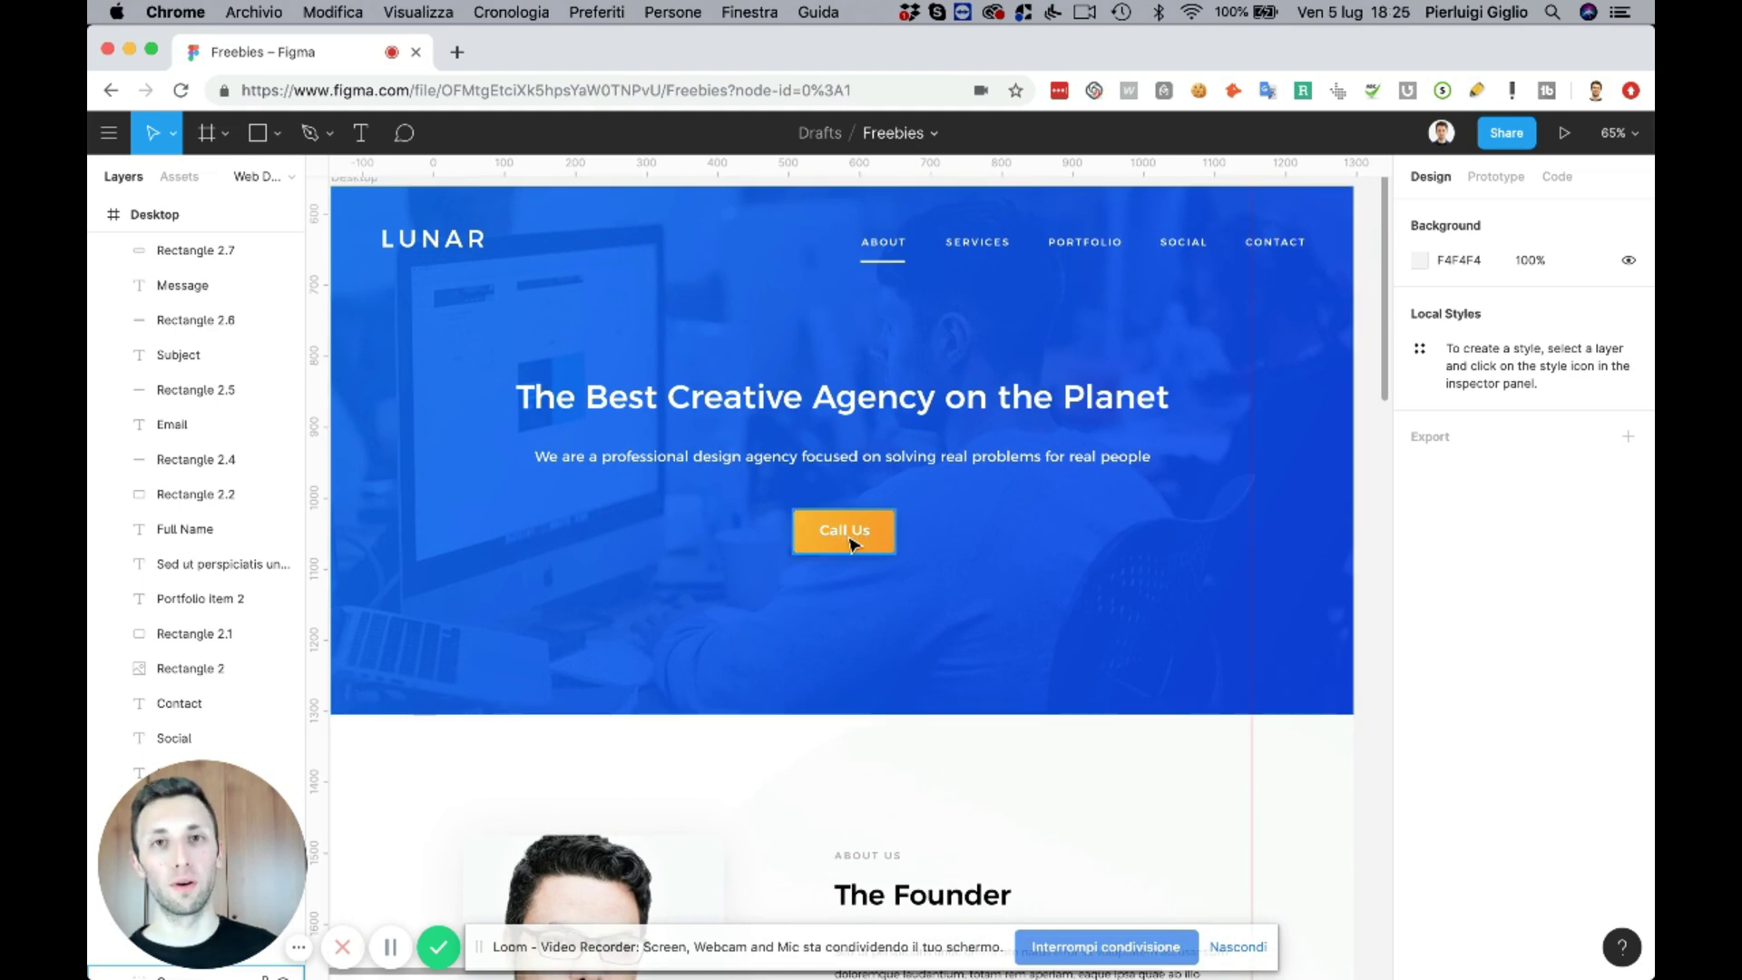
scroll(851, 543, "down", 15)
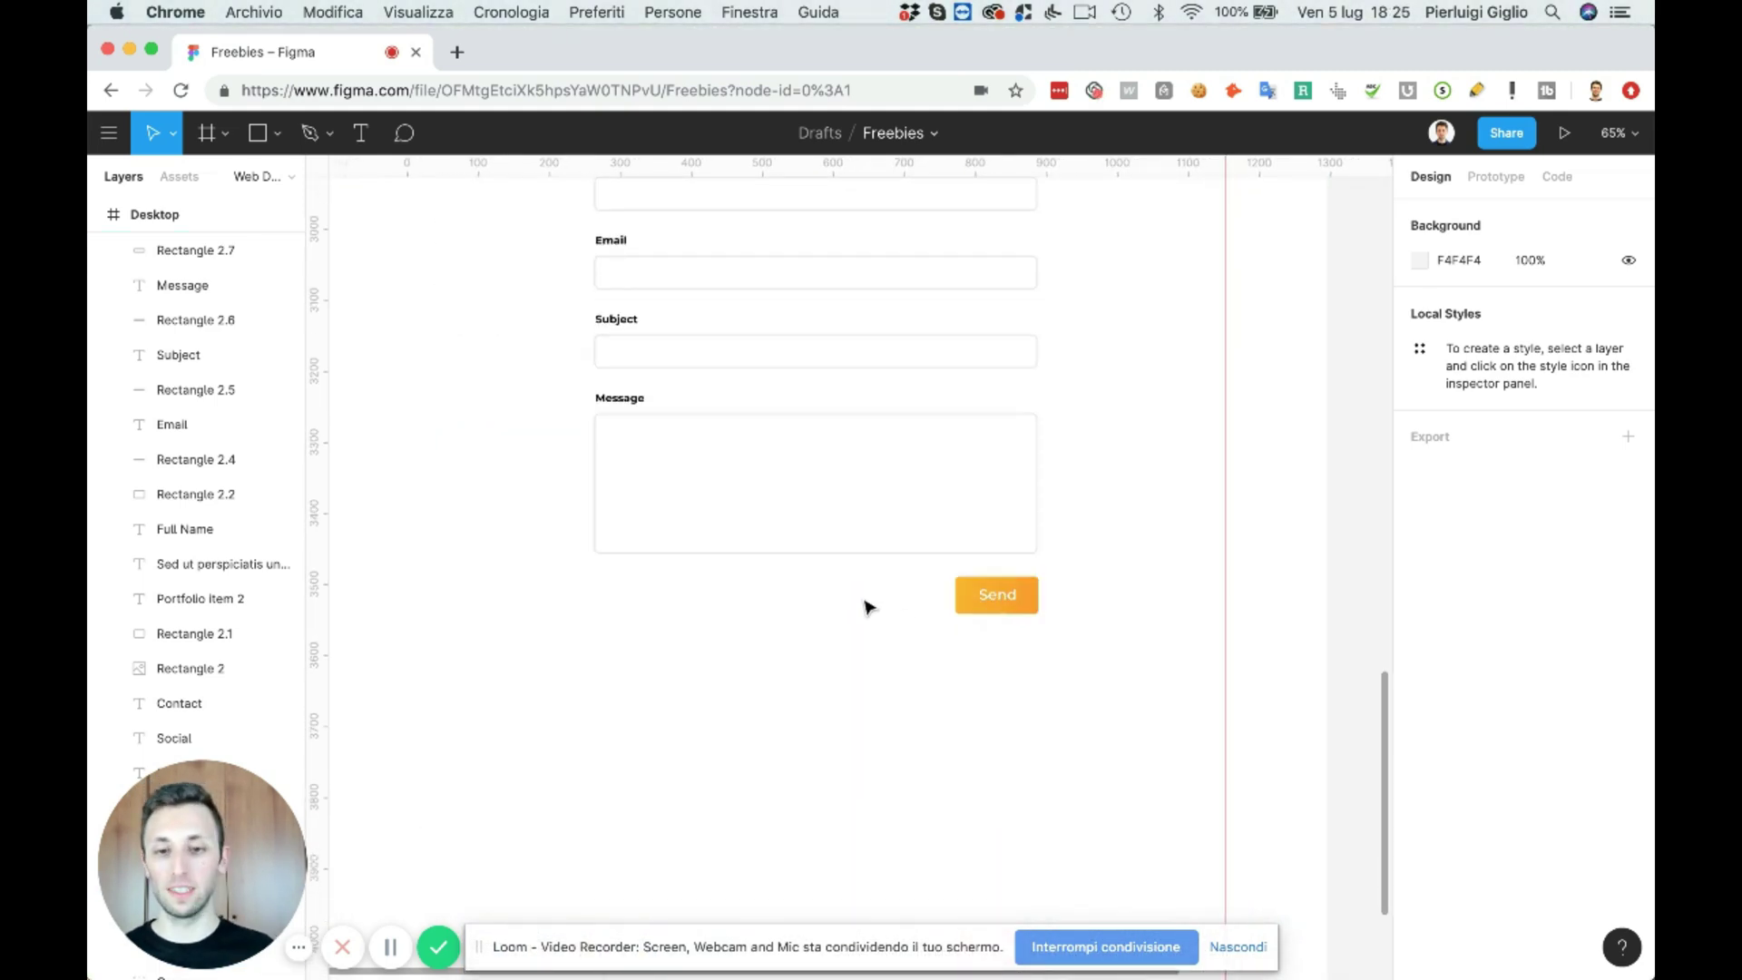
scroll(864, 605, "down", 3)
scroll(869, 606, "up", 3)
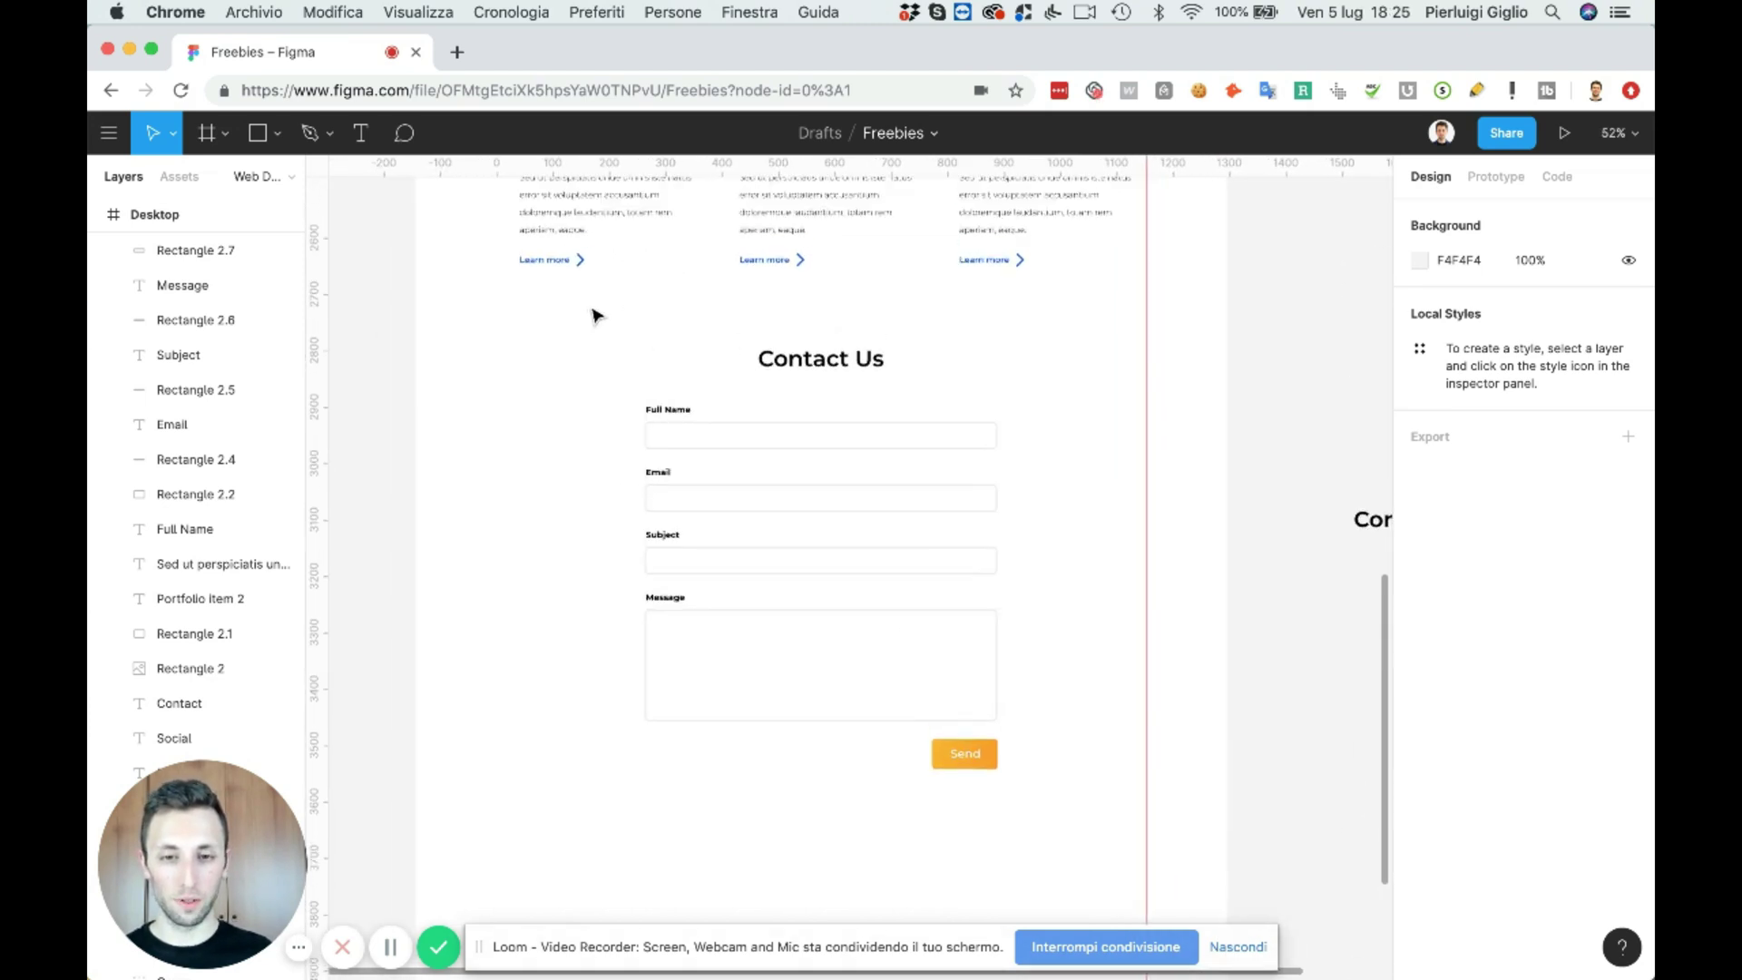
scroll(590, 315, "up", 10)
scroll(594, 315, "down", 10)
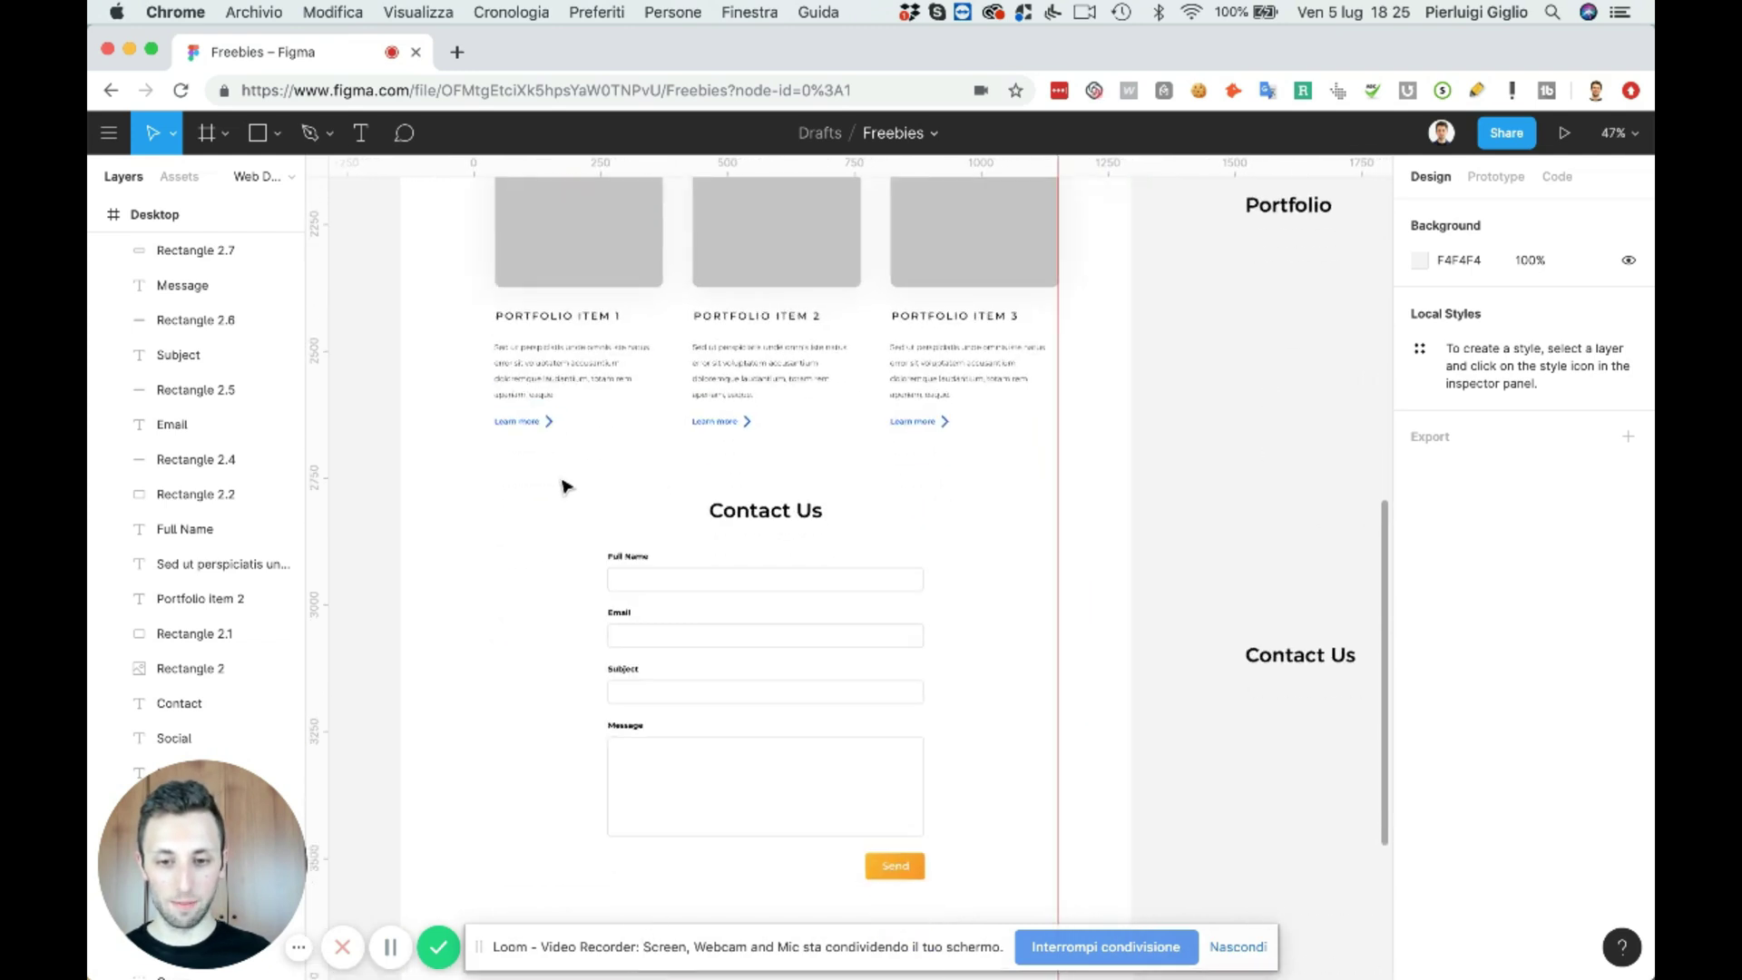
- Check the form elements as a selection, then drag the red vertical guide back onto the ruler
left_click_drag(565, 487, 981, 902)
scroll(979, 906, "up", 1)
scroll(976, 906, "down", 4)
left_click(906, 723)
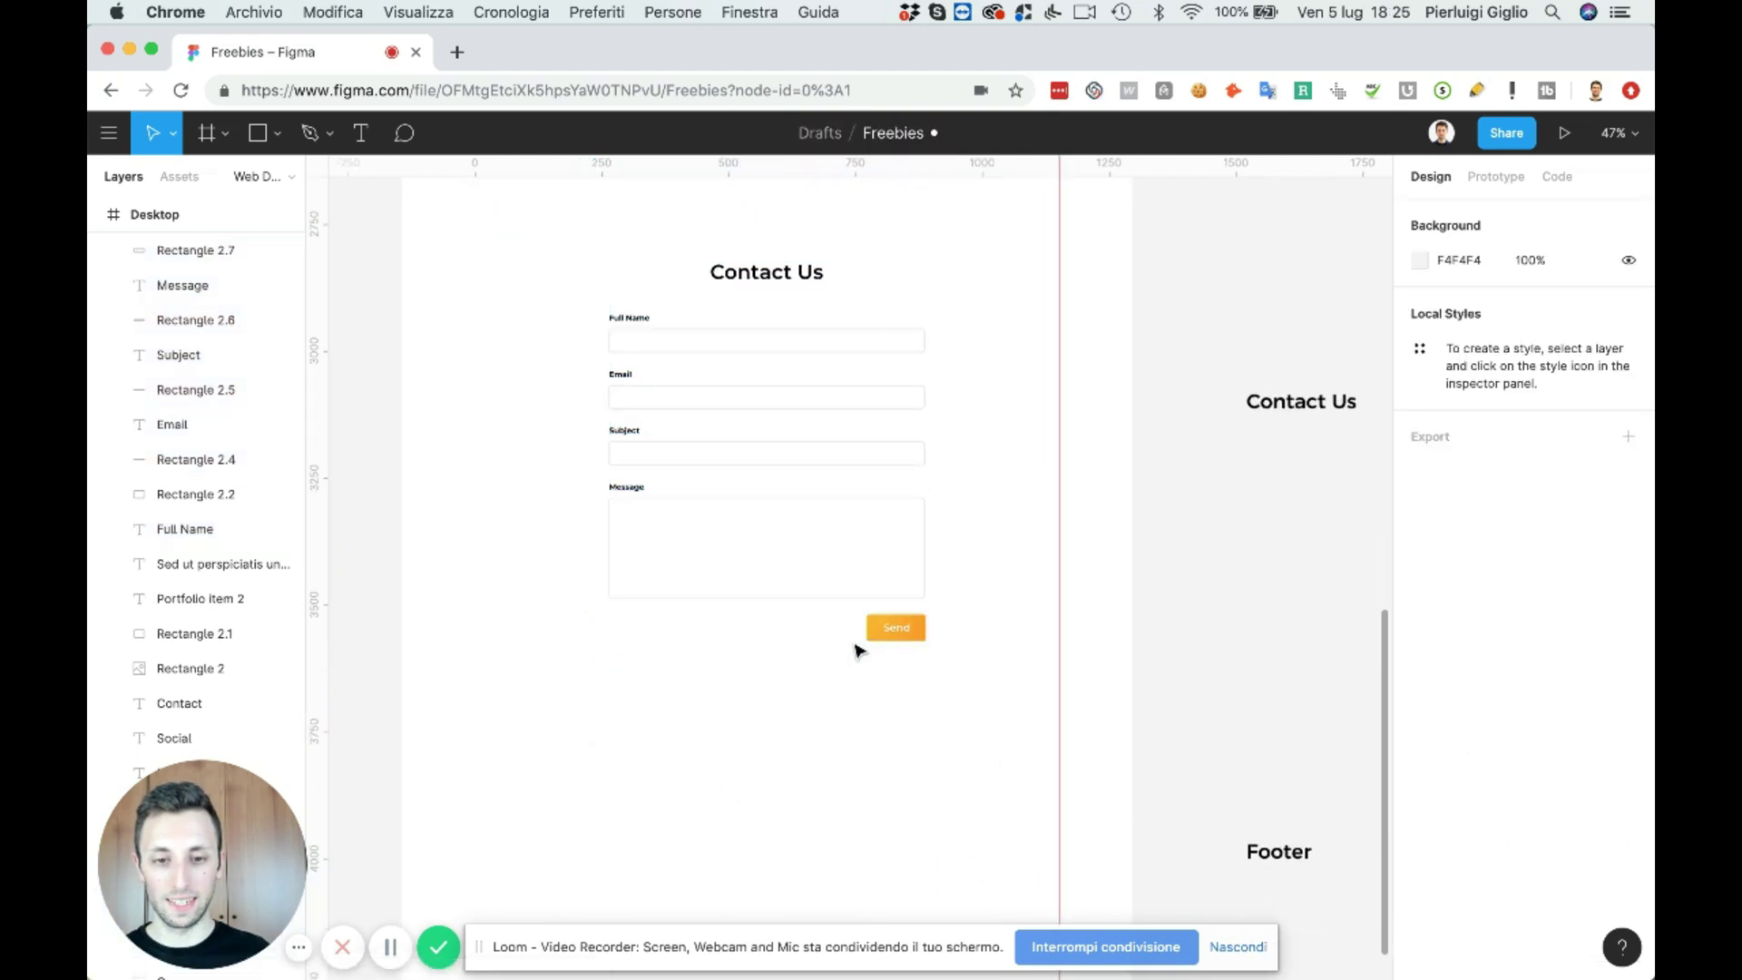
left_click_drag(1069, 166, 408, 156)
- Draw a full-width 1440 × 82 rectangle strip below the Contact Us form
left_click(885, 717)
key("Escape")
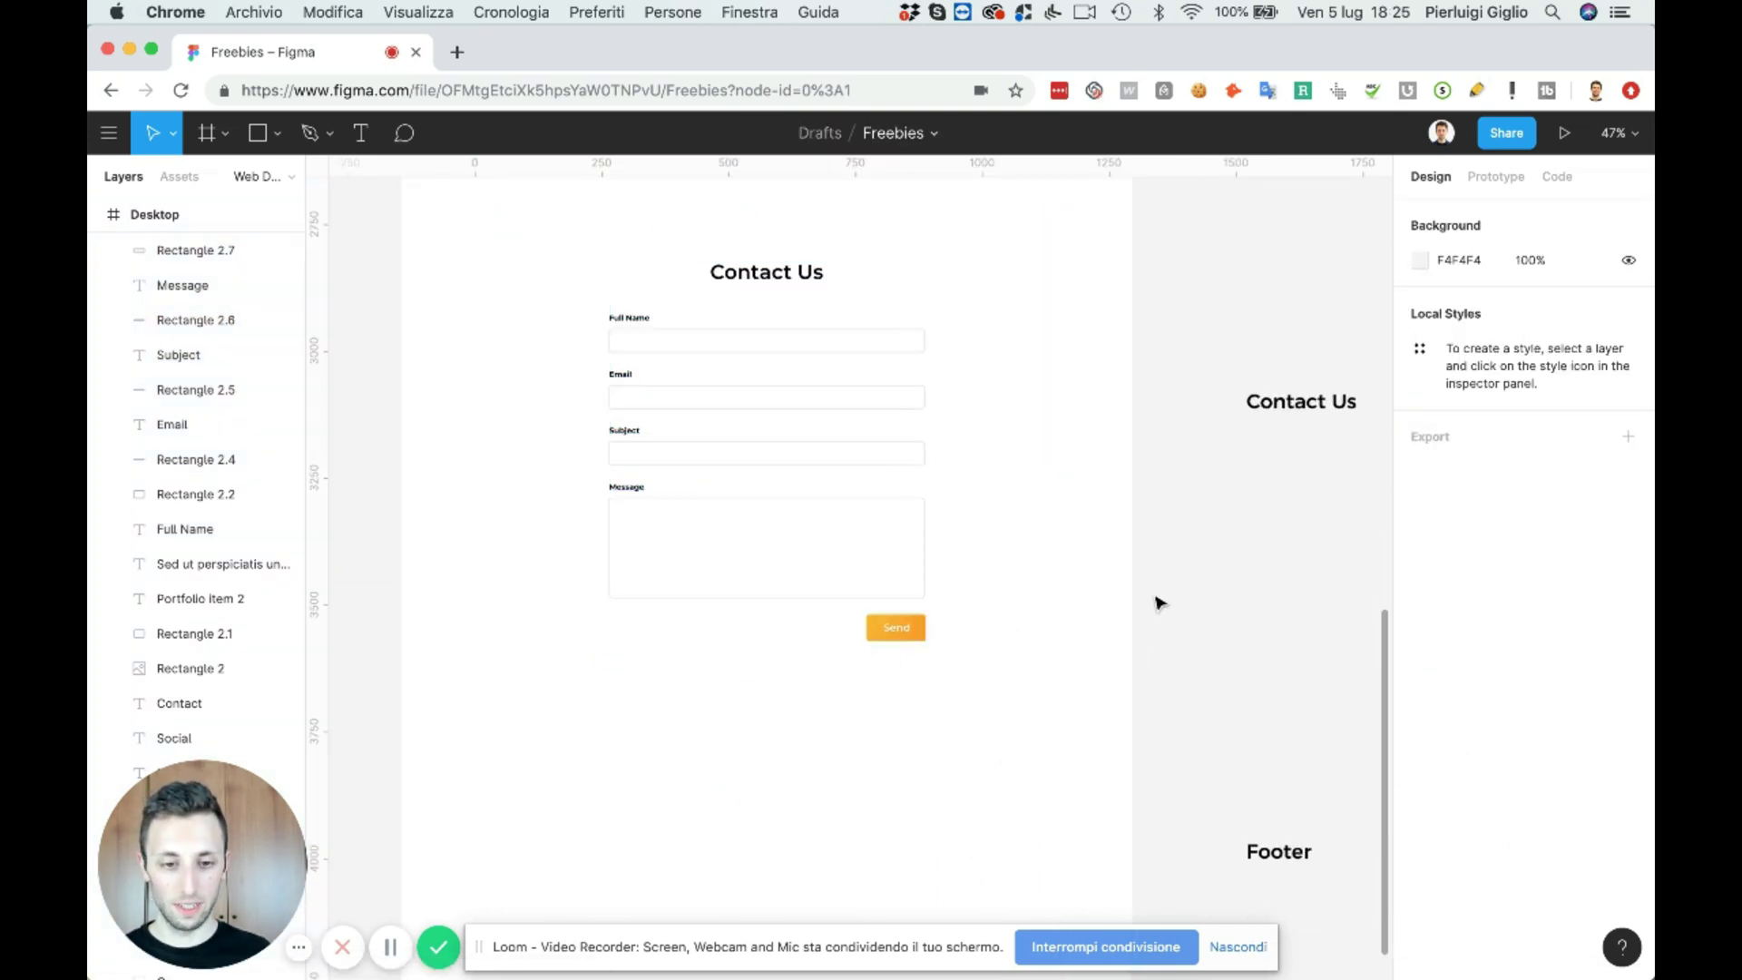
scroll(1159, 603, "down", 3)
scroll(1159, 603, "left", 2)
key("r")
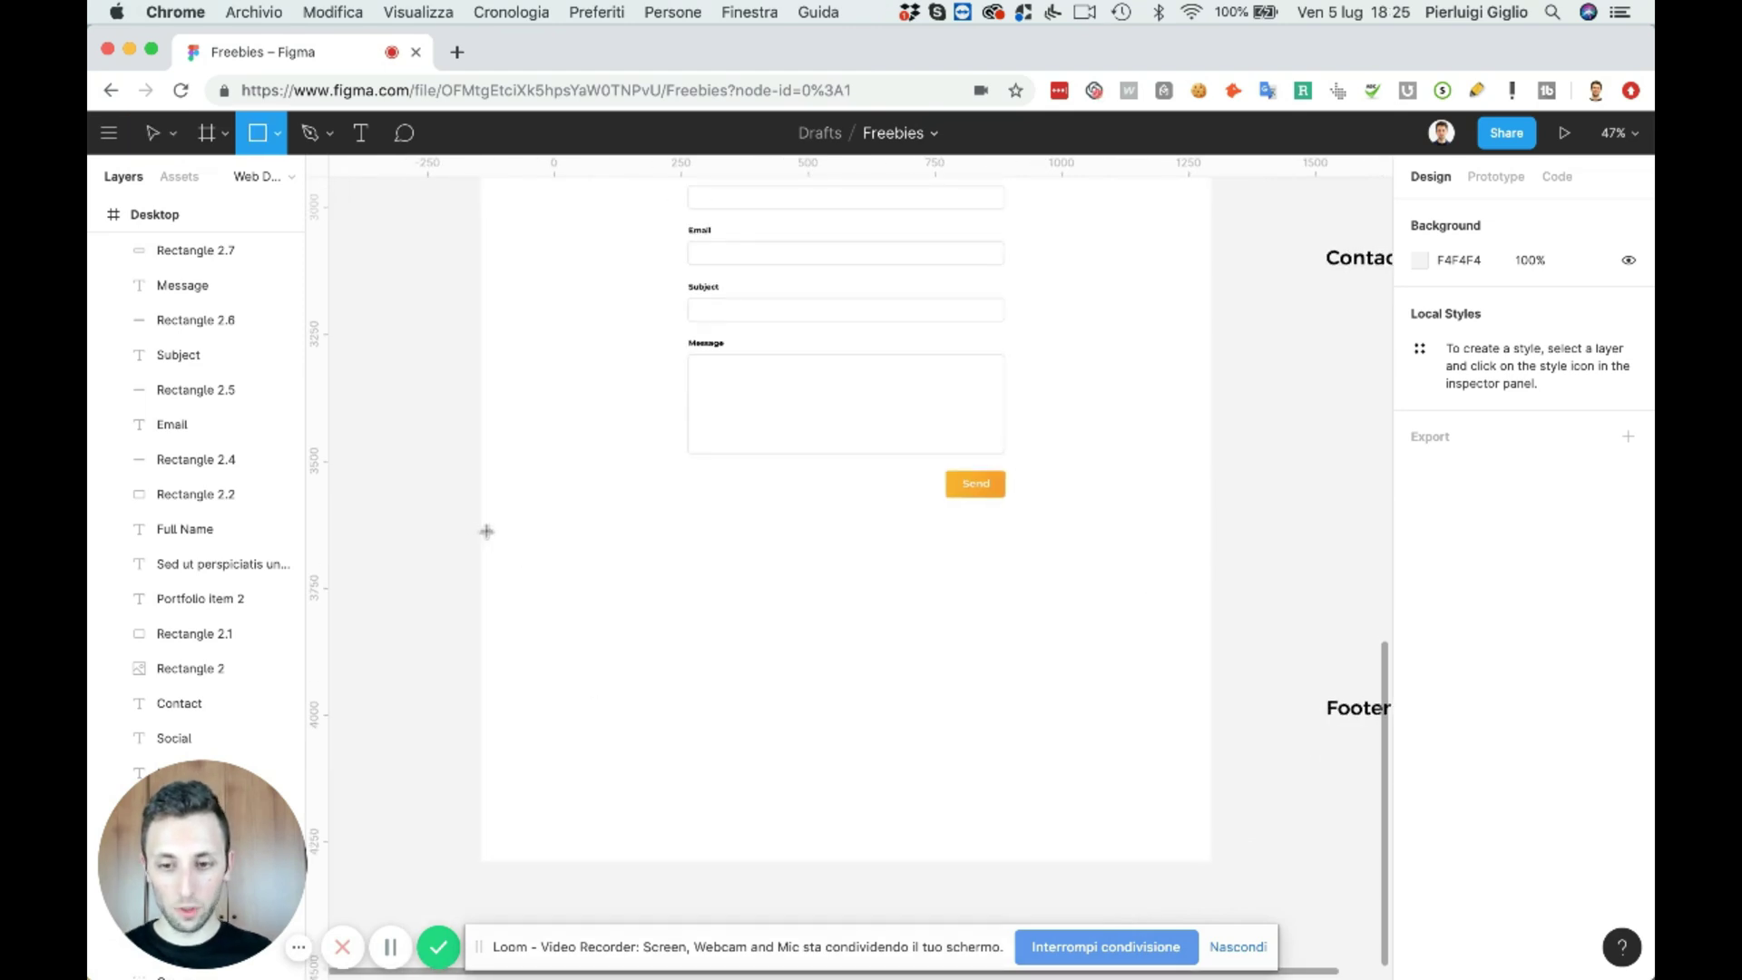
mouse_move(486, 531)
left_mouse_down()
mouse_move(1120, 711)
mouse_move(1158, 610)
mouse_move(1216, 594)
mouse_move(1147, 572)
left_mouse_up()
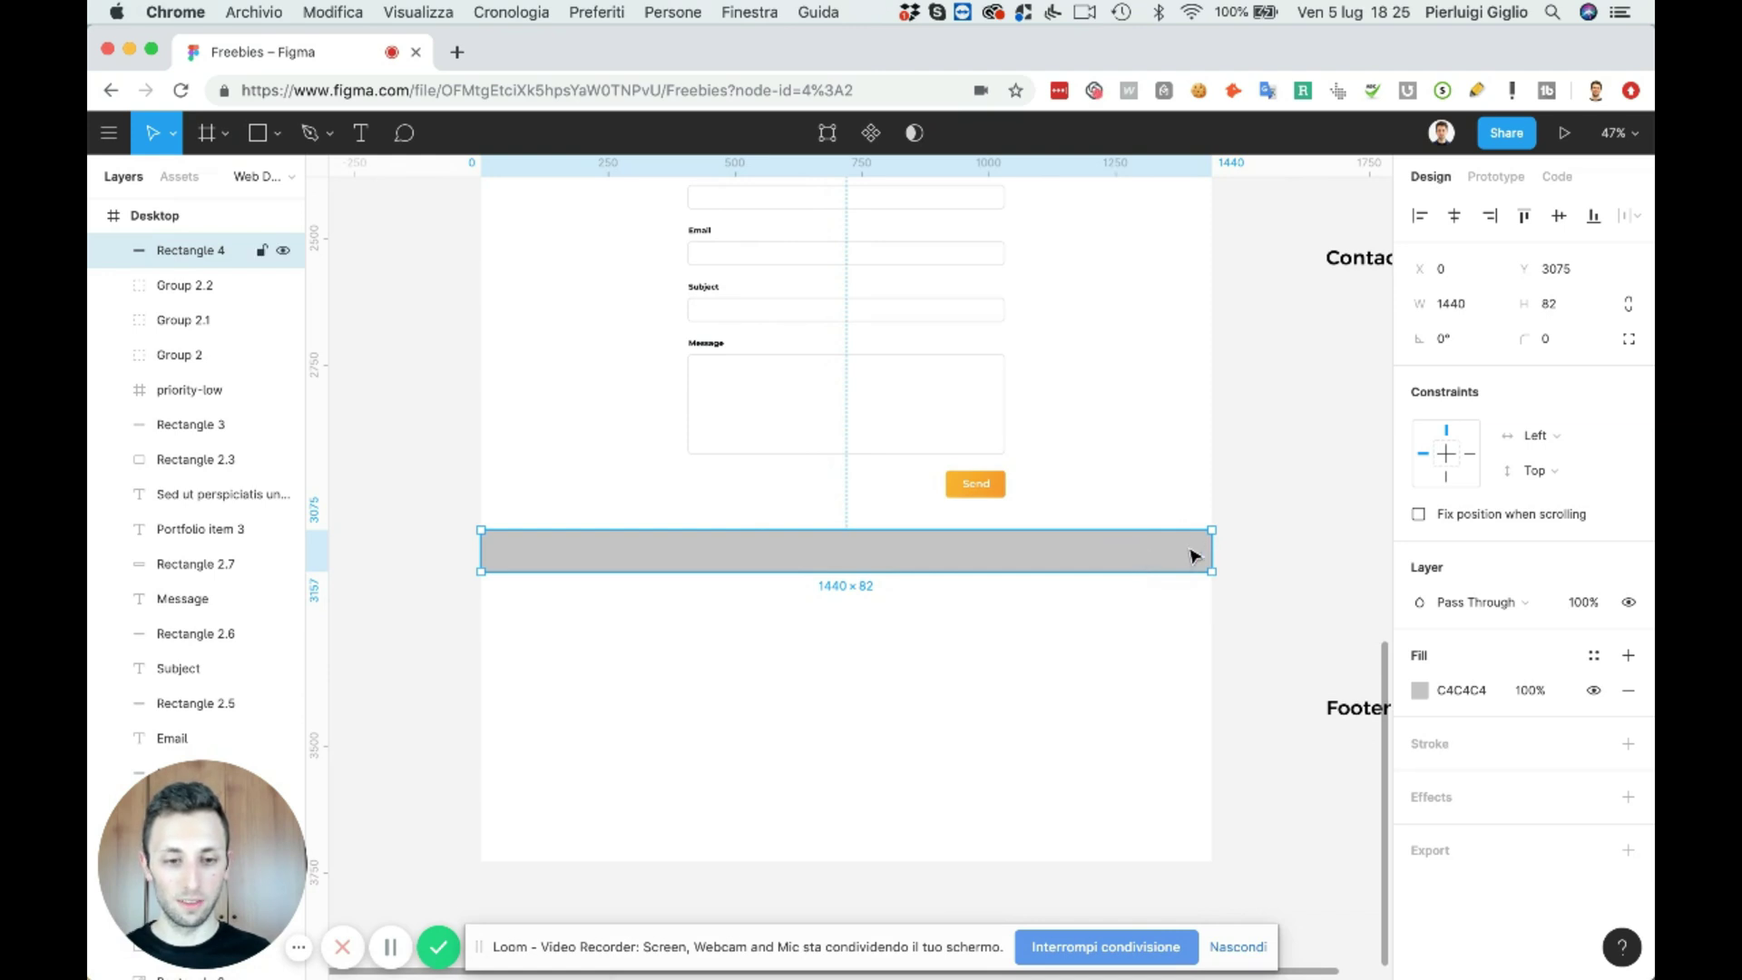
- Fill the strip with the hero blue, darkened to navy 002262
left_click(1421, 692)
scroll(871, 498, "up", 15)
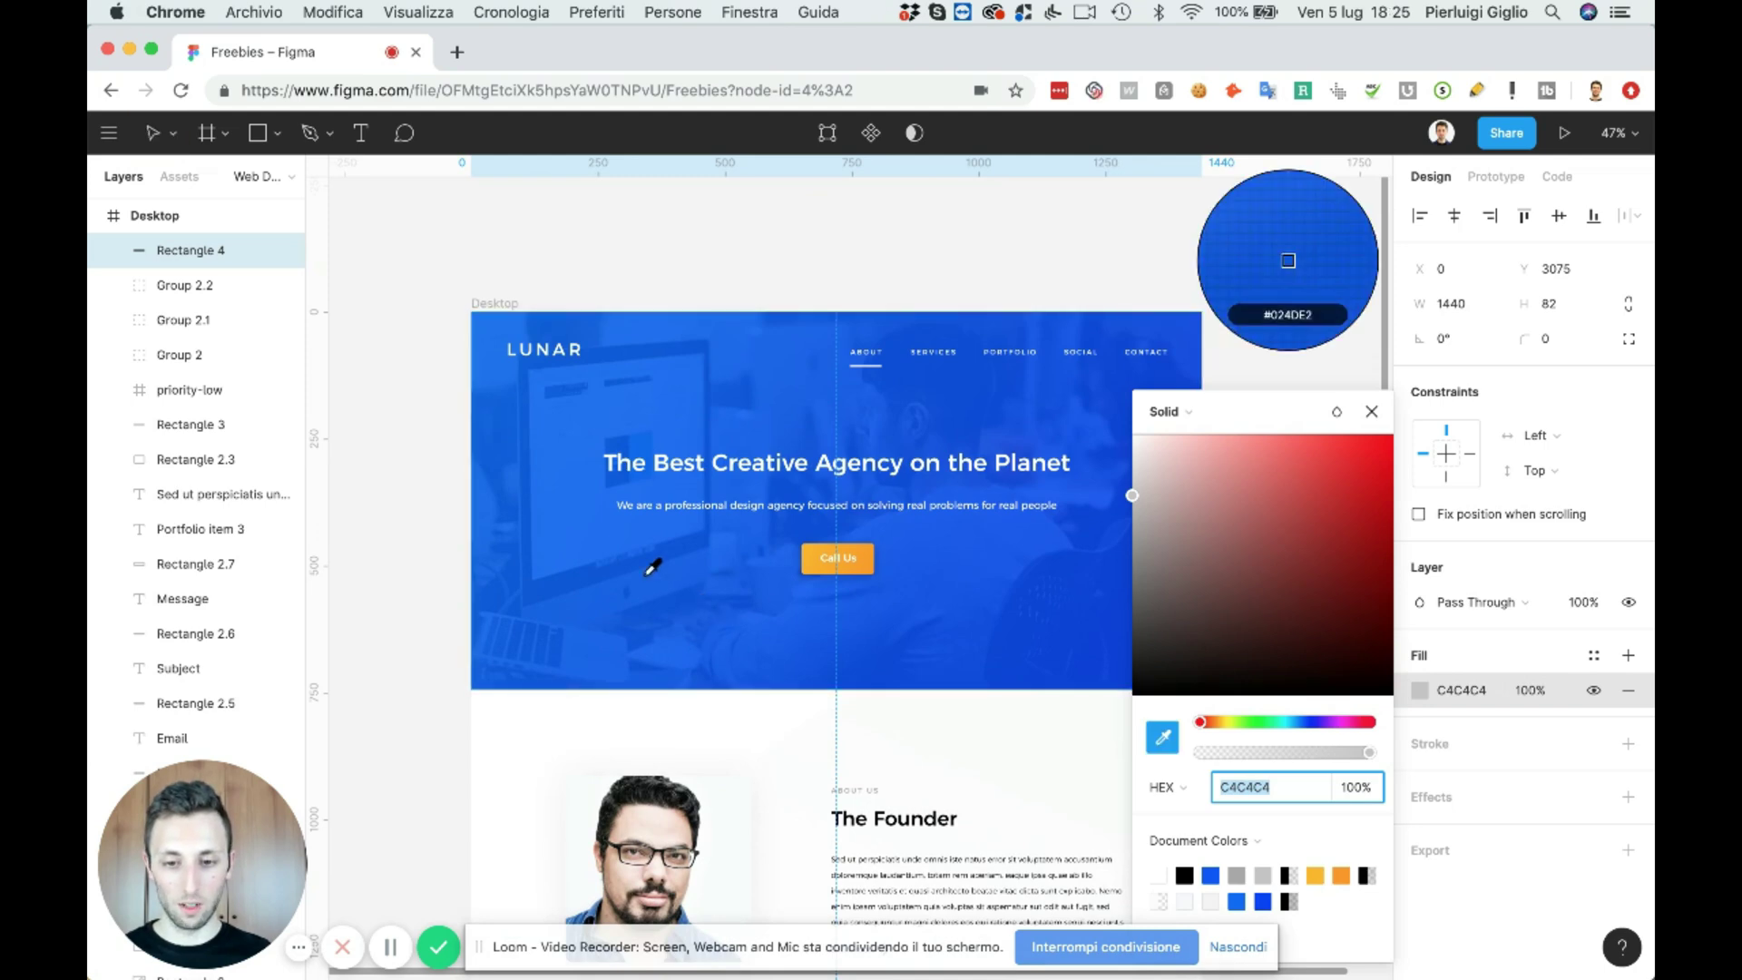
left_click(652, 566)
scroll(717, 629, "down", 15)
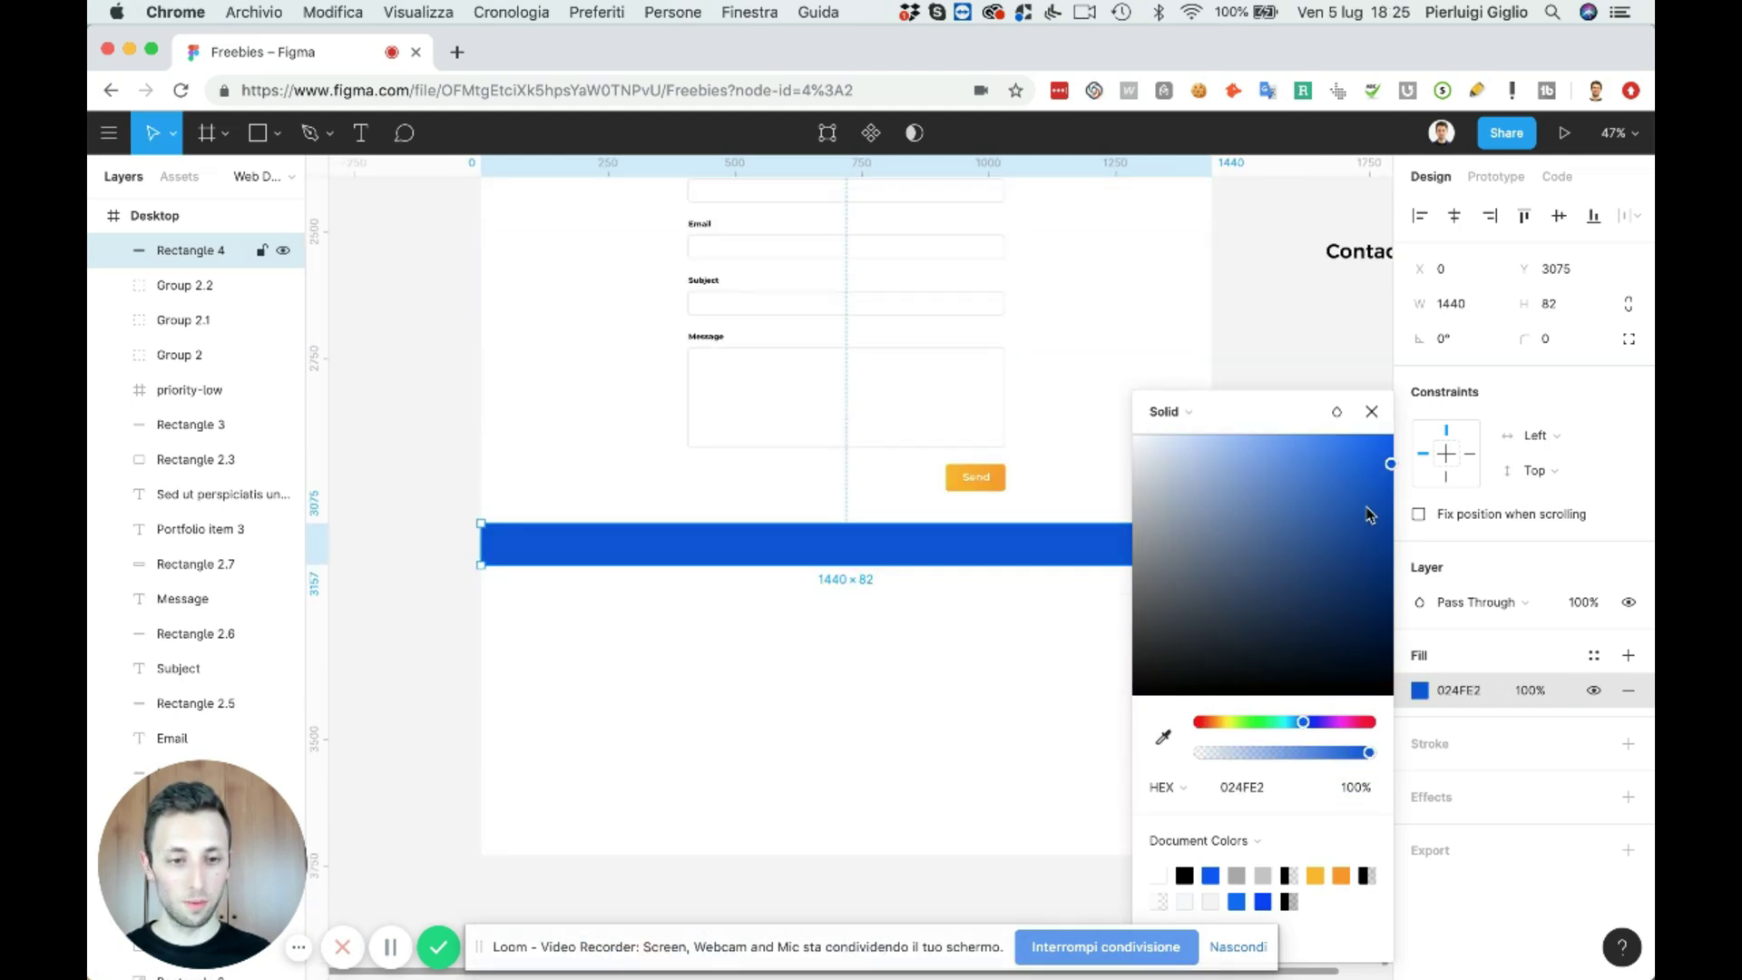
left_click_drag(1370, 514, 1502, 609)
left_click(828, 560)
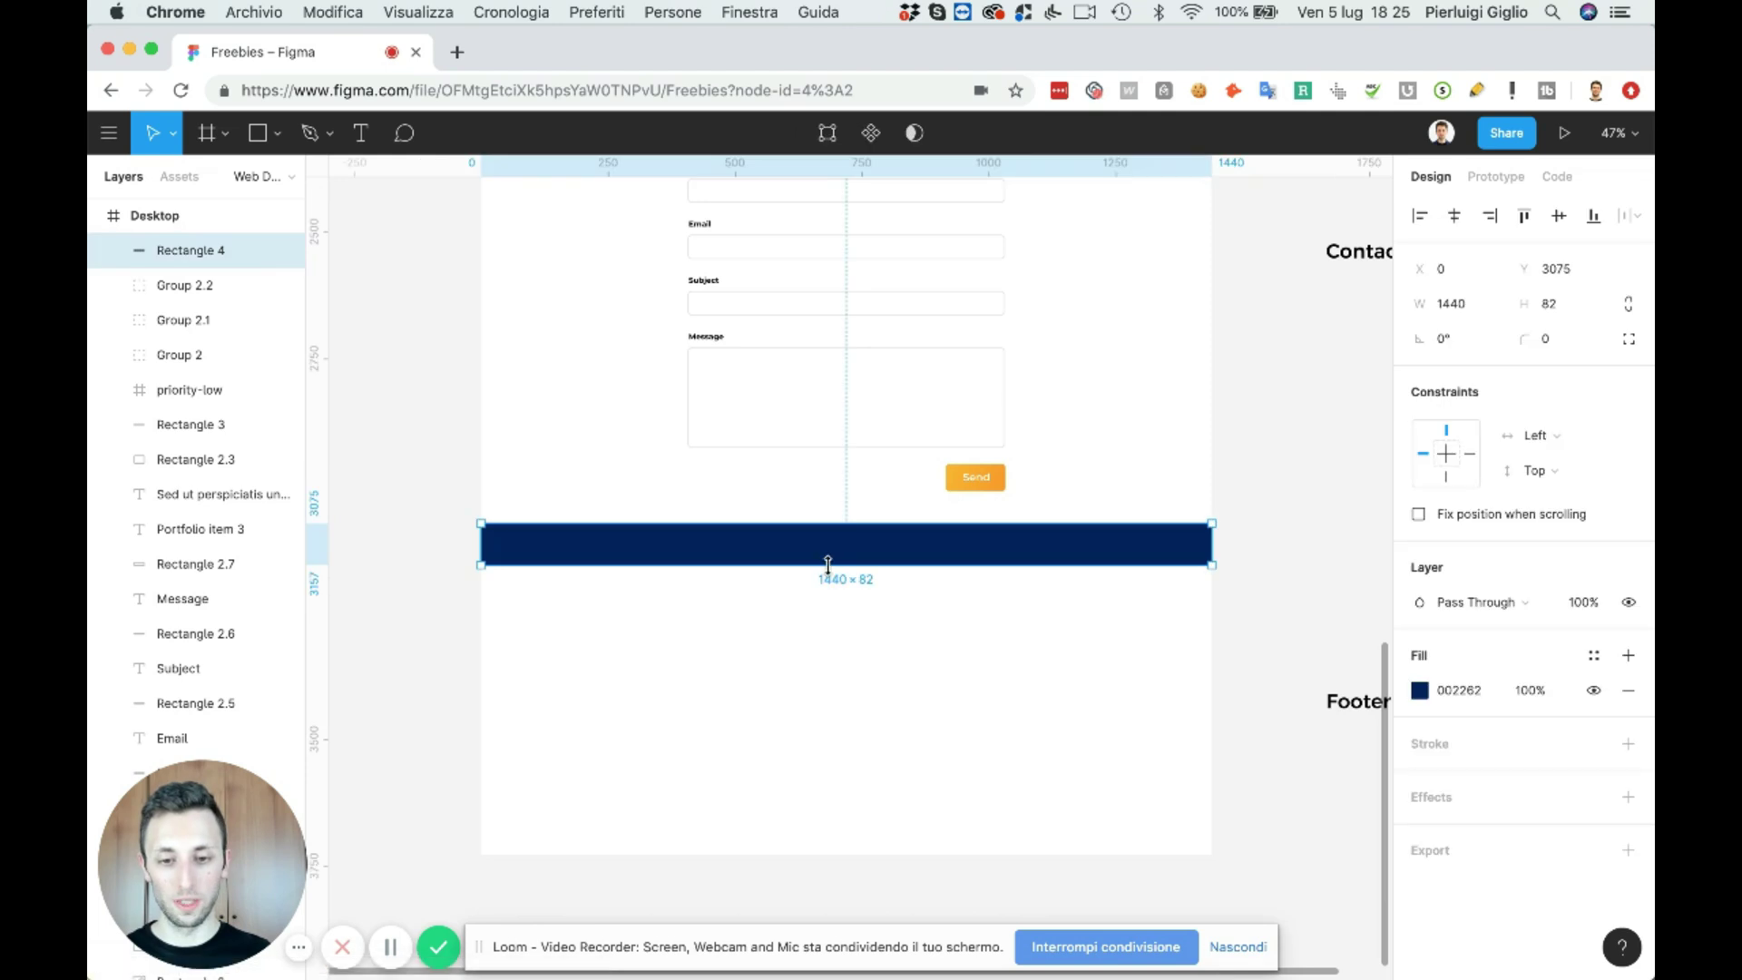
- Select the LUNAR logo and navigation bar group at the top of the hero
left_click_drag(828, 560, 829, 609)
scroll(830, 608, "up", 15)
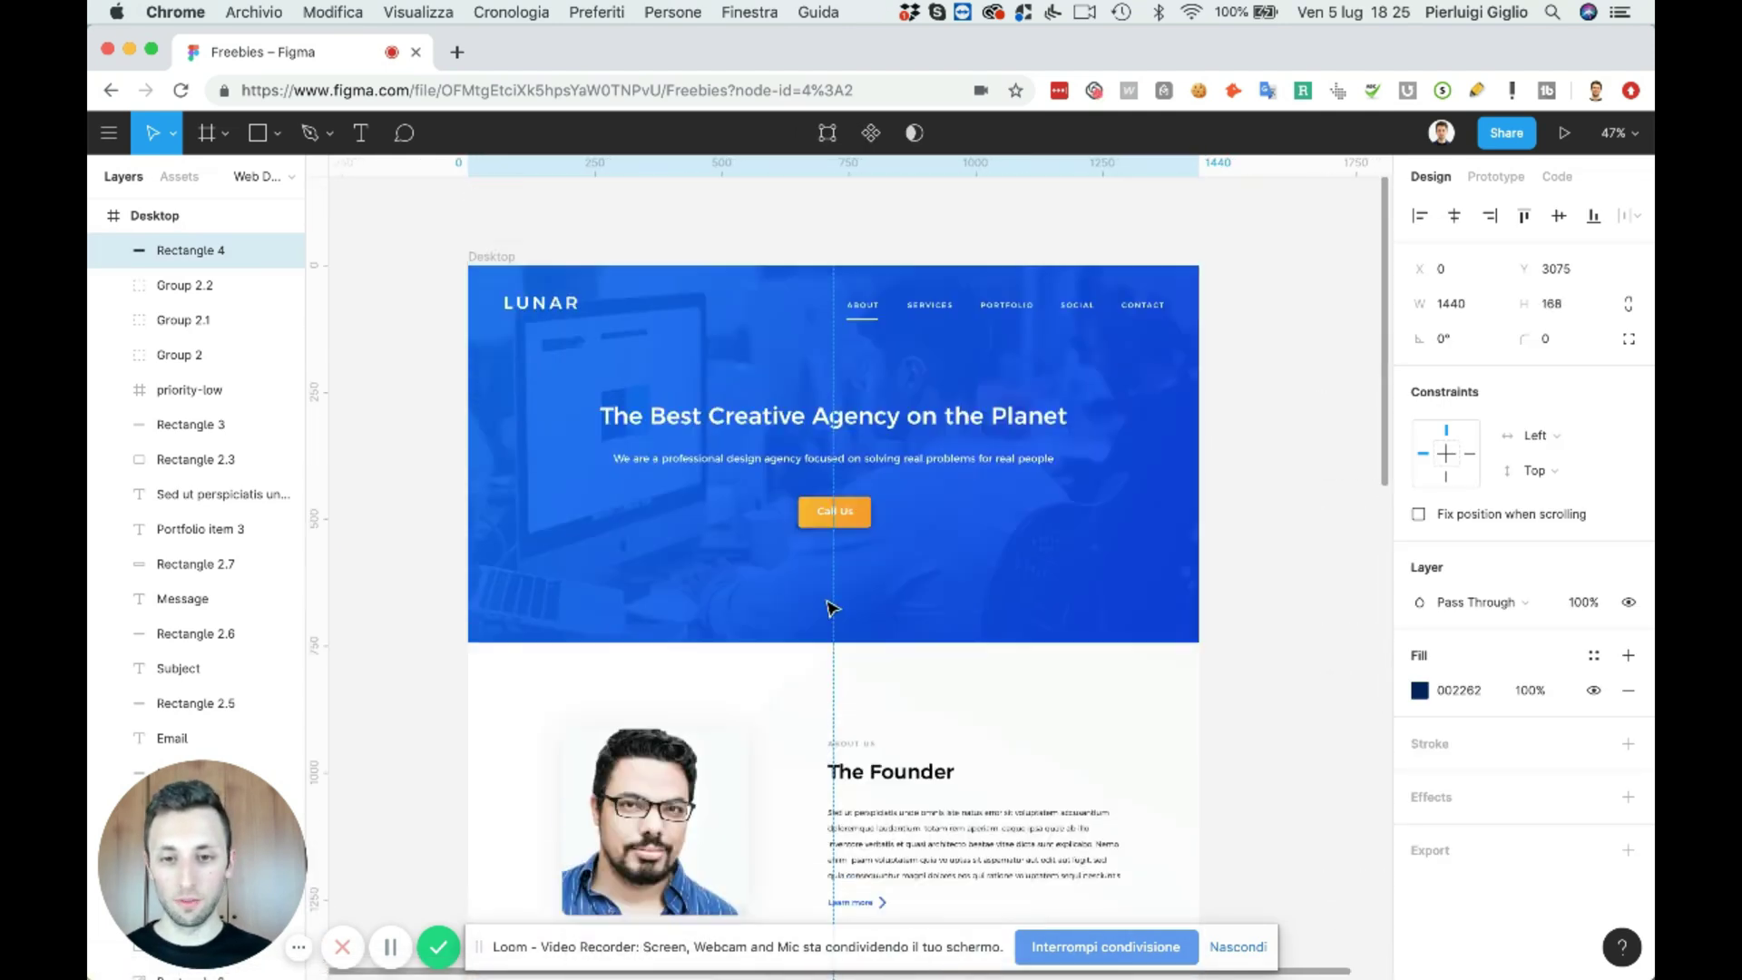
scroll(833, 609, "up", 1)
left_click(544, 354)
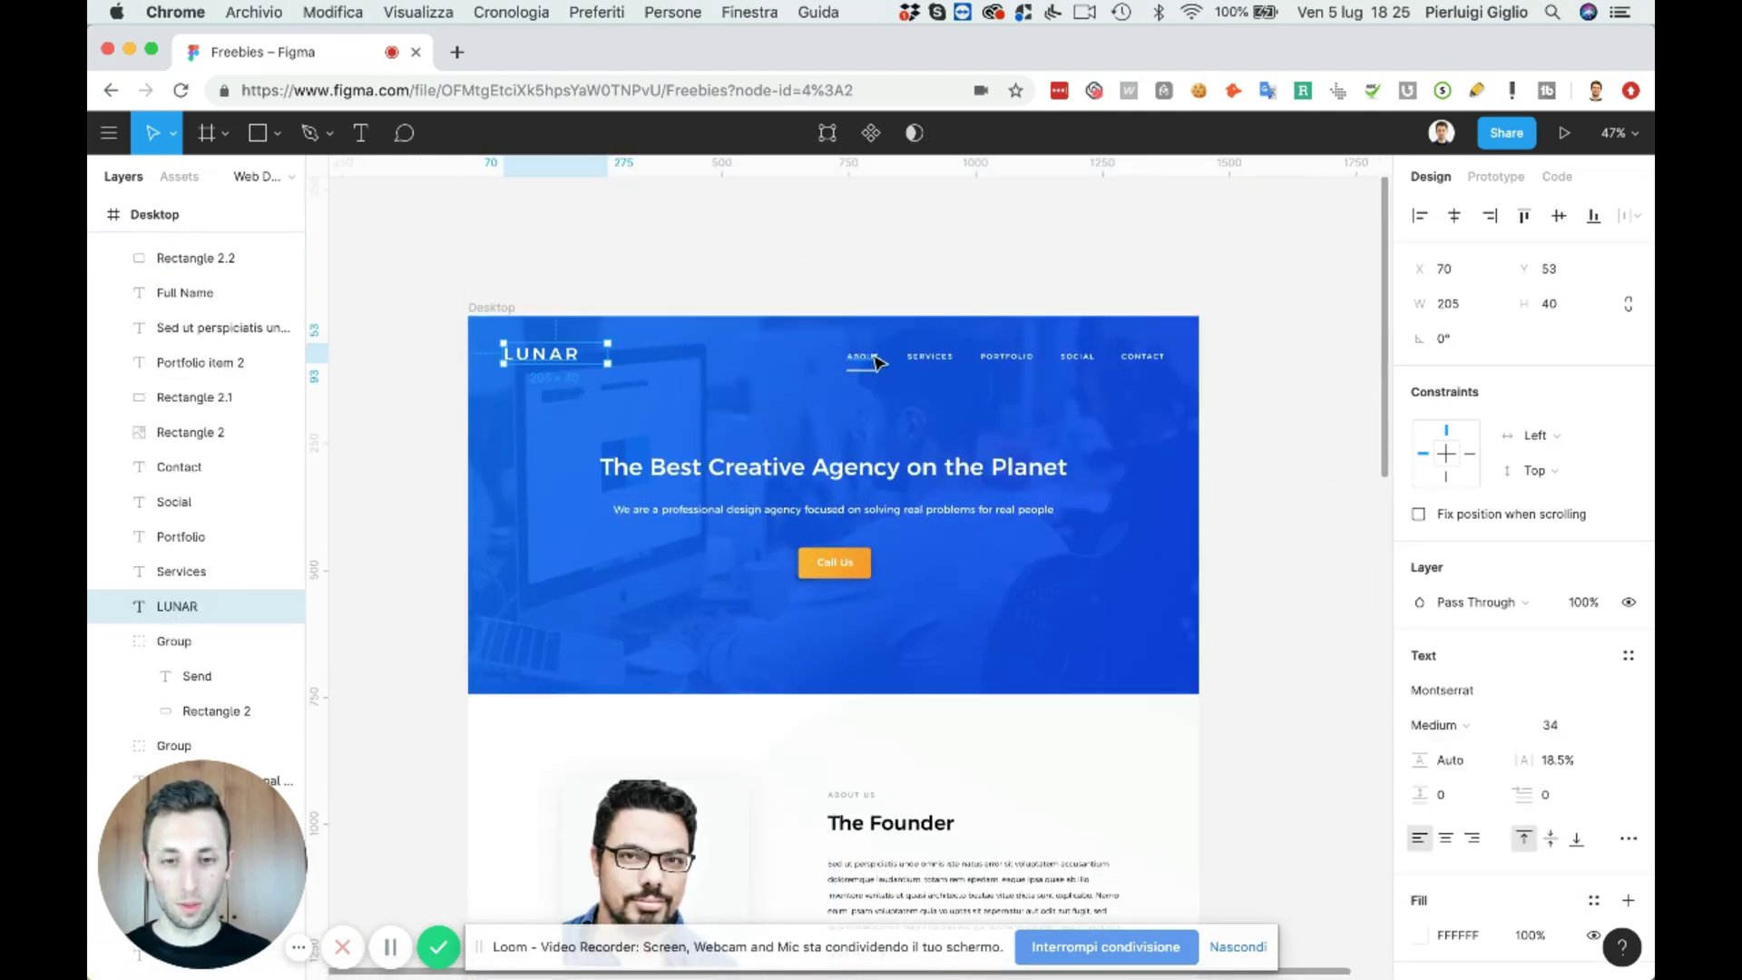
left_click_drag(490, 282, 1143, 400)
left_click(1143, 399, "shift")
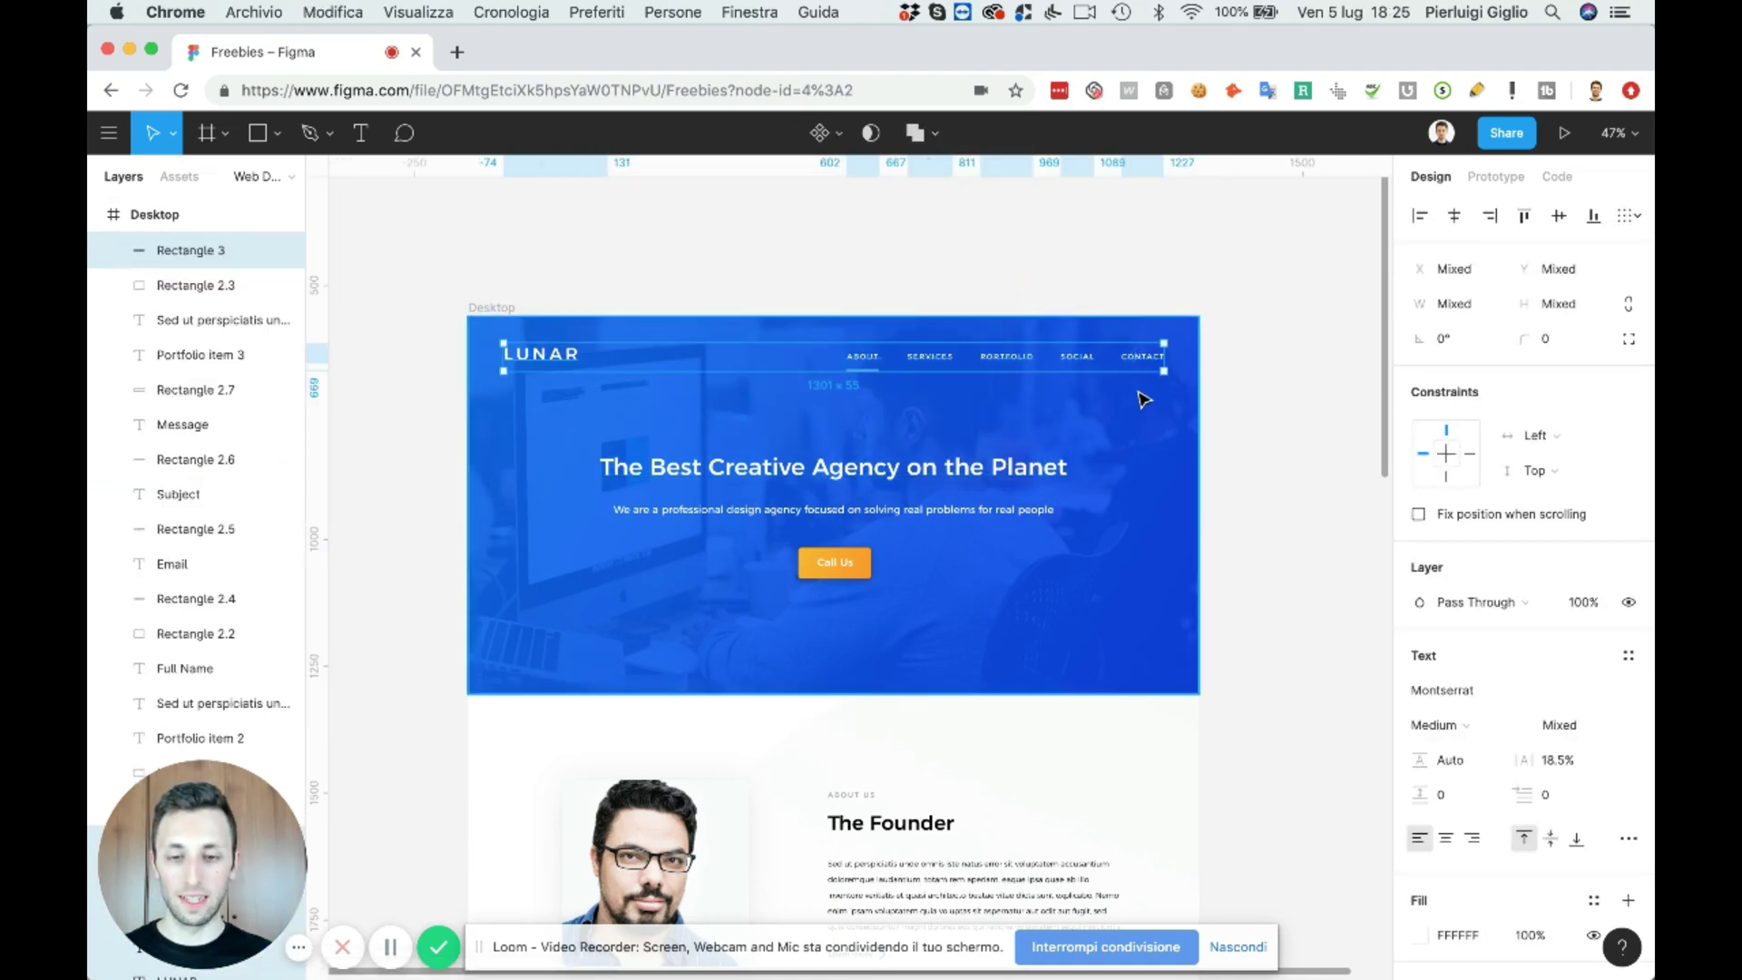
scroll(1143, 400, "down", 12)
scroll(1142, 399, "down", 2)
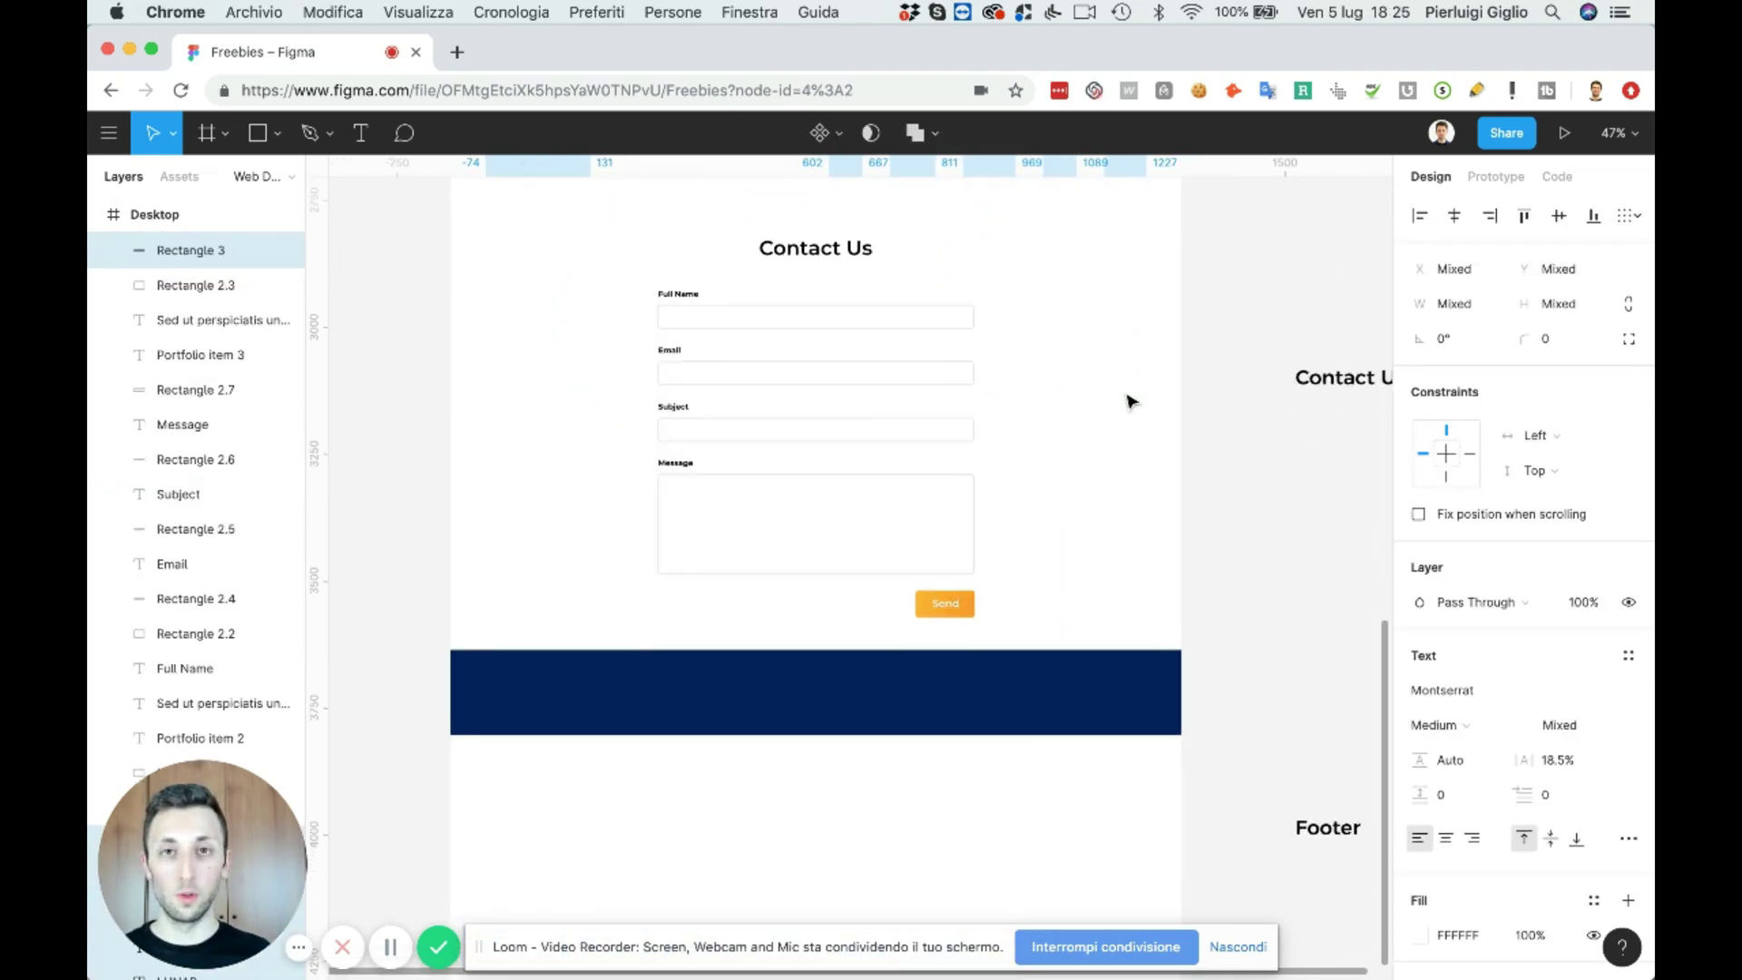
scroll(777, 487, "up", 3)
- Place a copy of the logo and navigation bar inside the navy footer
left_click(722, 603)
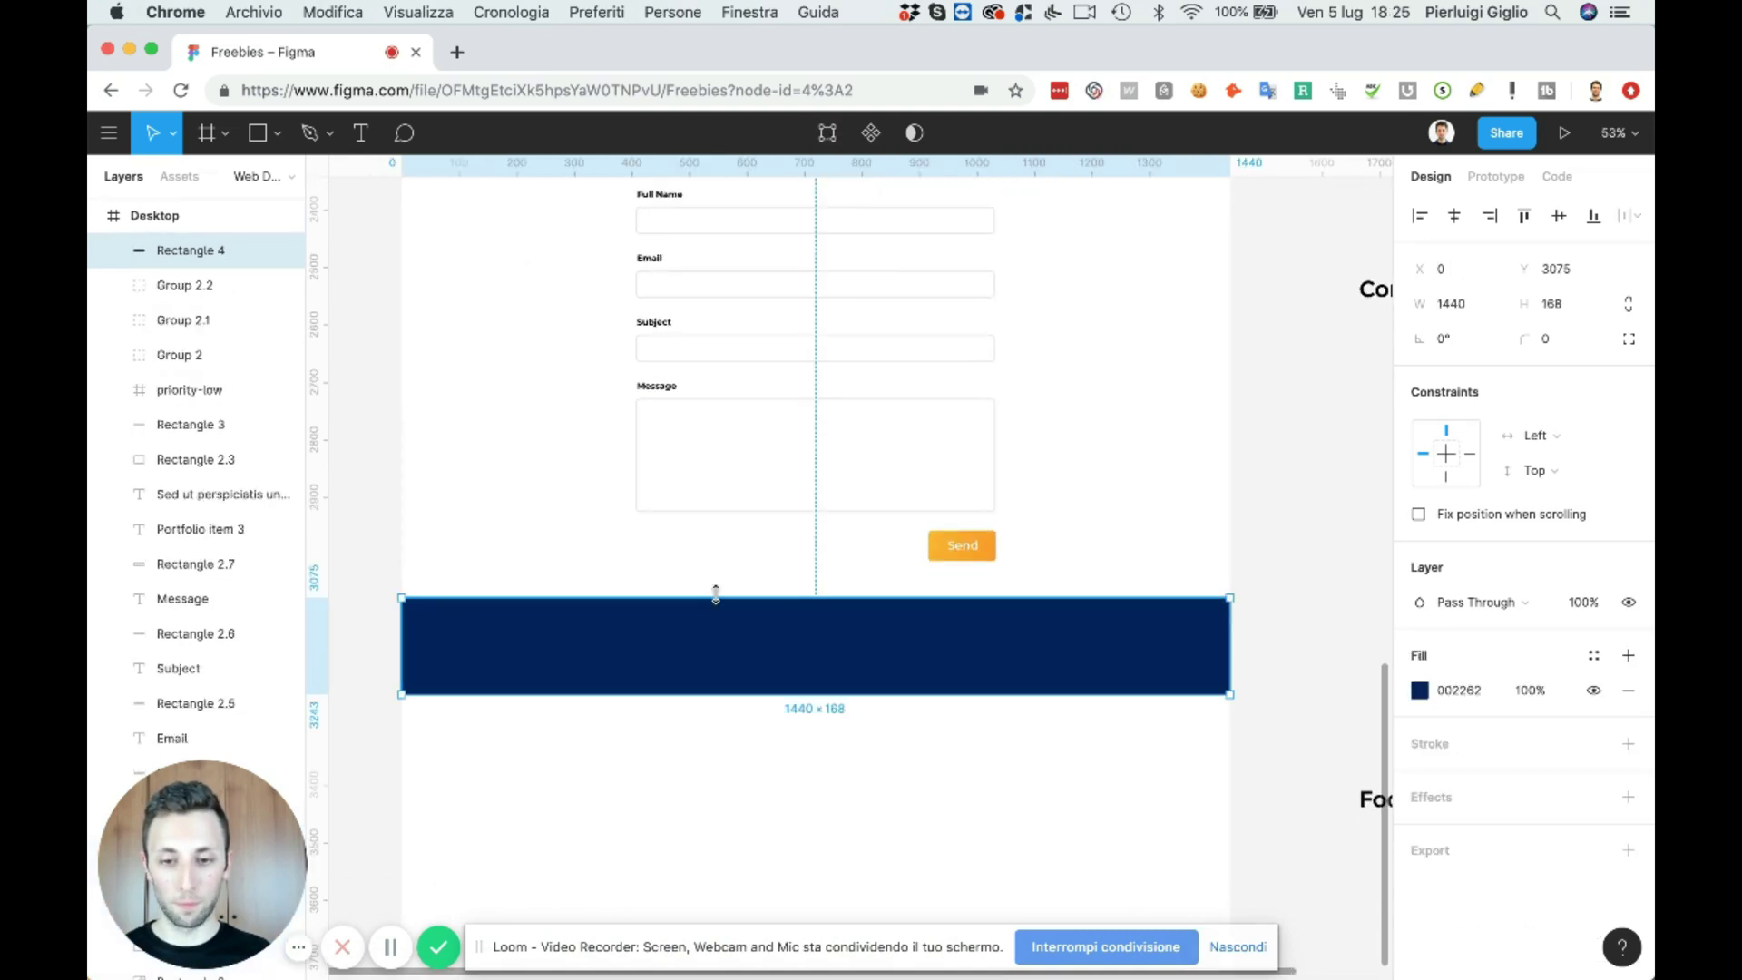
key("super+c")
key("super+z")
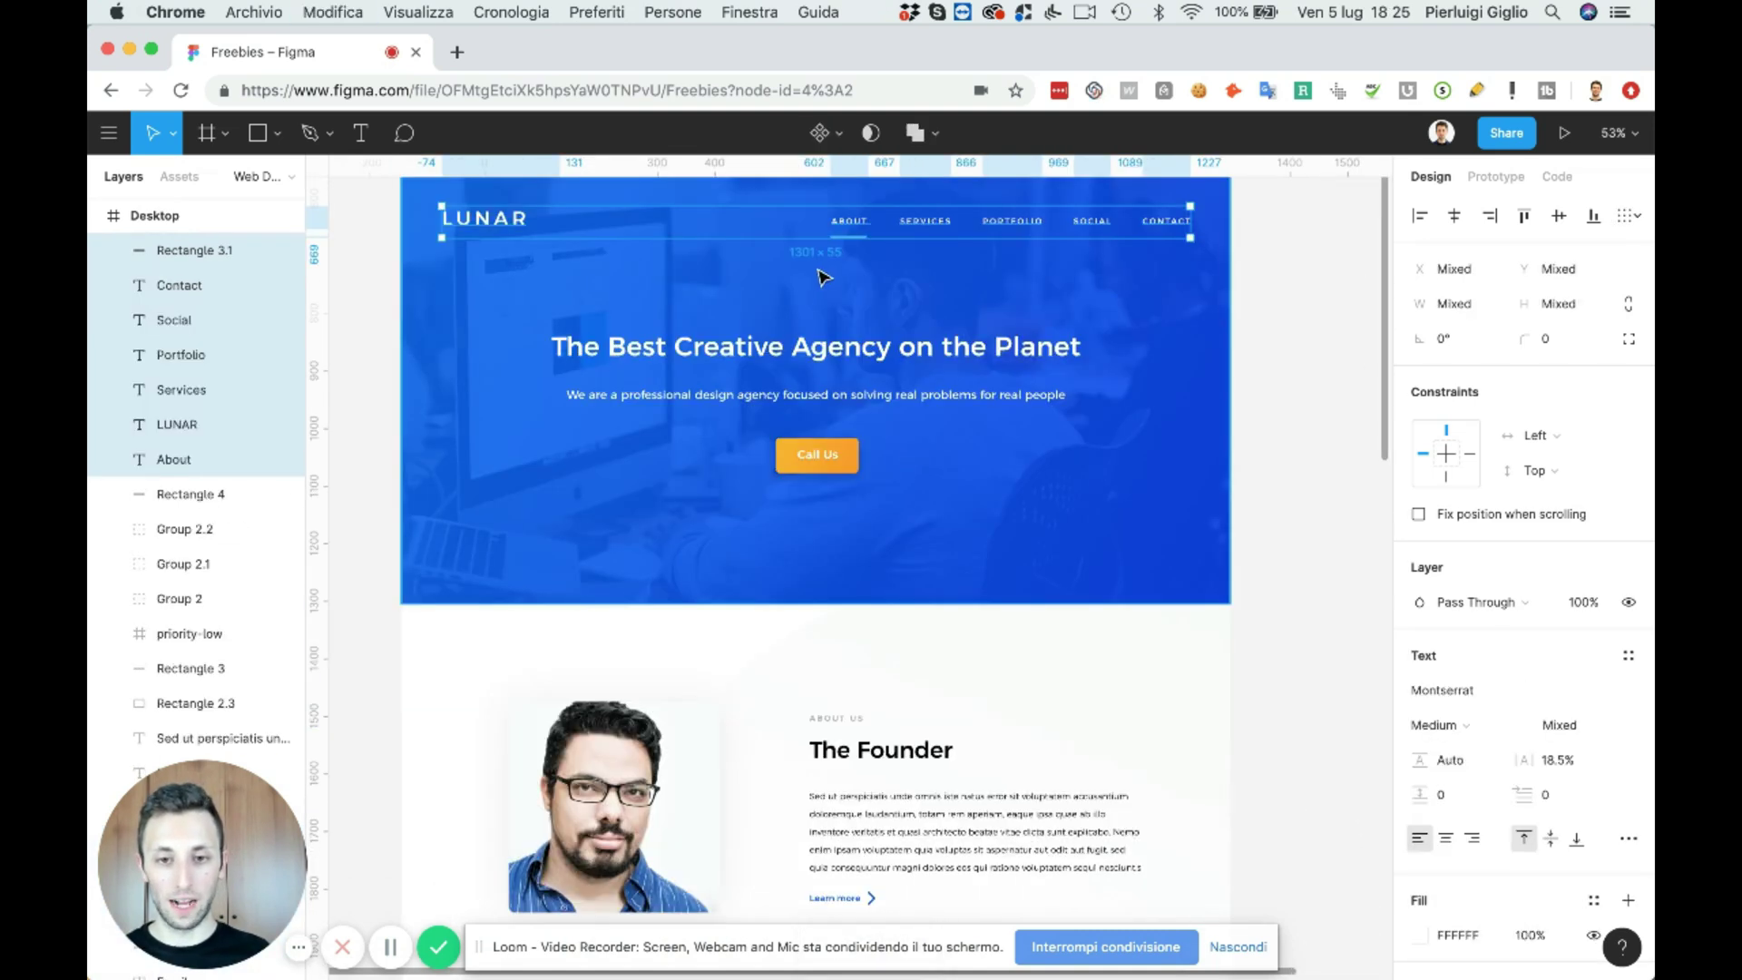
left_click_drag(847, 222, 726, 785)
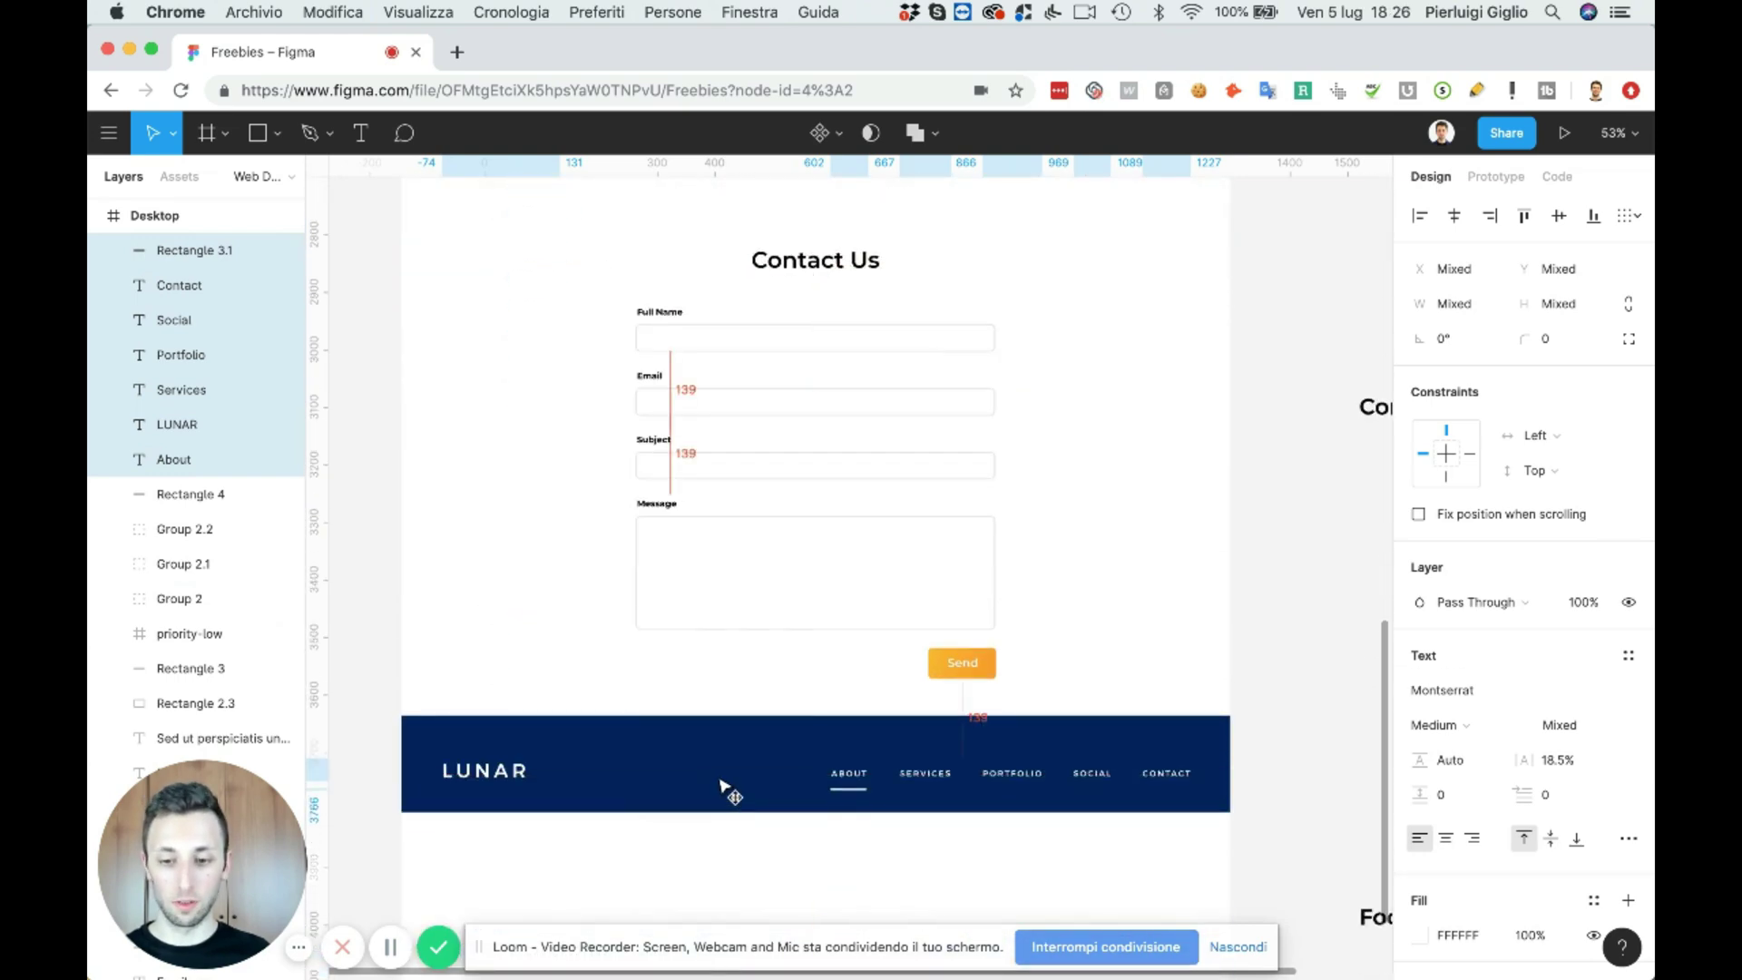
left_click_drag(721, 780, 719, 772)
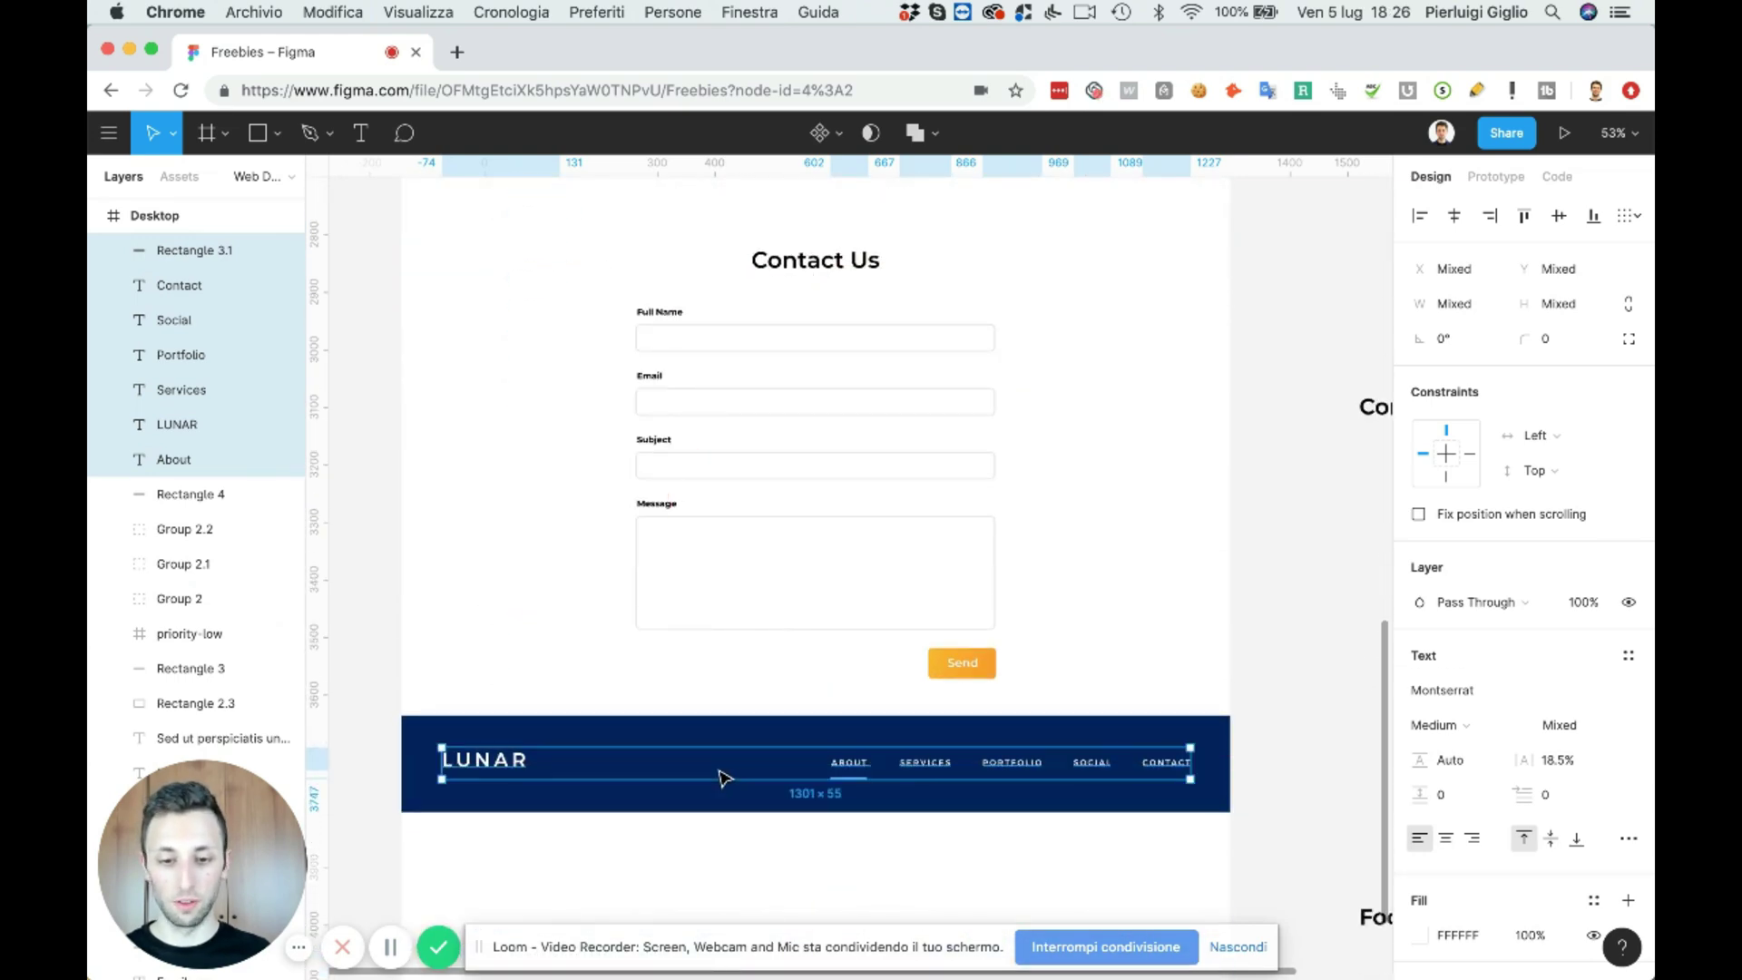
- Stretch the navy footer rectangle to 1440 × 229
scroll(719, 776, "down", 3)
left_click(723, 704)
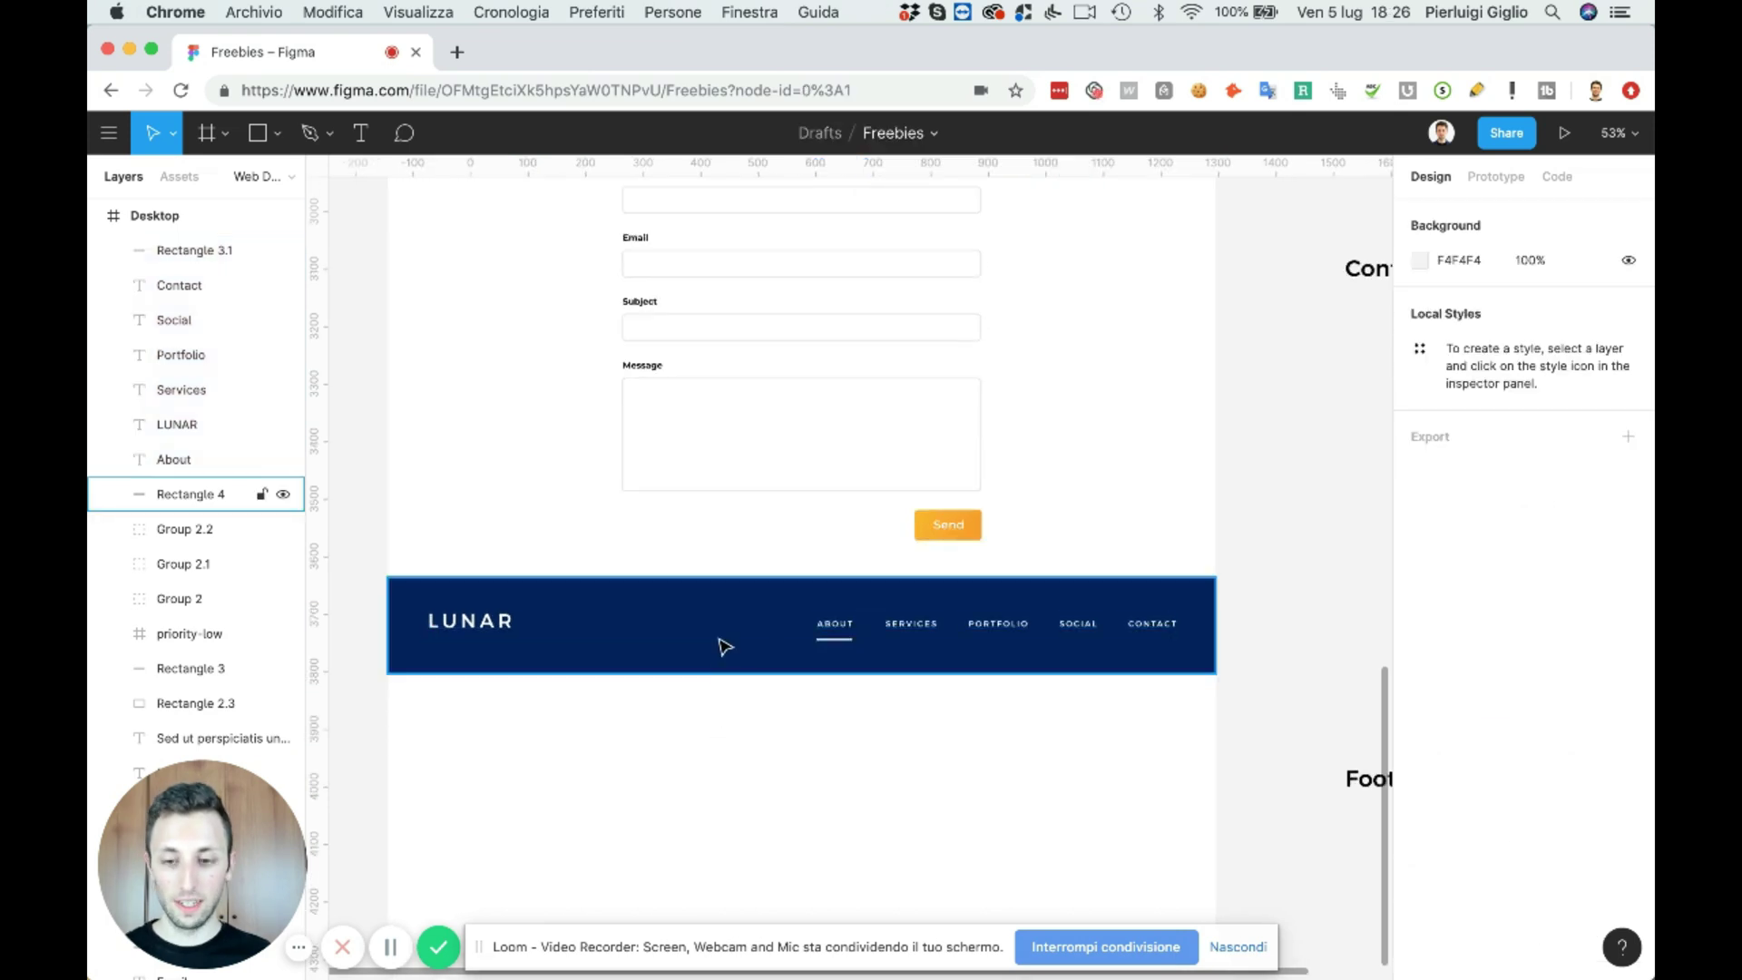
left_click(724, 663)
left_click_drag(726, 674, 727, 708)
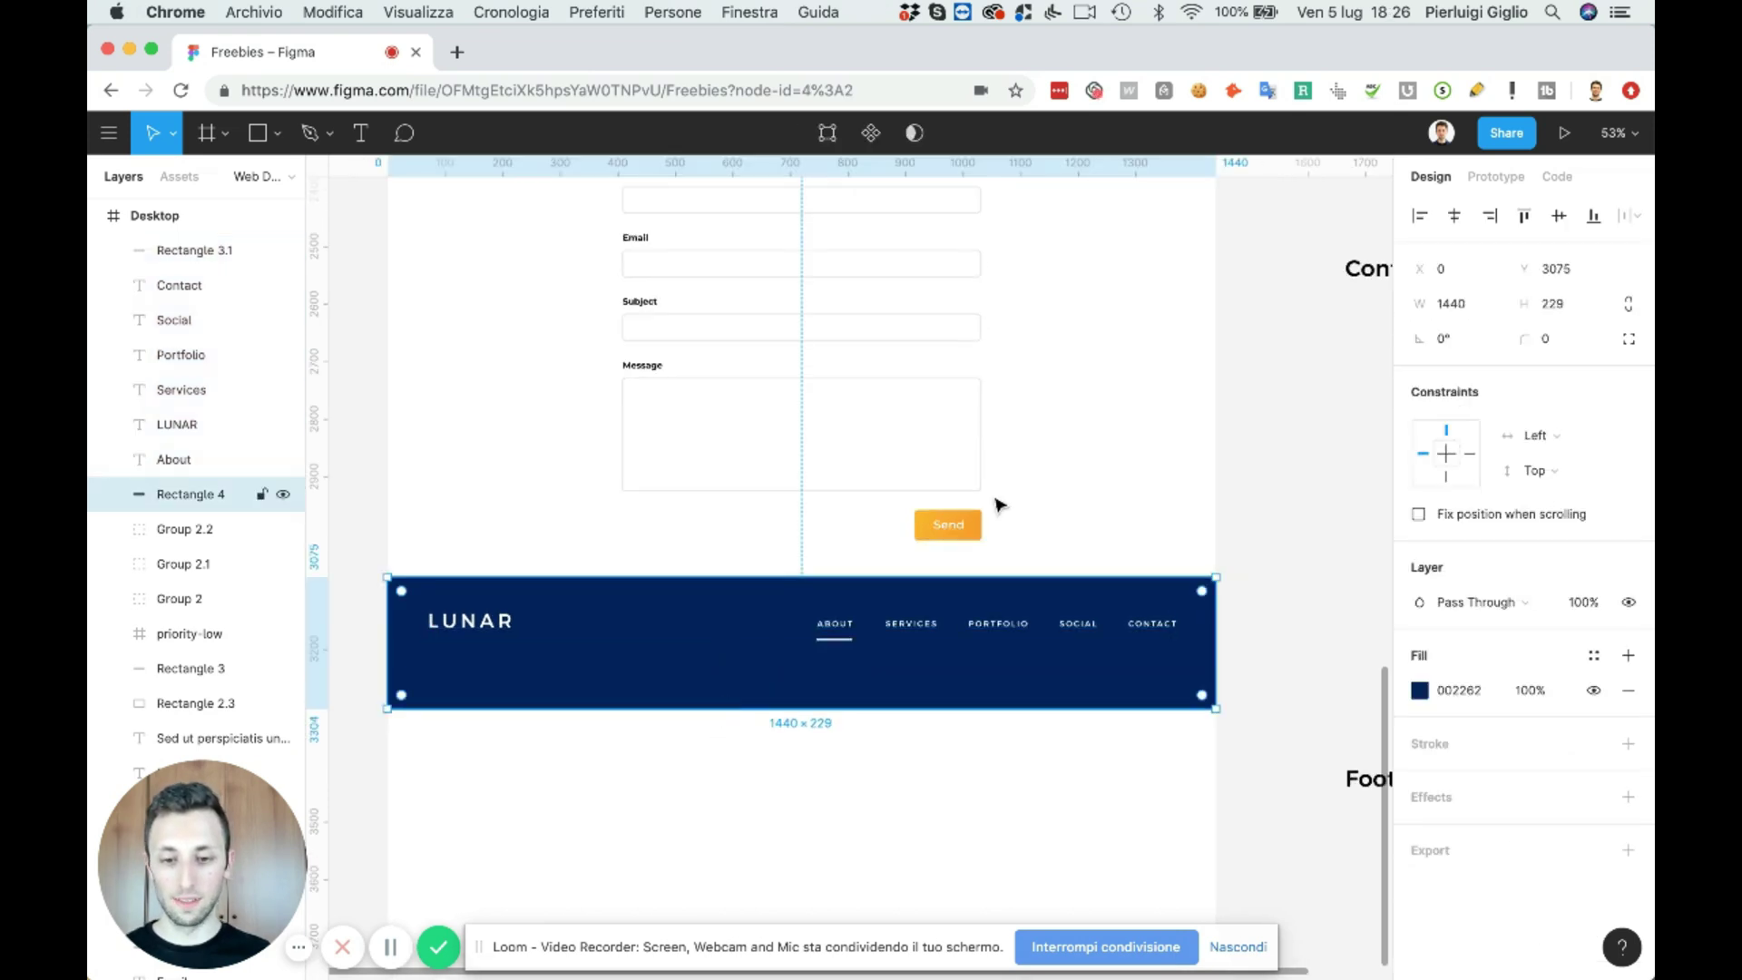
left_click(1038, 501)
scroll(788, 633, "up", 6)
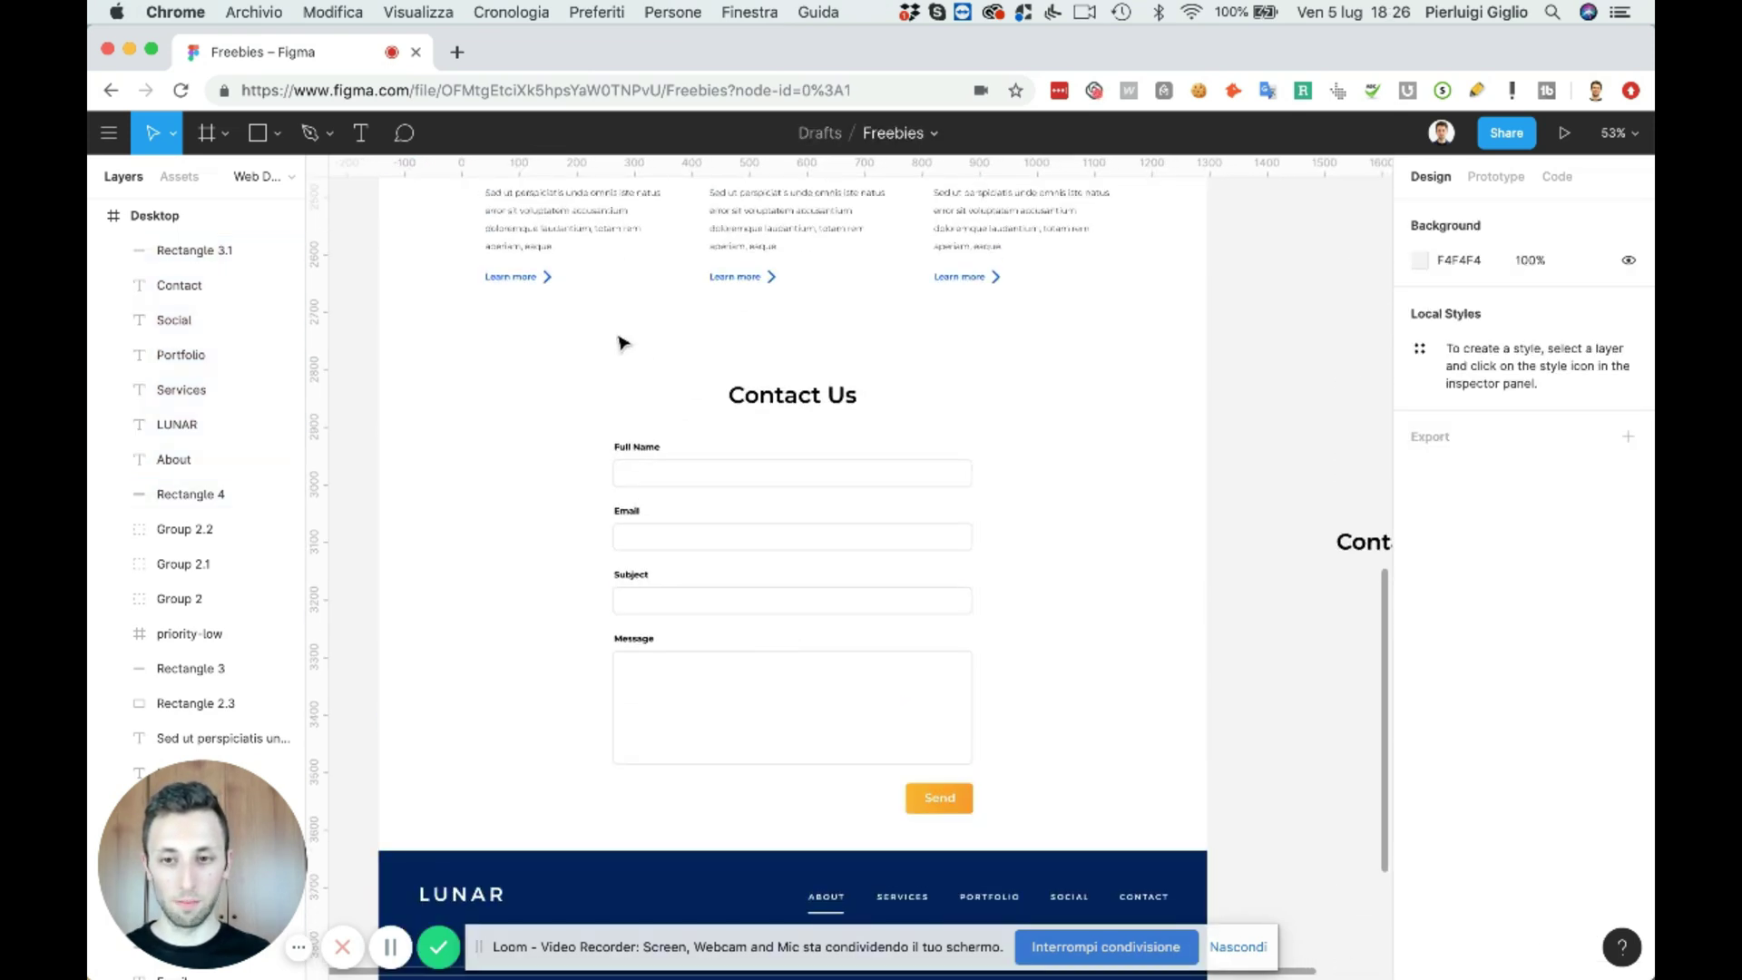
left_click_drag(544, 201, 863, 714)
scroll(753, 728, "down", 3)
key("i")
key("Escape")
left_click(879, 731)
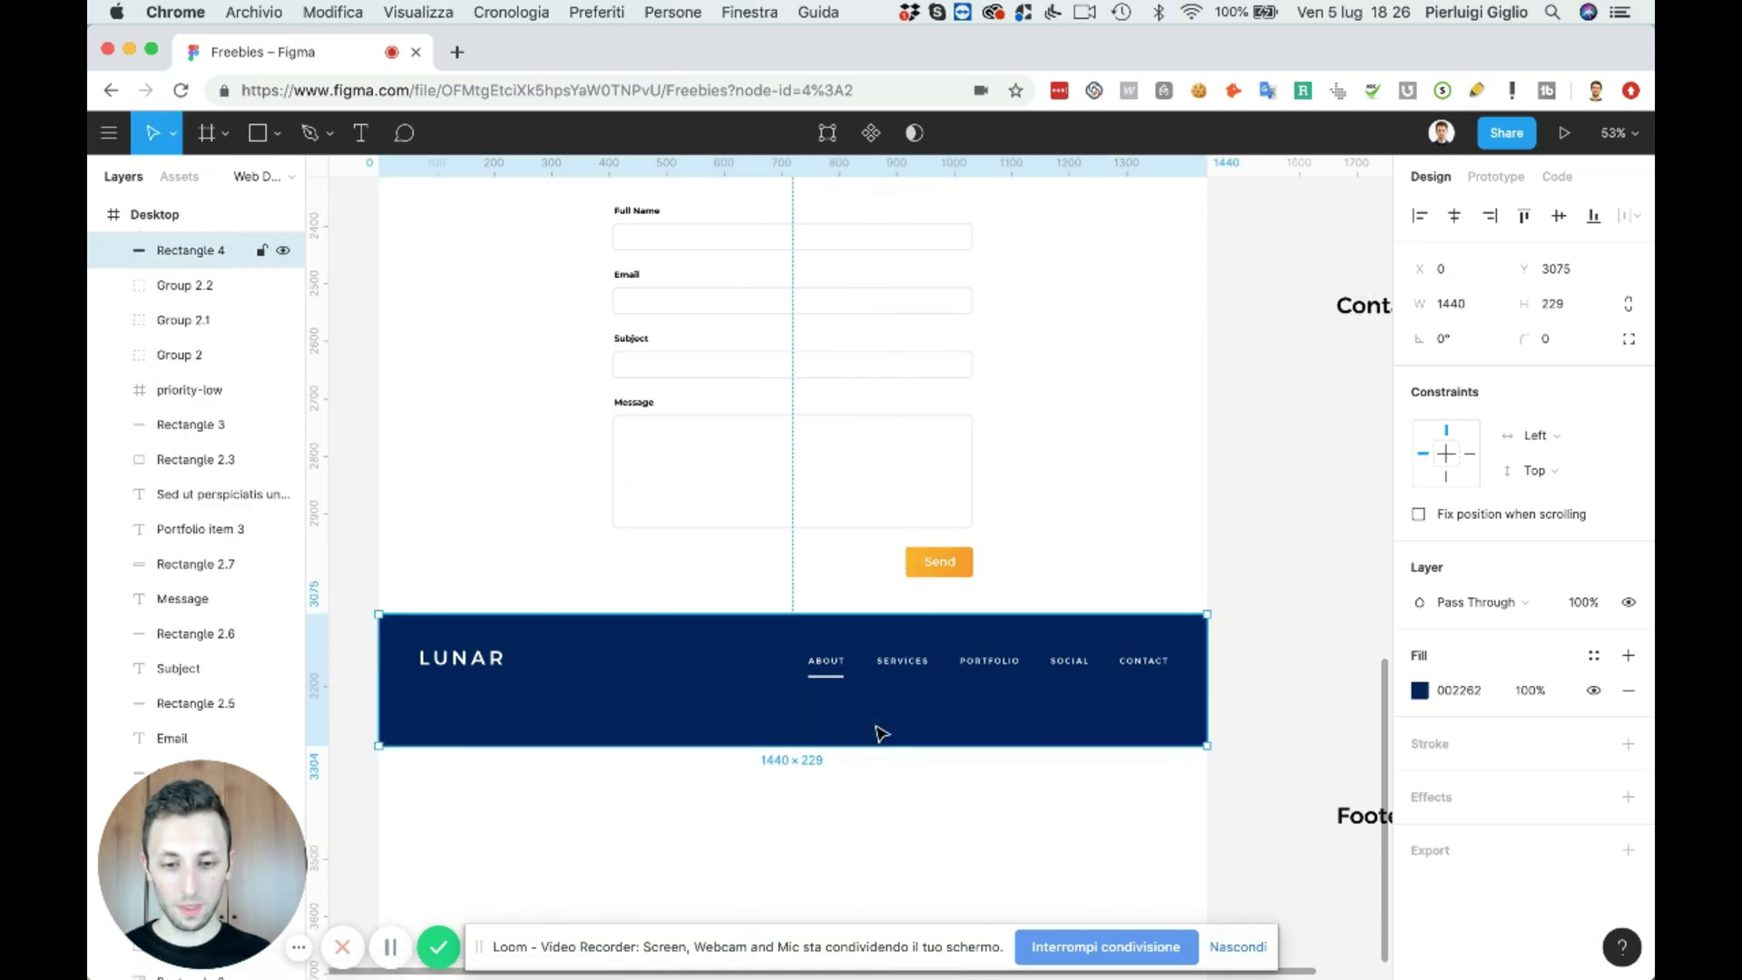
- Rewrite the footer paragraph as the Copyright 2020, Privacy policy, Cookie Policy, Terms and Conditions line and widen it
left_click(874, 781)
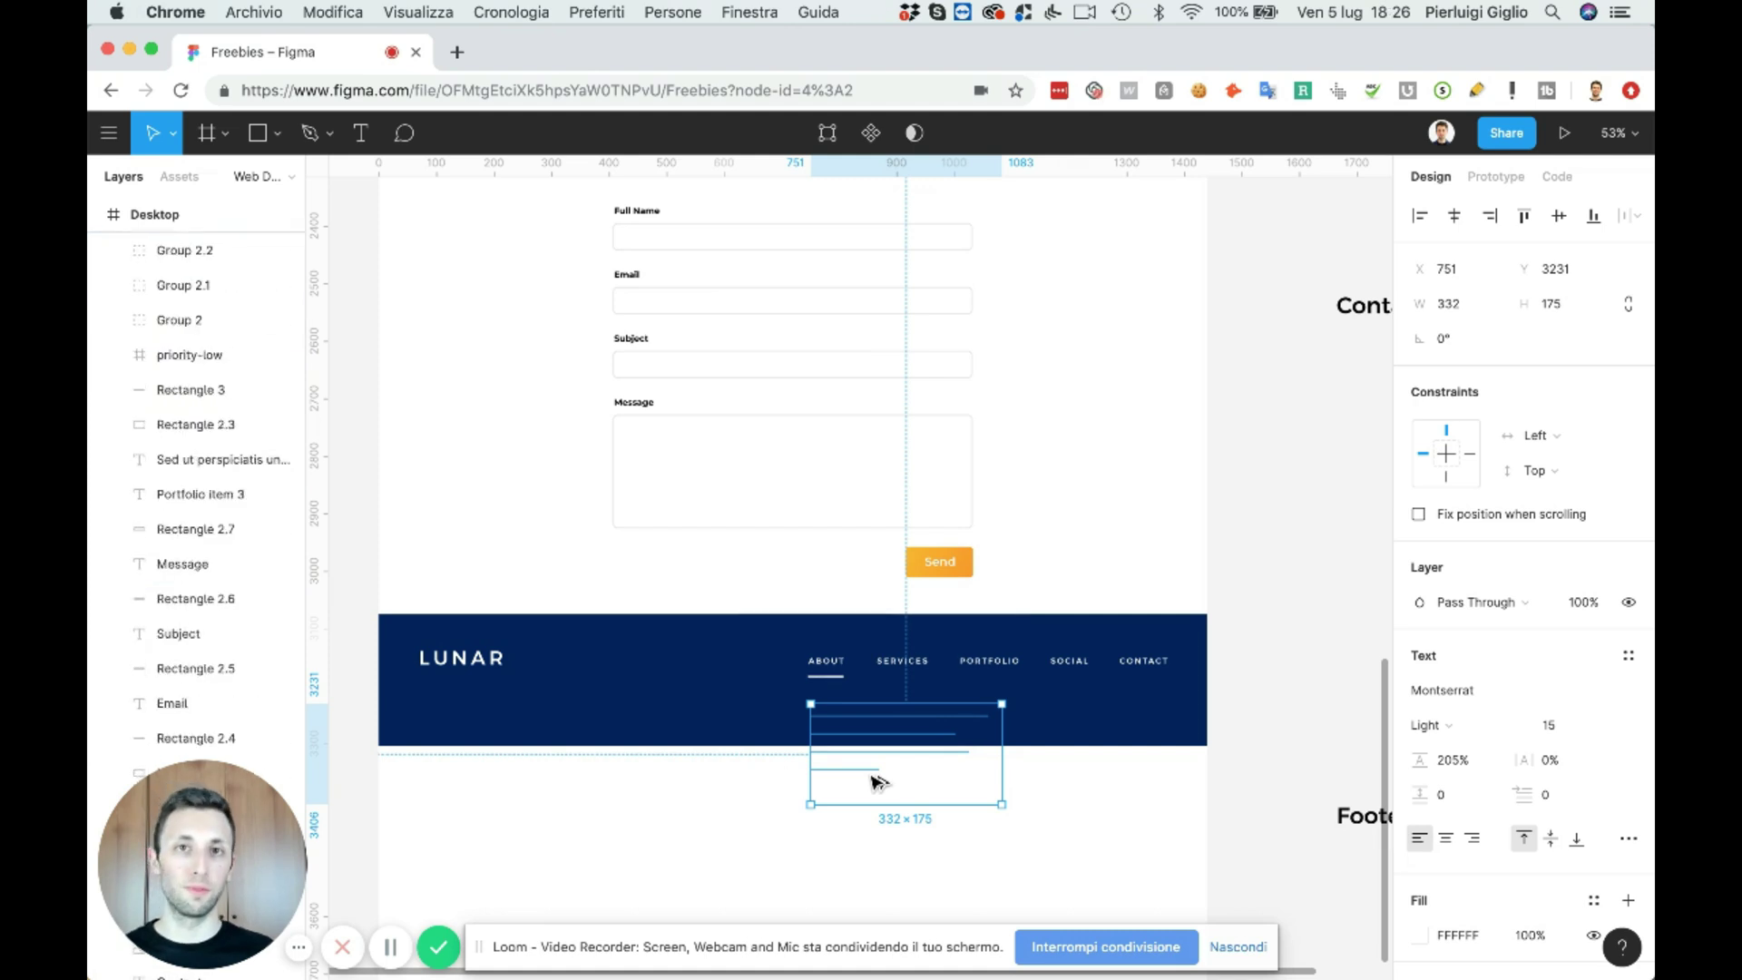
double_click(869, 774)
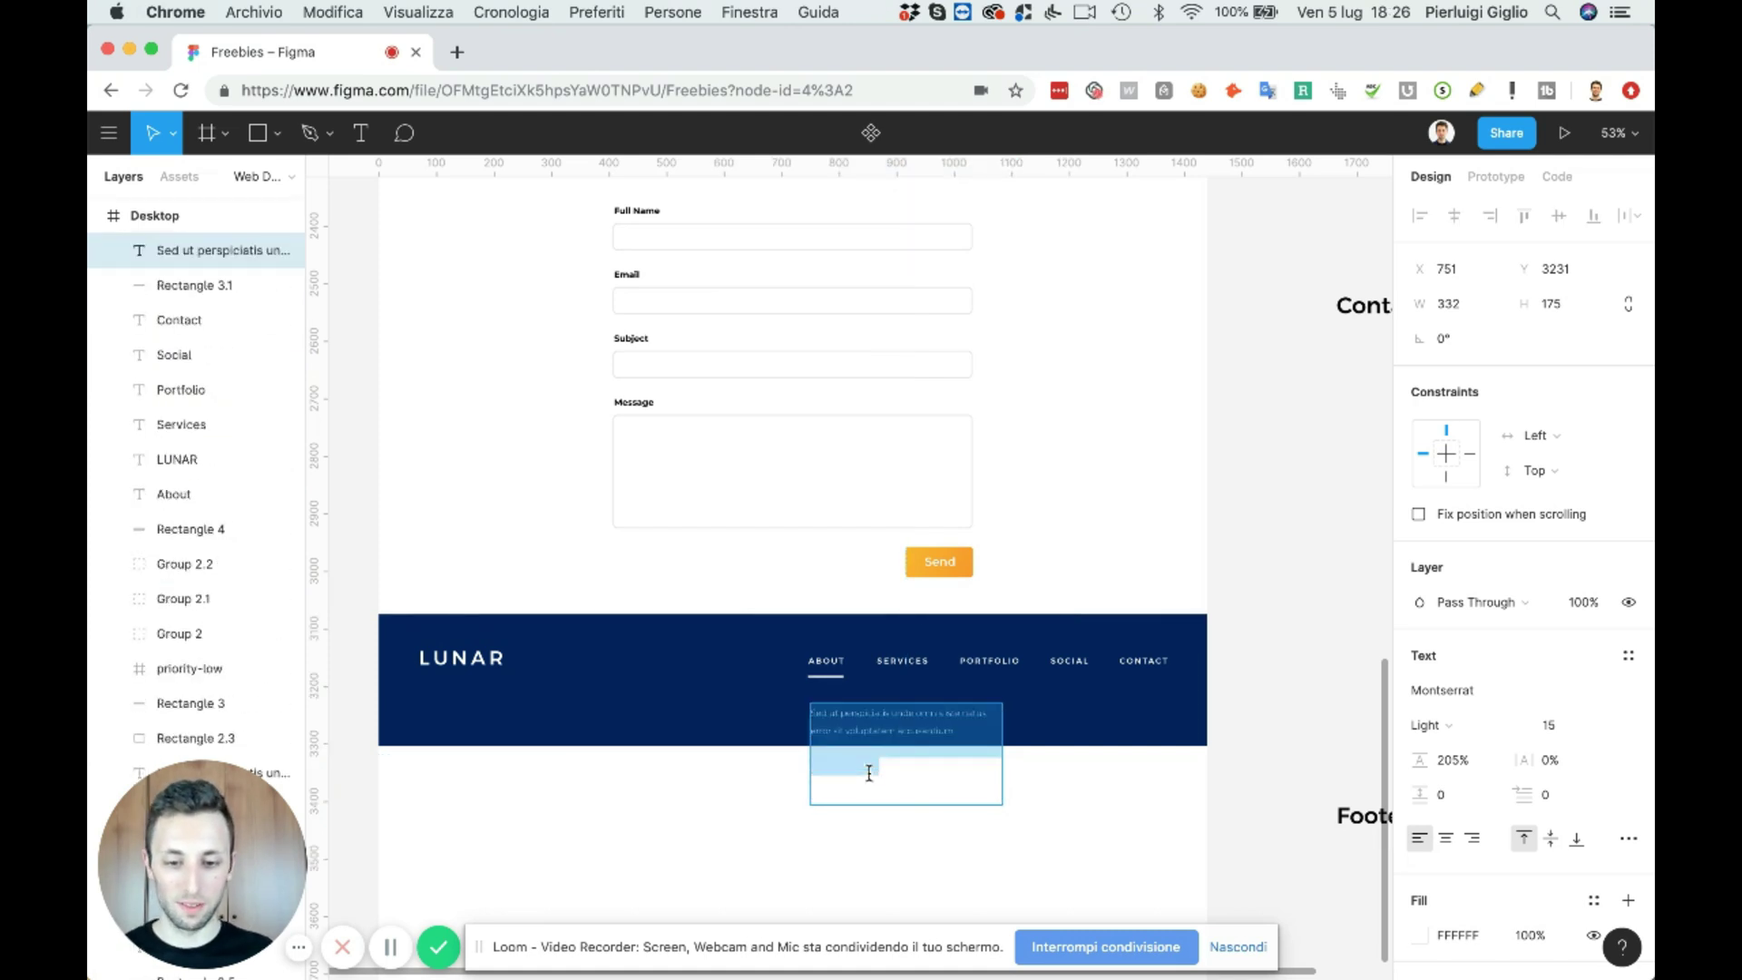
type("Copyright 2020 | Privacy po")
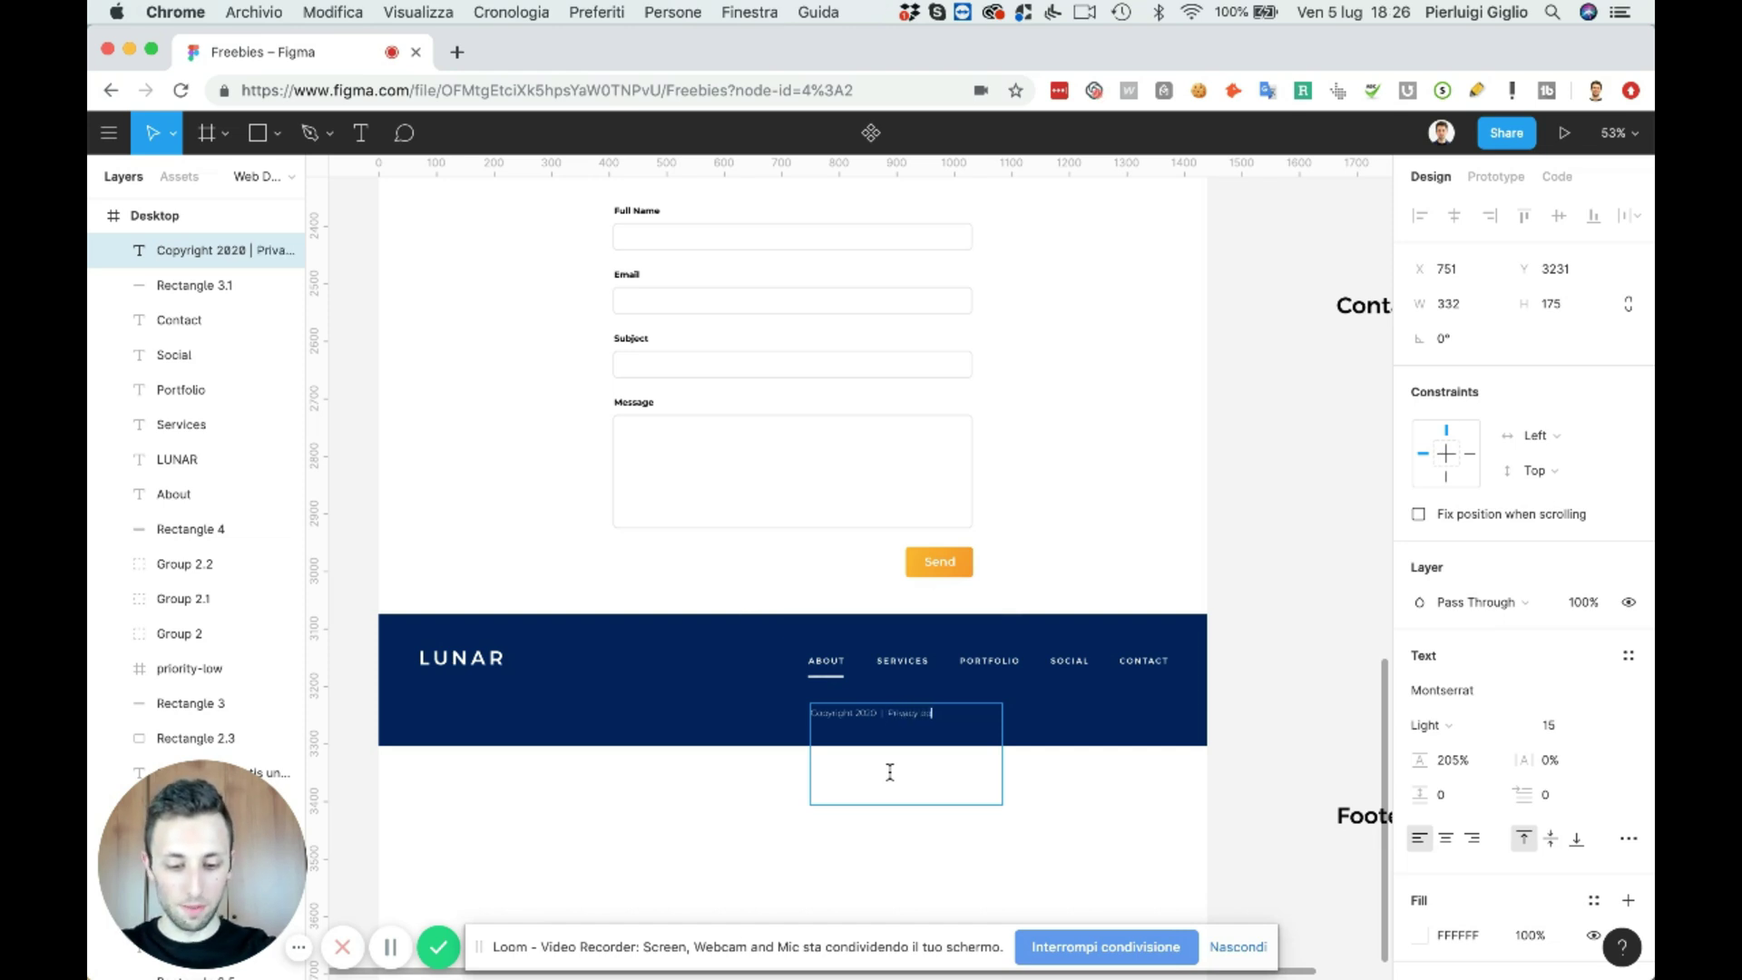
type("lic")
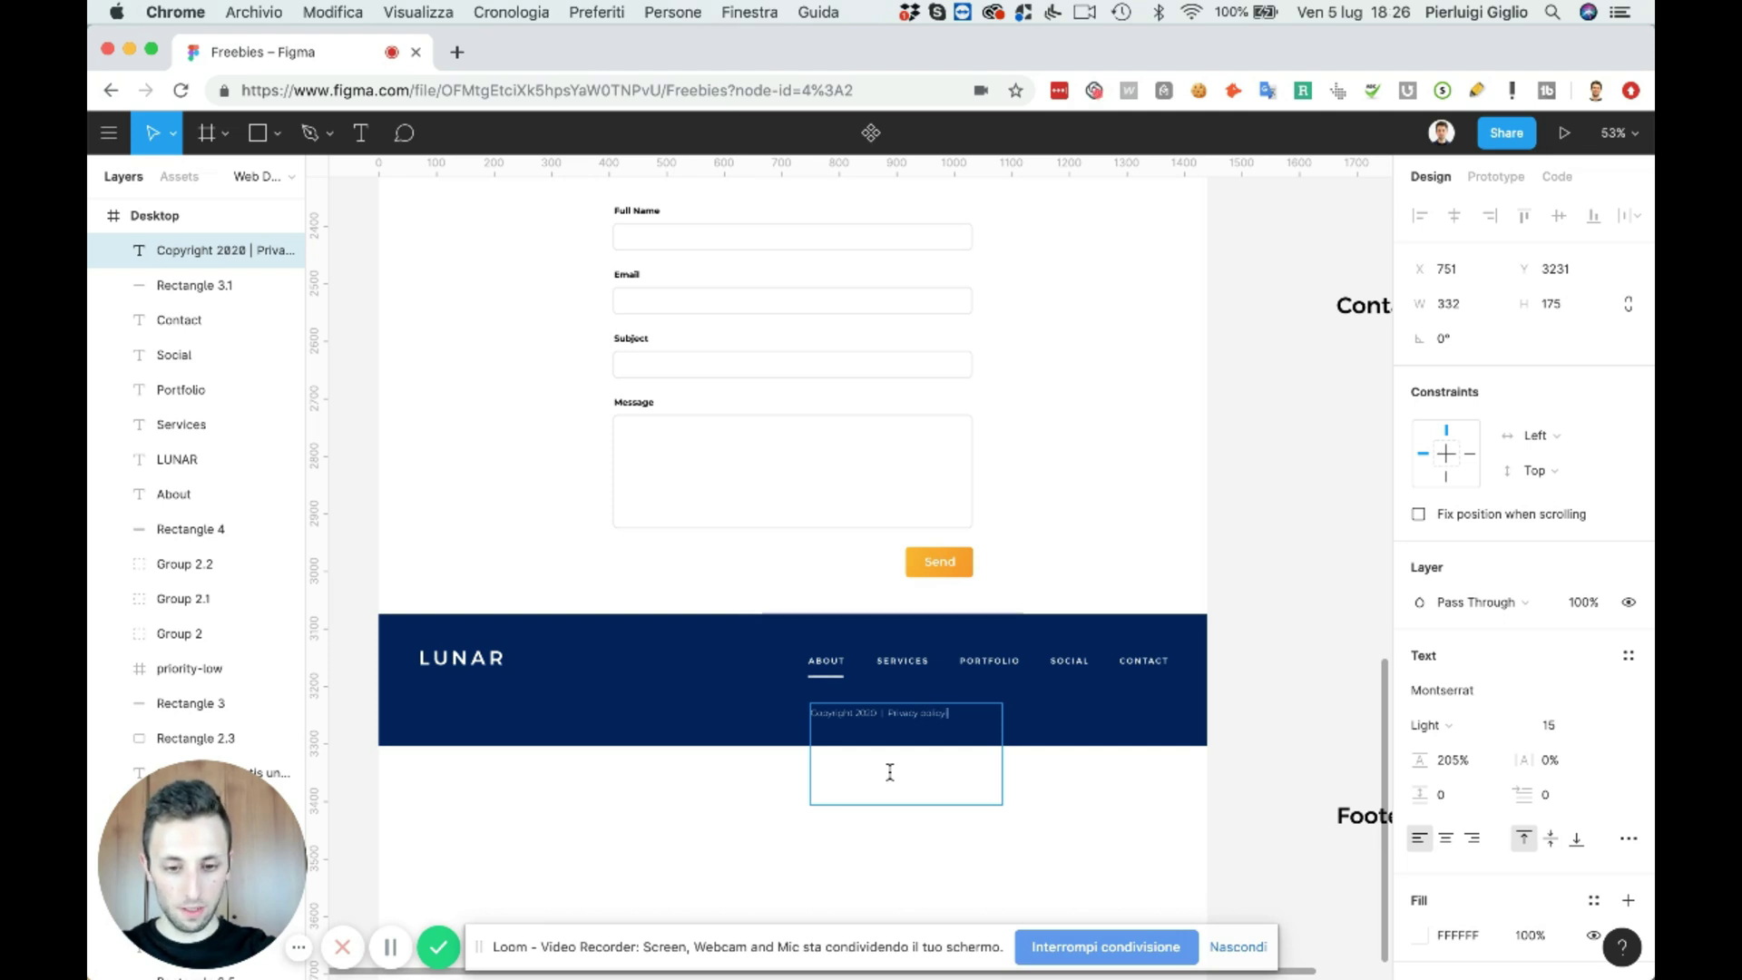
type("y ")
type("Cookie Po")
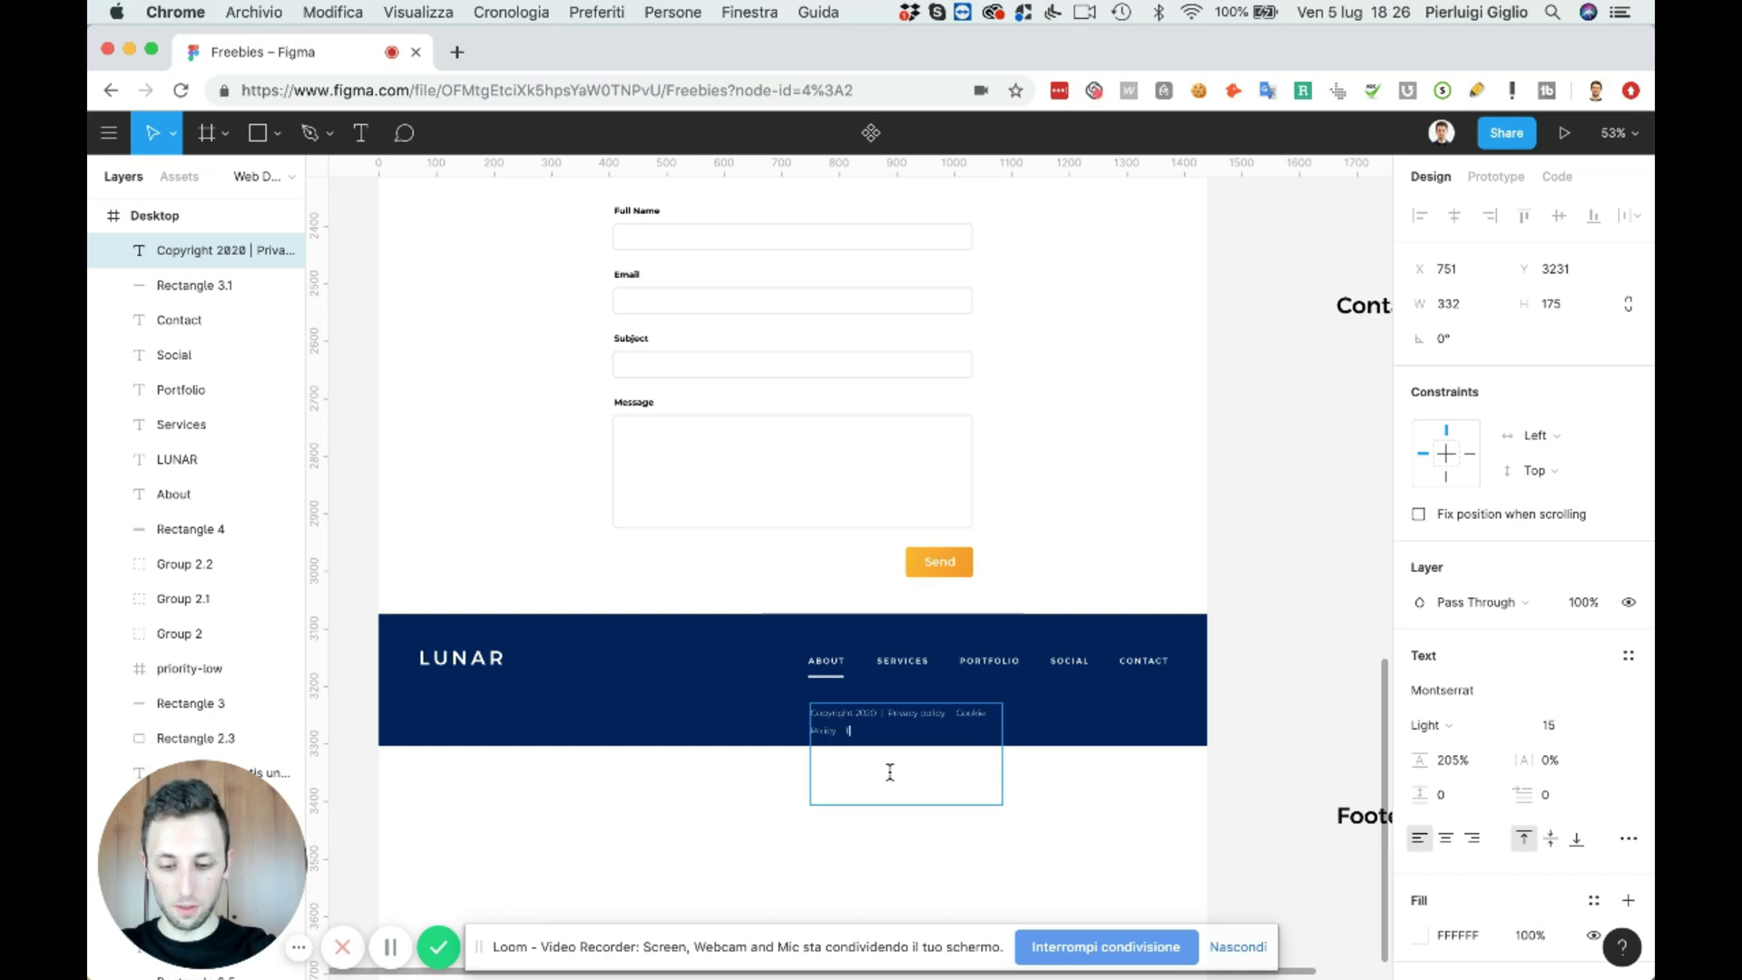
type("licy Terms and C")
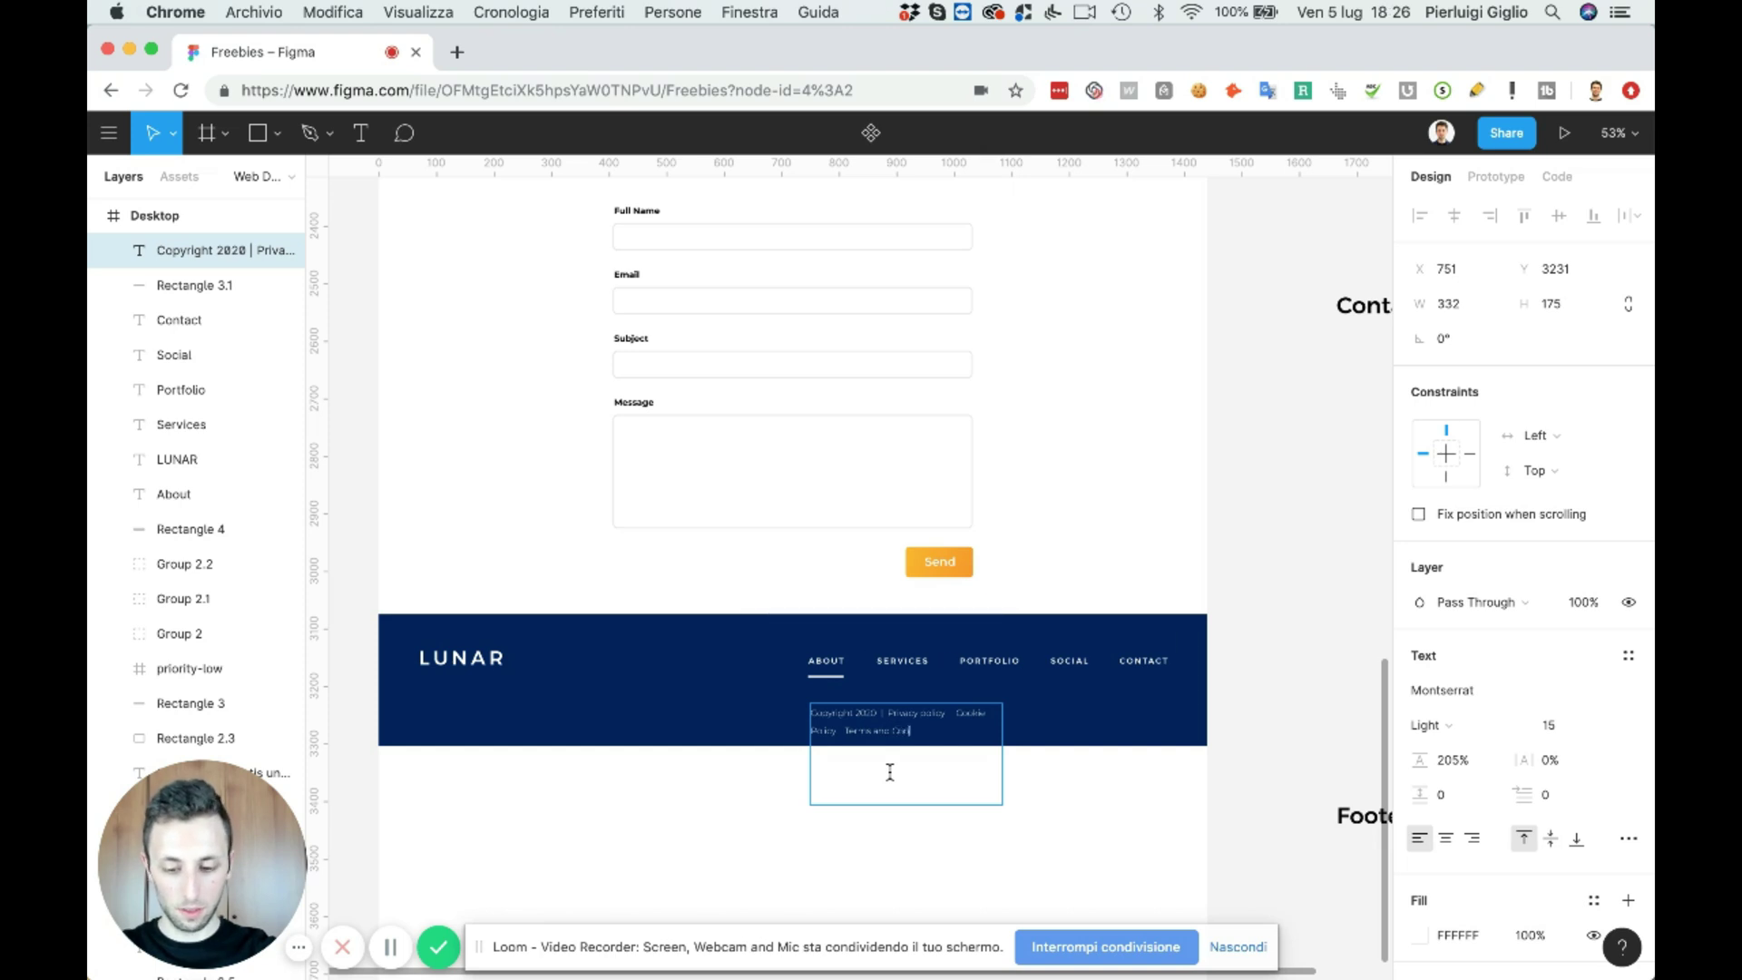
type("onditions")
key("Escape")
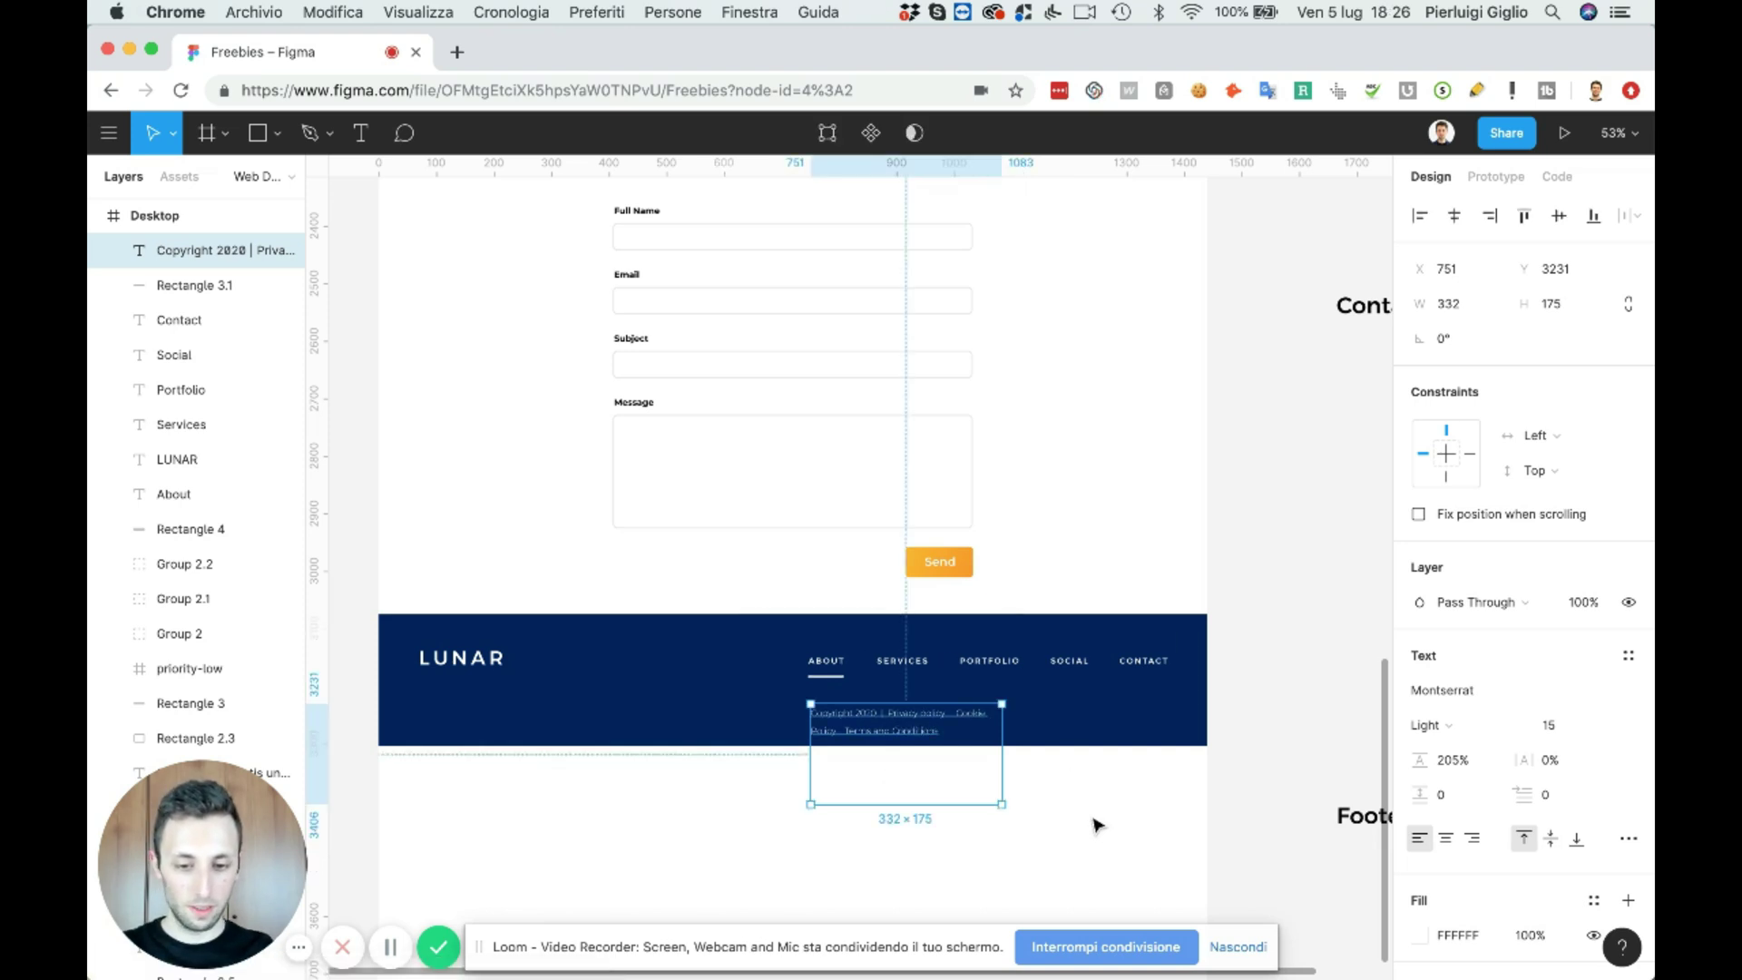
left_click_drag(1008, 728, 1189, 728)
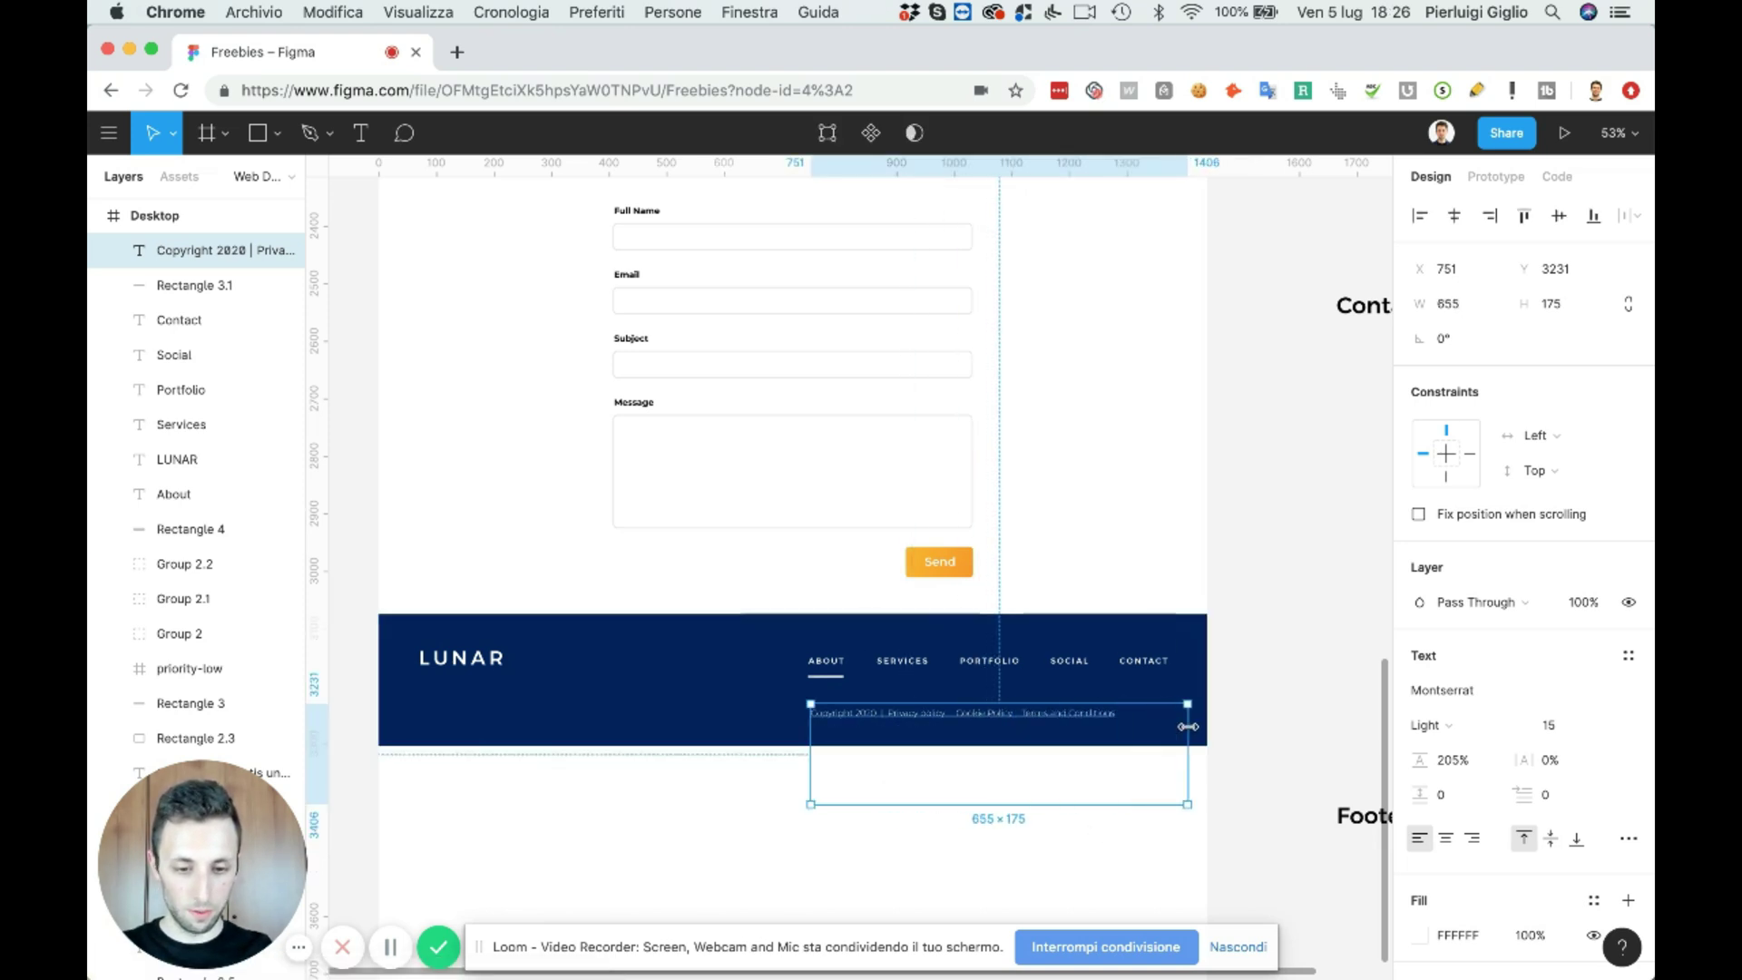
- Add '|' separators between the footer links and make the line bold
double_click(1008, 716)
key("super+c")
left_click(1016, 713)
type("|")
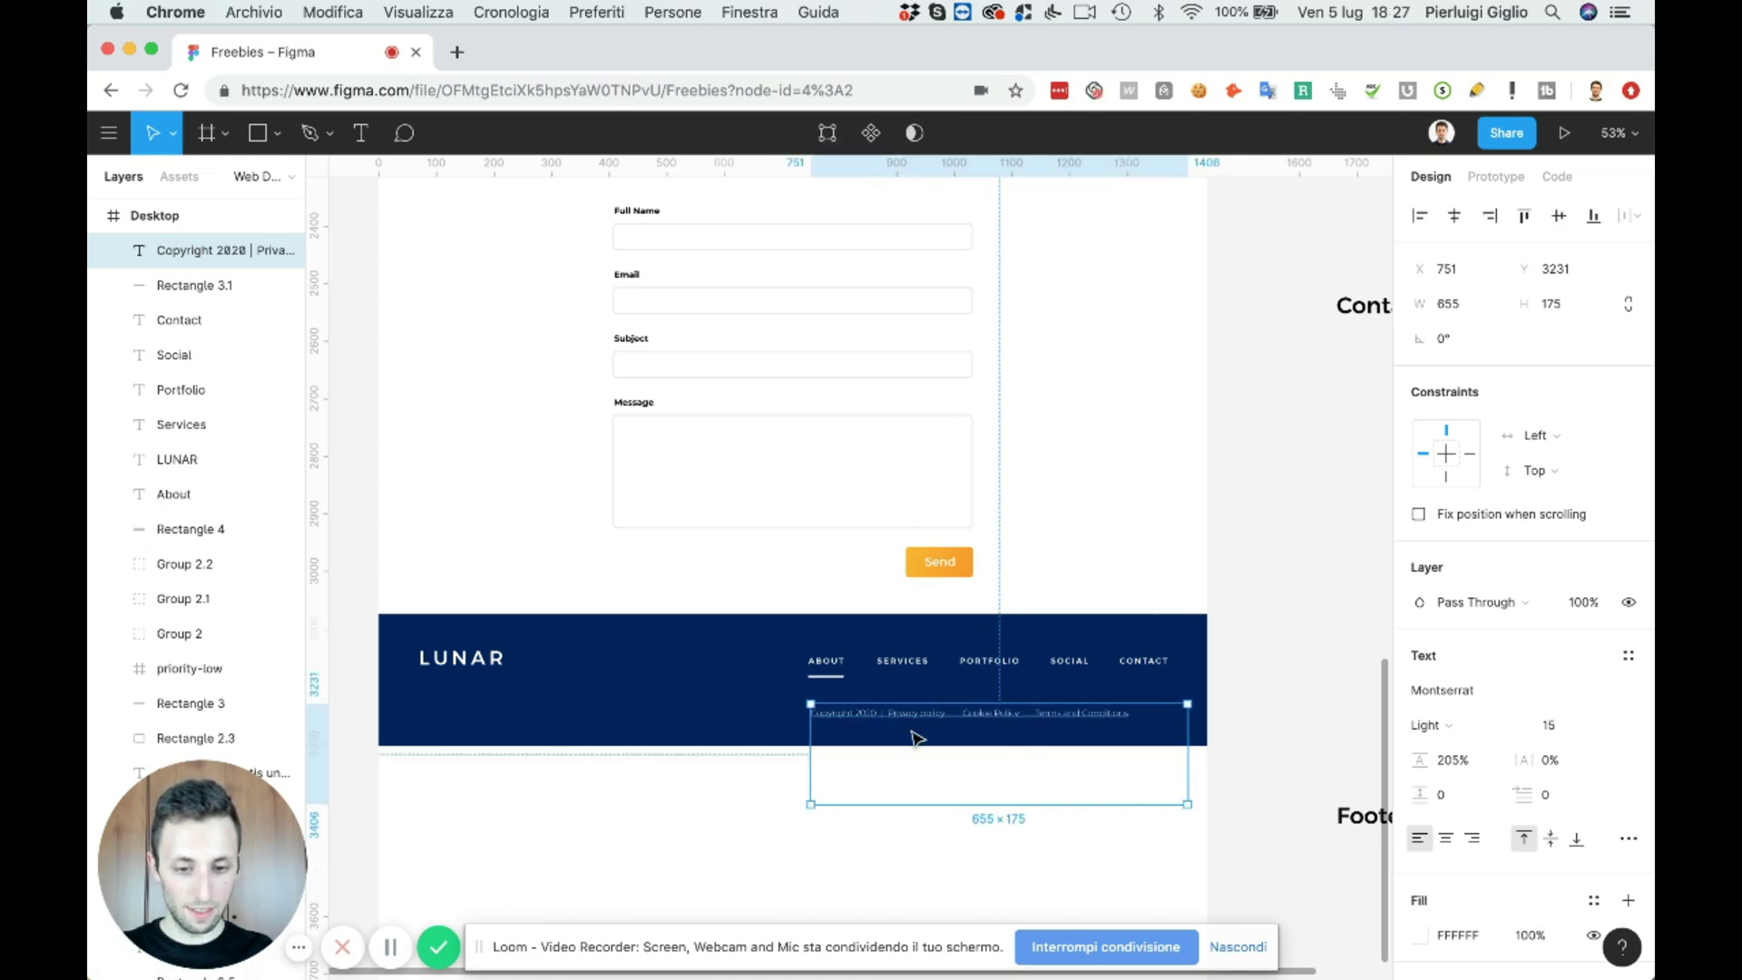
triple_click(898, 712)
key("super+v")
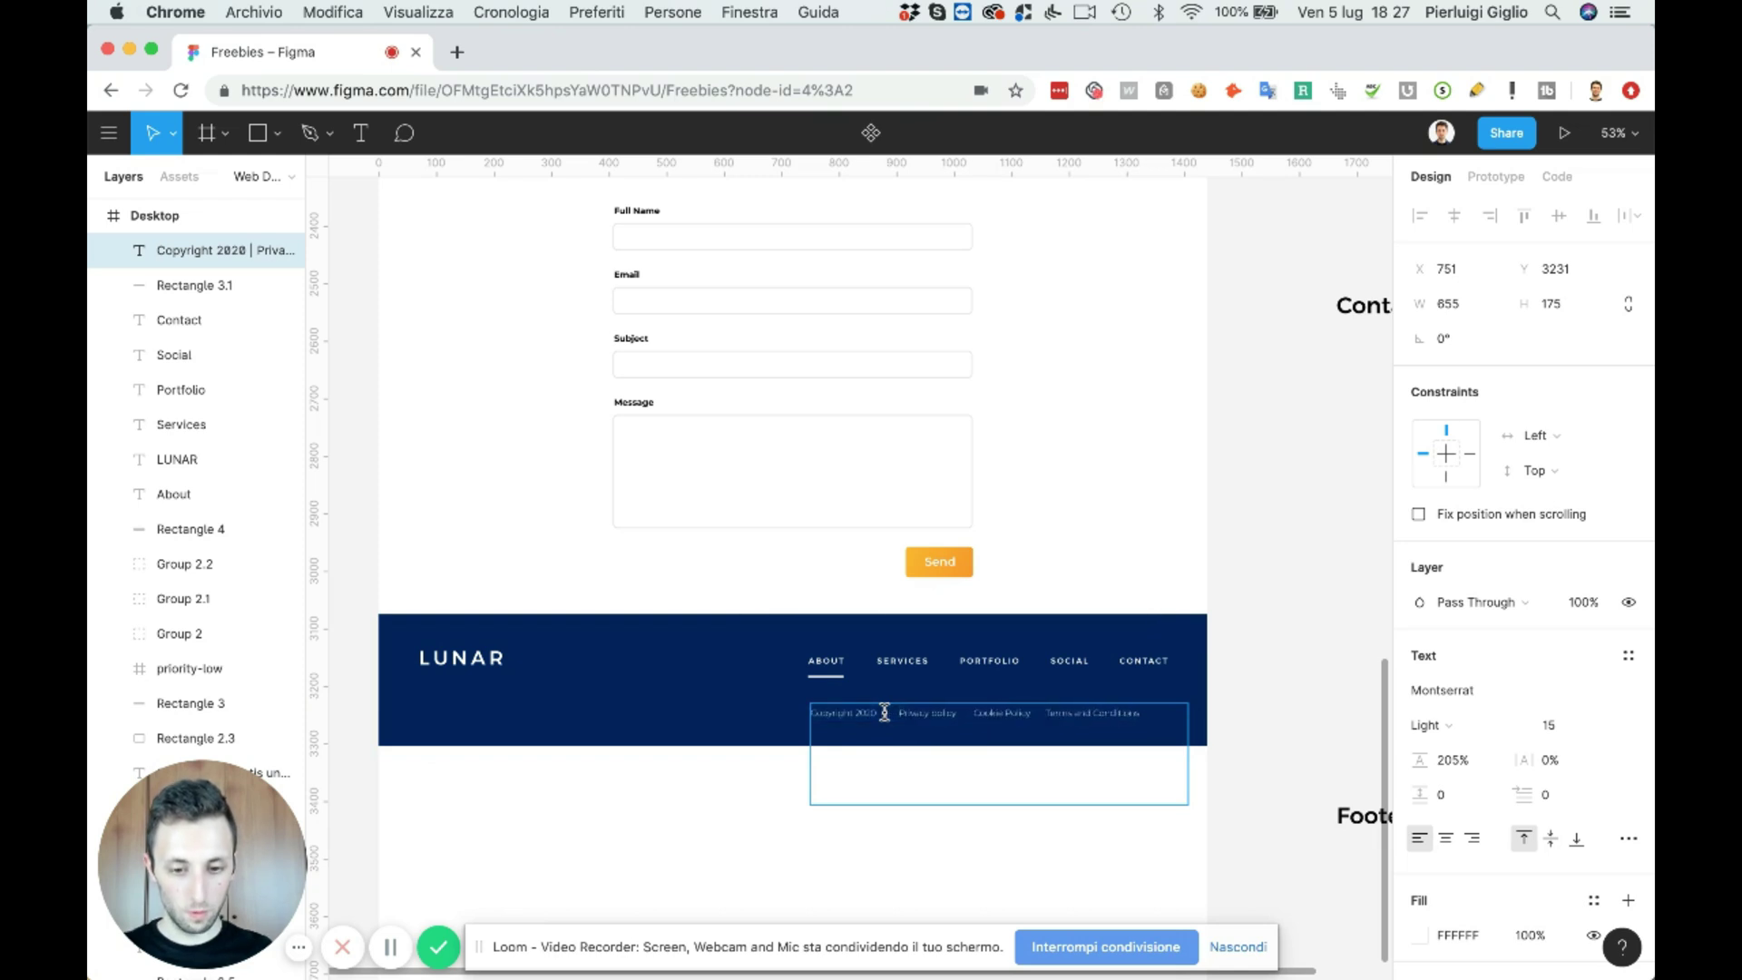
key("Escape")
key("super+b")
key("super+b")
key("super+b")
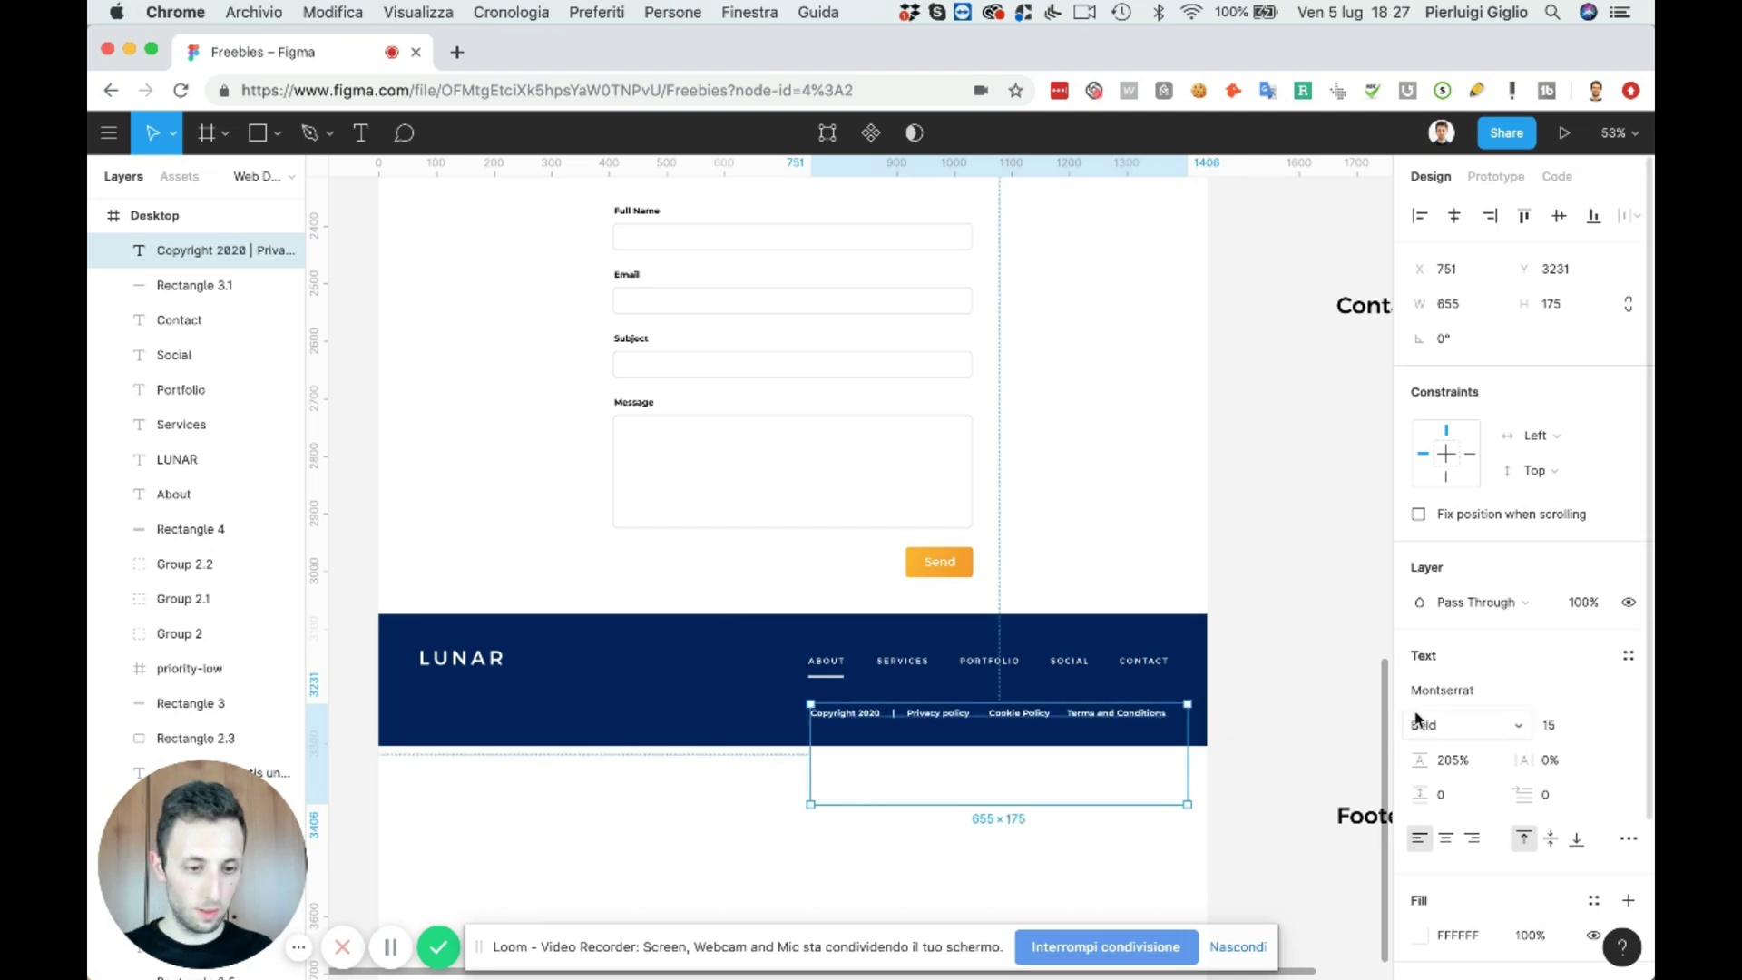
- Set the copyright text to SemiBold, centre-aligned and centred horizontally on the page
left_click(1430, 725)
left_click(1472, 693)
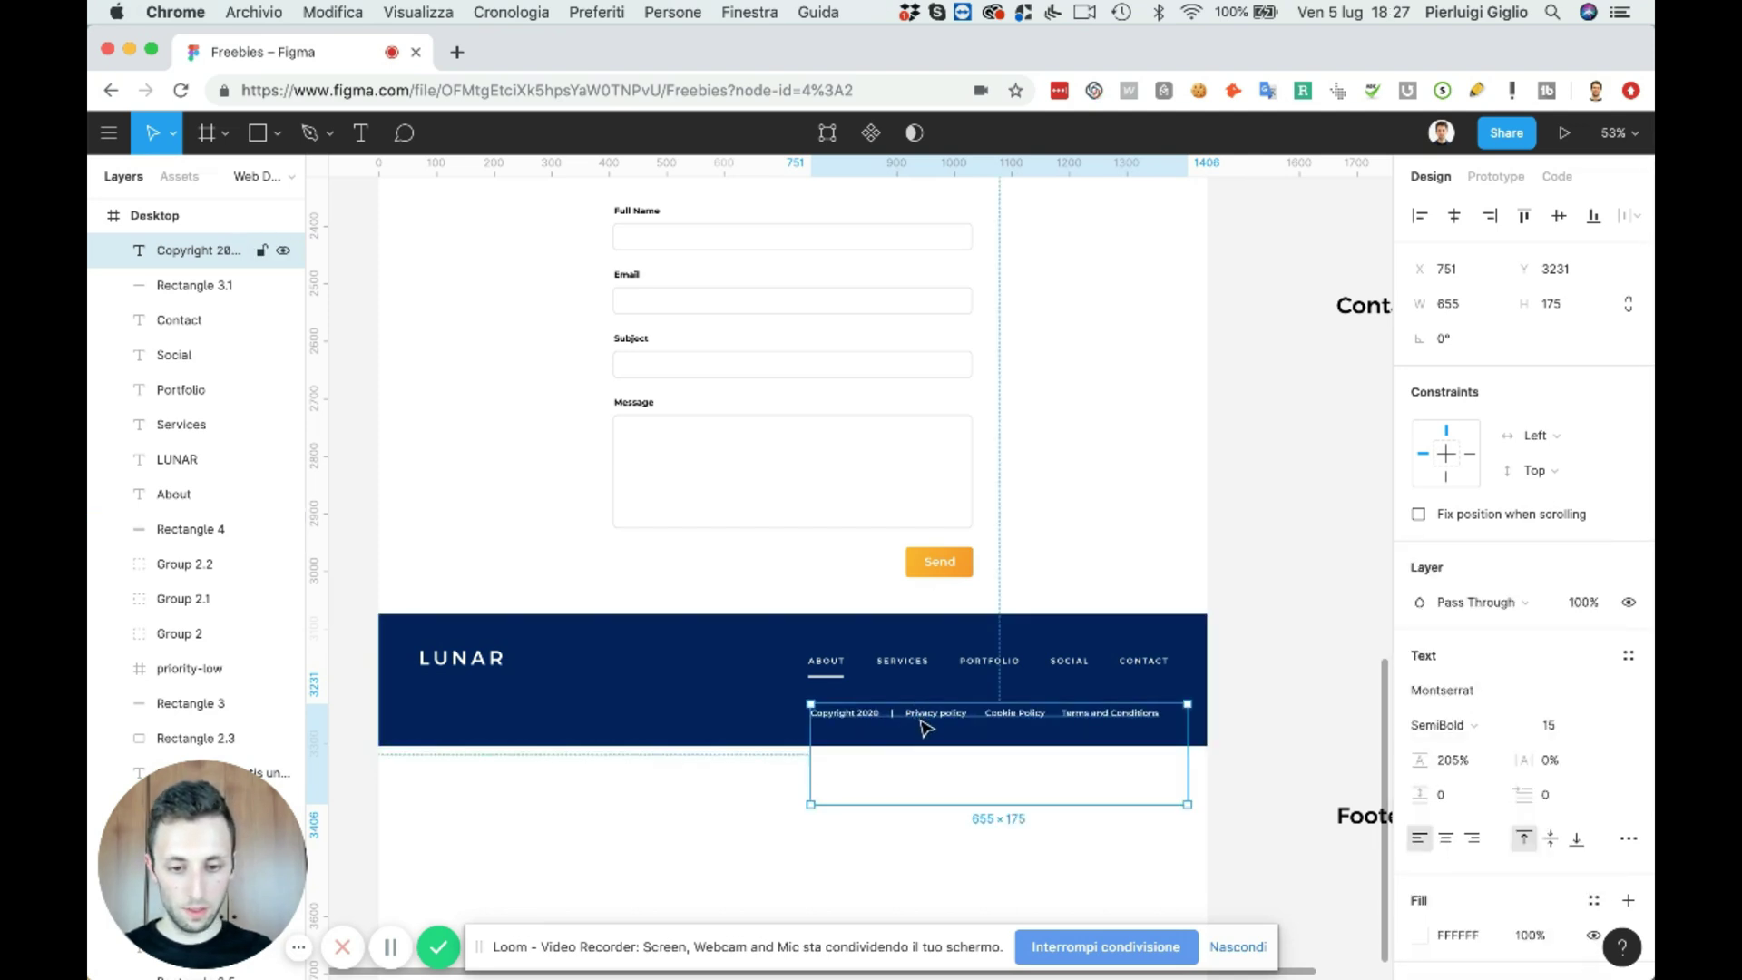
left_click(1446, 836)
left_click(1455, 215)
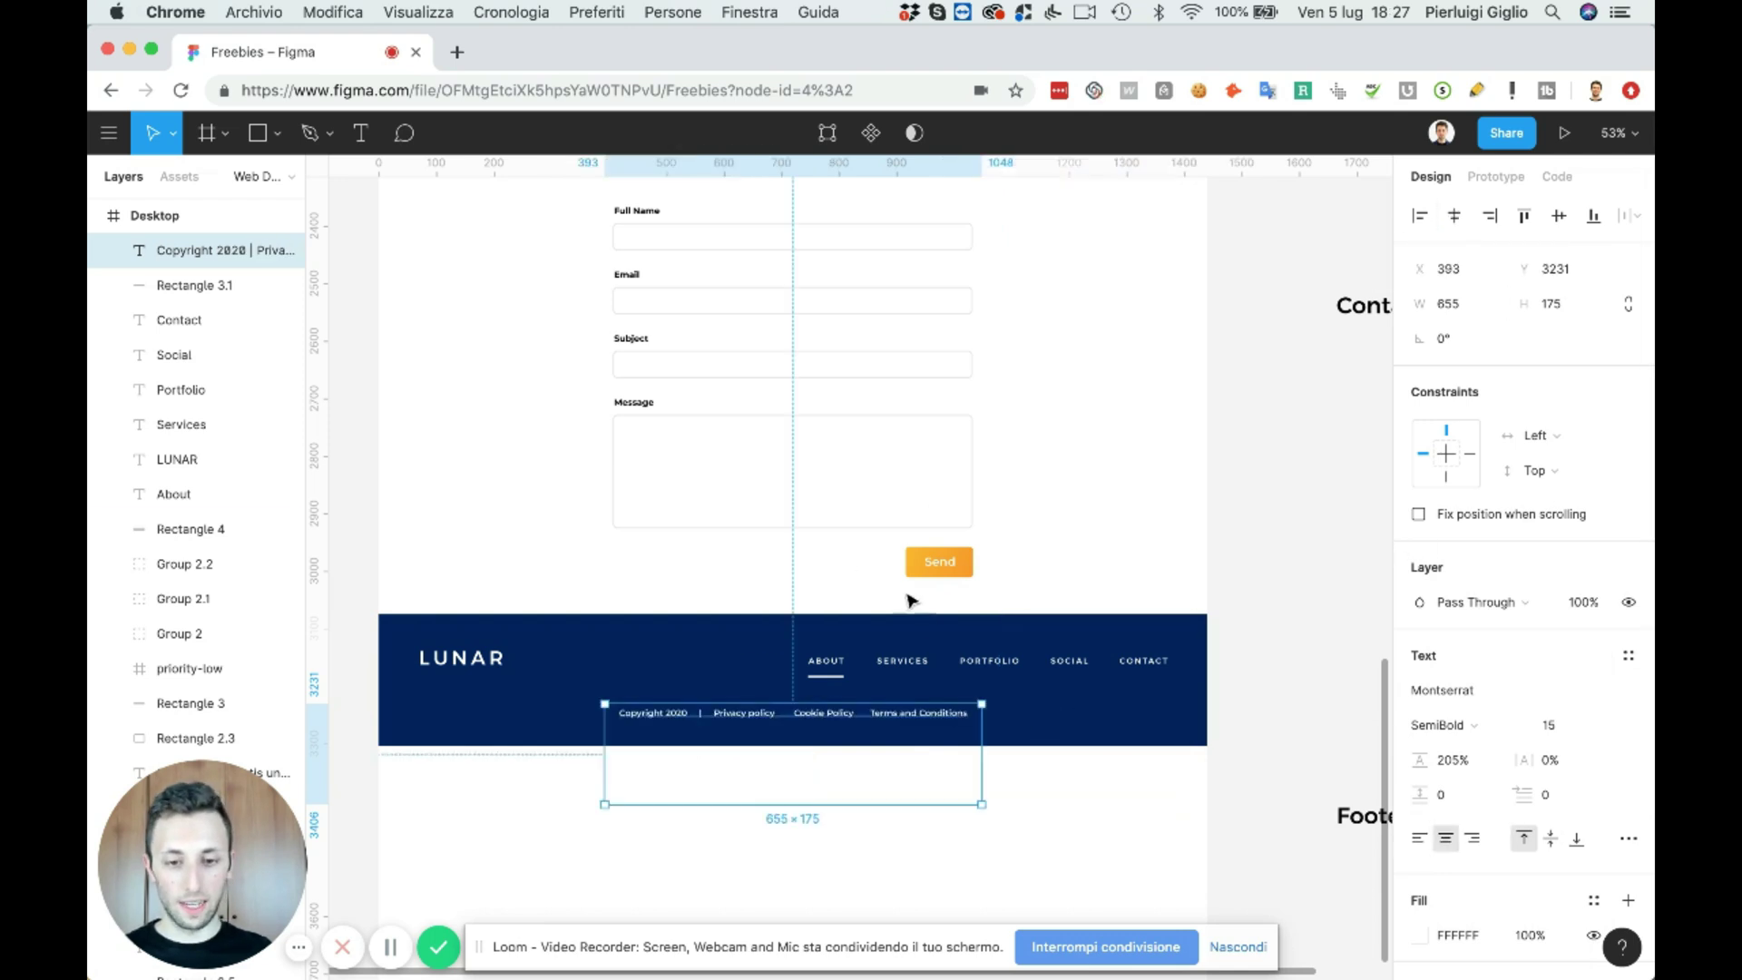
left_click_drag(719, 723, 905, 717)
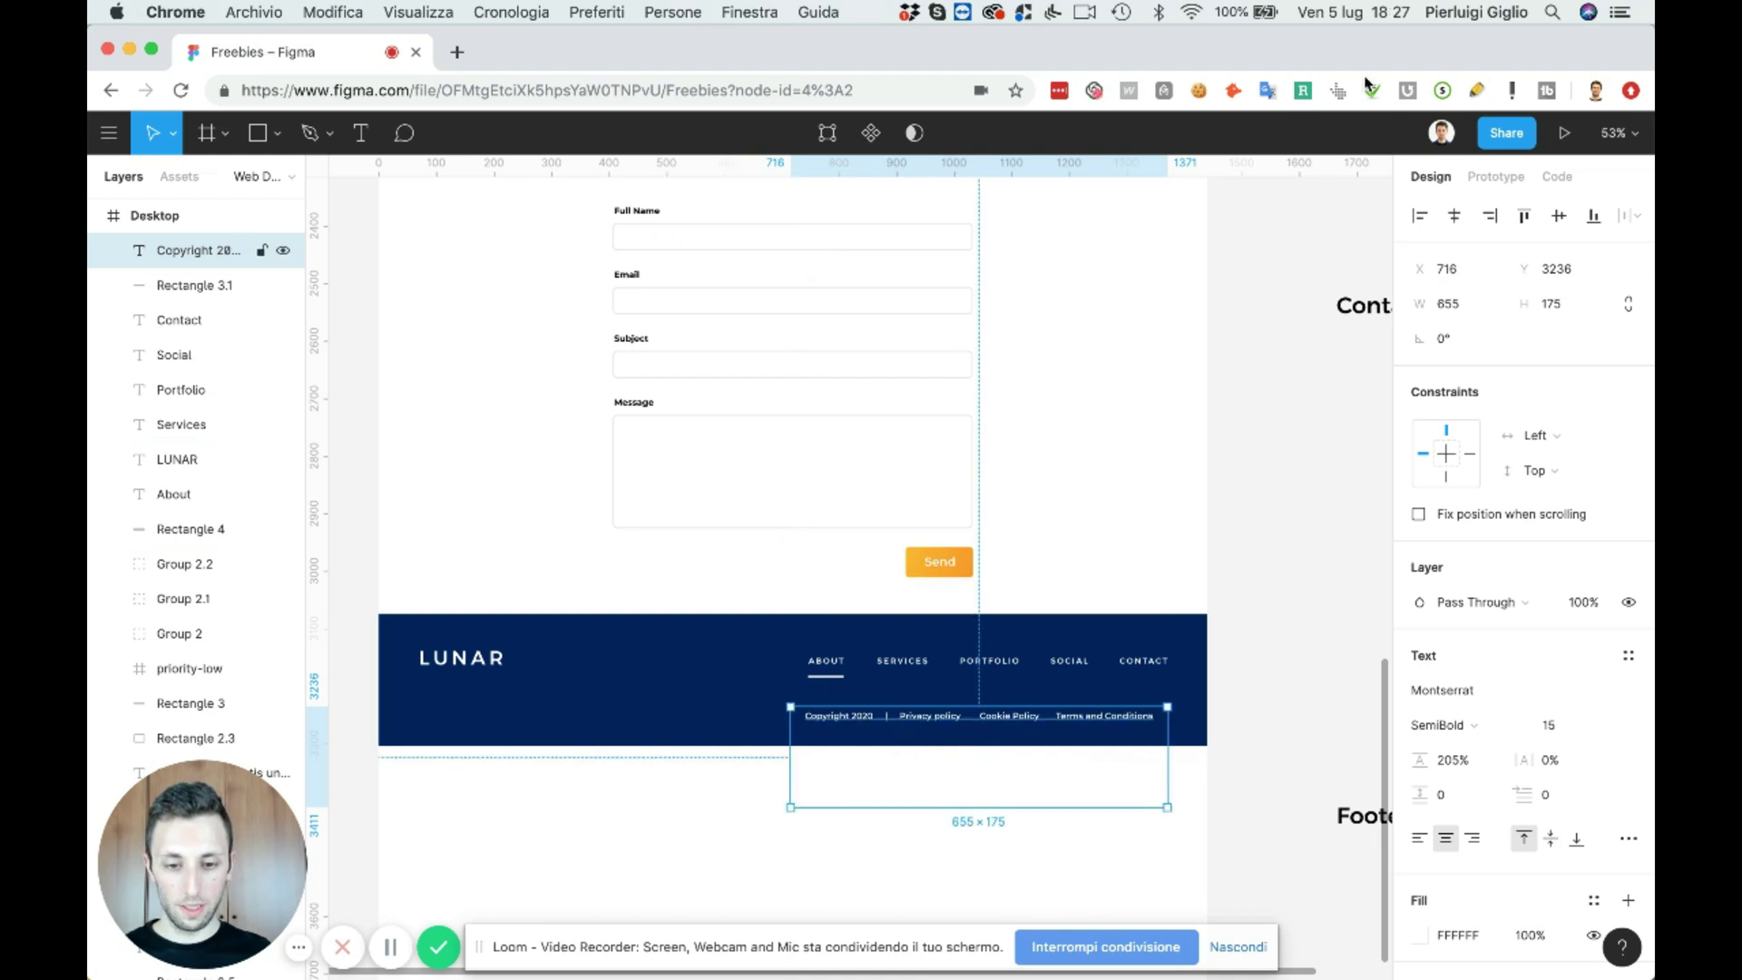
left_click(1454, 218)
- Enlarge the footer rectangle to 1440 × 274 and lower the copyright line slightly
scroll(650, 672, "down", 4)
left_click(599, 564)
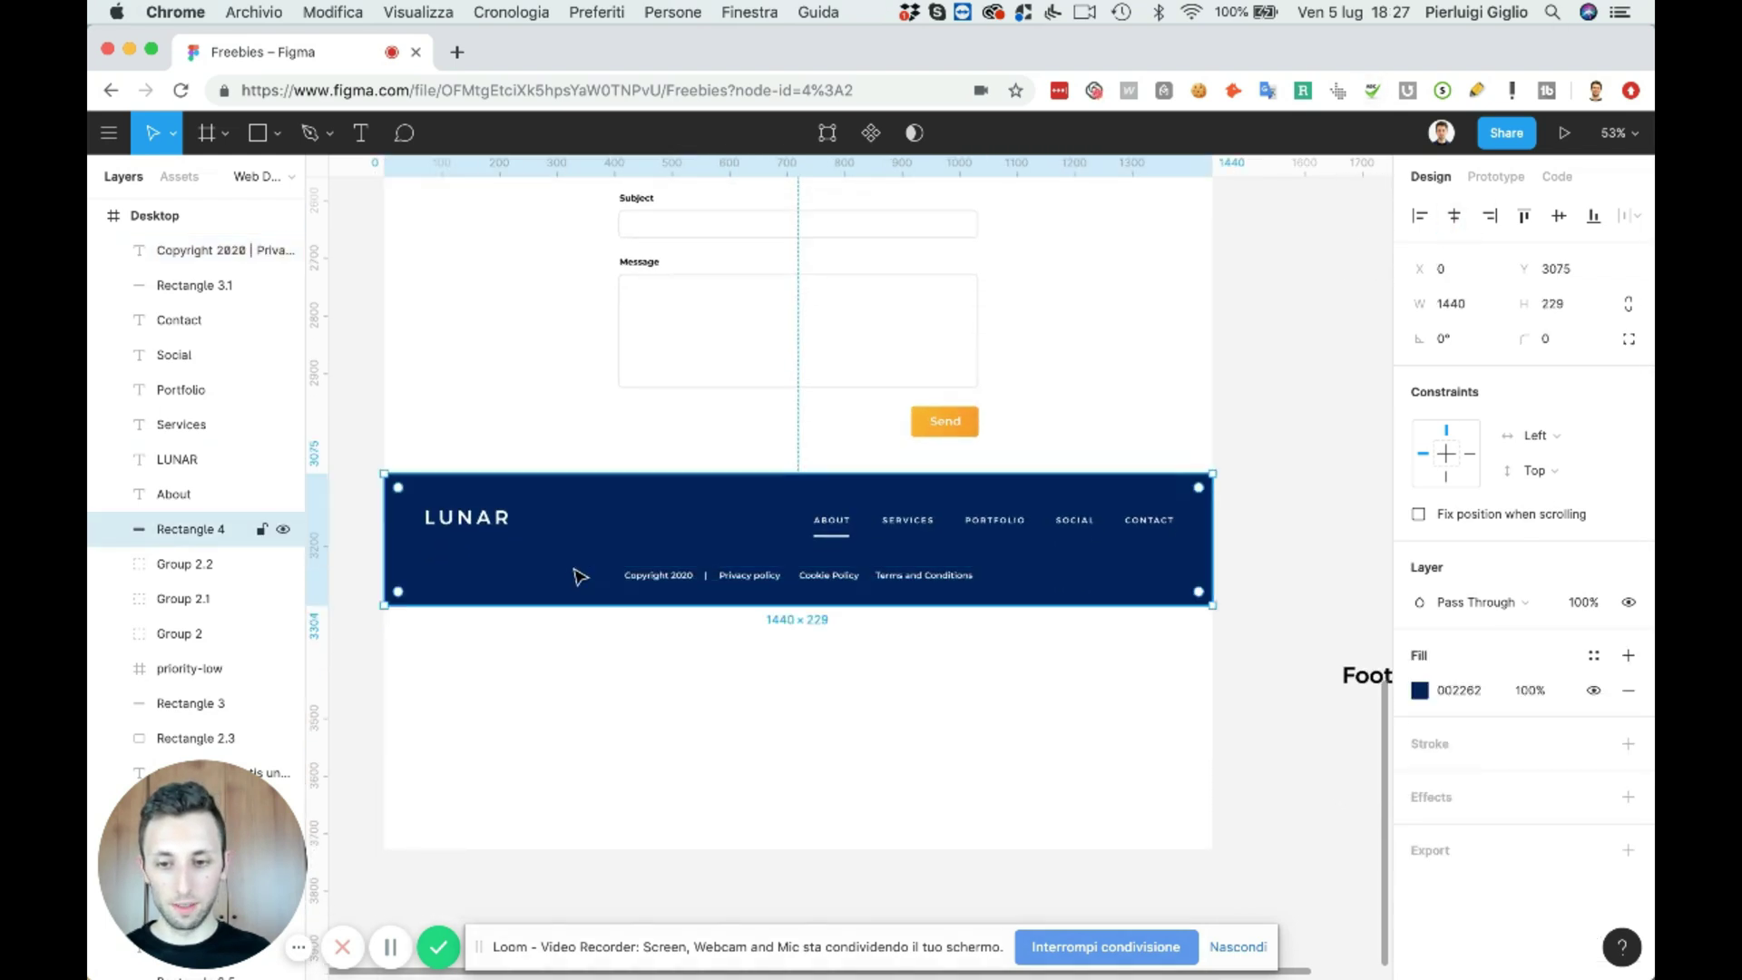
left_click_drag(735, 606, 735, 631)
left_click_drag(786, 563, 789, 579)
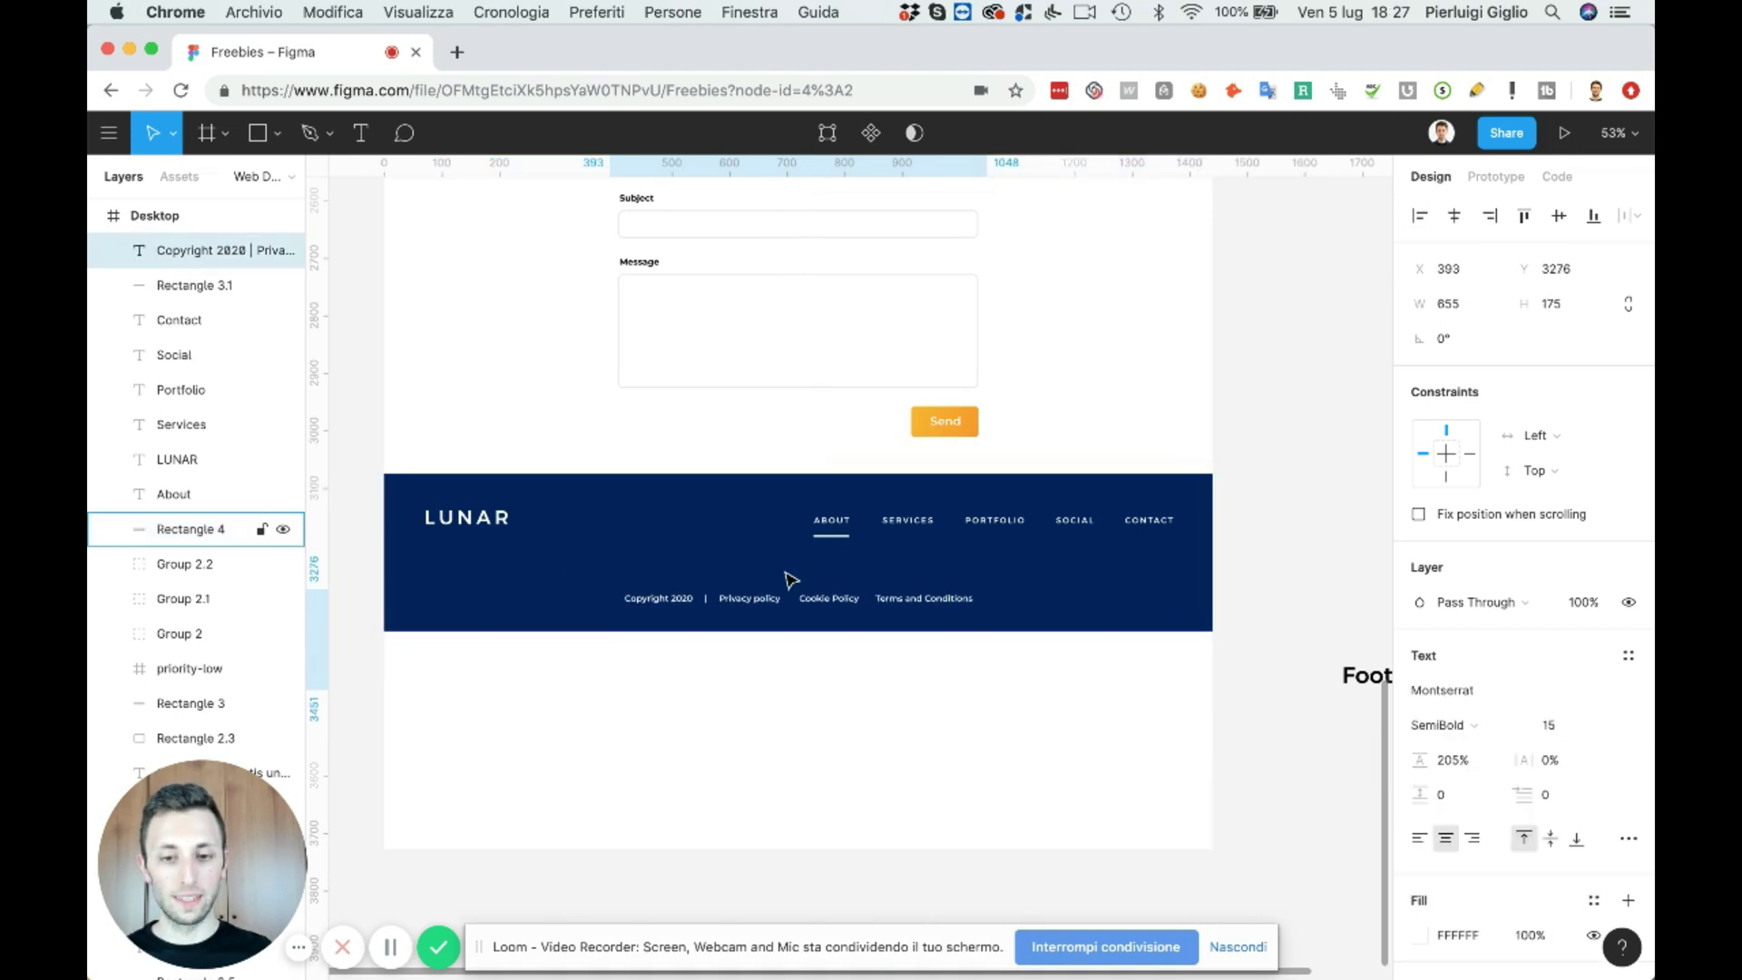
- Draw a 1300-wide horizontal divider across the footer, nudged down 10 px, white at 30% opacity
left_click(754, 722)
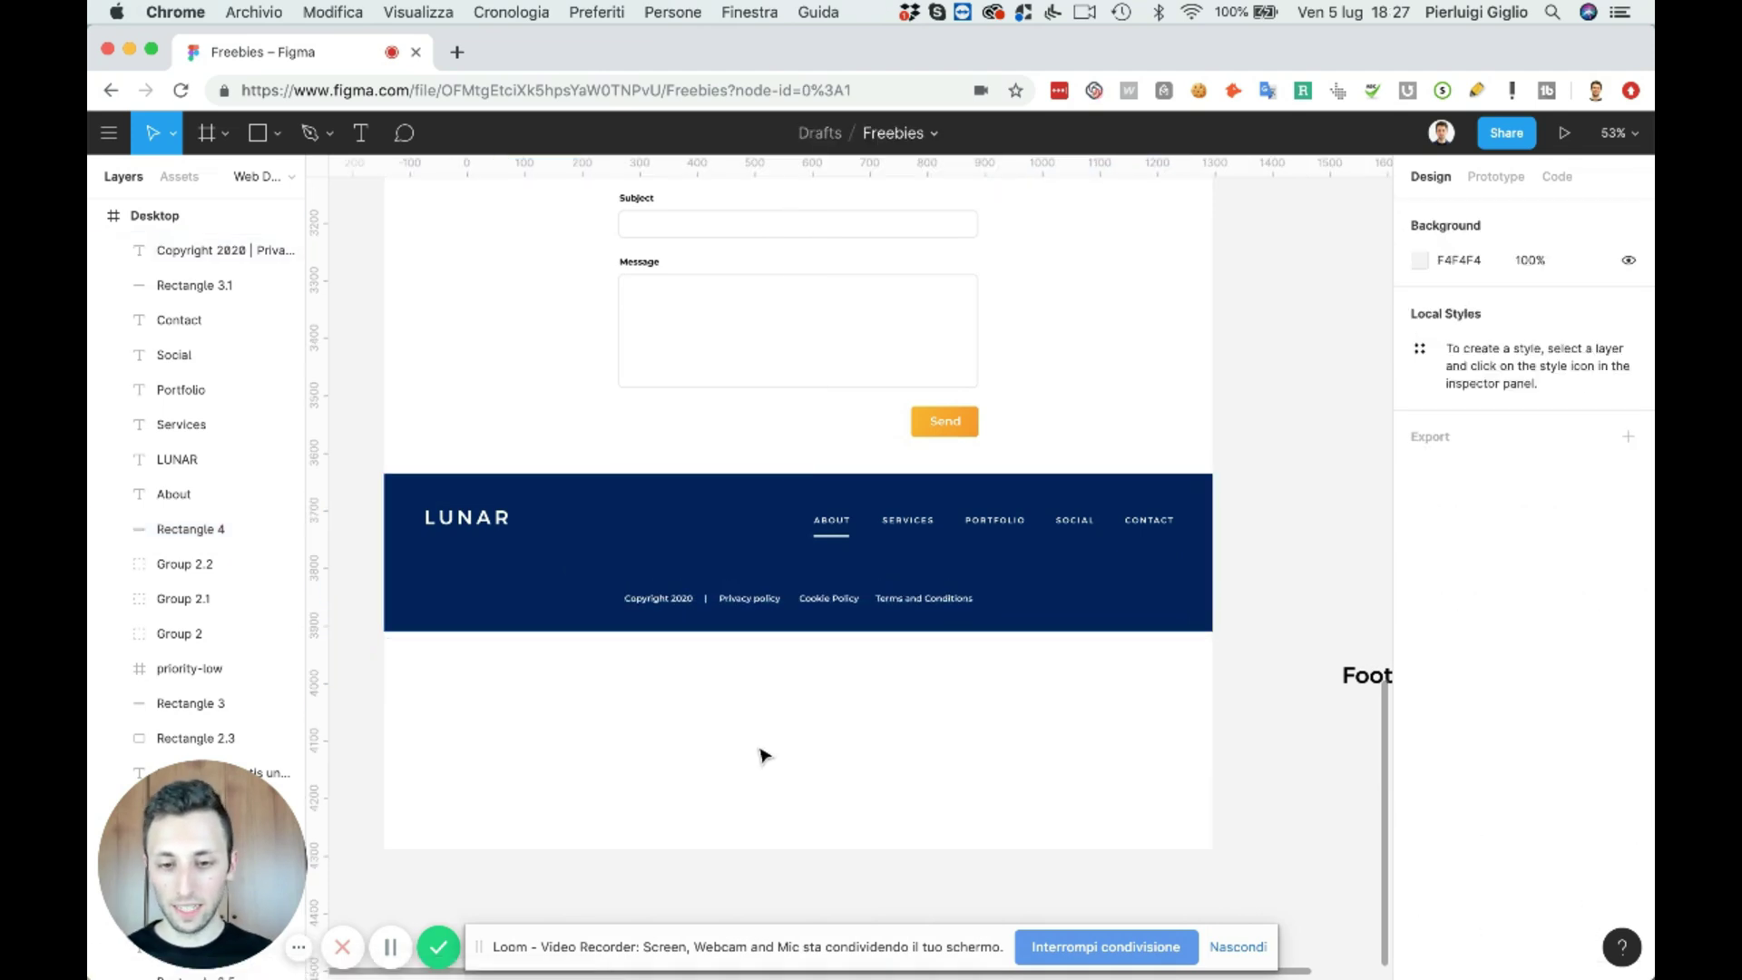
scroll(762, 755, "up", 2)
key("l")
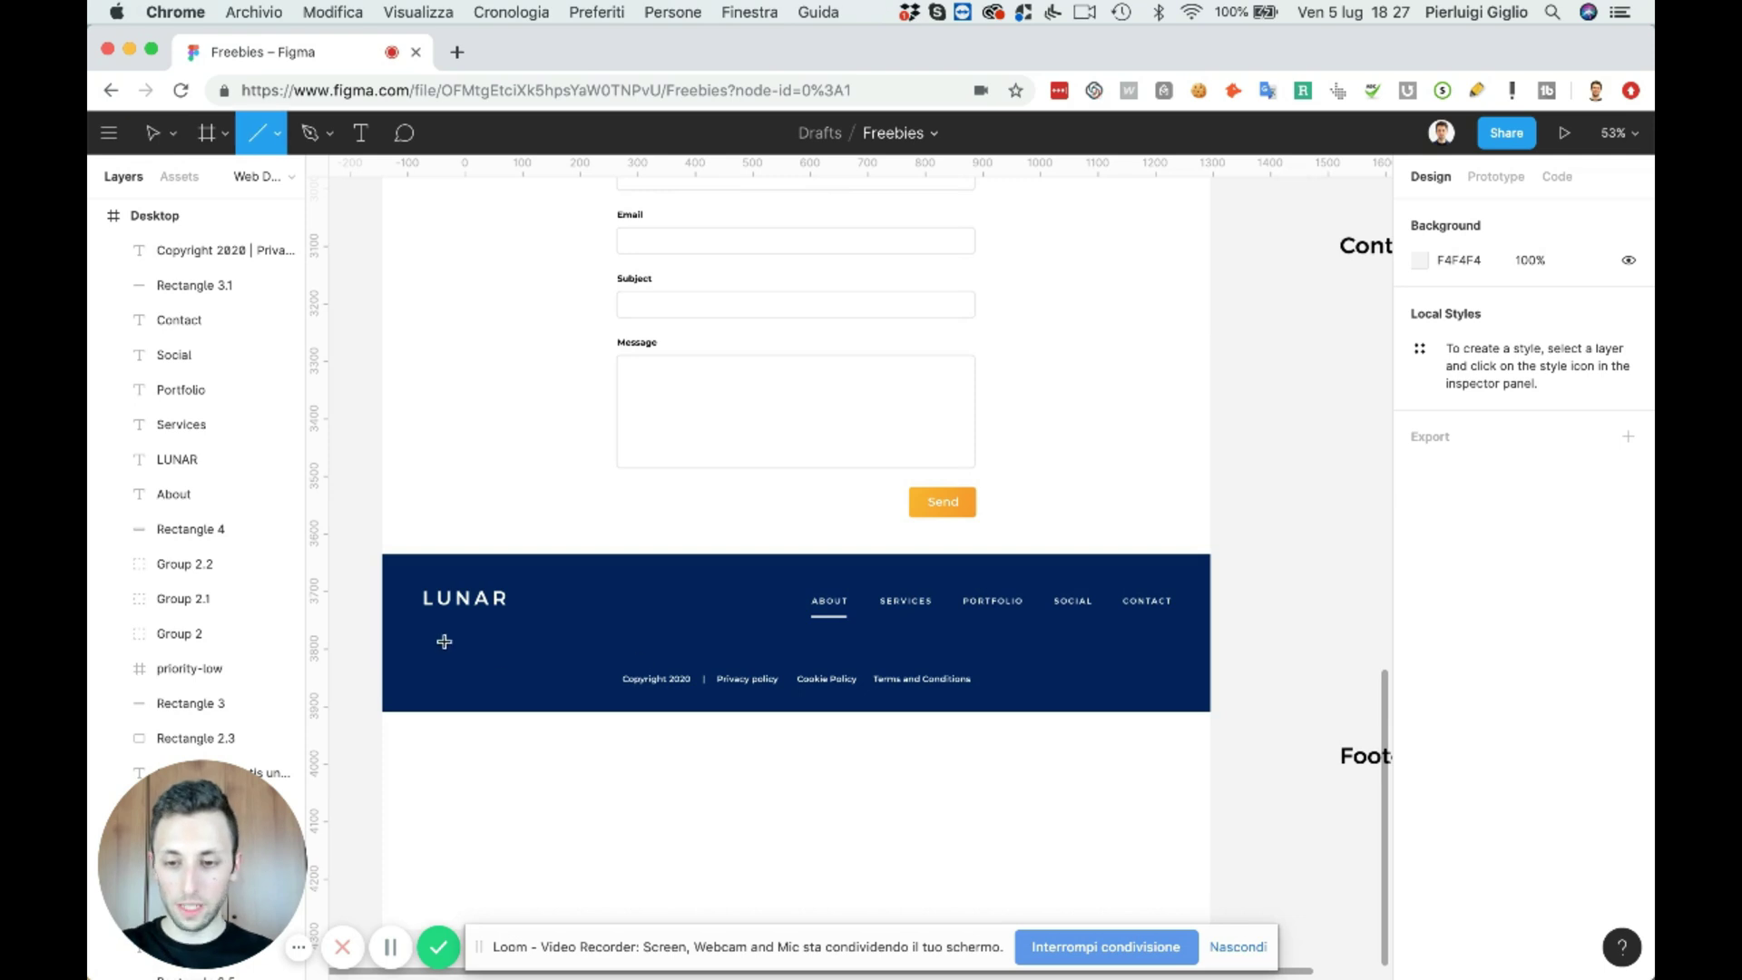
scroll(445, 626, "up", 3)
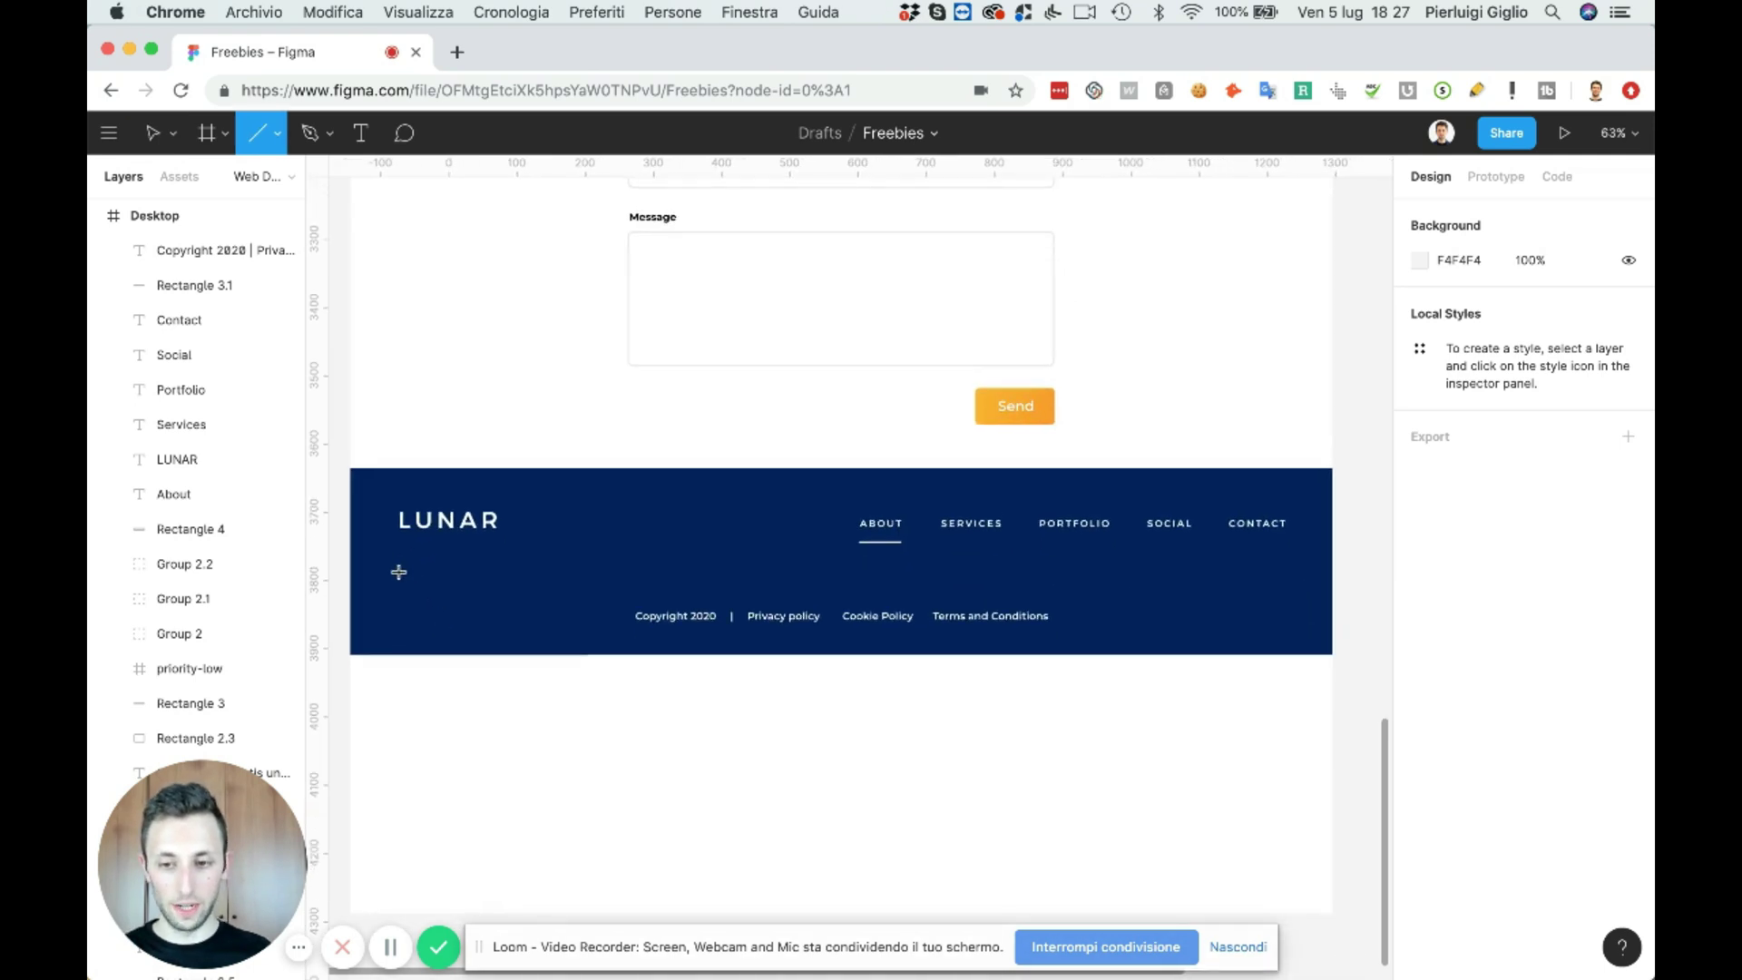
left_click_drag(398, 572, 1286, 573)
key("shift+Down")
key("super+alt+v")
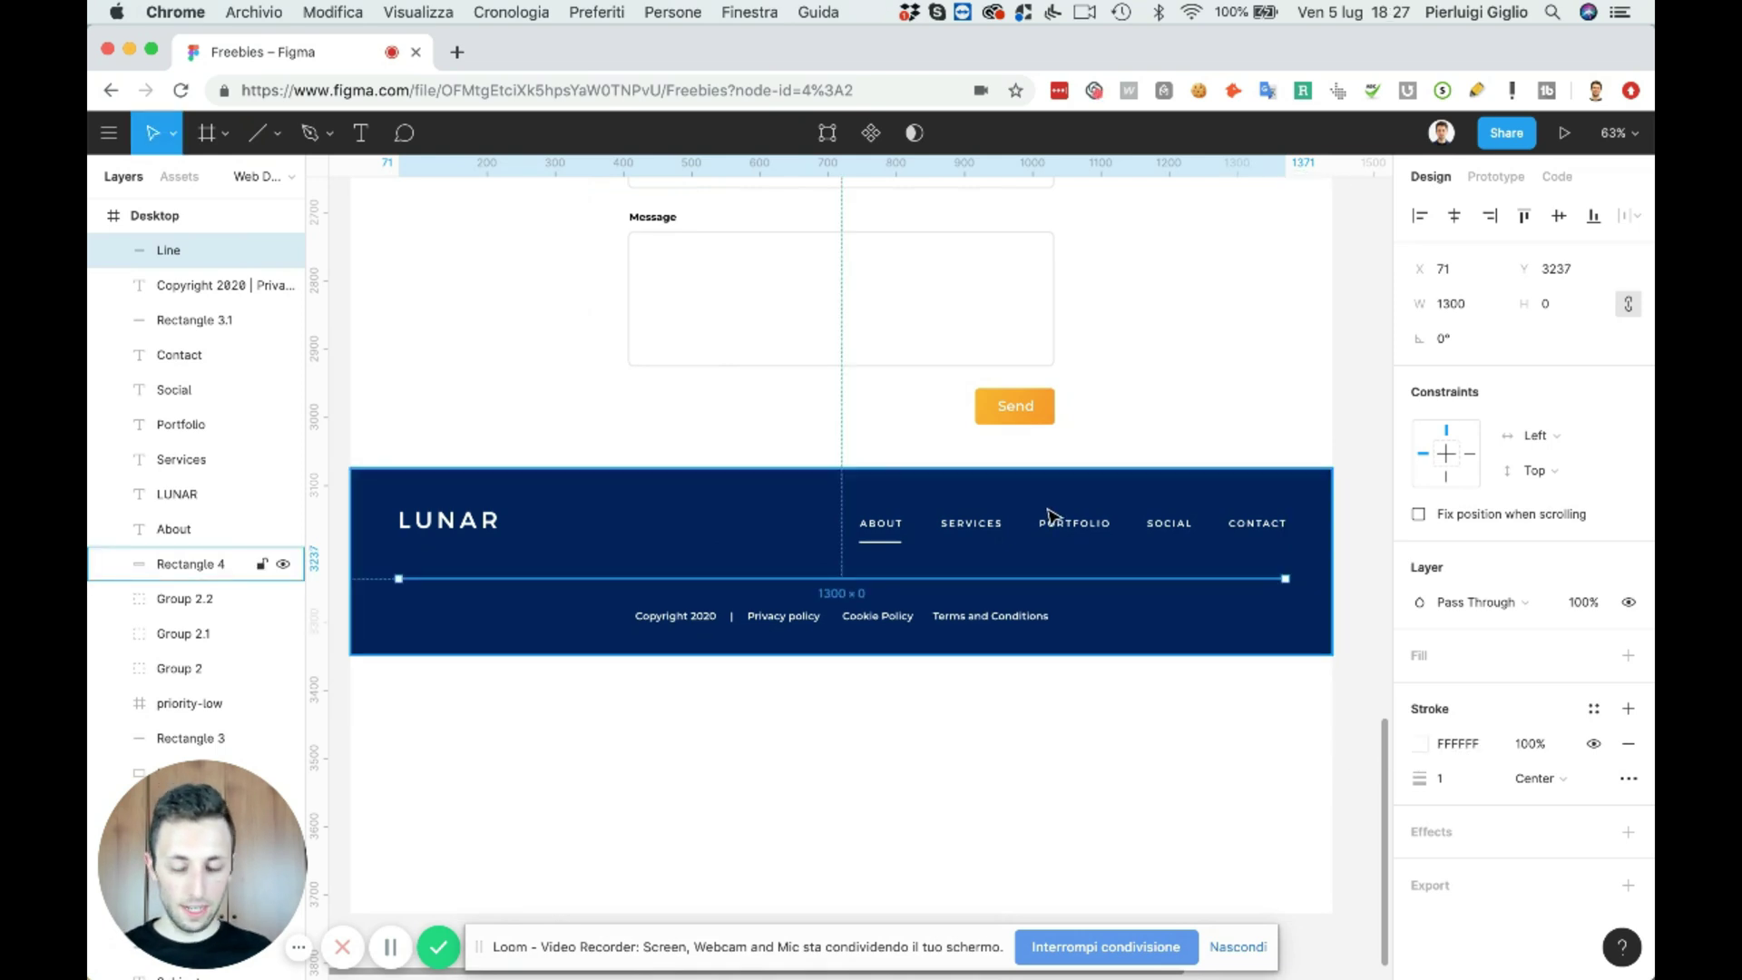
key("5")
key("3")
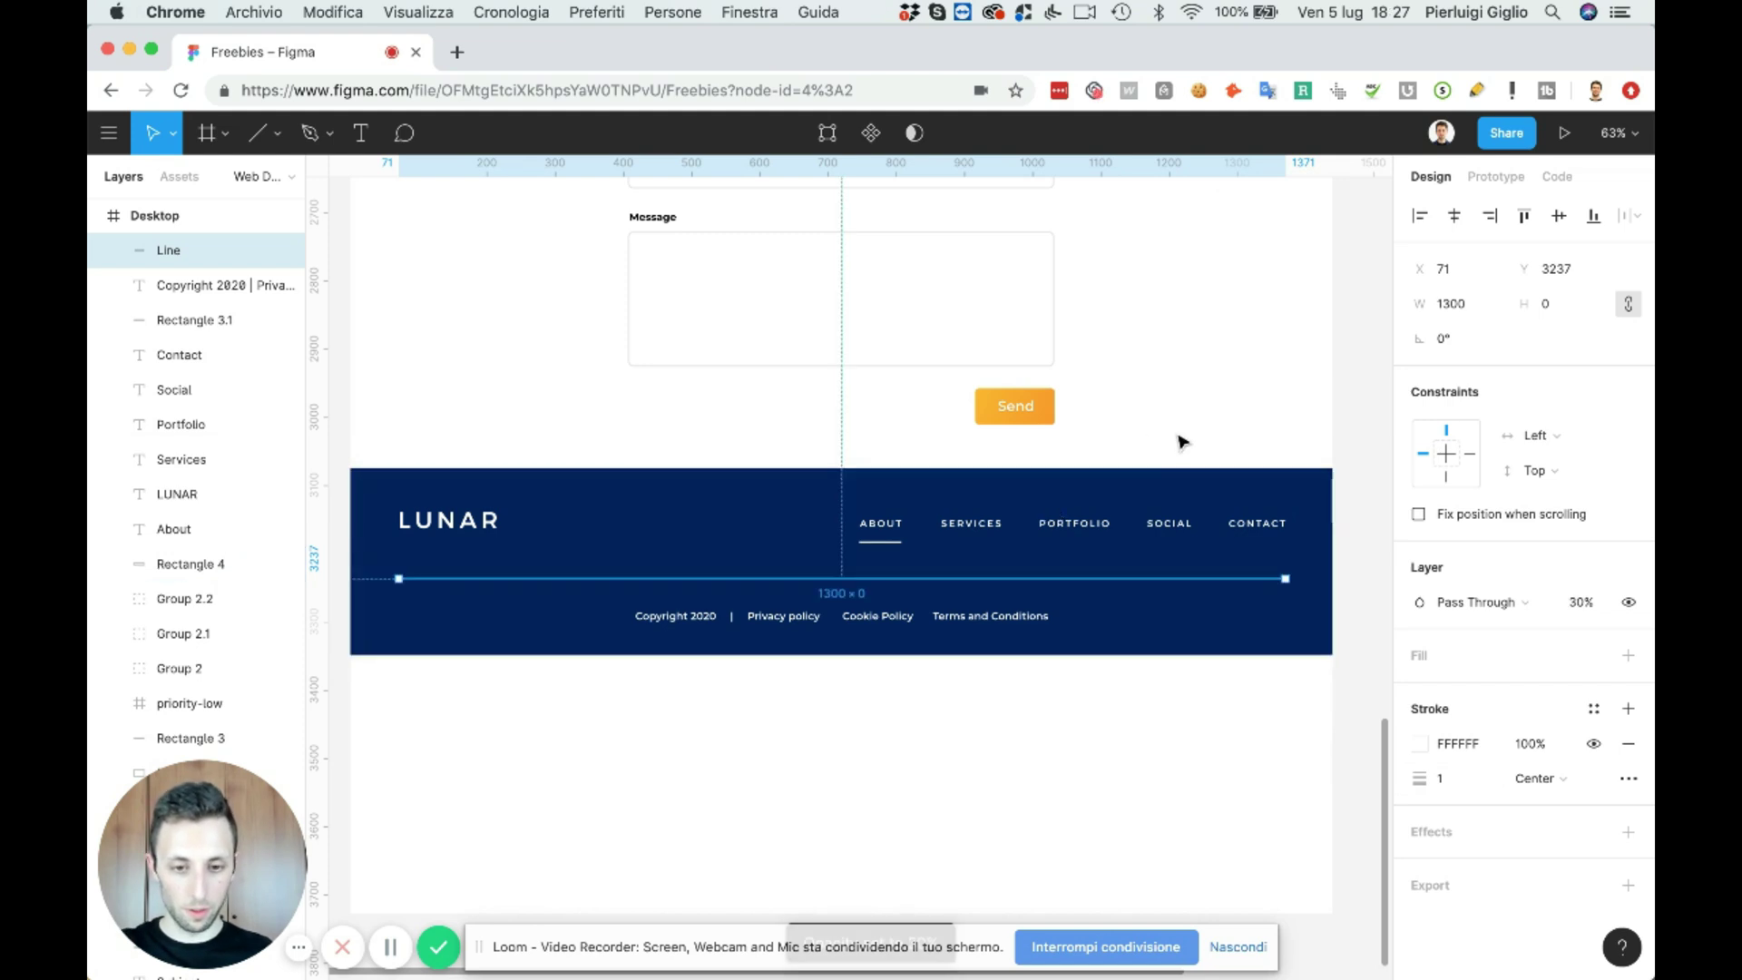
key("2")
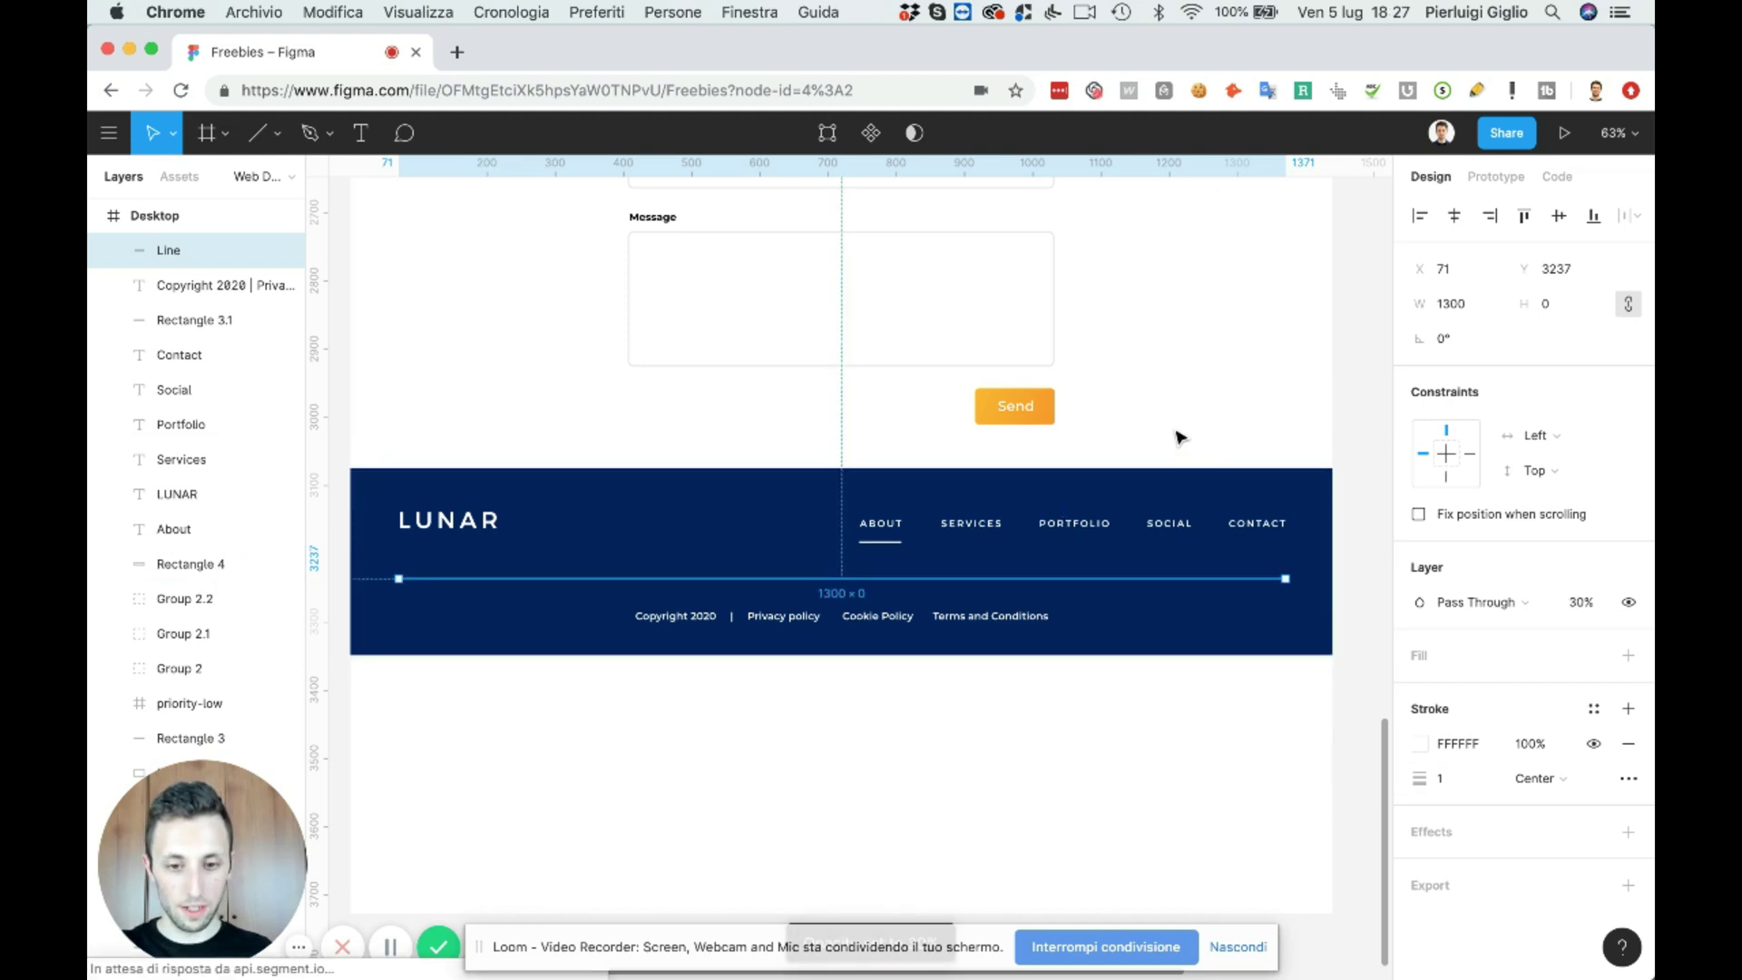
left_click(1179, 438)
scroll(739, 533, "up", 5)
scroll(525, 505, "up", 7)
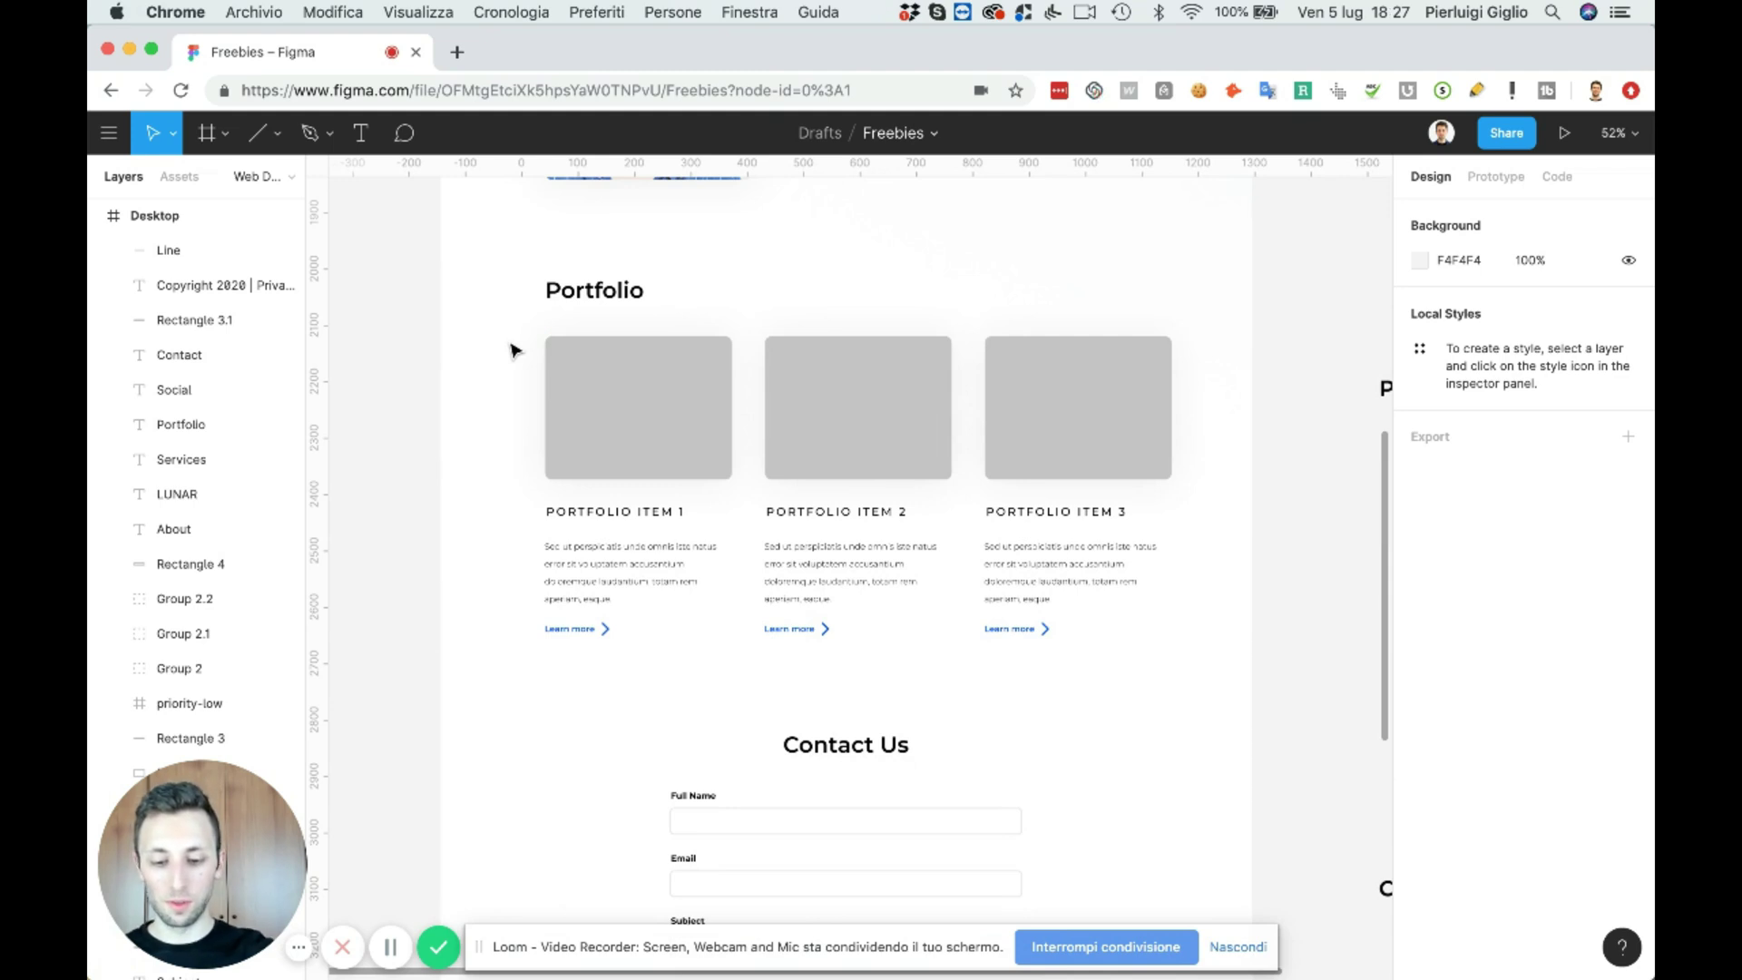
- Load the UI8 author profile page in a new browser tab
key("super+t")
type("ui8.net/affiliate")
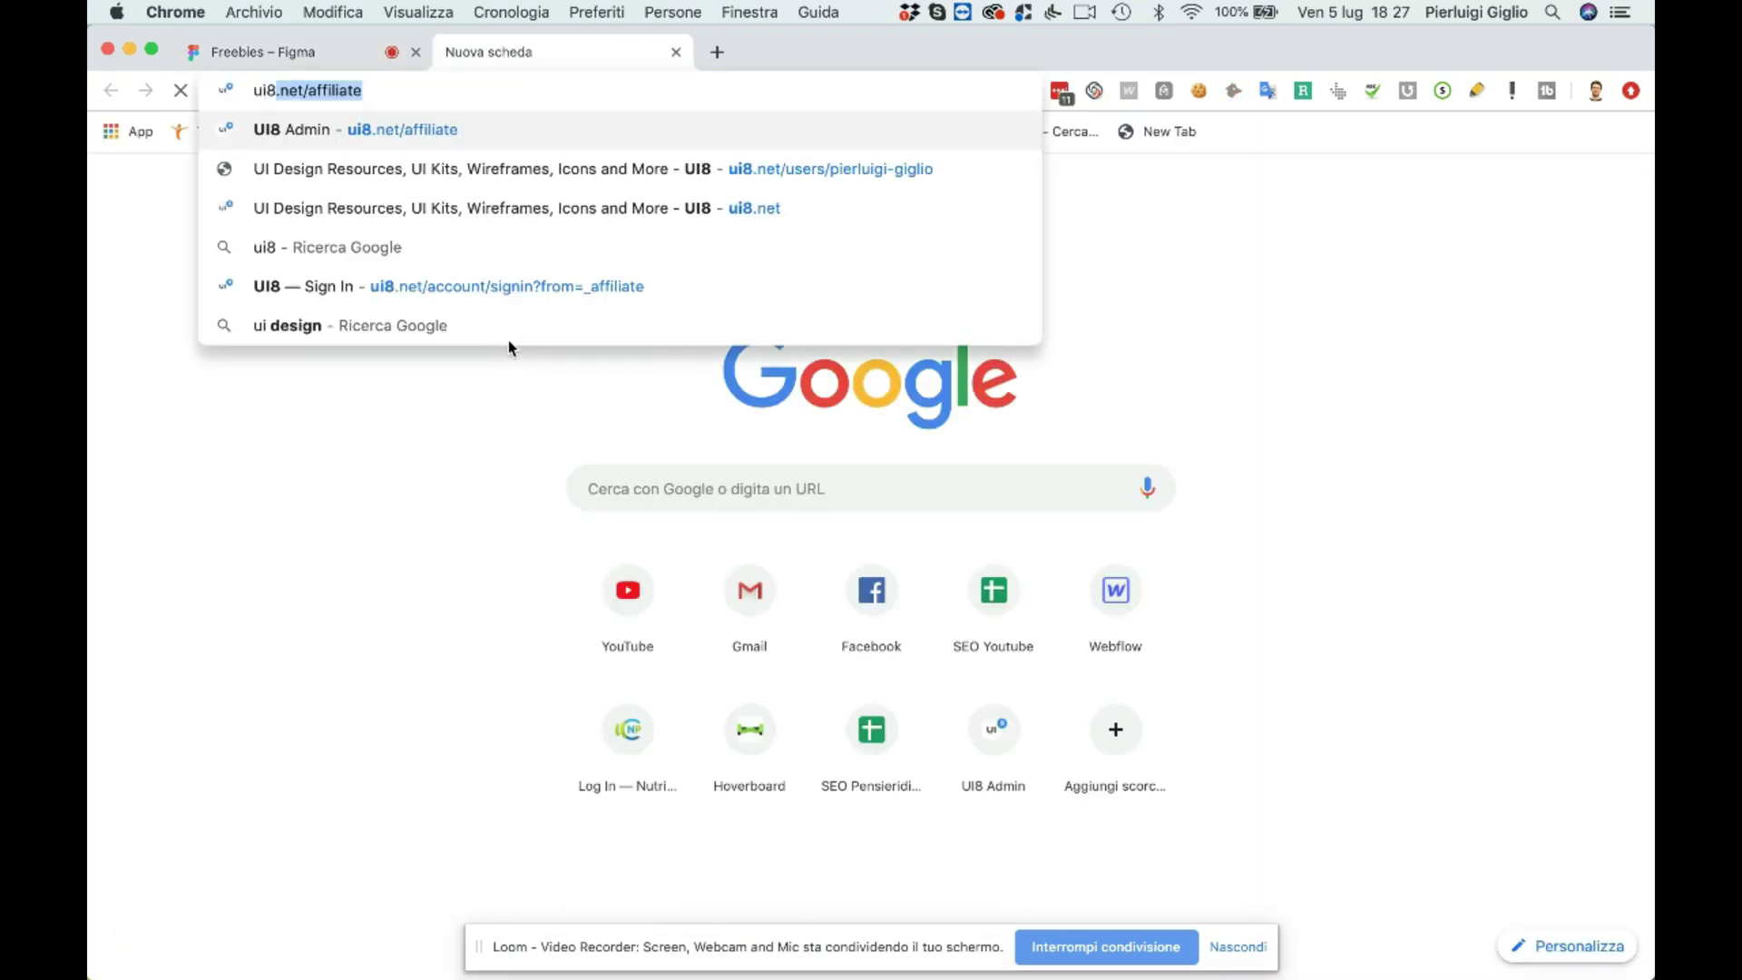
key("Right")
key("Down")
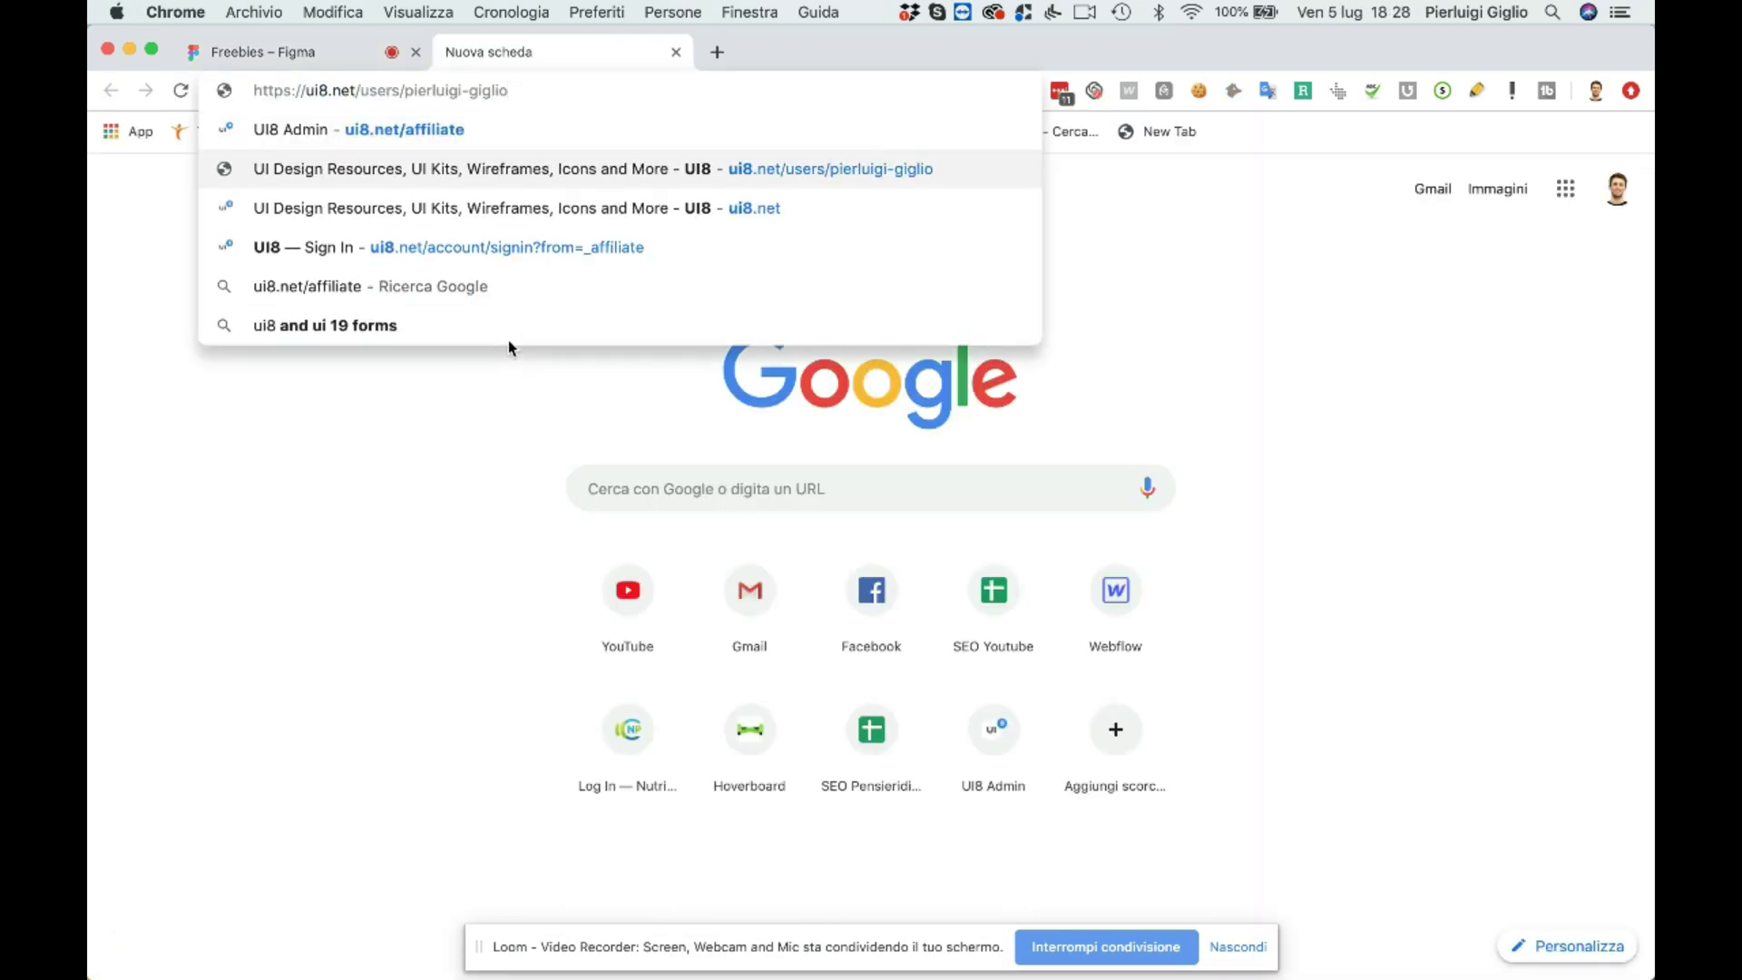
key("Return")
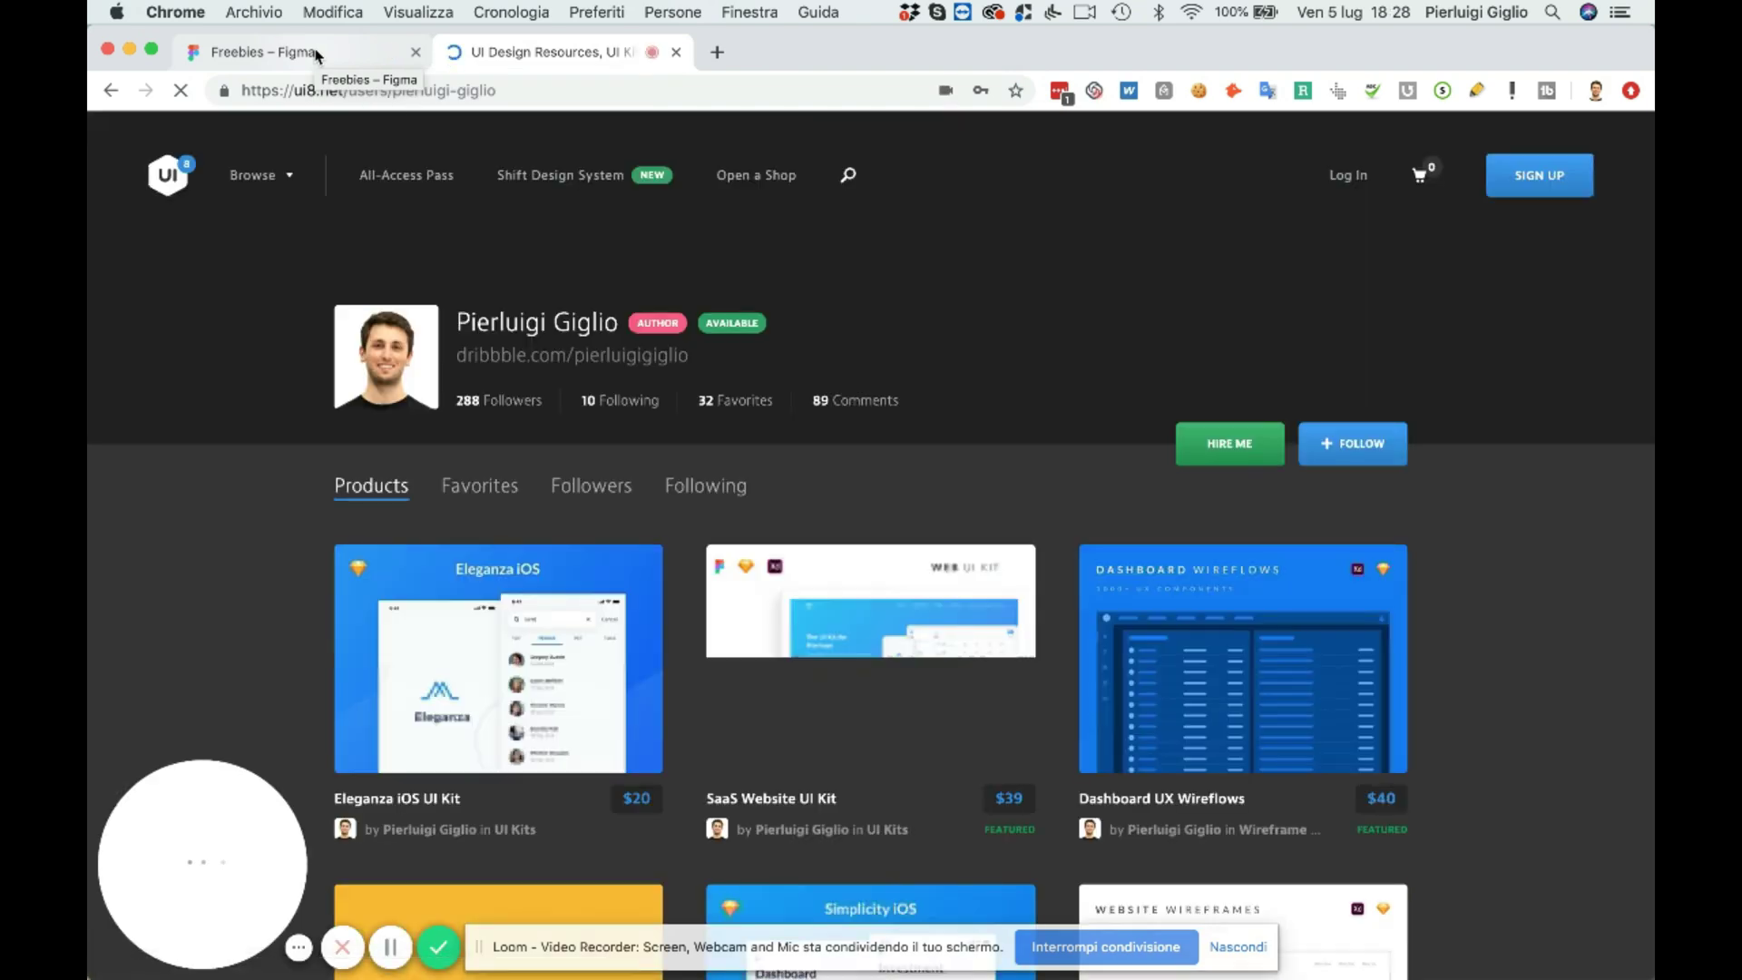
- Browse the profile's products and open the SaaS Website UI Kit page
scroll(774, 413, "down", 3)
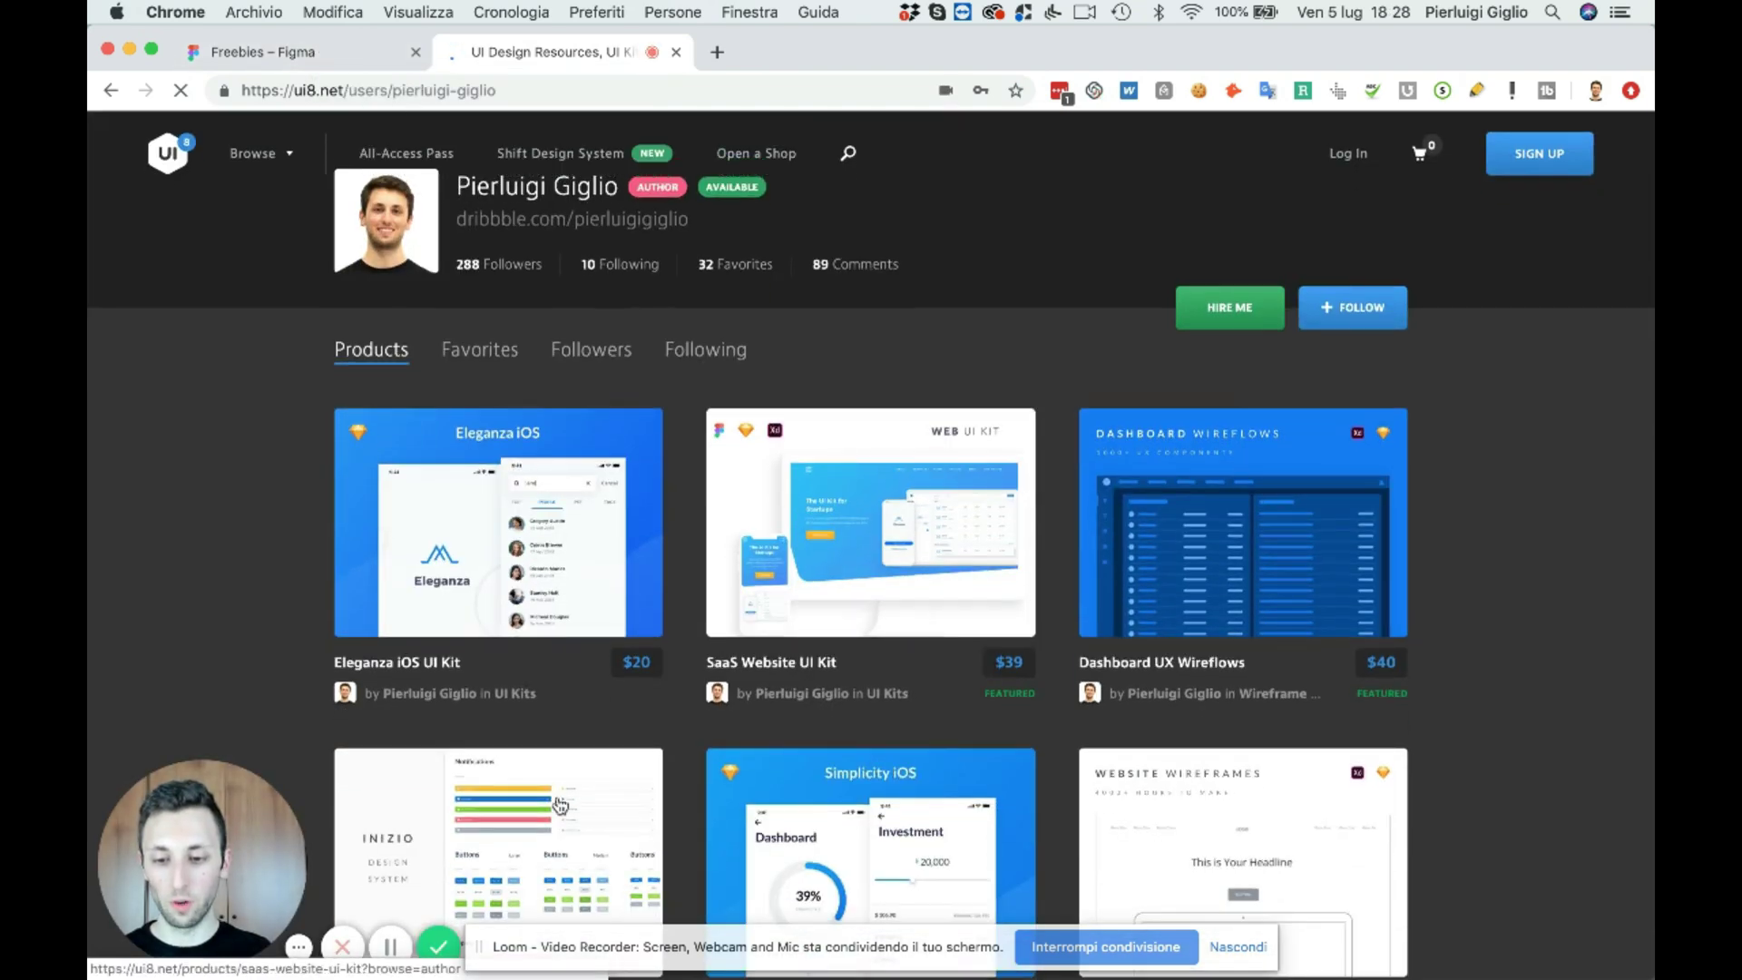
scroll(560, 805, "down", 1)
scroll(1017, 429, "up", 3)
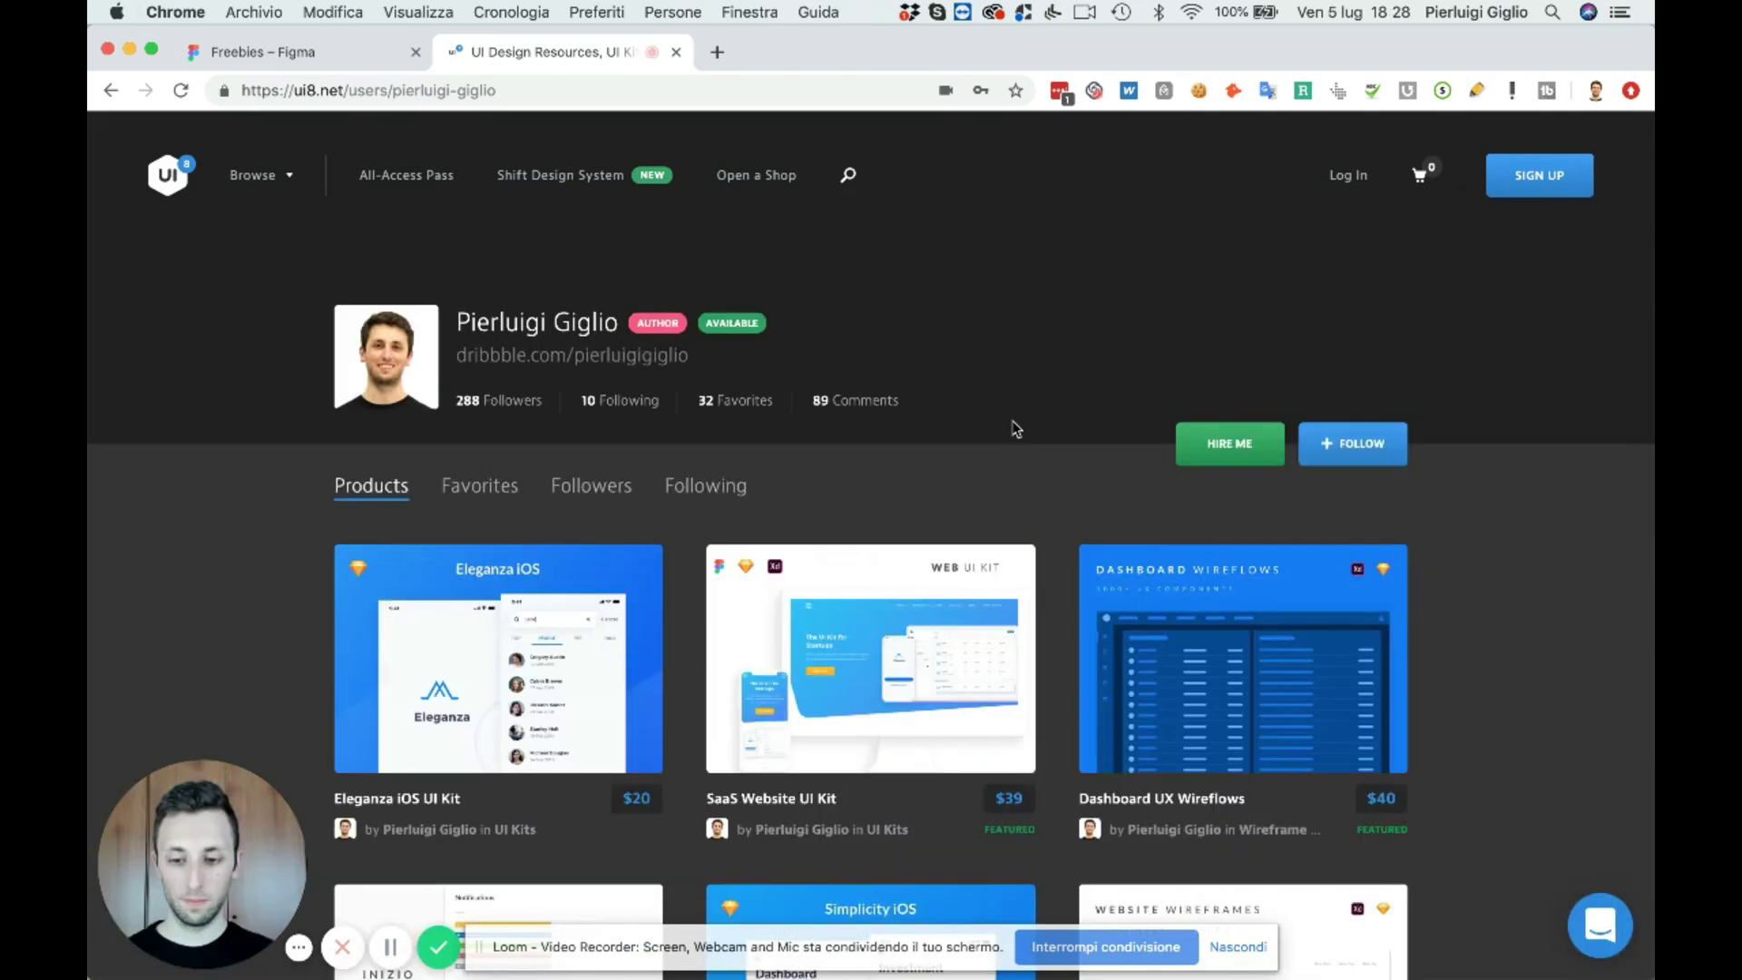
scroll(1017, 430, "down", 2)
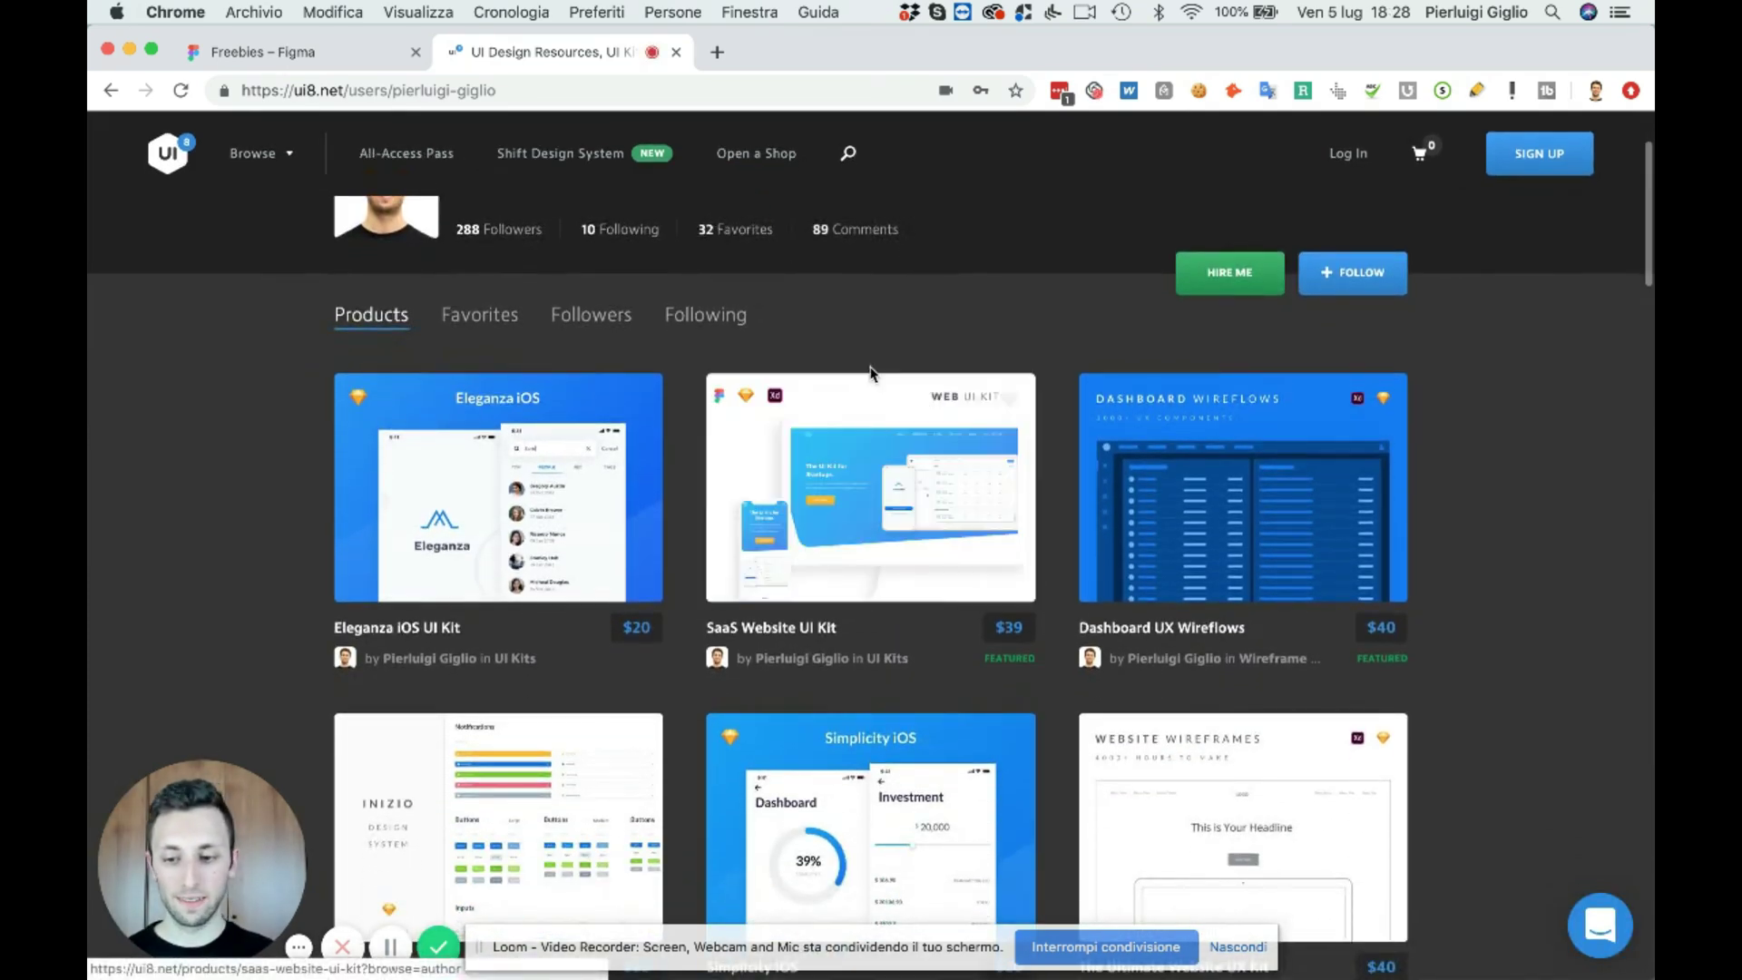
scroll(953, 416, "down", 1)
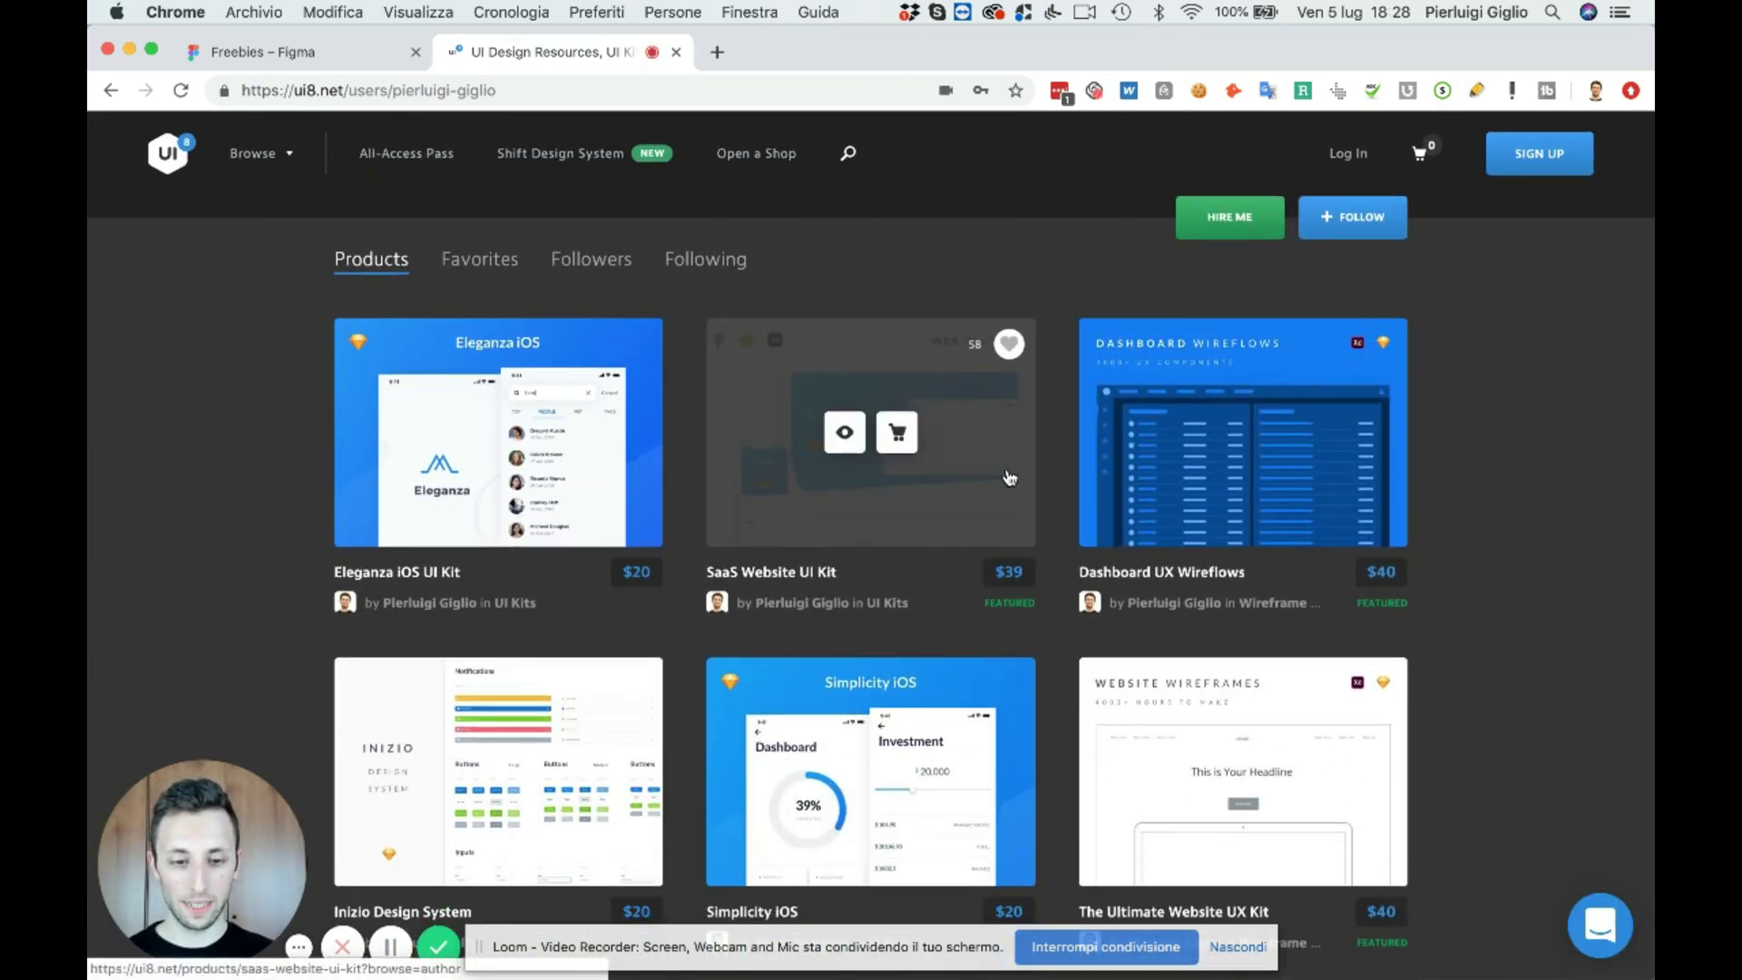
left_click(849, 428)
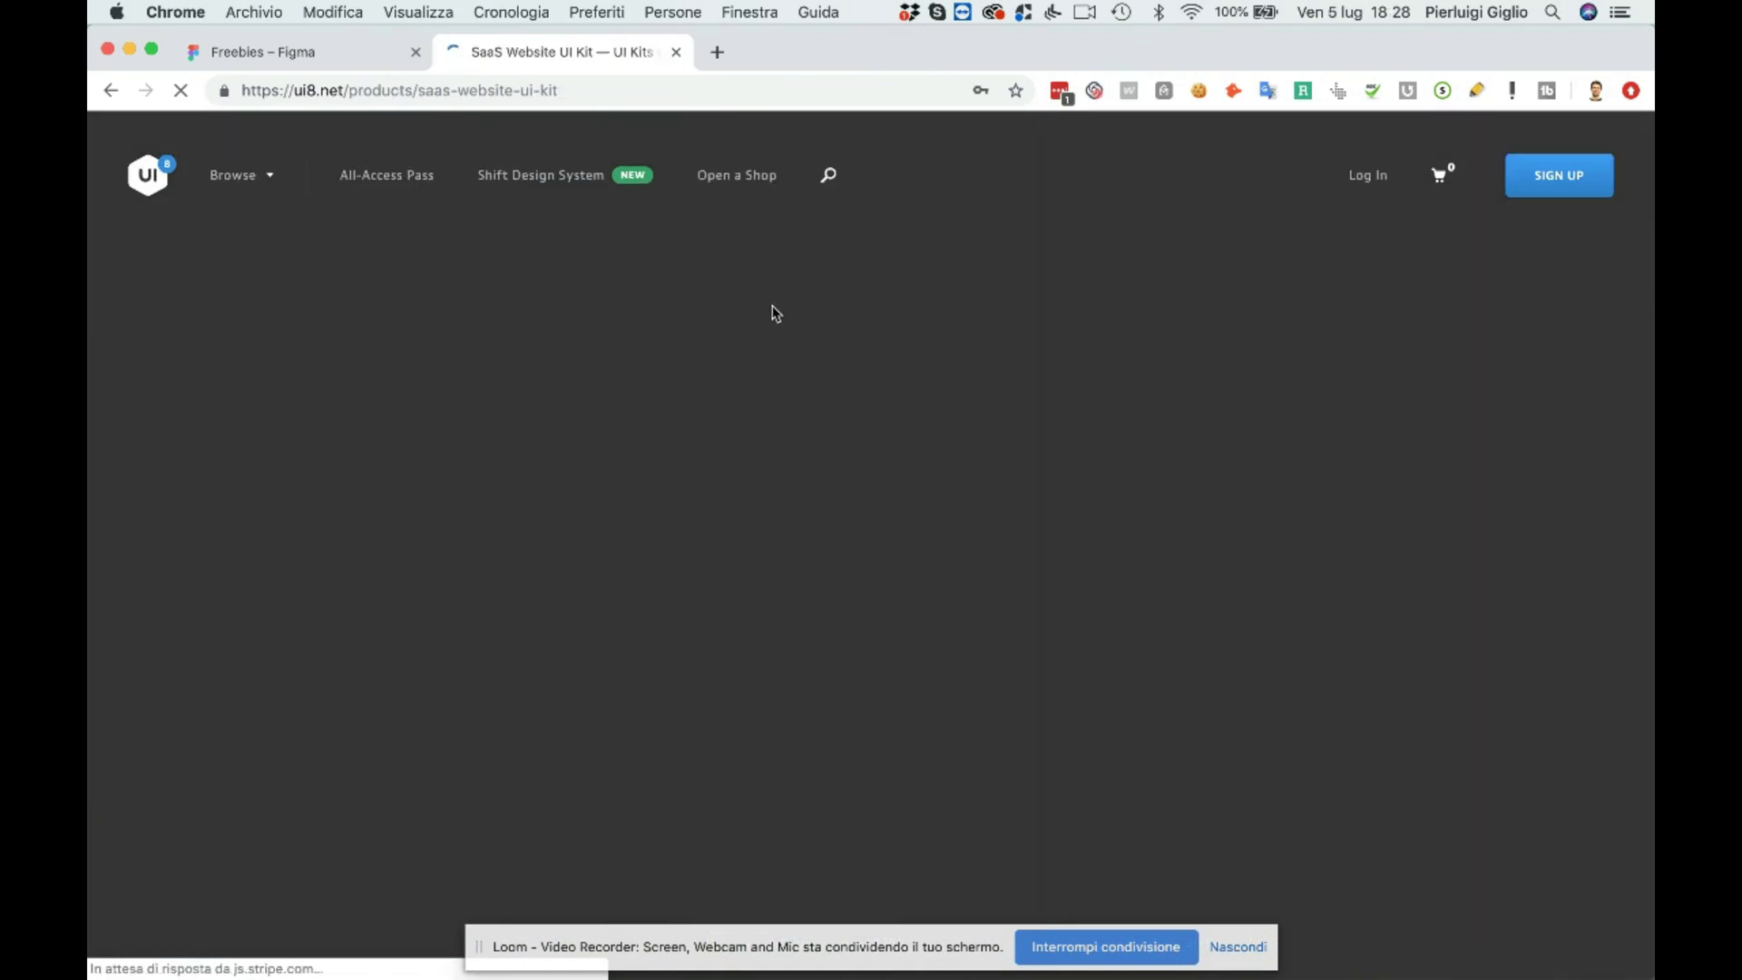
scroll(771, 311, "down", 5)
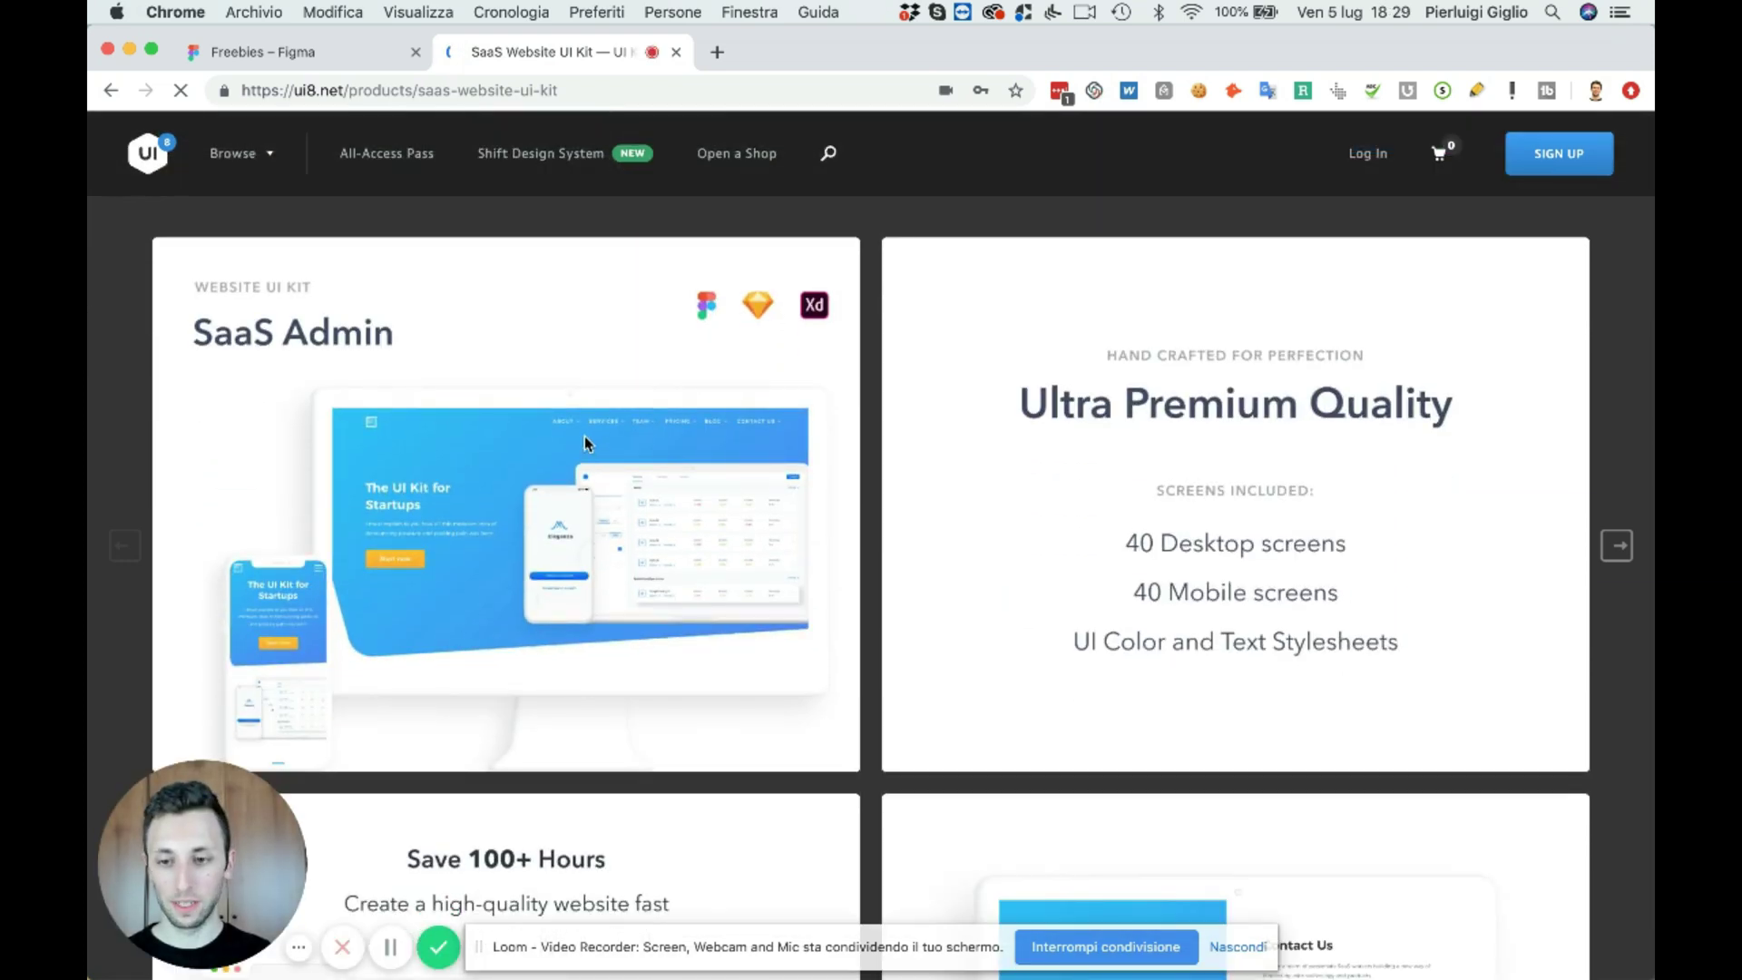
scroll(584, 436, "down", 1)
- Capture a 643 × 378 screenshot of the SaaS Admin preview to the clipboard, then return to Figma
key("super+space")
type("loo")
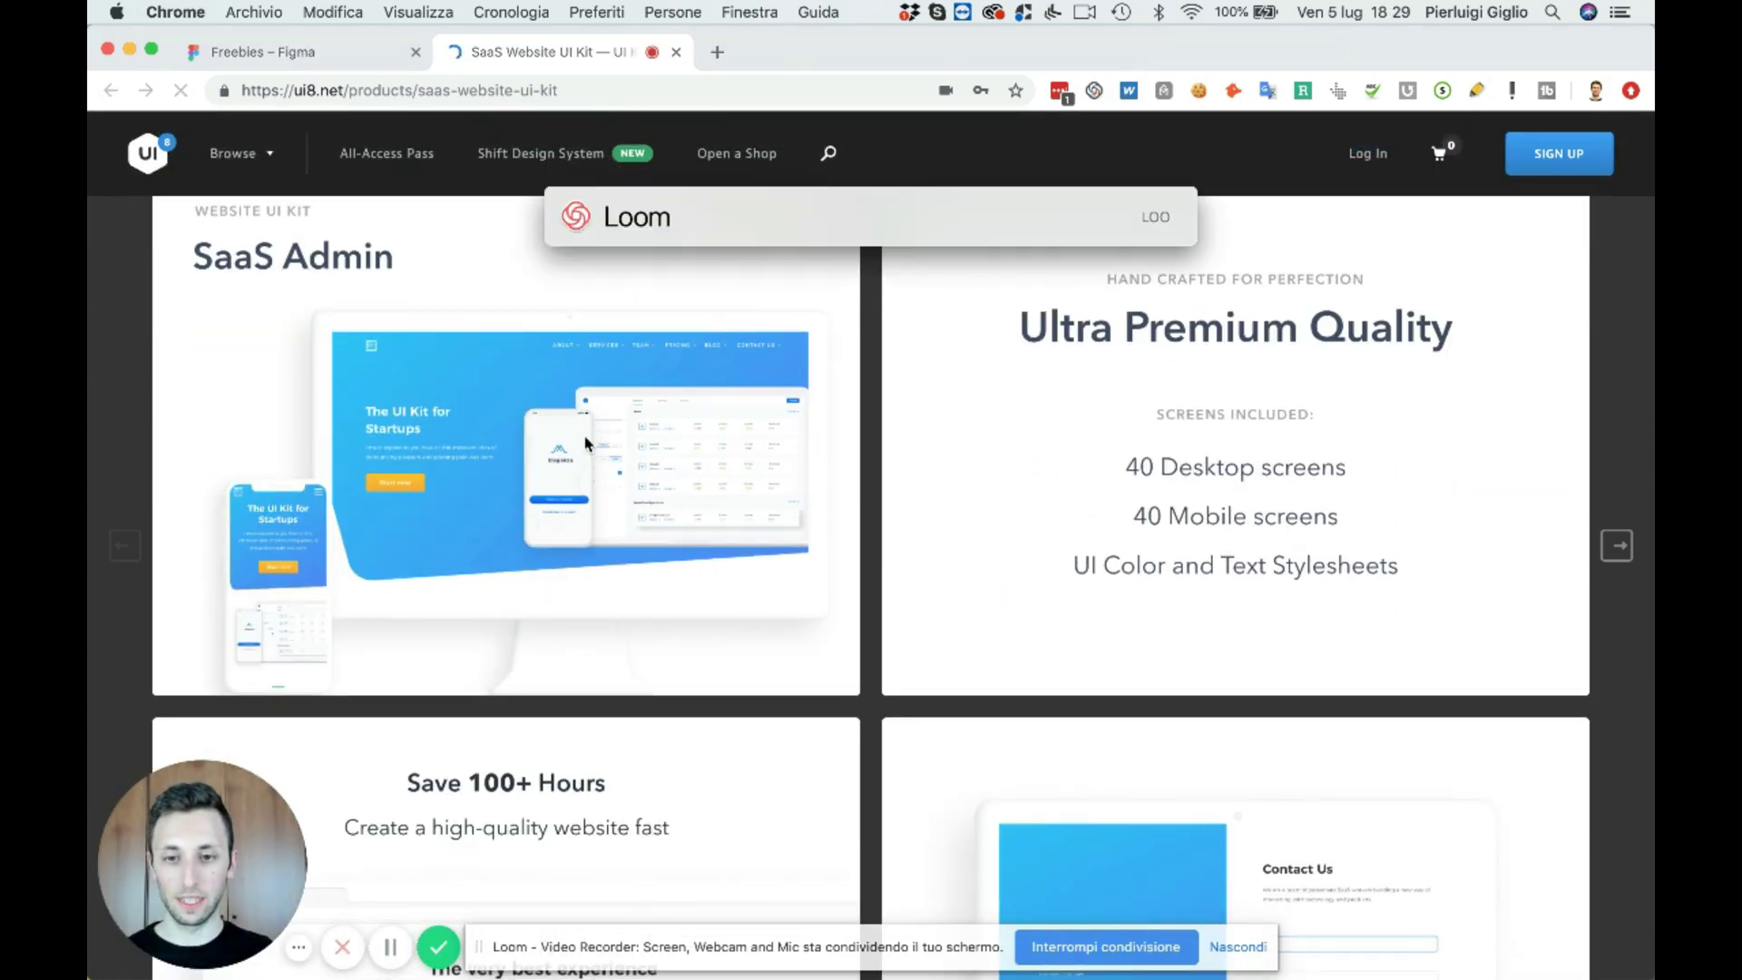
key("BackSpace")
key("BackSpace")
key("BackSpace")
type("sc")
key("Return")
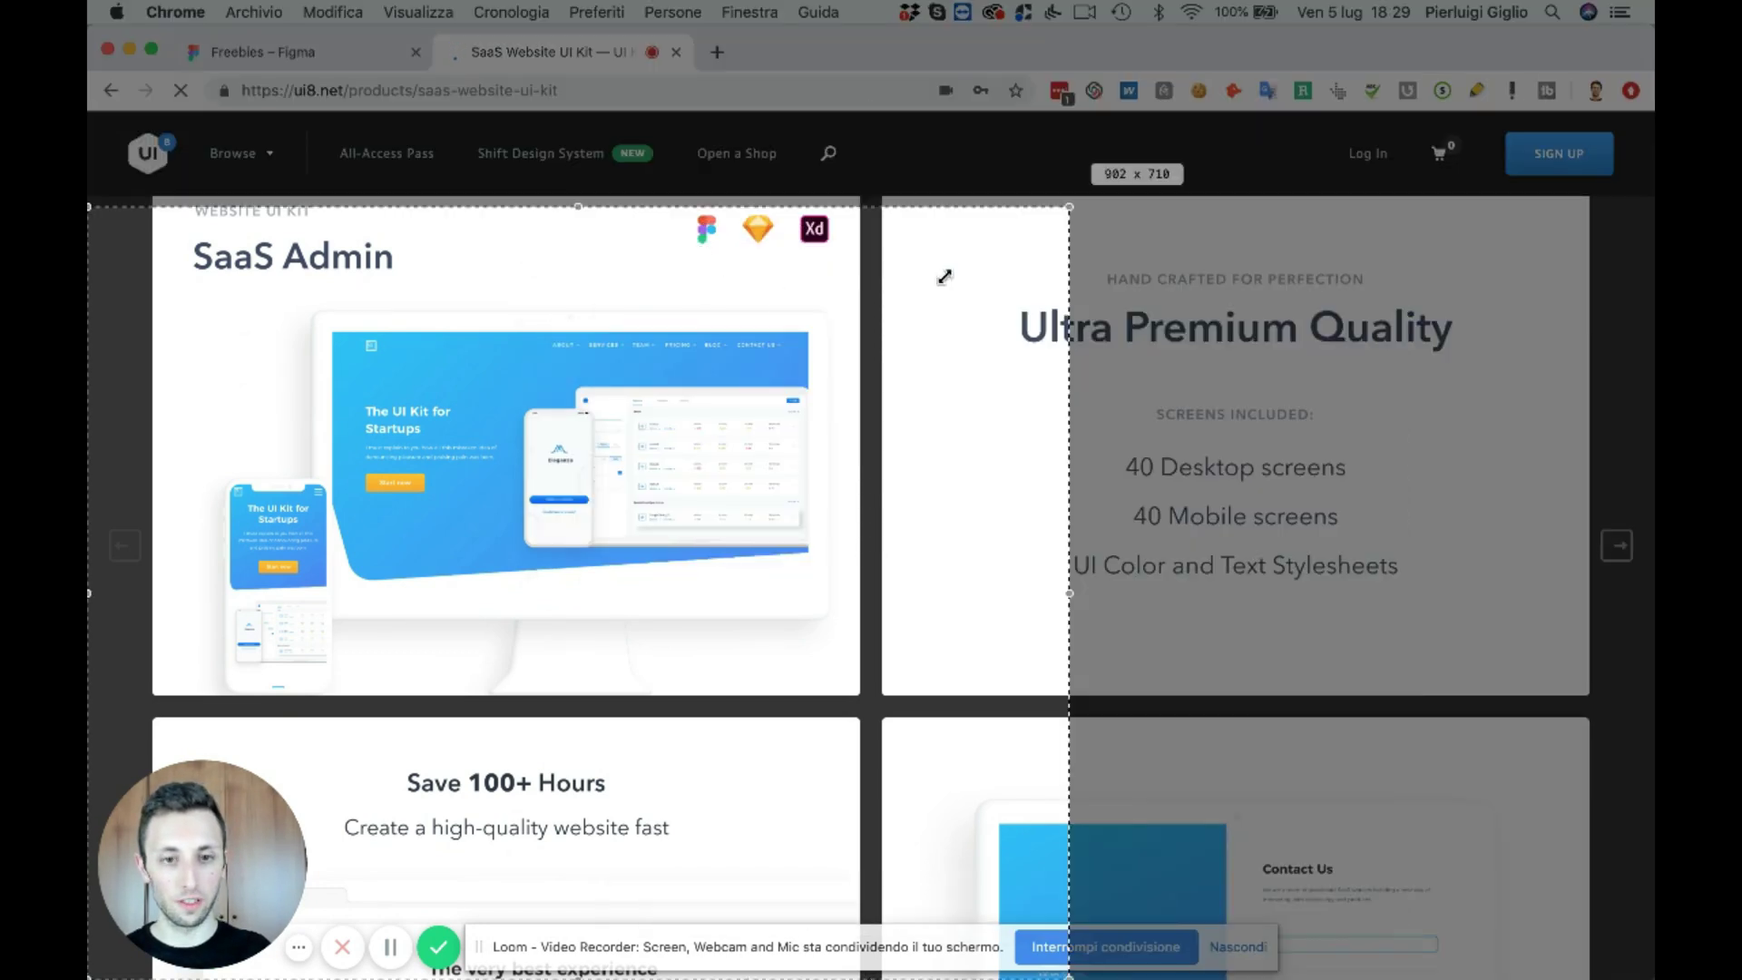
left_click_drag(855, 303, 85, 700)
left_click_drag(470, 700, 472, 964)
left_click_drag(703, 380, 755, 357)
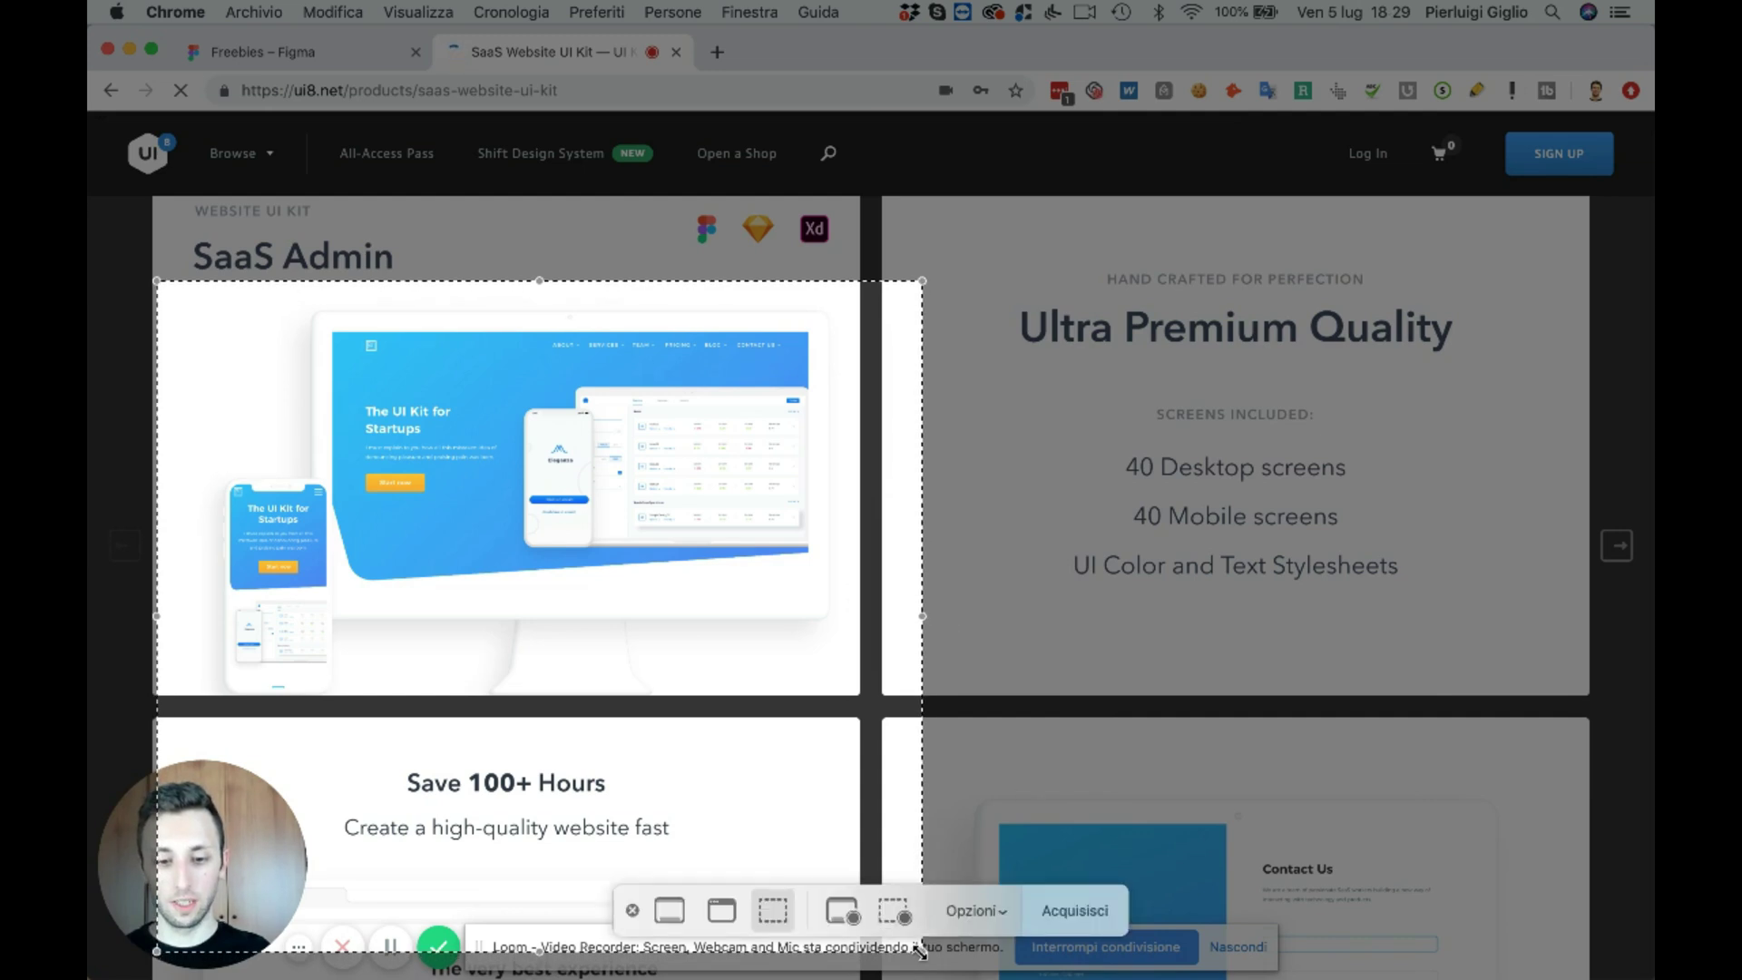
left_click_drag(921, 950, 855, 695)
key("Escape")
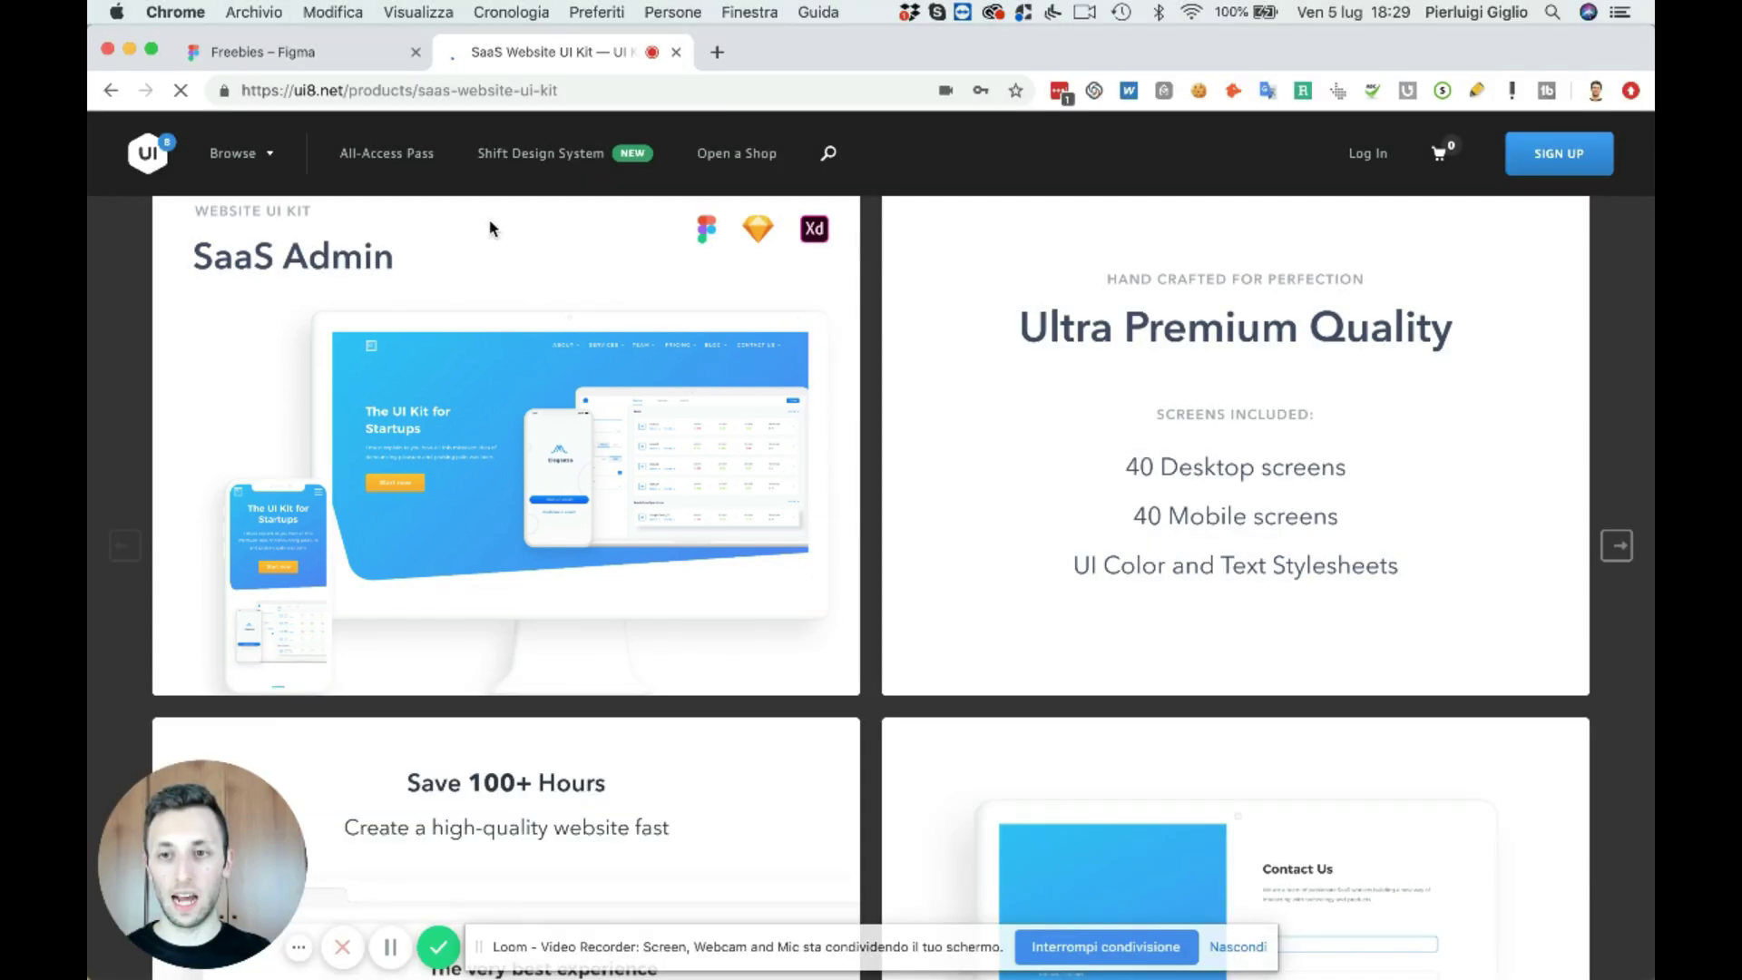
left_click(325, 65)
scroll(693, 390, "down", 1)
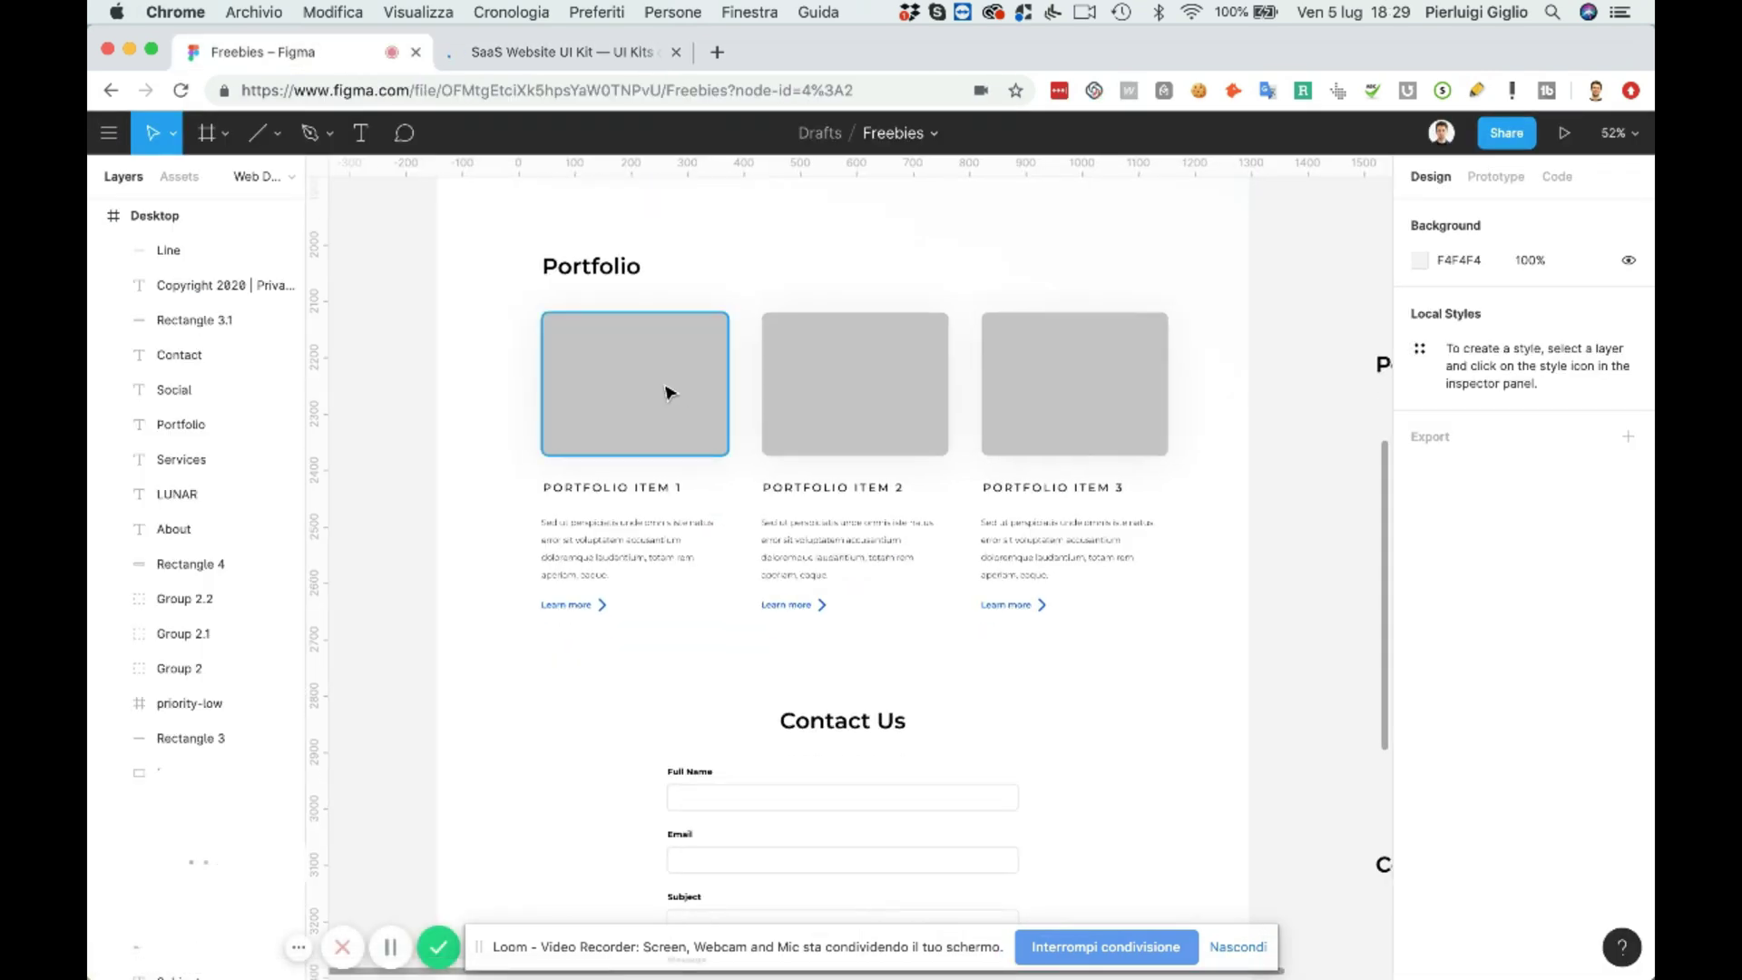
- Paste the SaaS Admin screenshot over Rectangle 2.1, size it to 450 × 264, and select both
left_click(665, 392)
scroll(665, 392, "up", 3)
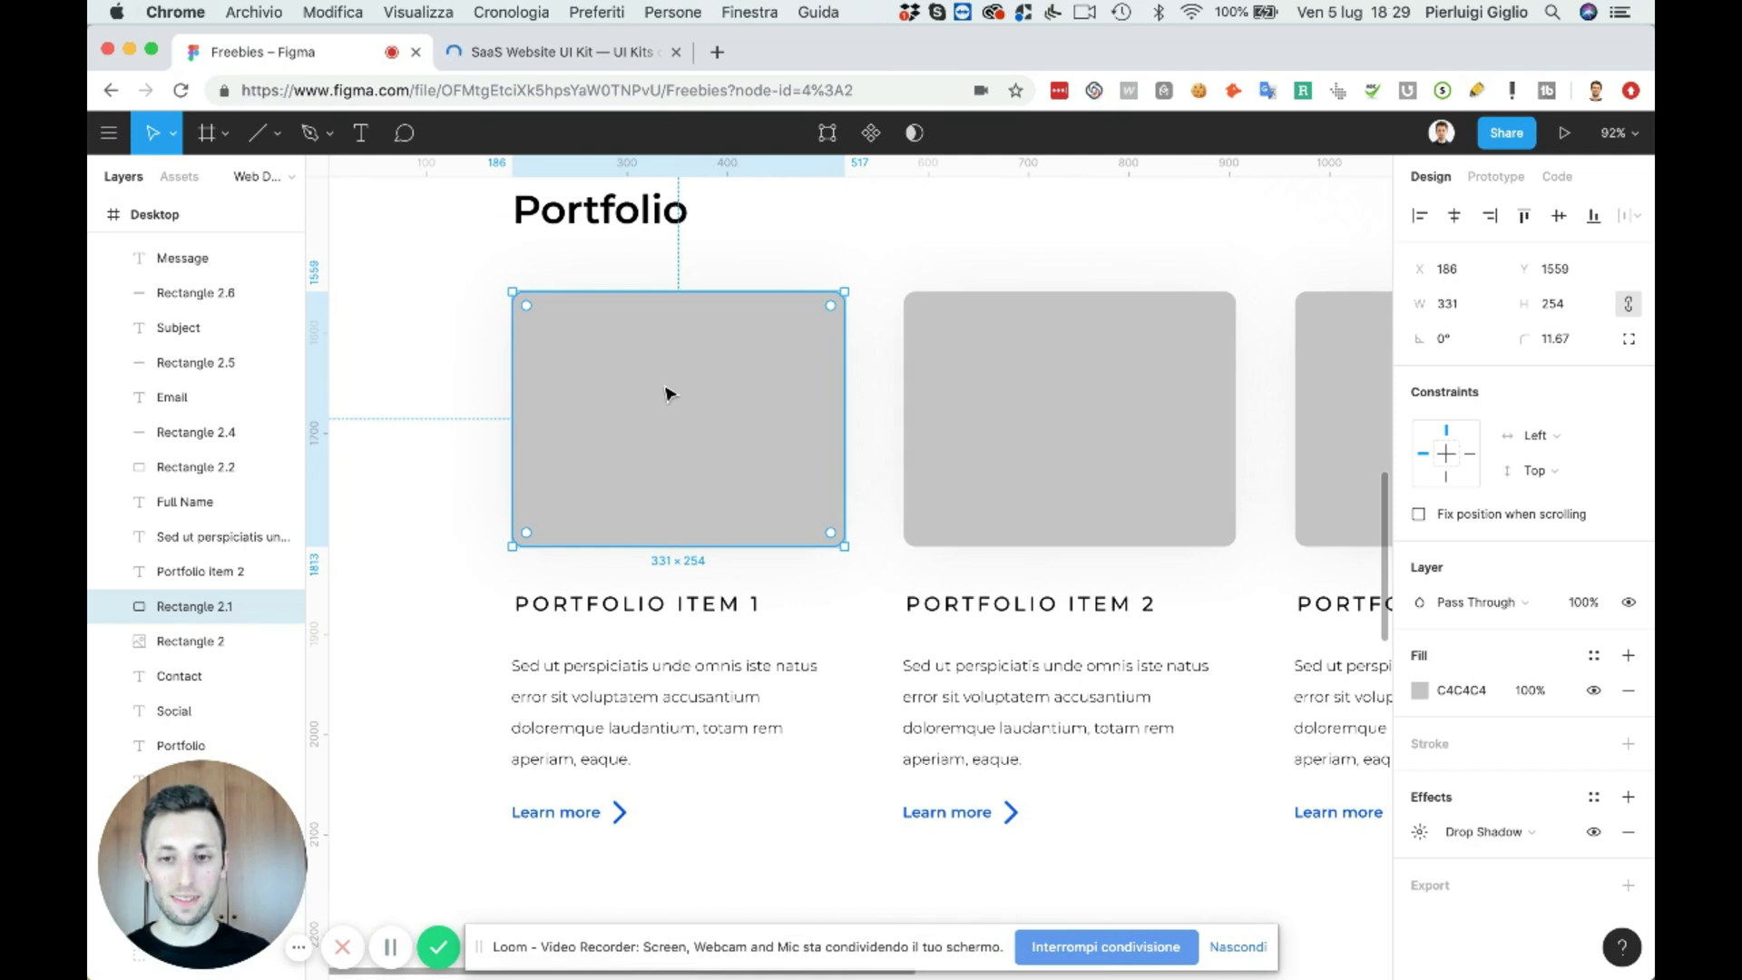
key("super+v")
scroll(668, 392, "down", 5)
left_click_drag(1046, 638, 704, 413)
scroll(704, 413, "up", 2)
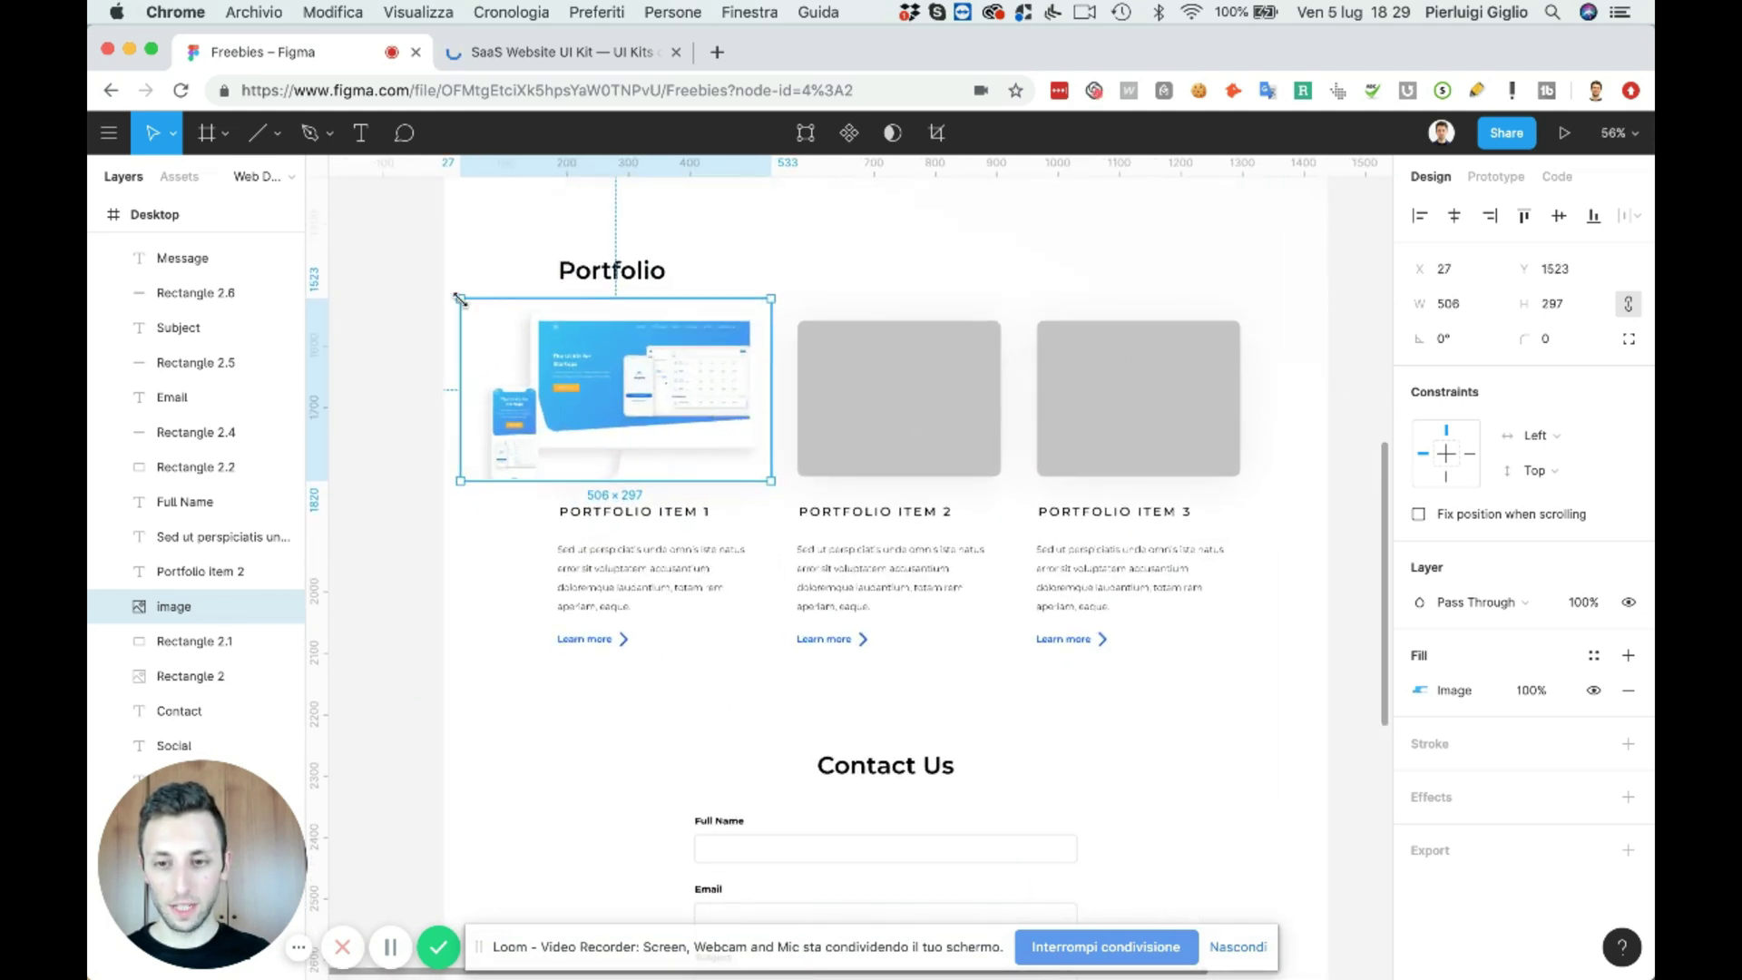
left_click_drag(461, 297, 538, 322)
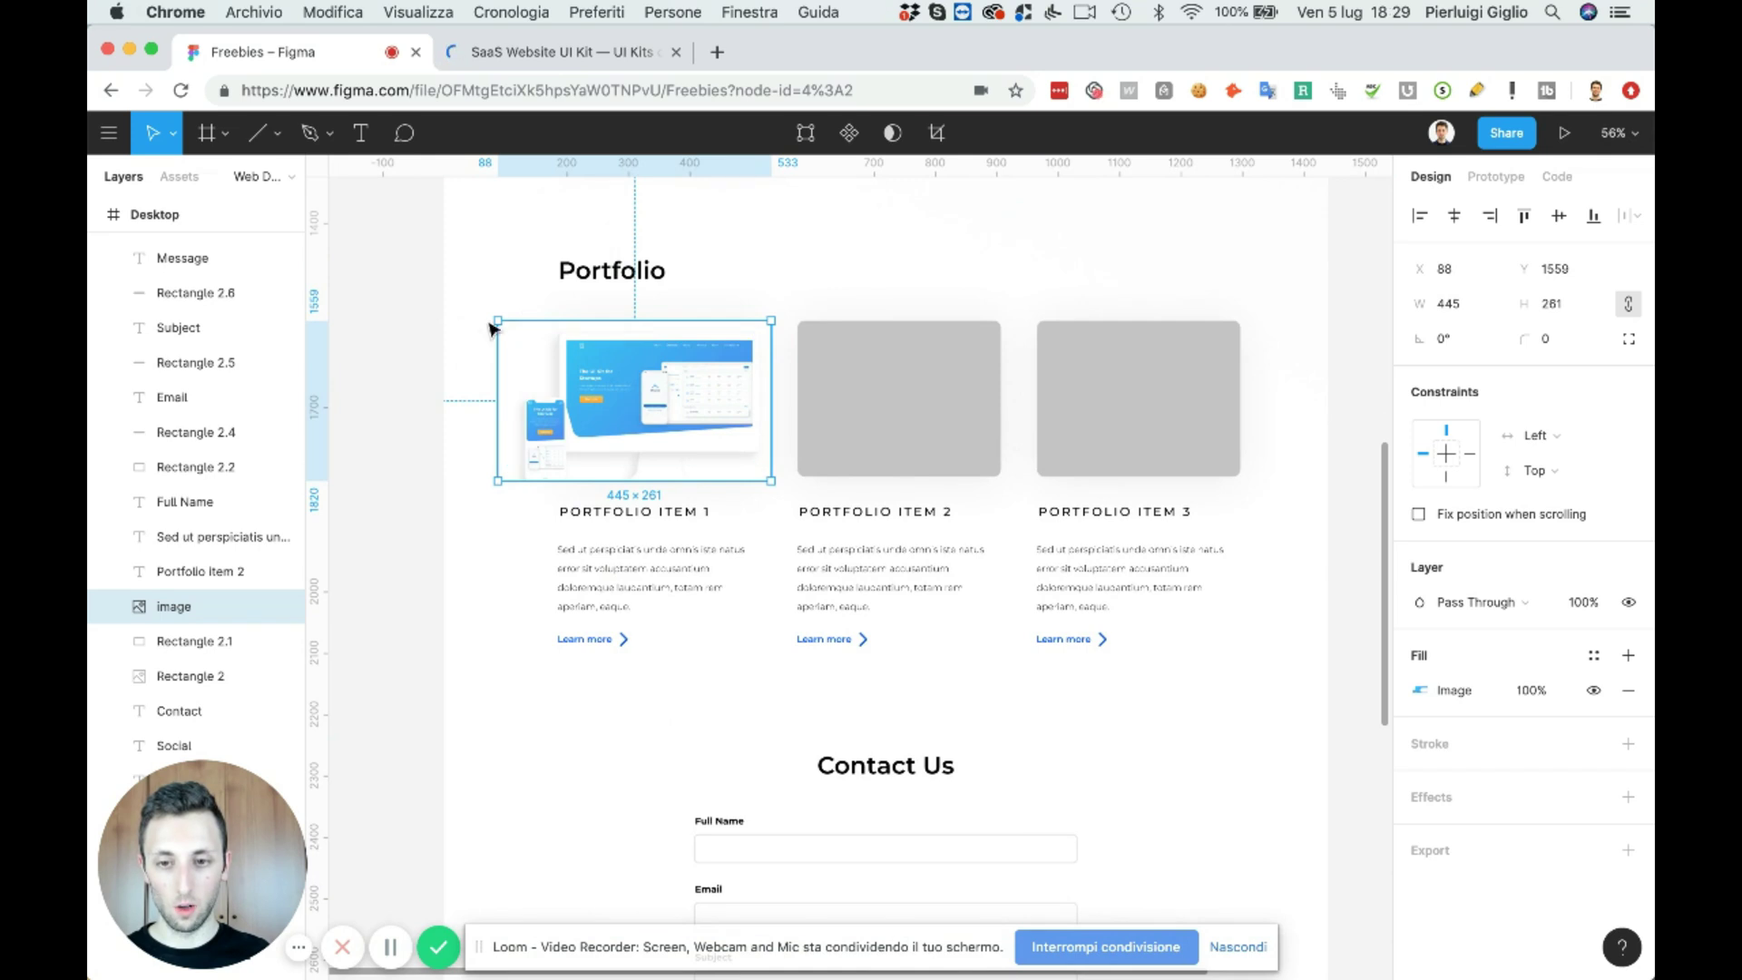
scroll(630, 340, "up", 2)
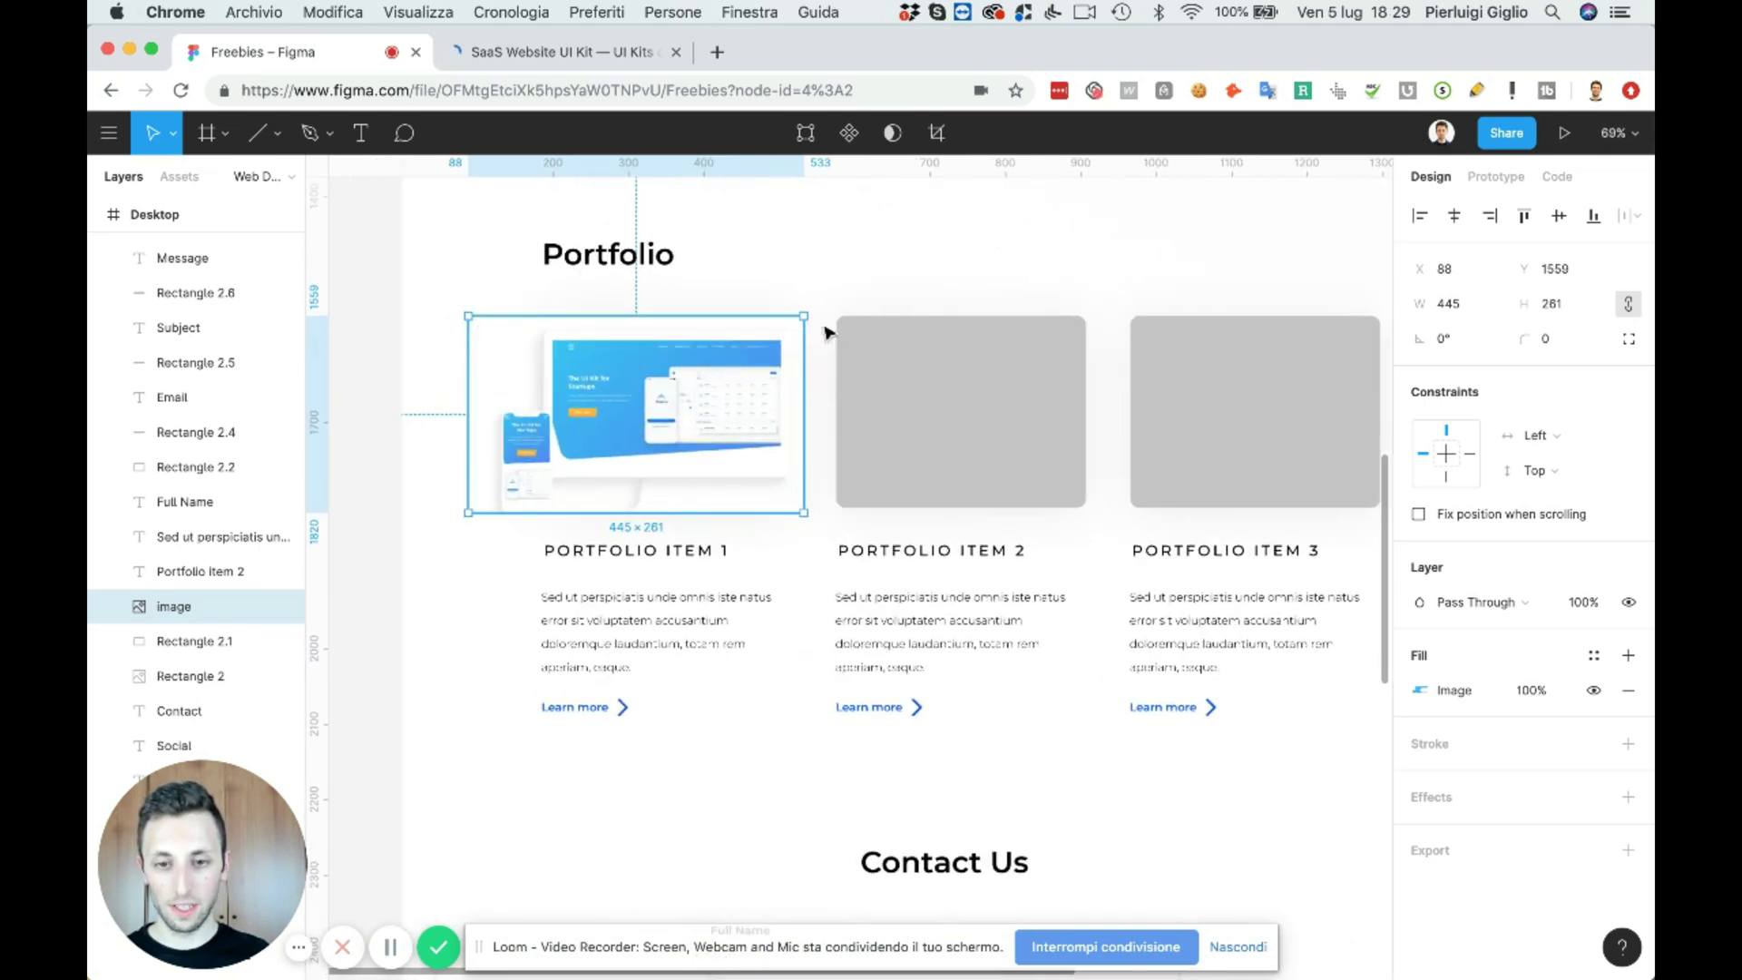
left_click_drag(804, 316, 807, 314)
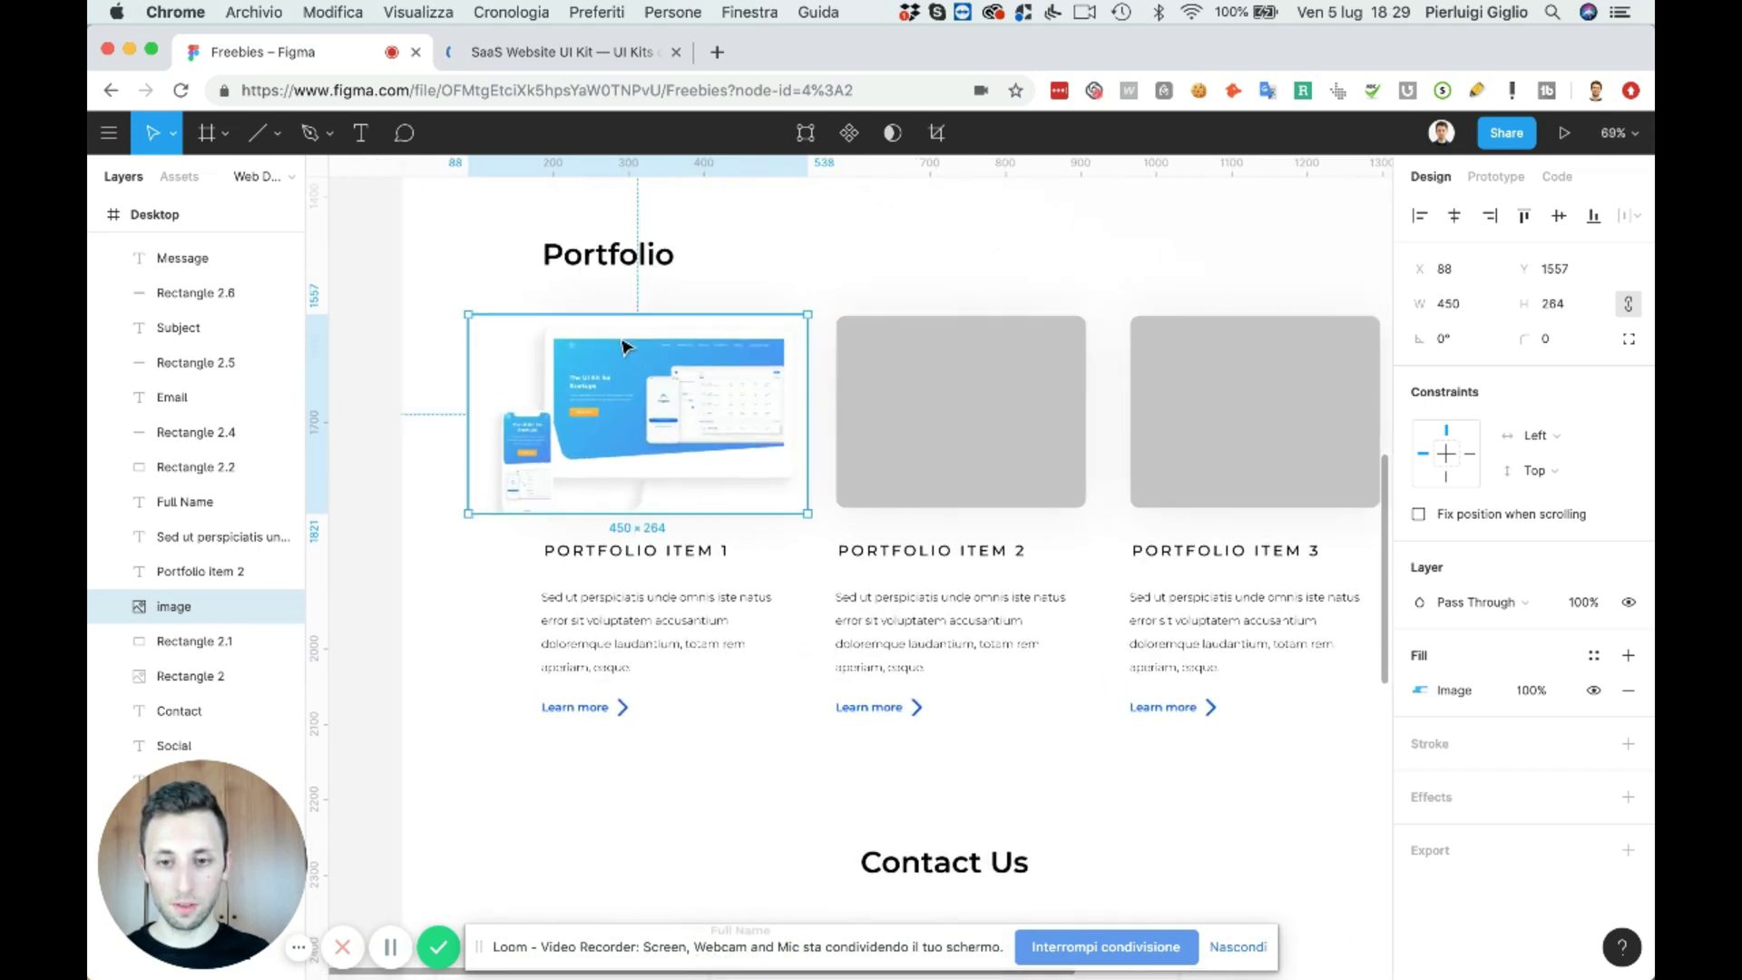
left_click_drag(420, 340, 742, 490)
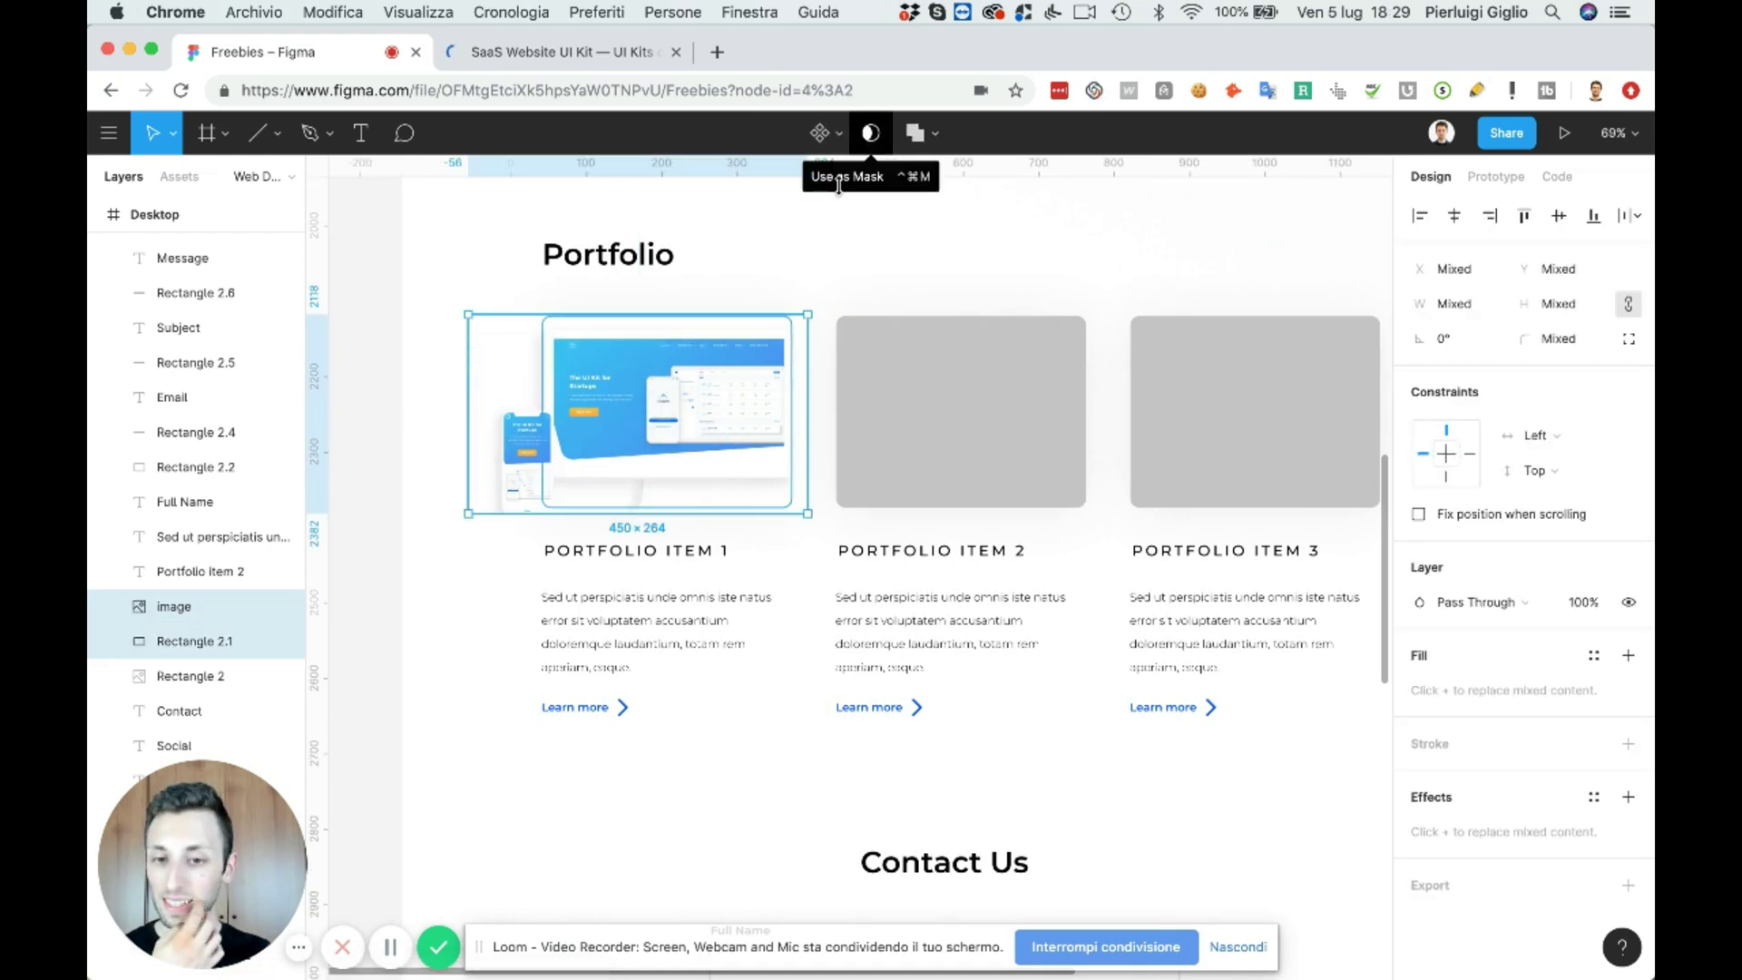
- Mask the screenshot with the first card's placeholder, then shrink it and nudge it left
left_click(871, 136)
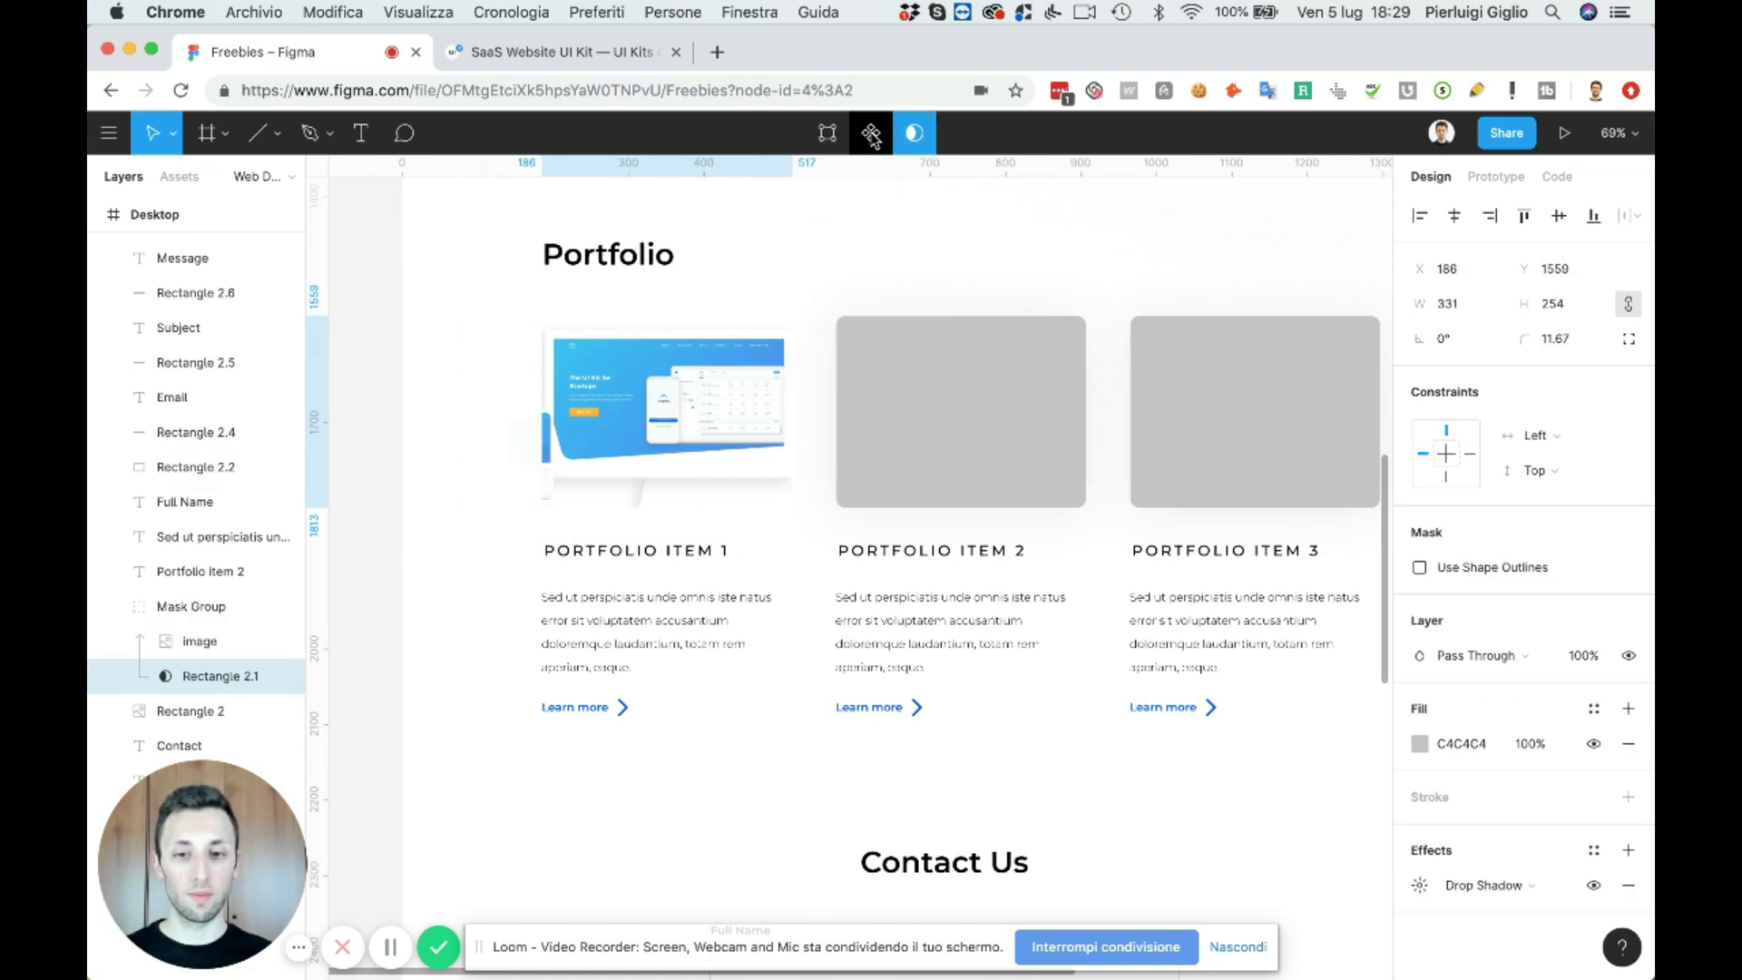
left_click(646, 366)
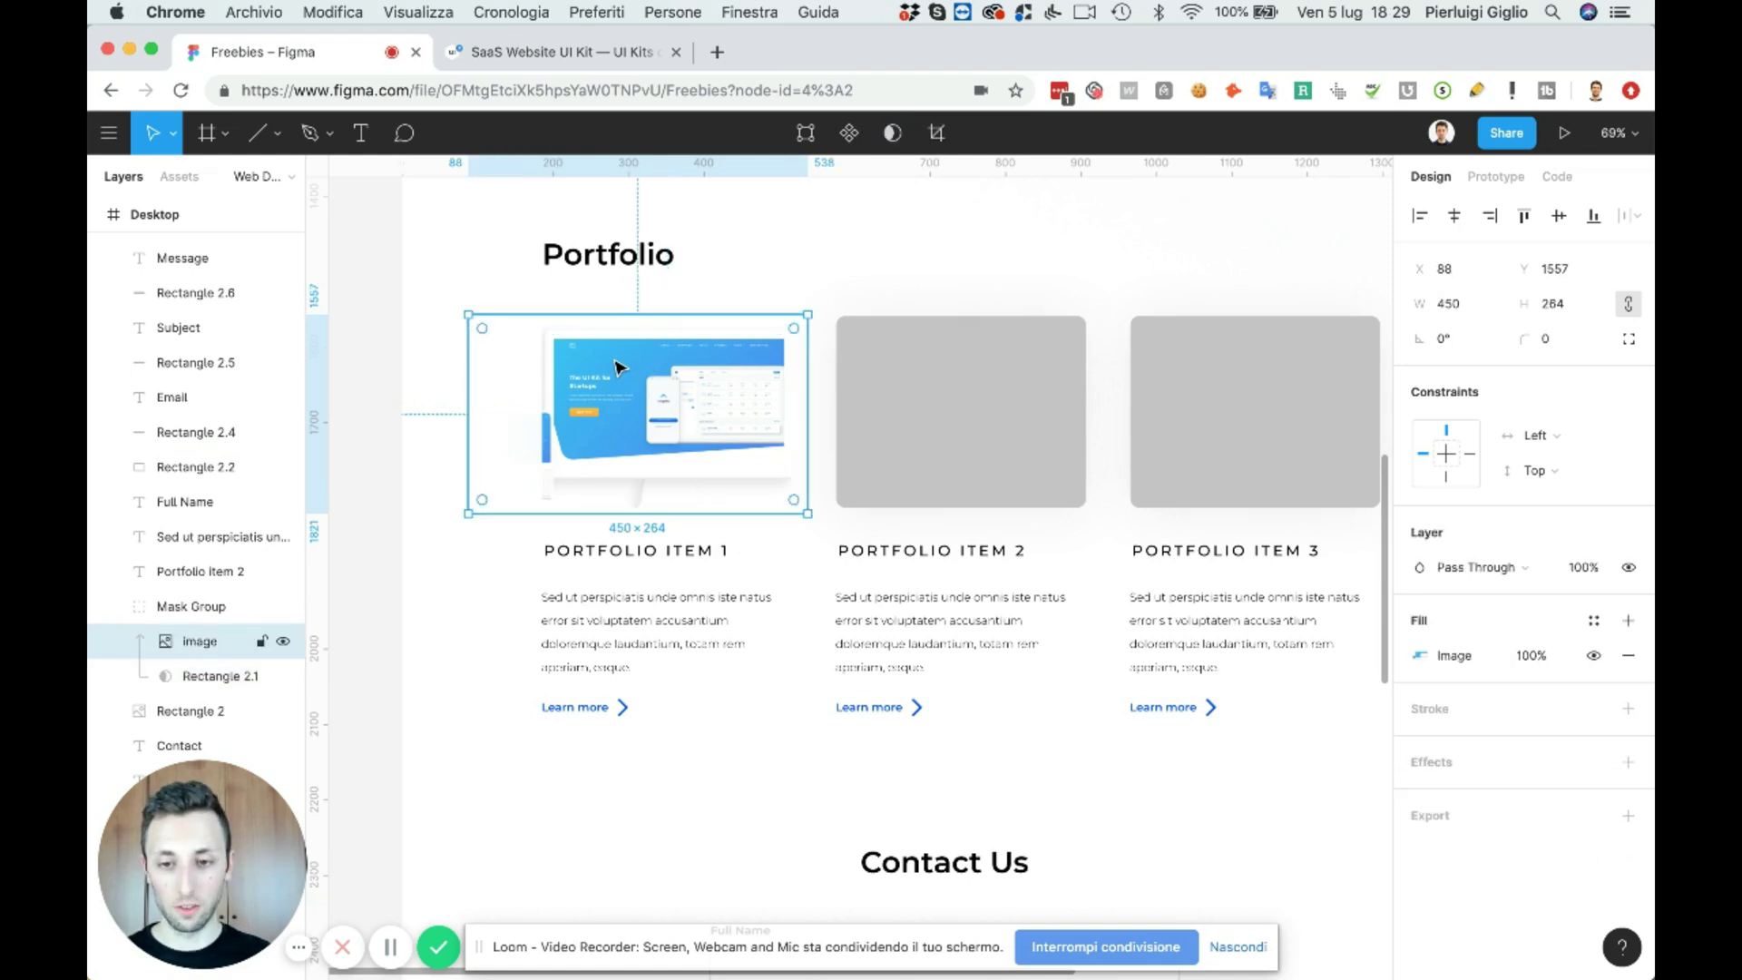
left_click_drag(467, 372, 522, 388)
left_click(817, 311)
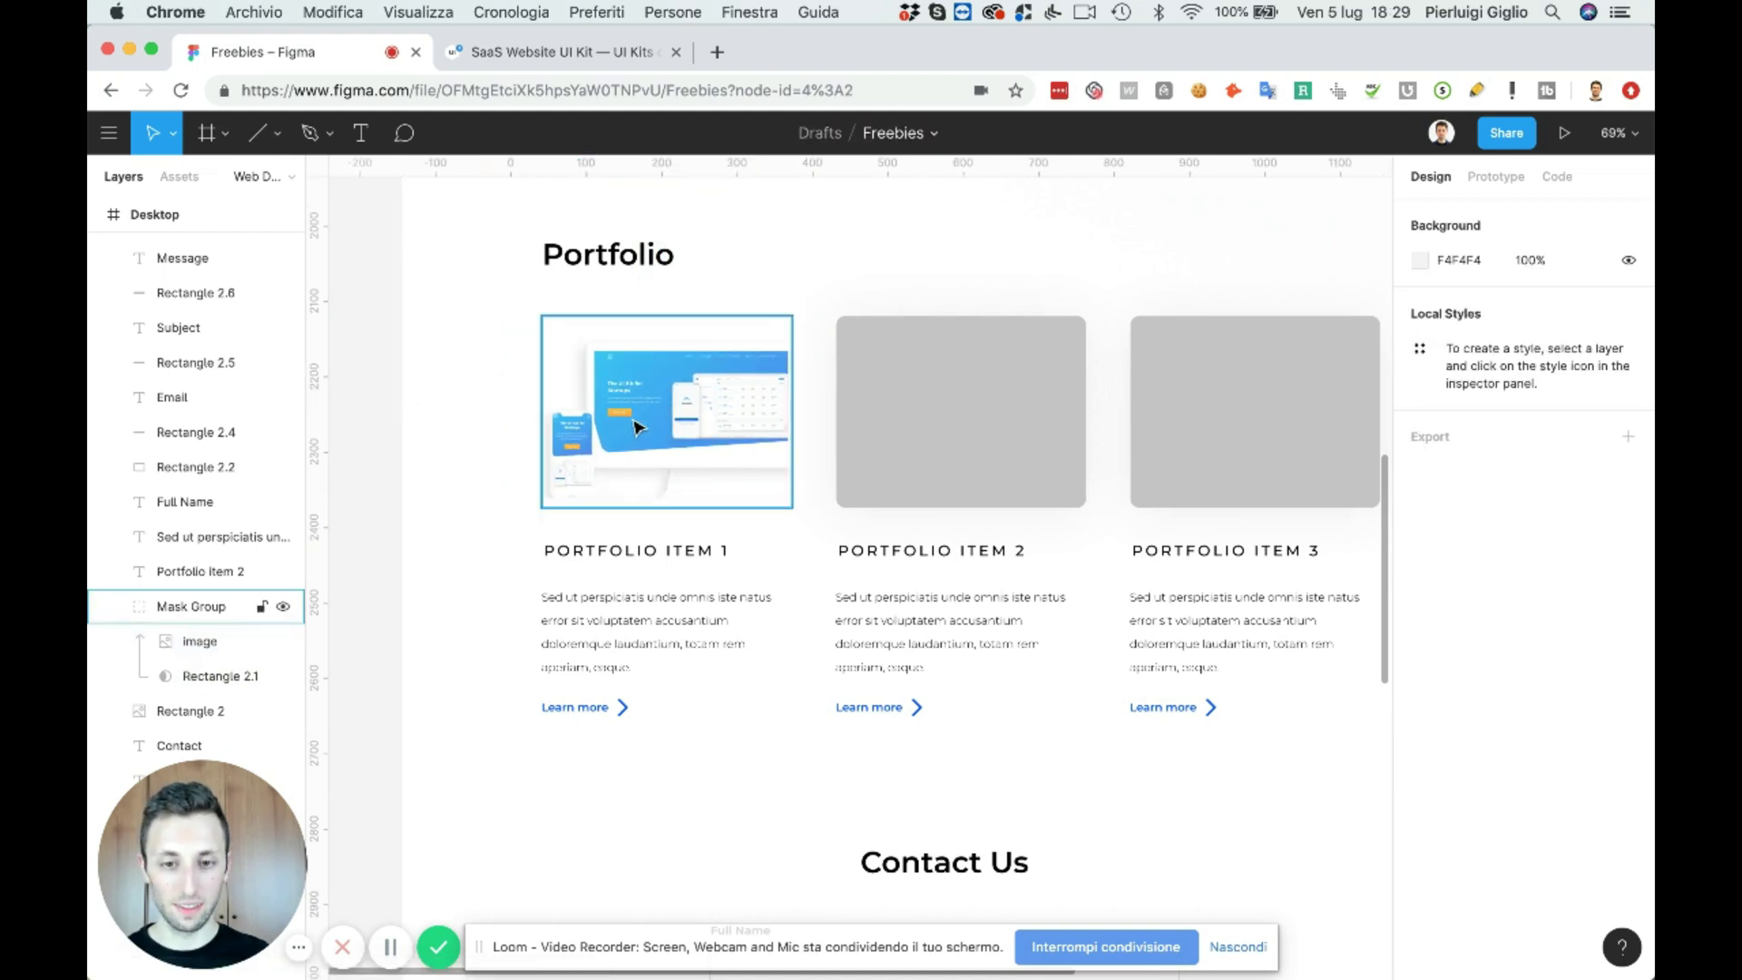
left_click(199, 640)
key("Left")
key("Left")
key("Left")
key("Left")
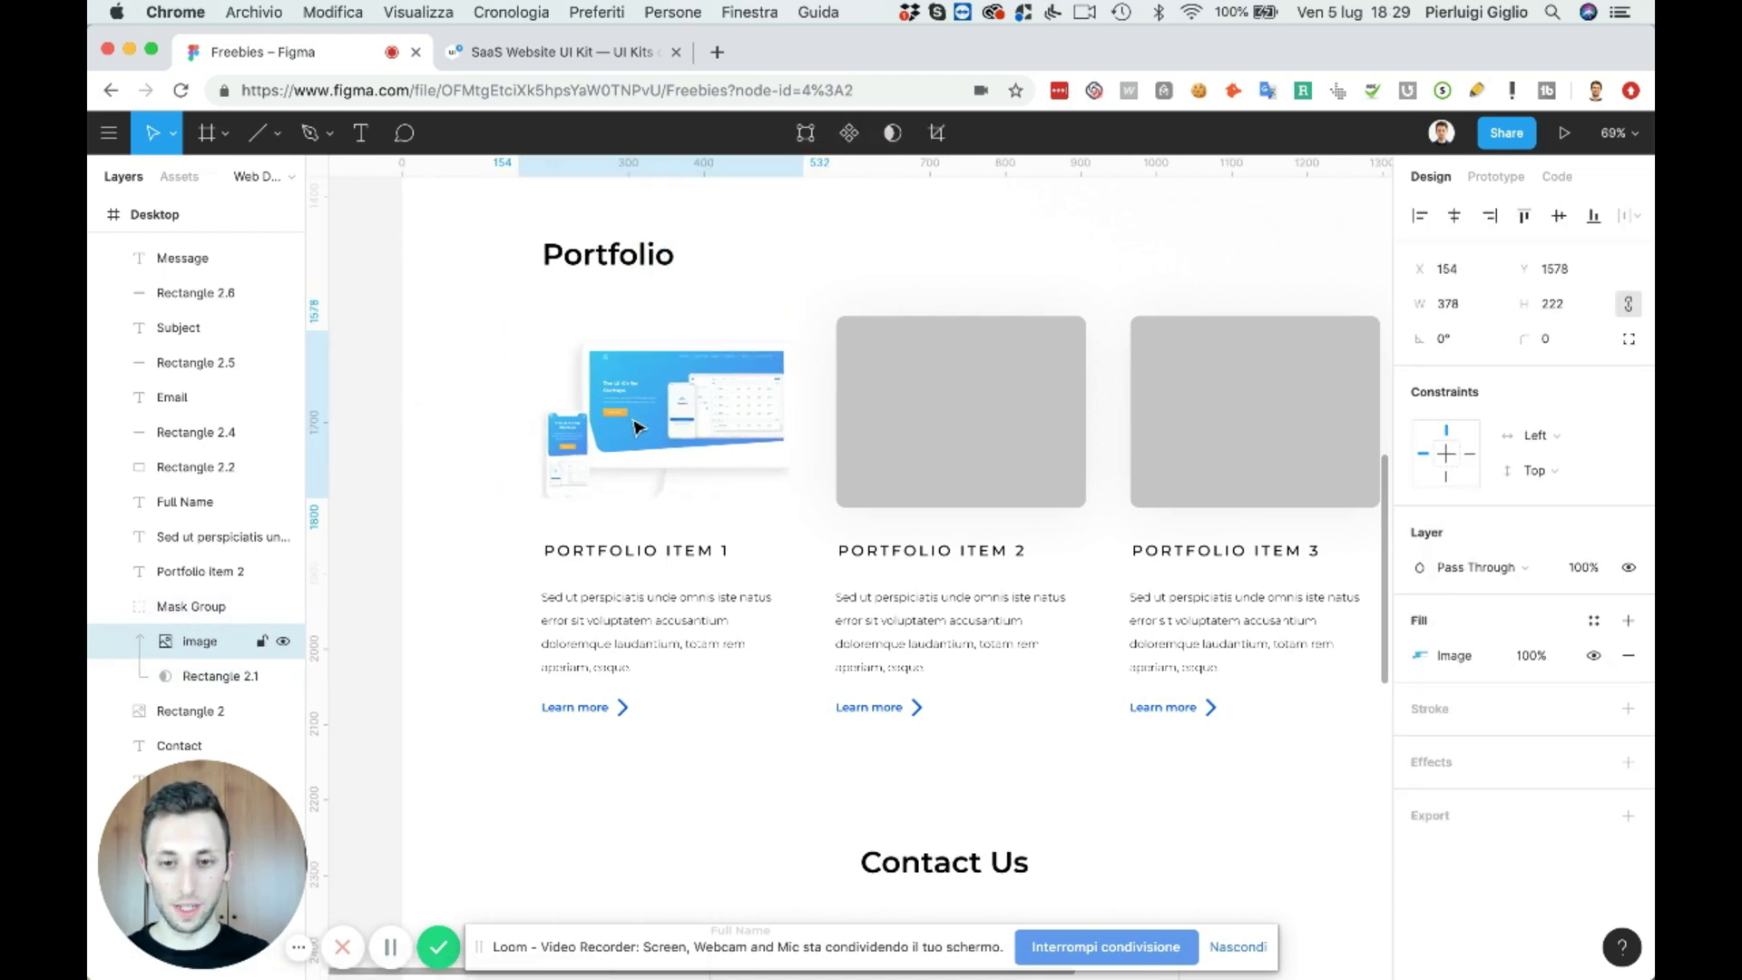
- Try removing the first card's grey fill, then undo to restore its screenshot
left_click(793, 253)
left_click(770, 358)
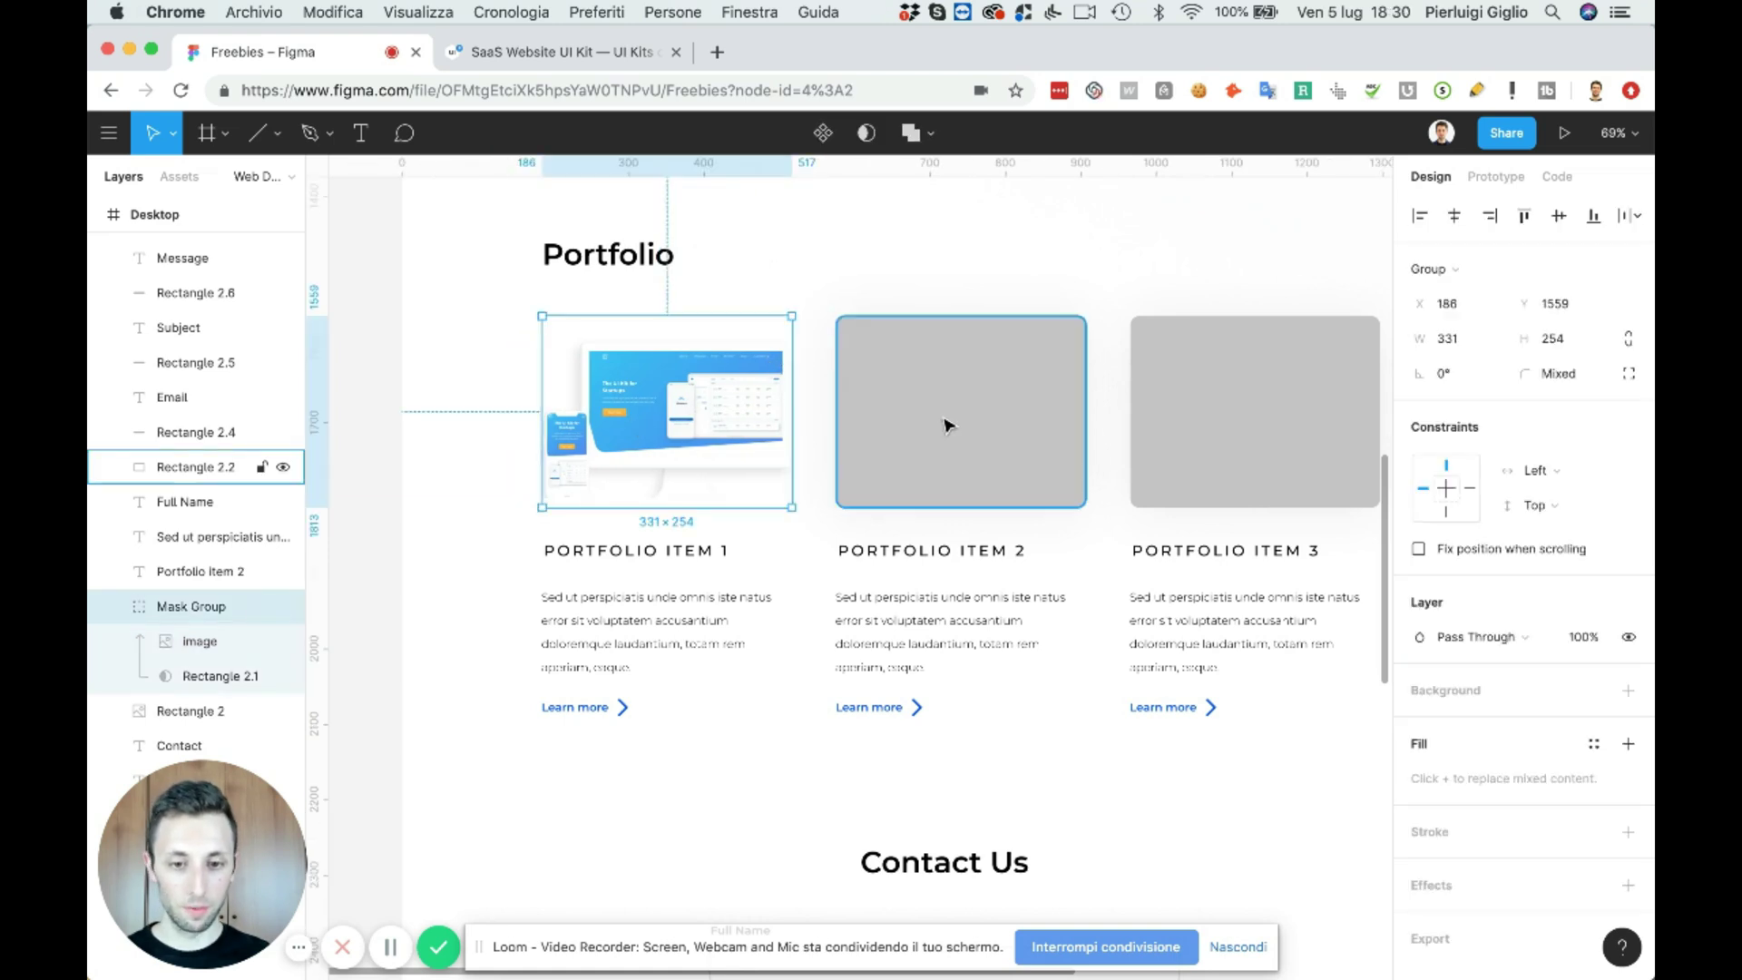
scroll(927, 427, "down", 1)
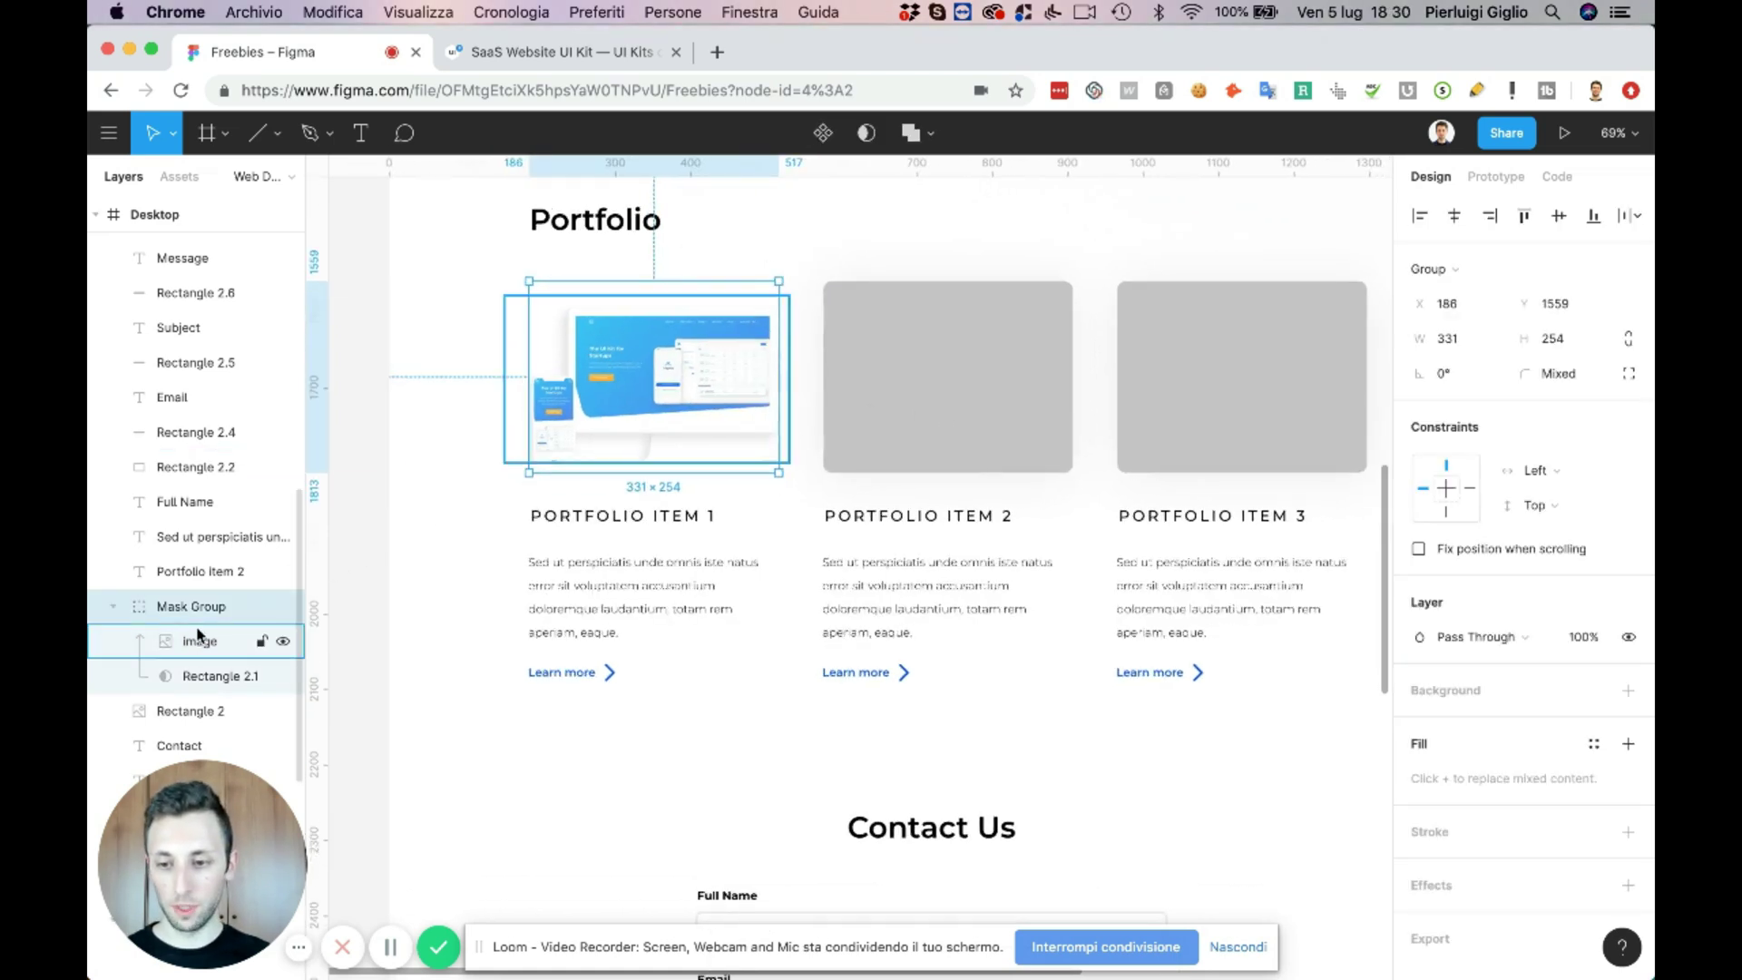
left_click(979, 383)
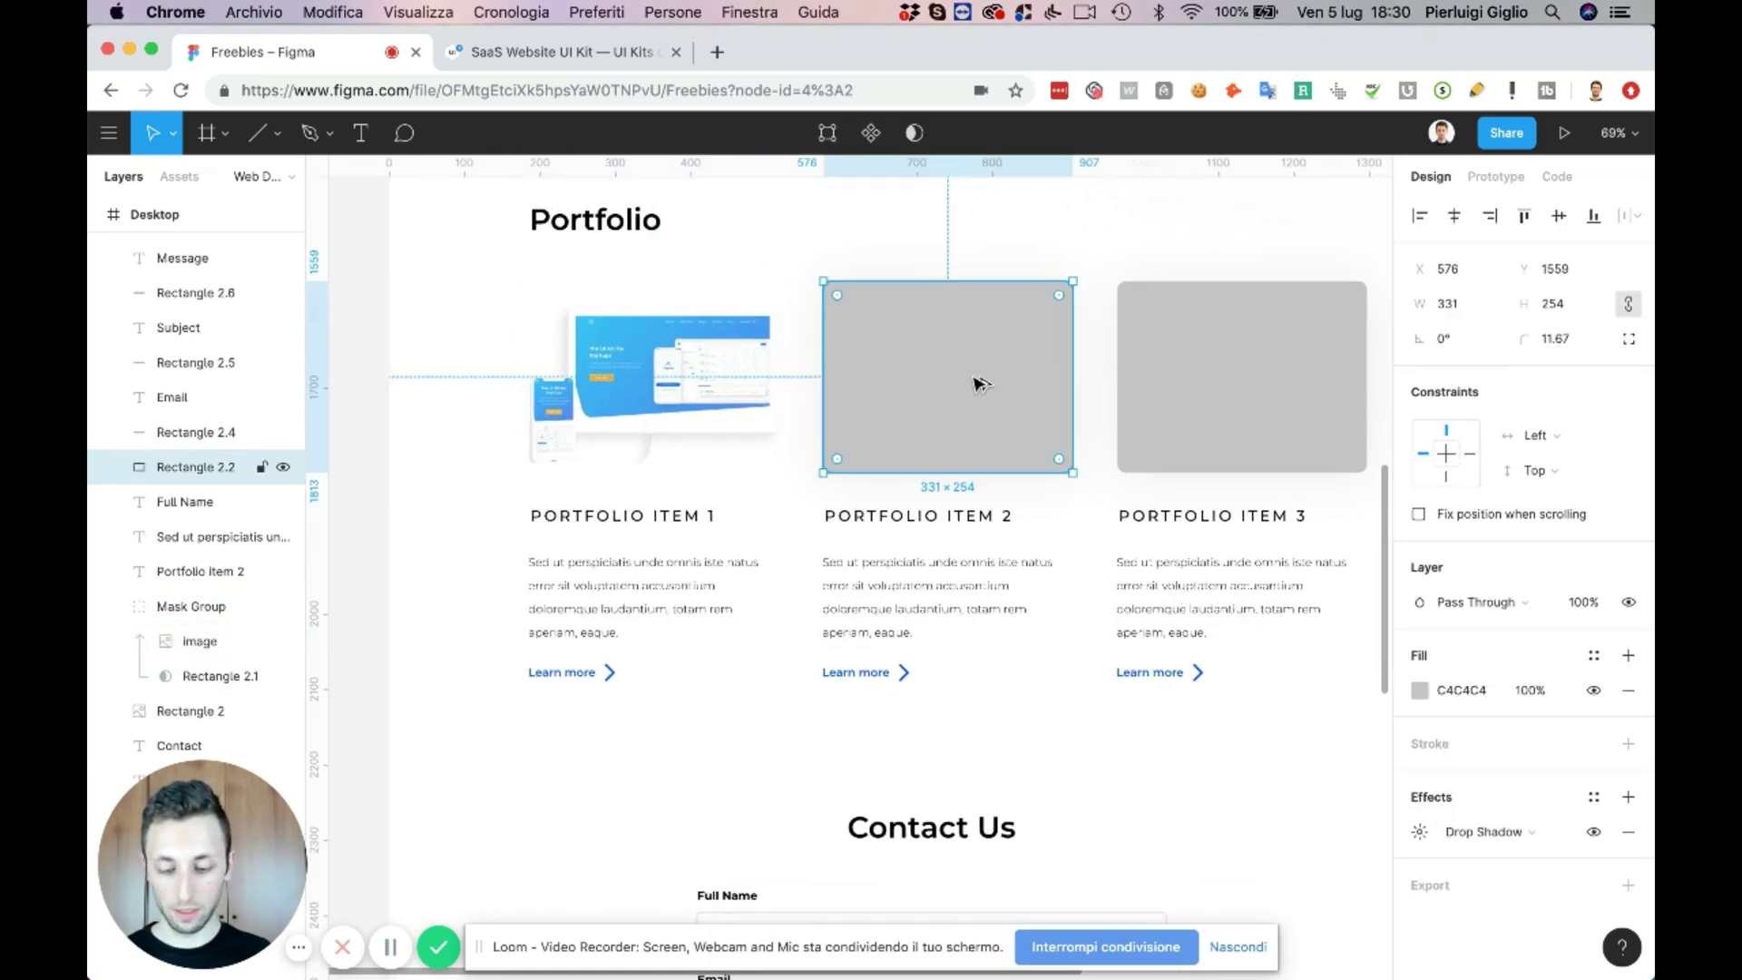
left_click(191, 606)
key("super+shift+h")
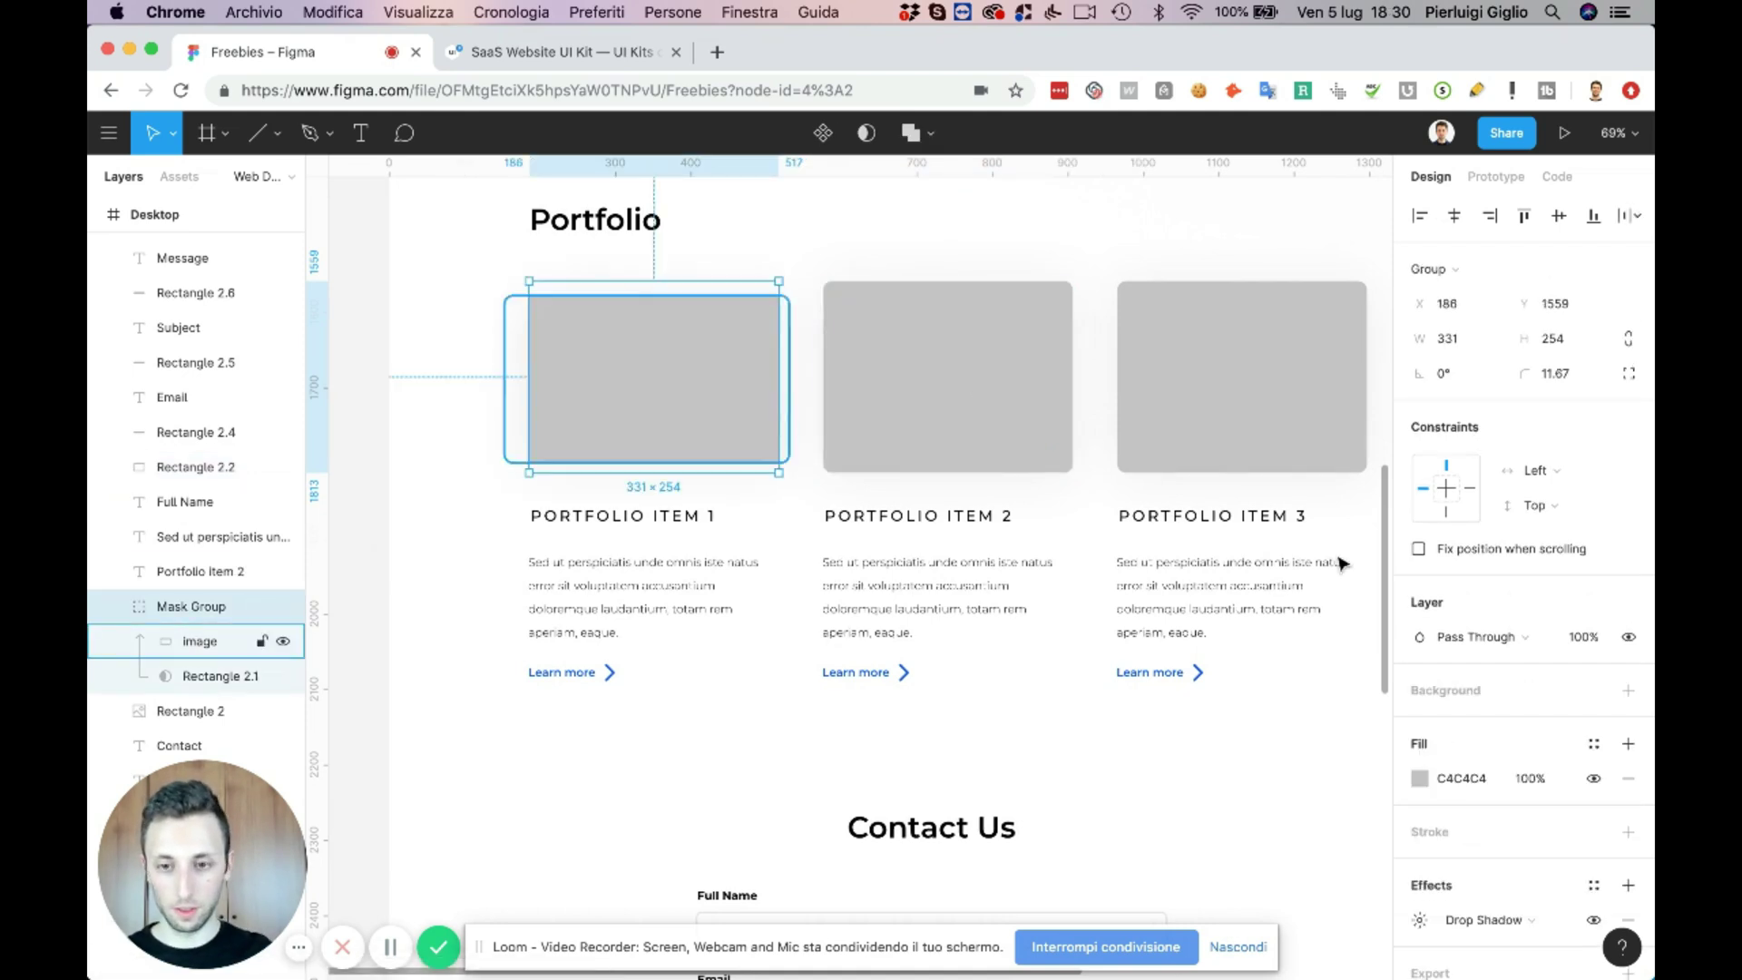
left_click(1629, 778)
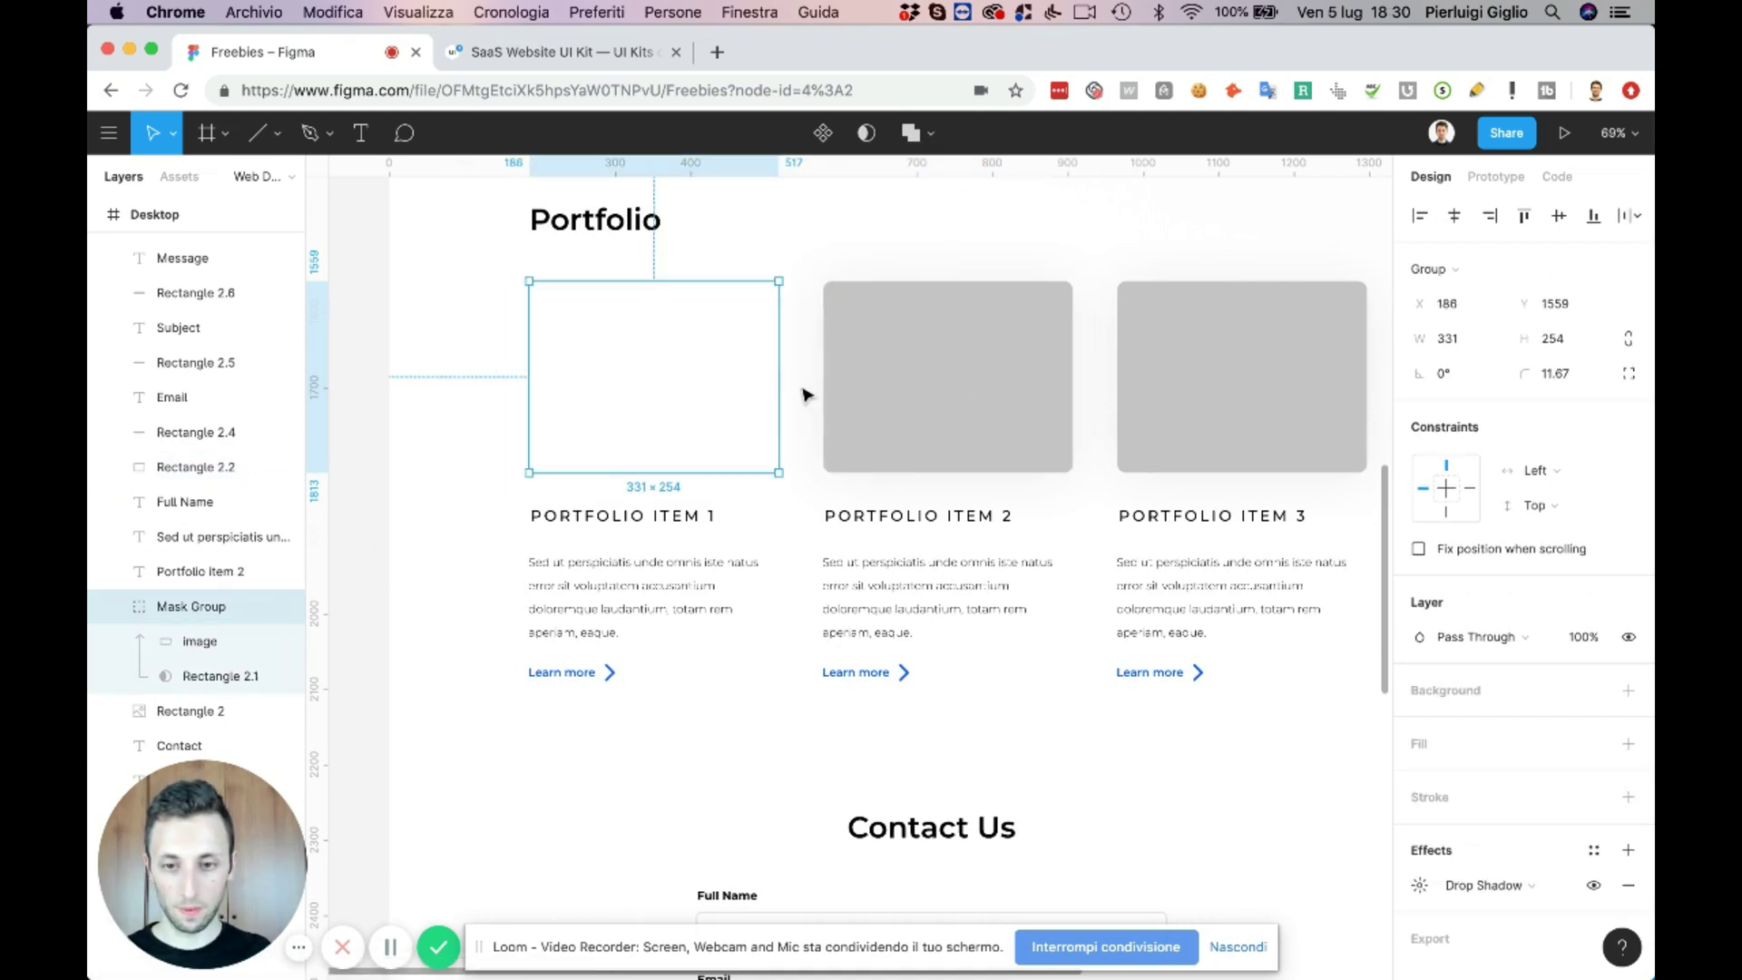
key("super+z")
key("super+z")
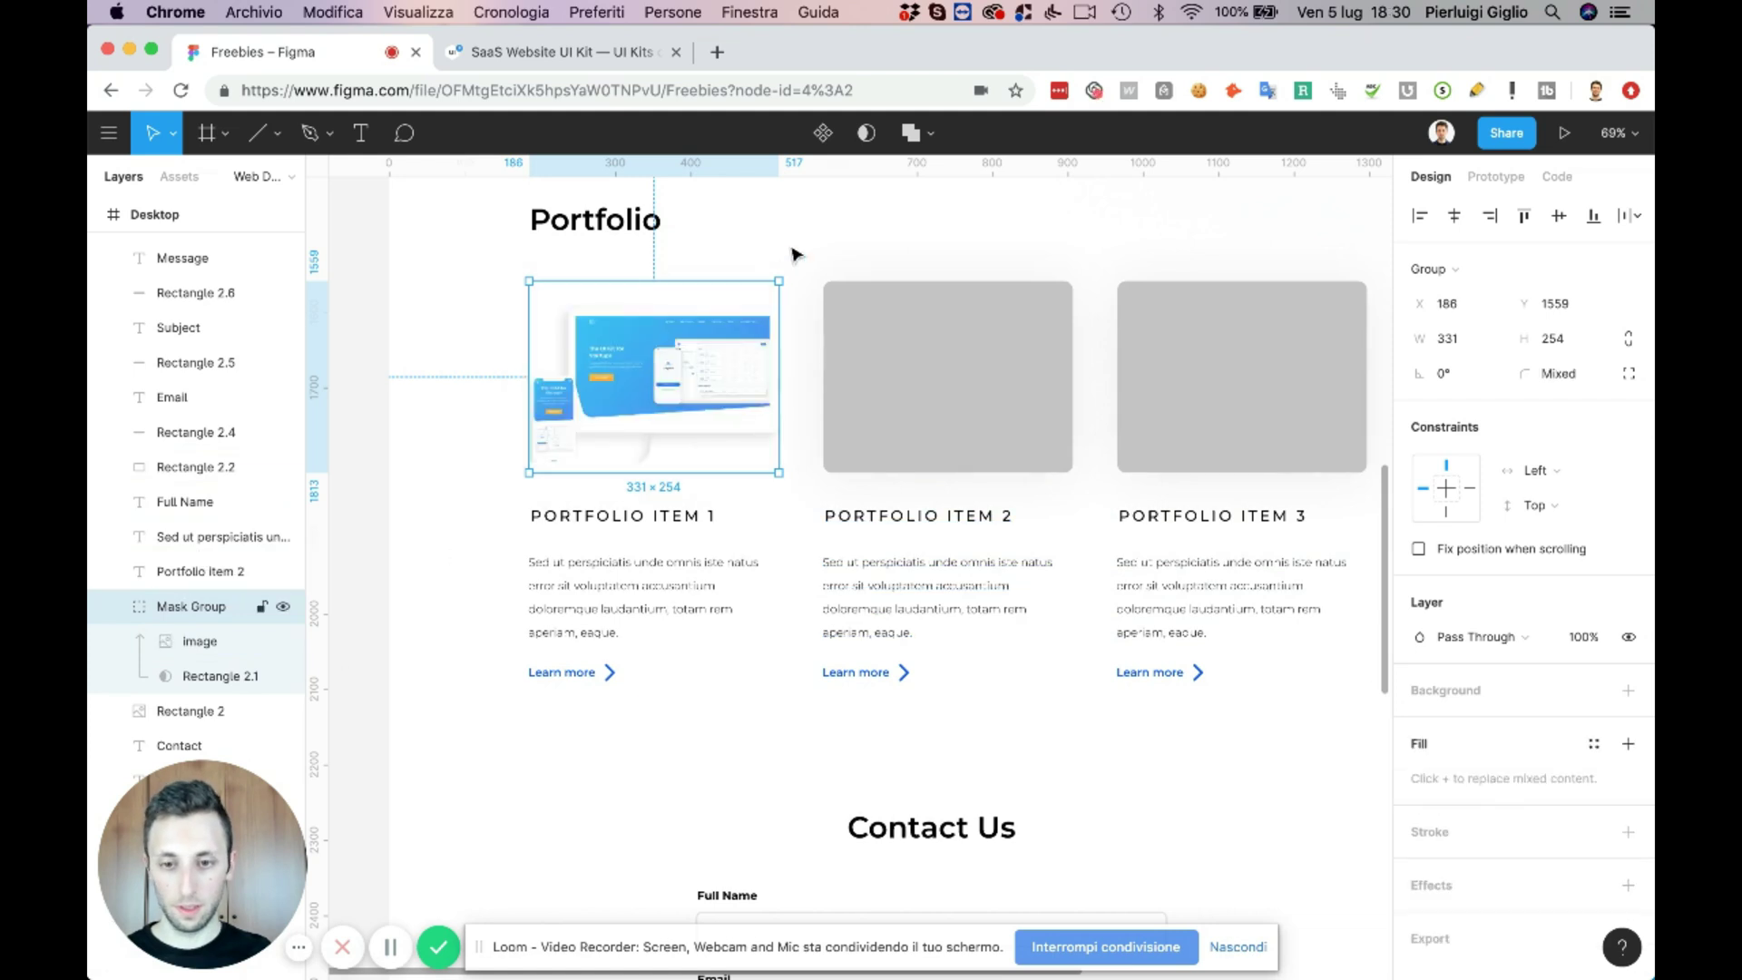
- Give the first card's Mask Group Rectangle 2.2's drop shadow: blur 75.37, Y 4
left_click(797, 246)
left_click(682, 371)
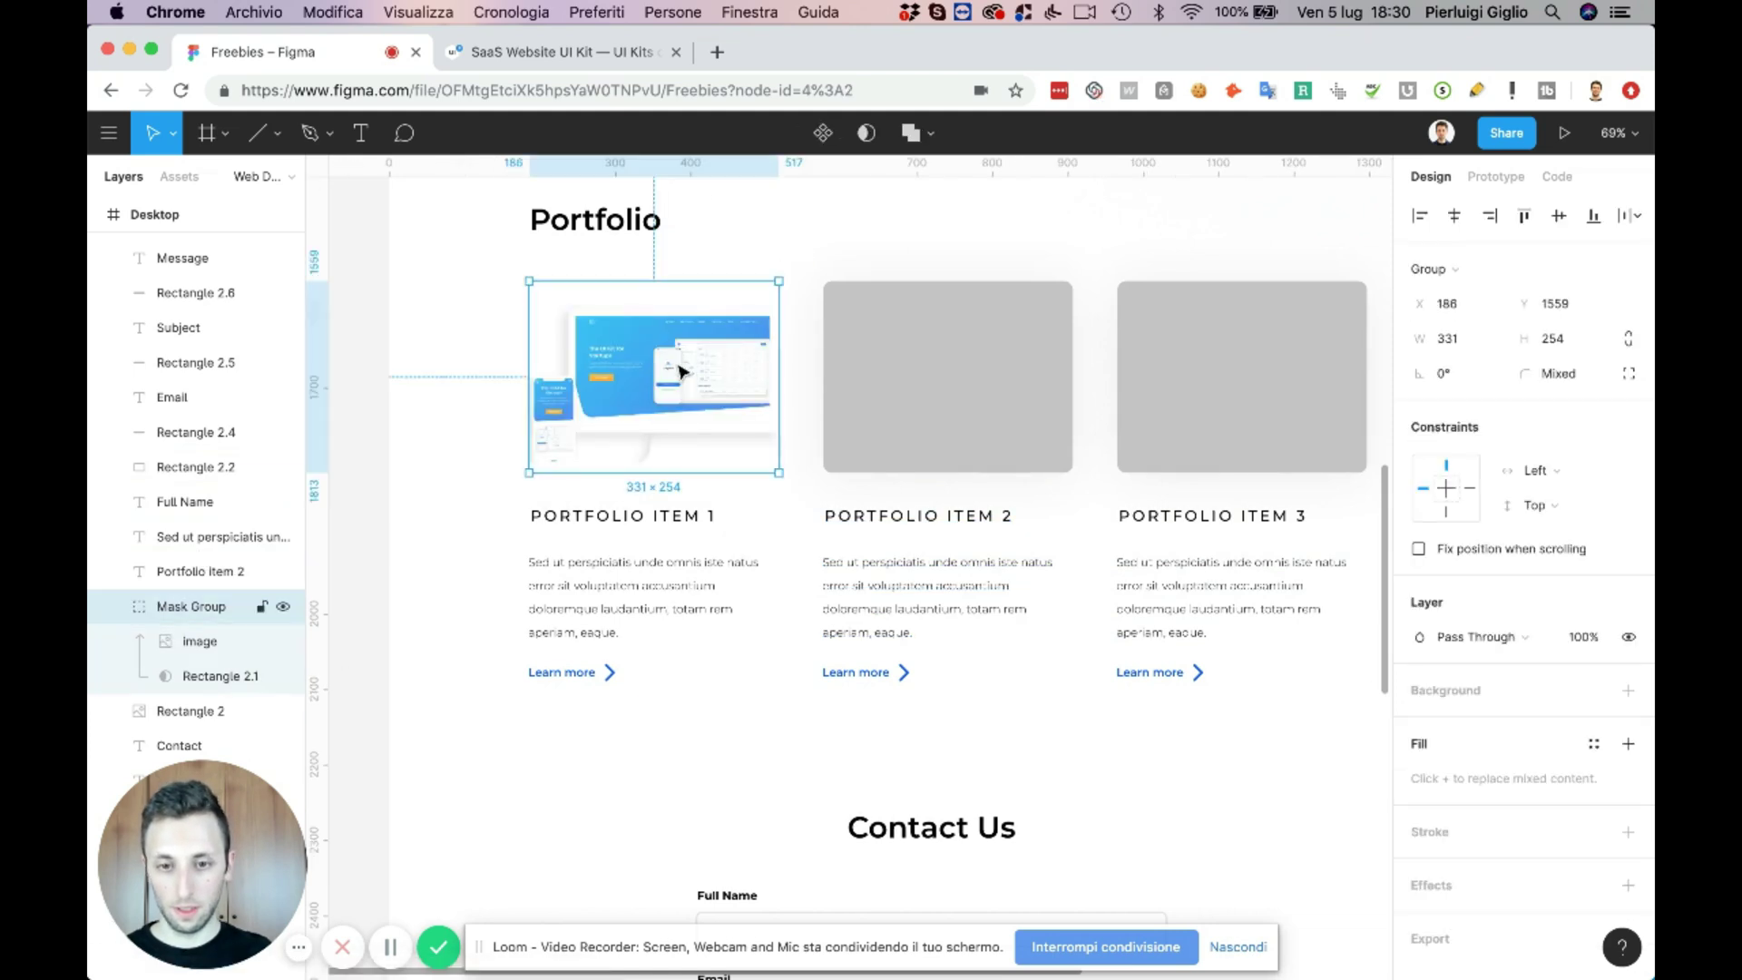
left_click(880, 393)
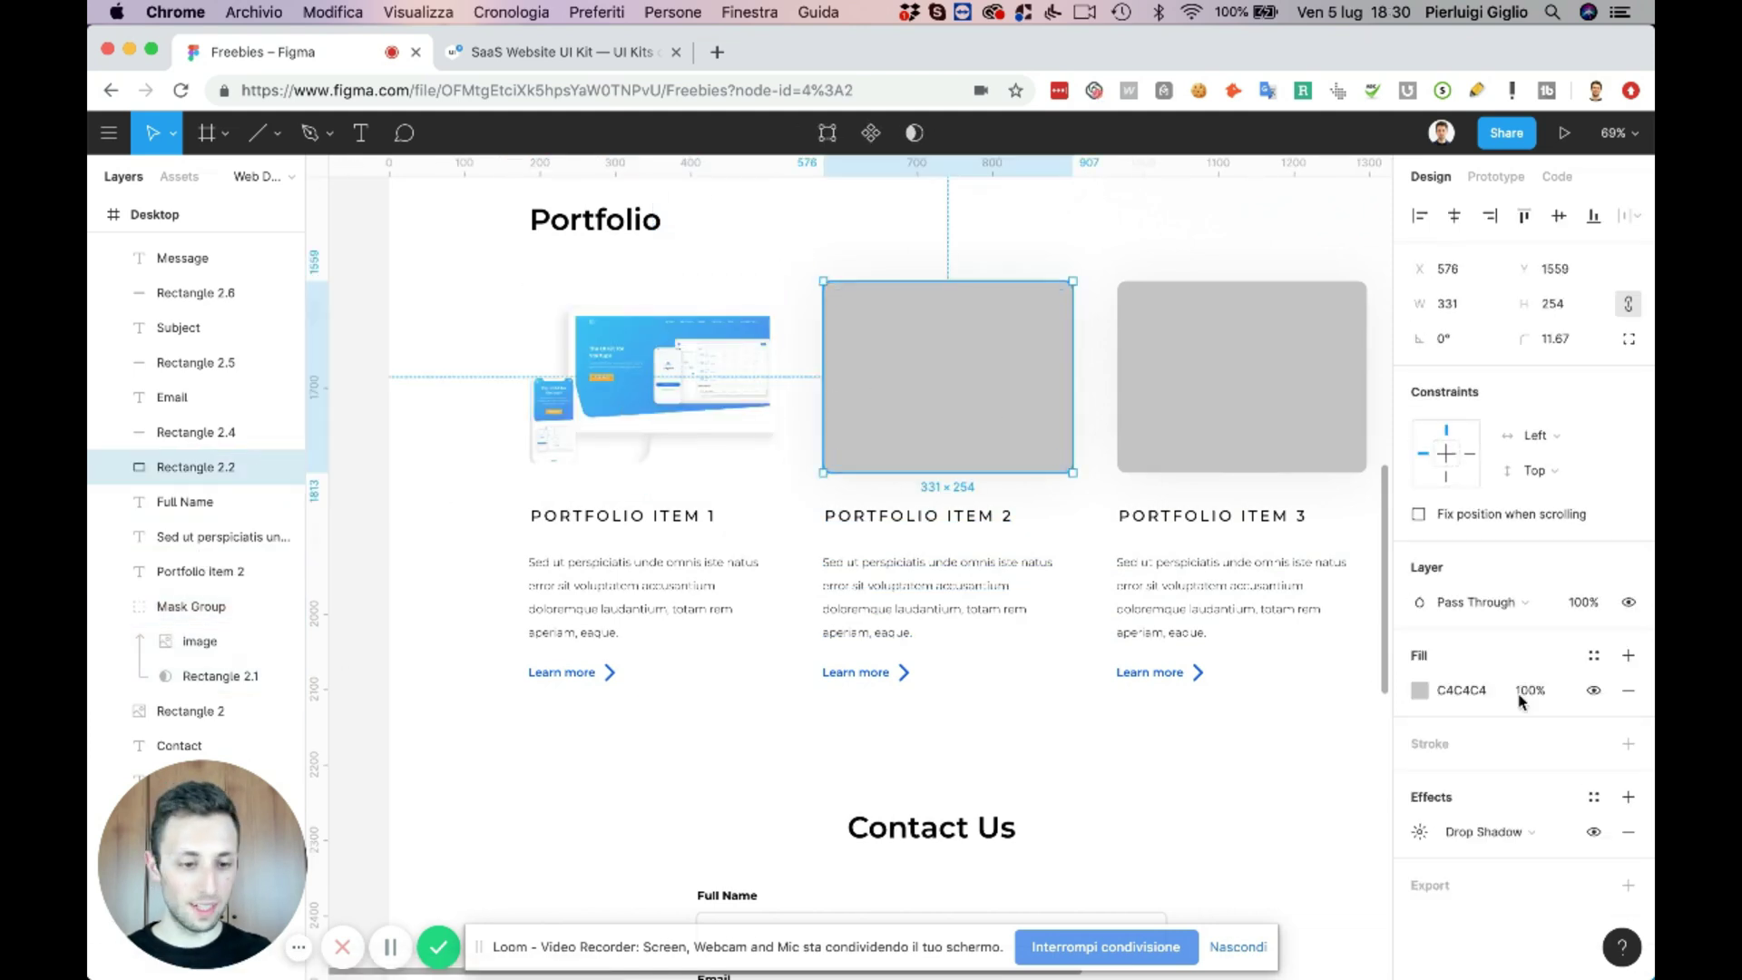
left_click(1421, 832)
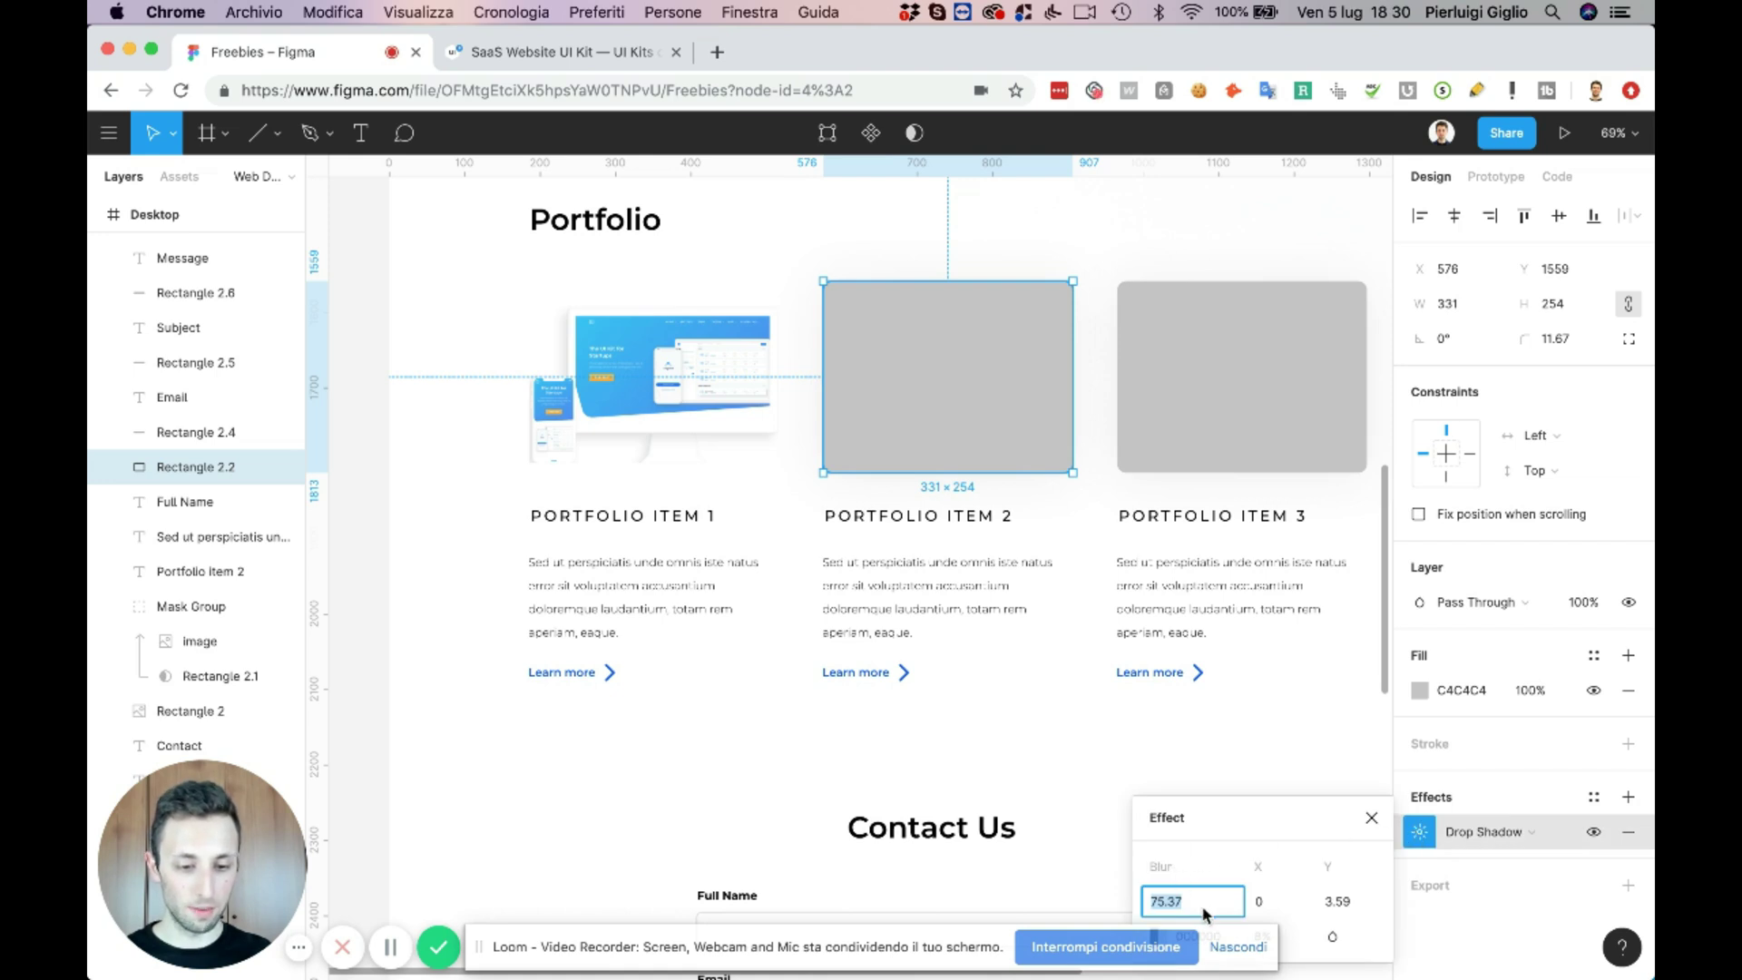
left_click(695, 363)
left_click(1429, 887)
left_click(1422, 921)
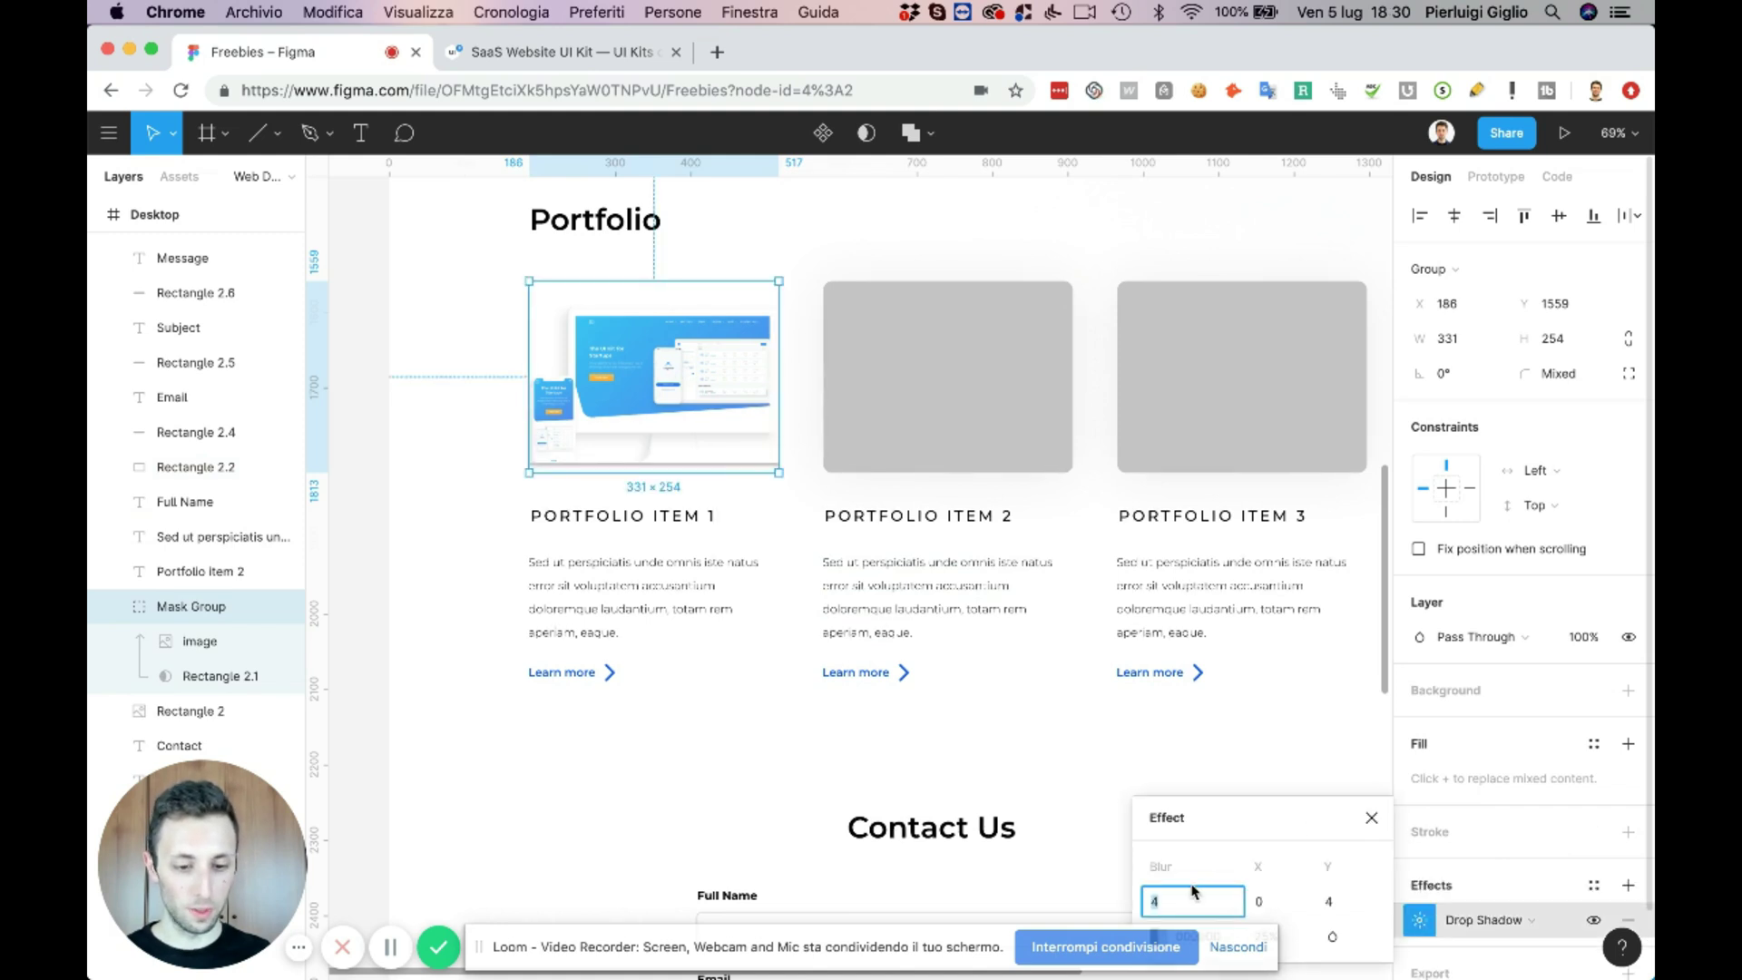
key("Tab")
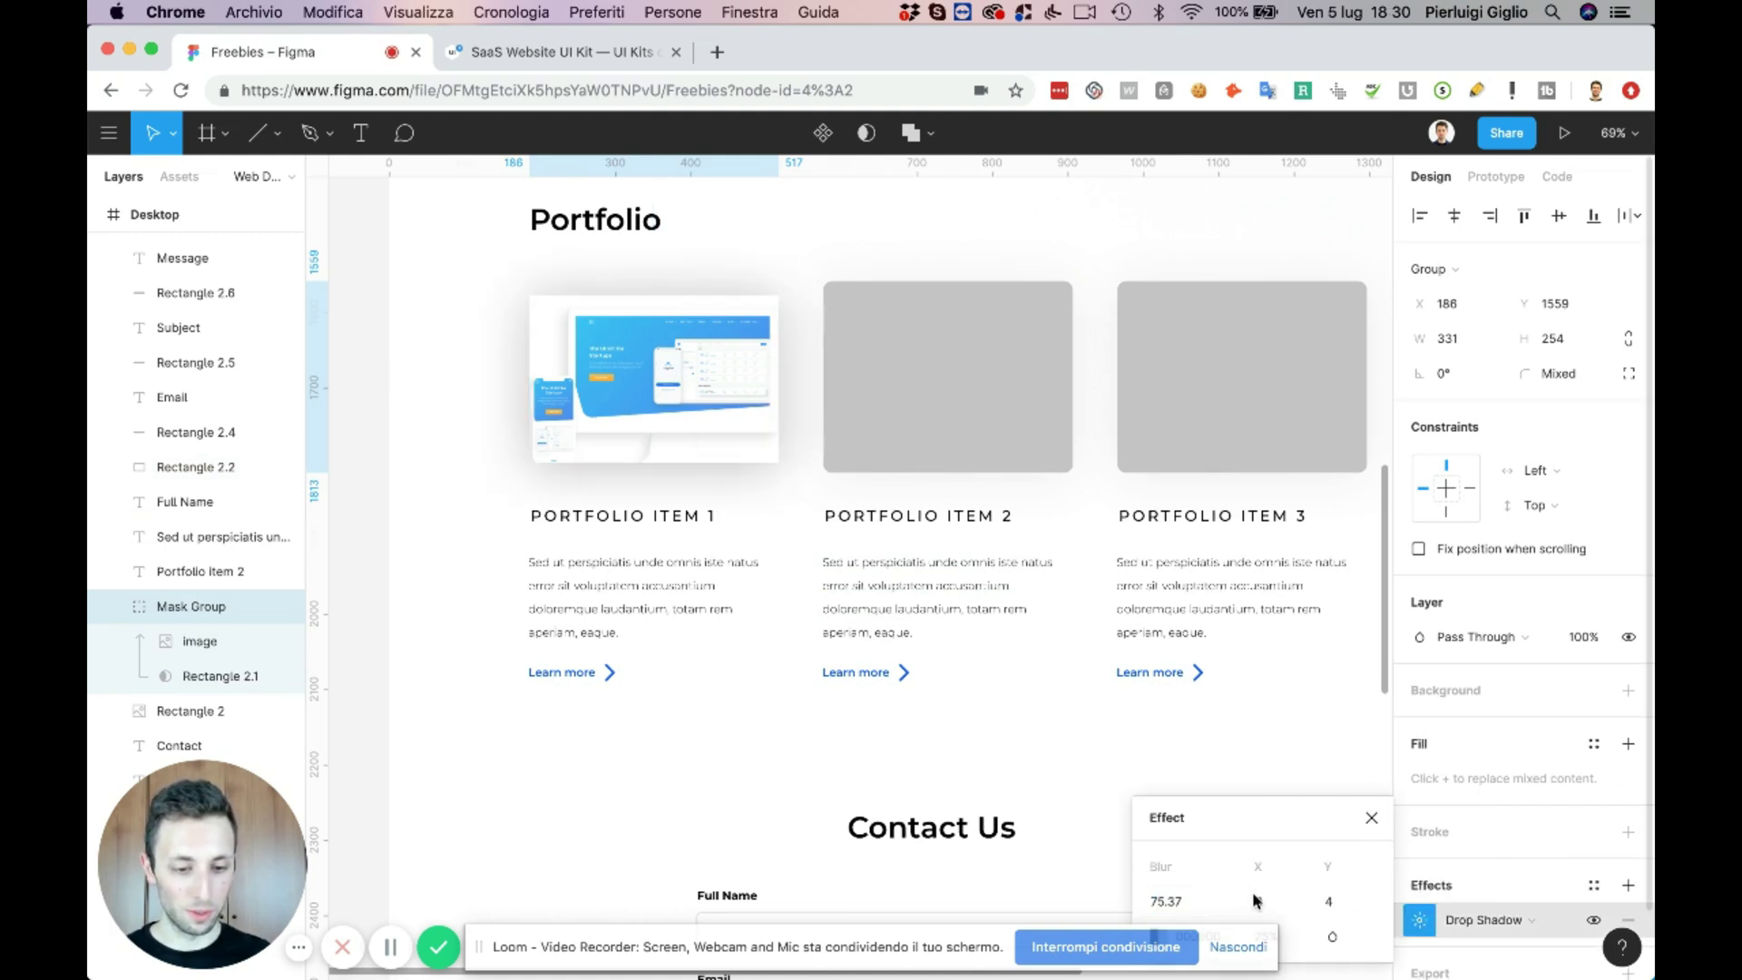
left_click(1289, 944)
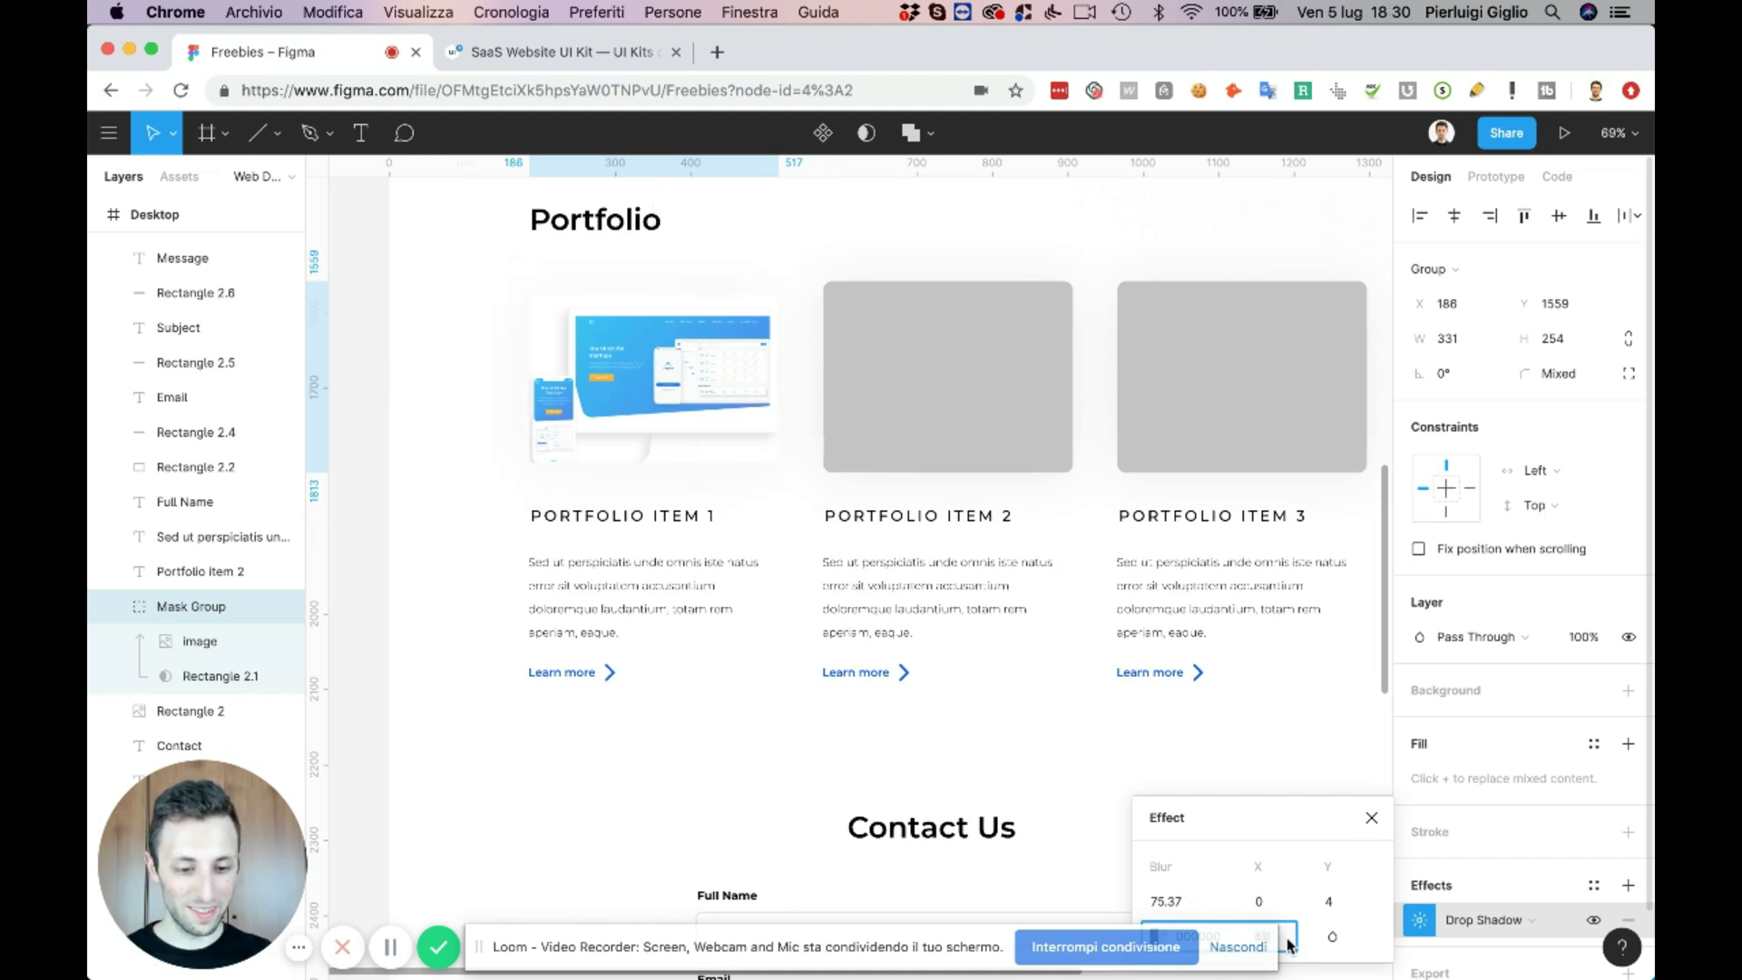
left_click(799, 232)
scroll(785, 281, "up", 2)
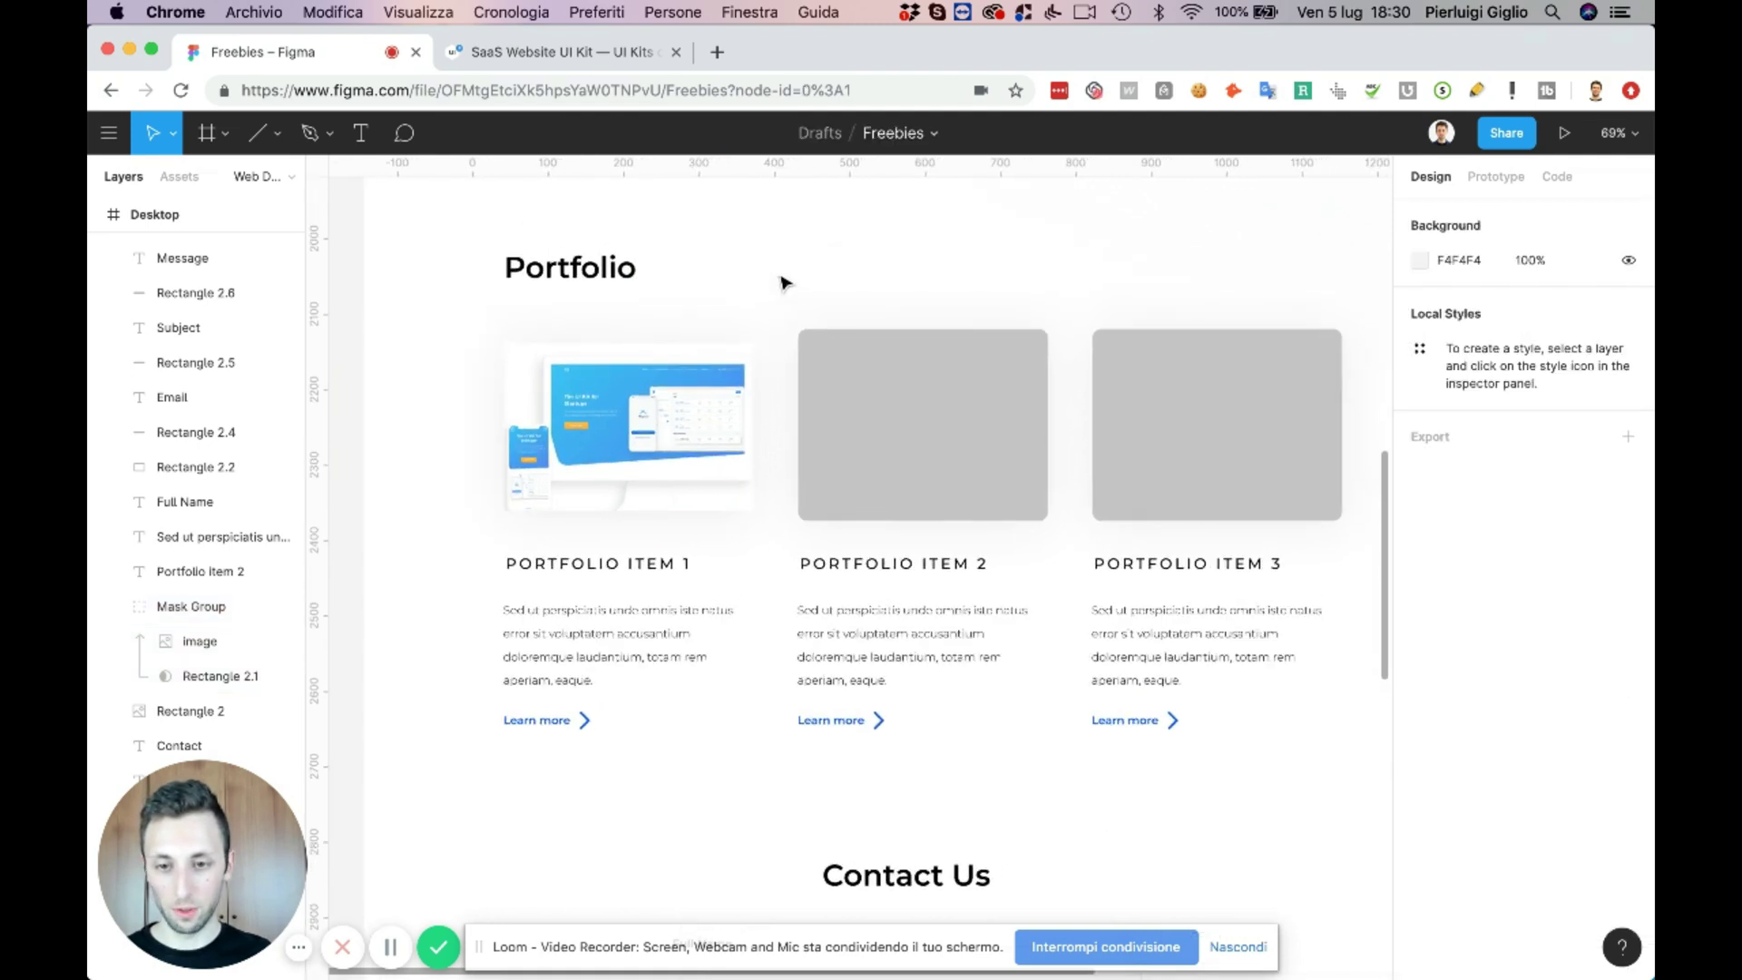
- Nudge the first card's screenshot right and enlarge it to about 397 × 233
double_click(661, 401)
key("shift+Right")
key("shift+Right")
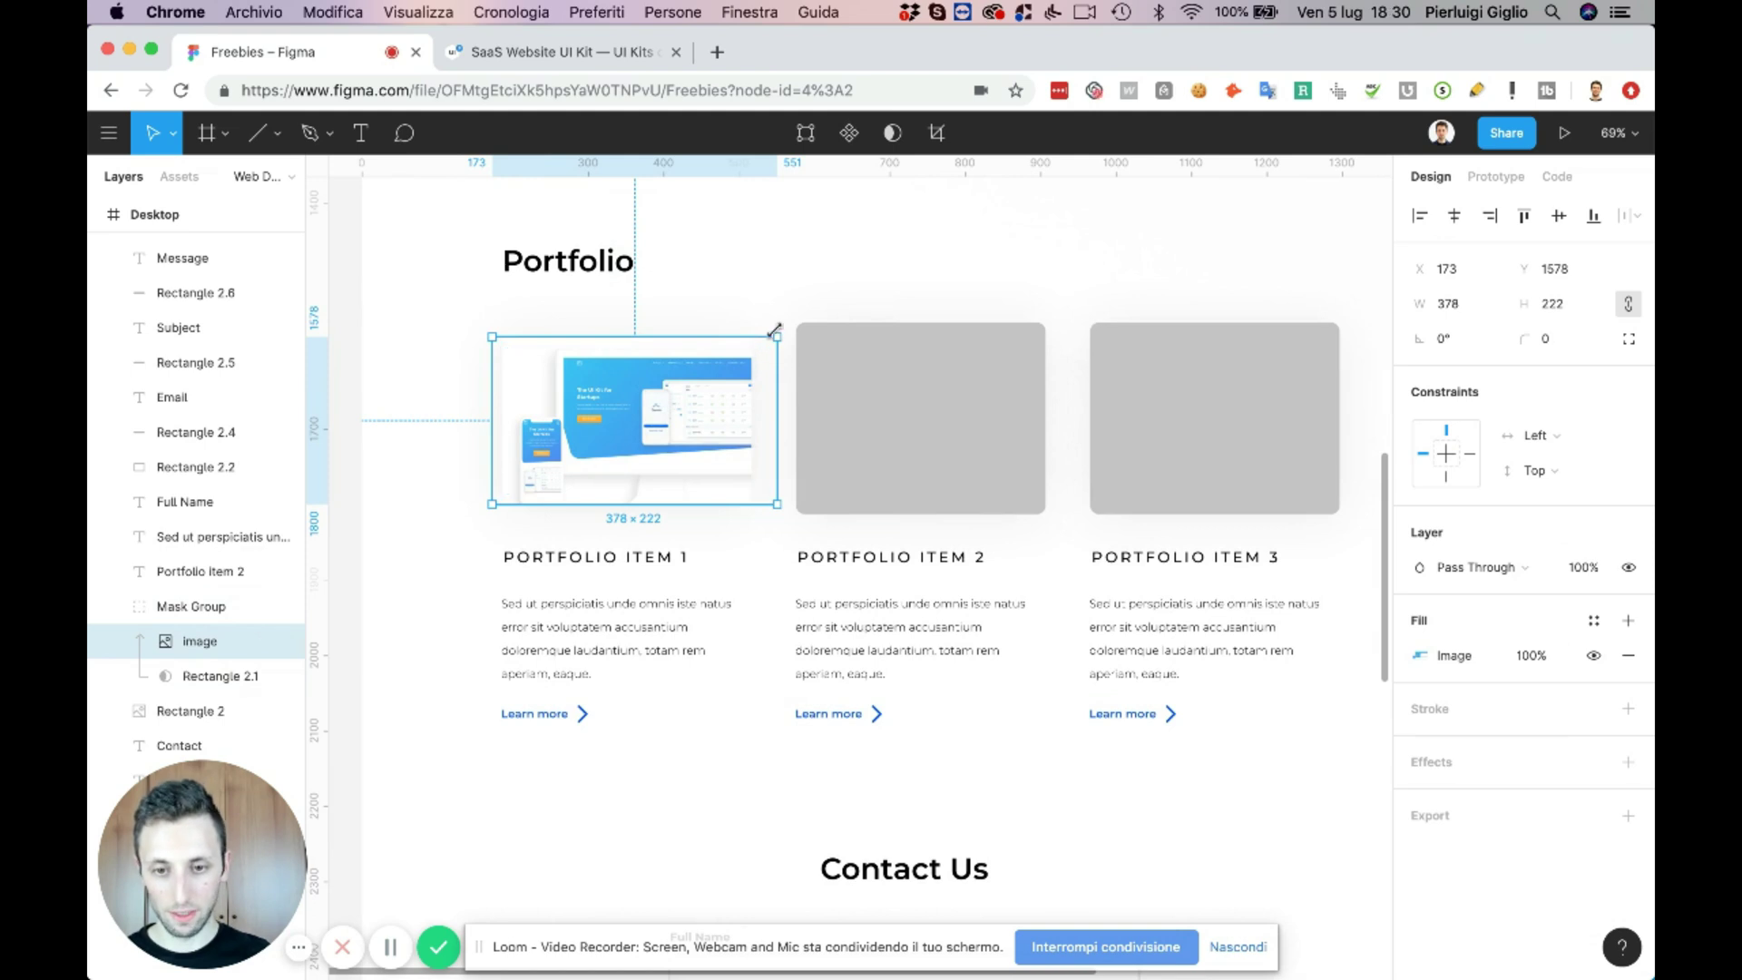
left_click_drag(778, 335, 788, 329)
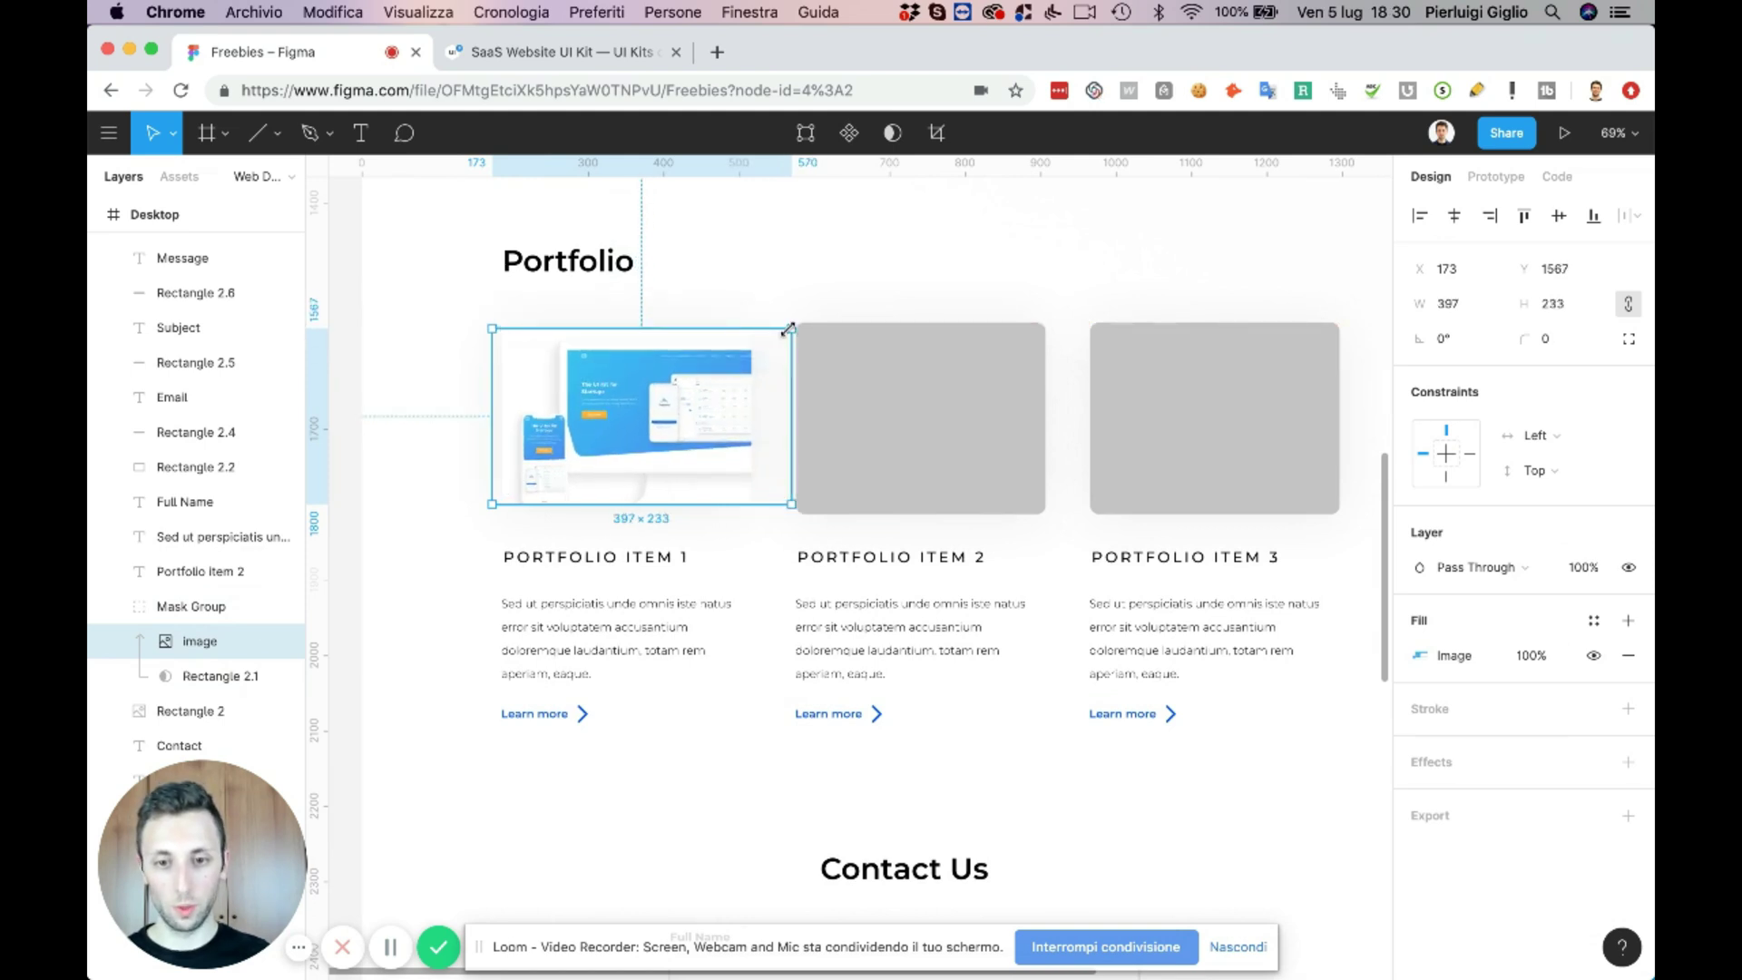
left_click(796, 285)
scroll(798, 286, "down", 2)
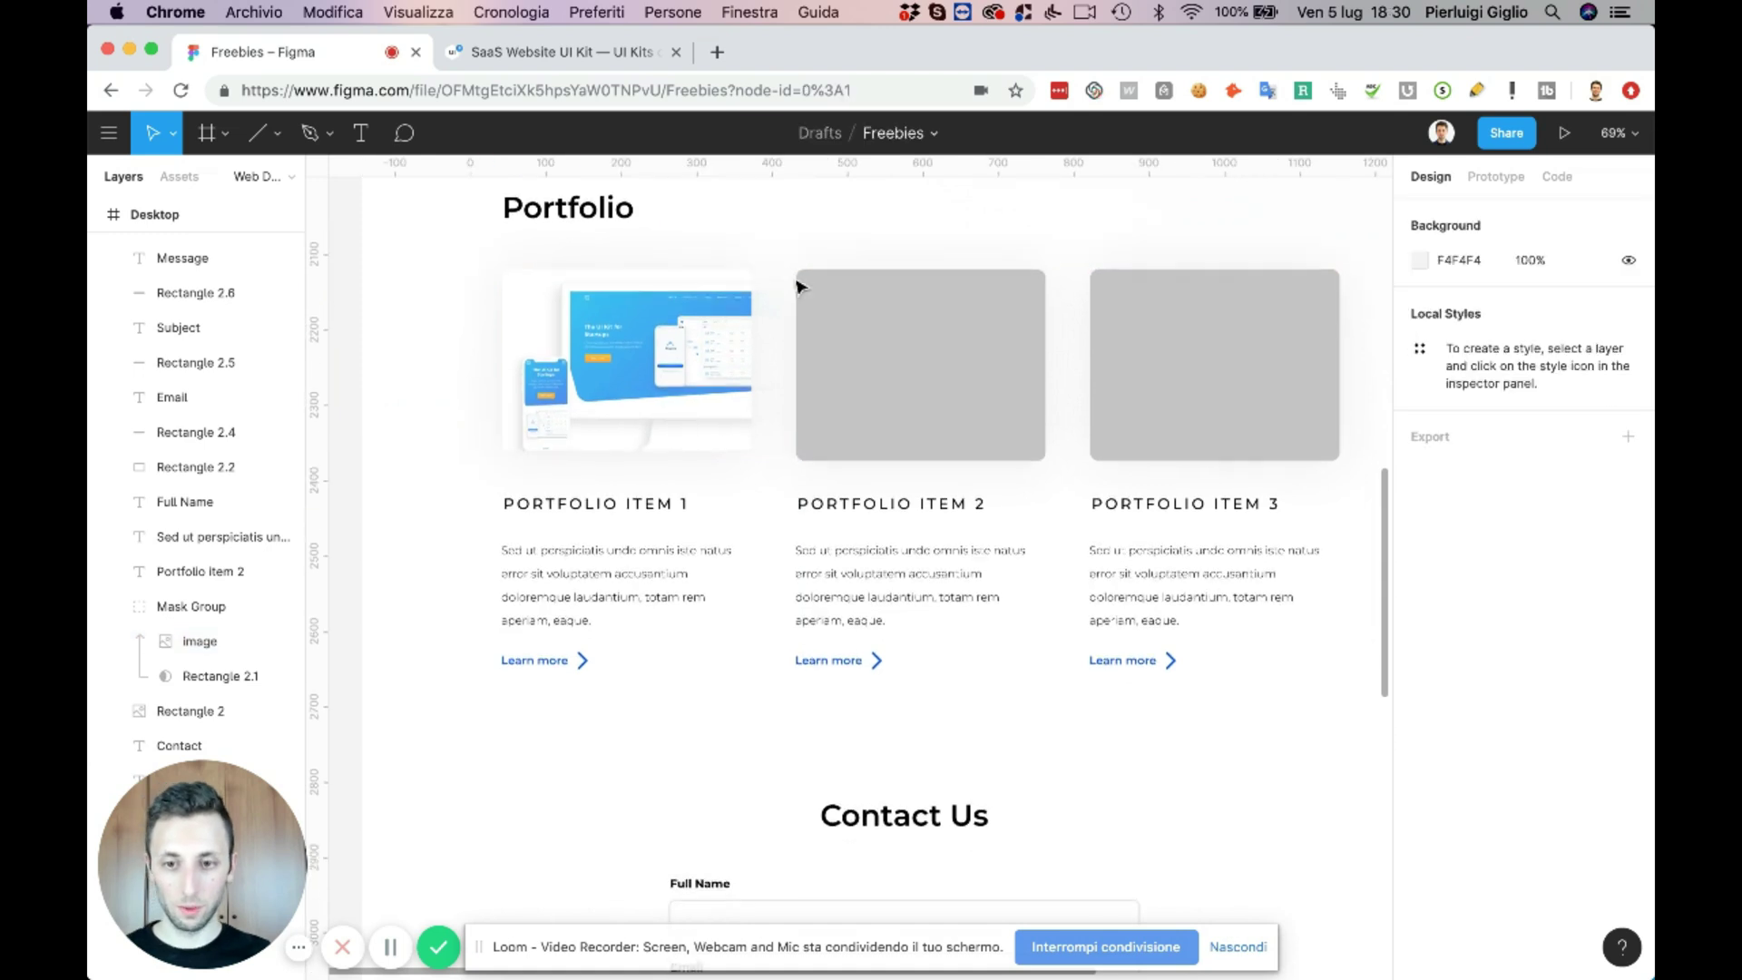
- Return to the author's product list and open the Simplicity iOS kit in a new tab
left_click(541, 54)
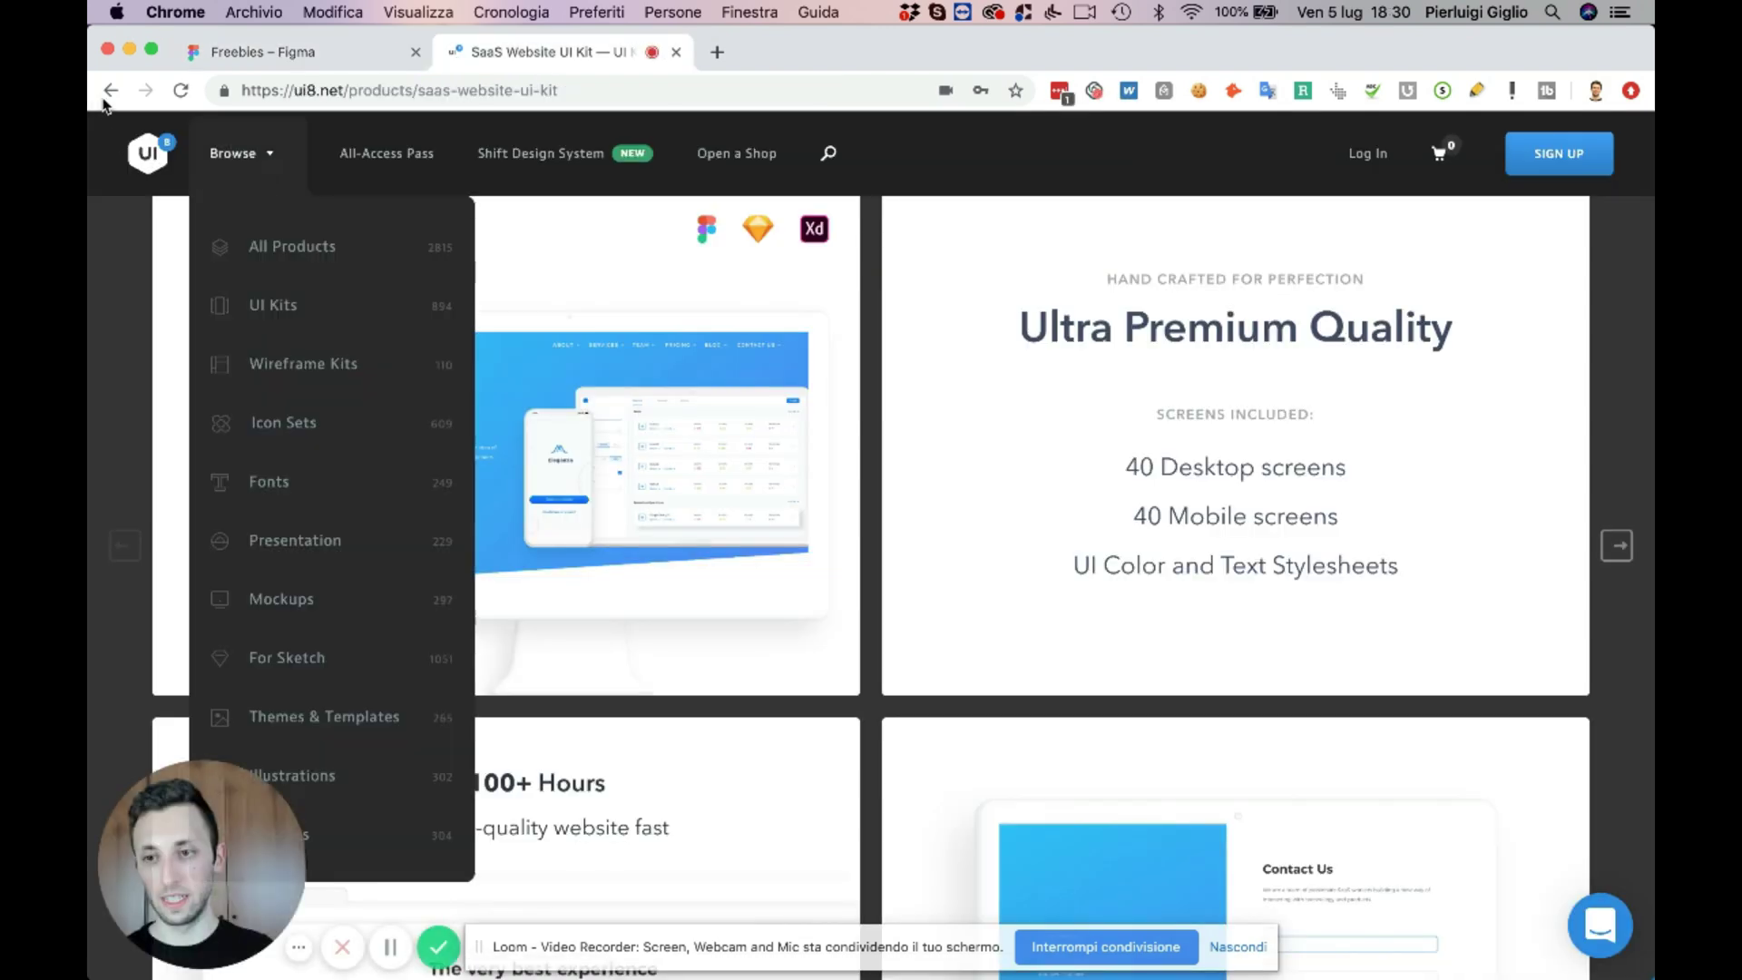
left_click(110, 90)
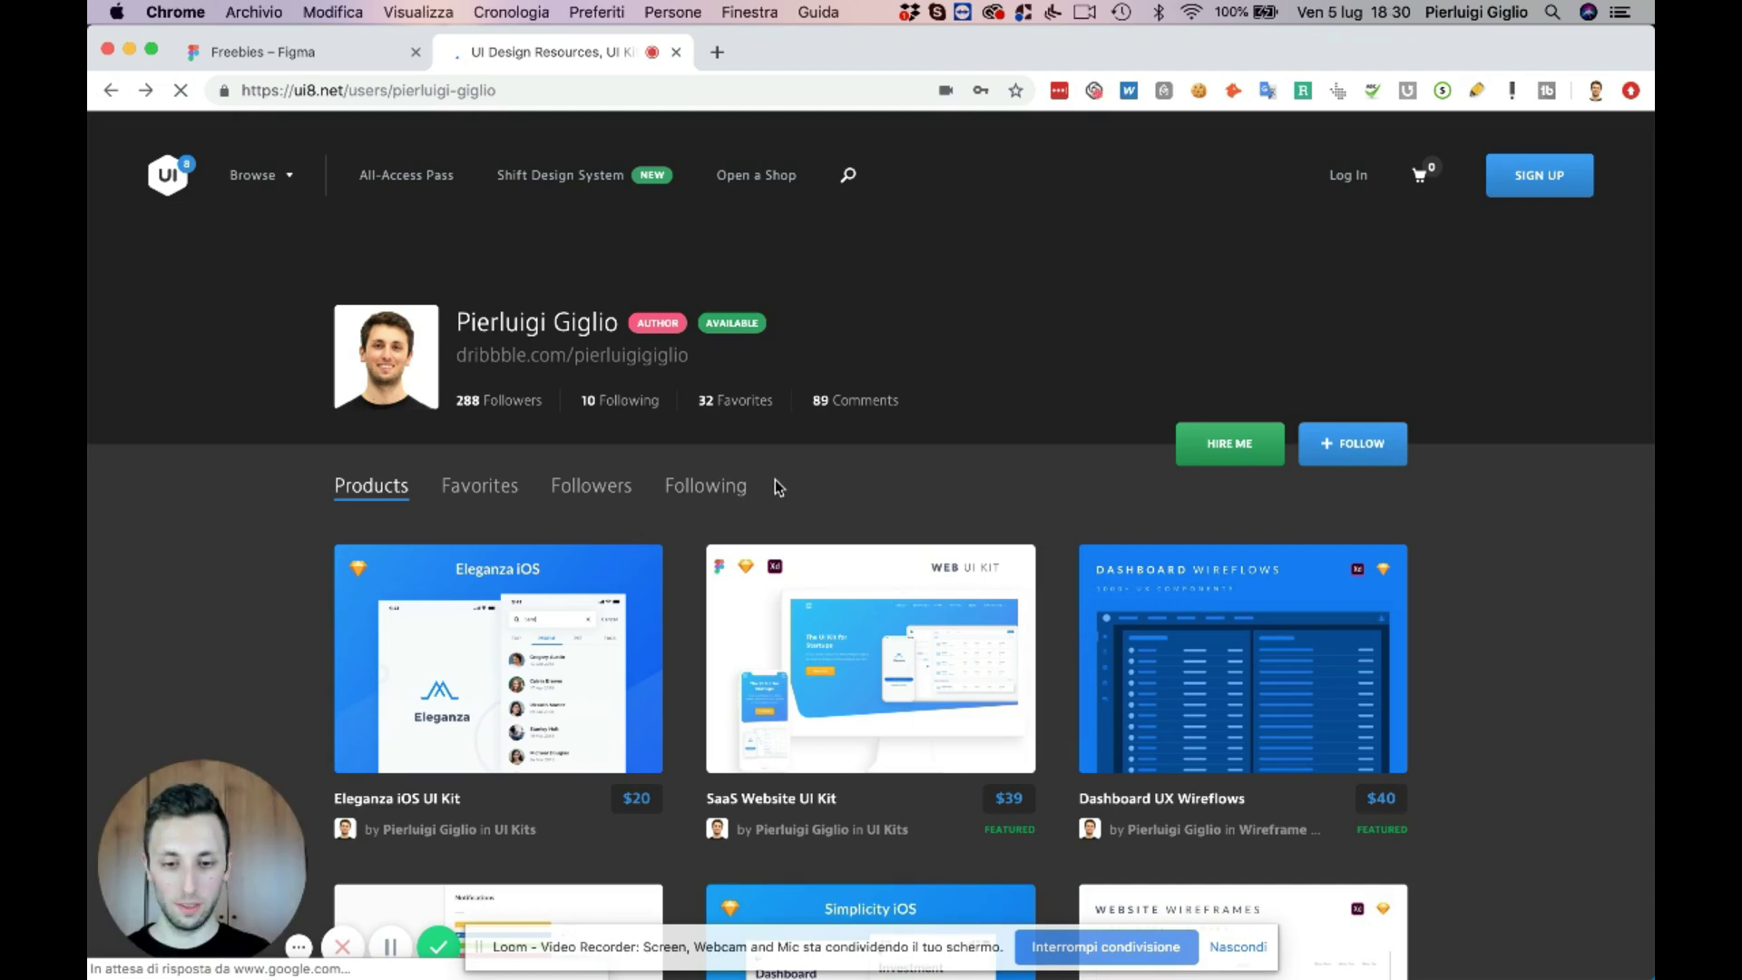
scroll(775, 479, "down", 5)
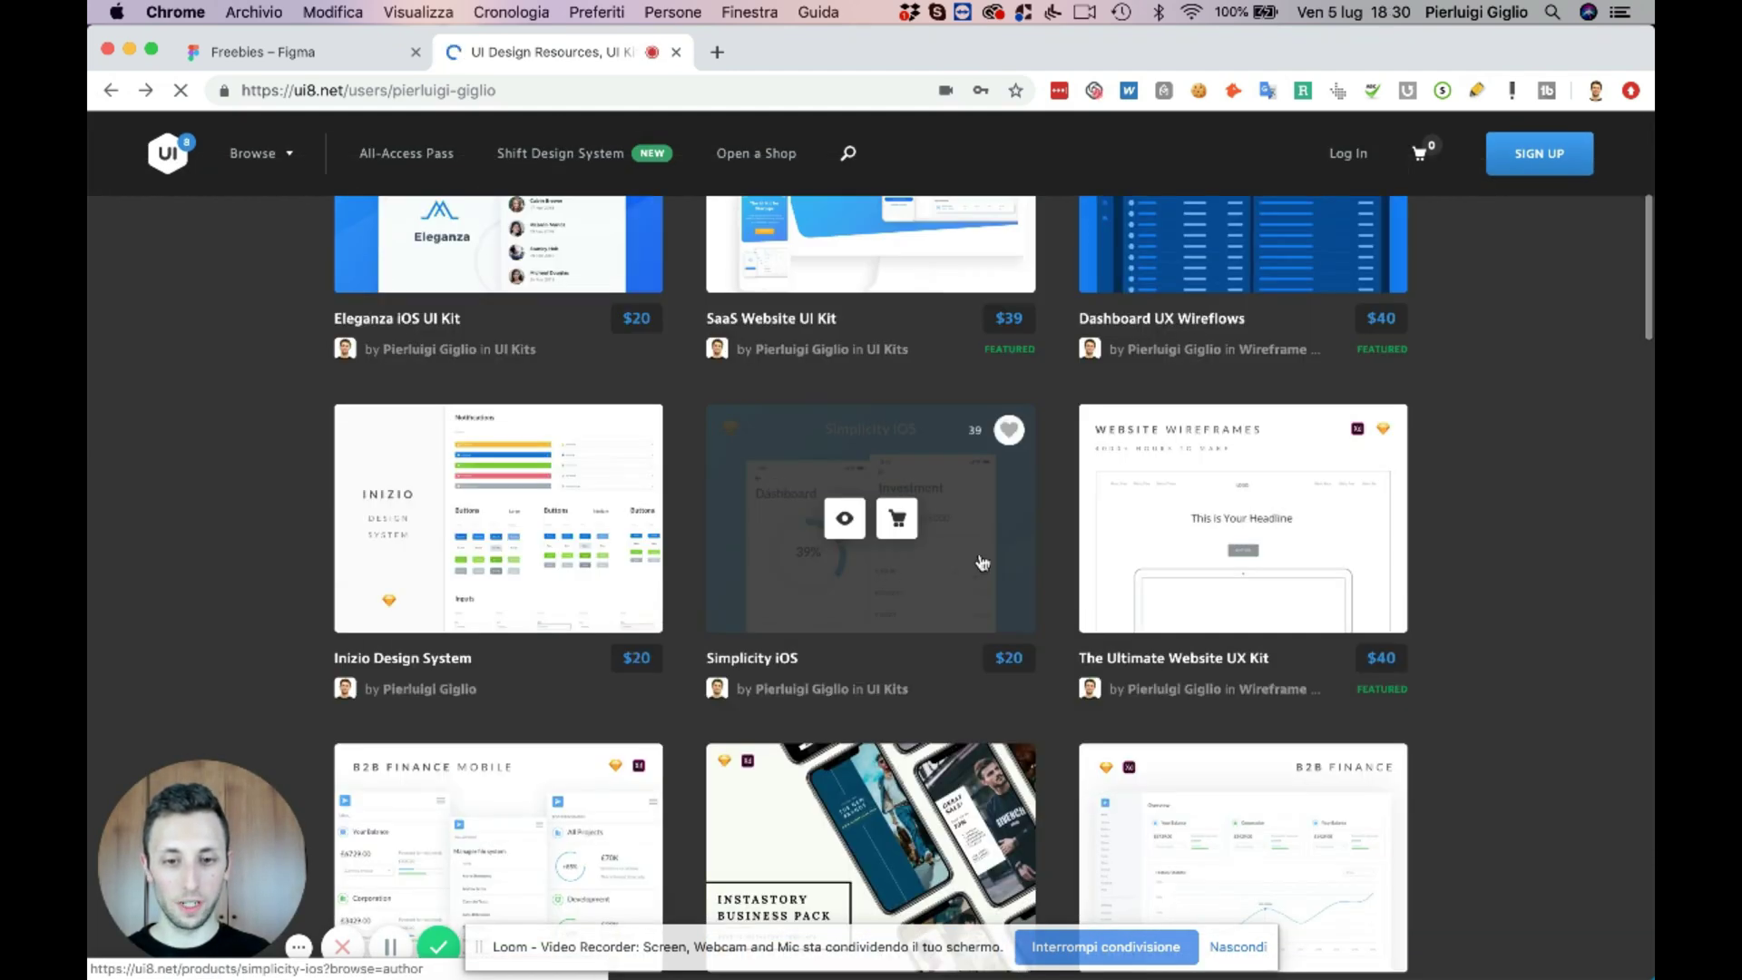
left_click(811, 598, "super")
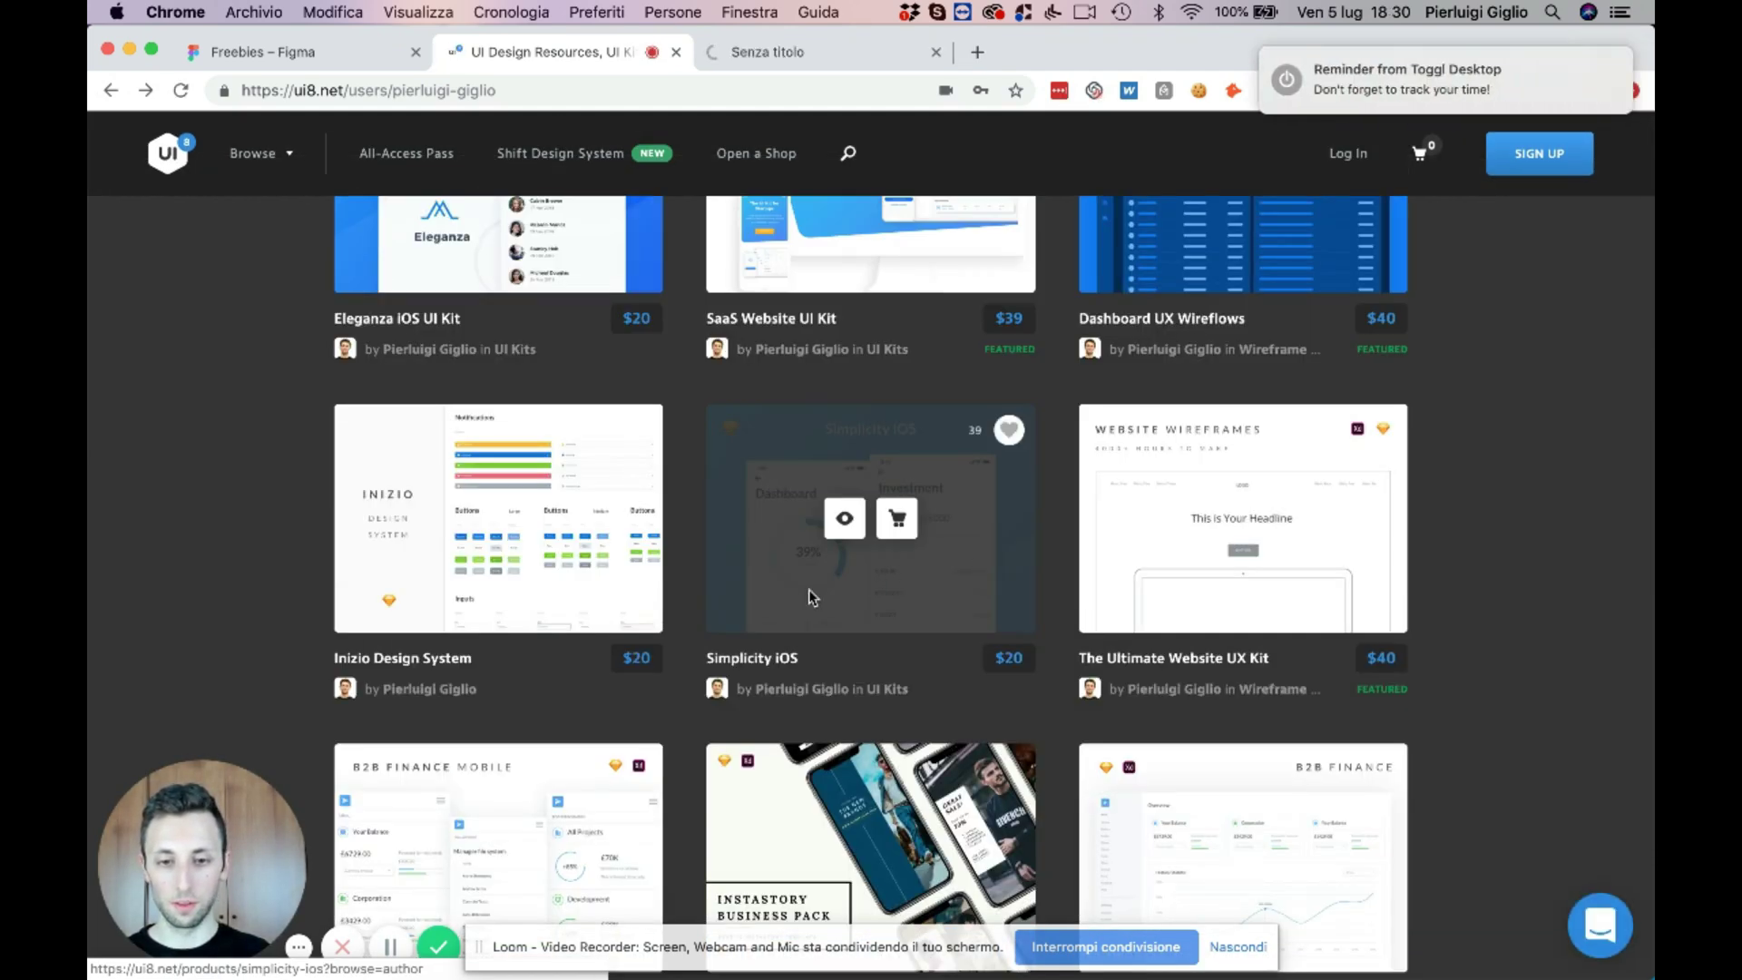
scroll(811, 597, "down", 2)
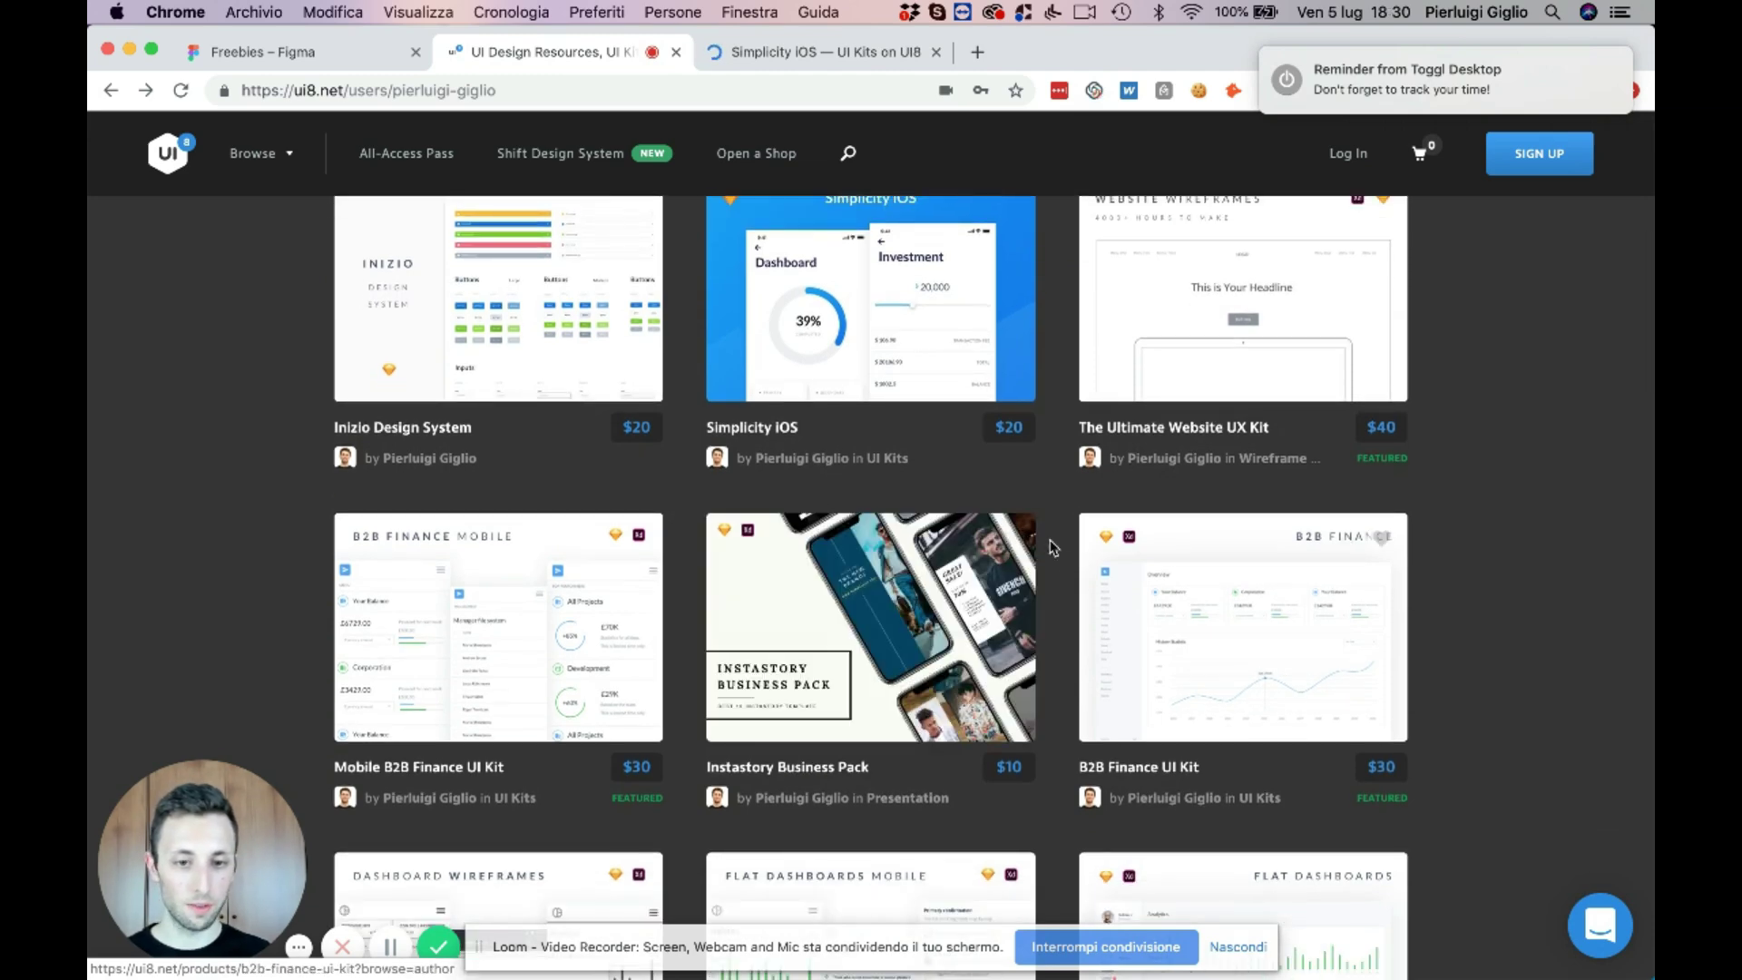
scroll(1055, 533, "down", 3)
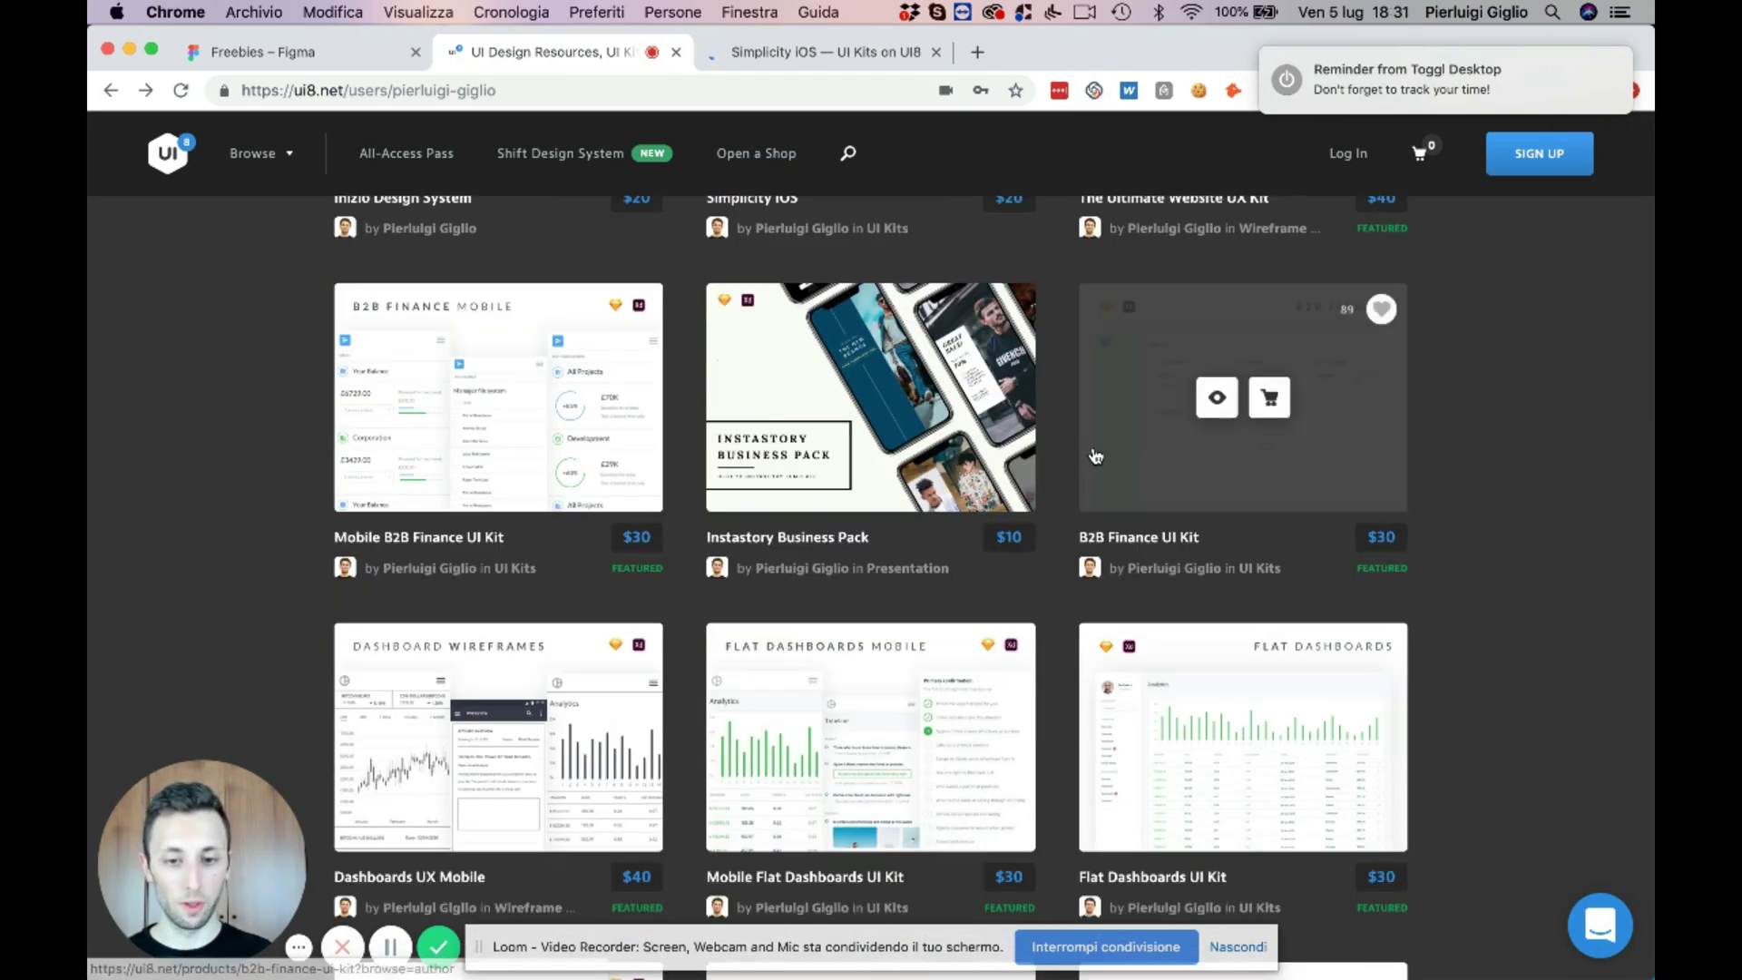
scroll(1034, 554, "down", 1)
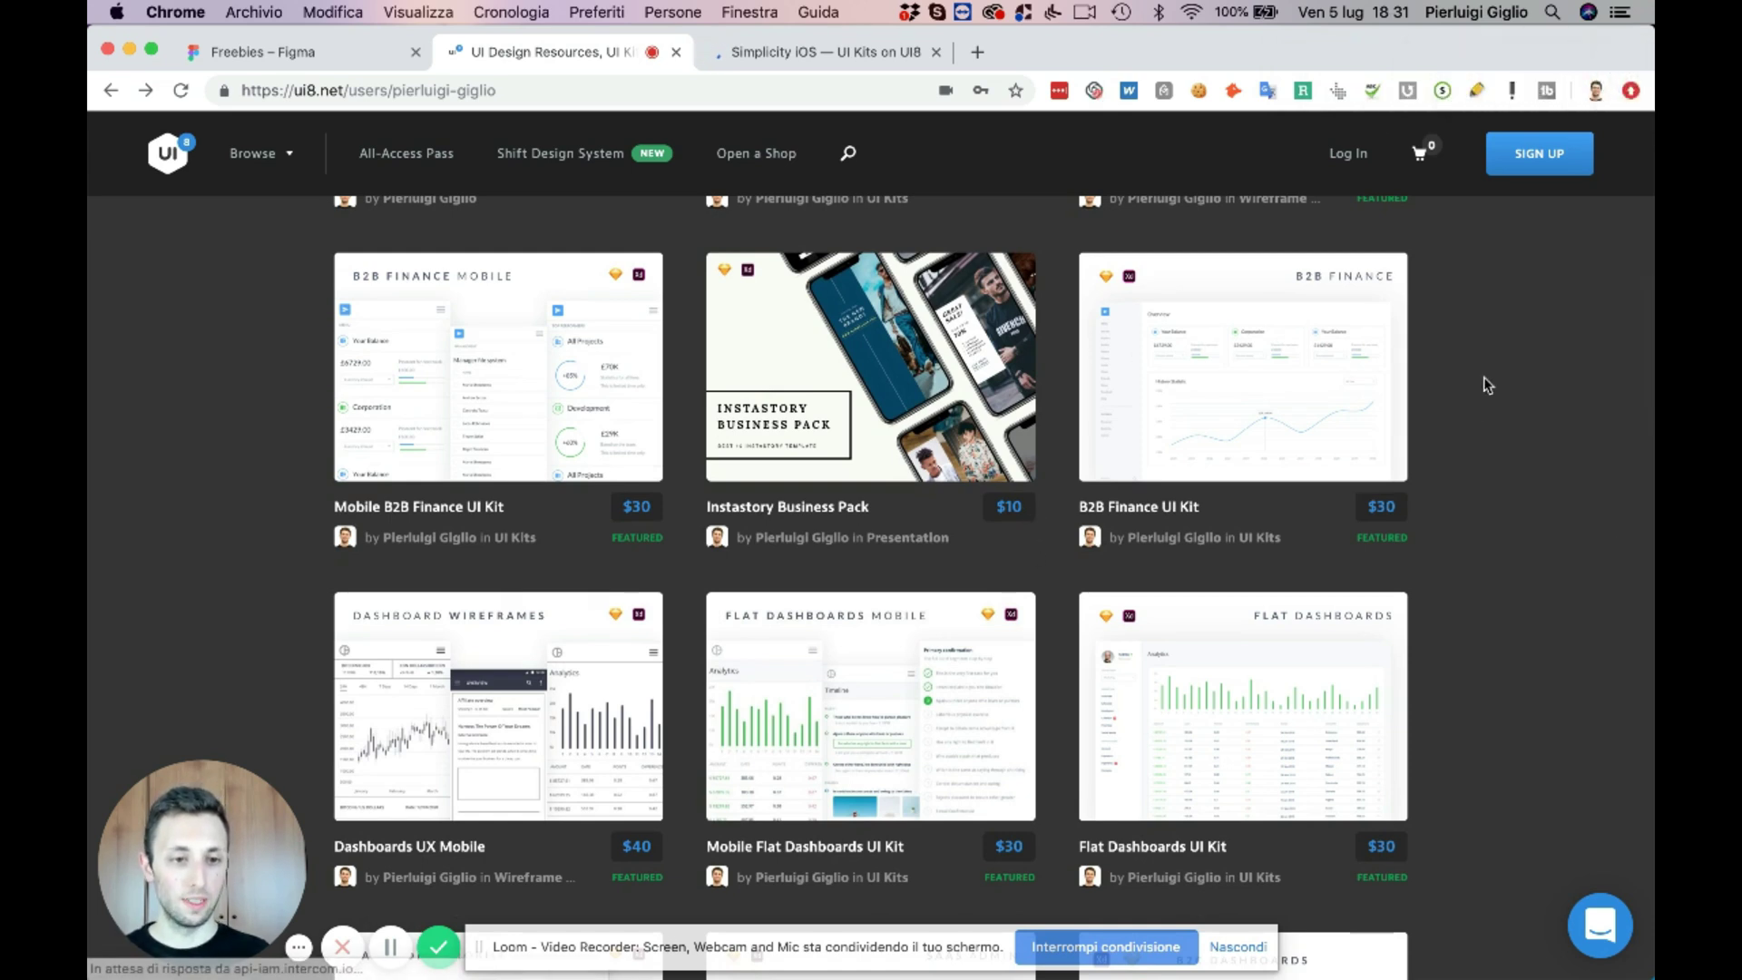
mouse_move(1381, 375)
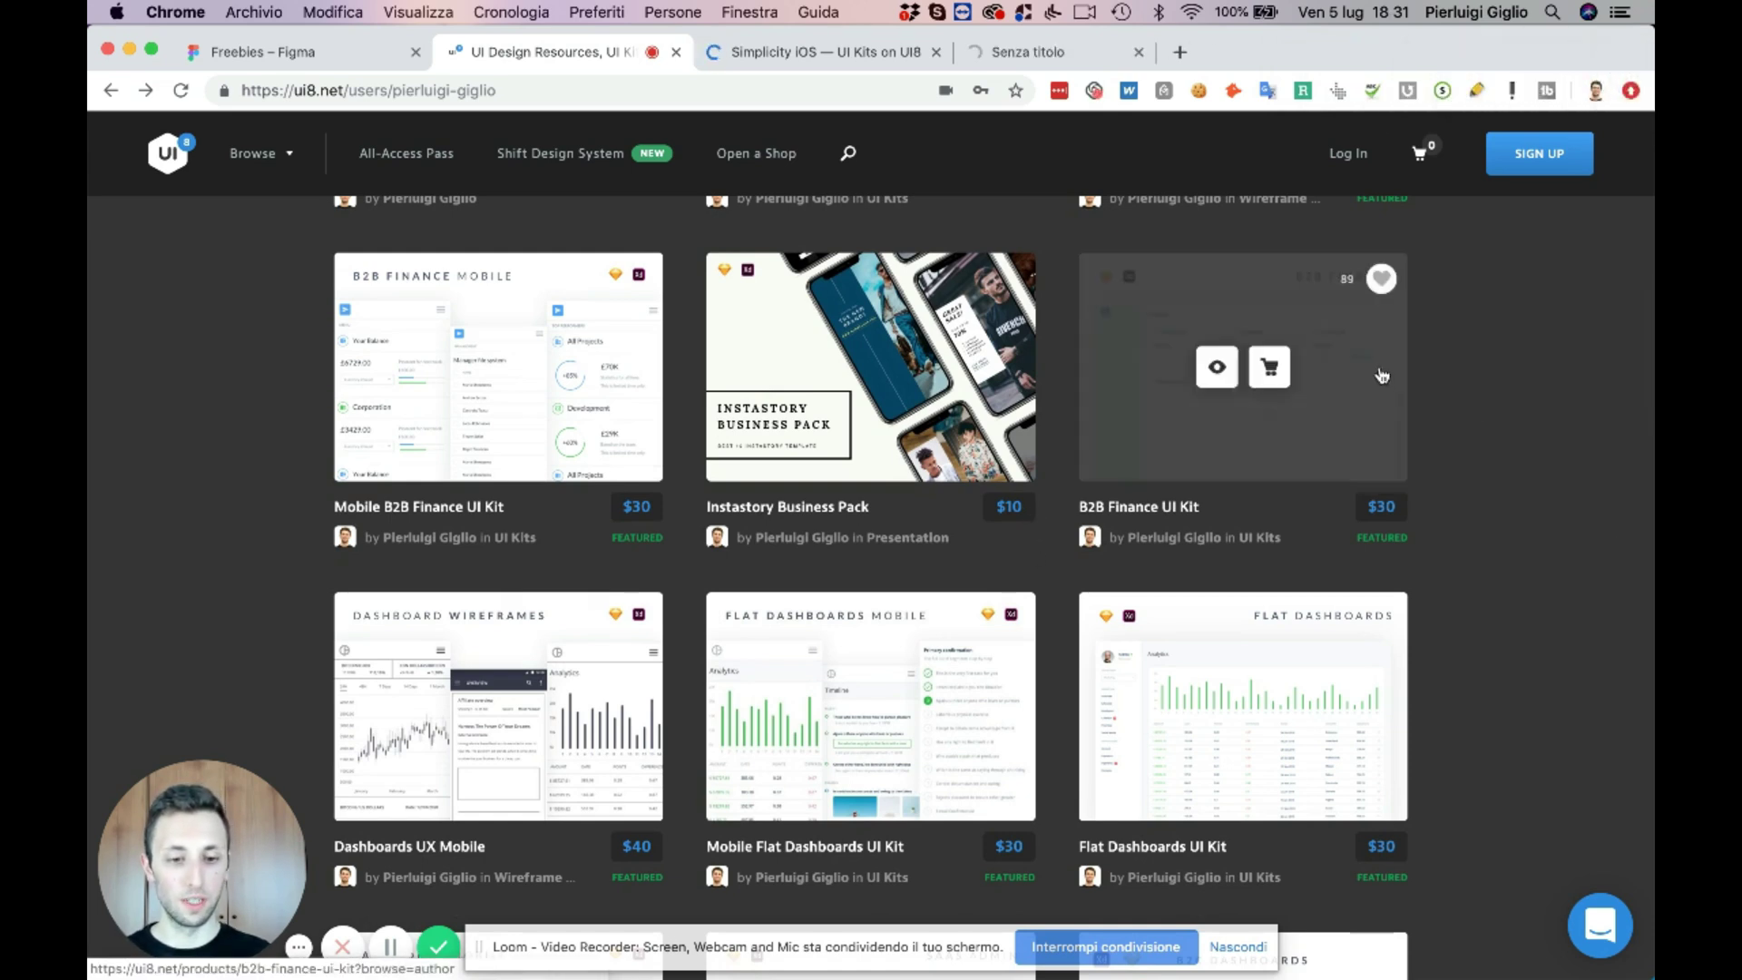
- Copy the B2B Finance UI Kit preview image with Copia immagine, then head back to Figma
left_click(1014, 64)
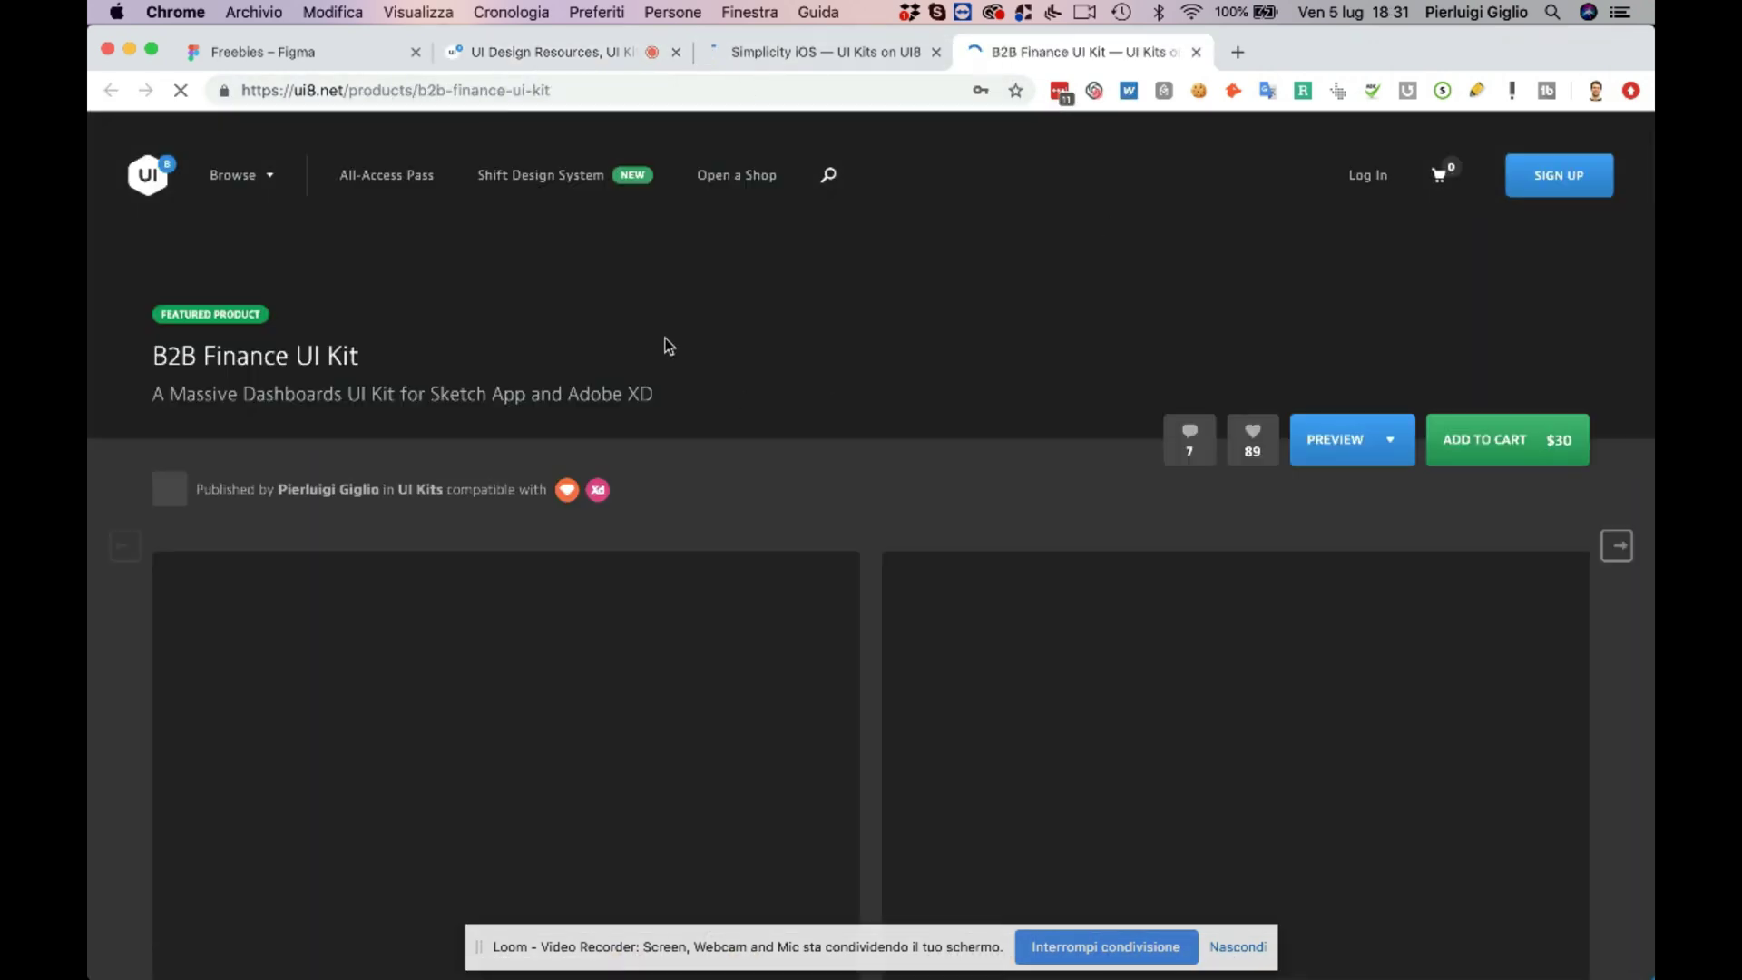
scroll(664, 343, "down", 3)
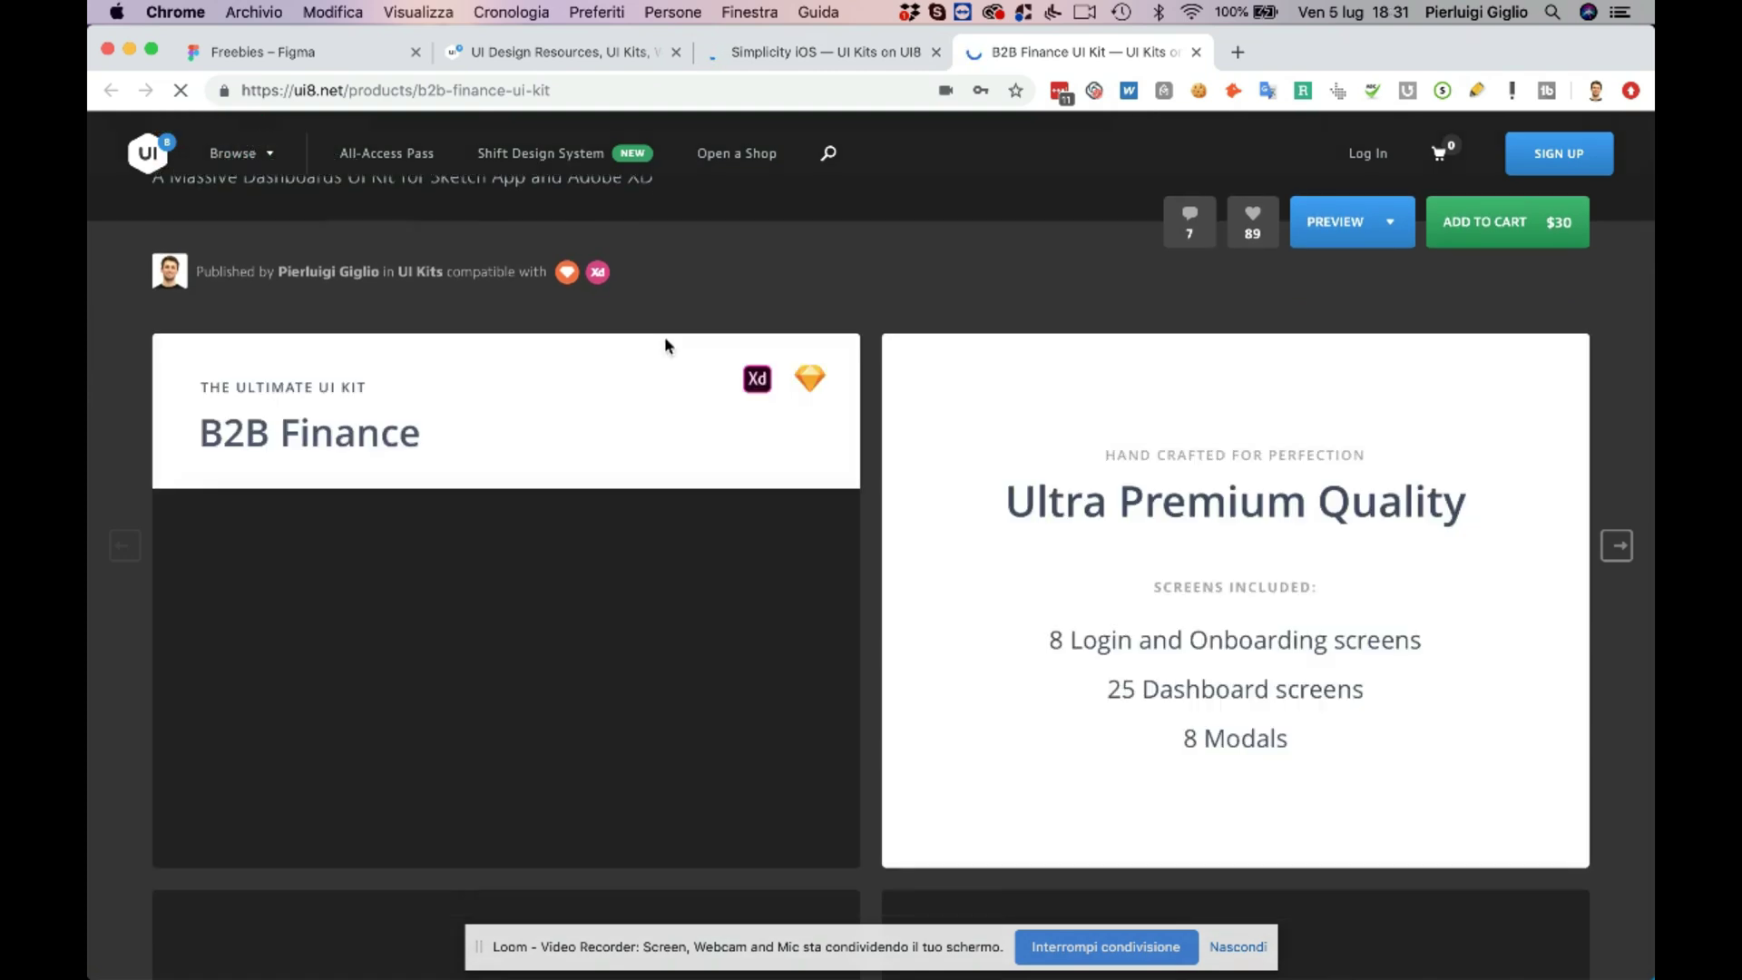
scroll(667, 345, "down", 3)
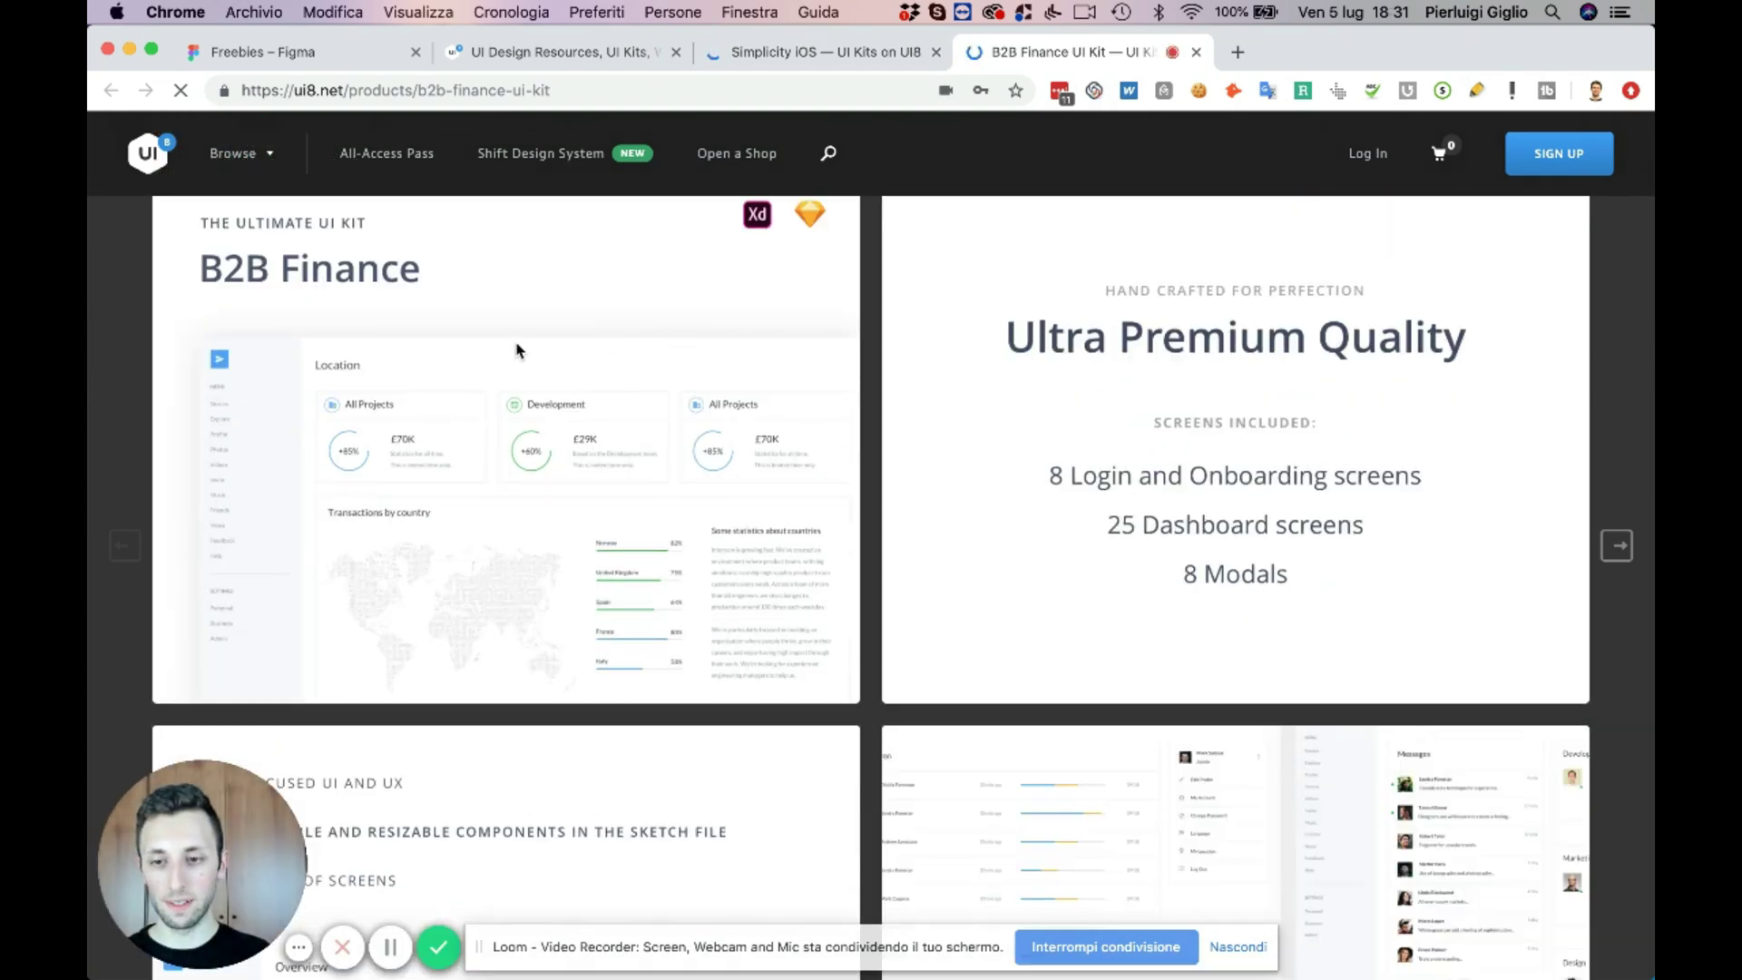
scroll(517, 350, "down", 3)
scroll(518, 350, "up", 5)
right_click(499, 459)
left_click(568, 515)
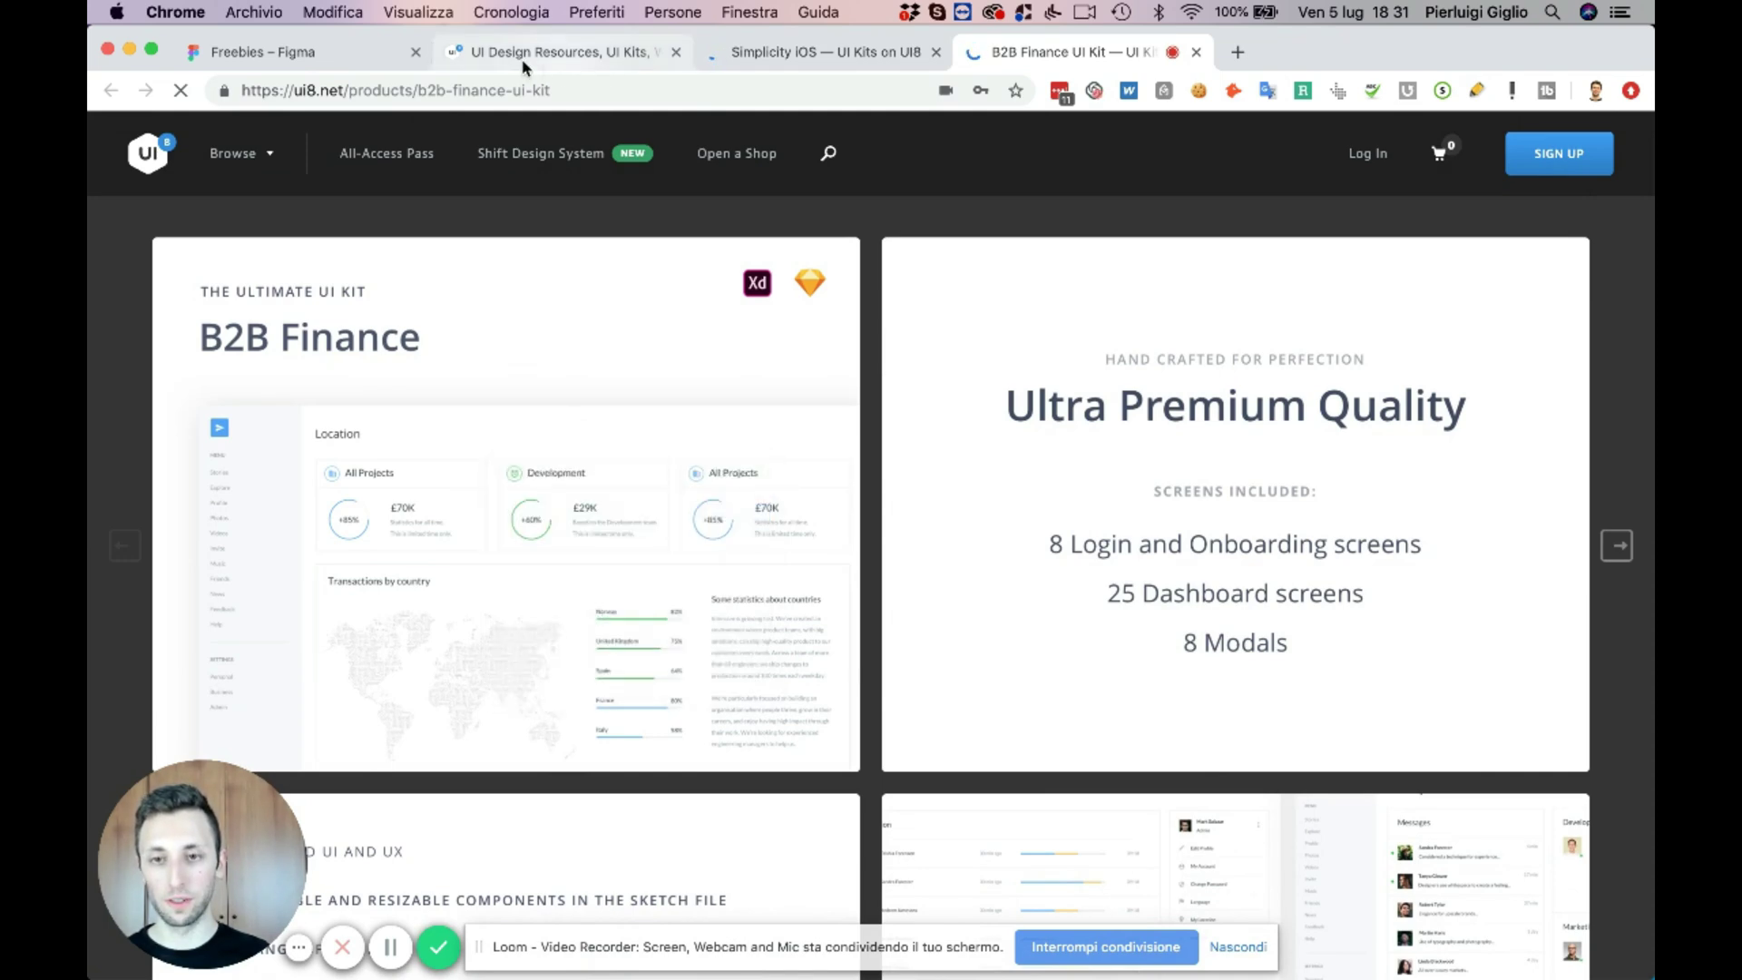
left_click(513, 54)
- Paste the B2B Finance image over Rectangle 2.2, shrink it to 480 × 363, and select both
left_click(317, 54)
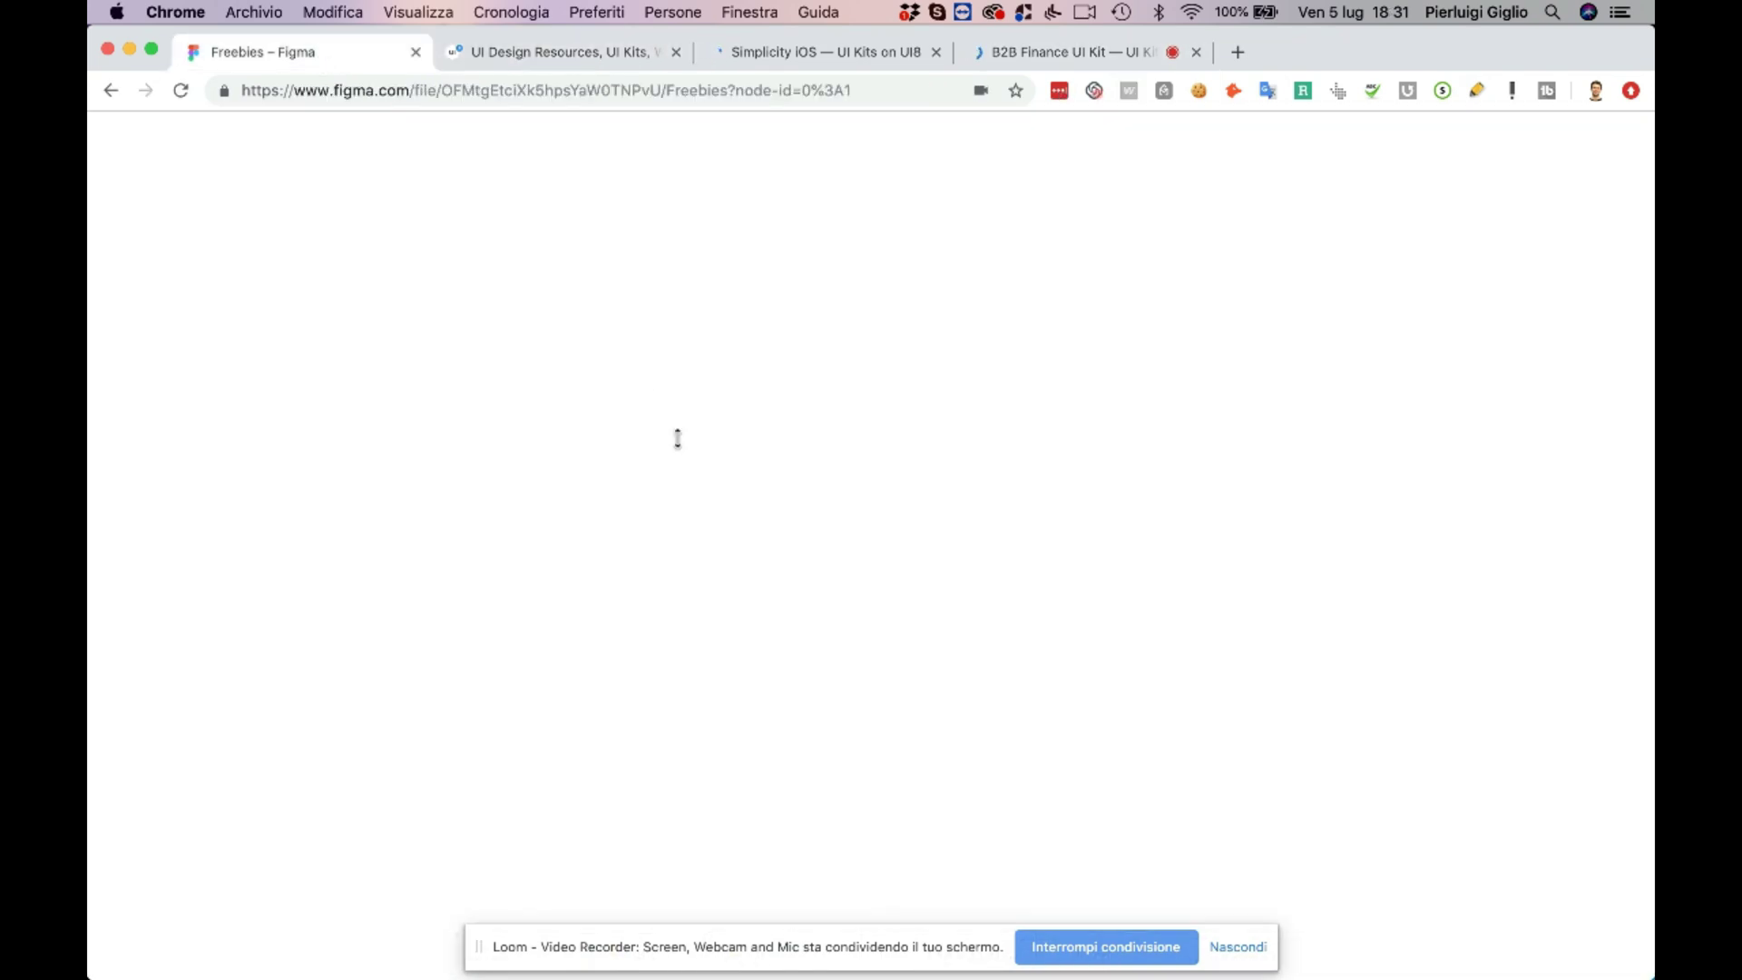
left_click(924, 449)
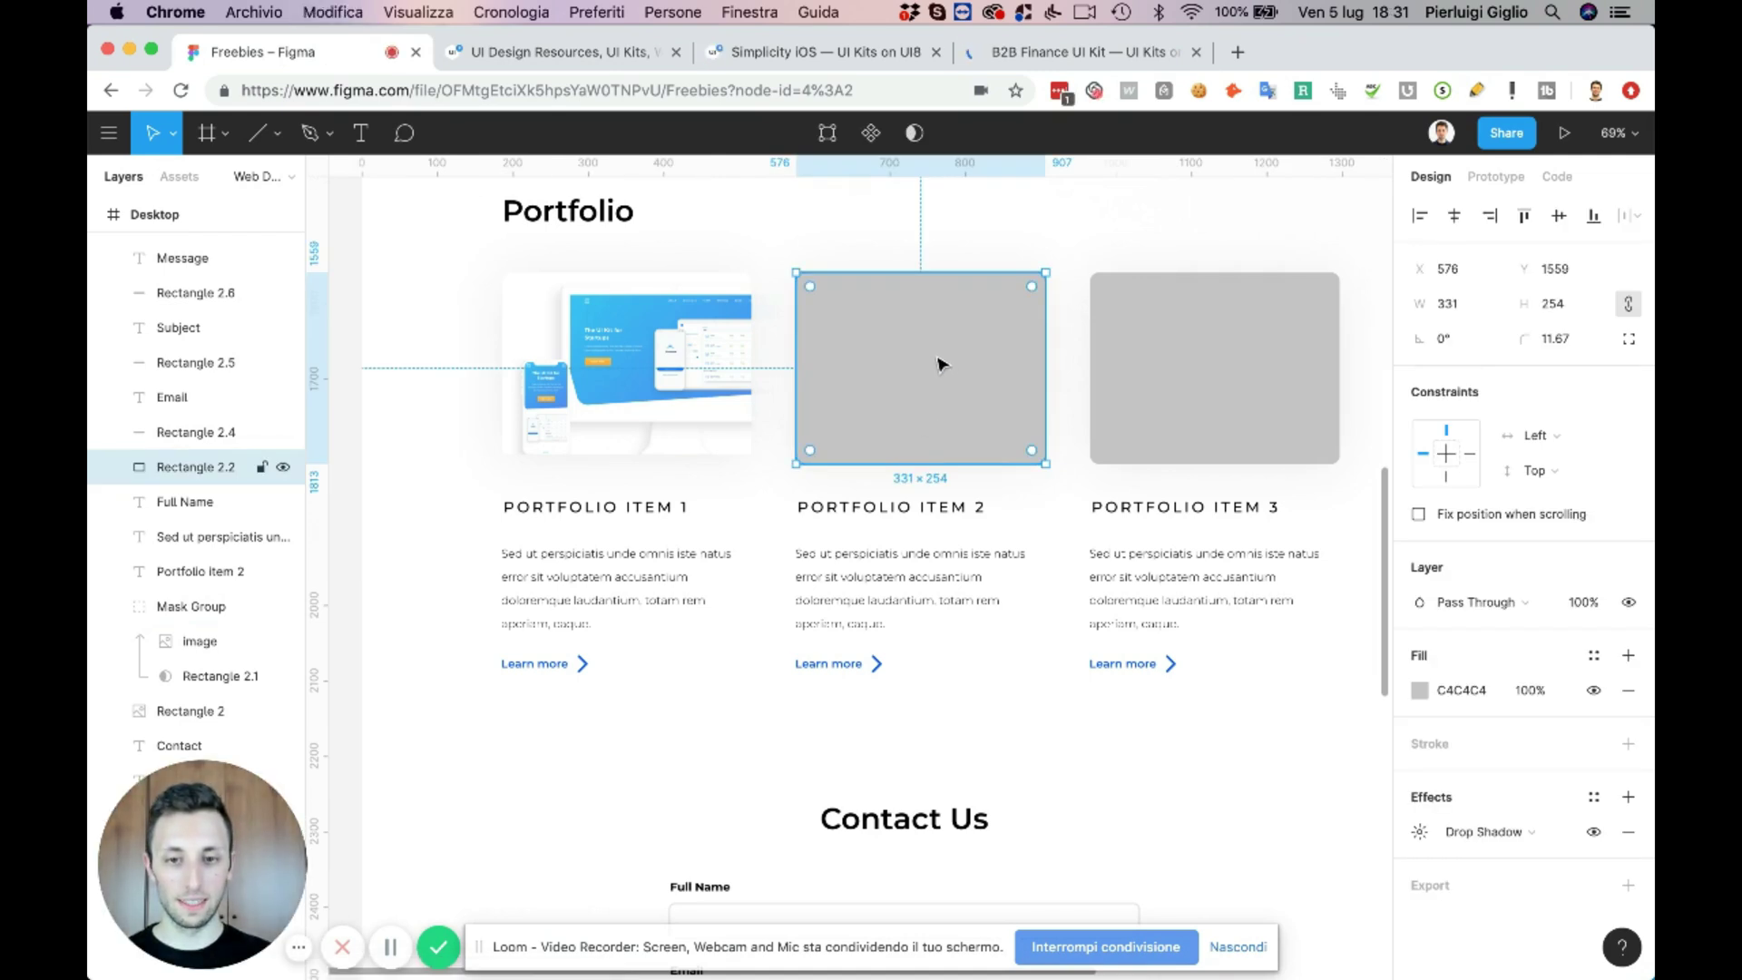
key("super+v")
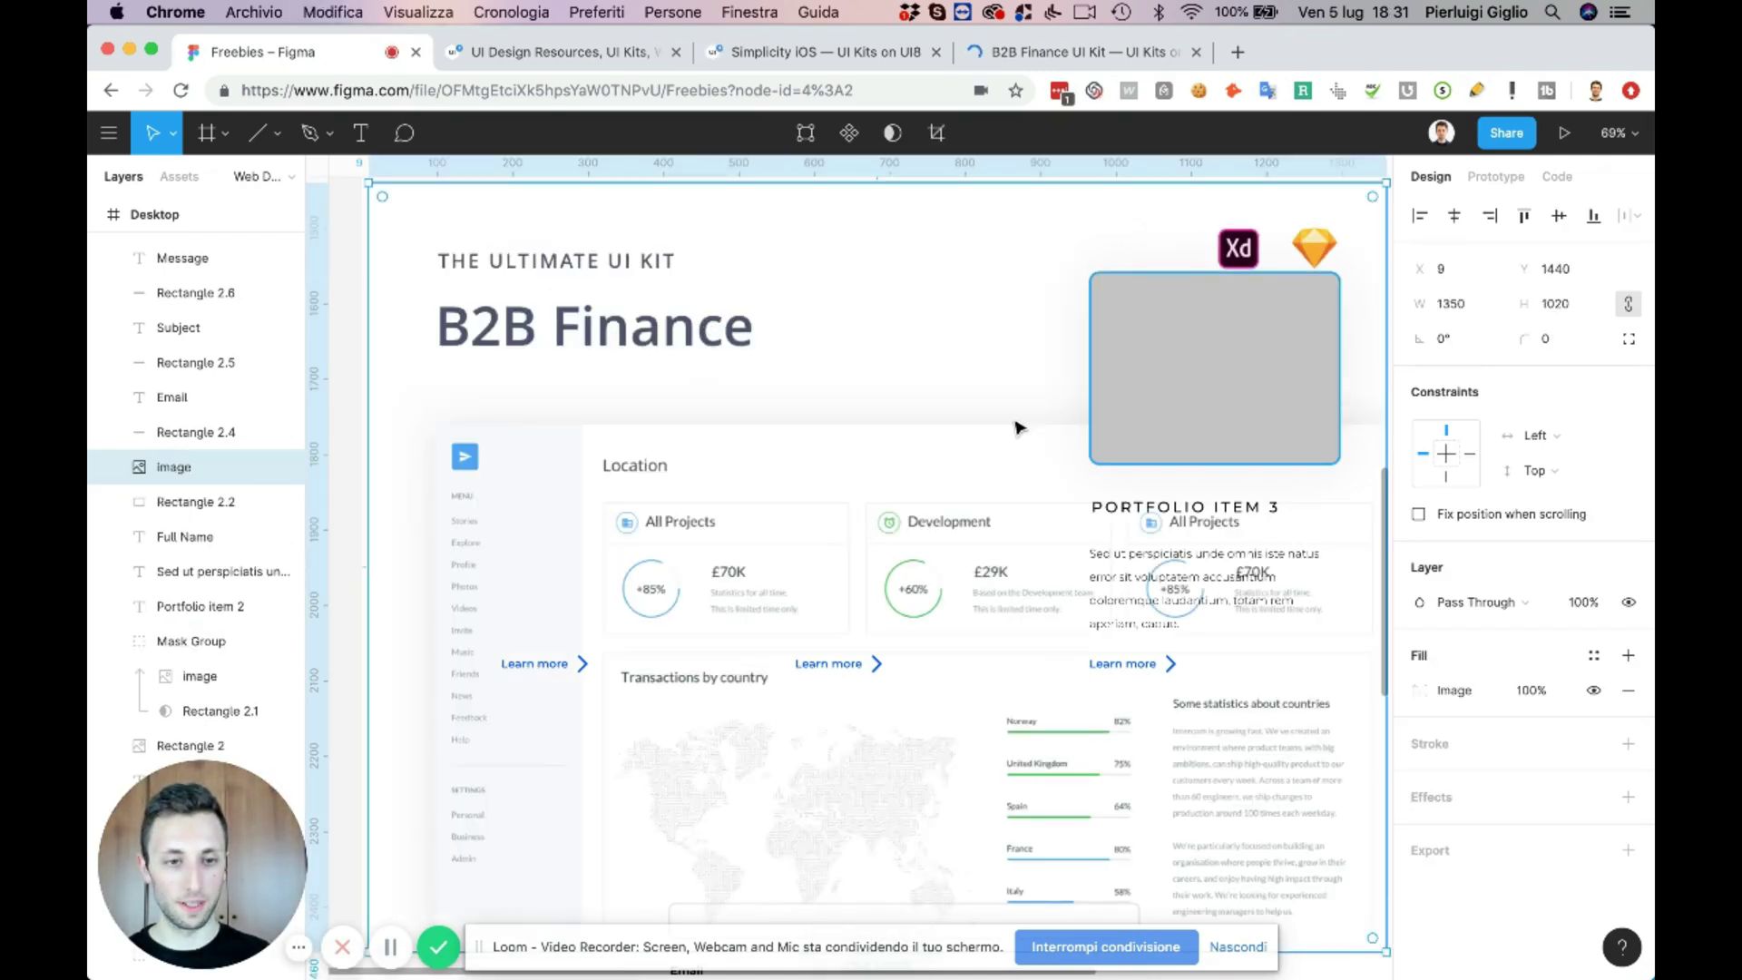
scroll(965, 611, "down", 2)
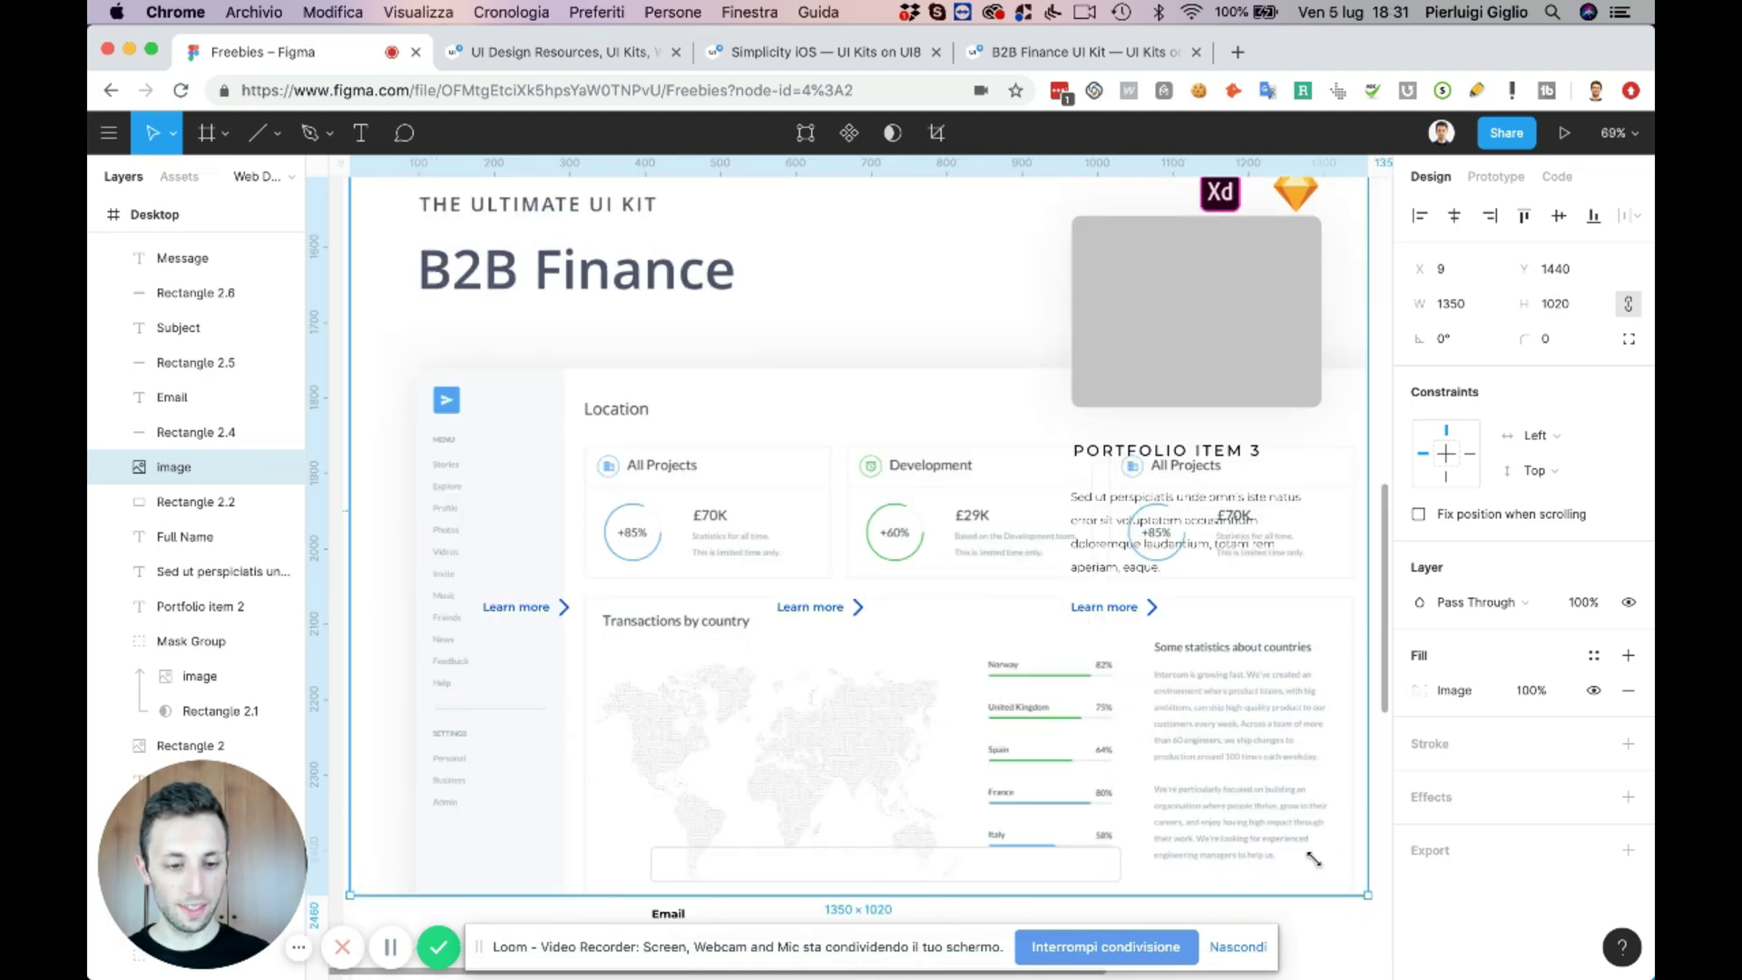
left_click_drag(1182, 805, 711, 397)
left_click_drag(645, 322, 1017, 340)
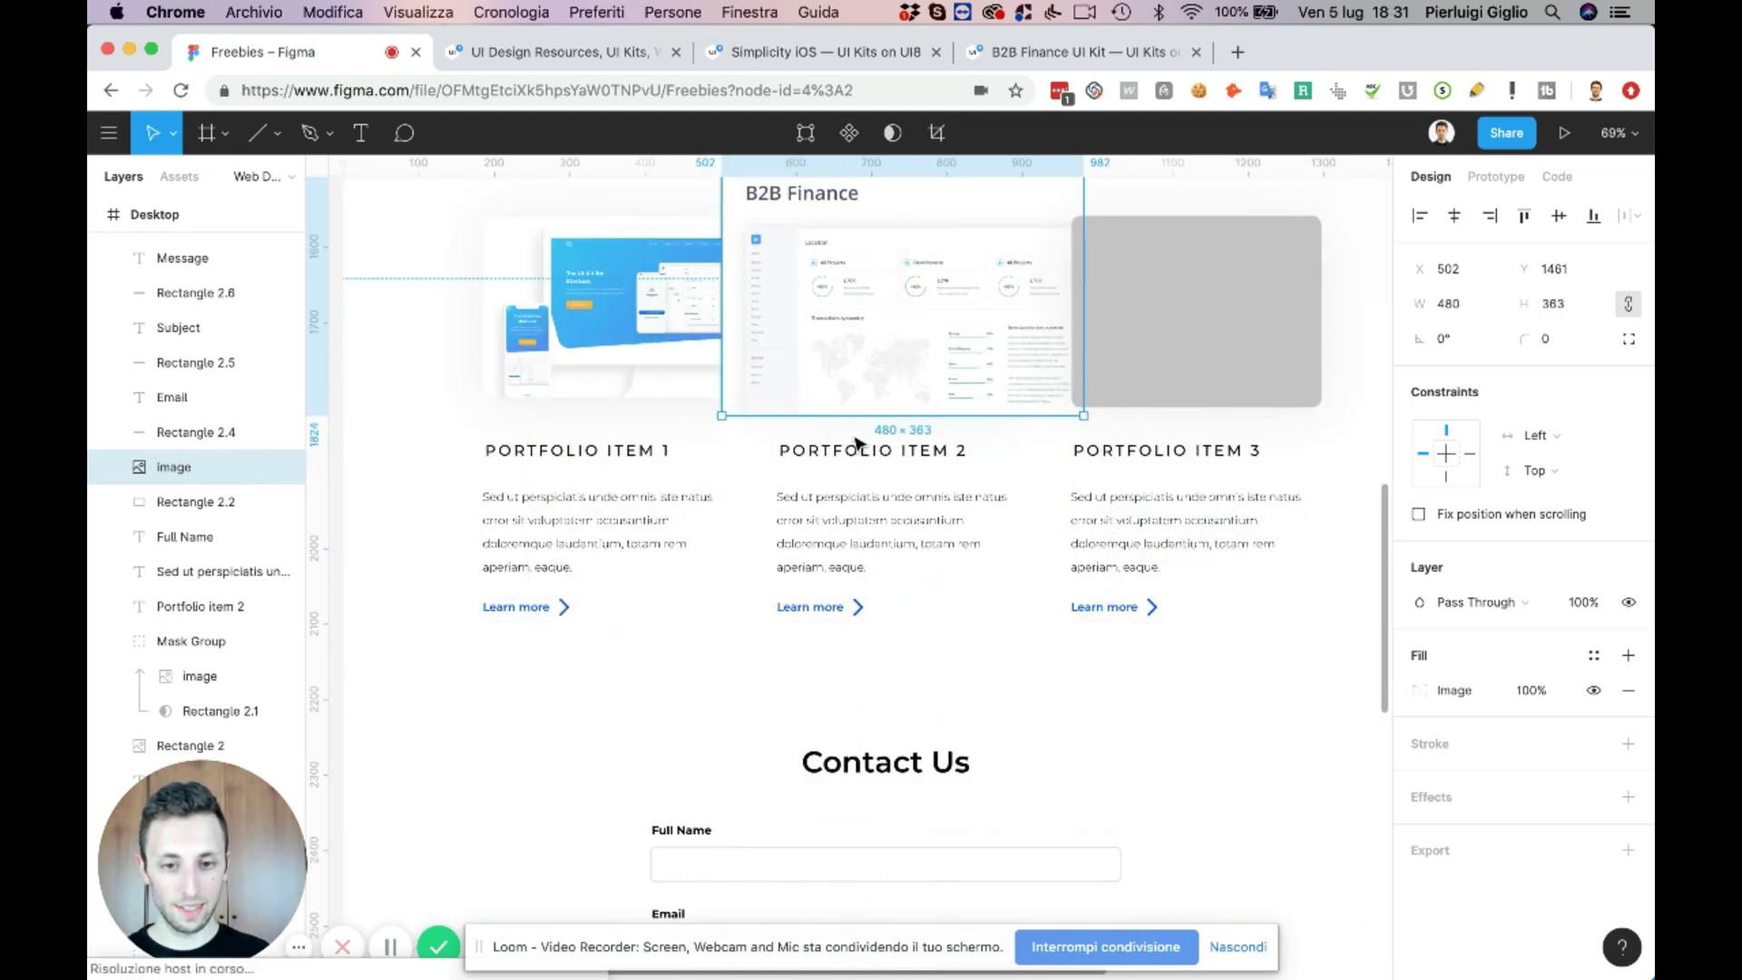
key("Escape")
left_click_drag(1030, 416, 726, 168)
- Mask the B2B Finance image with the second card's placeholder and reposition it inside
scroll(917, 362, "up", 3)
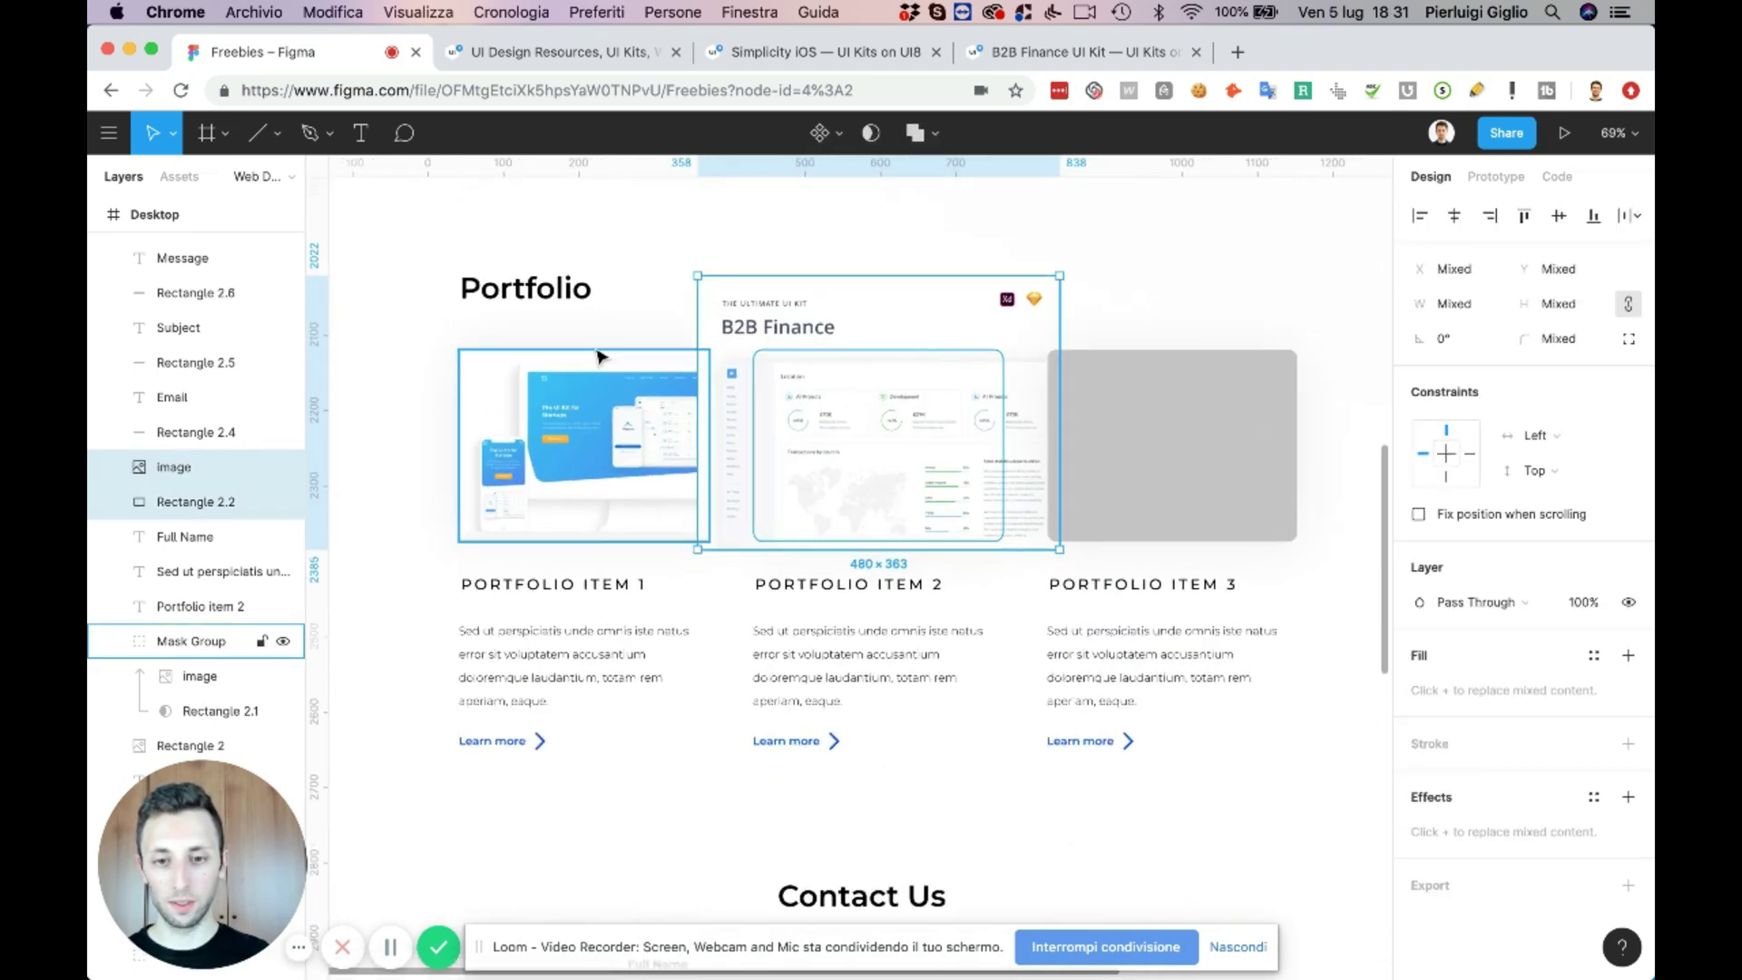
left_click(871, 132)
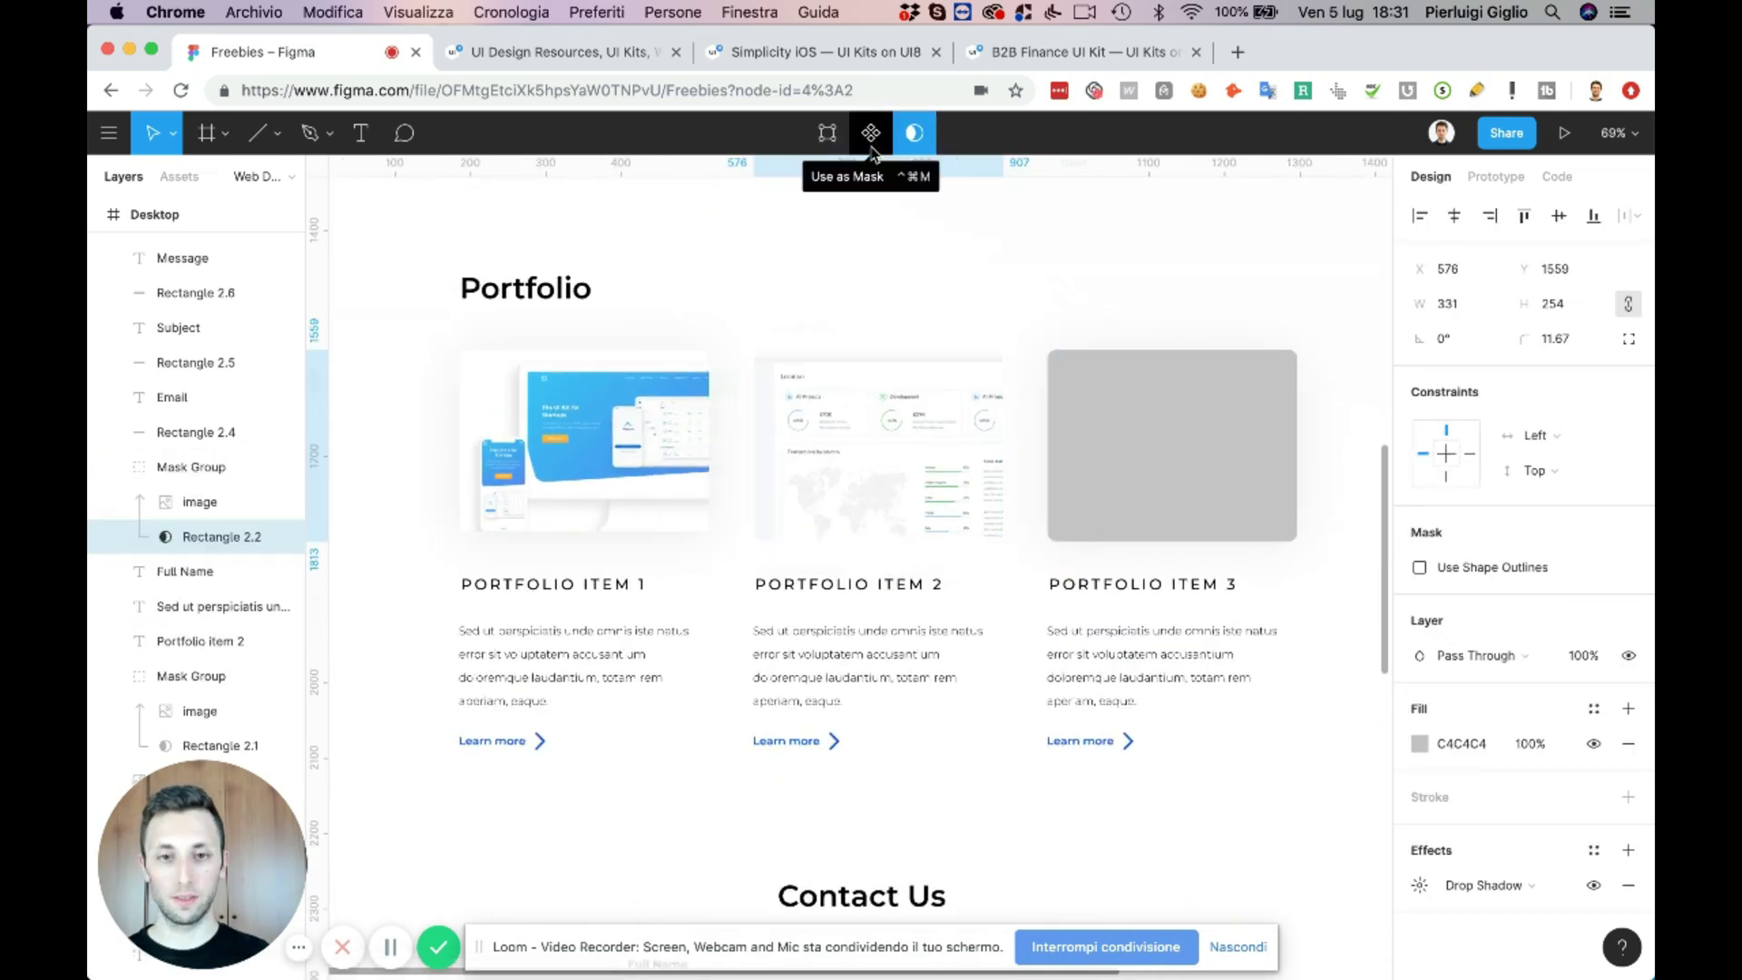
double_click(939, 433)
double_click(887, 396)
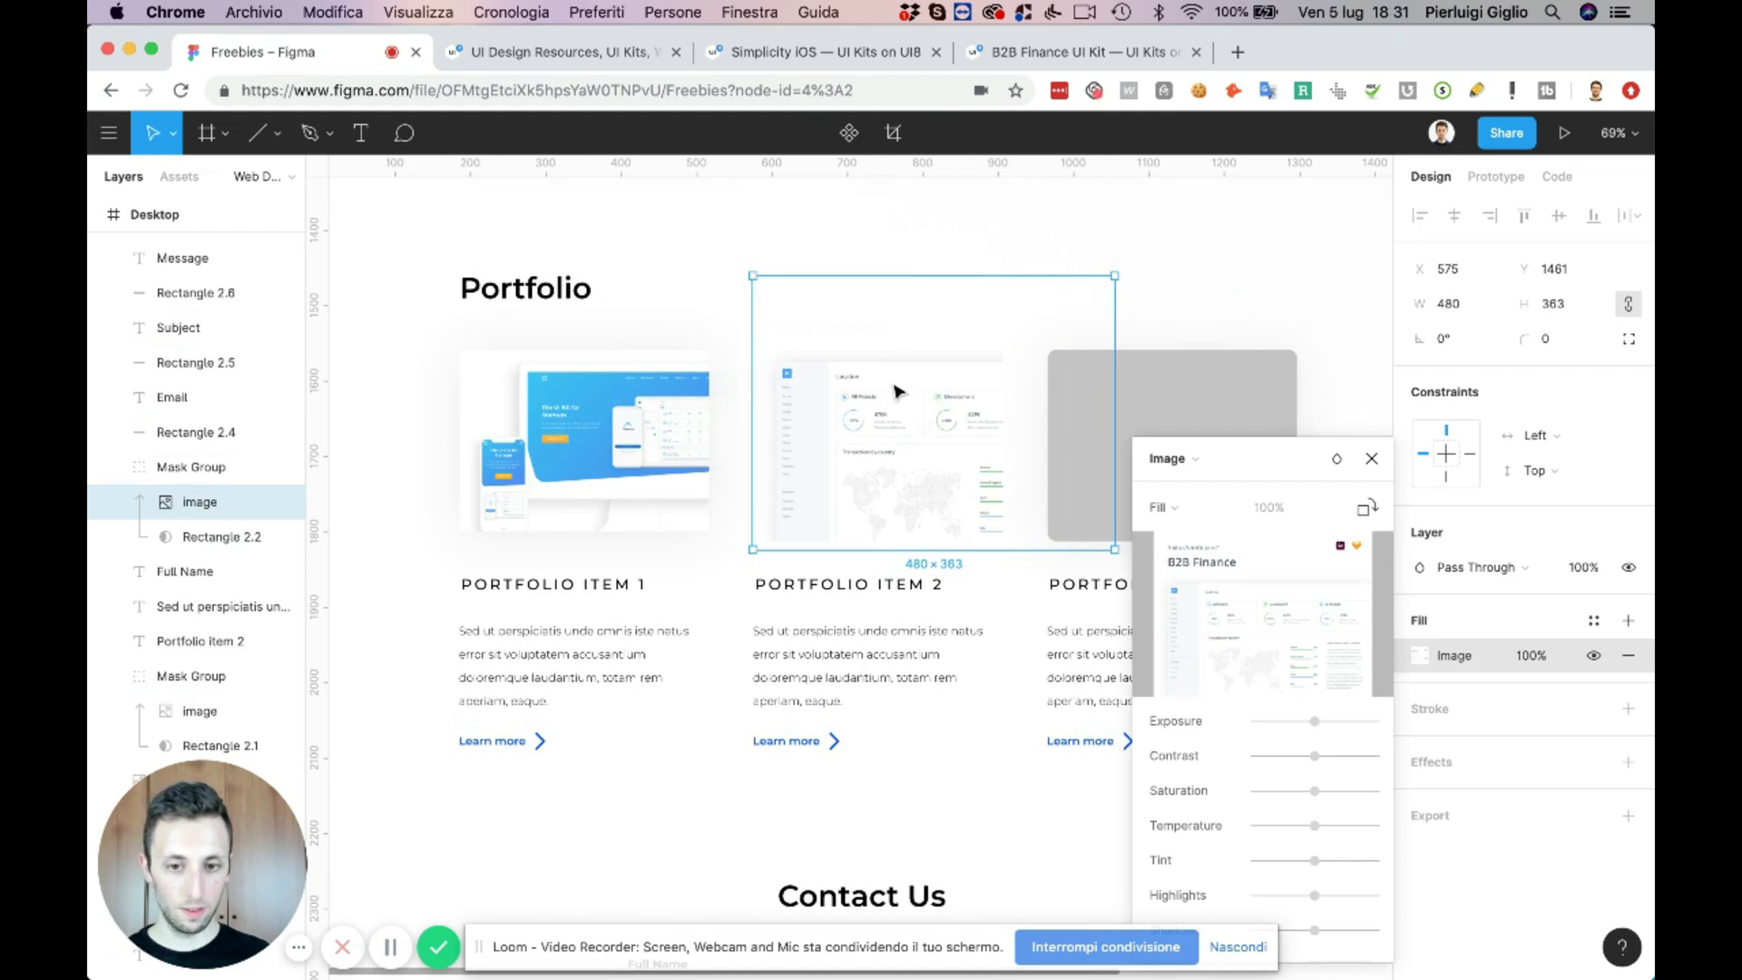
left_click_drag(894, 390, 885, 383)
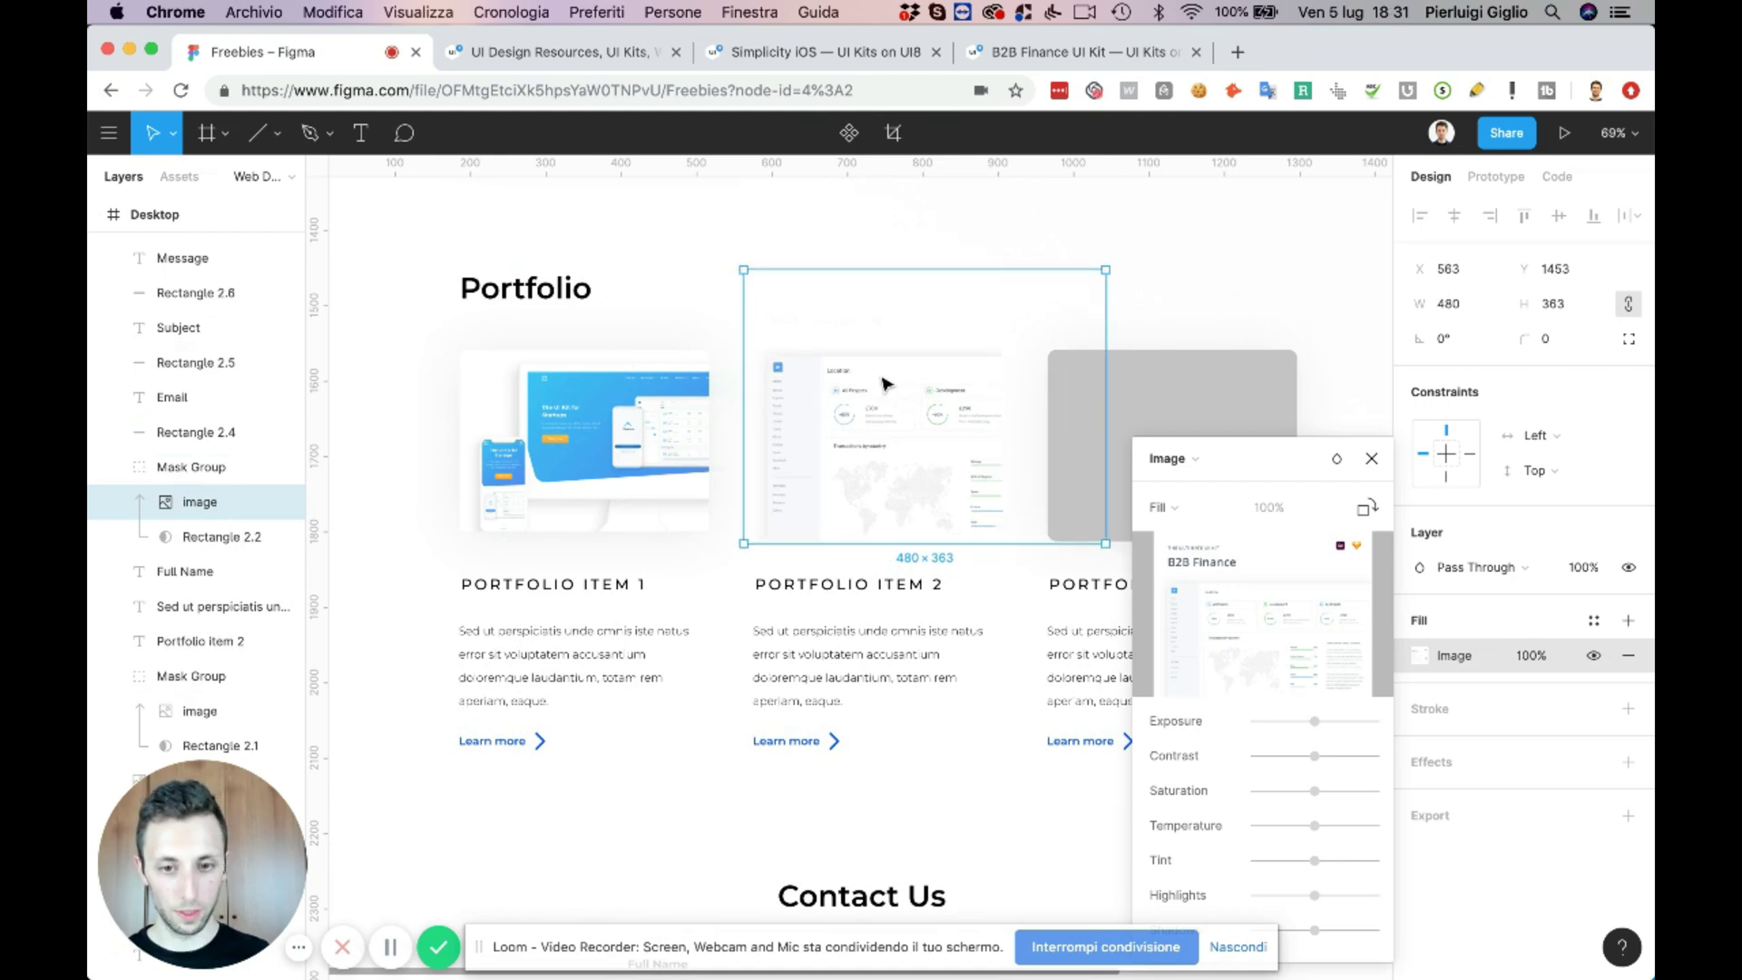
key("Escape")
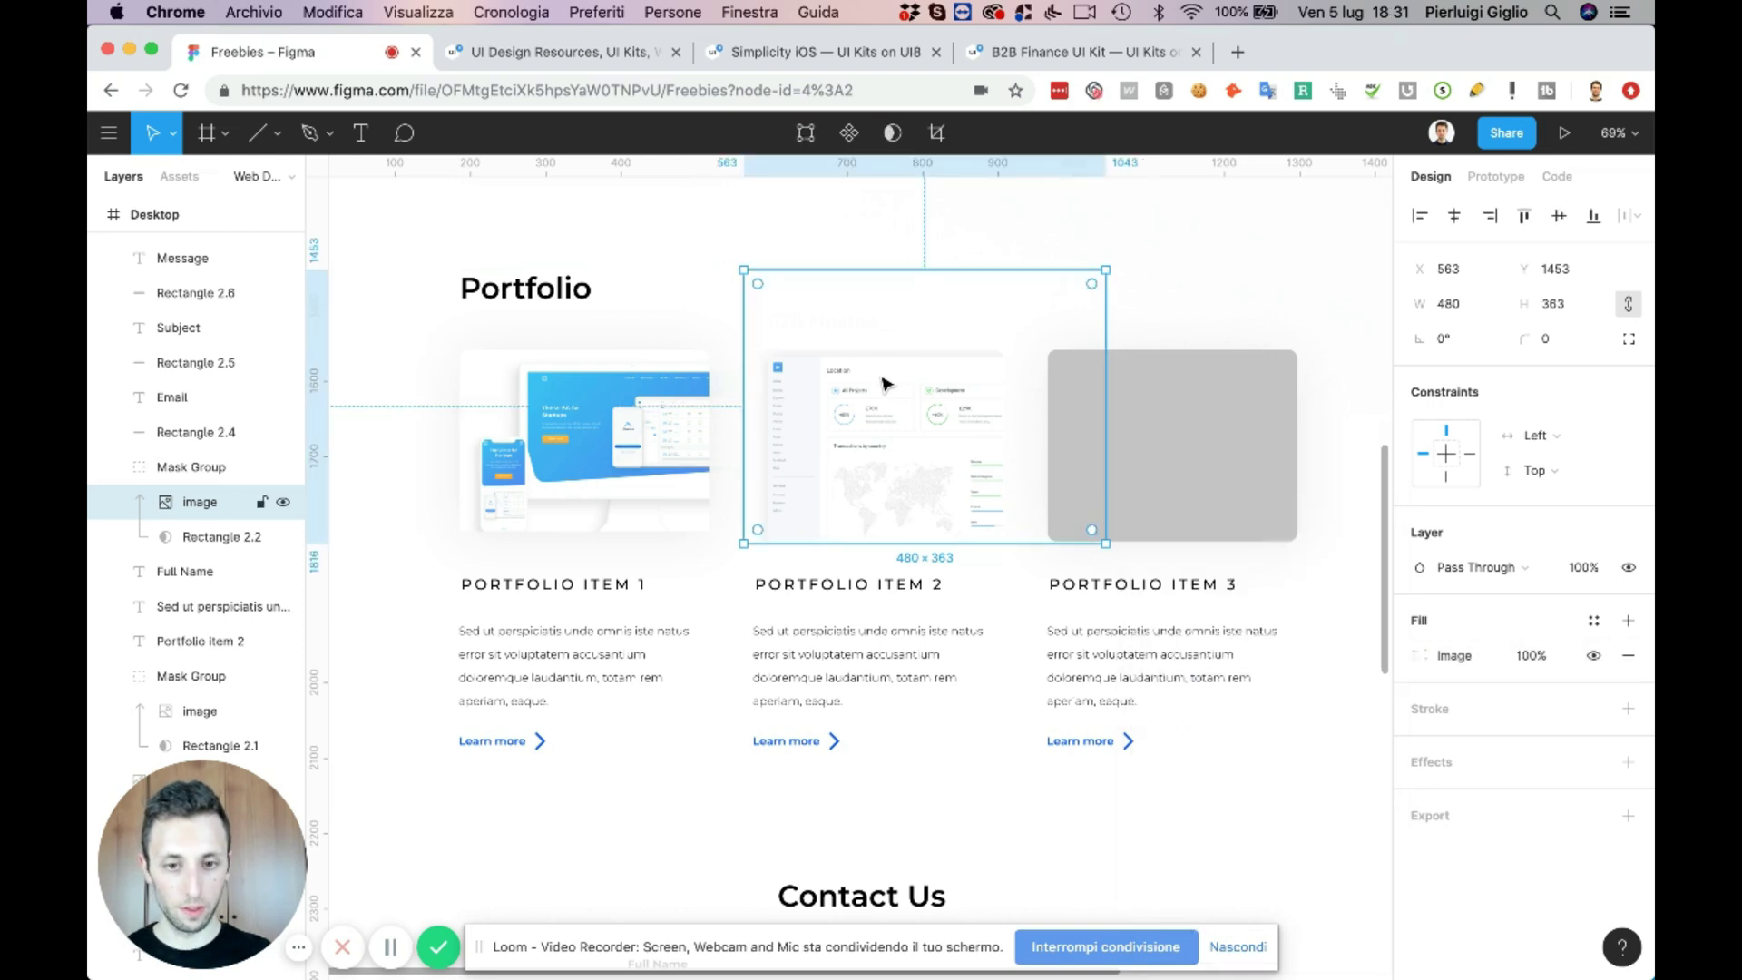
key("Down")
key("Down")
key("Down")
key("Down")
key("Down")
key("Down")
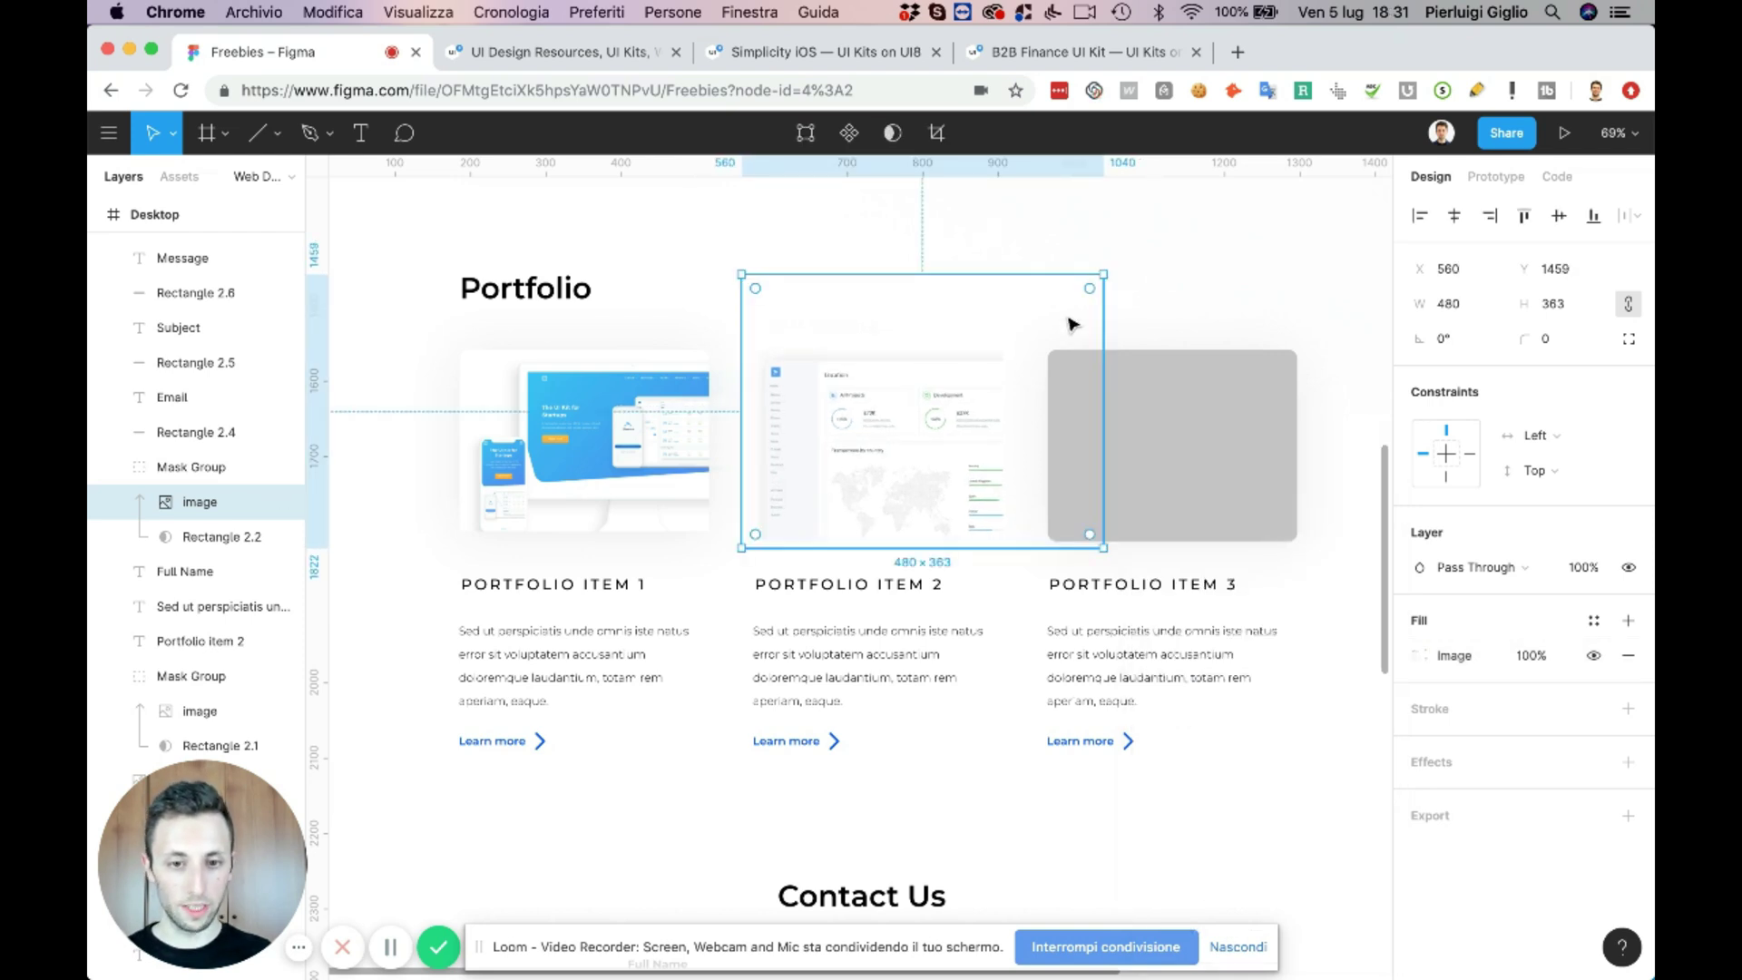
left_click(1206, 299)
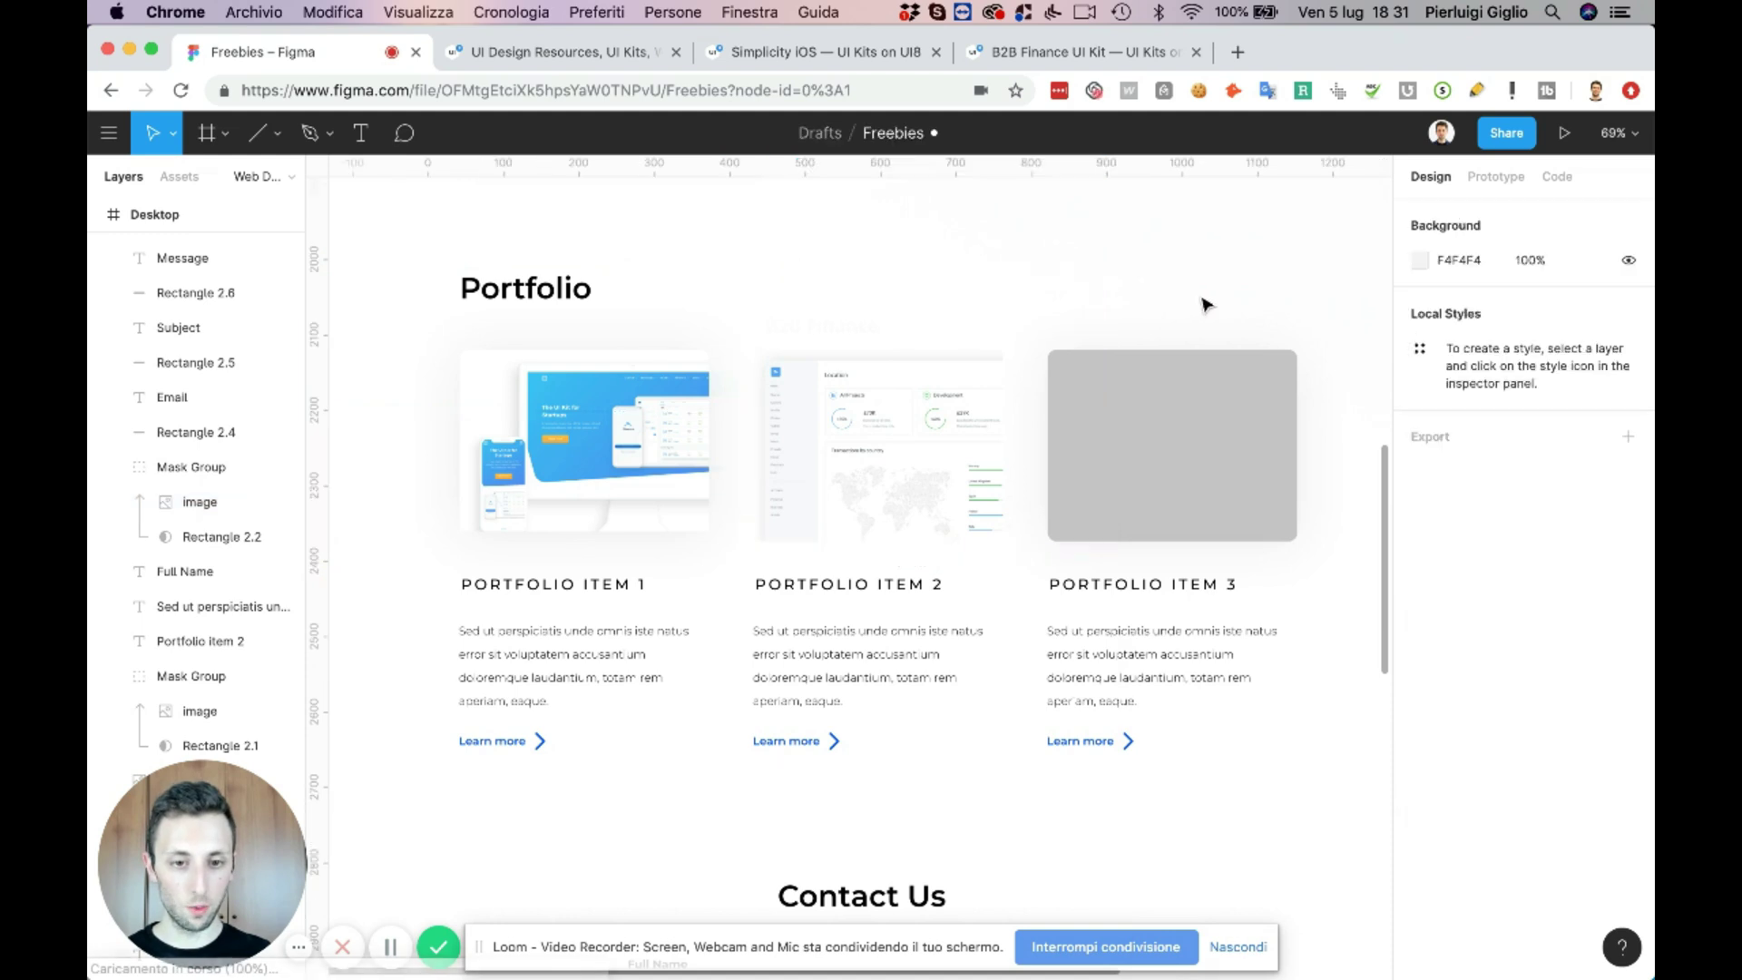
- Enlarge Portfolio Item 2's mask group slightly and nudge it up two units
left_click(858, 399)
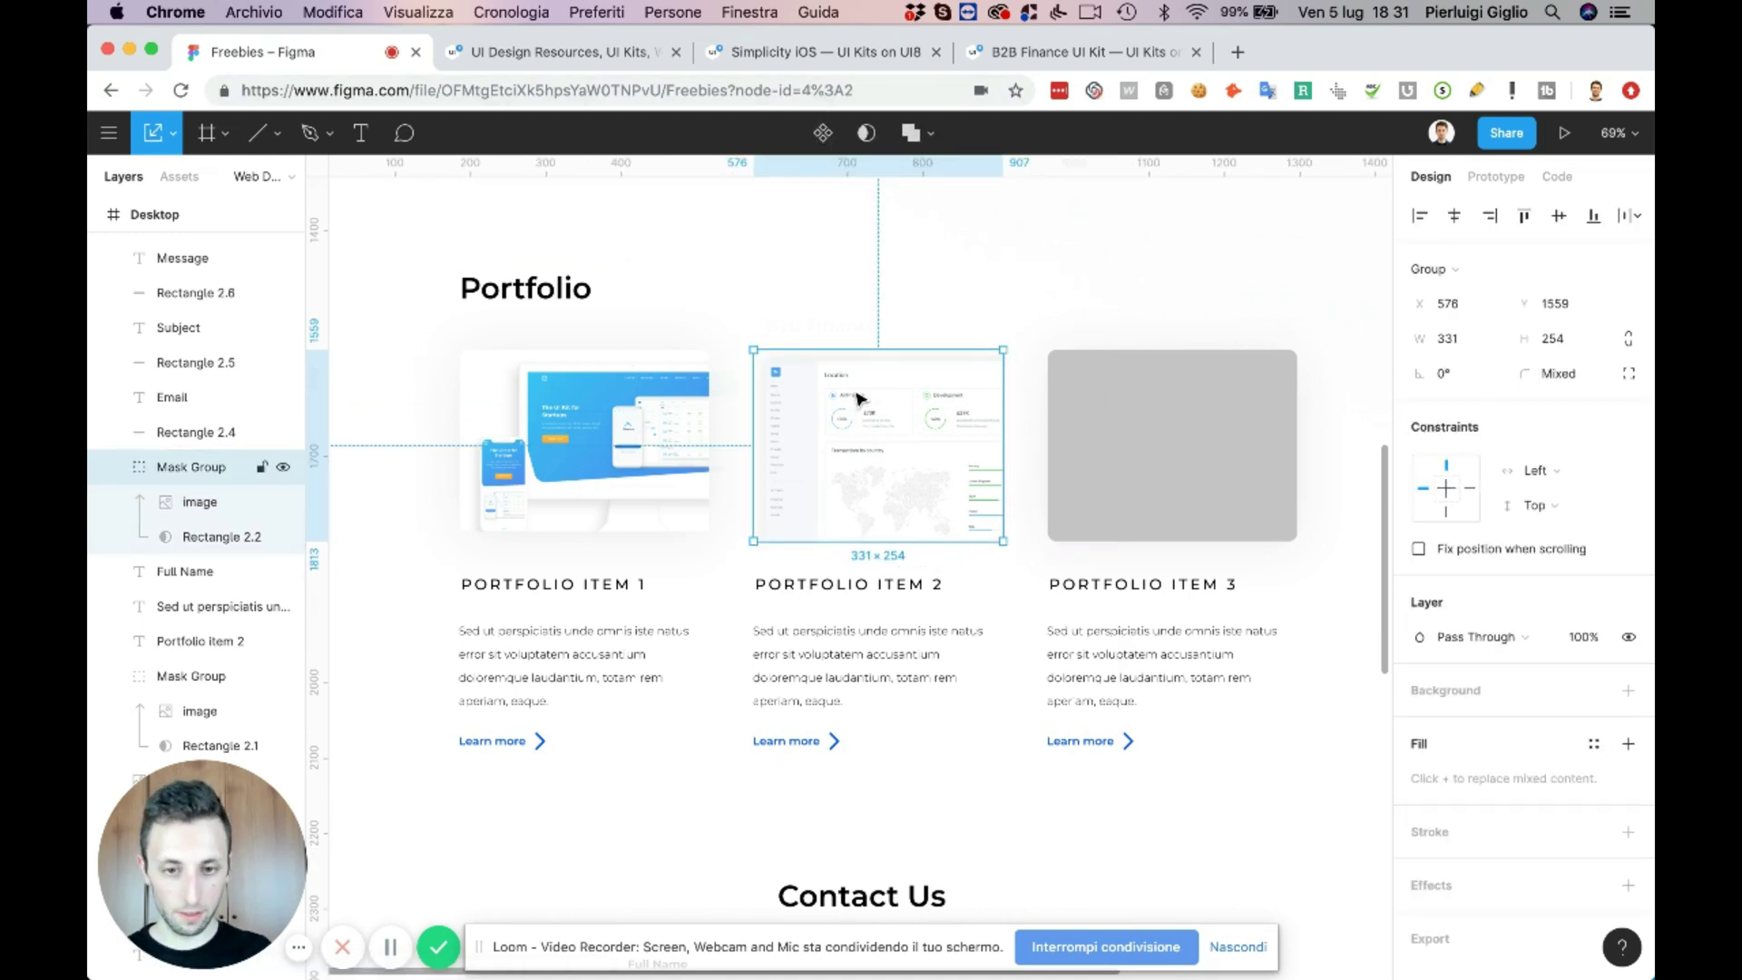
left_click_drag(752, 351, 743, 350)
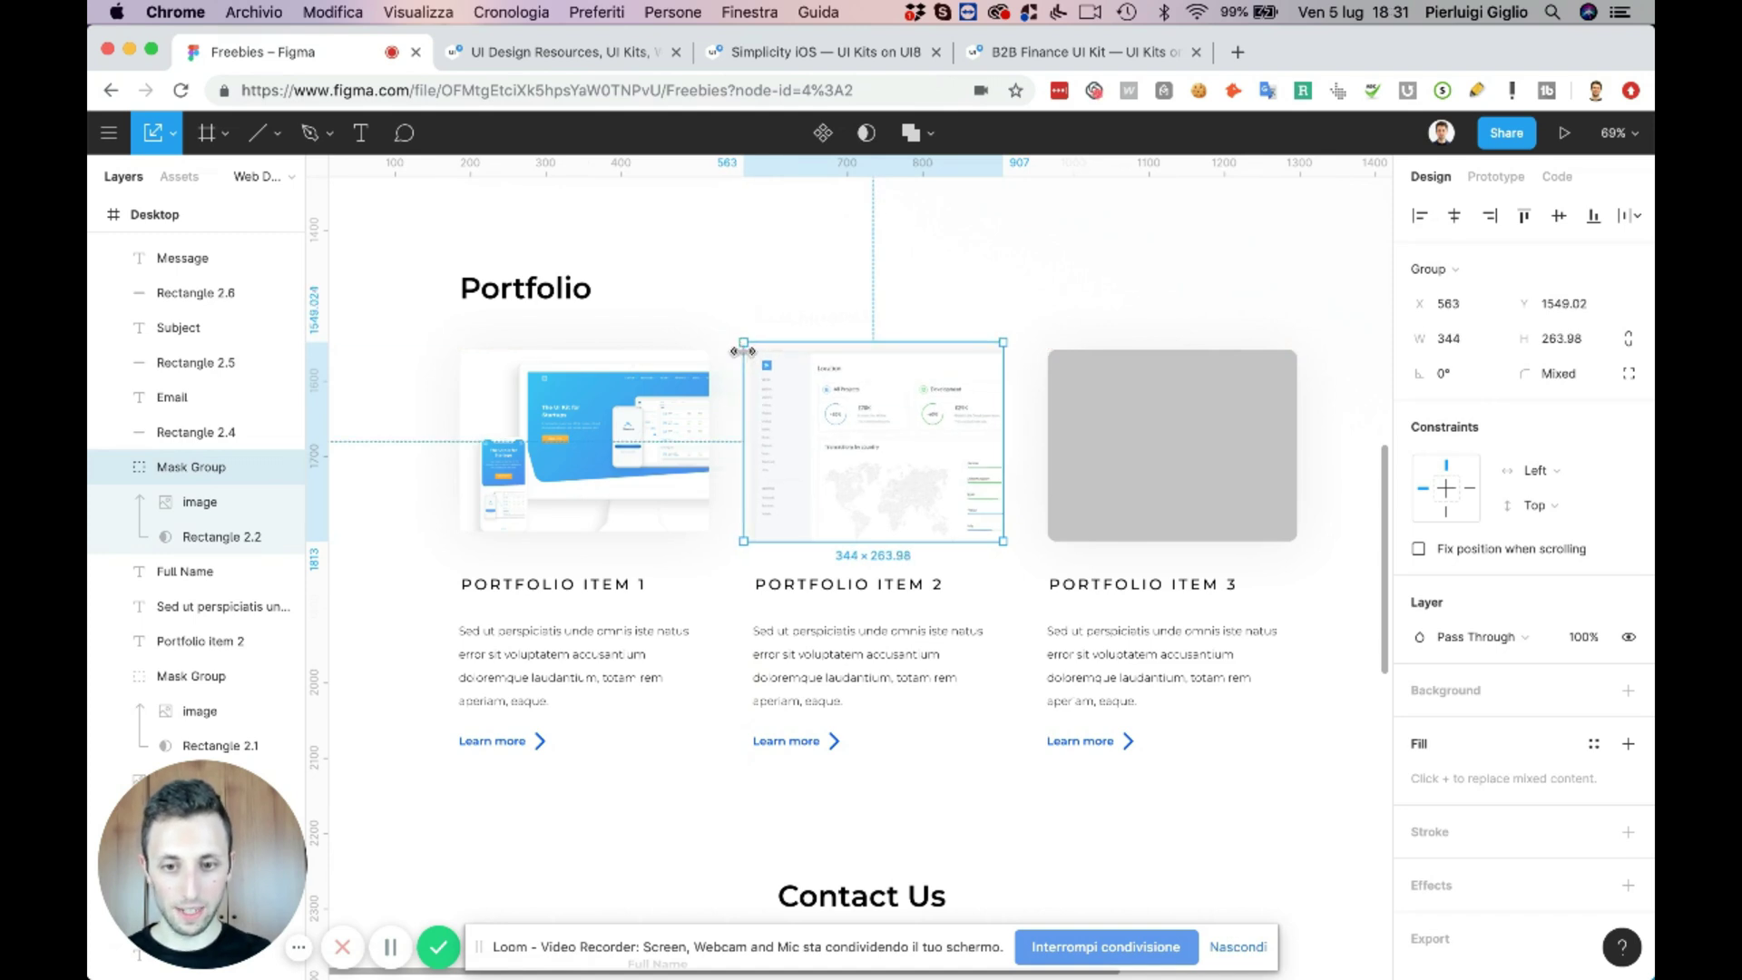
key("Up")
key("Up")
key("Up")
key("Up")
key("Up")
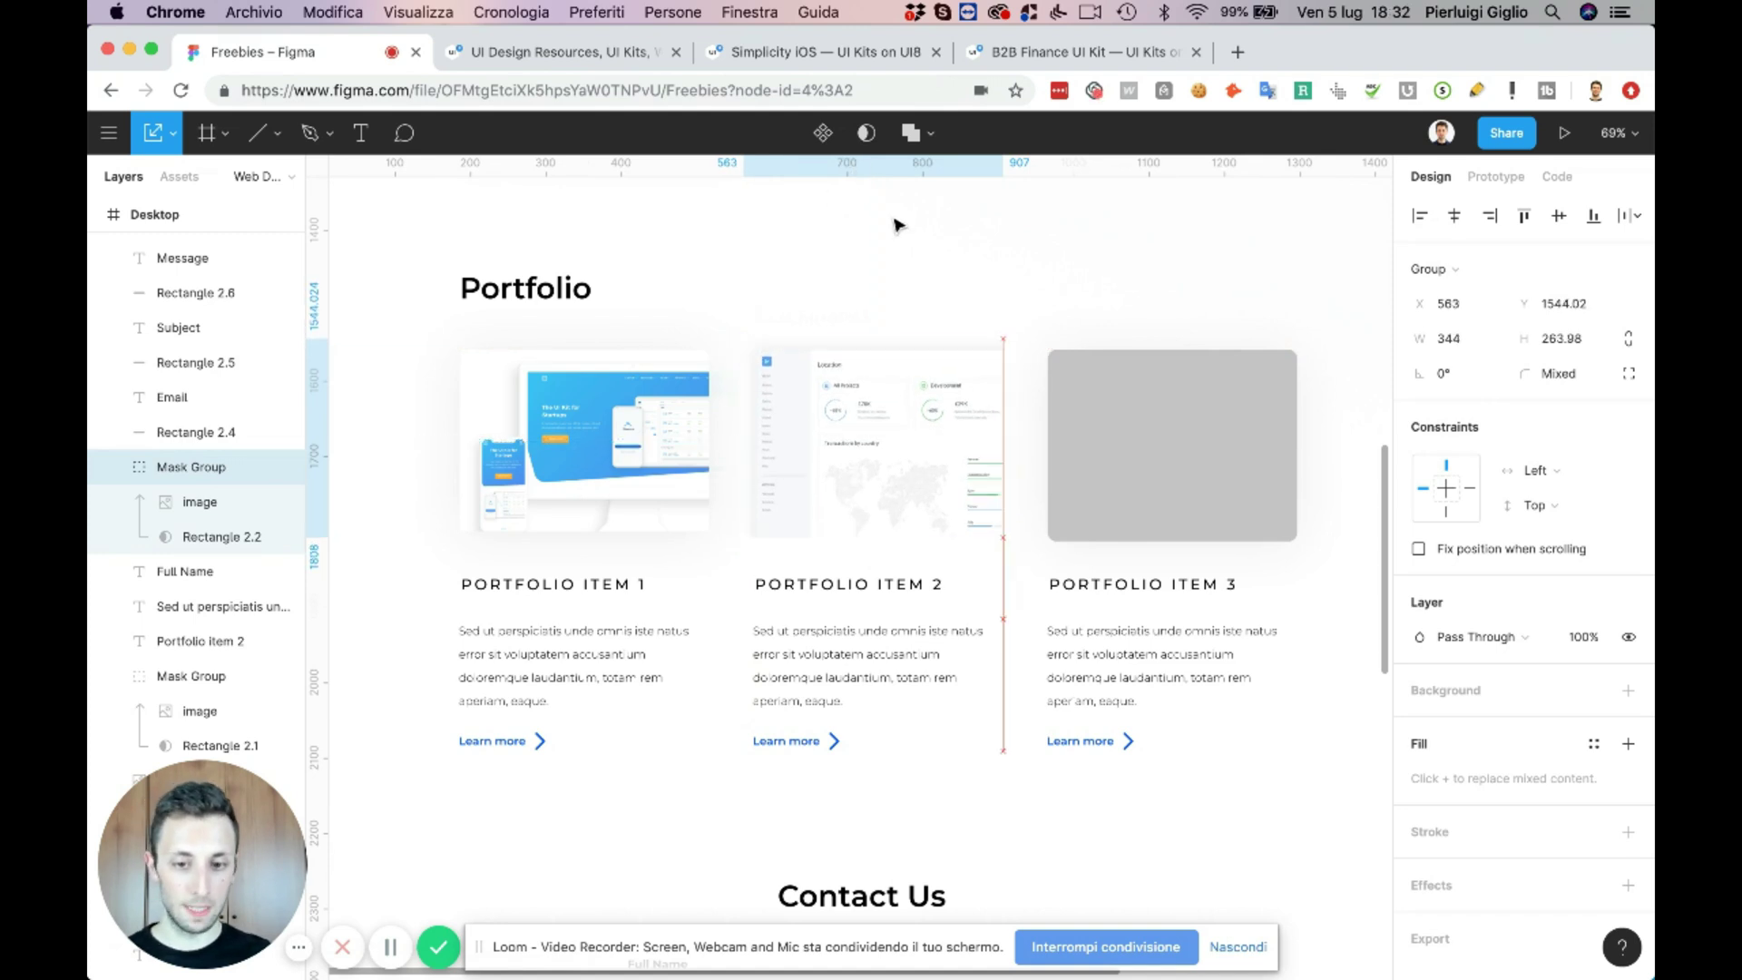
key("Up")
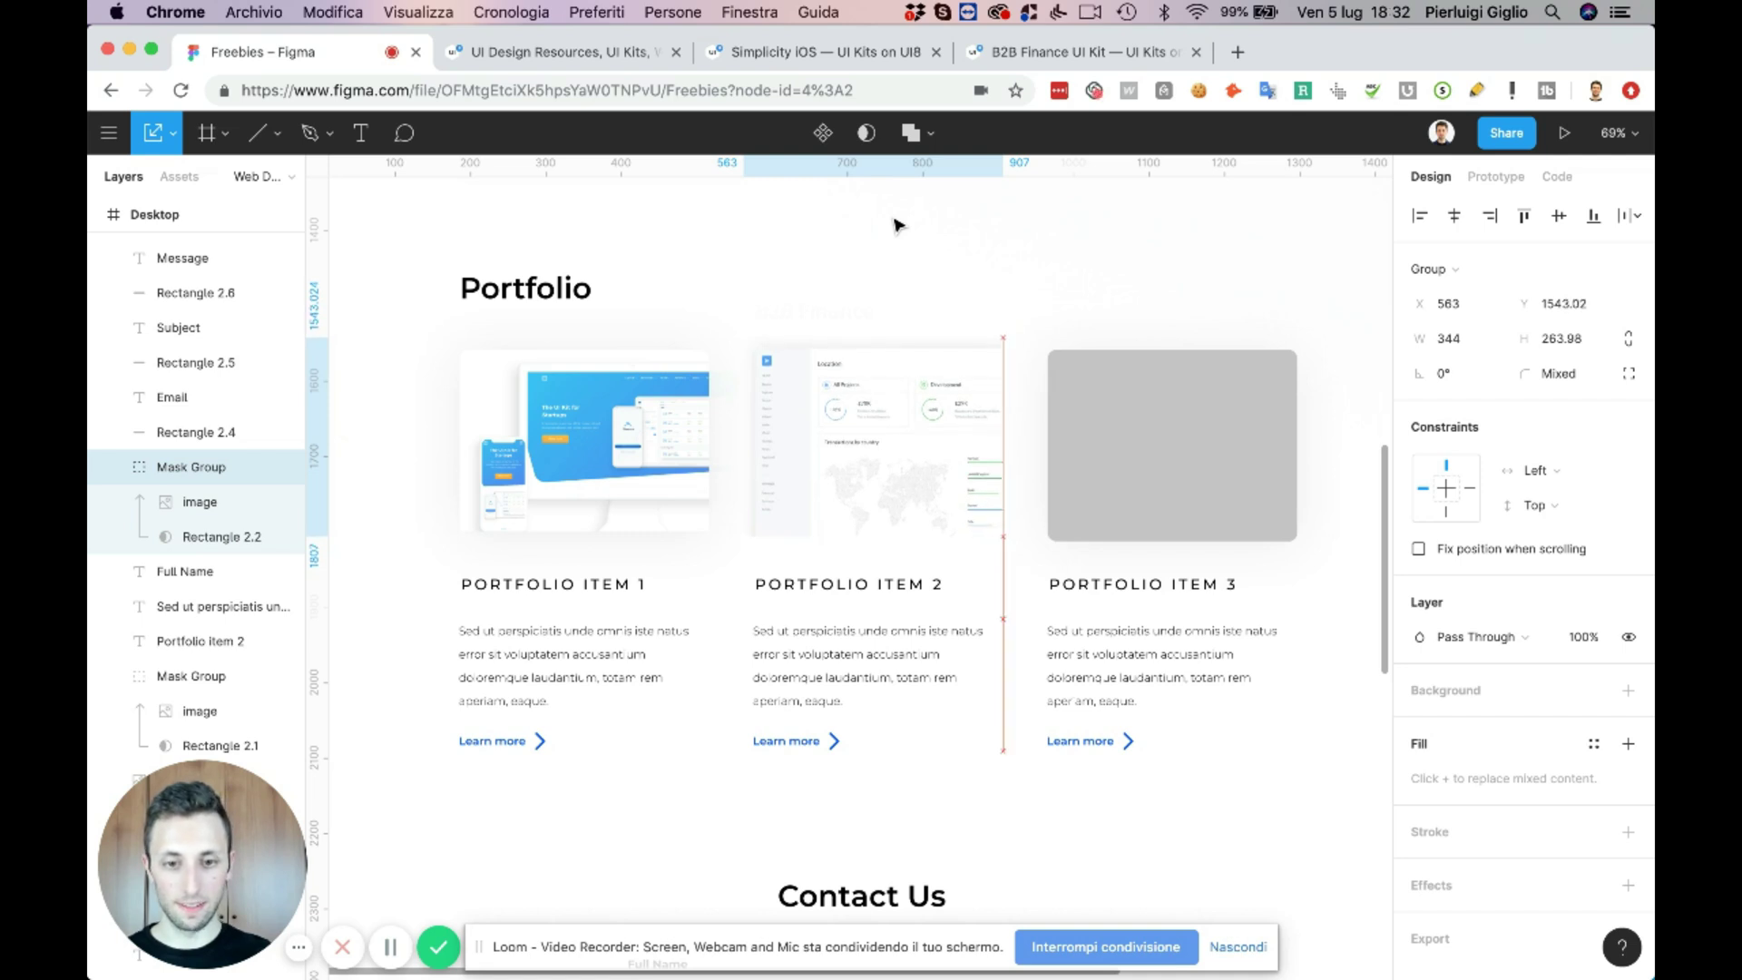
key("Escape")
scroll(894, 225, "up", 3)
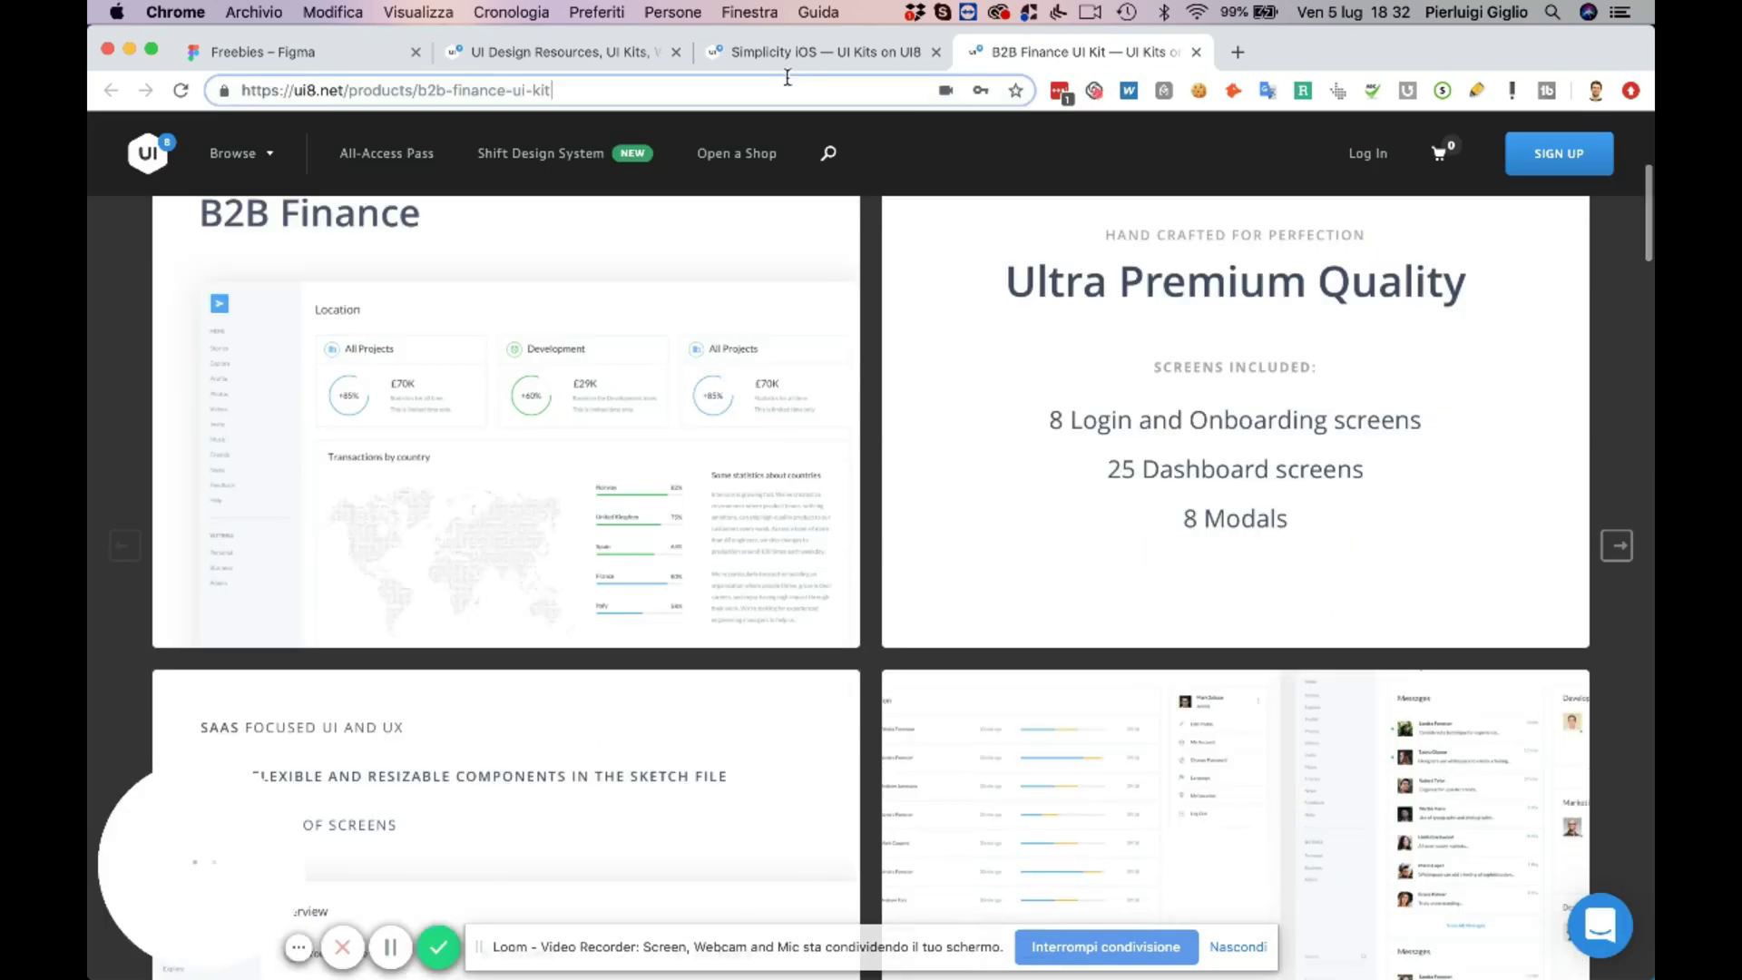
- Copy the 52-screen preview image from the Simplicity iOS product page using Copia immagine
left_click(786, 51)
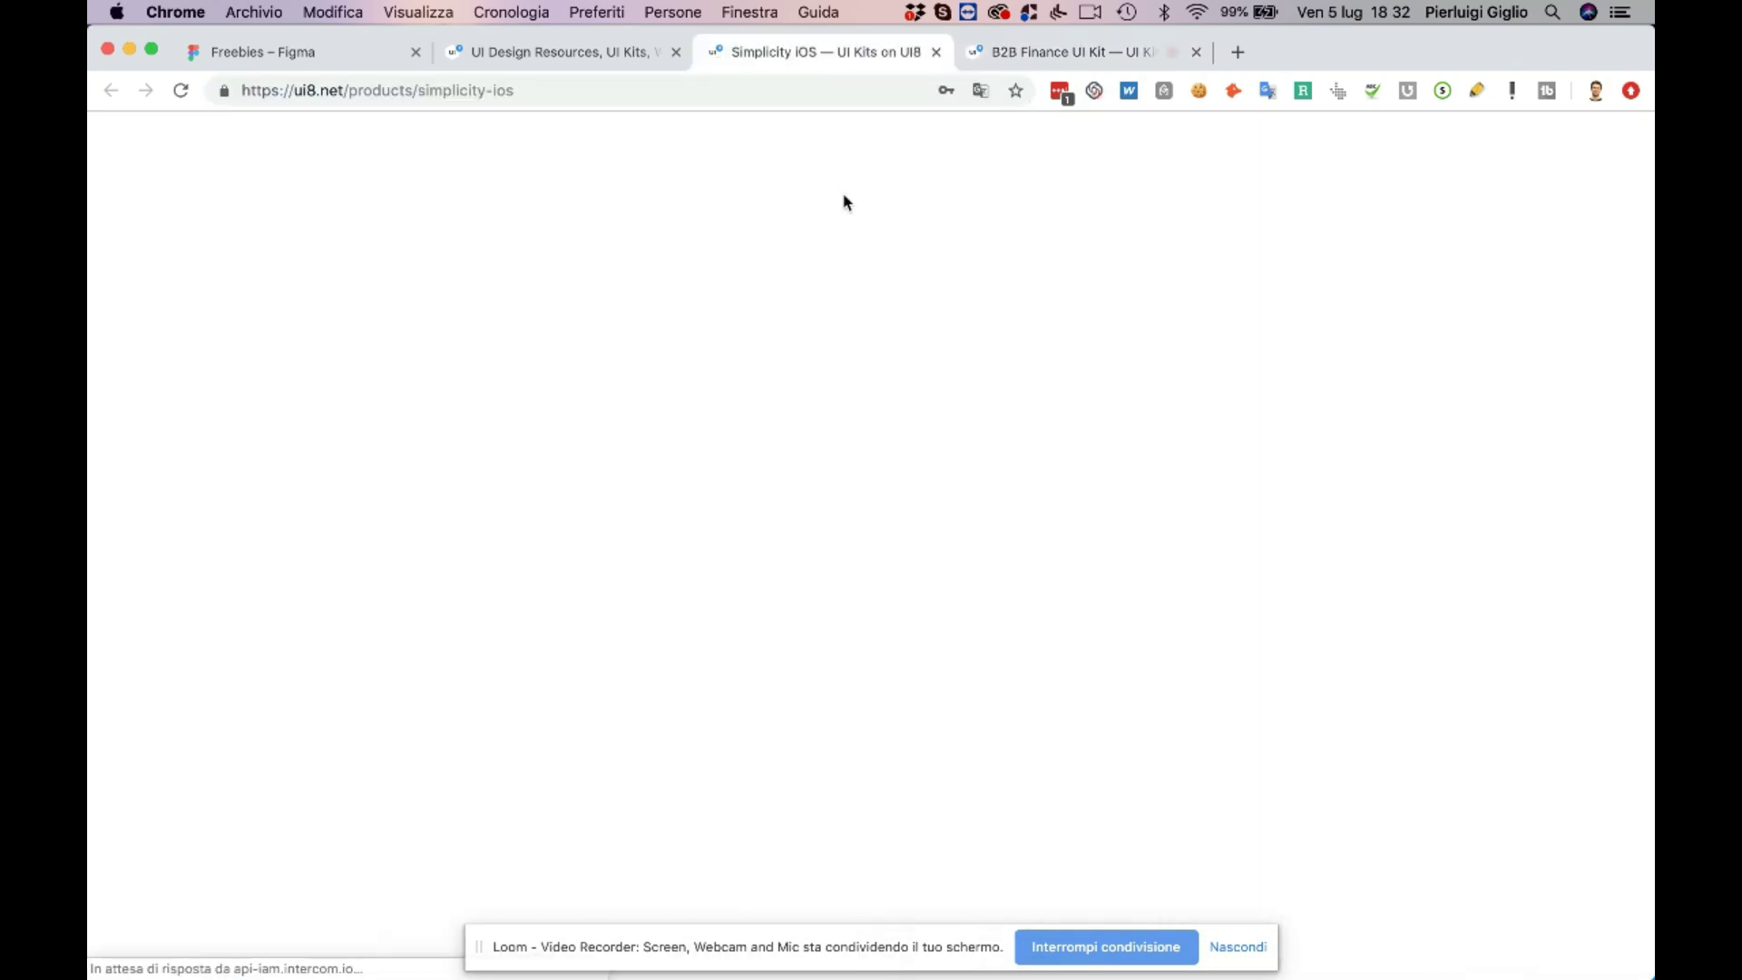
scroll(844, 226, "down", 5)
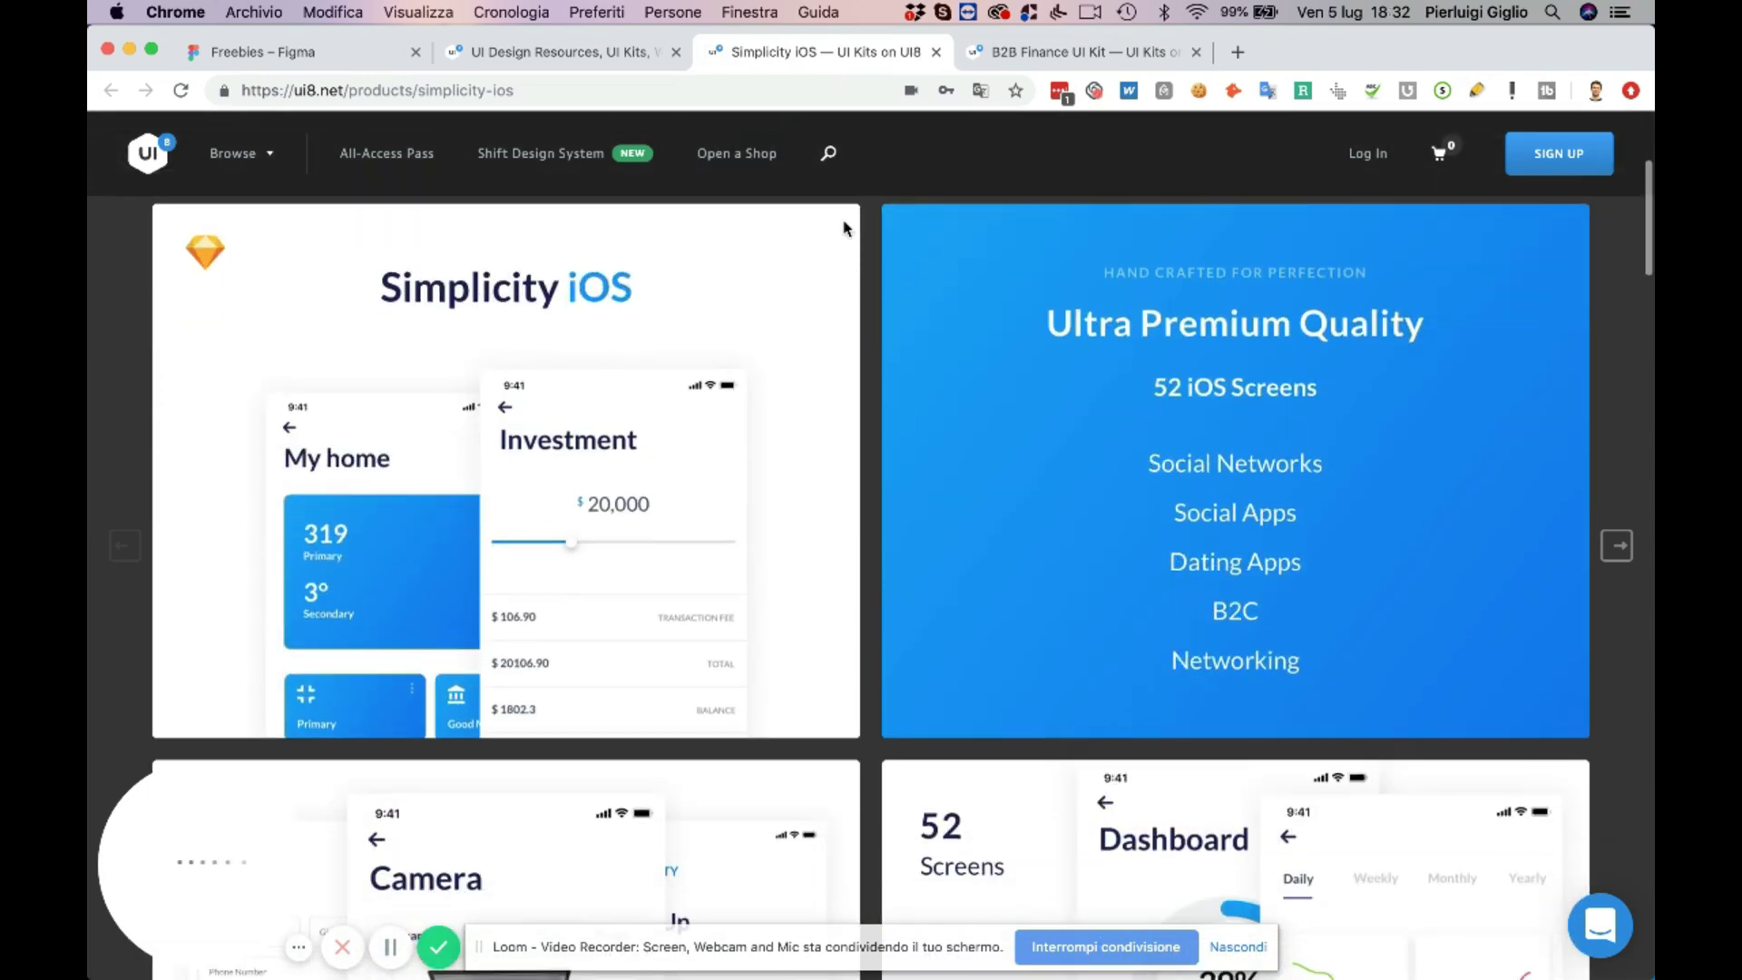
key("super+space")
left_click(852, 217)
left_click(852, 218)
key("Escape")
right_click(570, 500)
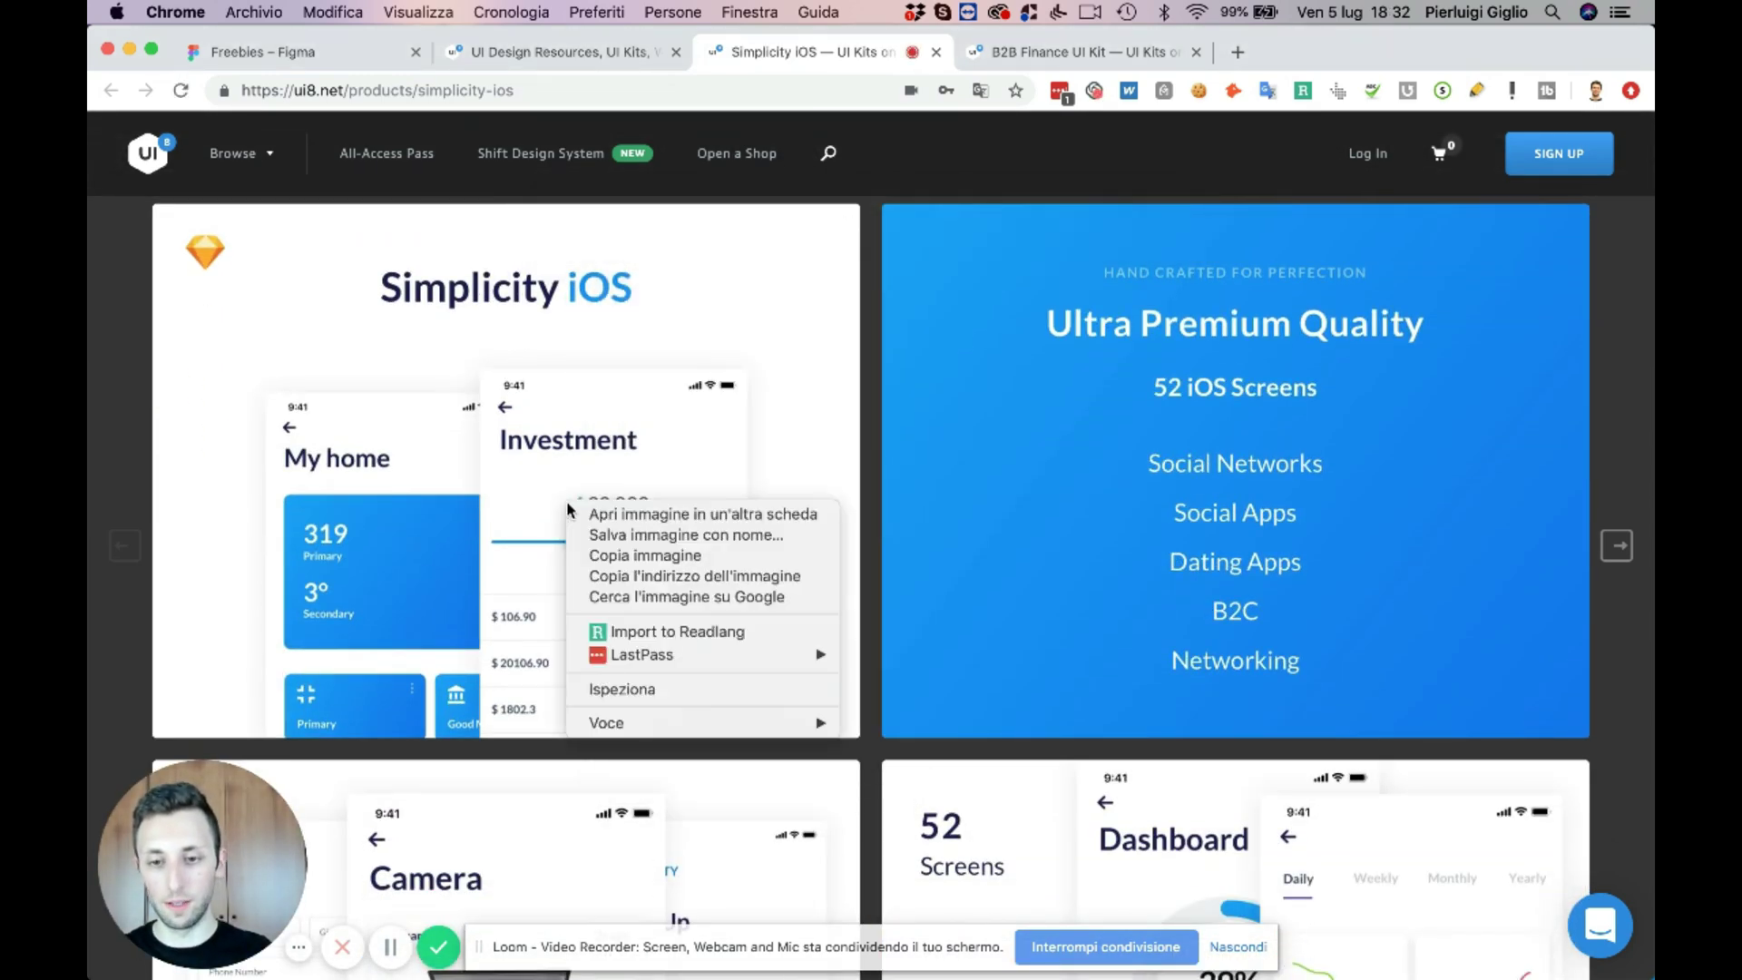
left_click(641, 555)
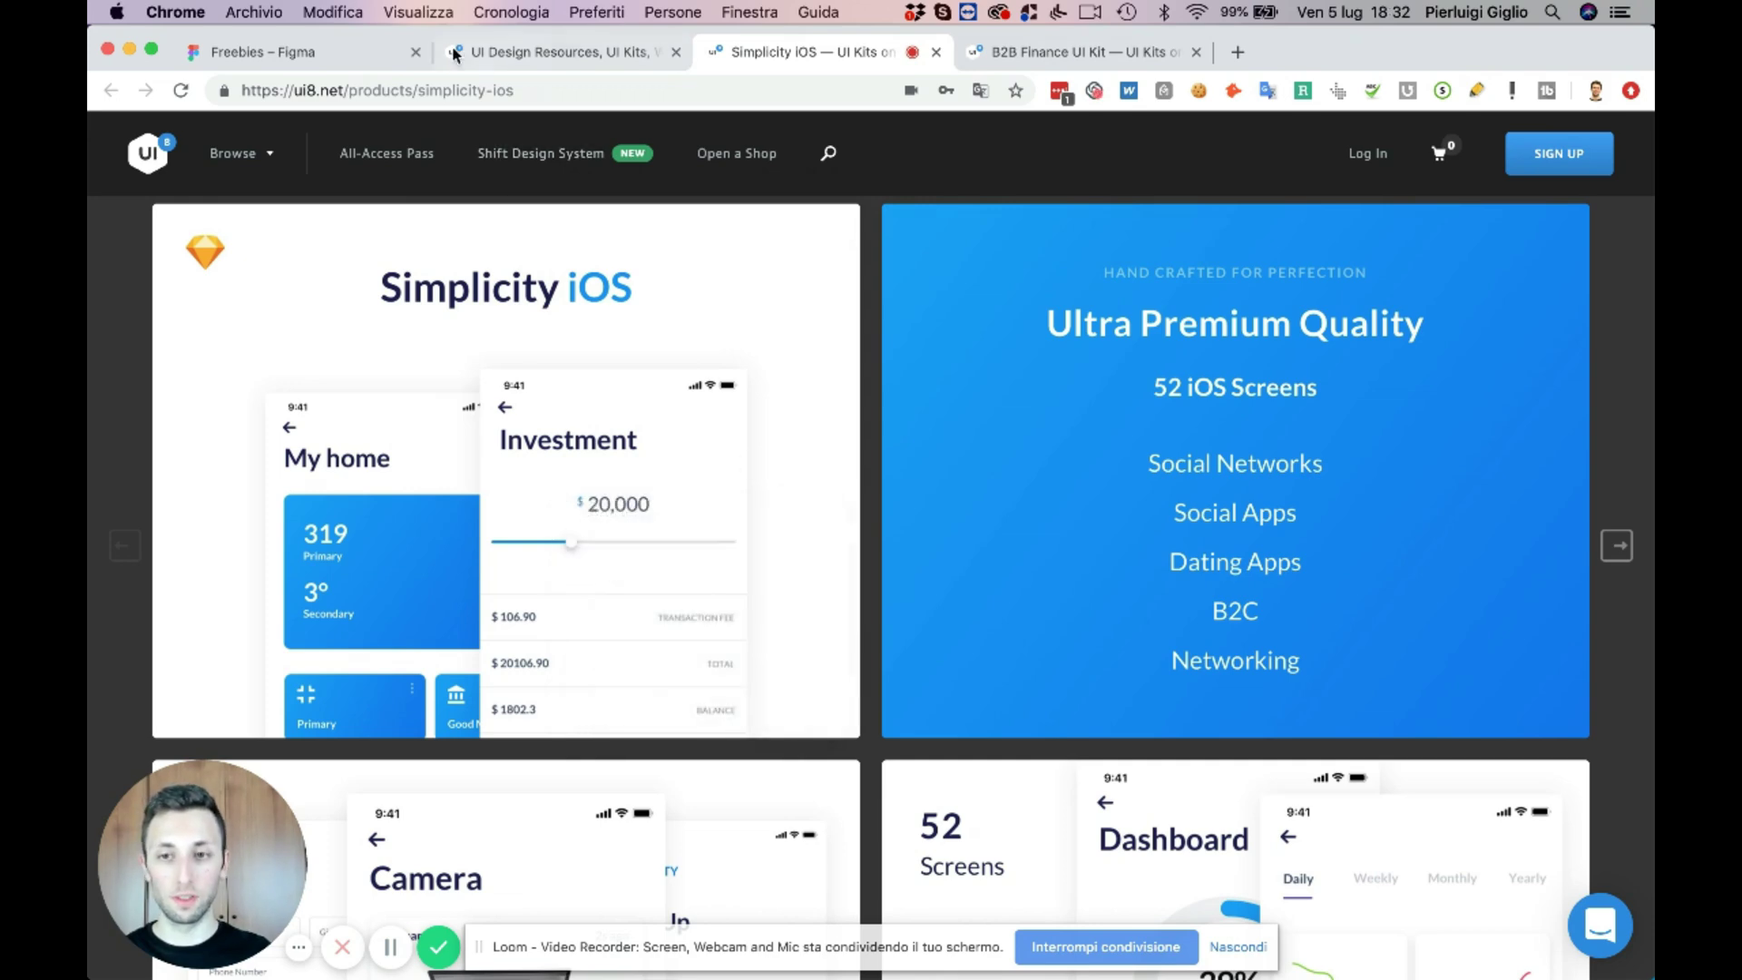
- Paste the Simplicity iOS image over Rectangle 2.3, sized 416 × 315 and nudged up 10
key("super+1")
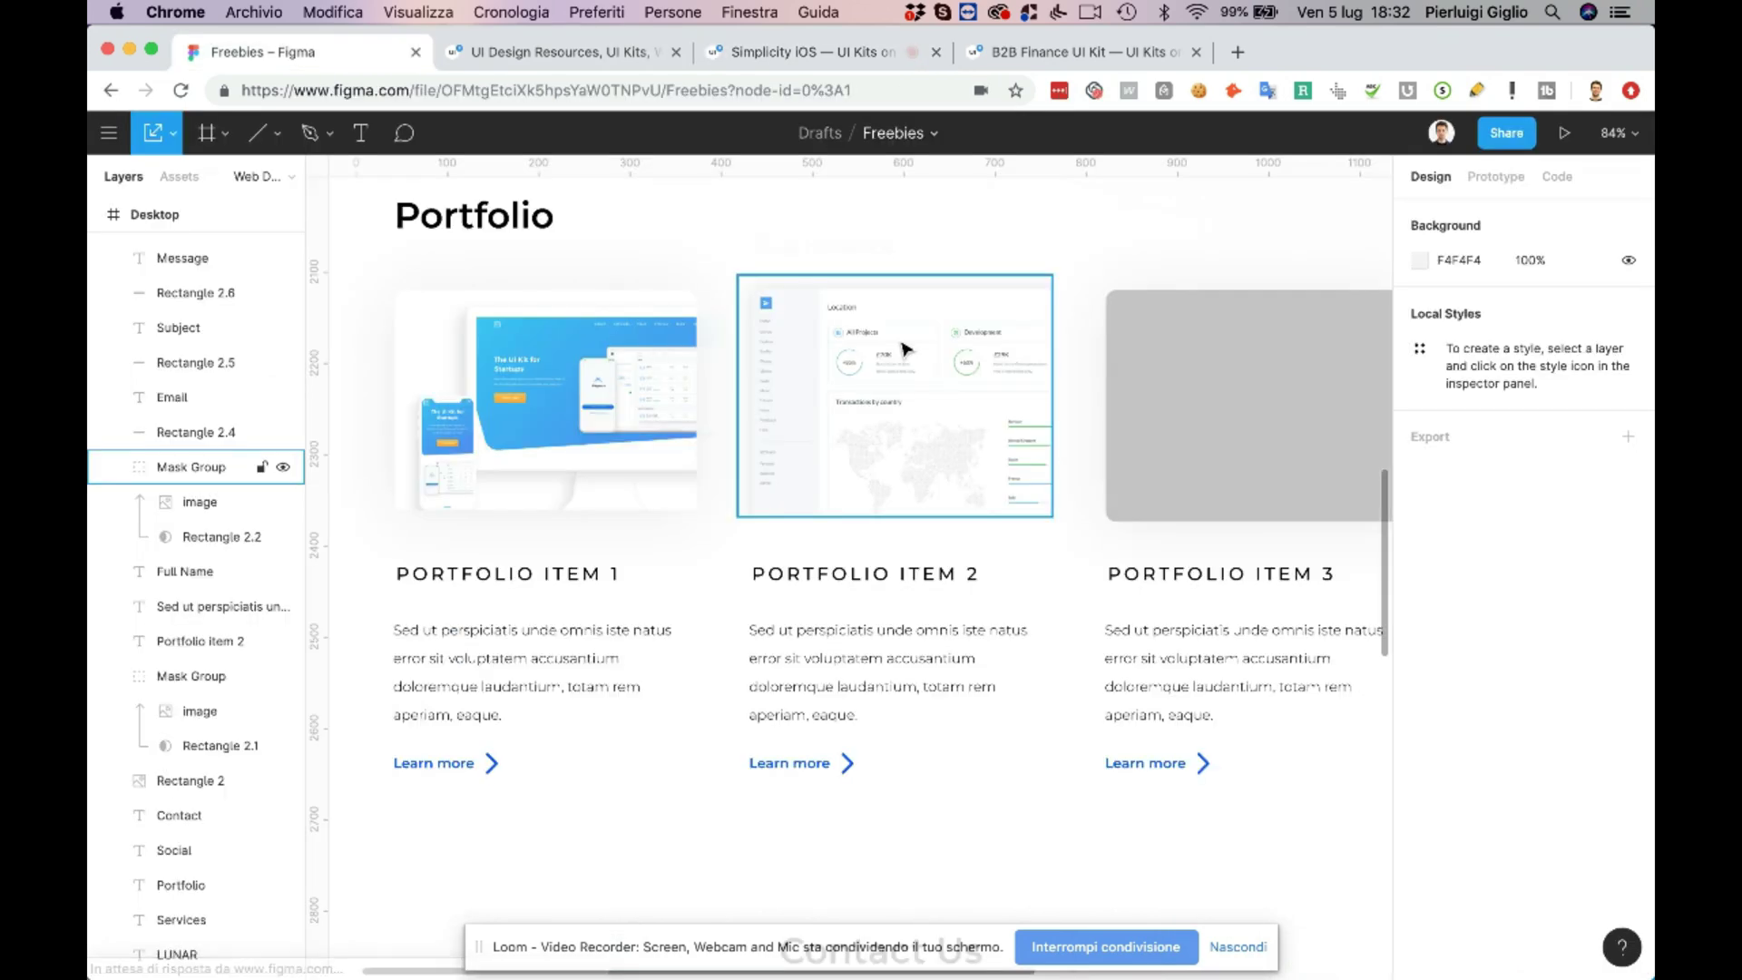
scroll(905, 345, "up", 5)
left_click(932, 397)
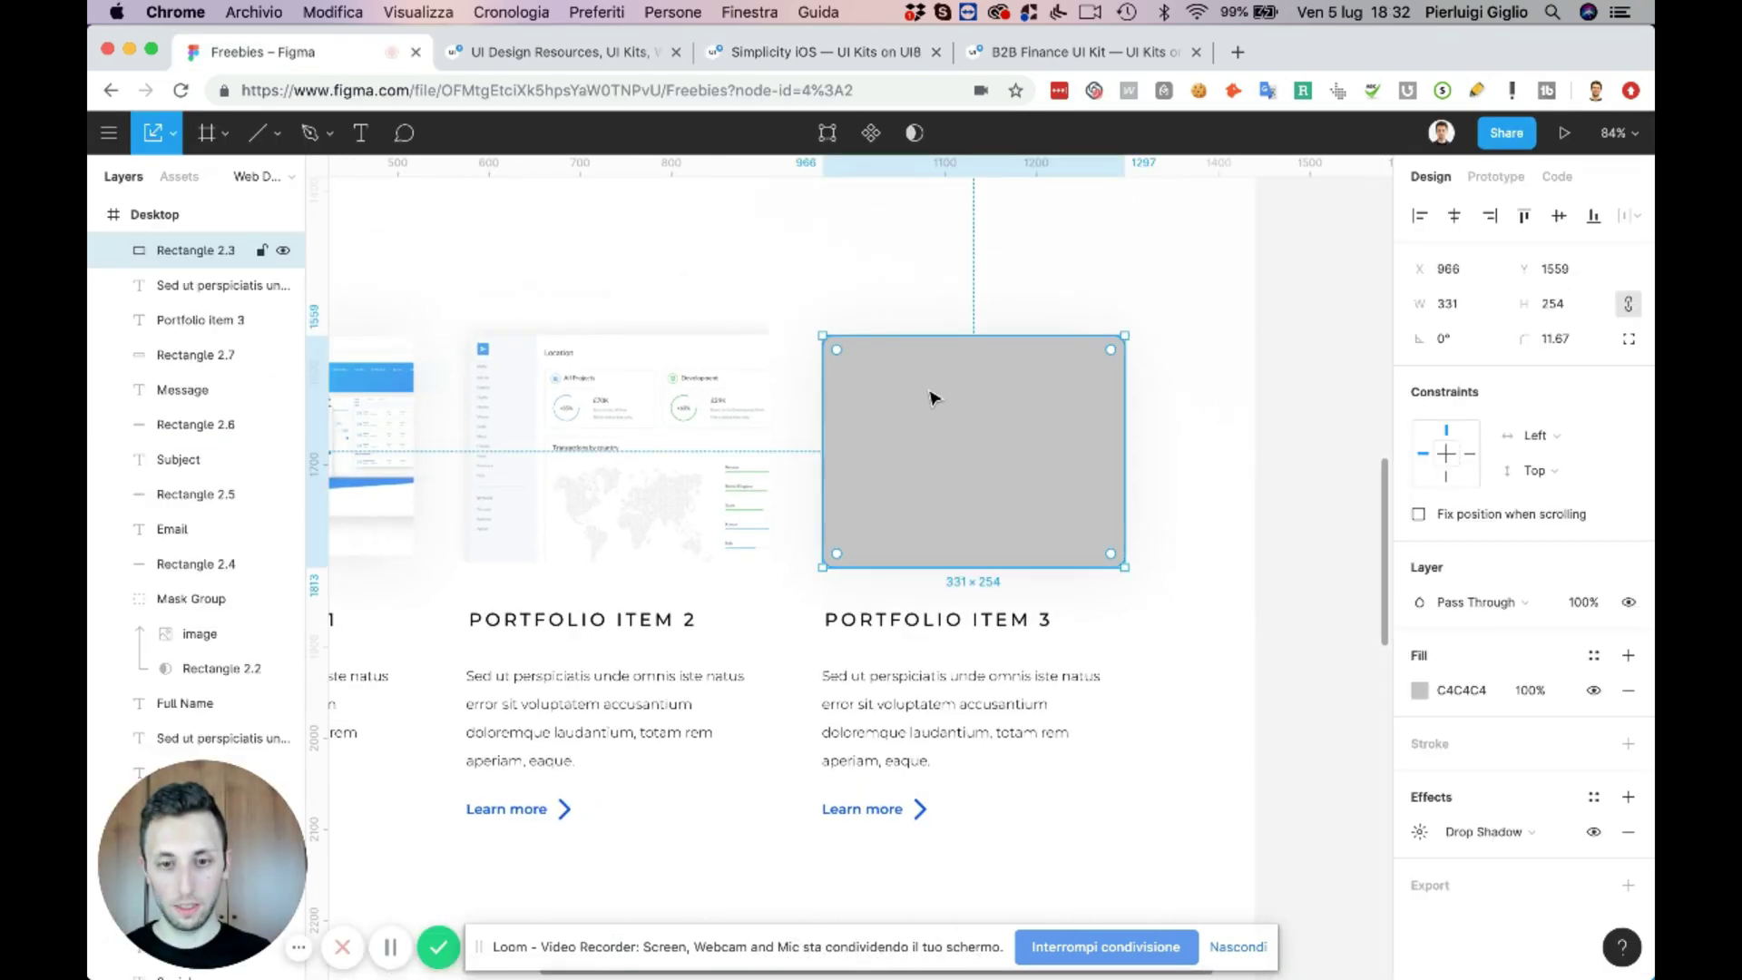
key("super+v")
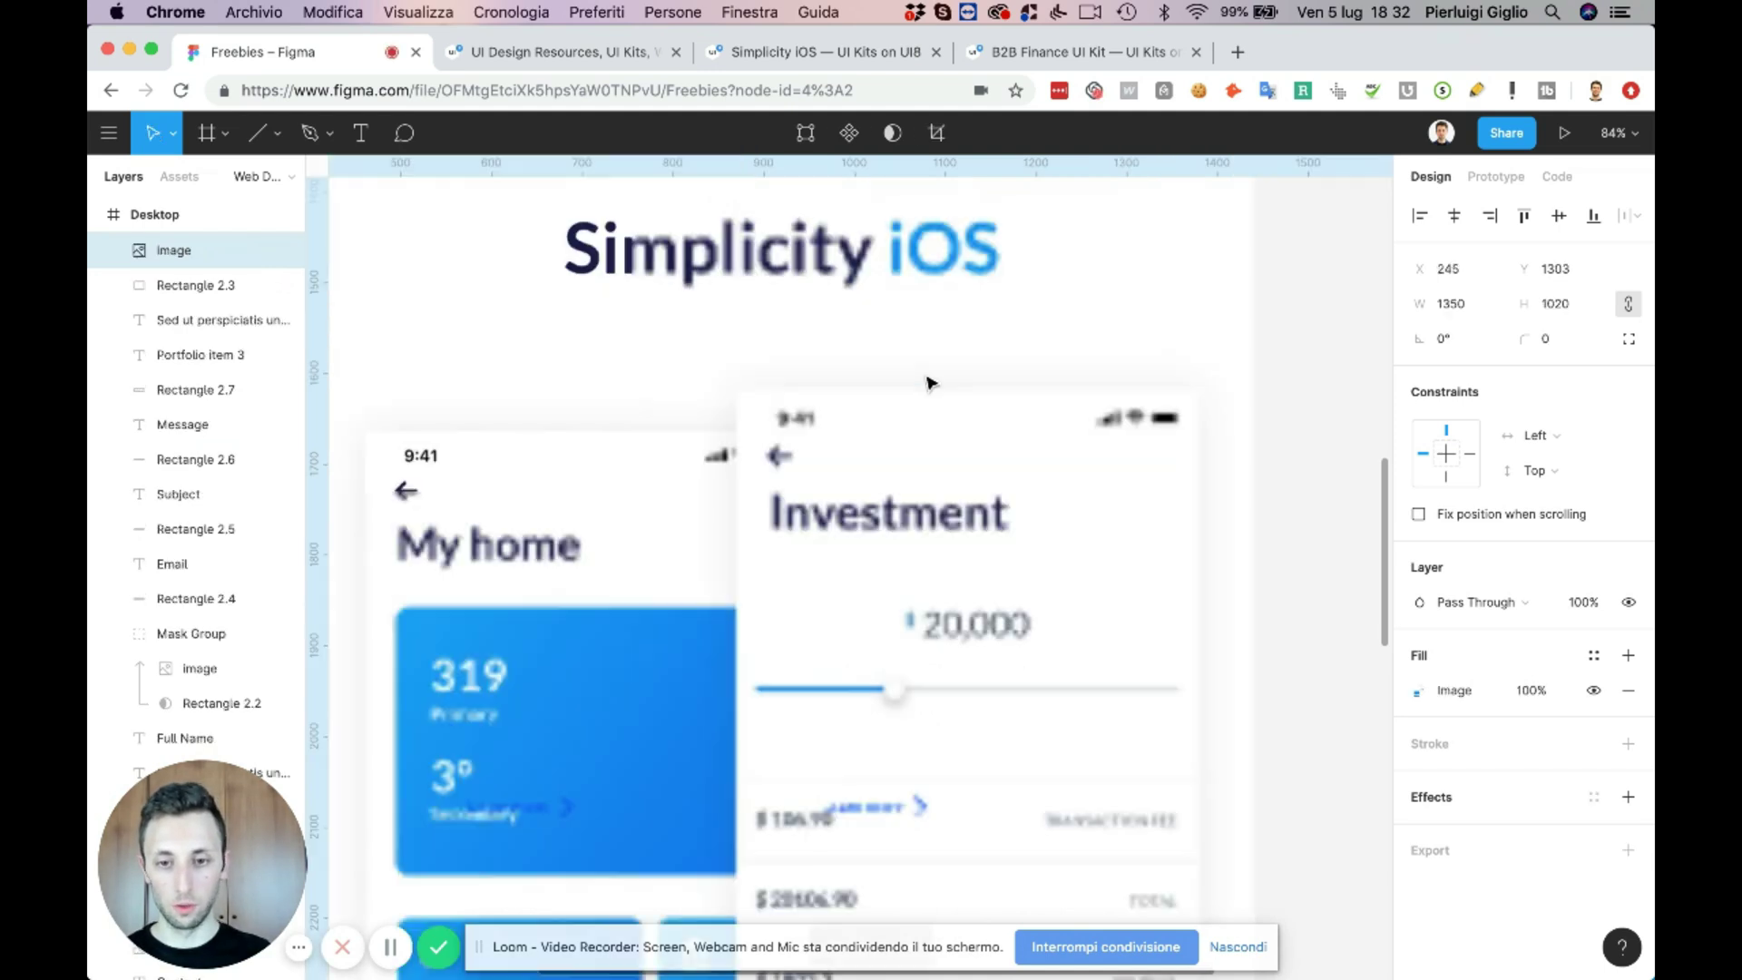
scroll(932, 381, "down", 3)
scroll(932, 382, "down", 4)
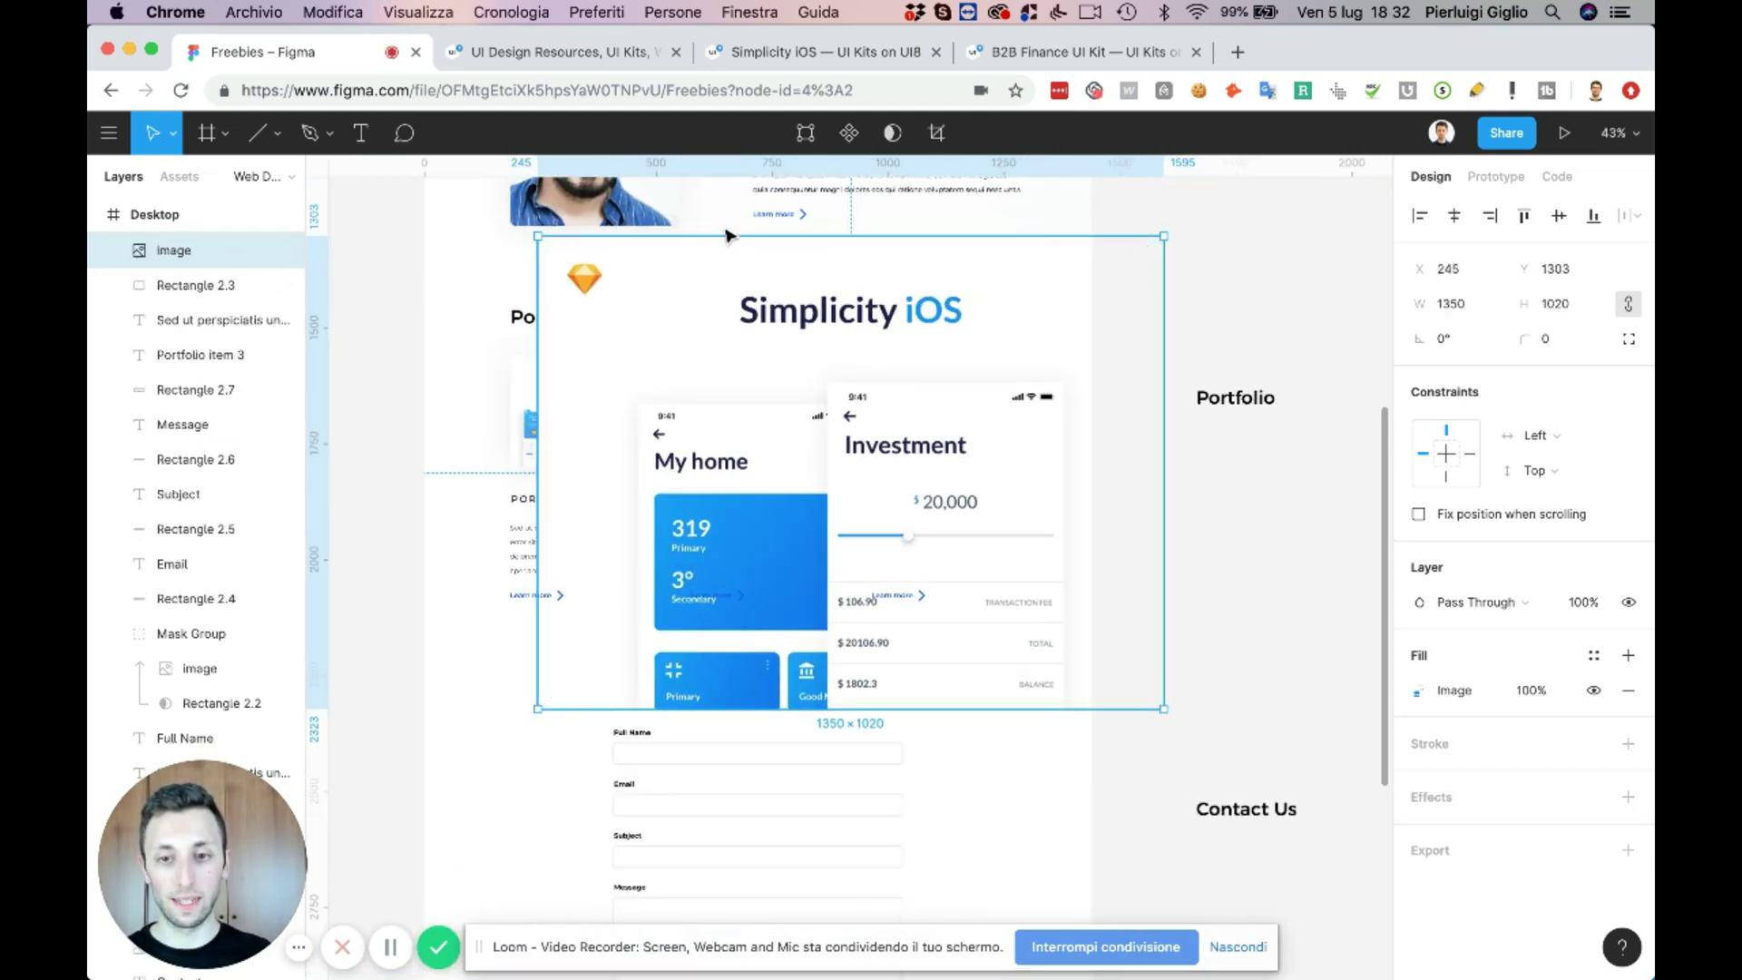
left_click_drag(736, 327, 990, 400)
scroll(979, 401, "up", 5)
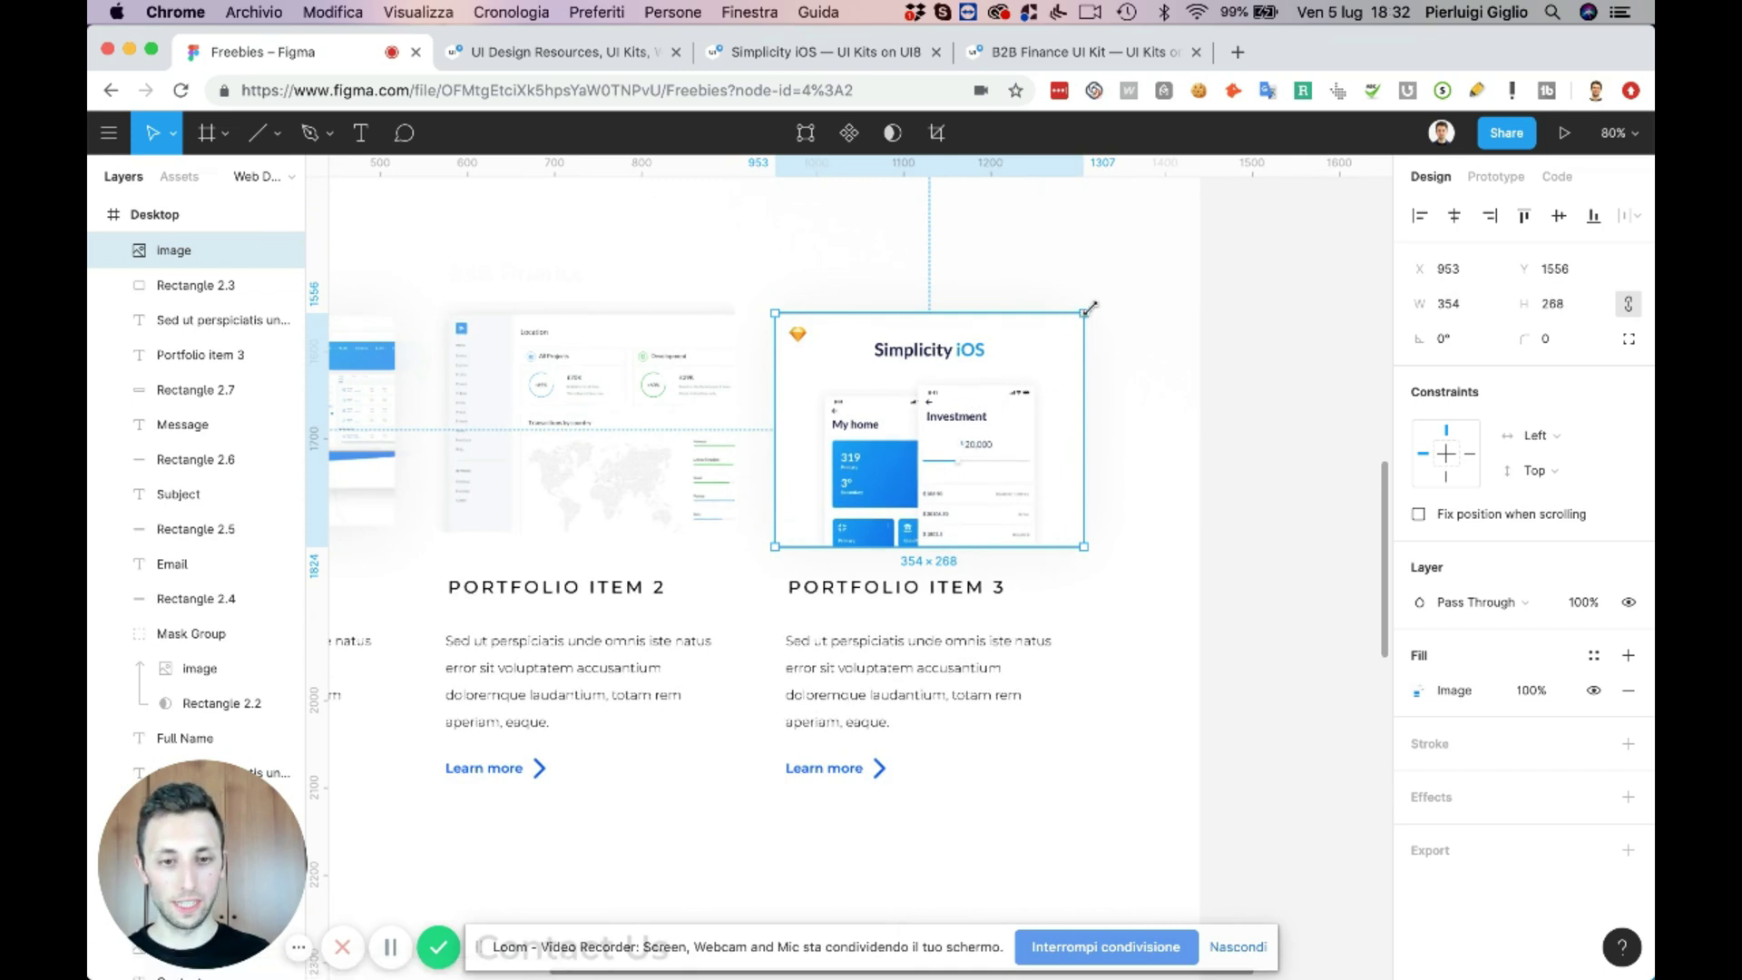
left_click_drag(1089, 310, 1109, 272)
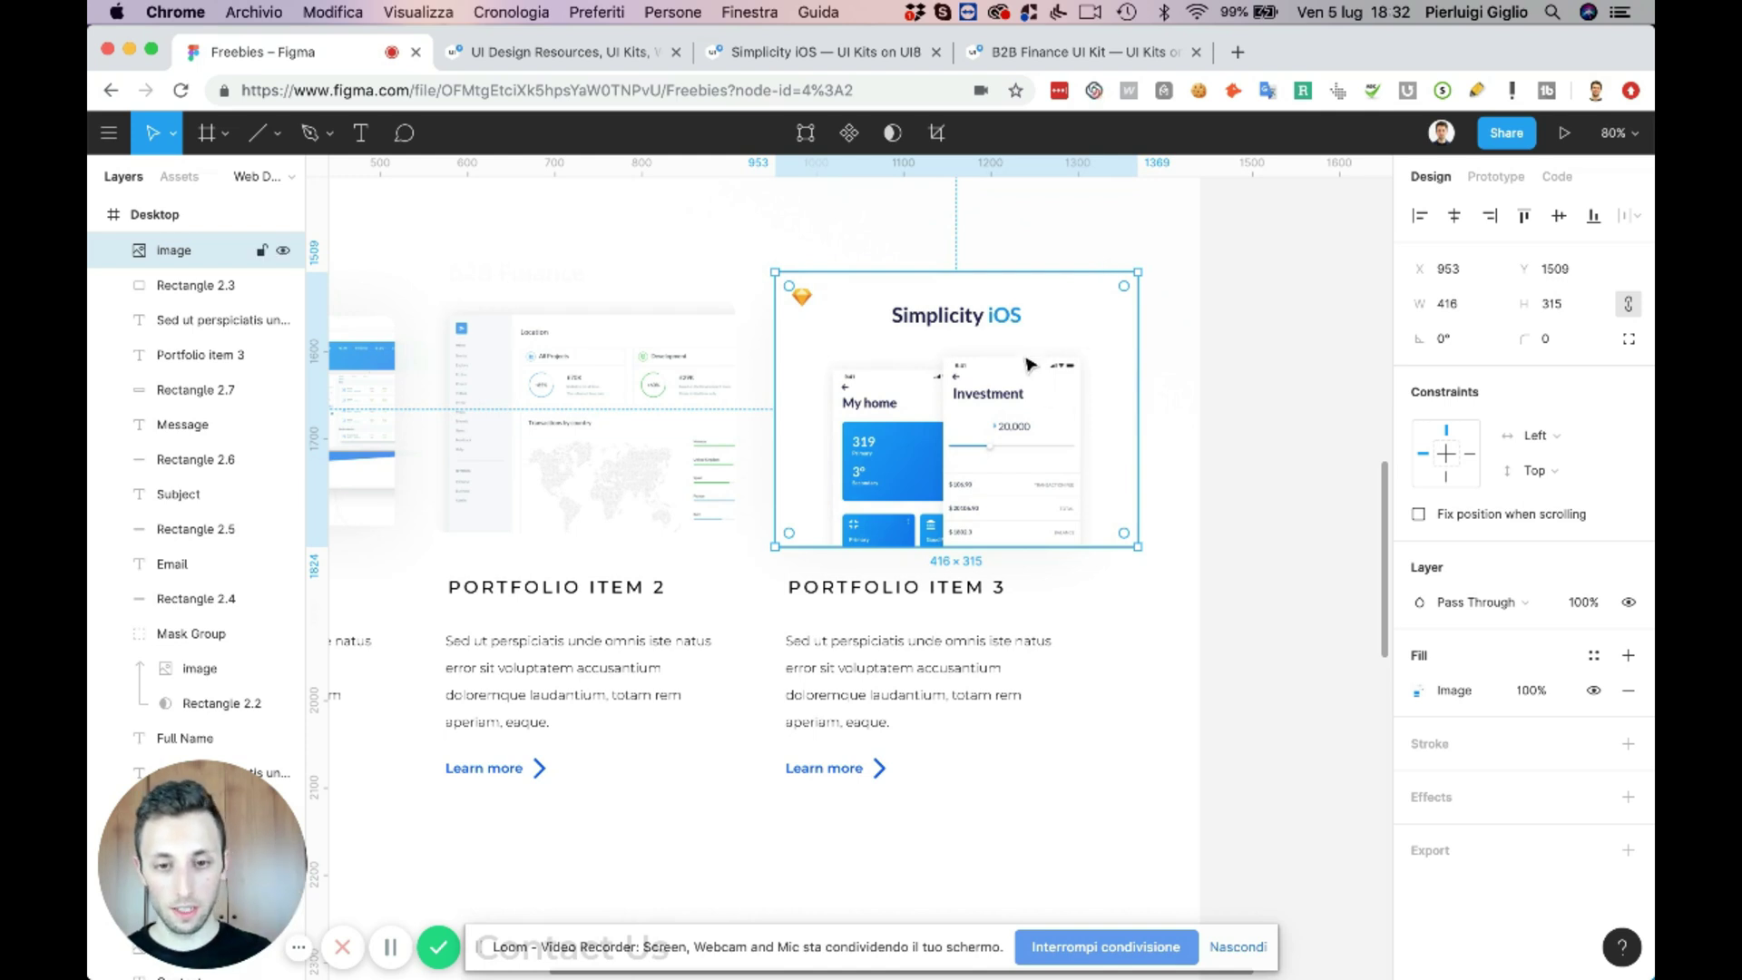
key("shift+Up")
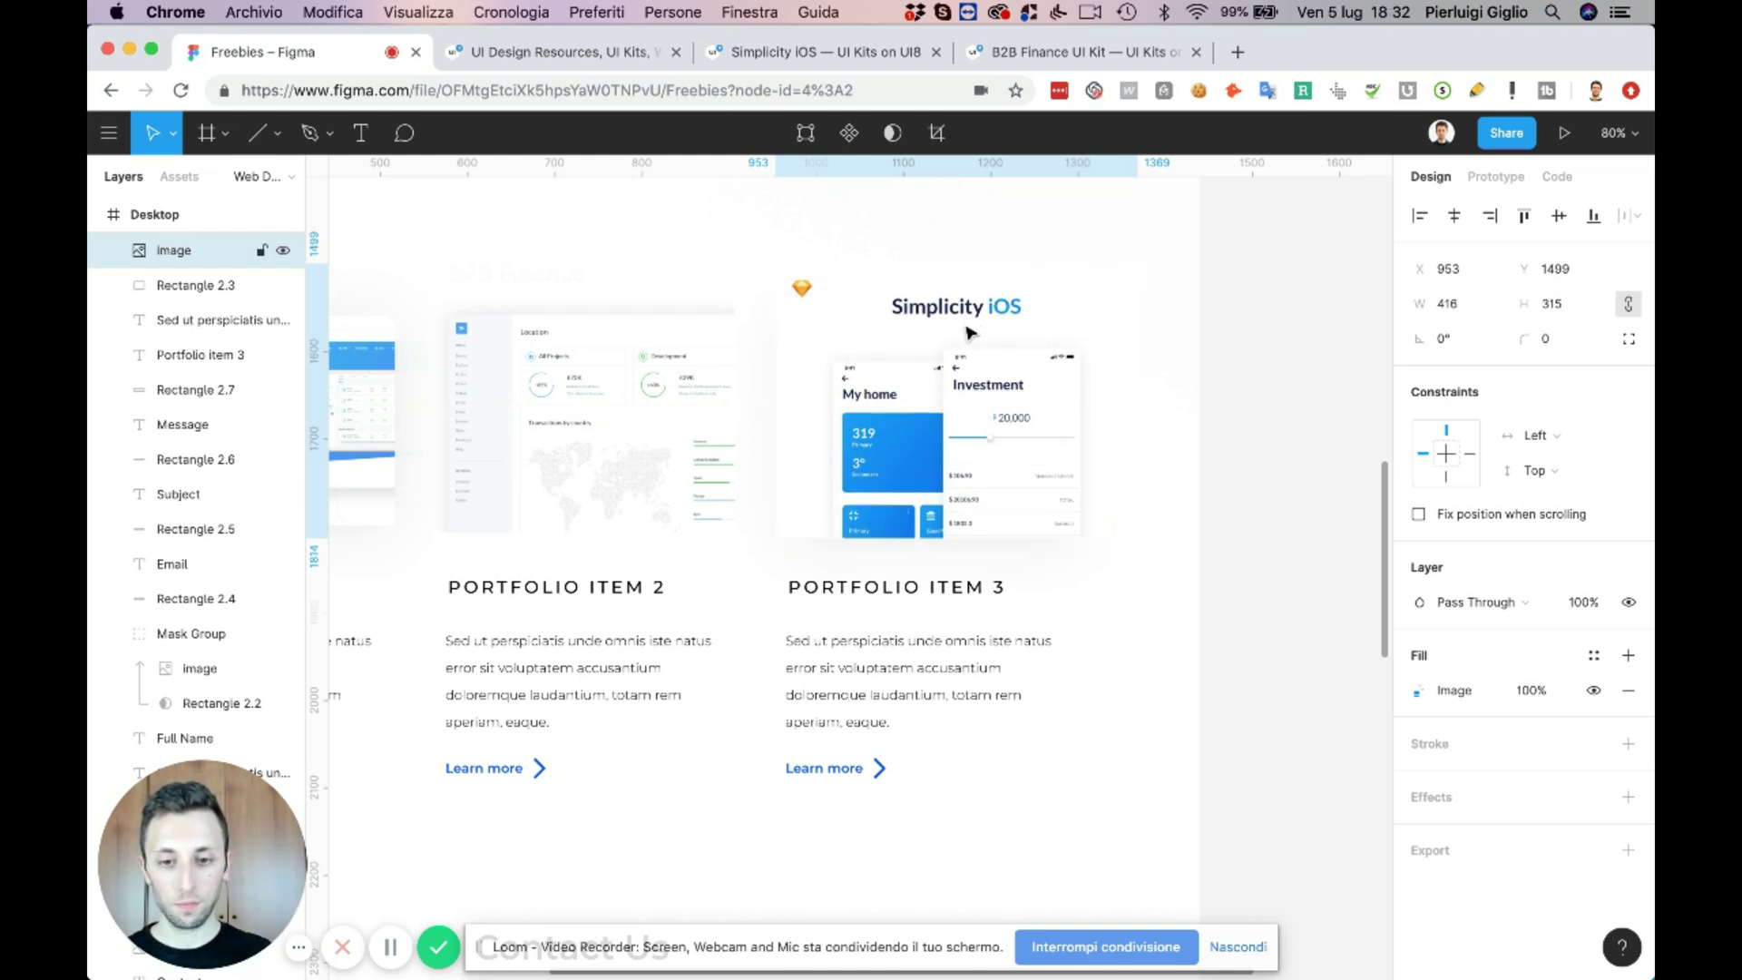
- Mask the Simplicity iOS image with Rectangle 2.3 and shift it up and left inside
left_click(972, 426, "shift")
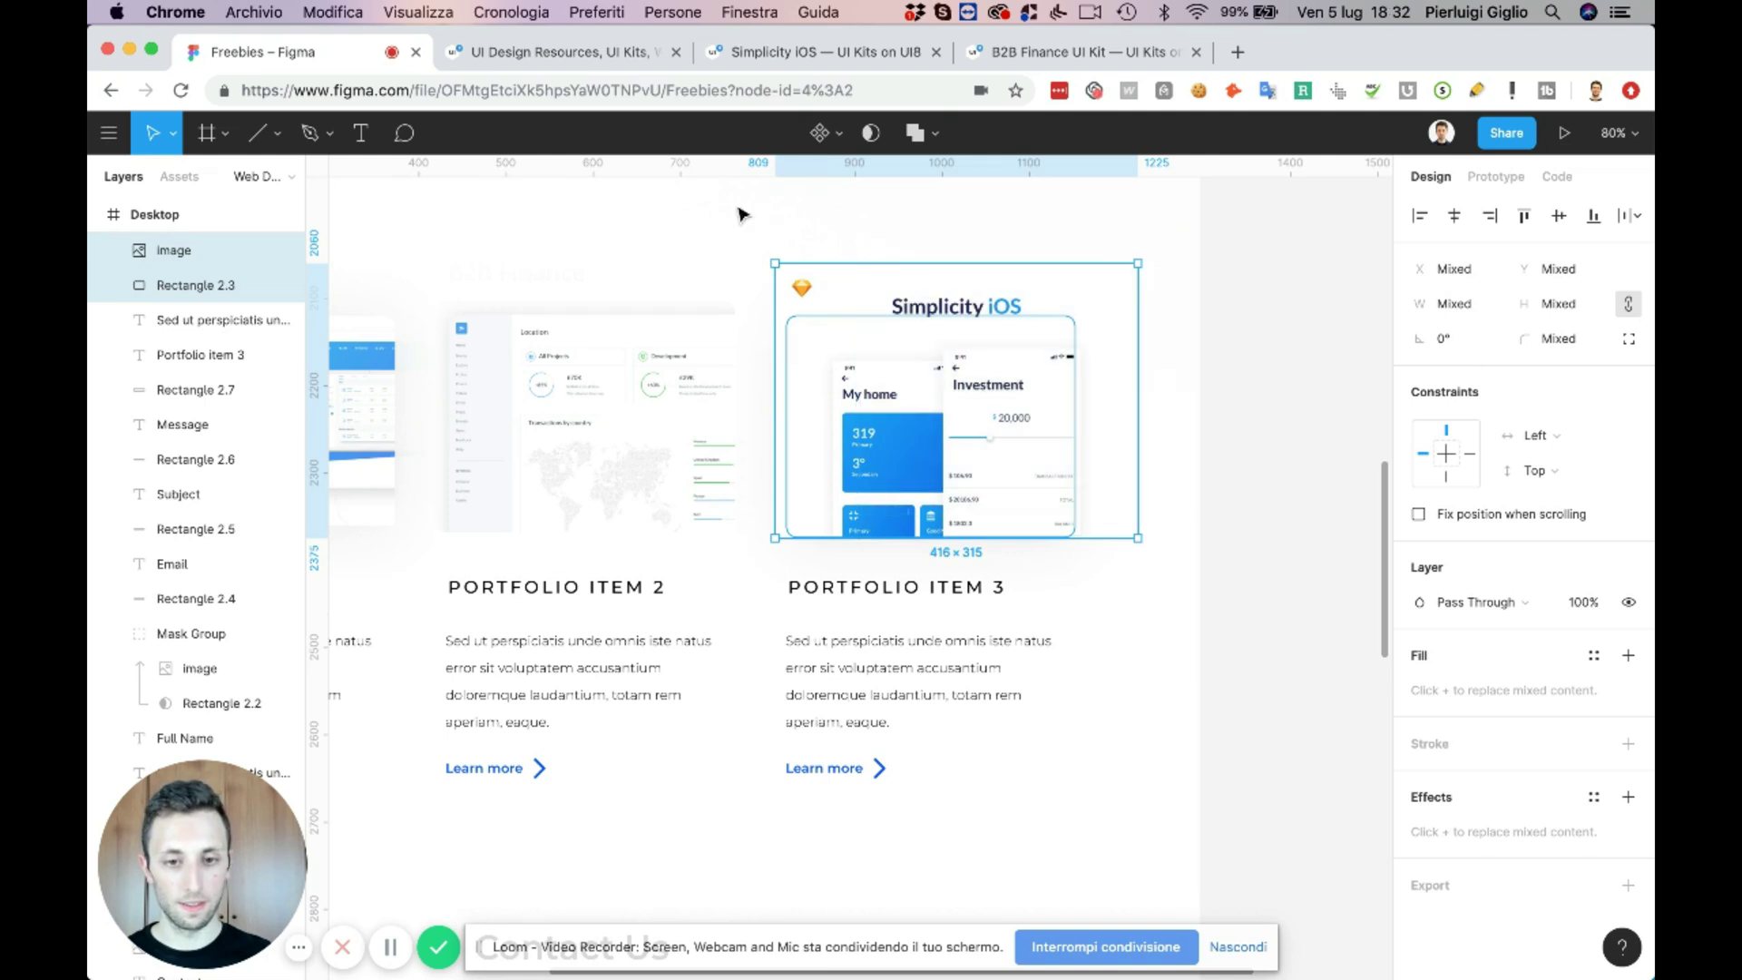
left_click(886, 147)
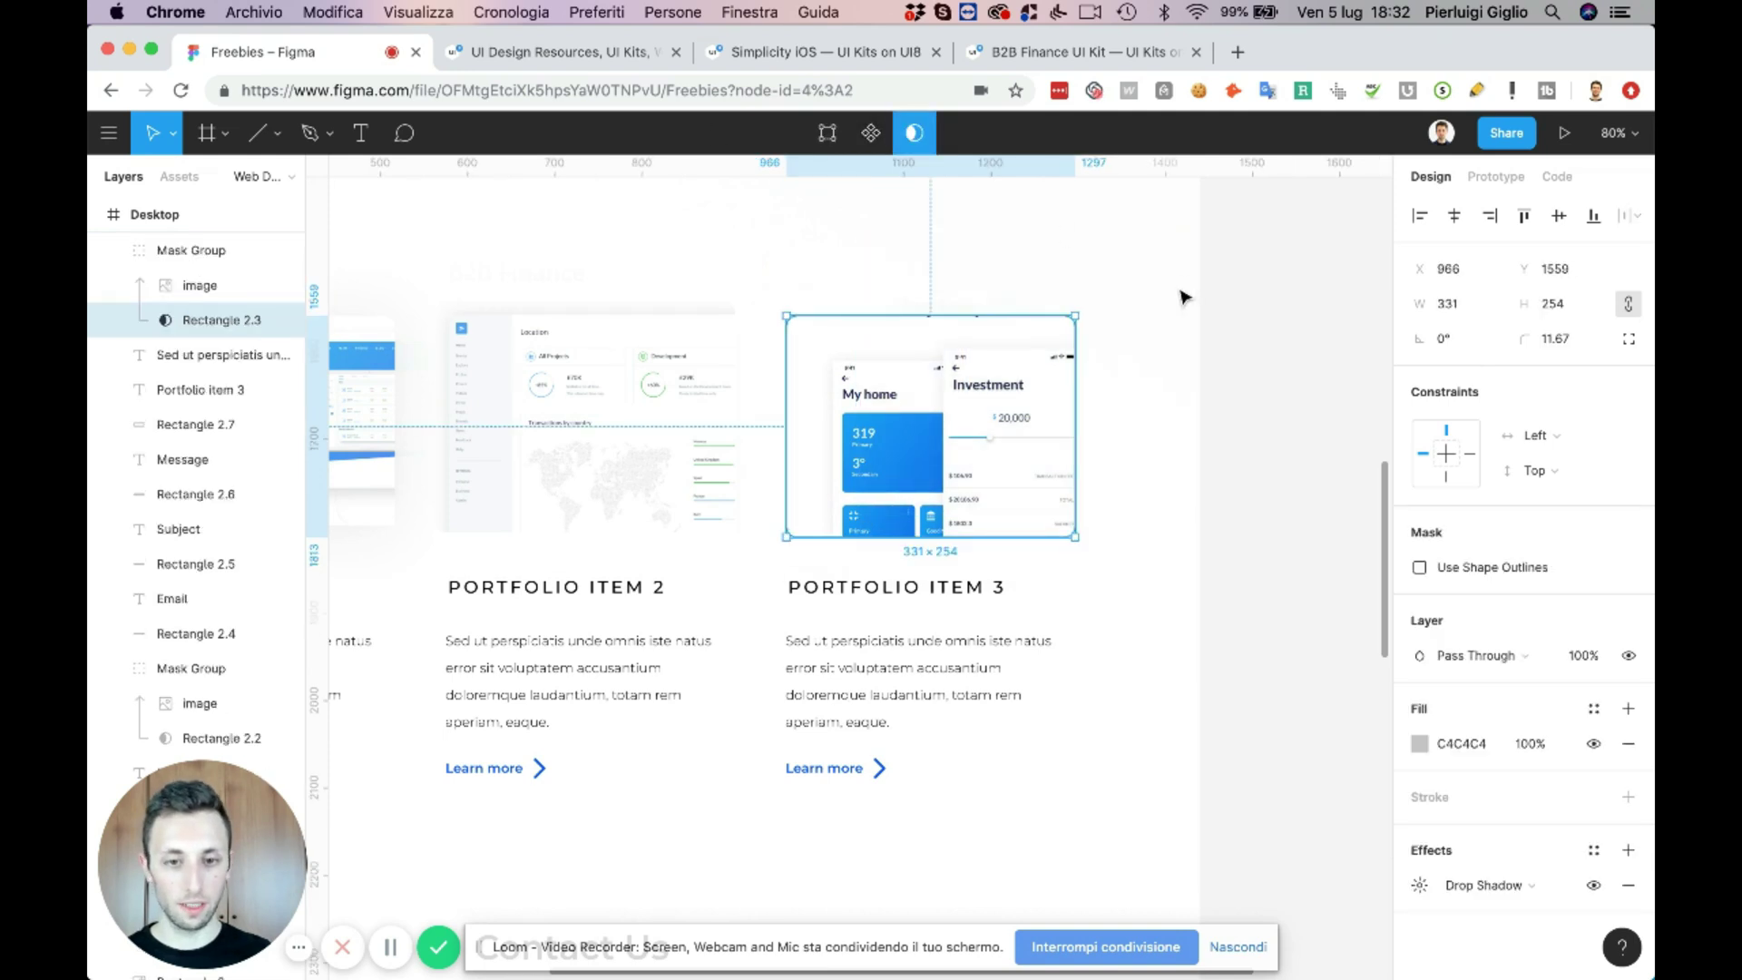
double_click(1003, 365)
key("Up")
key("Up")
key("Up")
key("Up")
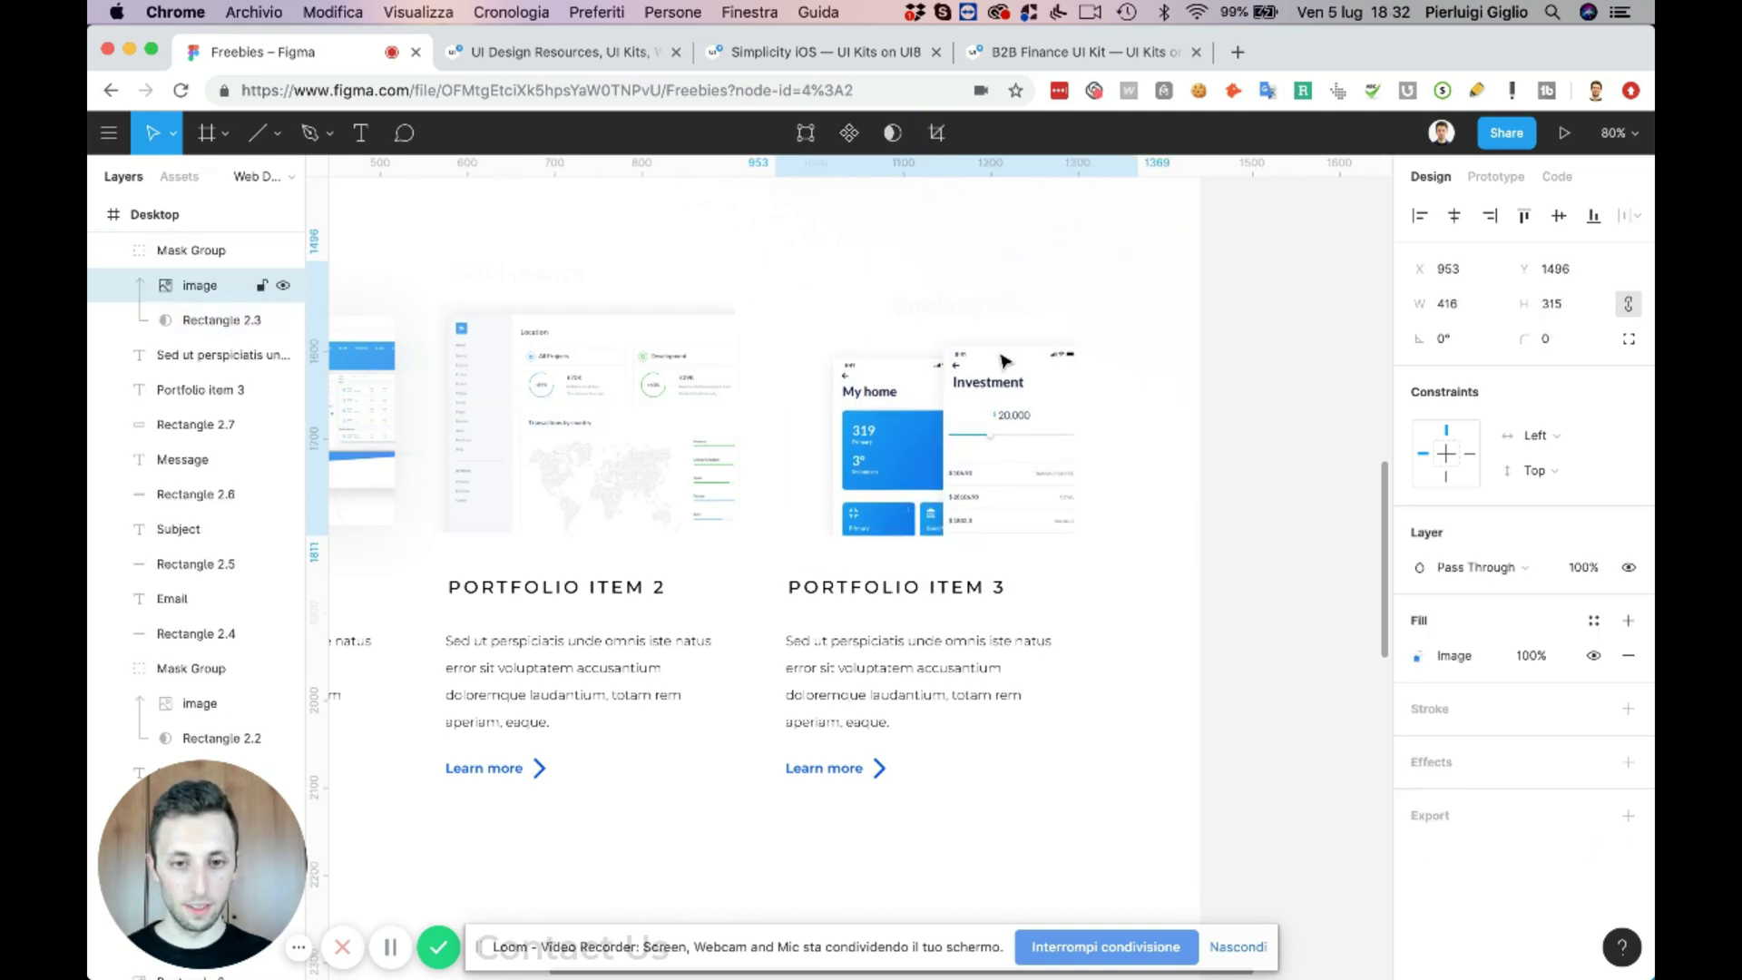
key("Left")
key("Left")
key("Left")
key("Left")
key("shift+Left")
key("shift+Left")
key("shift+Left")
key("shift+Left")
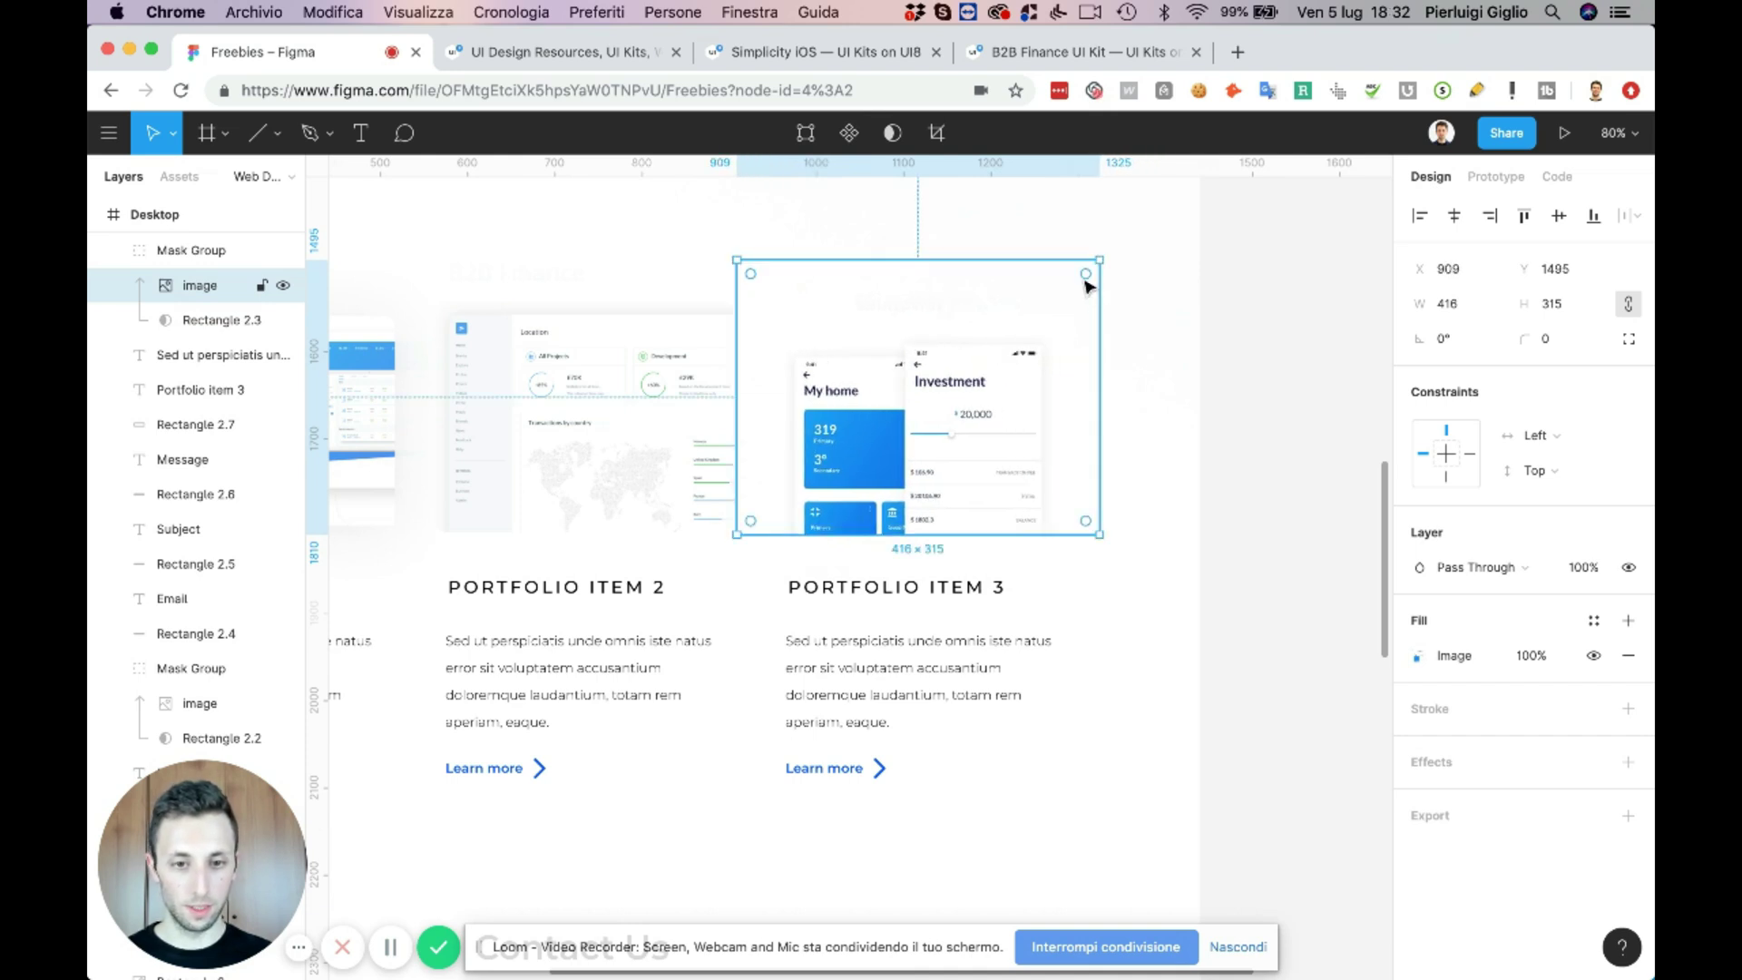
left_click_drag(1101, 255, 1123, 241)
key("super+z")
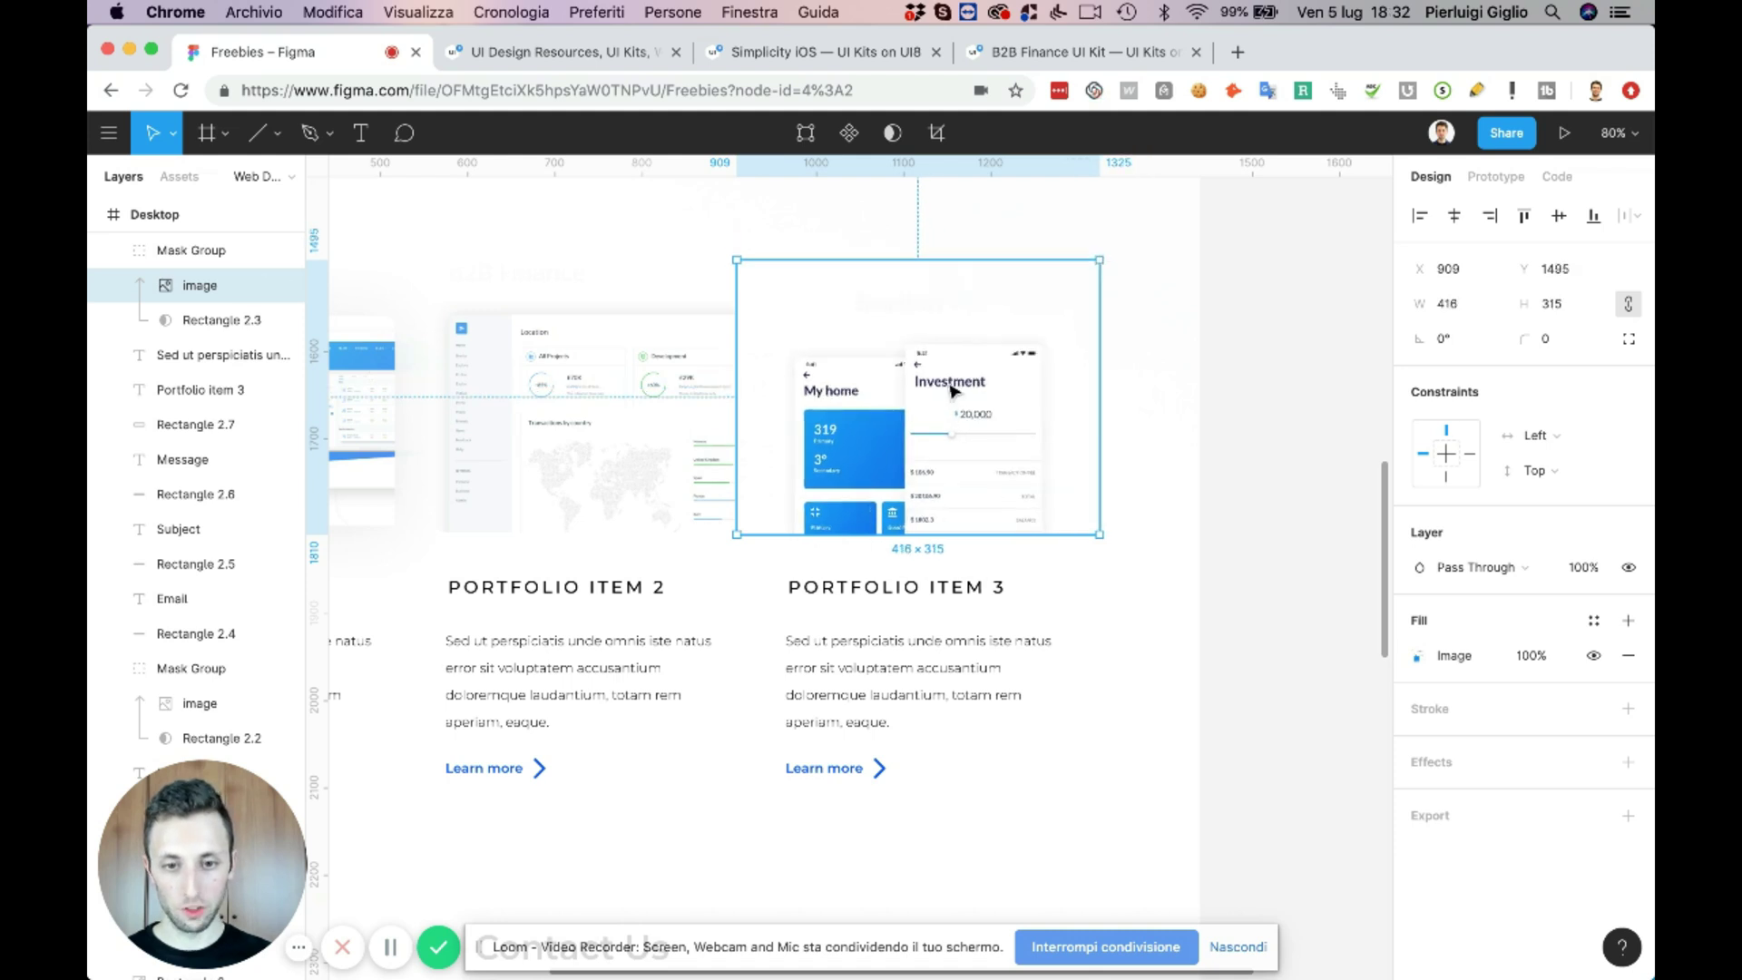
- Enlarge the item 3 mask group to about 352 × 270 and nudge it right
left_click(172, 325)
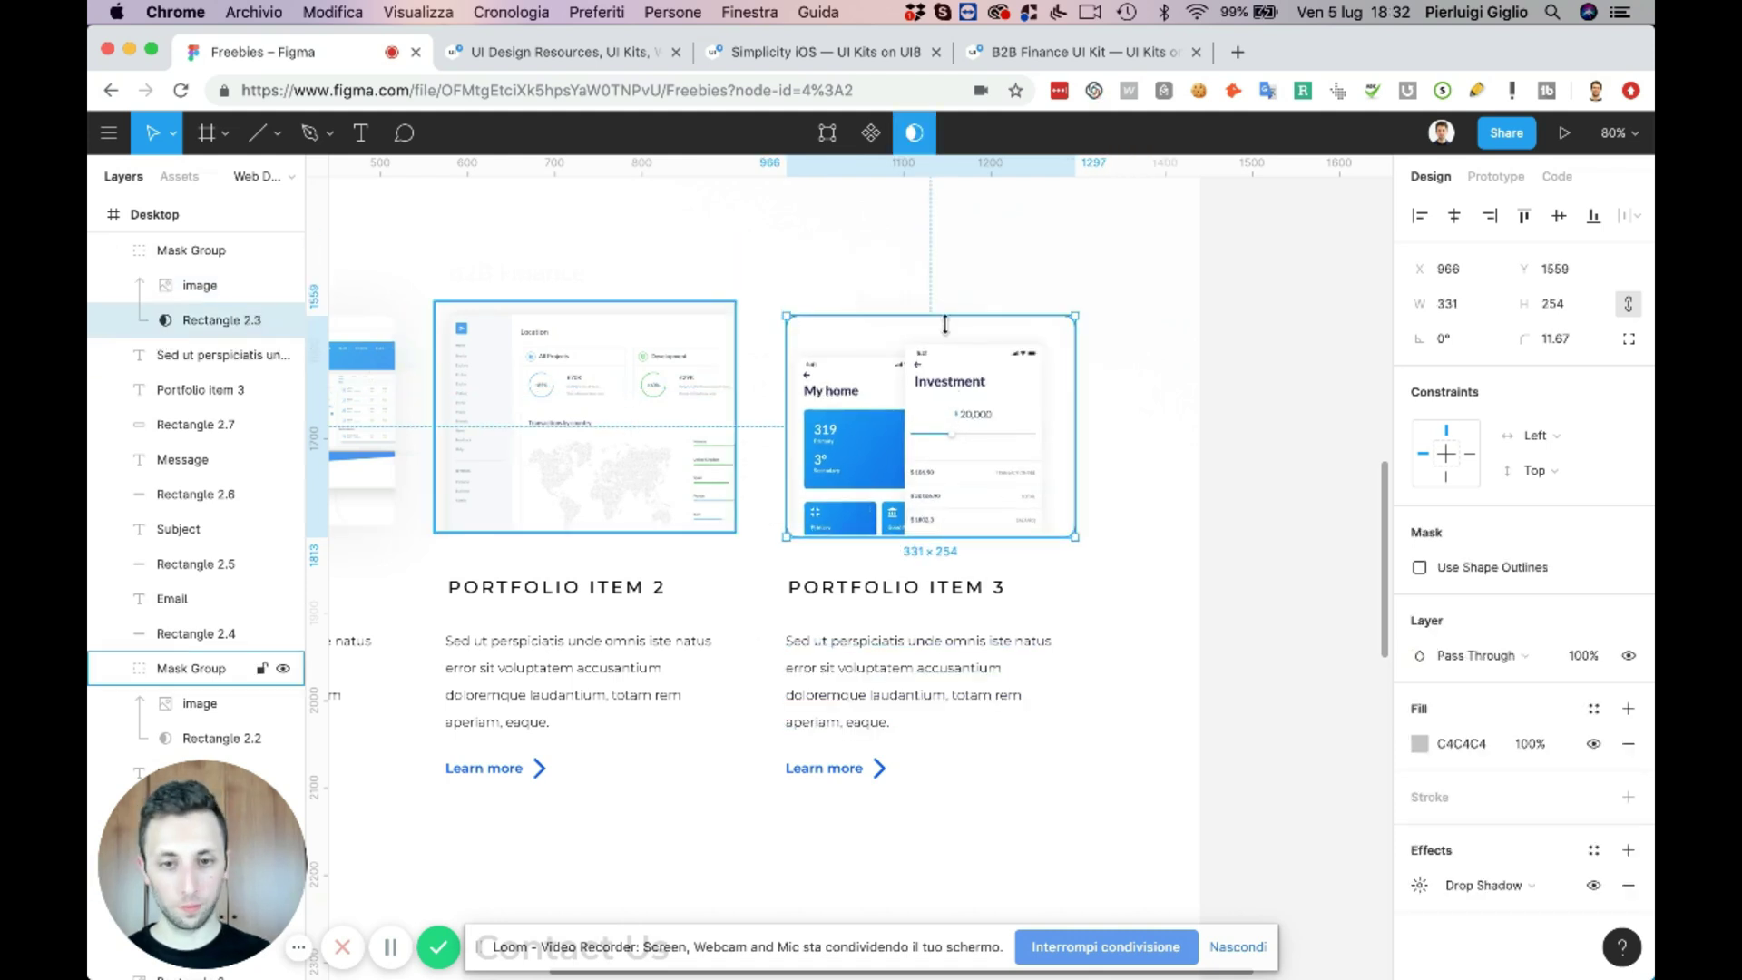
left_click(916, 311)
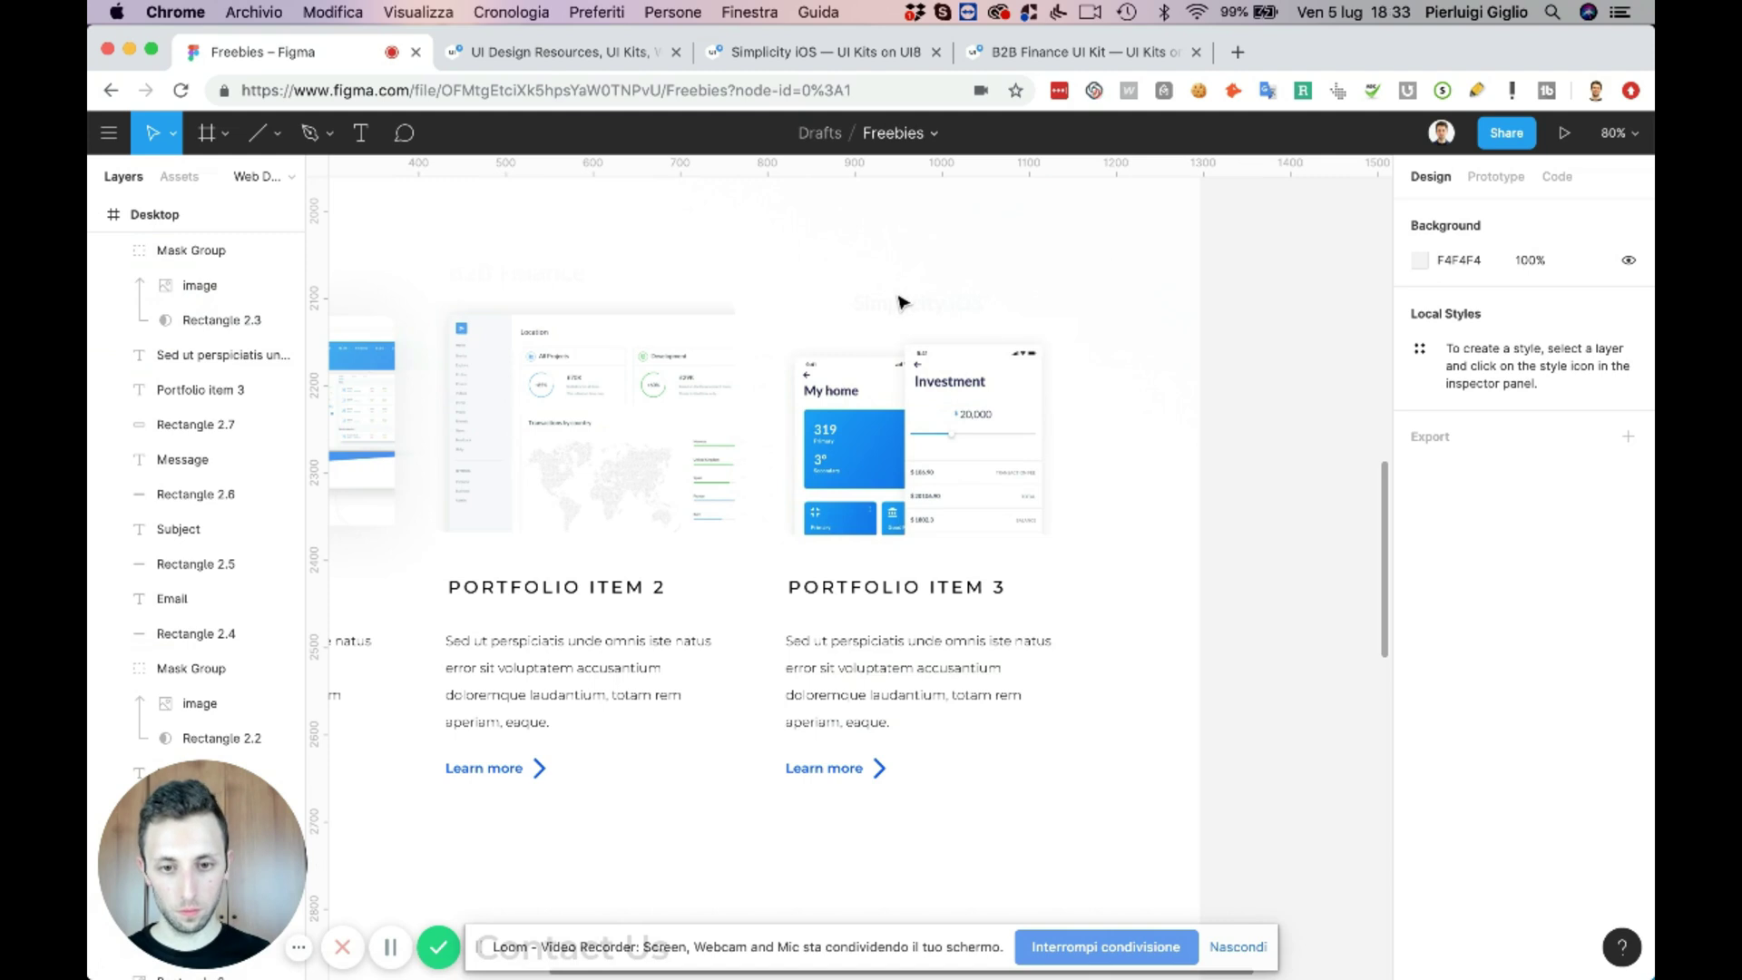
left_click(191, 251)
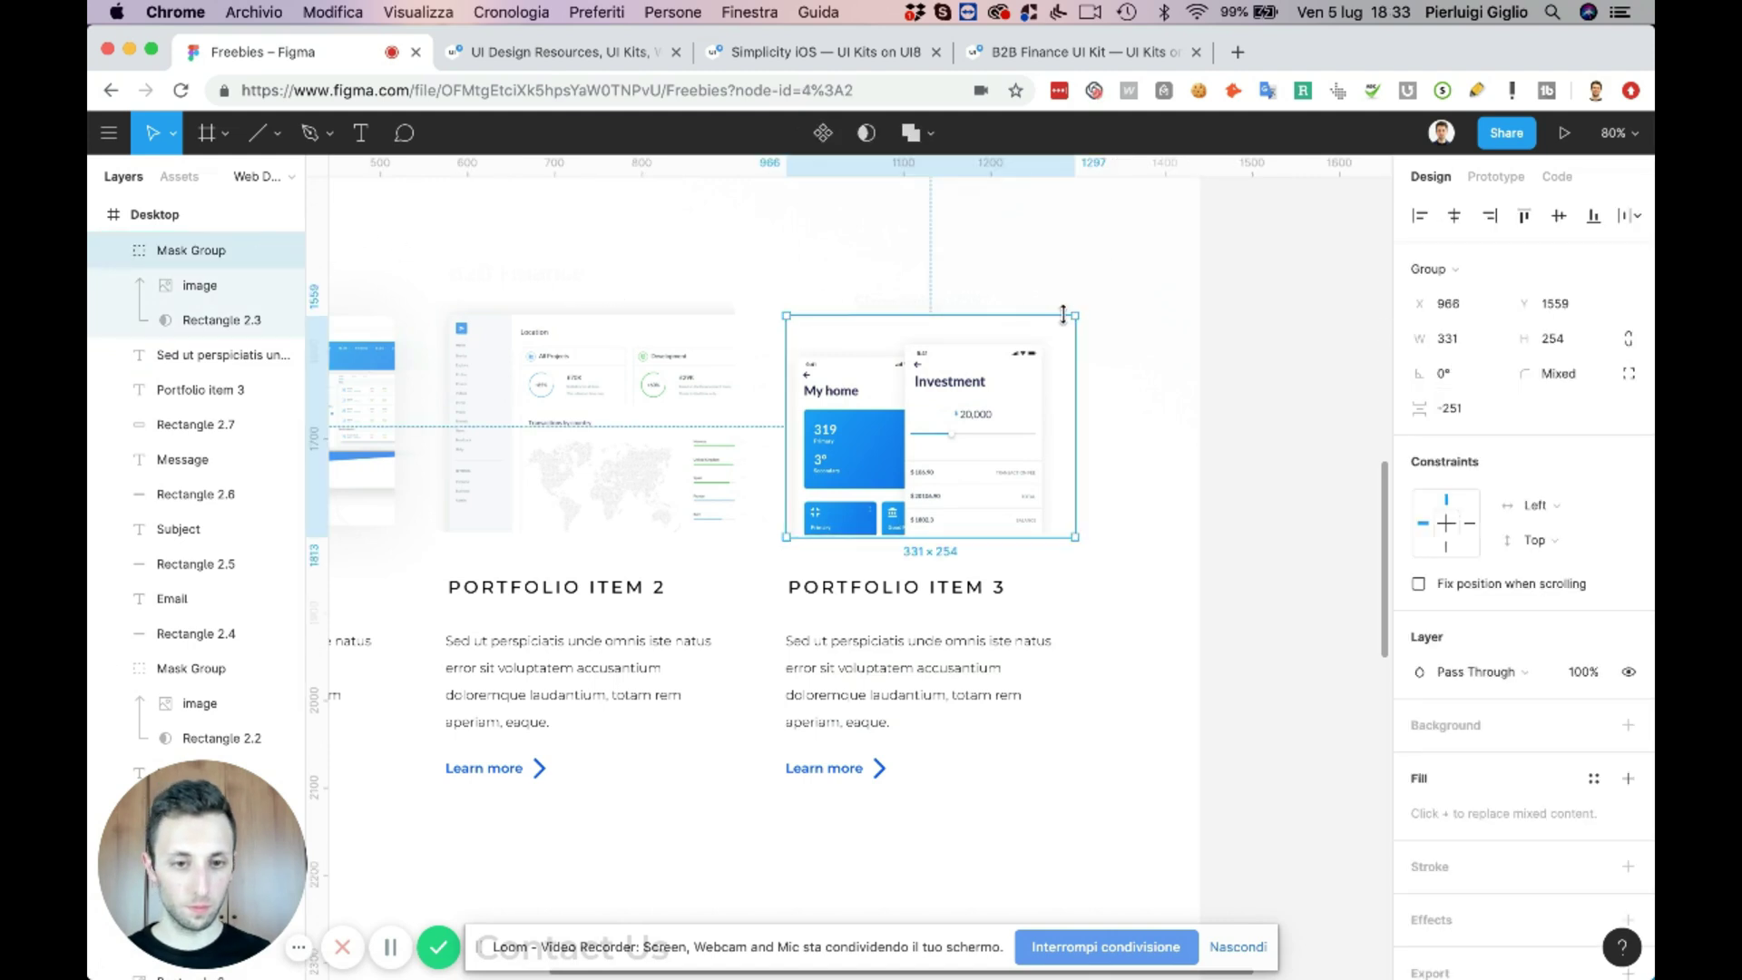
left_click_drag(1064, 304, 1059, 296)
key("Right")
key("shift+Right")
key("Up")
left_click(991, 277)
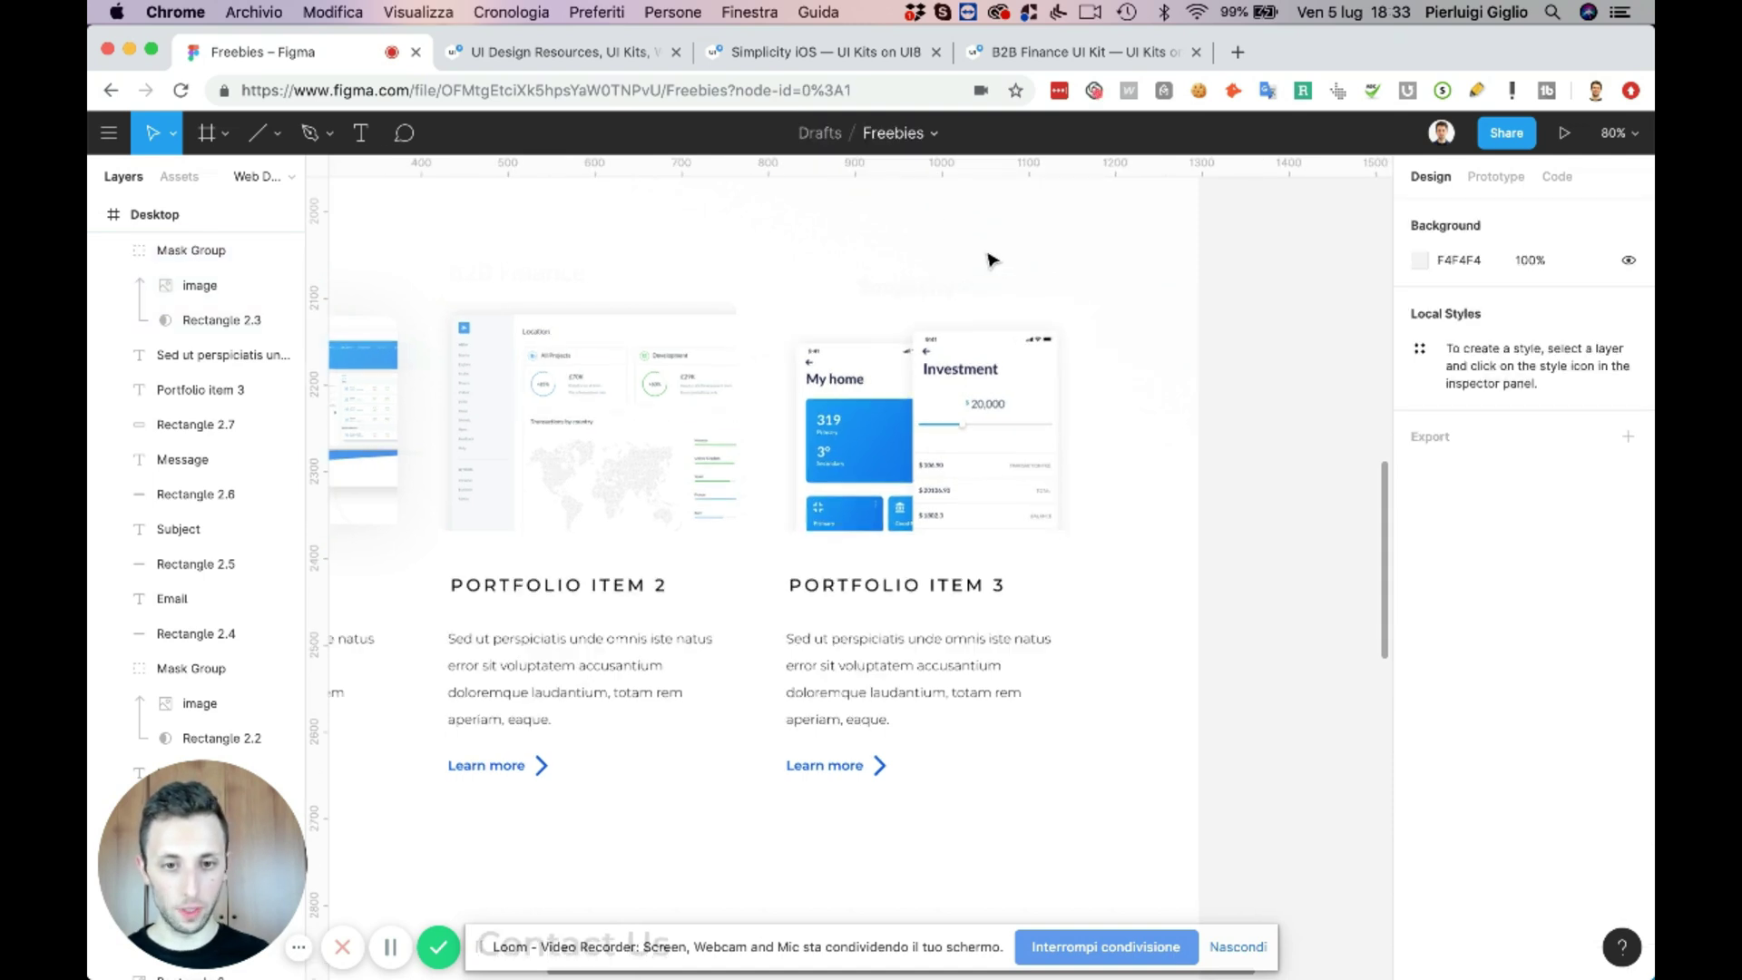
- Nudge the three portfolio item texts down slightly
scroll(992, 261, "down", 5)
scroll(992, 261, "left", 2)
scroll(992, 260, "up", 5)
scroll(864, 512, "down", 3)
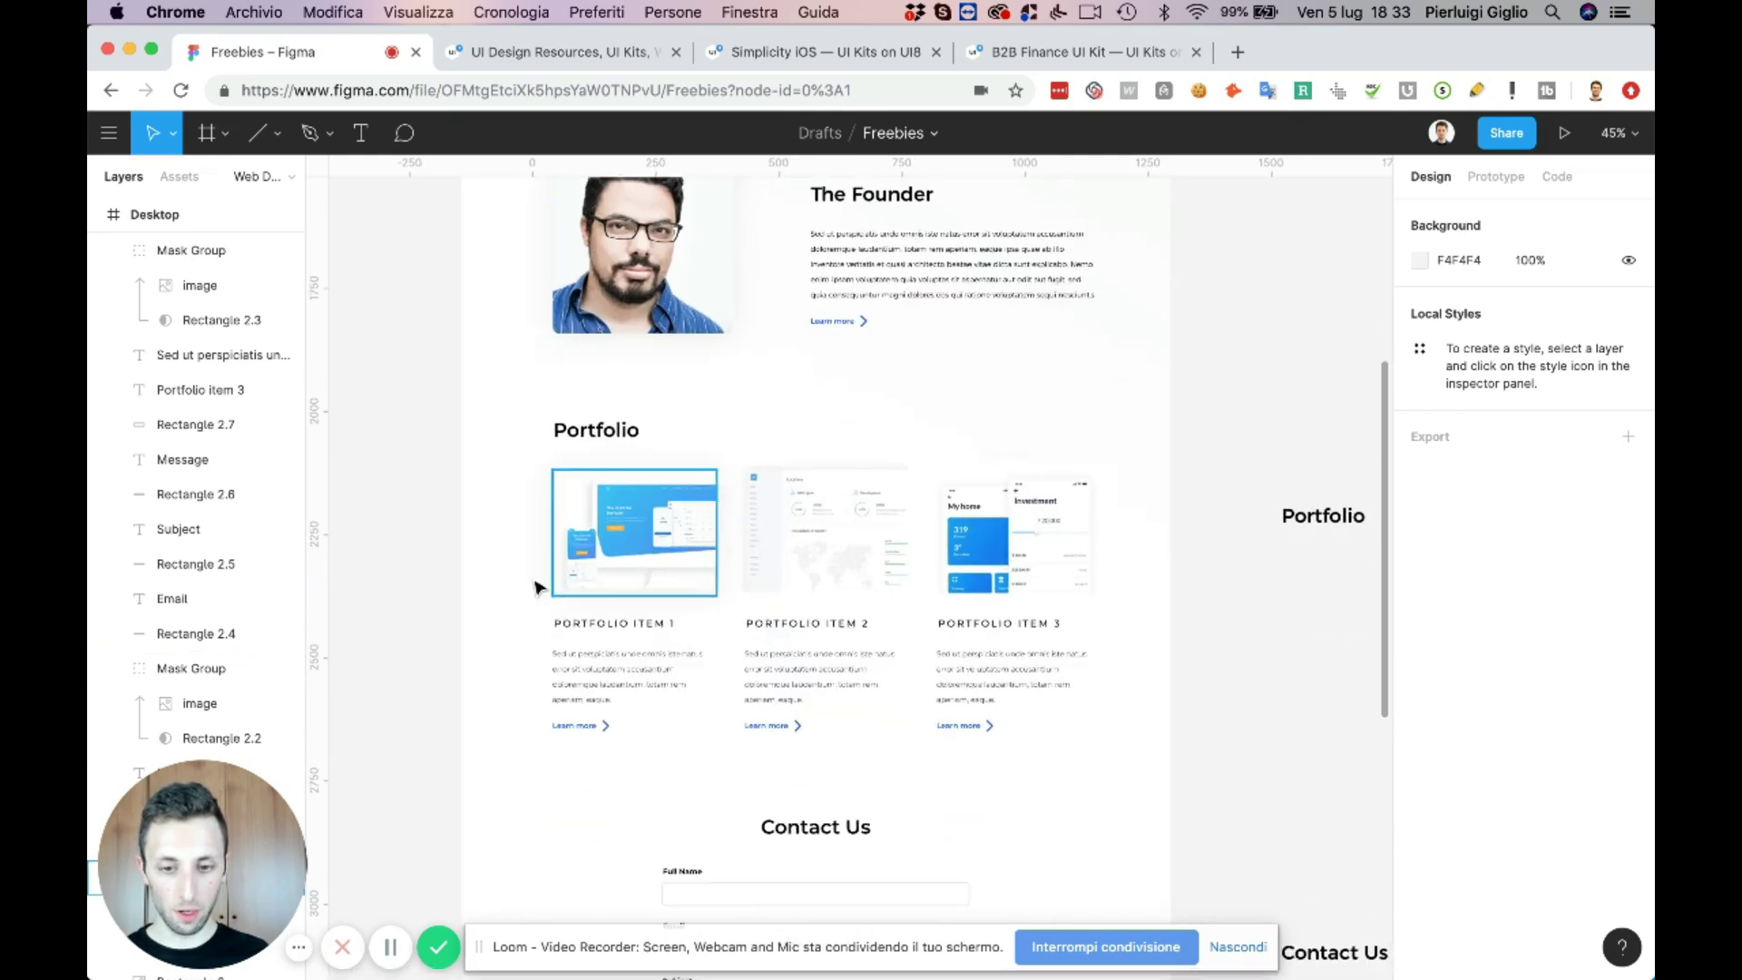
left_click_drag(513, 612, 1069, 790)
key("Down")
key("Down")
key("Down")
key("Down")
left_click(853, 381)
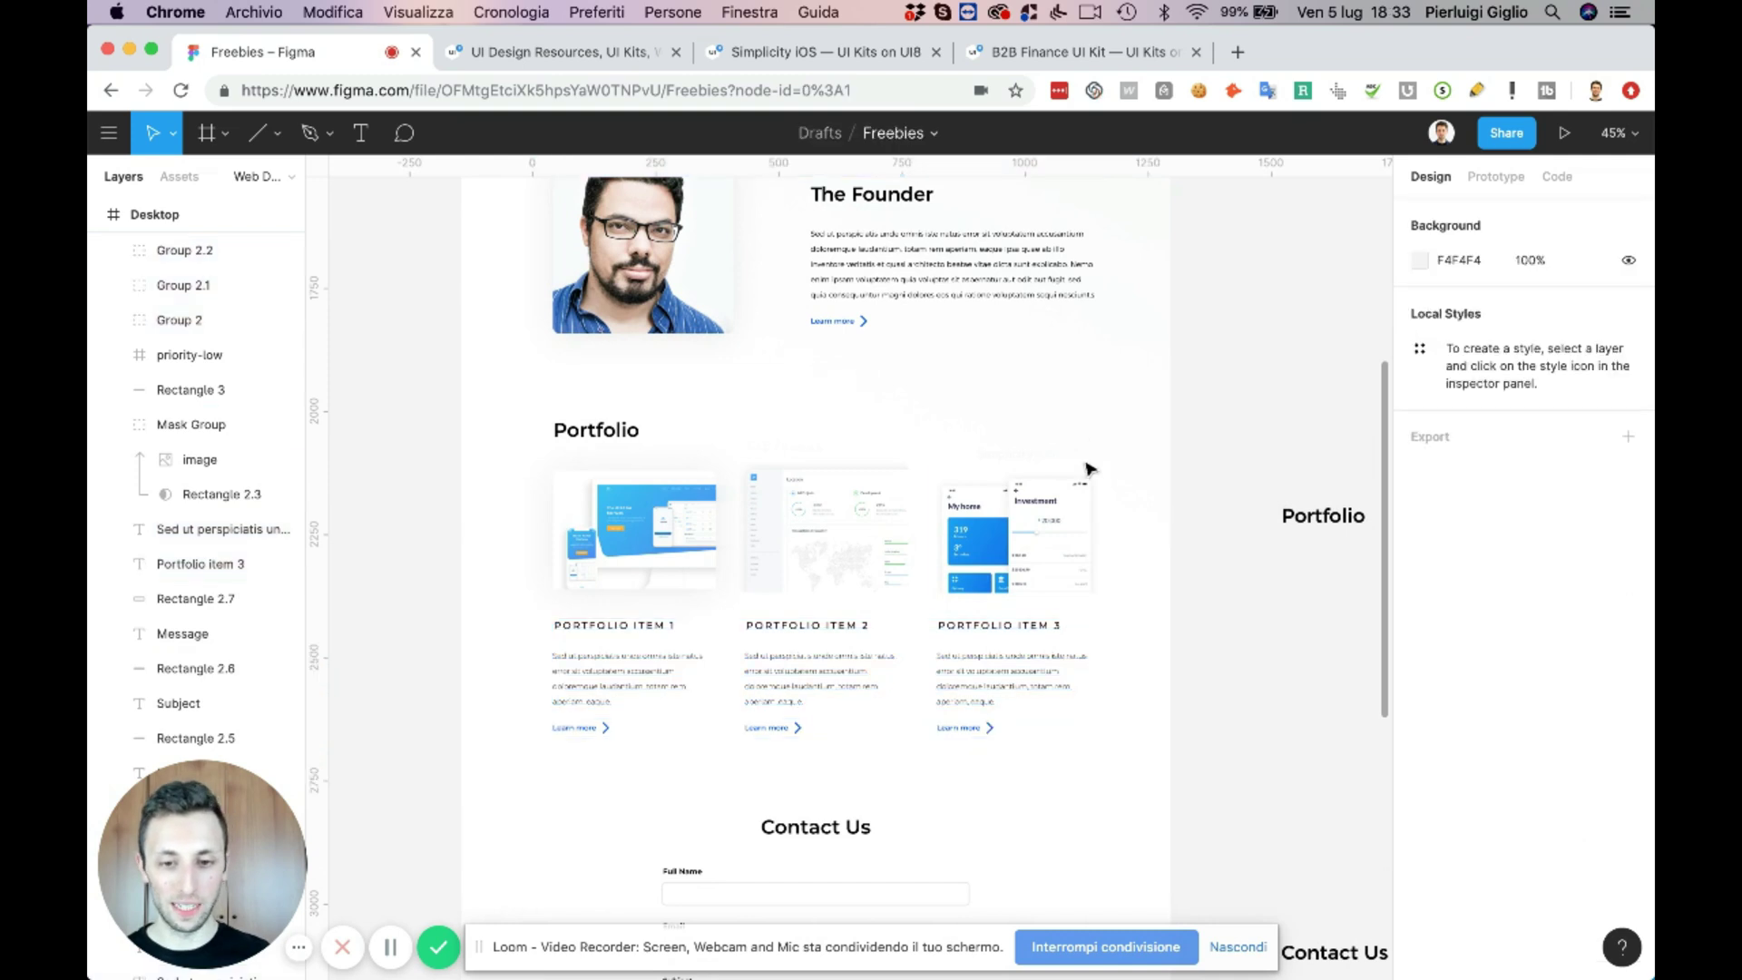
- Draw a rectangle above item 3's screenshot and fill it white (FFFFFF)
scroll(1014, 465, "up", 3)
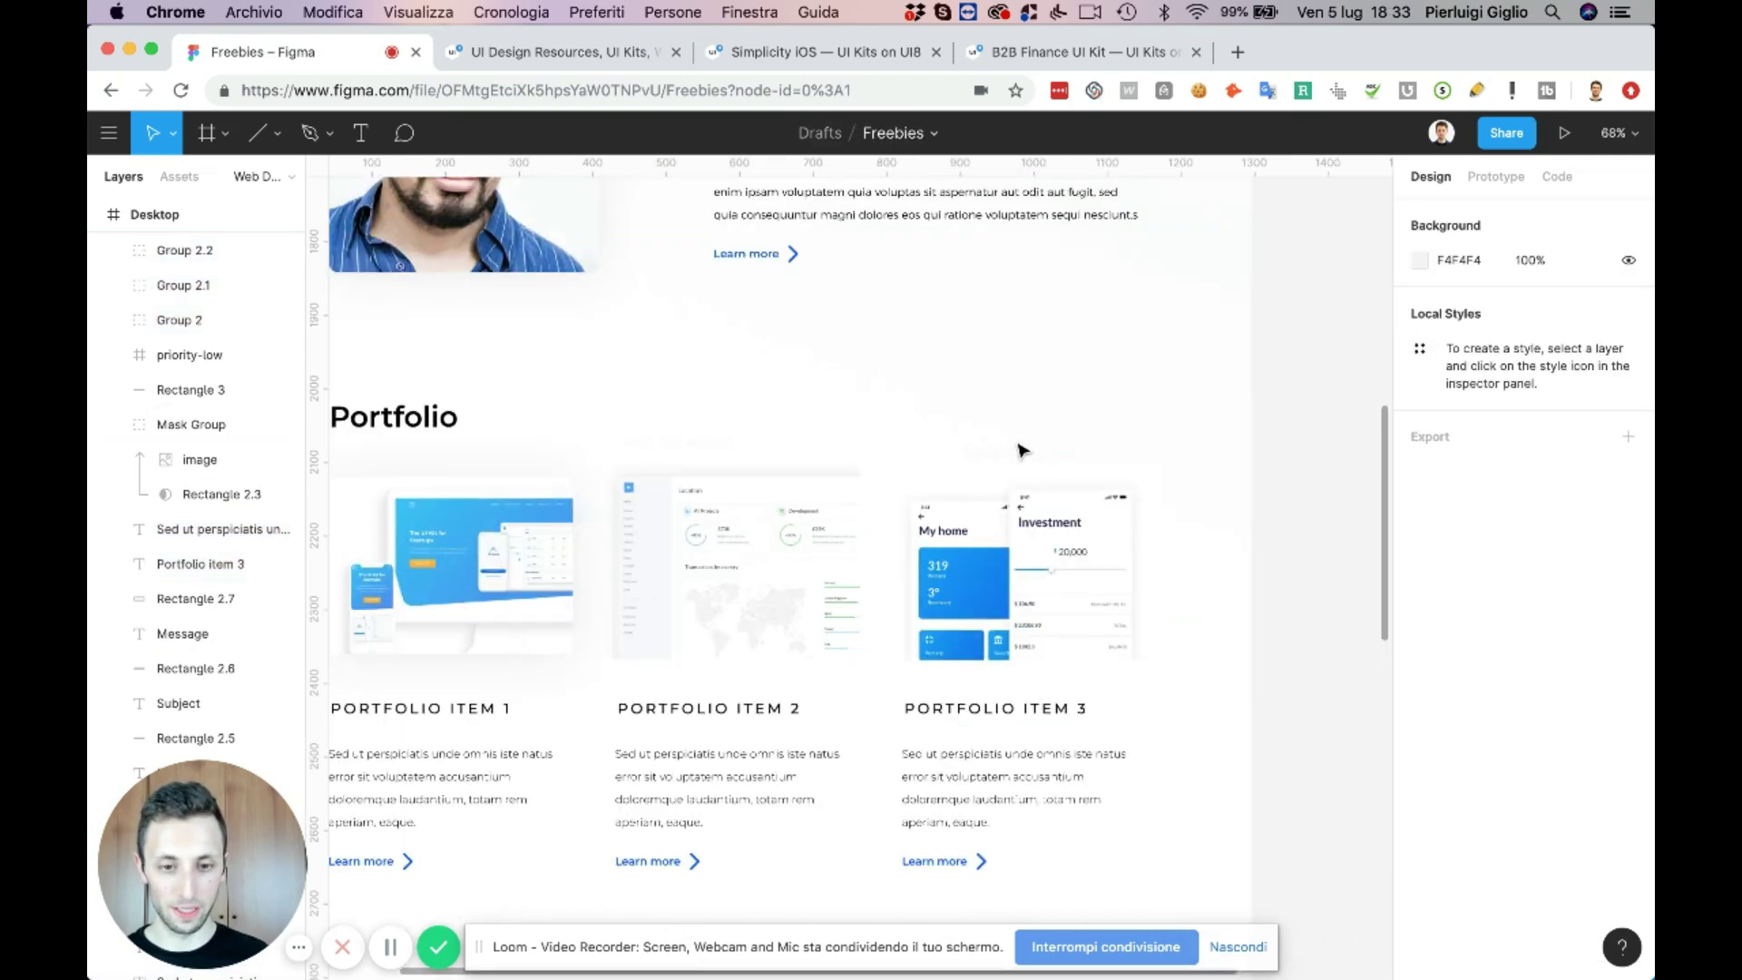
key("r")
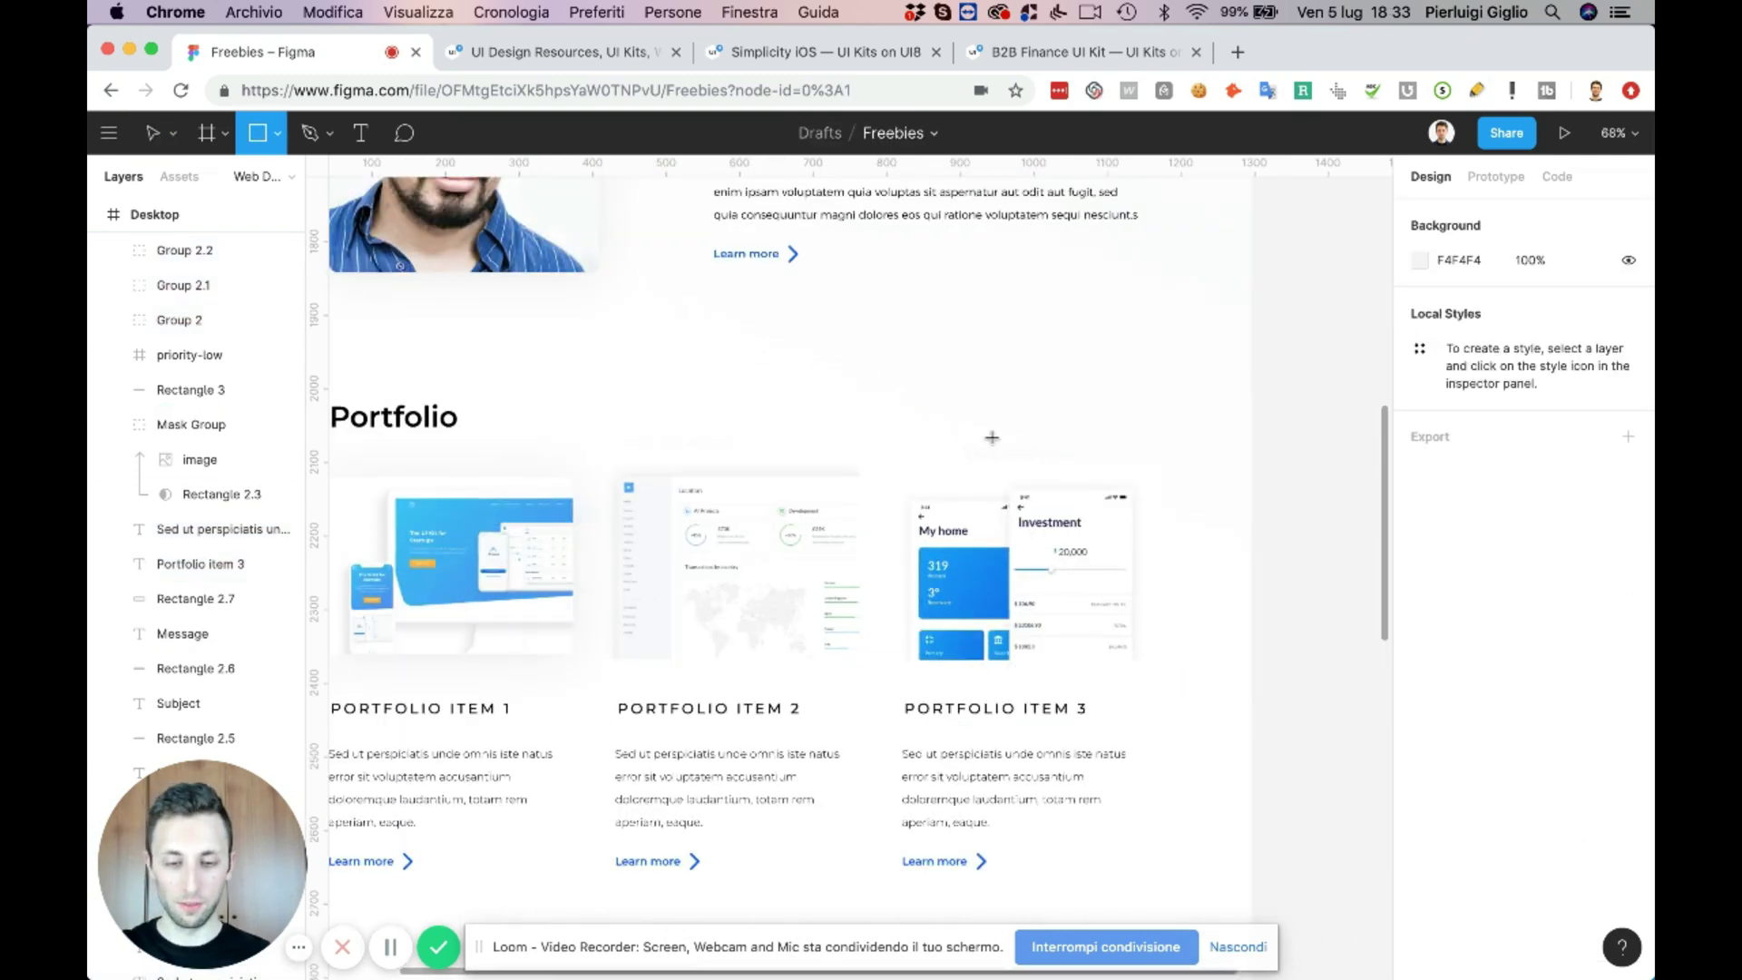
left_click_drag(933, 426, 1103, 477)
left_click(1419, 691)
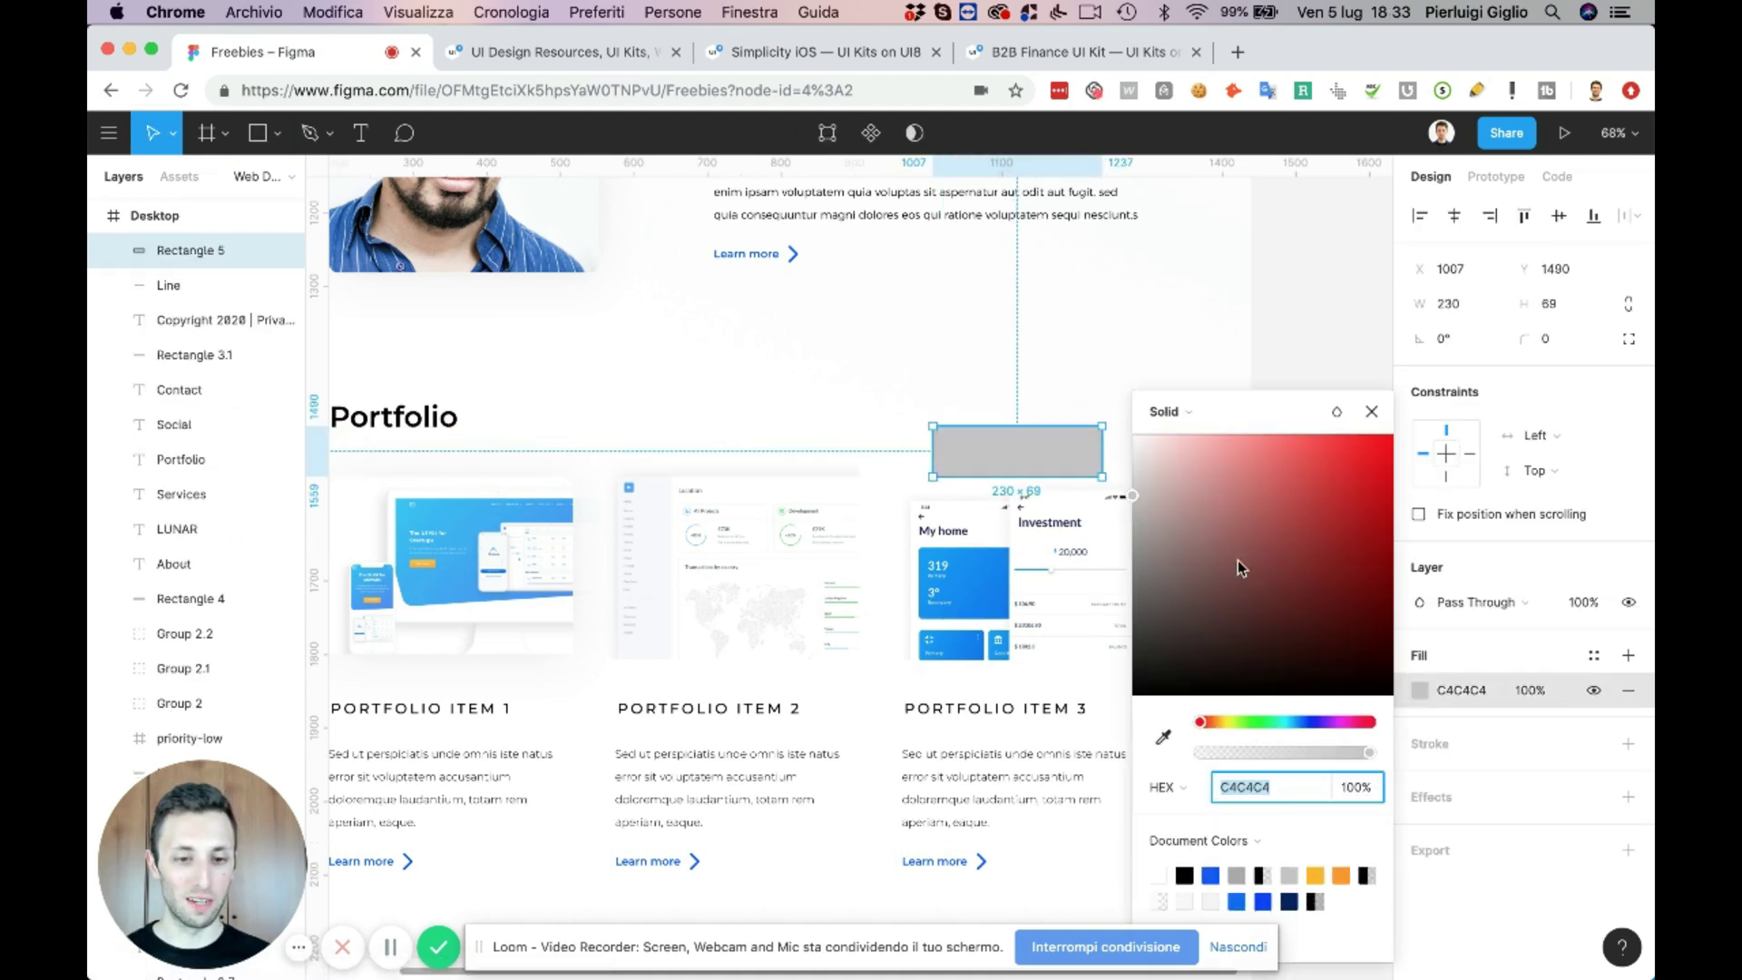
left_click_drag(1238, 559, 1117, 379)
left_click(1023, 318)
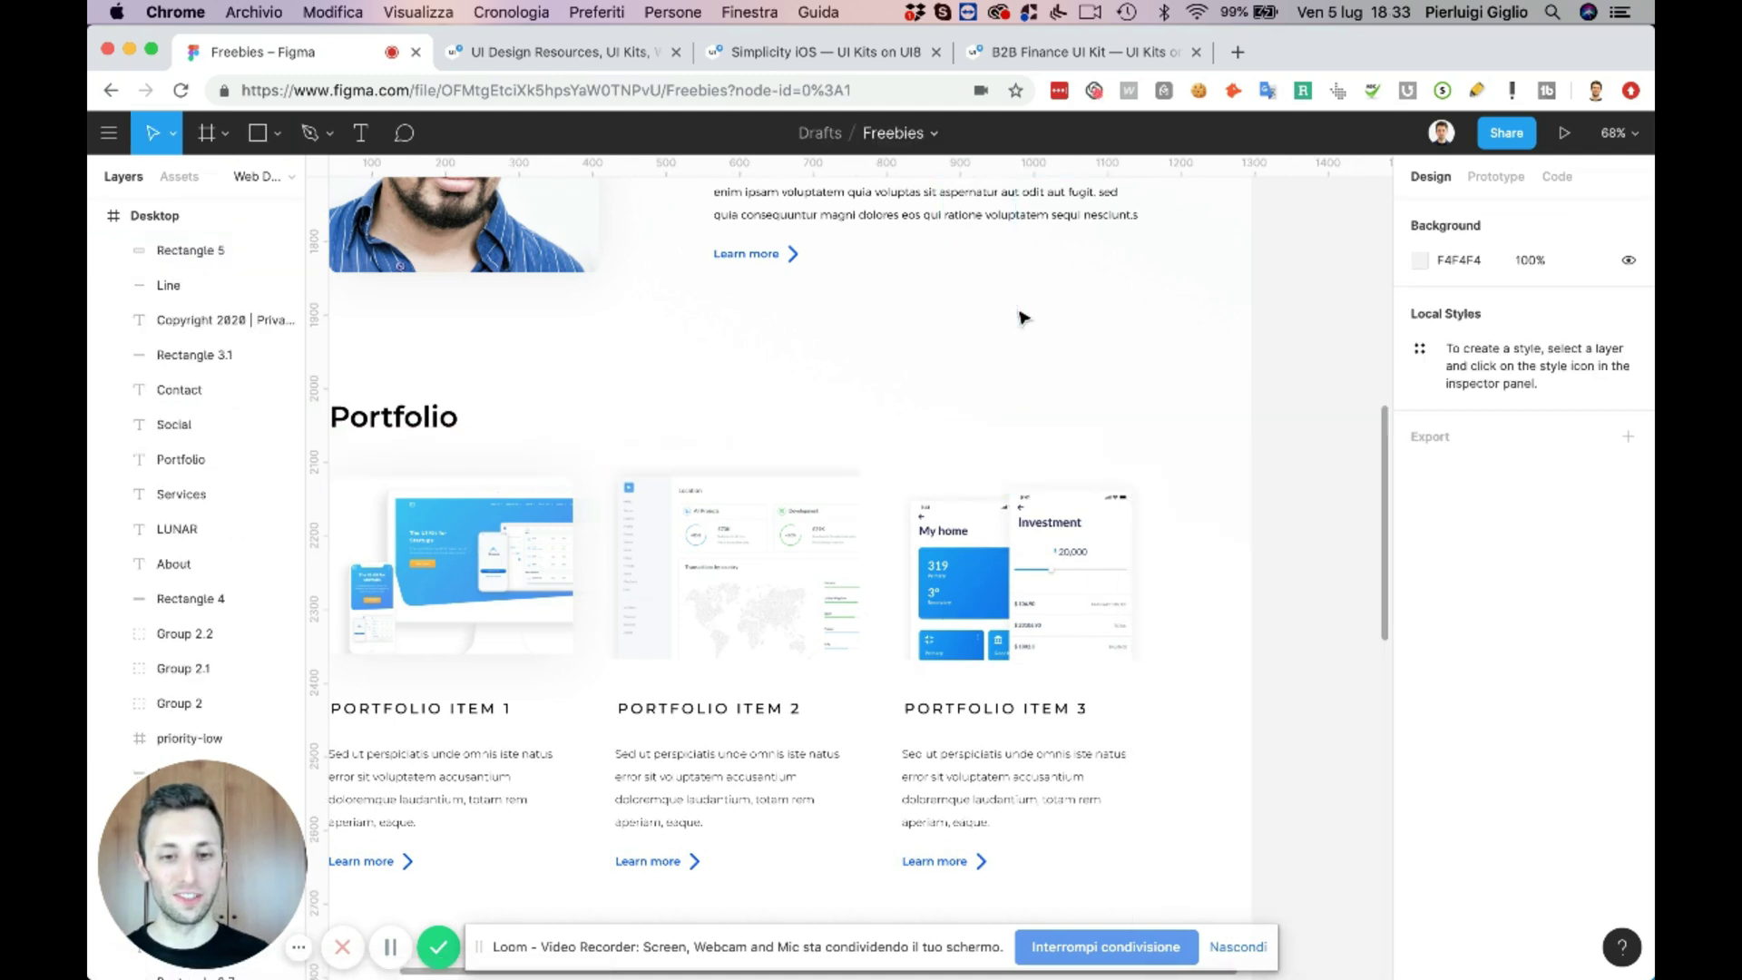
- Scale the white rectangle and item 3 screenshot up together so the card bottoms align
scroll(1022, 318, "left", 2)
scroll(1023, 319, "left", 2)
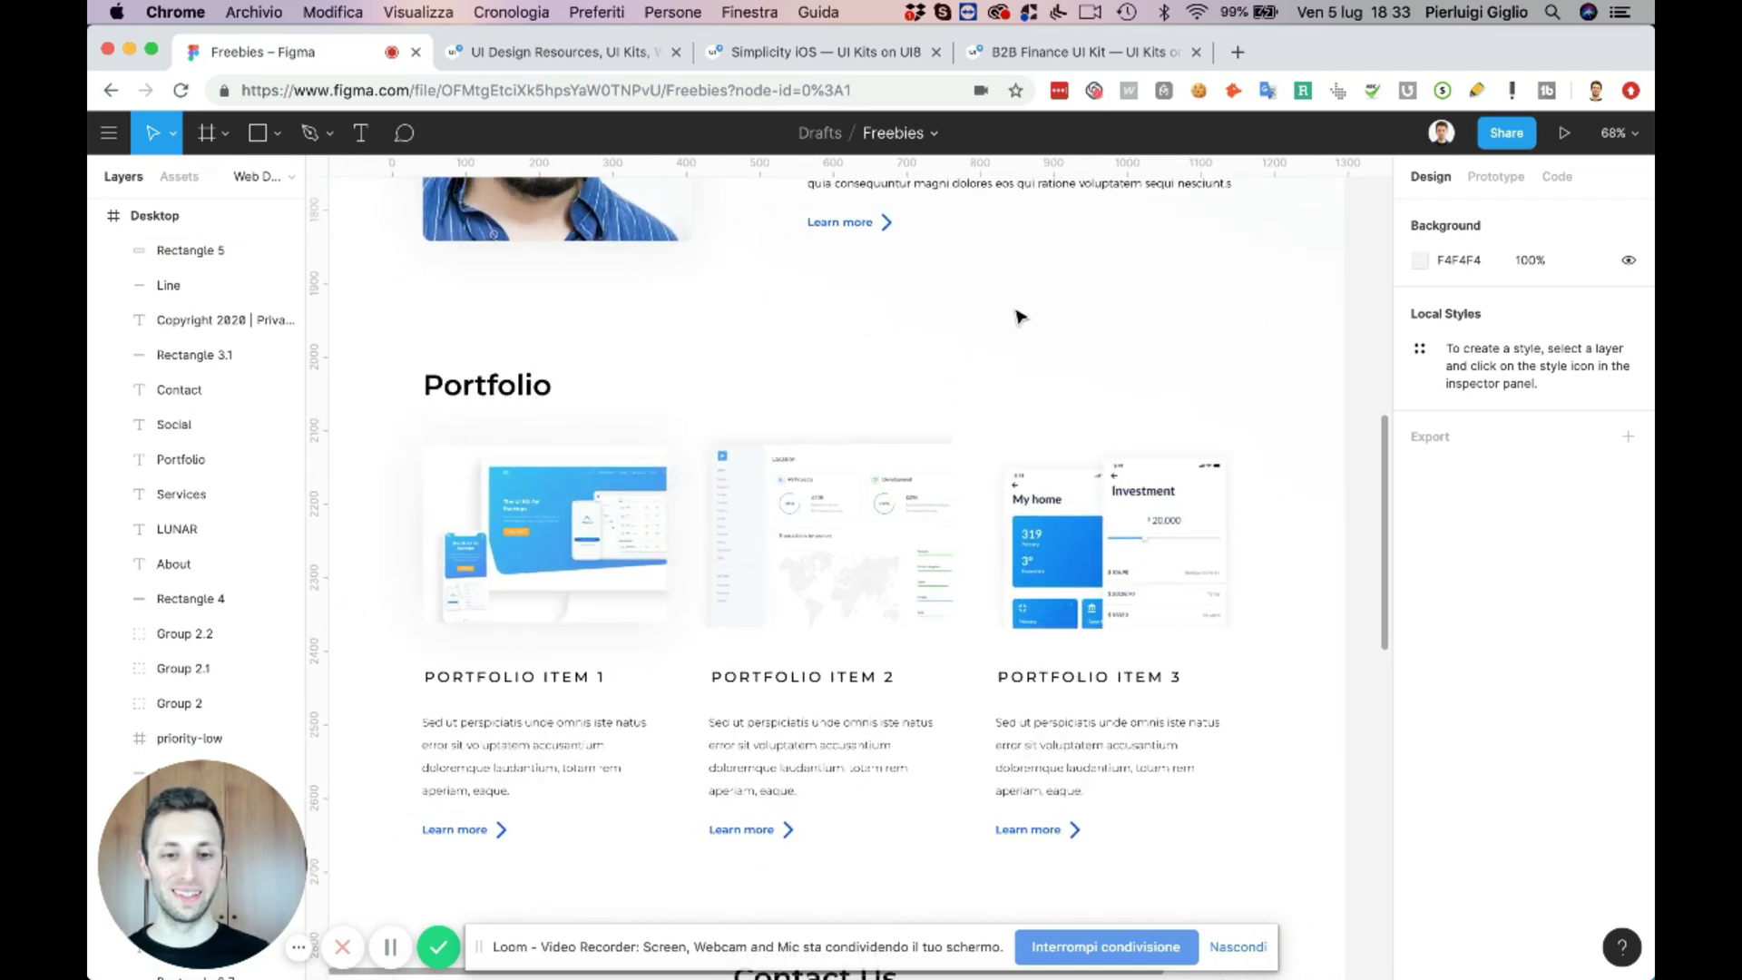
left_click_drag(1035, 357, 1173, 604)
key("k")
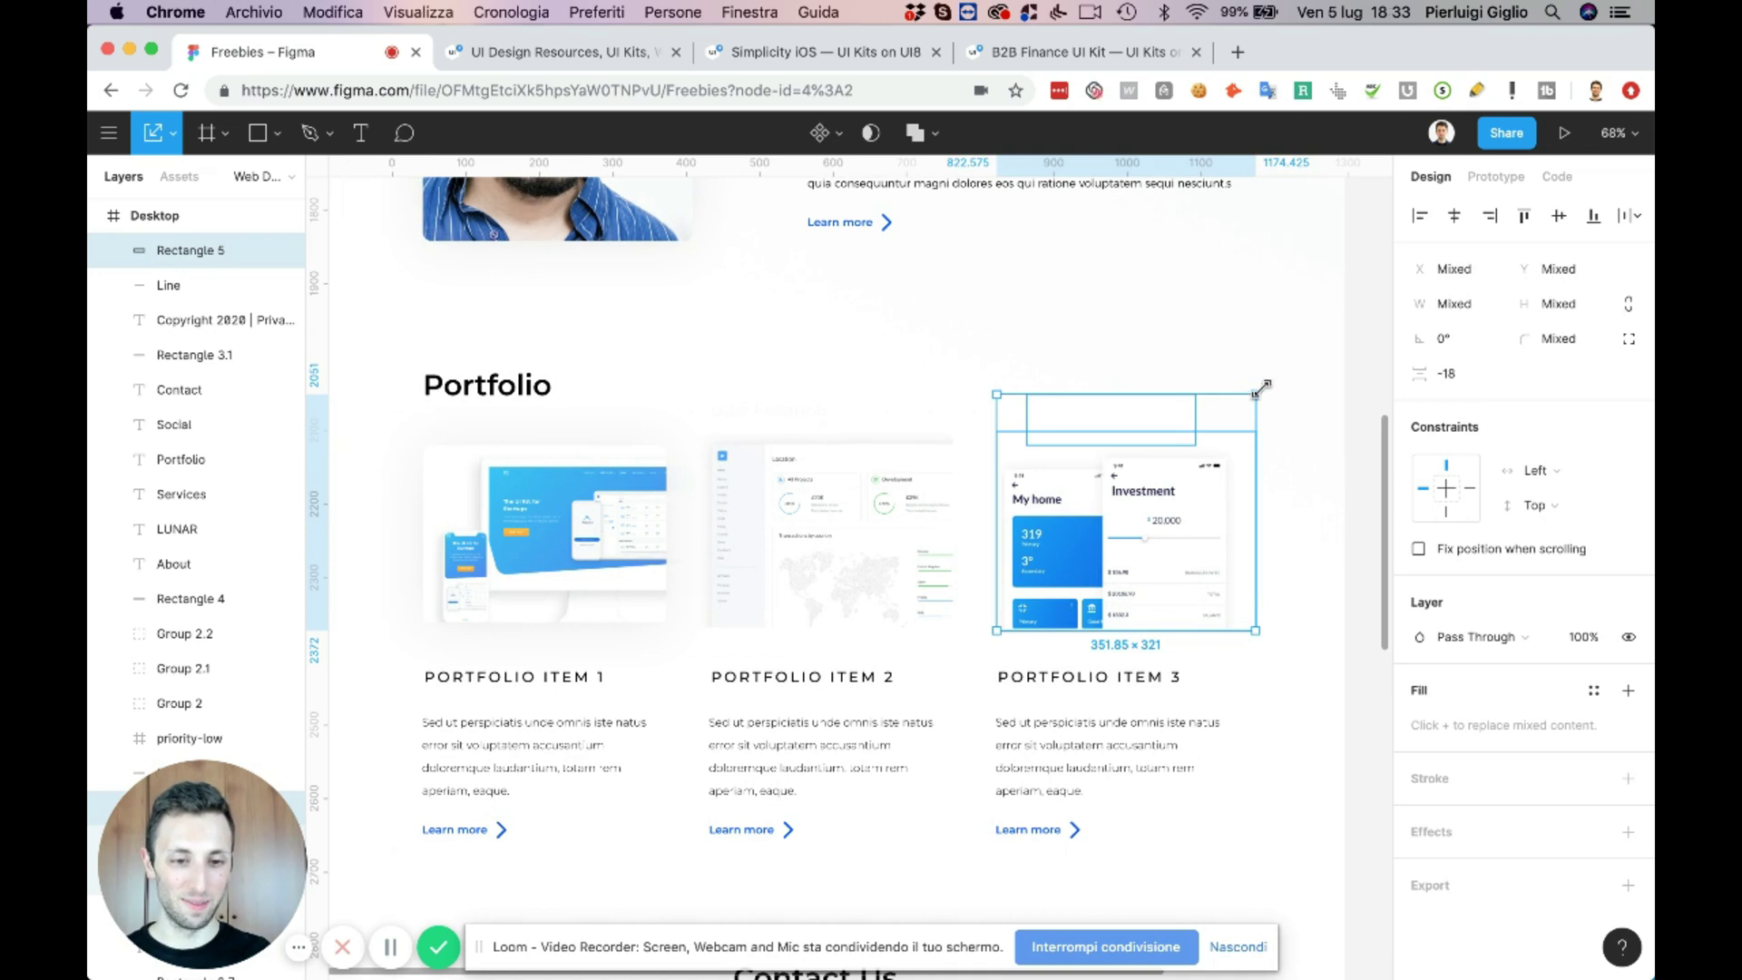
left_click_drag(1256, 394, 1261, 385)
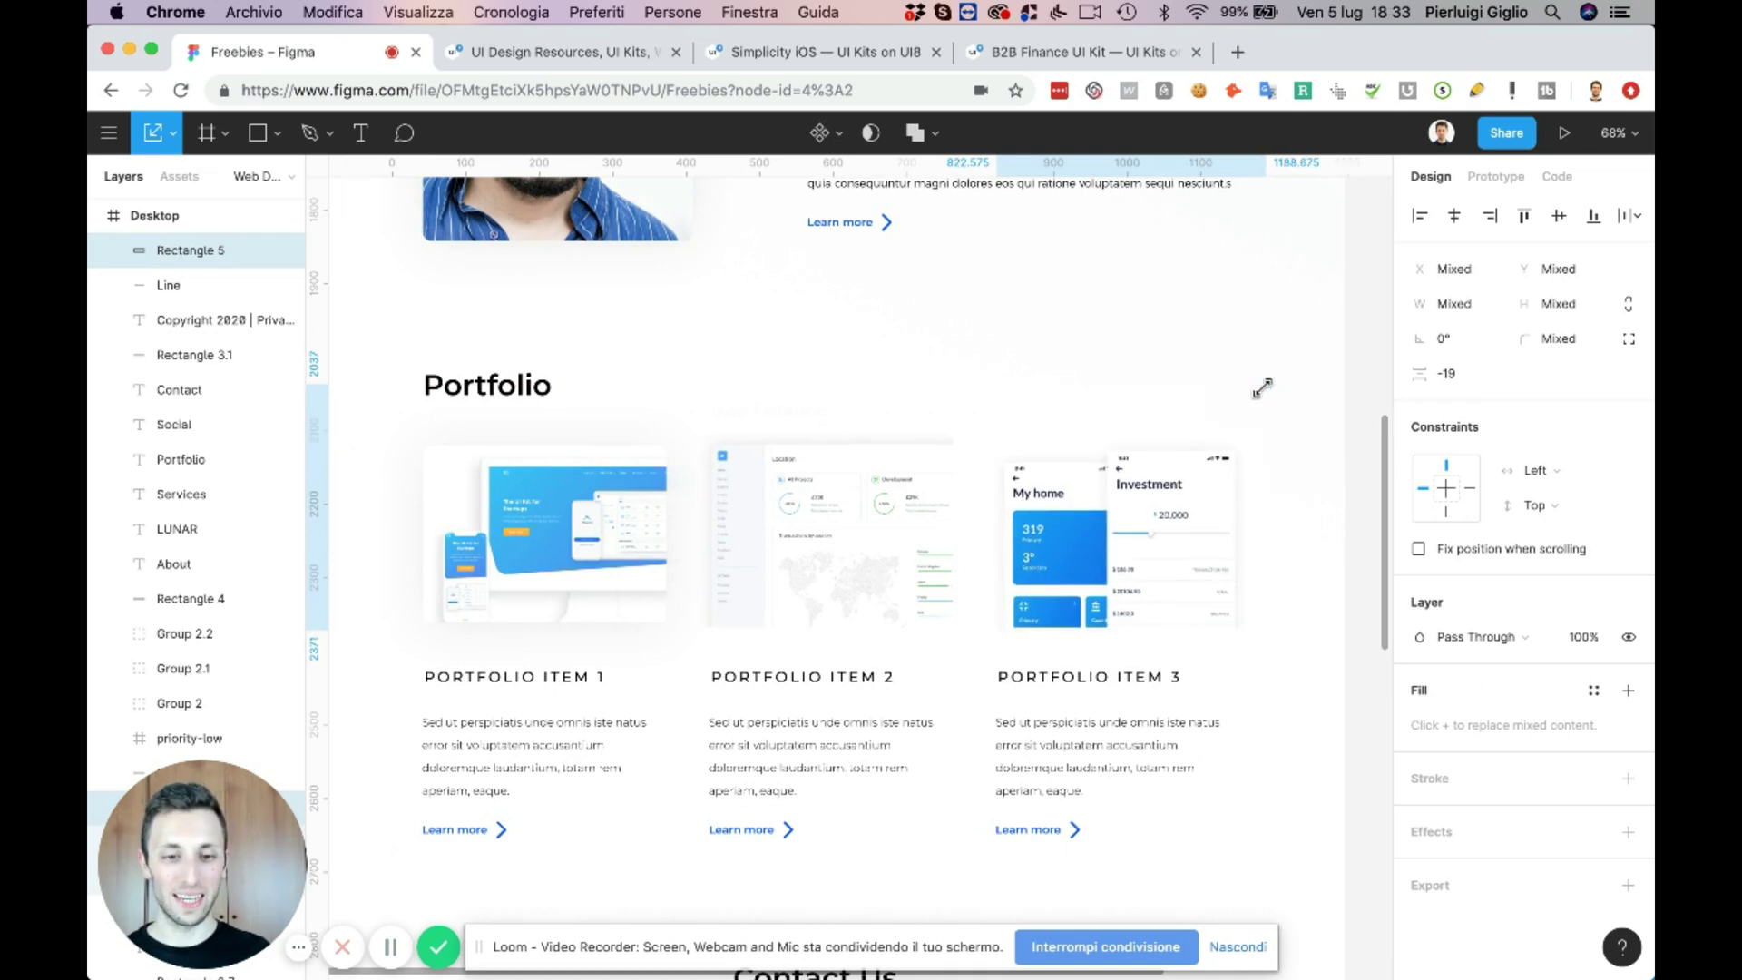
left_click(1156, 285)
scroll(1156, 285, "up", 12)
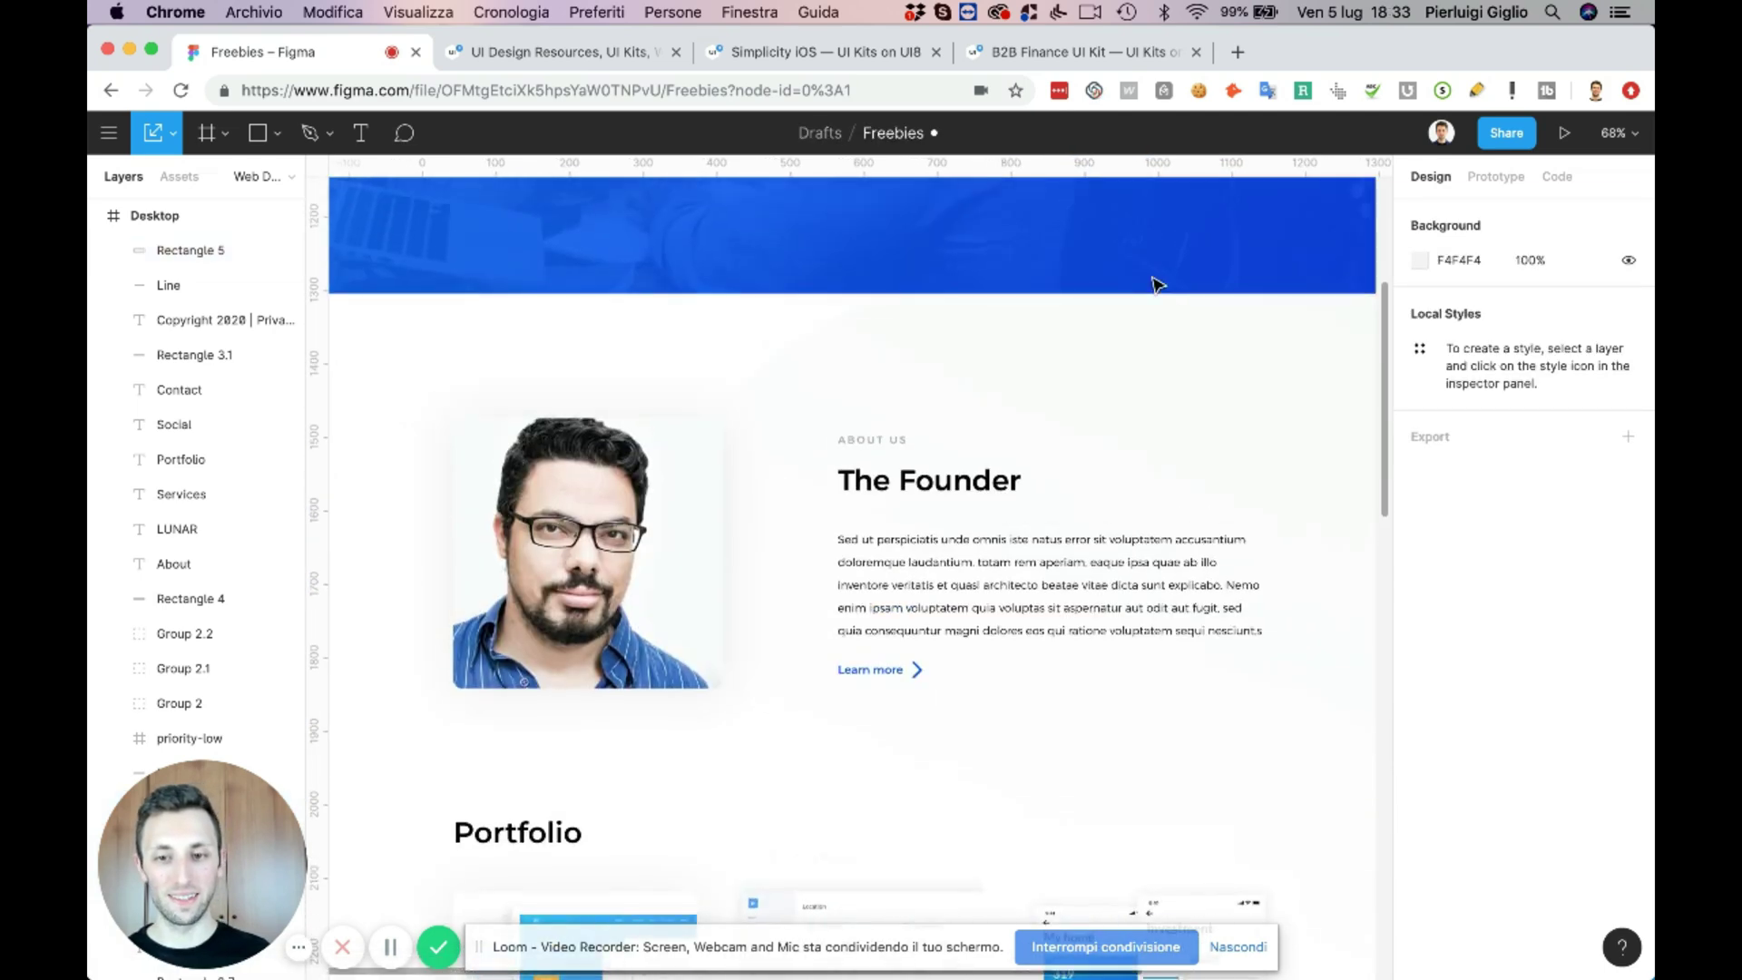
scroll(1156, 285, "down", 5)
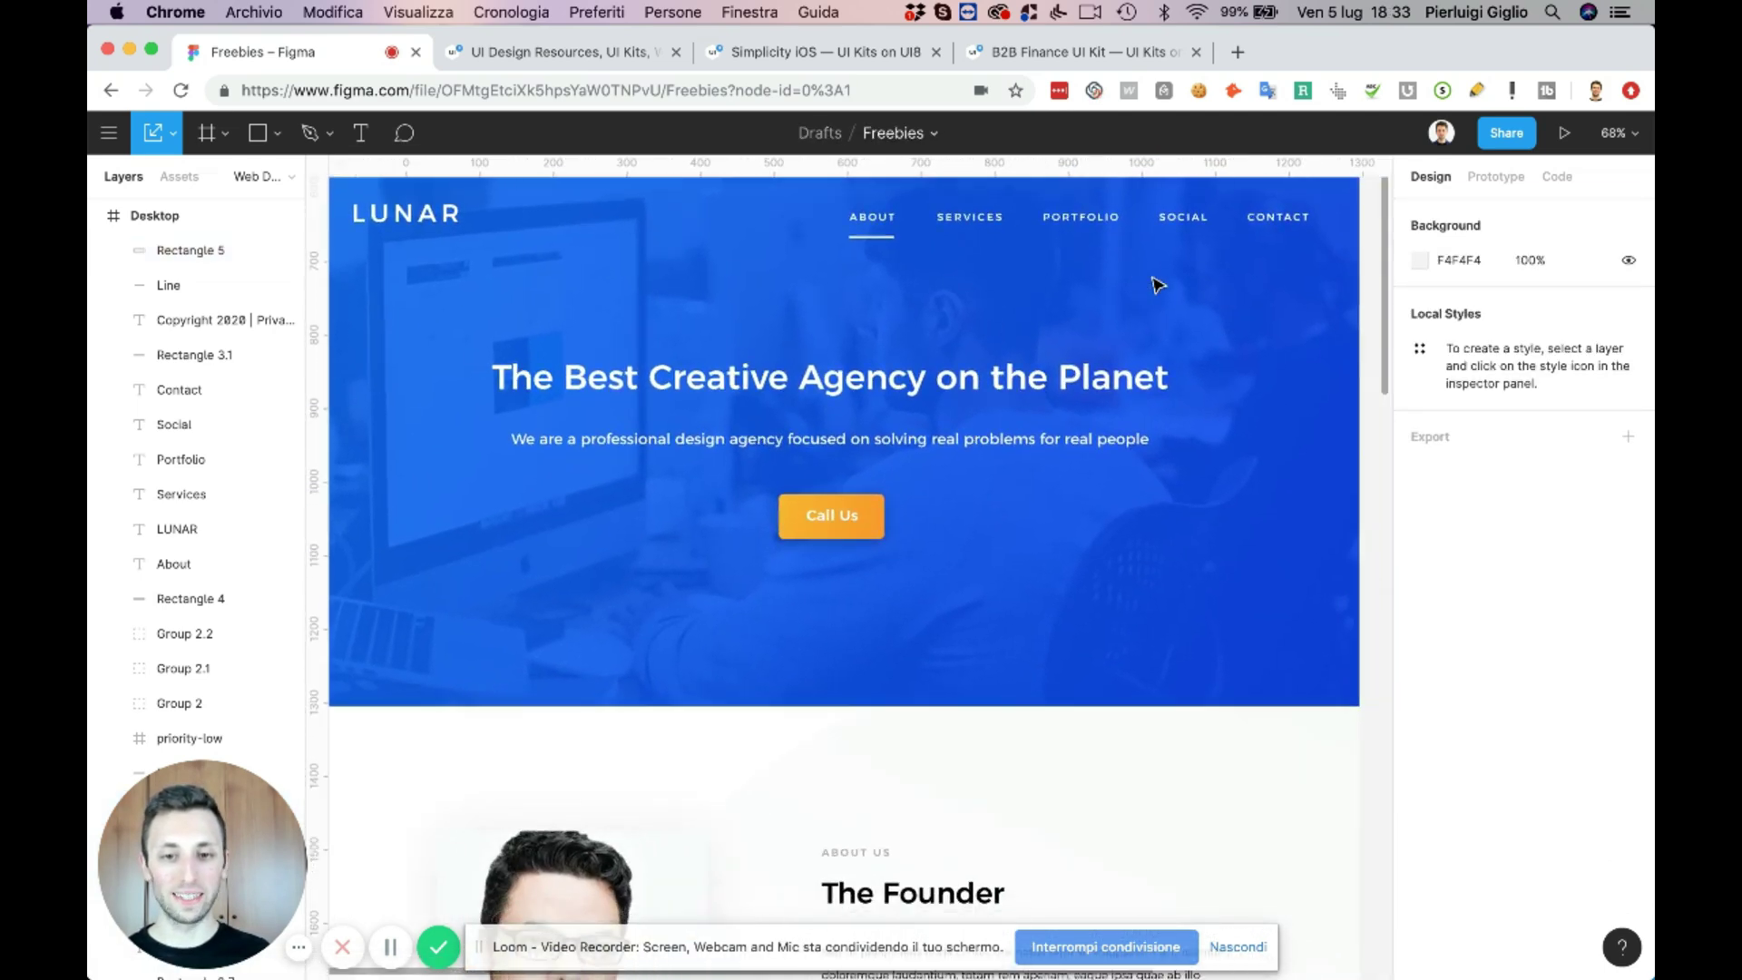
scroll(1156, 285, "down", 5)
scroll(1157, 285, "down", 15)
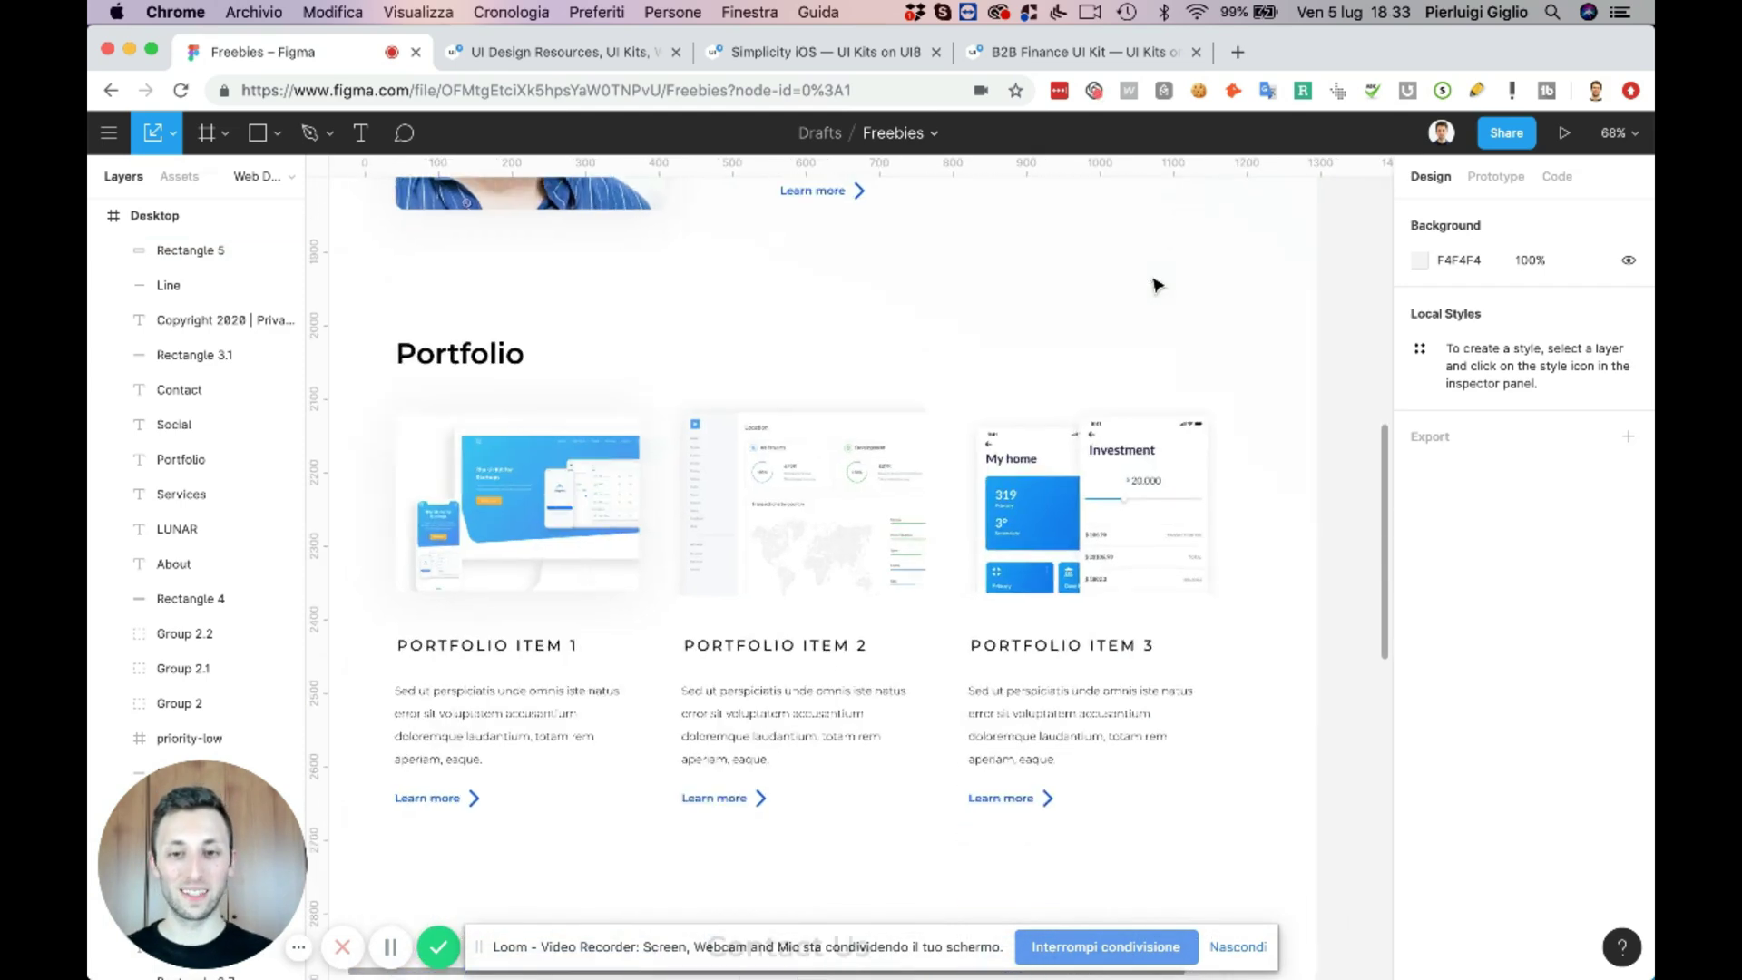
scroll(1156, 285, "down", 8)
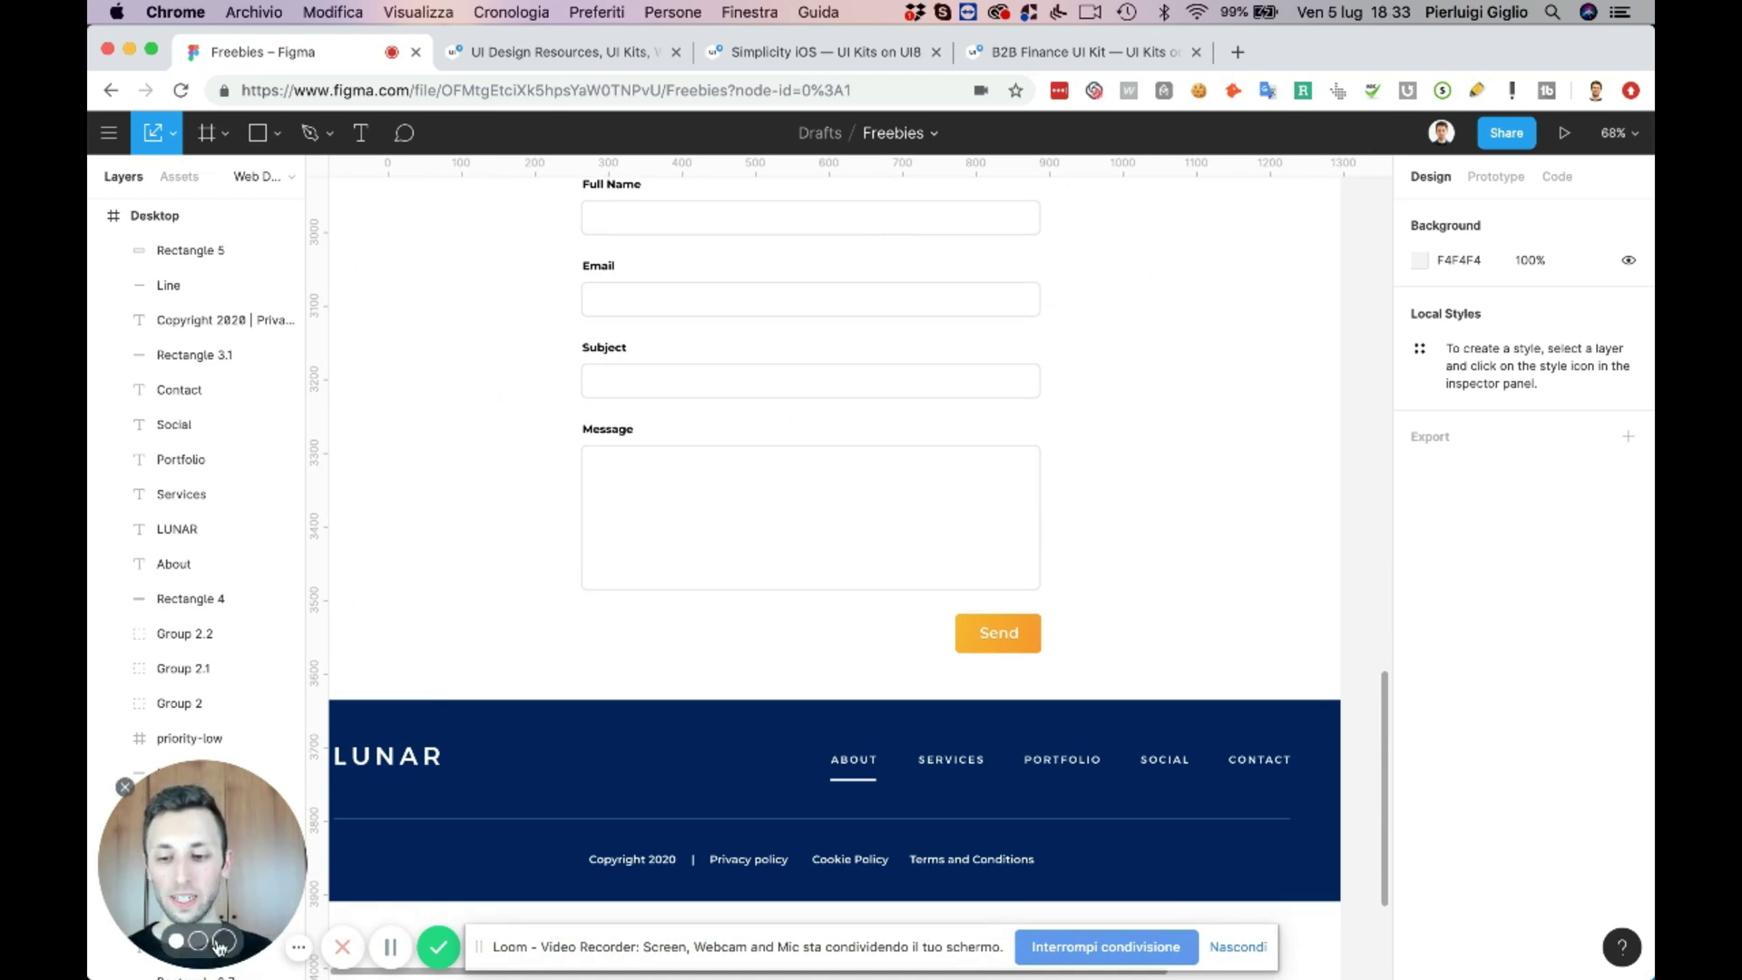
left_click(224, 939)
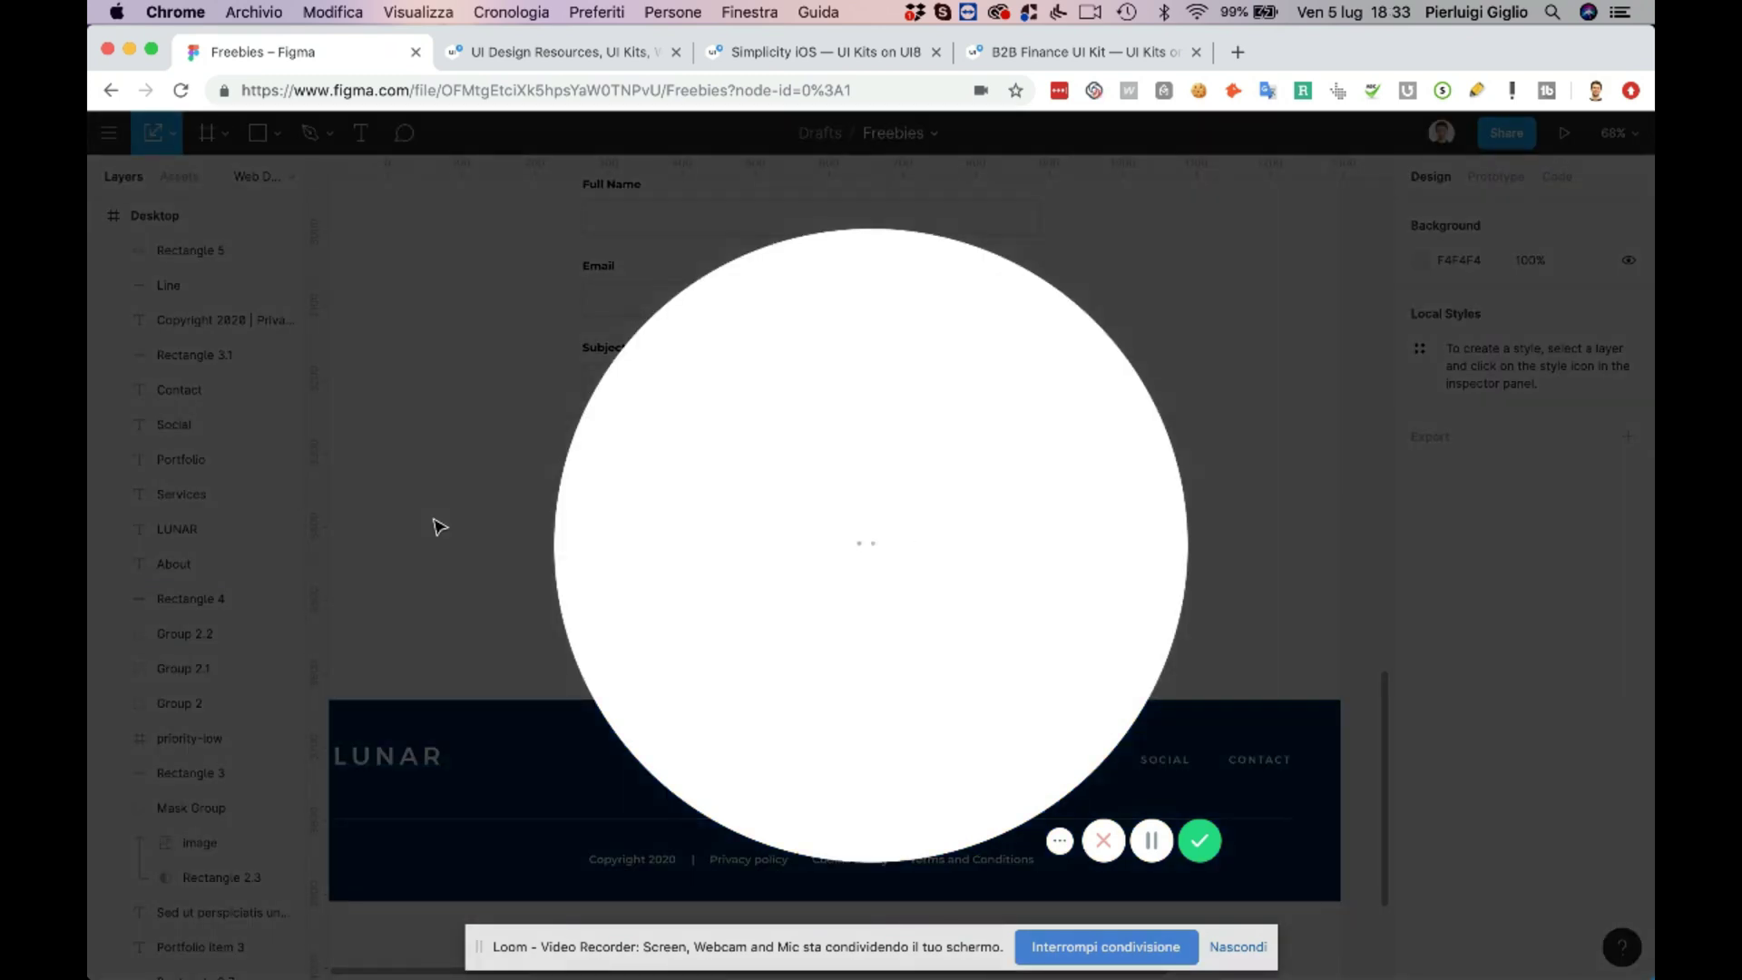